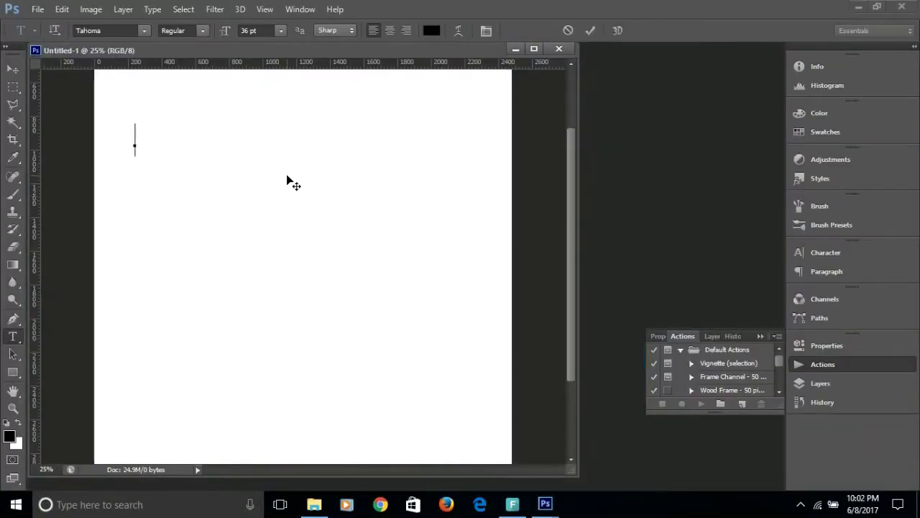
Type the first two title lines, 'INCREASE YOUR 3D IQ' and 'BY MODELING COMPLICATED', fixing typos.
{"action": "type", "text": "n"}
{"action": "key", "text": "BackSpace"}
{"action": "key", "text": "BackSpace"}
{"action": "type", "text": "INREASE"}
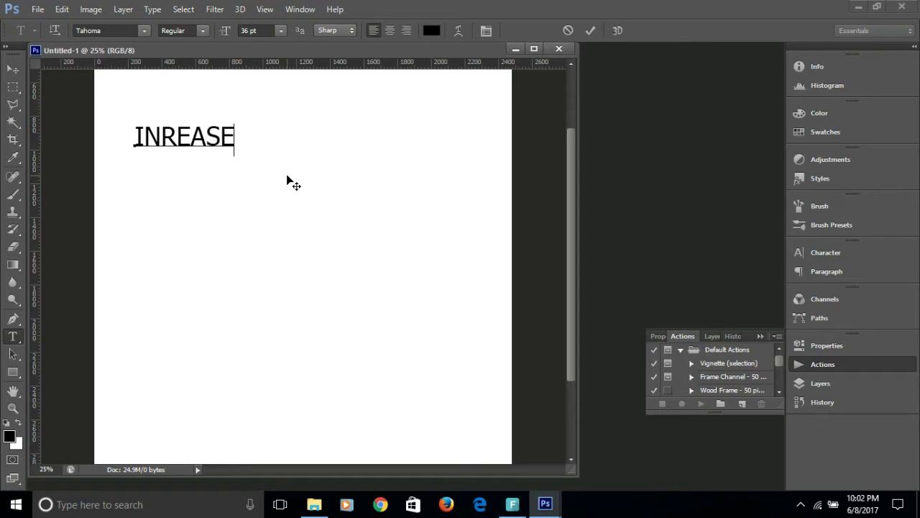
{"action": "key", "text": "Left"}
{"action": "key", "text": "BackSpace"}
{"action": "key", "text": "BackSpace"}
{"action": "key", "text": "BackSpace"}
{"action": "key", "text": "BackSpace"}
{"action": "key", "text": "BackSpace"}
{"action": "type", "text": "CREASE "}
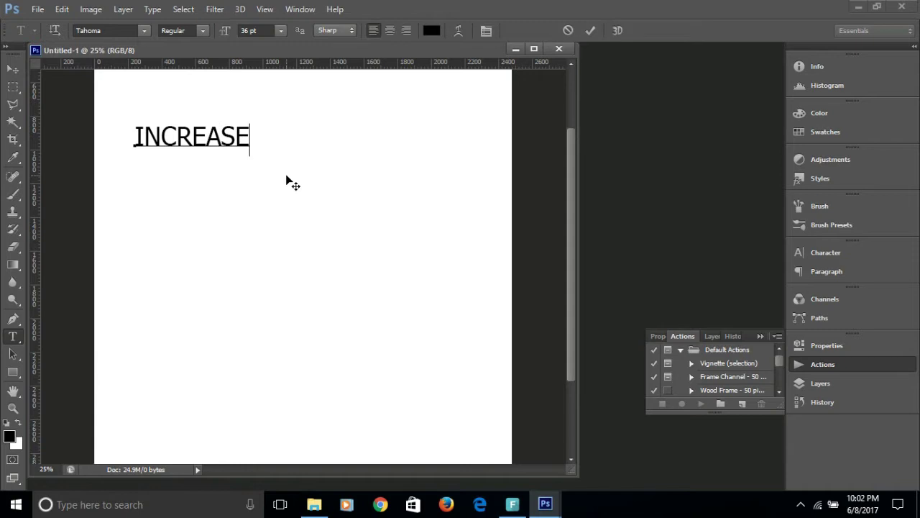
{"action": "type", "text": "YOUR "}
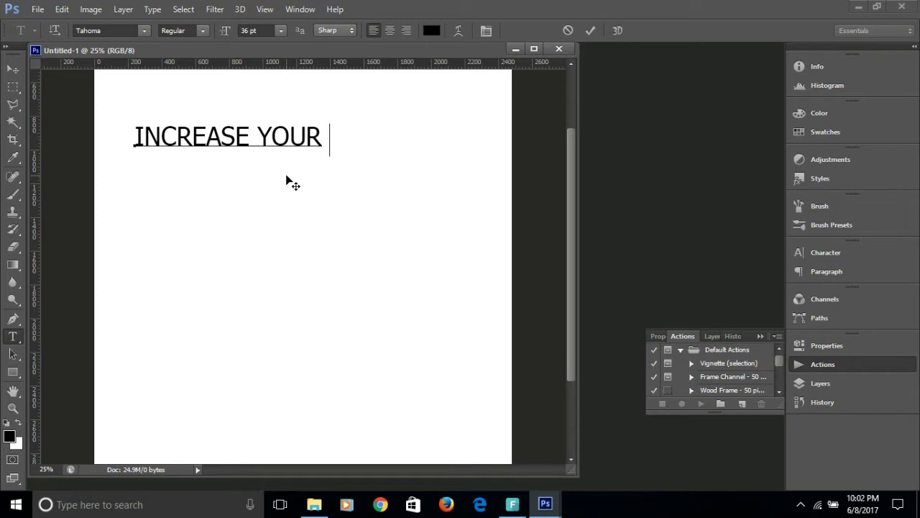
{"action": "type", "text": "3D"}
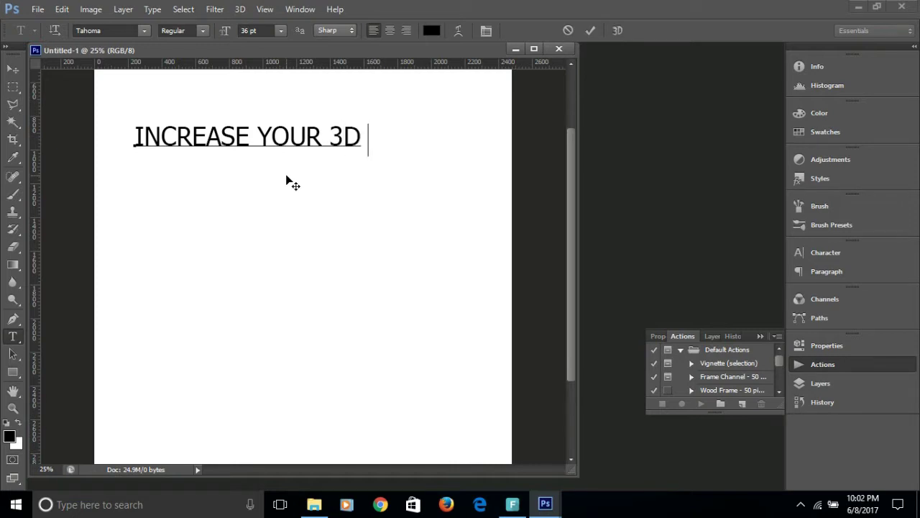
{"action": "type", "text": " IQ"}
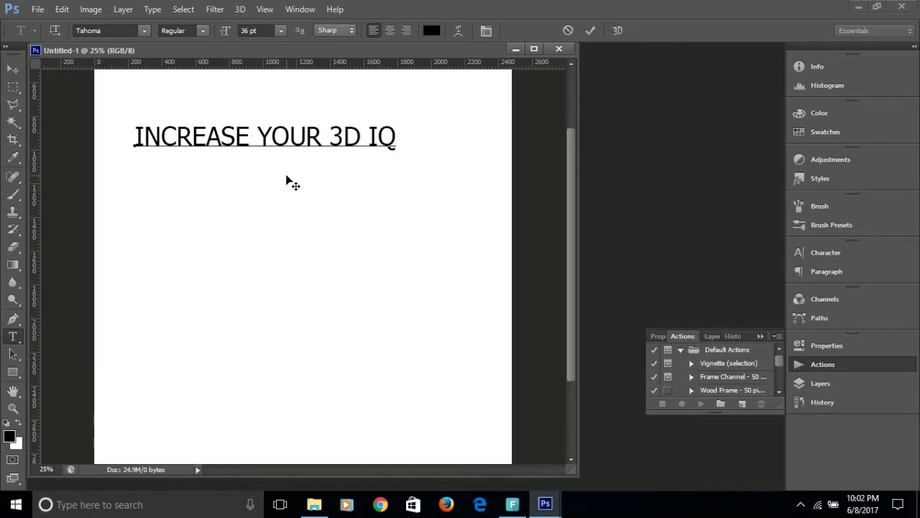
{"action": "key", "text": "Return"}
{"action": "type", "text": "BY MODELING "}
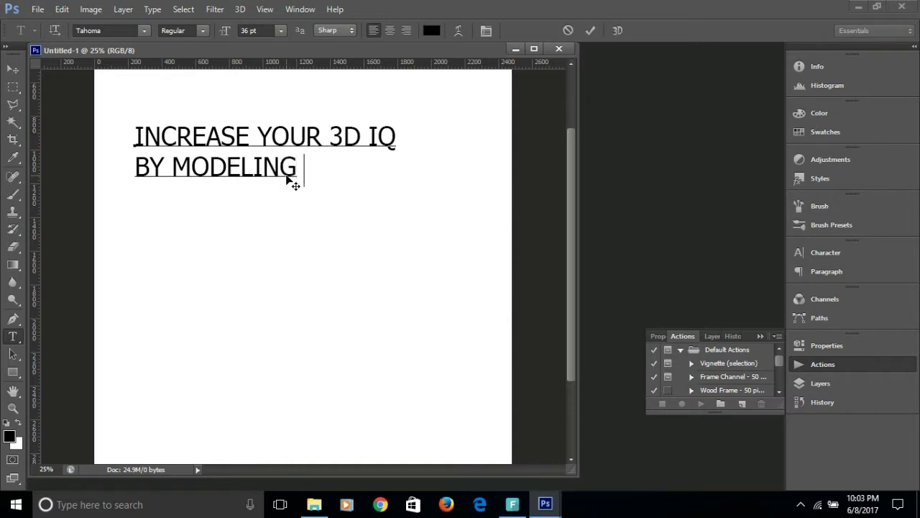
{"action": "type", "text": "COMPLIC"}
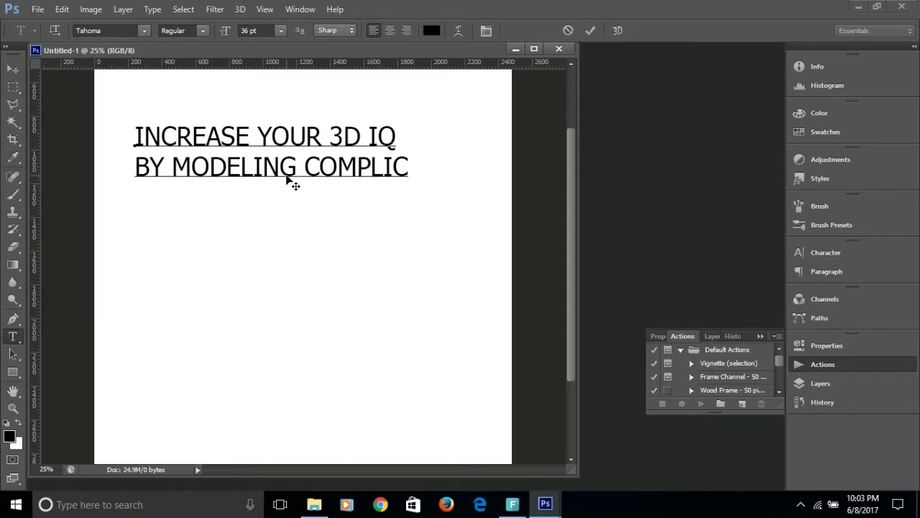
{"action": "type", "text": "ATE"}
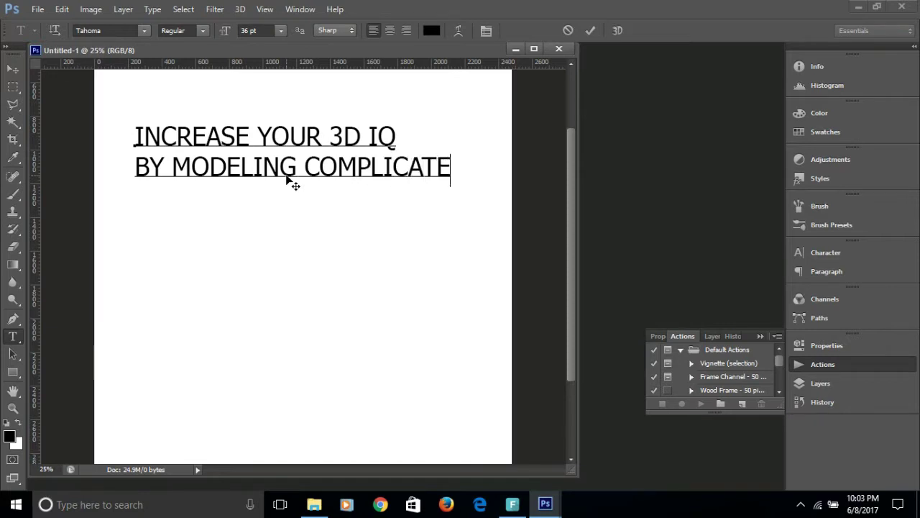
{"action": "type", "text": "D"}
Add the third line 'OBJECT....' and the fourth line 'PLEASE FOLLOW ME...'.
{"action": "key", "text": "Return"}
{"action": "type", "text": "O"}
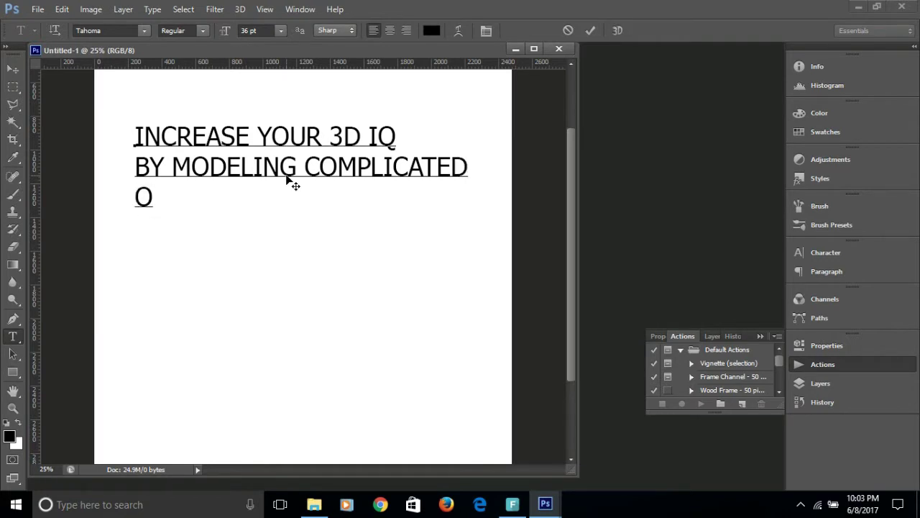
{"action": "type", "text": "BJECT"}
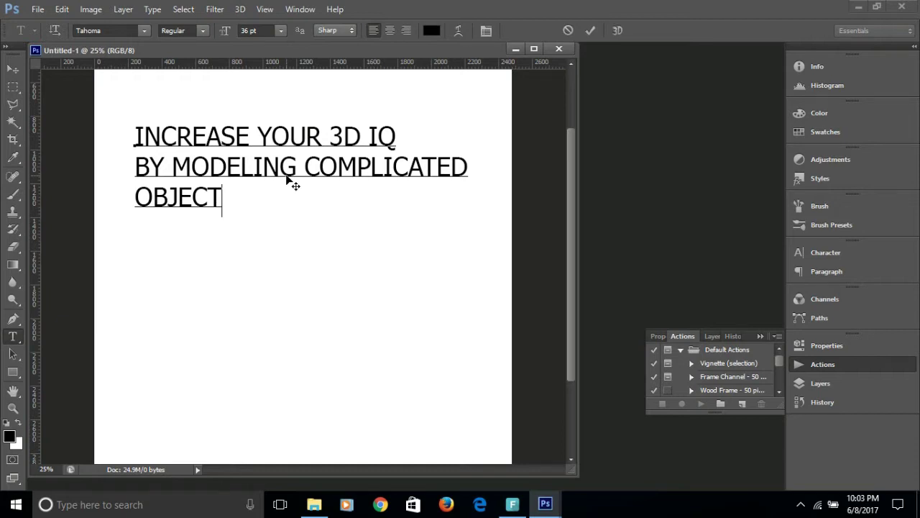
{"action": "type", "text": "...."}
{"action": "key", "text": "Return"}
{"action": "type", "text": "PLEASE FOLLOW ME..."}
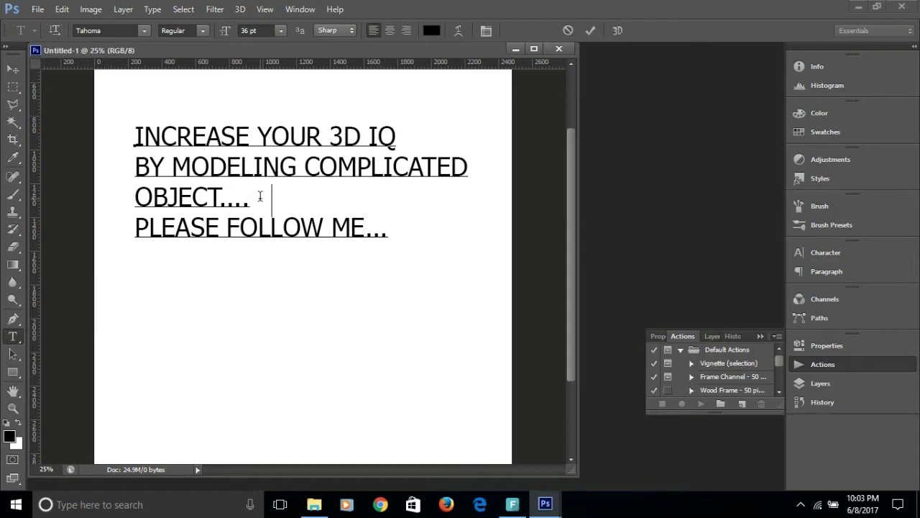
Insert 'WATER CONTAINER' after 'OBJECT....' and wrap it in parentheses.
{"action": "type", "text": "WATER "}
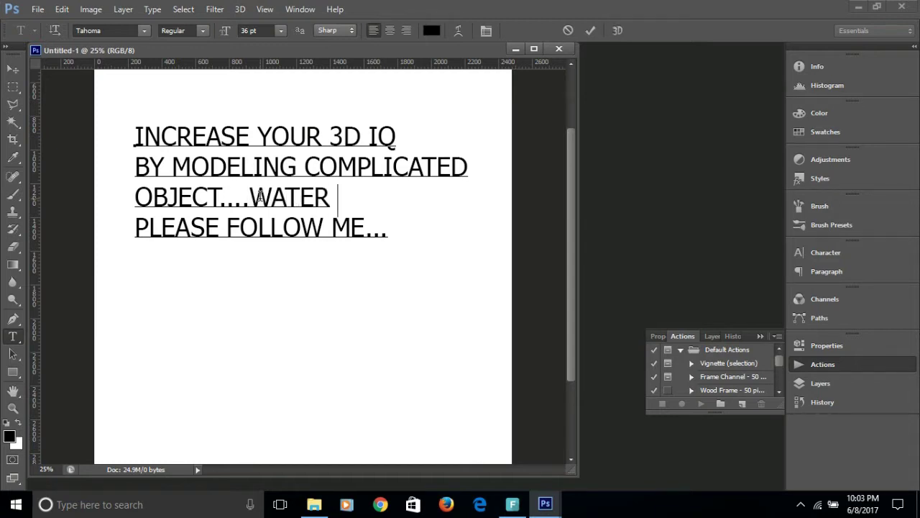
{"action": "type", "text": "CONTA"}
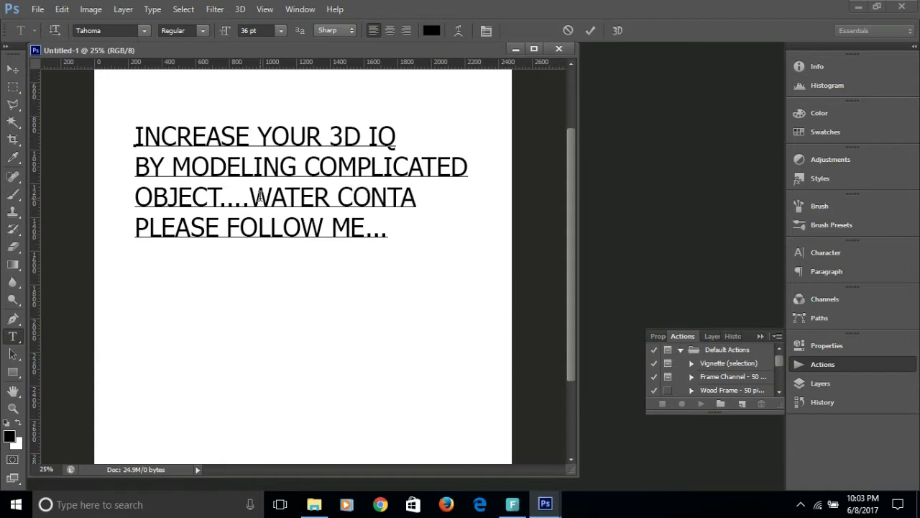
{"action": "type", "text": "INER,"}
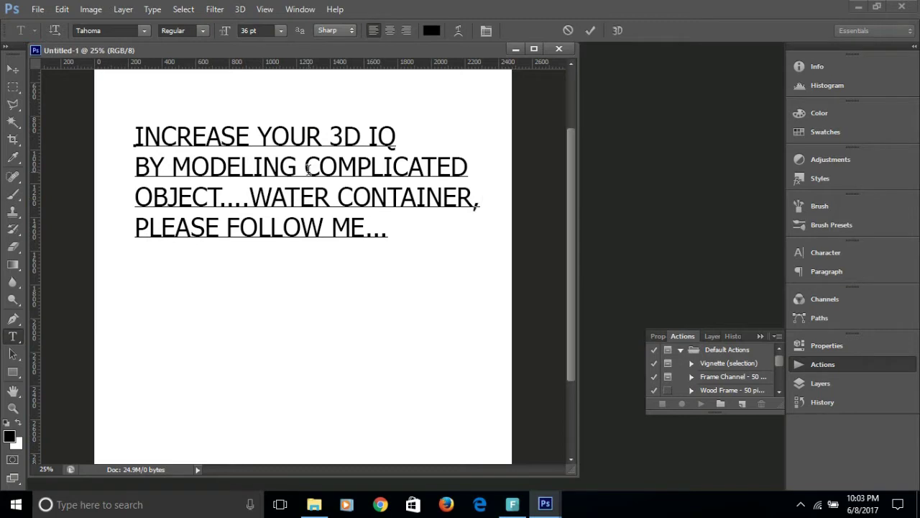
{"action": "key", "text": "Left"}
{"action": "type", "text": ")"}
{"action": "left_click", "coordinate": [248, 195]}
{"action": "type", "text": "("}
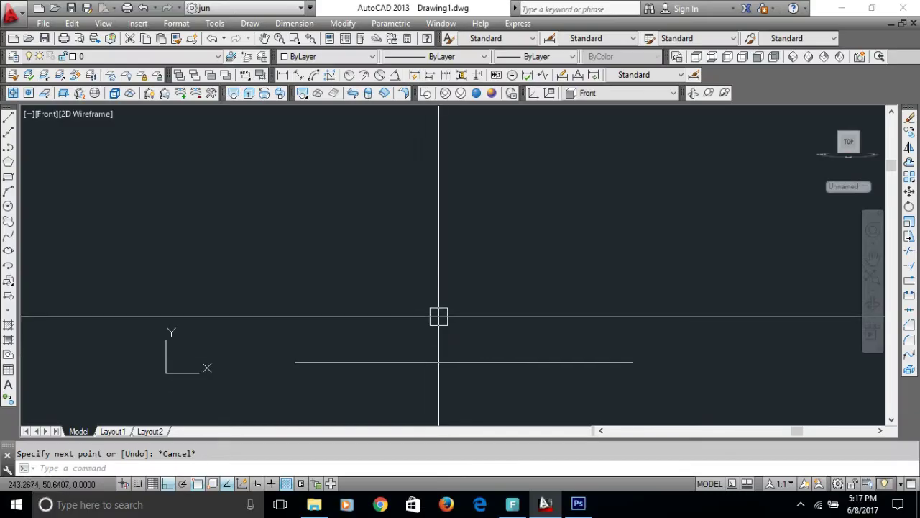
Offset the base line 500 upward to create the container's top edge.
{"action": "type", "text": "re"}
{"action": "key", "text": "Return"}
{"action": "scroll", "coordinate": [440, 336], "scroll_direction": "down", "scroll_amount": 4}
{"action": "type", "text": "o"}
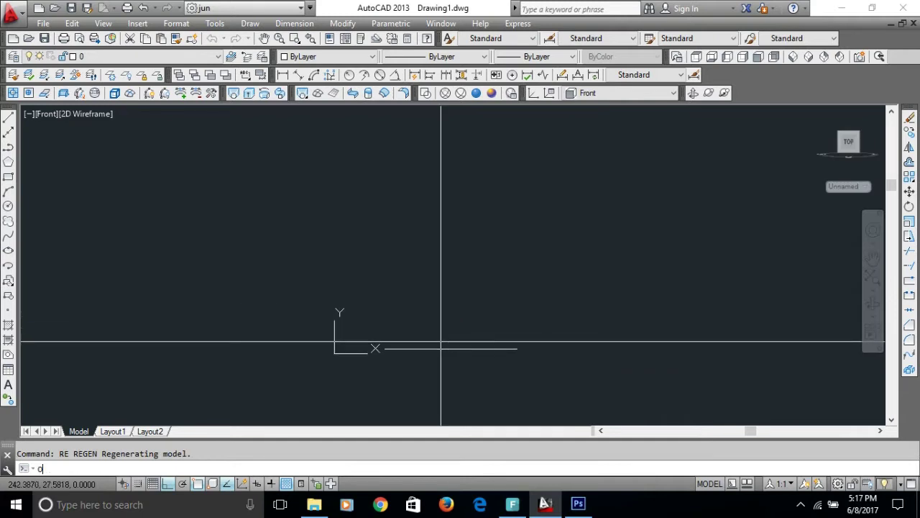
{"action": "key", "text": "Return"}
{"action": "type", "text": "500"}
{"action": "key", "text": "Return"}
{"action": "left_click", "coordinate": [441, 348]}
{"action": "left_click", "coordinate": [441, 287]}
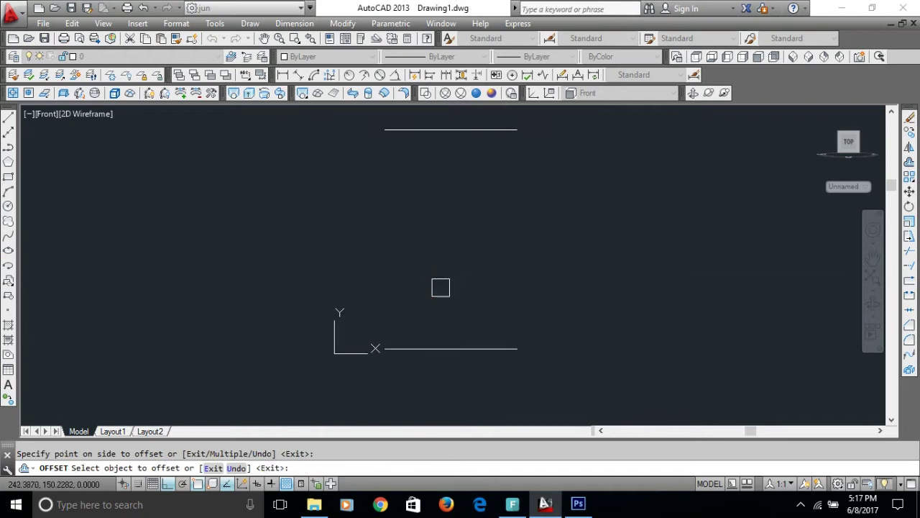
{"action": "key", "text": "Escape"}
Draw the left and right side lines and a vertical centre line between top and base.
{"action": "type", "text": "l"}
{"action": "key", "text": "Return"}
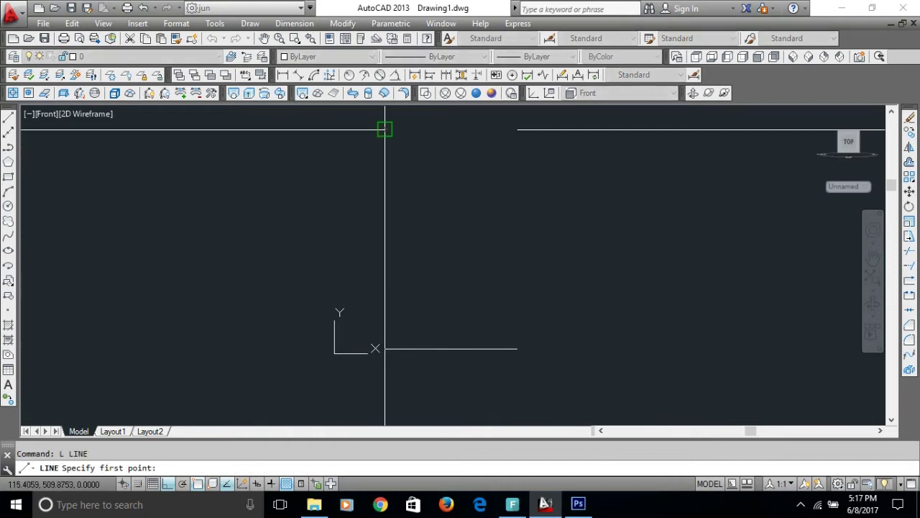
{"action": "left_click", "coordinate": [385, 129]}
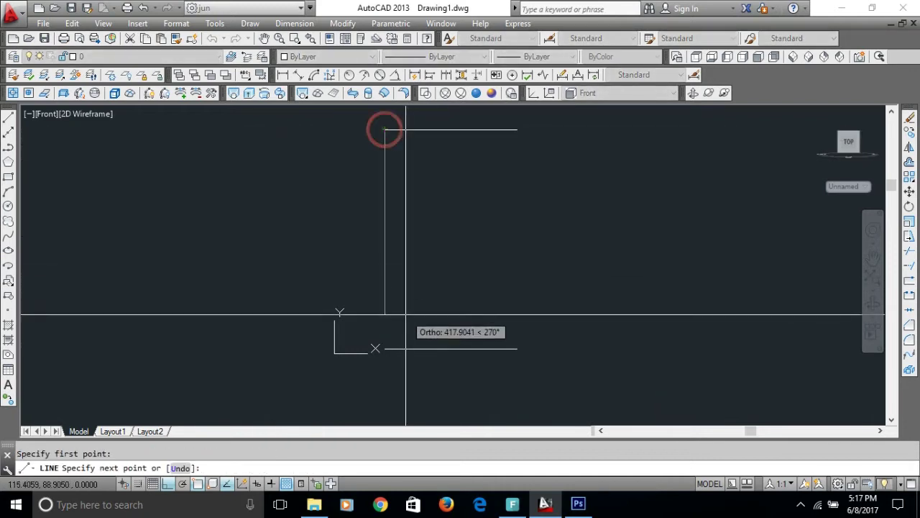
{"action": "left_click", "coordinate": [385, 349]}
{"action": "key", "text": "Return"}
{"action": "key", "text": "Return"}
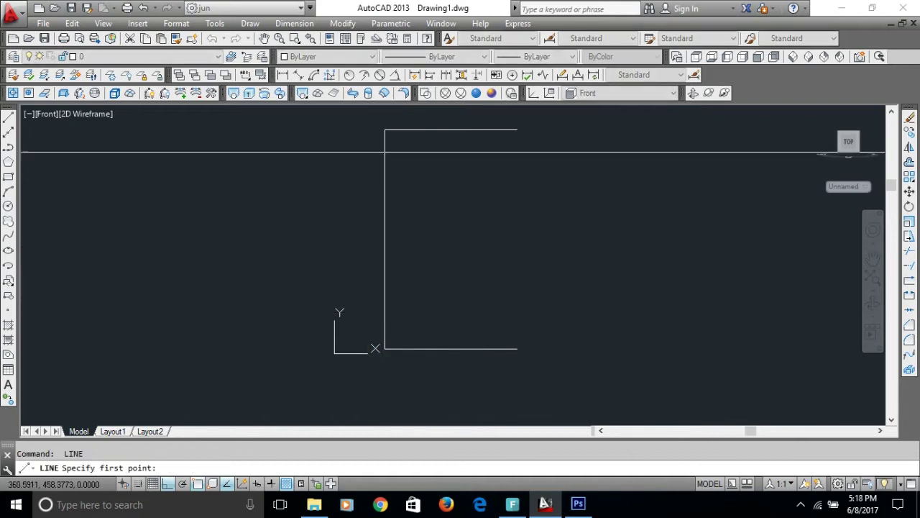
{"action": "left_click", "coordinate": [517, 130]}
{"action": "left_click", "coordinate": [516, 349]}
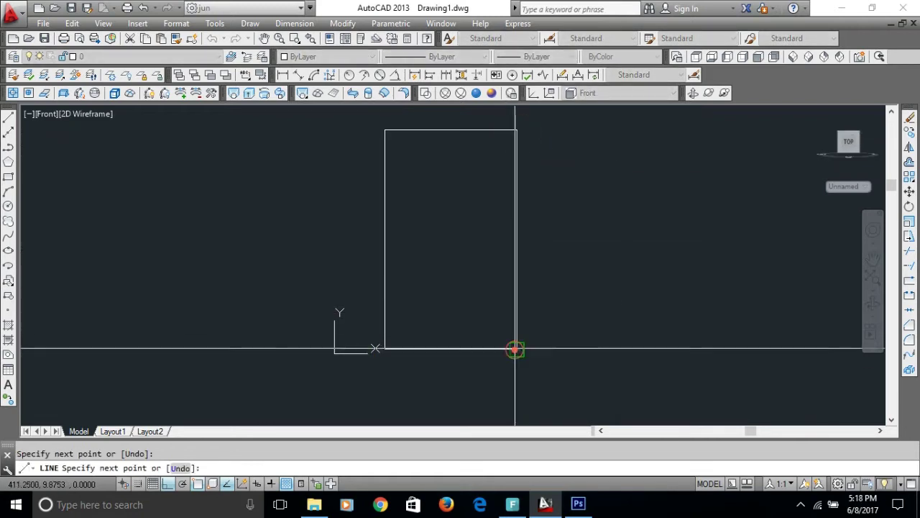
{"action": "key", "text": "Return"}
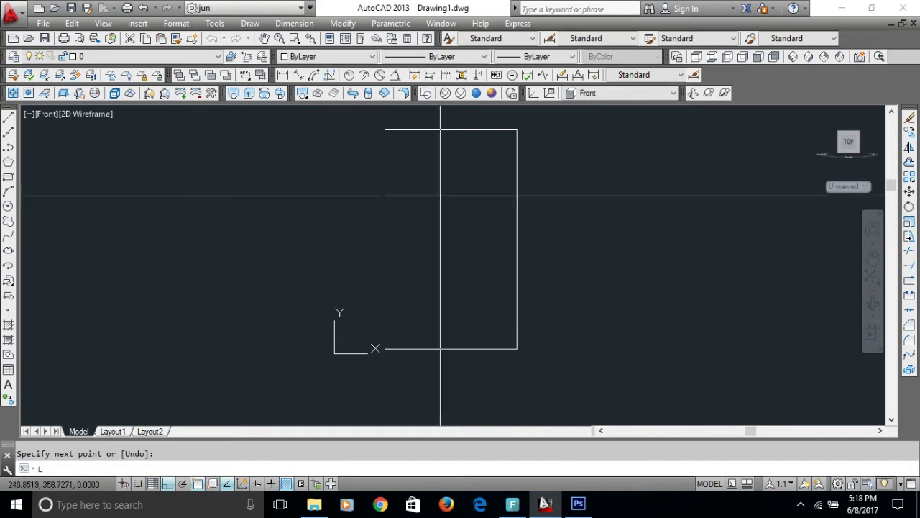
{"action": "key", "text": "Return"}
{"action": "left_click", "coordinate": [451, 130]}
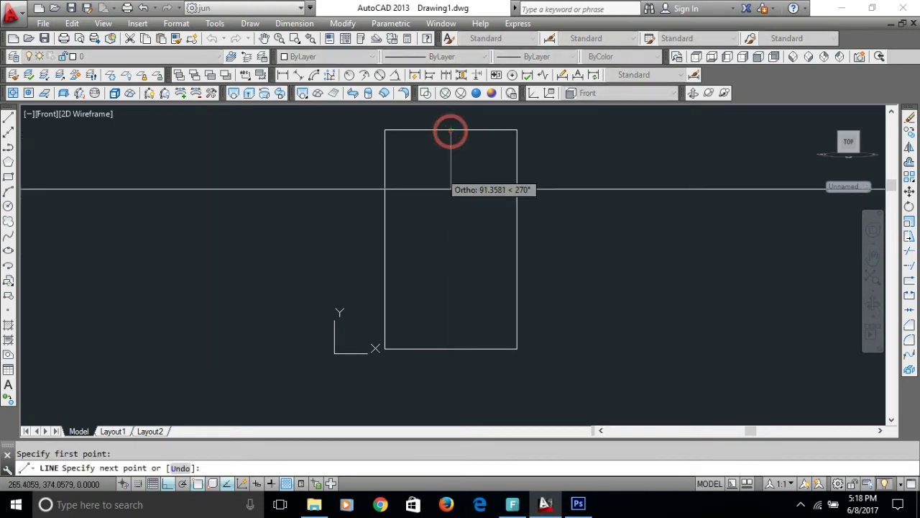
{"action": "left_click", "coordinate": [450, 349]}
{"action": "key", "text": "Return"}
{"action": "key", "text": "Return"}
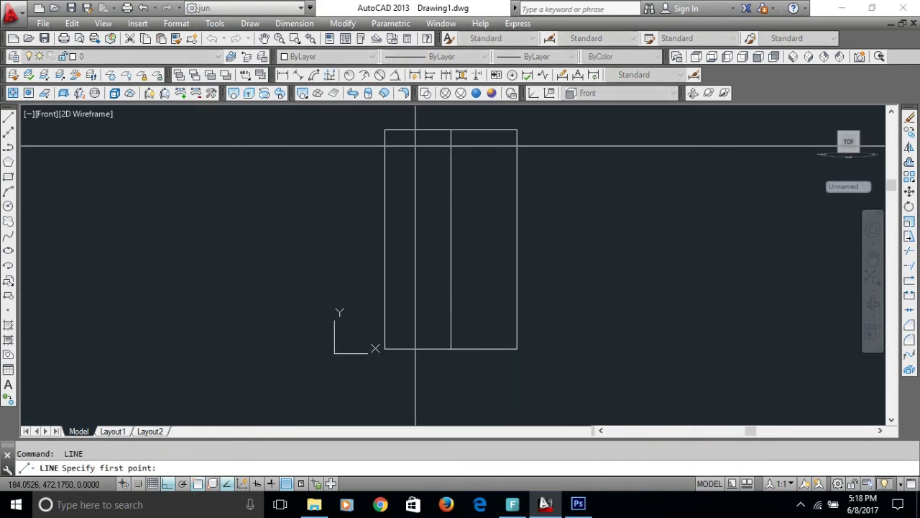
{"action": "key", "text": "Escape"}
Offset the top edge 150 downward to add a horizontal line.
{"action": "type", "text": "o"}
{"action": "key", "text": "Return"}
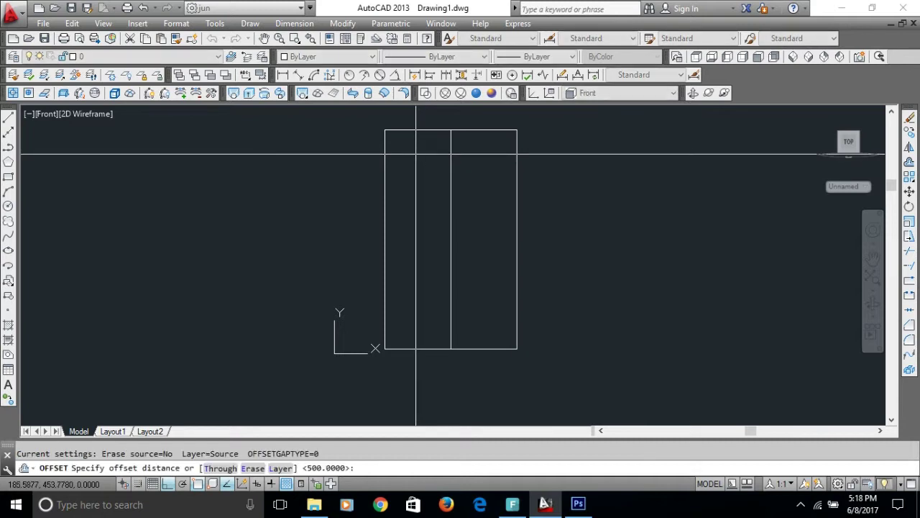
{"action": "key", "text": "Return"}
{"action": "left_click", "coordinate": [419, 130]}
{"action": "left_click", "coordinate": [422, 161]}
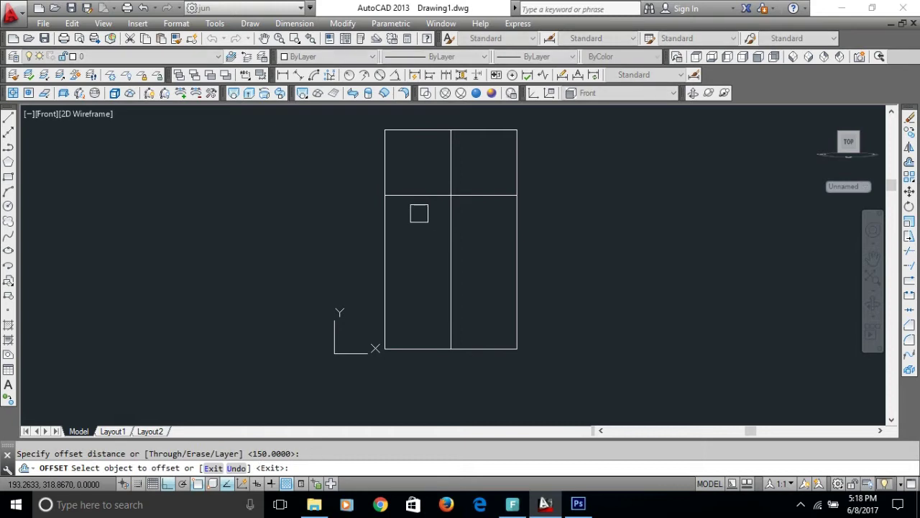
{"action": "scroll", "coordinate": [424, 187], "scroll_direction": "up", "scroll_amount": 2}
{"action": "key", "text": "Escape"}
{"action": "scroll", "coordinate": [429, 180], "scroll_direction": "down", "scroll_amount": 2}
{"action": "scroll", "coordinate": [435, 137], "scroll_direction": "up", "scroll_amount": 4}
{"action": "scroll", "coordinate": [435, 148], "scroll_direction": "up", "scroll_amount": 2}
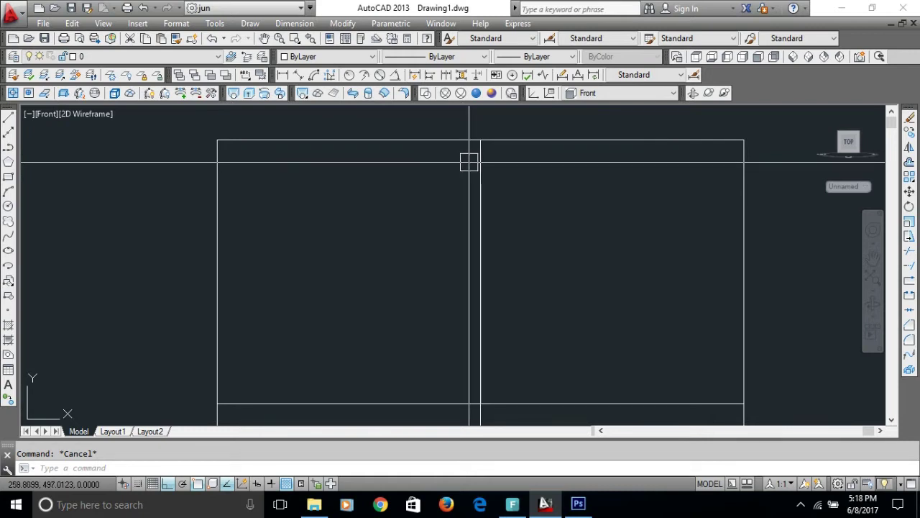
Offset copies of the vertical centre line to its left and right as guides.
{"action": "key", "text": "Return"}
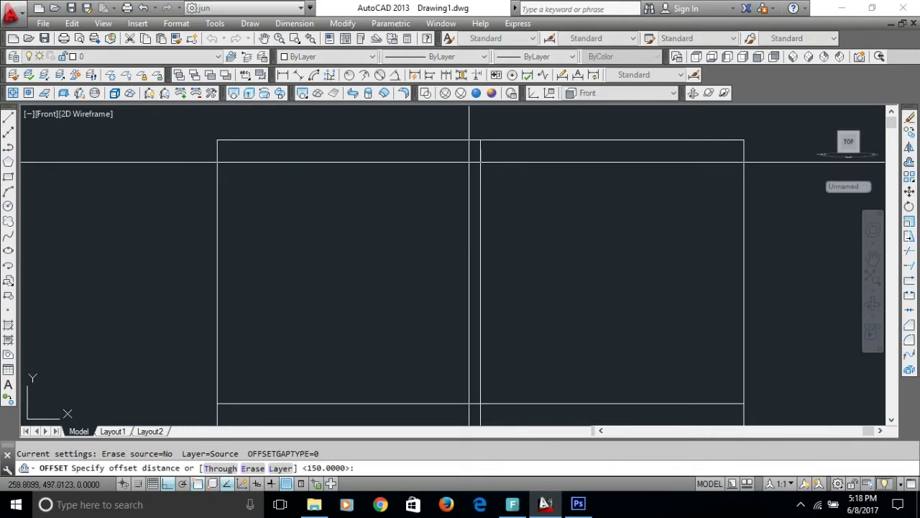
{"action": "type", "text": "10"}
{"action": "key", "text": "Return"}
{"action": "left_click", "coordinate": [476, 165]}
{"action": "left_click", "coordinate": [468, 166]}
{"action": "left_click", "coordinate": [478, 174]}
{"action": "left_click", "coordinate": [496, 180]}
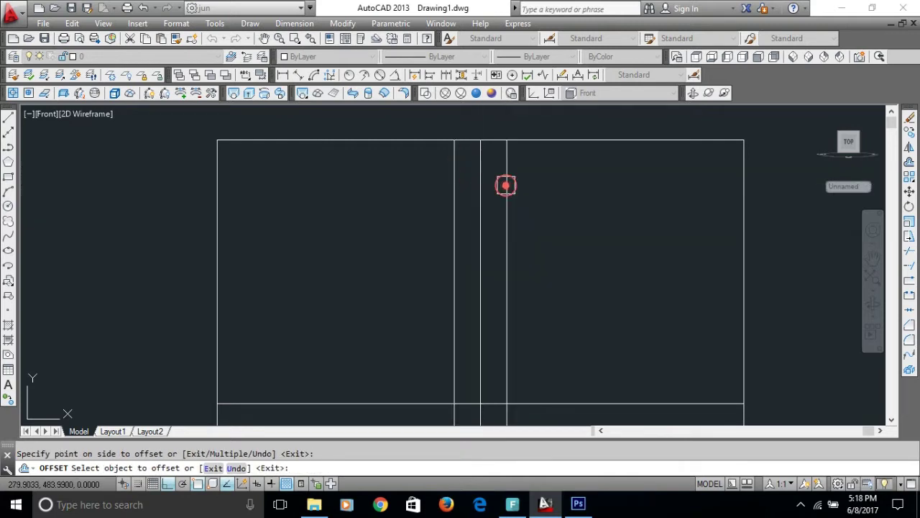
{"action": "key", "text": "Return"}
{"action": "scroll", "coordinate": [465, 166], "scroll_direction": "down", "scroll_amount": 3}
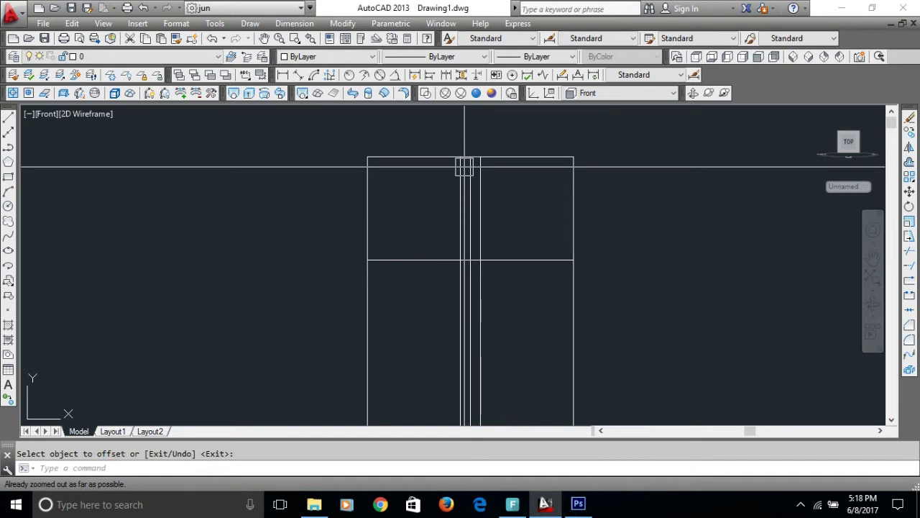
{"action": "scroll", "coordinate": [509, 289], "scroll_direction": "up", "scroll_amount": 2}
{"action": "key", "text": "Escape"}
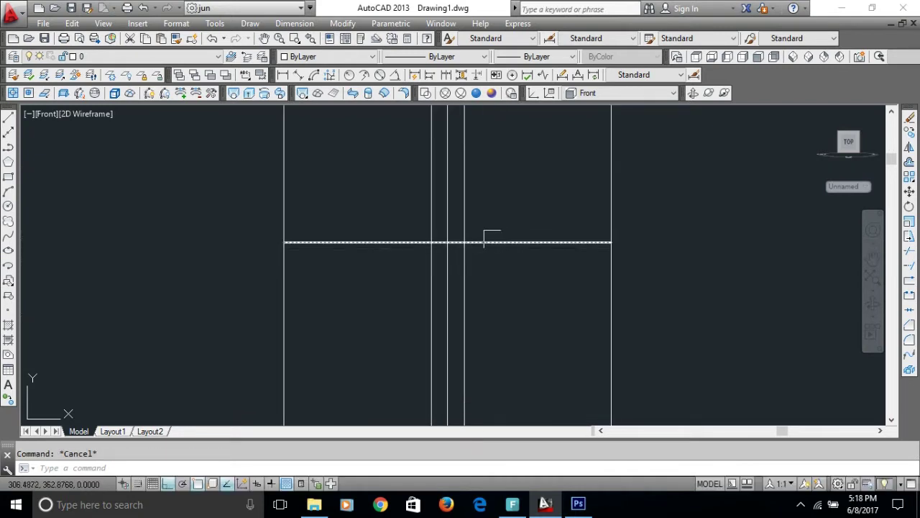
Trim the vertical guide lines below the horizontal 150 line.
{"action": "type", "text": "TR"}
{"action": "key", "text": "Return"}
{"action": "left_click", "coordinate": [489, 245]}
{"action": "key", "text": "Return"}
{"action": "left_click", "coordinate": [467, 299]}
{"action": "left_click", "coordinate": [431, 274]}
{"action": "key", "text": "Return"}
{"action": "middle_click_drag", "start_coordinate": [403, 231], "coordinate": [403, 296]}
Offset the vertical lines 10 to each side as additional neck guides.
{"action": "type", "text": "o"}
{"action": "key", "text": "Return"}
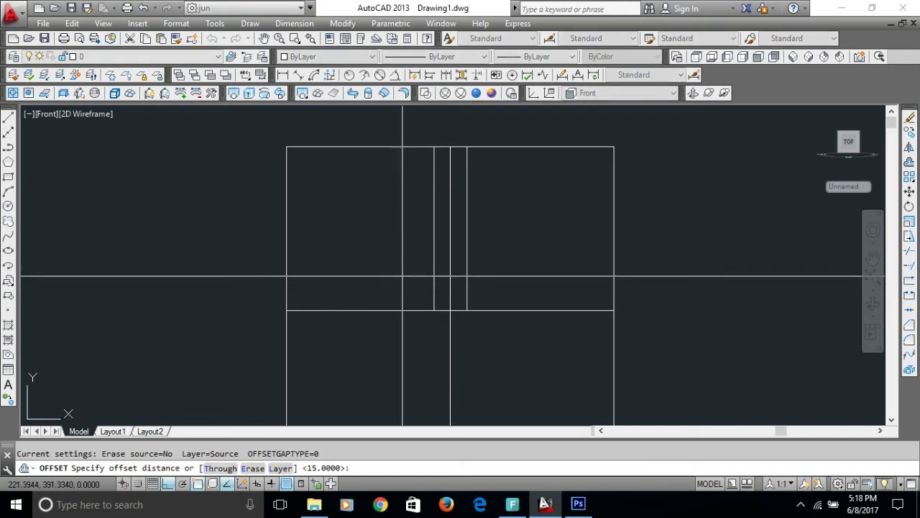
{"action": "key", "text": "Return"}
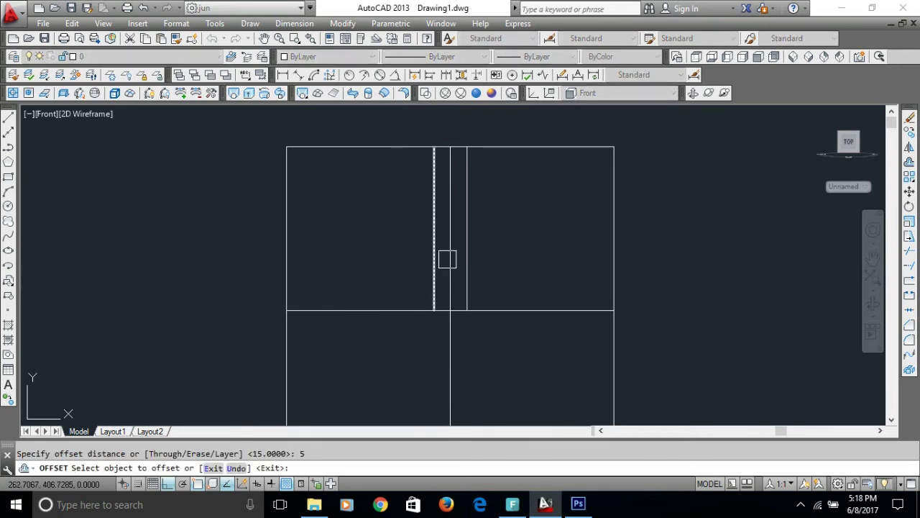
{"action": "left_click", "coordinate": [434, 261]}
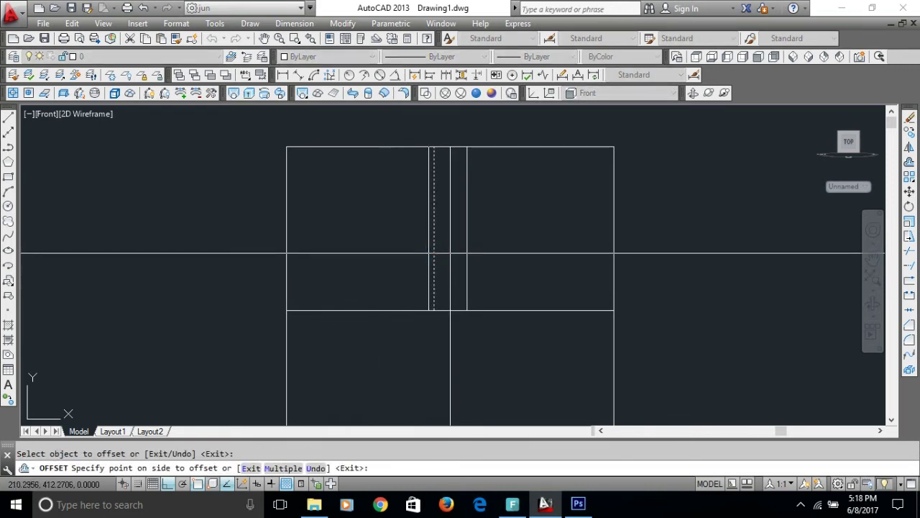
{"action": "key", "text": "Escape"}
{"action": "key", "text": "Return"}
{"action": "type", "text": "1"}
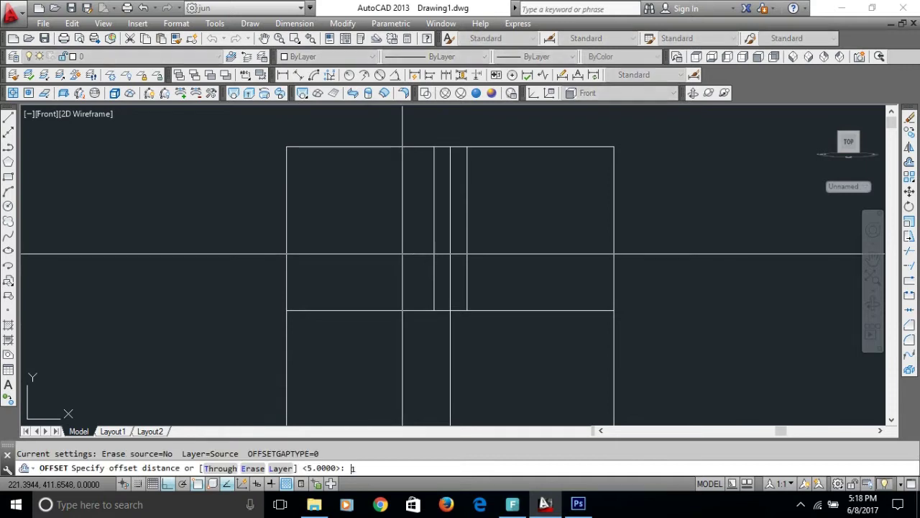
{"action": "key", "text": "Return"}
{"action": "left_click", "coordinate": [434, 263]}
{"action": "left_click", "coordinate": [415, 262]}
{"action": "left_click", "coordinate": [465, 257]}
{"action": "left_click", "coordinate": [491, 269]}
{"action": "key", "text": "Return"}
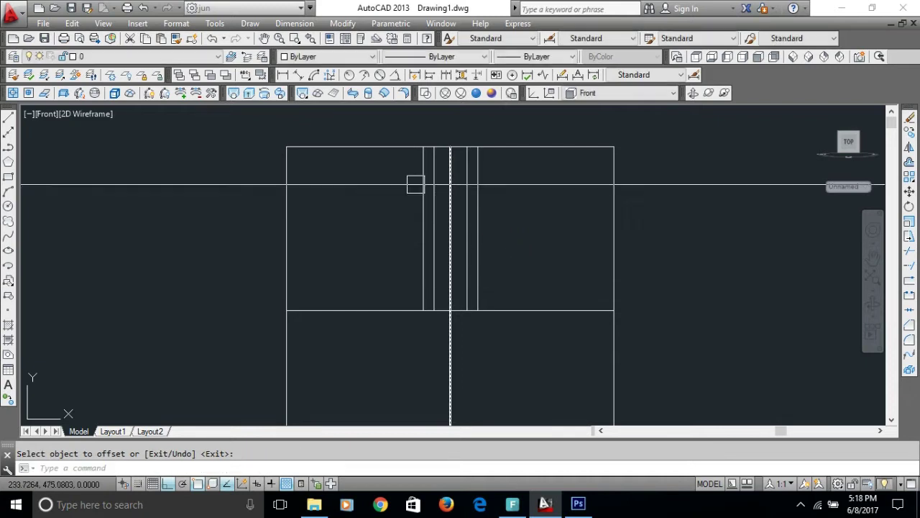
{"action": "key", "text": "Return"}
{"action": "scroll", "coordinate": [414, 144], "scroll_direction": "up", "scroll_amount": 2}
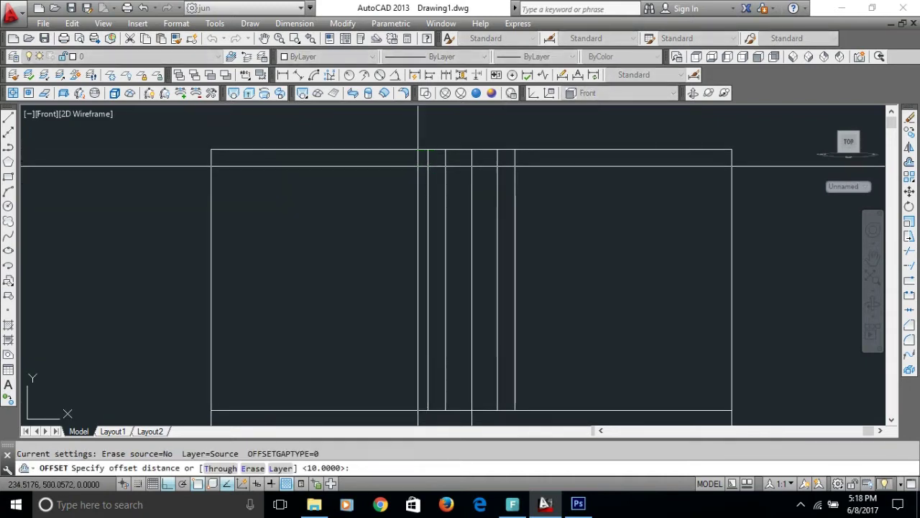
{"action": "key", "text": "Escape"}
Draw the left and right slanted neck sides from the neck top down to the body.
{"action": "type", "text": "l"}
{"action": "key", "text": "Return"}
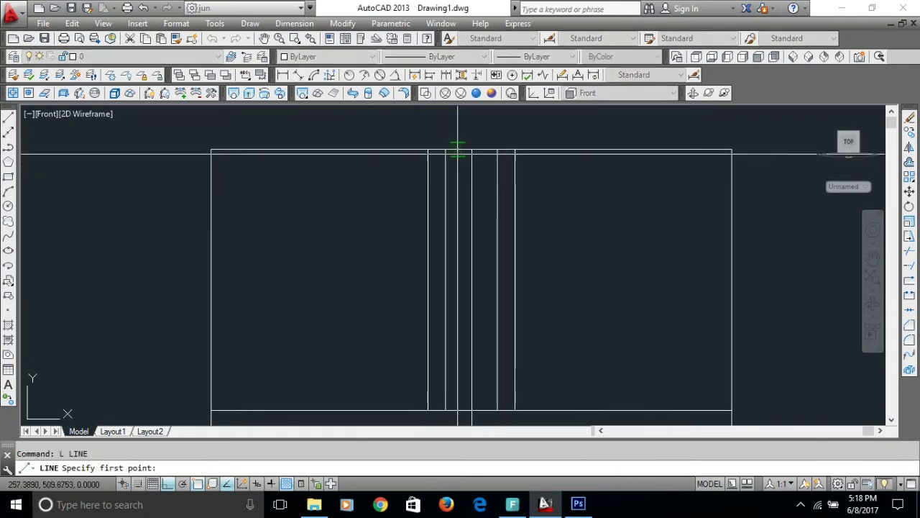
{"action": "left_click", "coordinate": [451, 146]}
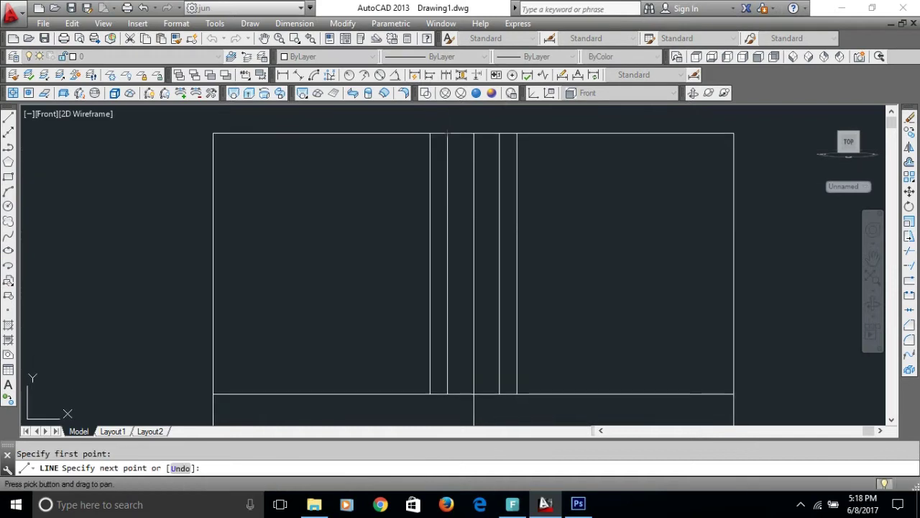
{"action": "left_click", "coordinate": [429, 389]}
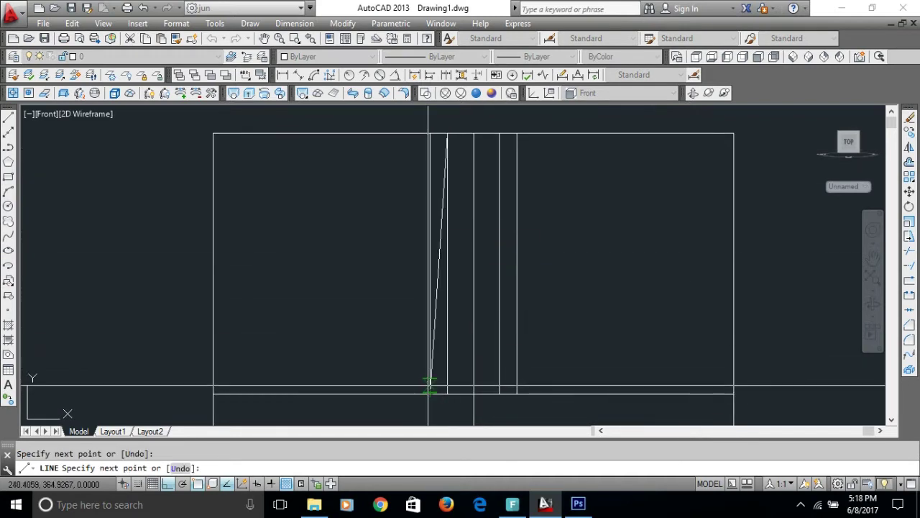
{"action": "key", "text": "Escape"}
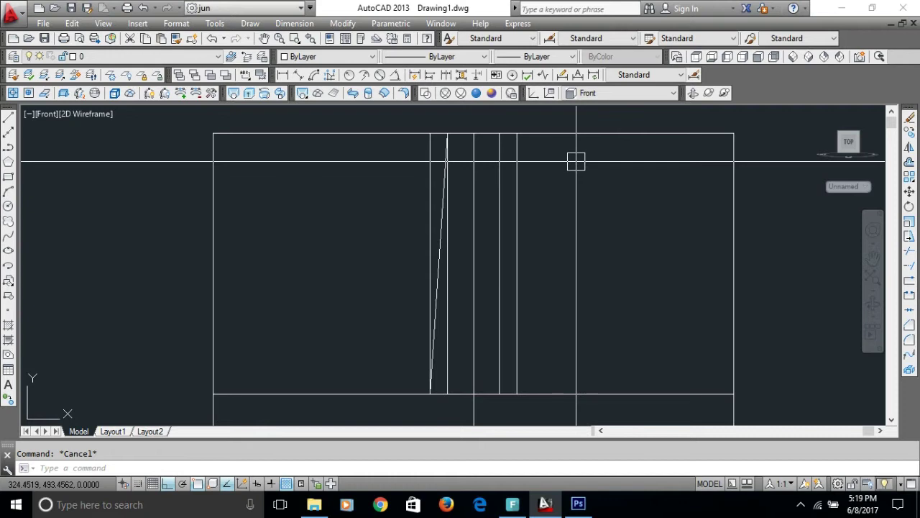
{"action": "key", "text": "Return"}
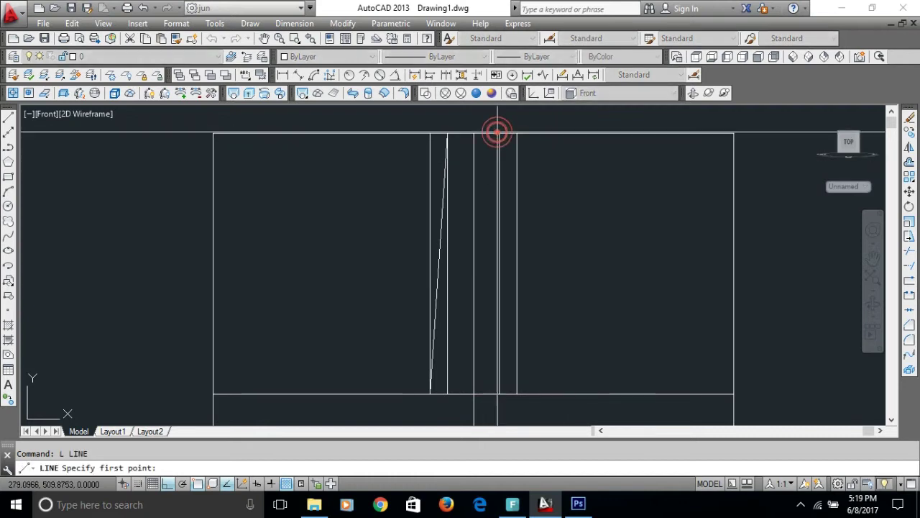
{"action": "left_click", "coordinate": [499, 134]}
{"action": "left_click", "coordinate": [516, 392]}
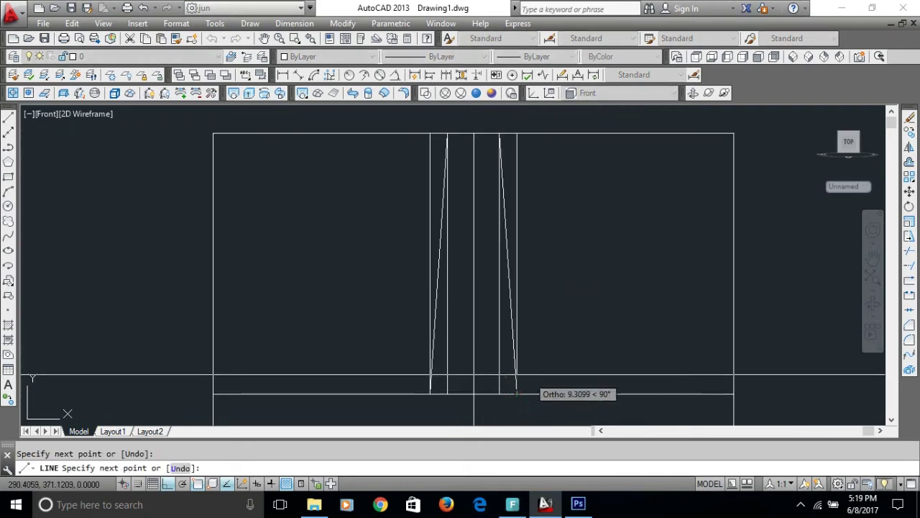
{"action": "key", "text": "Escape"}
{"action": "scroll", "coordinate": [546, 226], "scroll_direction": "down", "scroll_amount": 4}
{"action": "scroll", "coordinate": [546, 229], "scroll_direction": "up", "scroll_amount": 4}
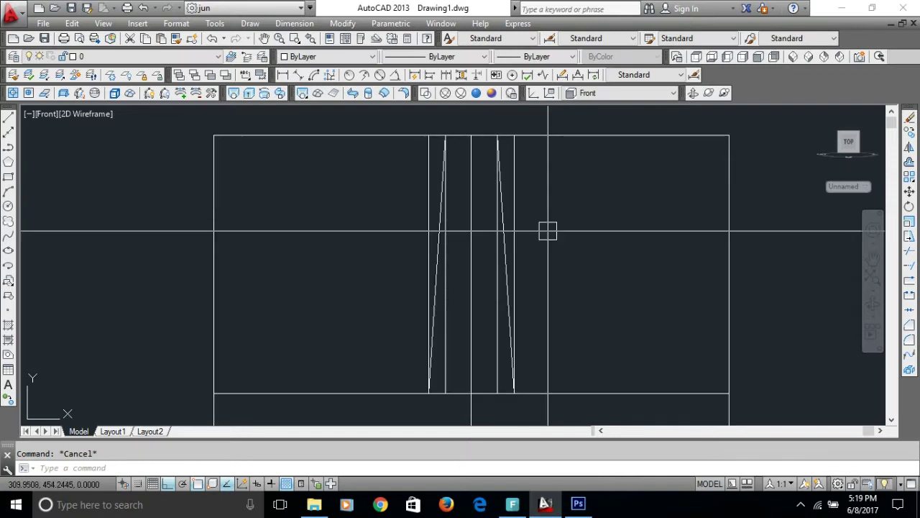
Erase the four vertical guide lines, leaving only the slanted neck sides.
{"action": "left_click", "coordinate": [515, 205]}
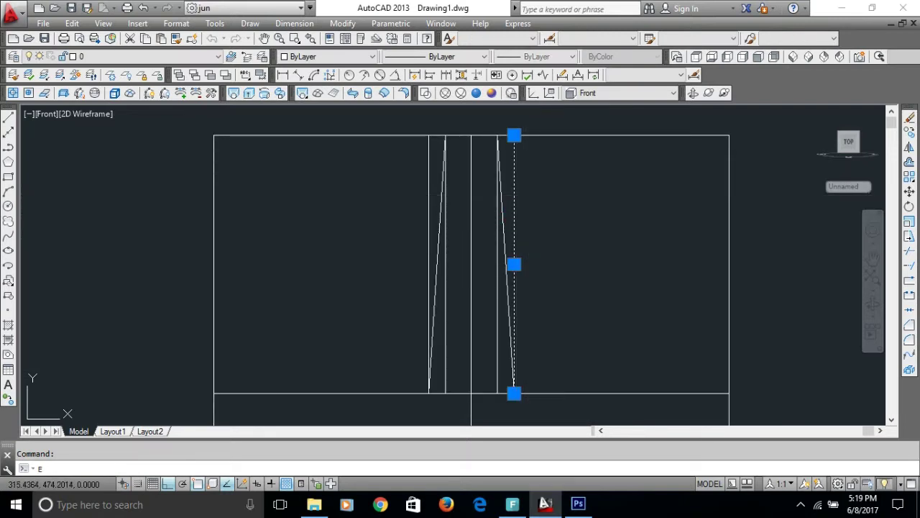
{"action": "type", "text": "e"}
{"action": "key", "text": "Return"}
{"action": "key", "text": "Return"}
{"action": "left_click", "coordinate": [429, 207]}
{"action": "key", "text": "Return"}
{"action": "key", "text": "Return"}
{"action": "left_click", "coordinate": [449, 341]}
{"action": "key", "text": "Return"}
{"action": "key", "text": "Return"}
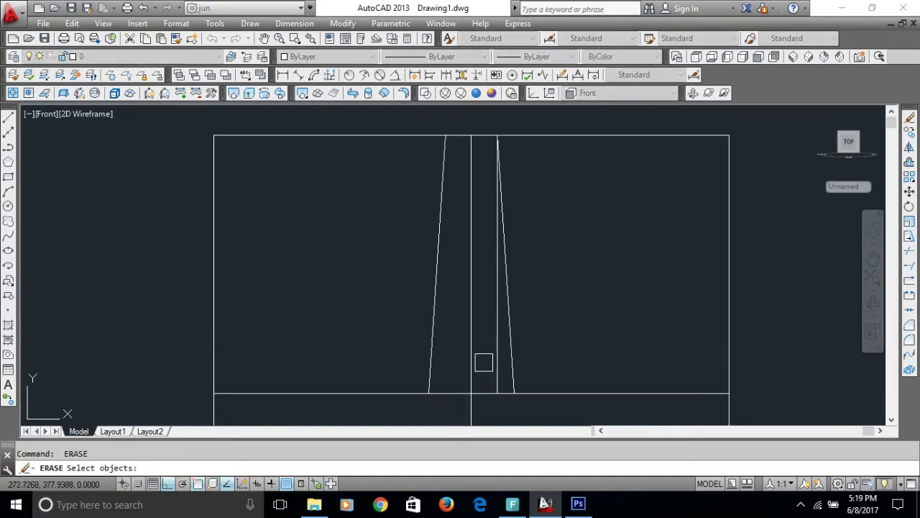
{"action": "left_click", "coordinate": [491, 365]}
{"action": "key", "text": "Return"}
{"action": "scroll", "coordinate": [456, 263], "scroll_direction": "down", "scroll_amount": 4}
{"action": "middle_click_drag", "start_coordinate": [380, 323], "coordinate": [400, 236]}
{"action": "scroll", "coordinate": [392, 248], "scroll_direction": "up", "scroll_amount": 2}
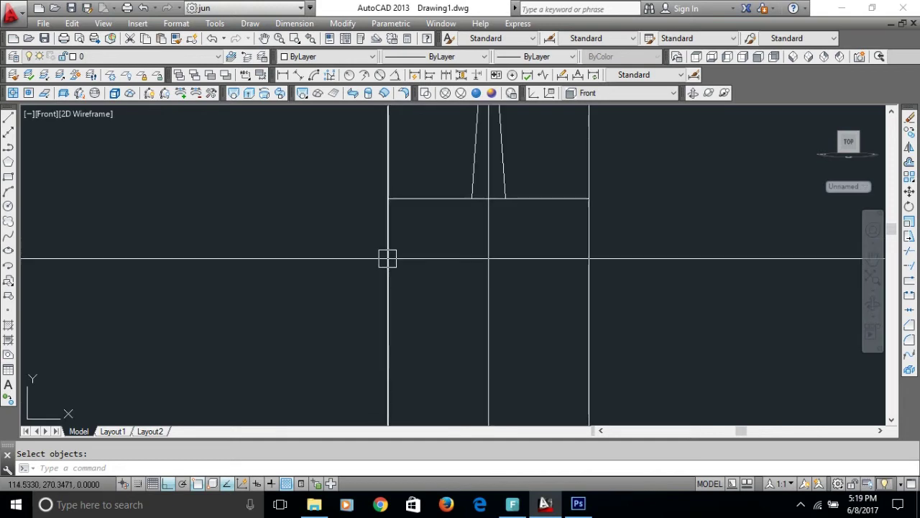
{"action": "mouse_move", "coordinate": [388, 246]}
{"action": "middle_mouse_down"}
{"action": "mouse_move", "coordinate": [383, 309]}
{"action": "mouse_move", "coordinate": [395, 244]}
{"action": "middle_mouse_up"}
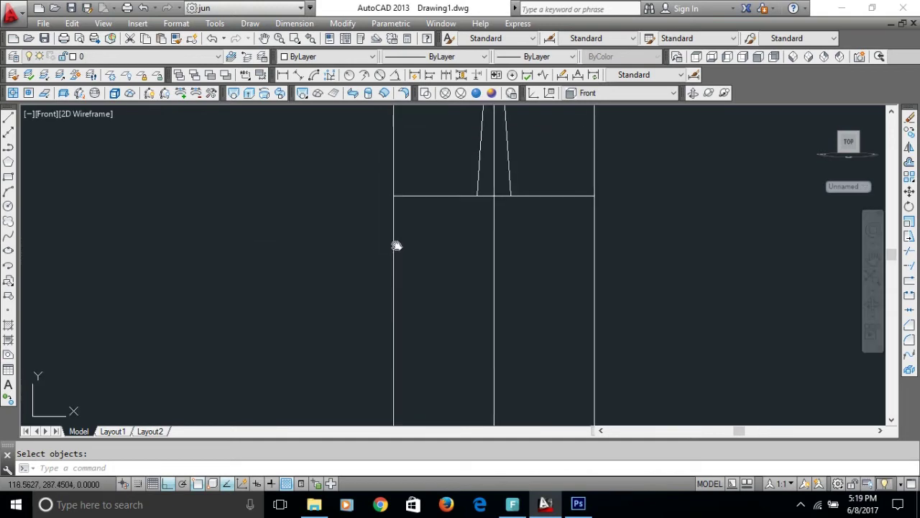
{"action": "scroll", "coordinate": [396, 245], "scroll_direction": "down", "scroll_amount": 1}
{"action": "scroll", "coordinate": [399, 241], "scroll_direction": "up", "scroll_amount": 1}
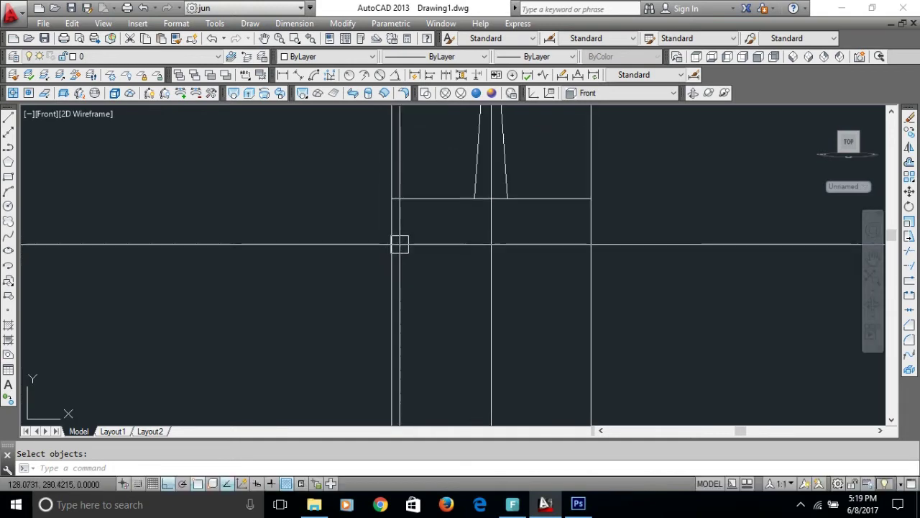
Trim the right guide line and top-edge ends beyond the neck, leaving a short flat top.
{"action": "left_click", "coordinate": [409, 200]}
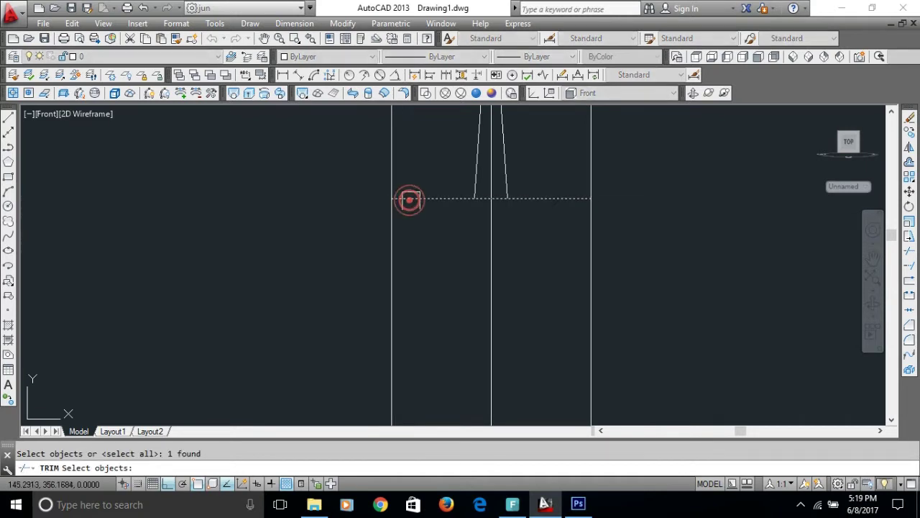
{"action": "right_click", "coordinate": [405, 206]}
{"action": "scroll", "coordinate": [403, 209], "scroll_direction": "down", "scroll_amount": 2}
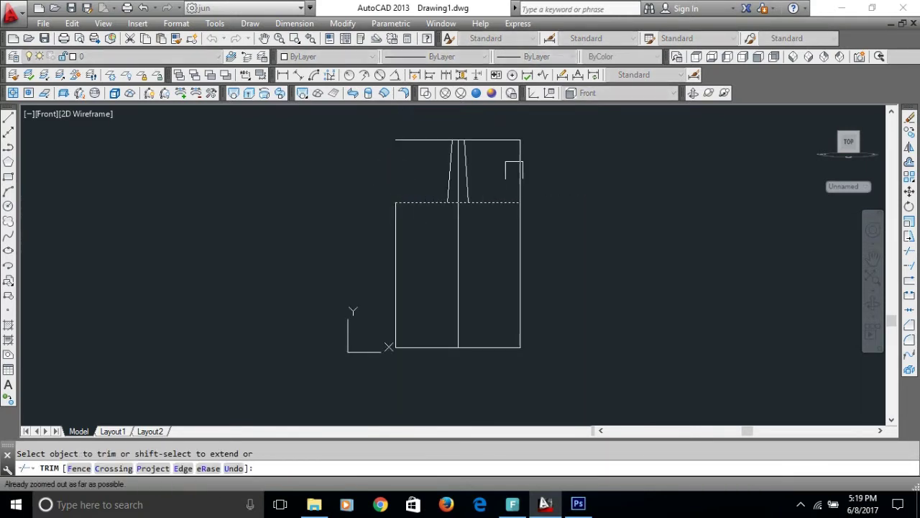
{"action": "left_click", "coordinate": [513, 170]}
{"action": "key", "text": "Return"}
{"action": "key", "text": "Return"}
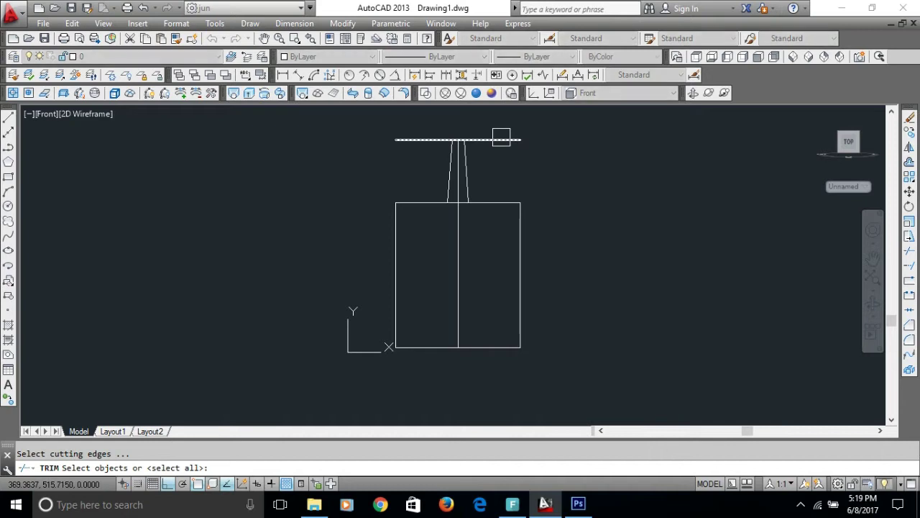
{"action": "key", "text": "Escape"}
{"action": "key", "text": "Return"}
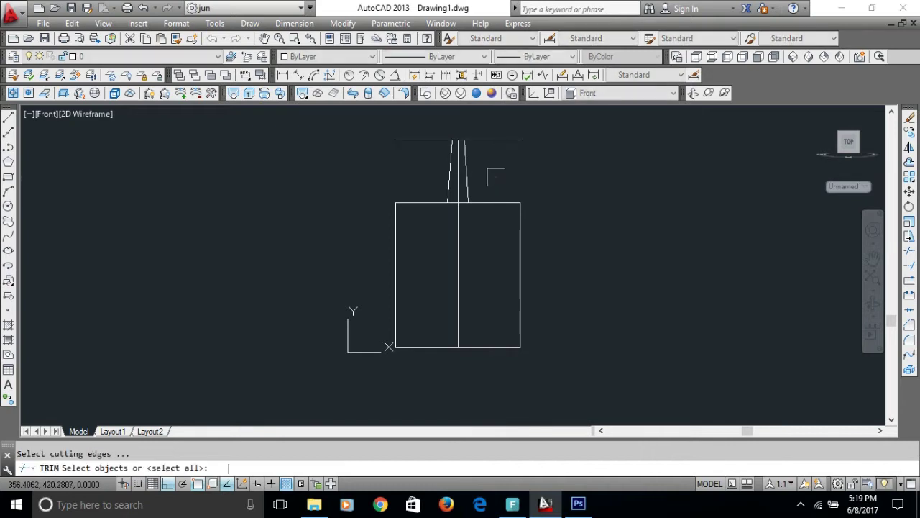
{"action": "key", "text": "Return"}
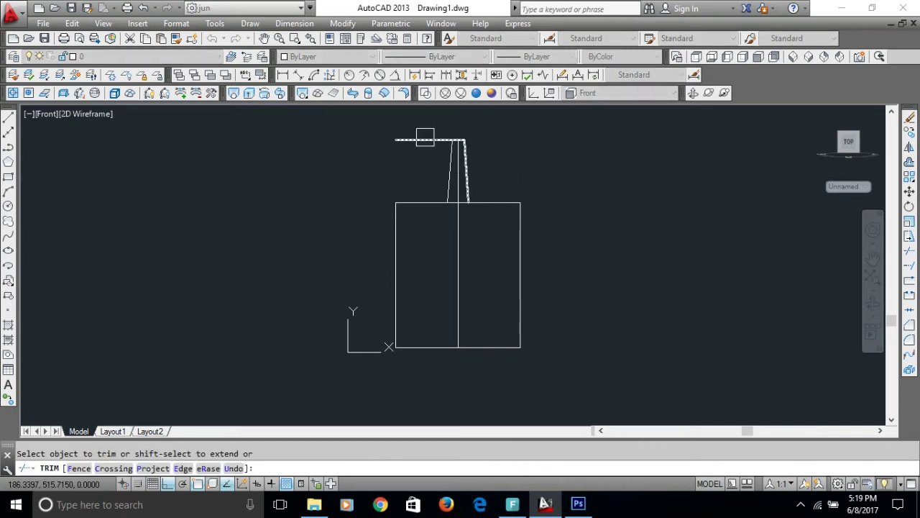
{"action": "scroll", "coordinate": [418, 186], "scroll_direction": "up", "scroll_amount": 2}
{"action": "key", "text": "Escape"}
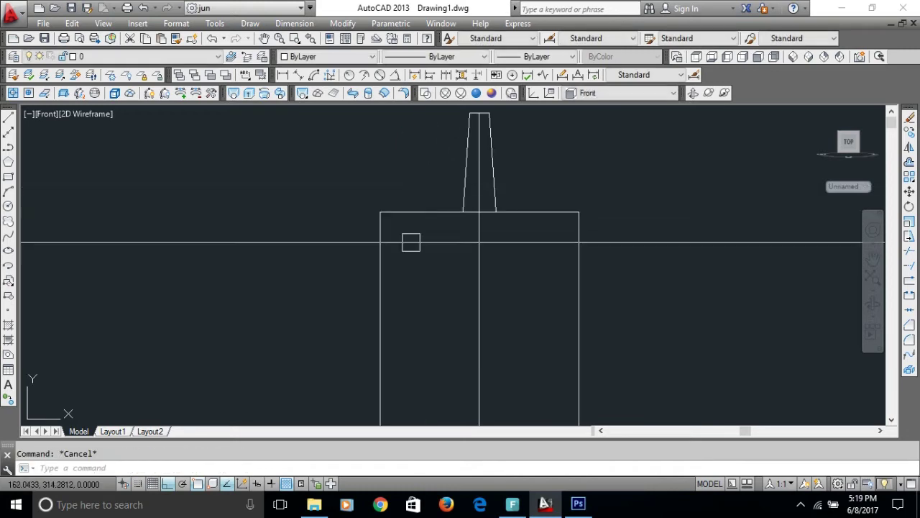
{"action": "scroll", "coordinate": [410, 243], "scroll_direction": "up", "scroll_amount": 2}
Fillet the top-left and top-right corners of the body with a 50-unit radius.
{"action": "key", "text": "Return"}
{"action": "type", "text": "r"}
{"action": "key", "text": "Return"}
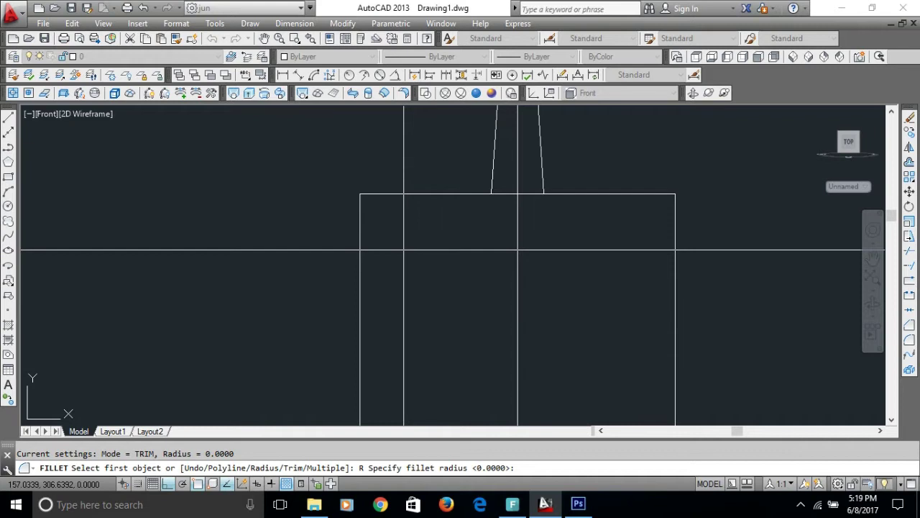
{"action": "type", "text": "0"}
{"action": "key", "text": "Return"}
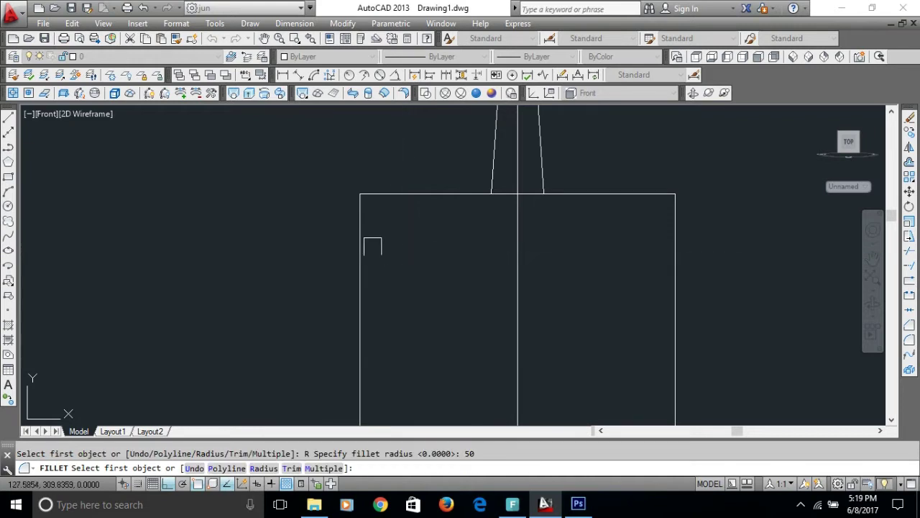
{"action": "left_click", "coordinate": [362, 245]}
{"action": "left_click", "coordinate": [407, 189]}
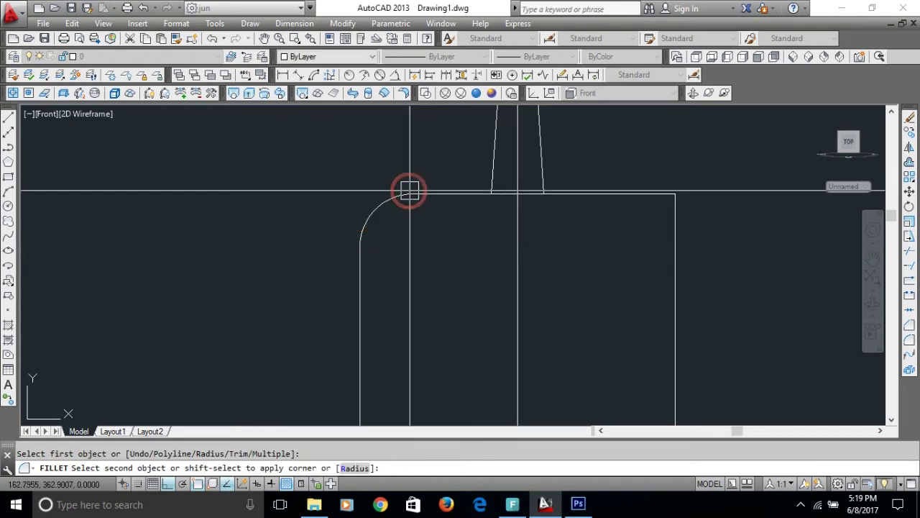
{"action": "key", "text": "Return"}
{"action": "left_click", "coordinate": [666, 240]}
{"action": "scroll", "coordinate": [554, 191], "scroll_direction": "down", "scroll_amount": 2}
{"action": "scroll", "coordinate": [557, 189], "scroll_direction": "down", "scroll_amount": 2}
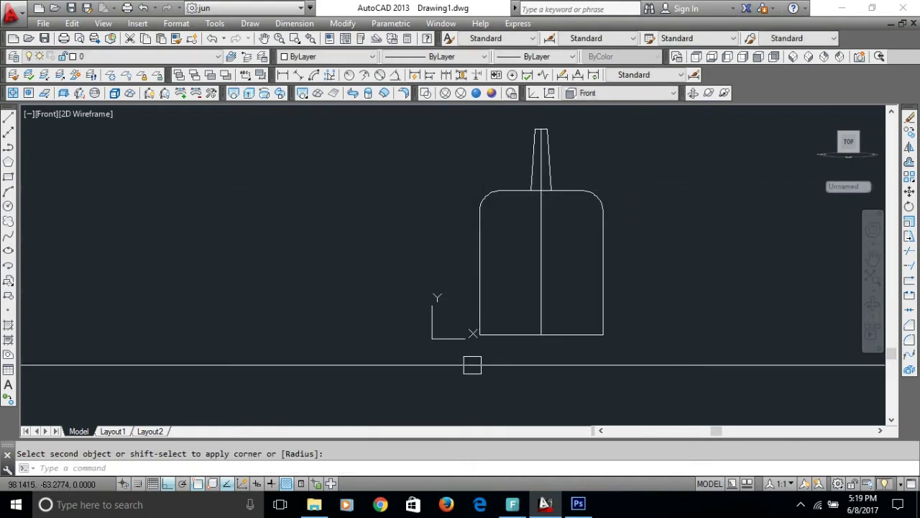
{"action": "scroll", "coordinate": [475, 365], "scroll_direction": "up", "scroll_amount": 4}
Fillet the bottom-left and bottom-right body corners with the same 50 radius.
{"action": "key", "text": "Return"}
{"action": "left_click", "coordinate": [487, 246]}
{"action": "left_click", "coordinate": [518, 282]}
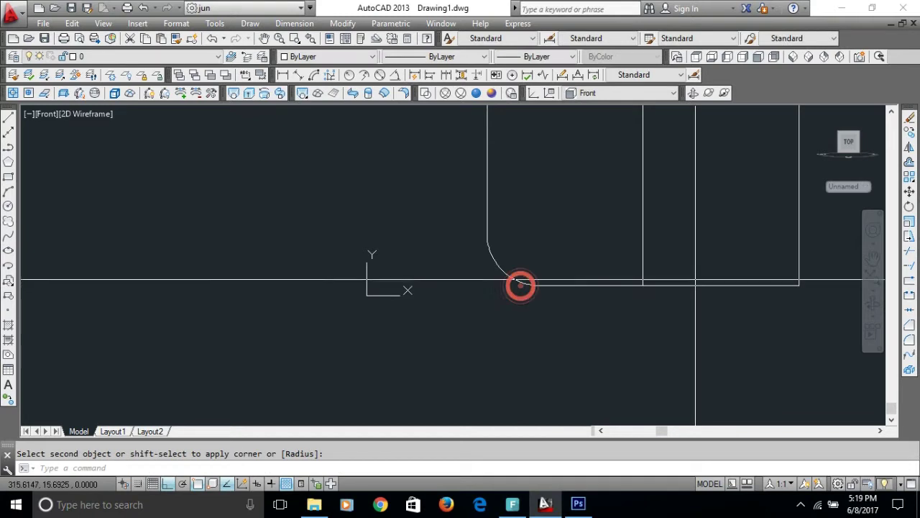
{"action": "key", "text": "Return"}
{"action": "left_click", "coordinate": [754, 283]}
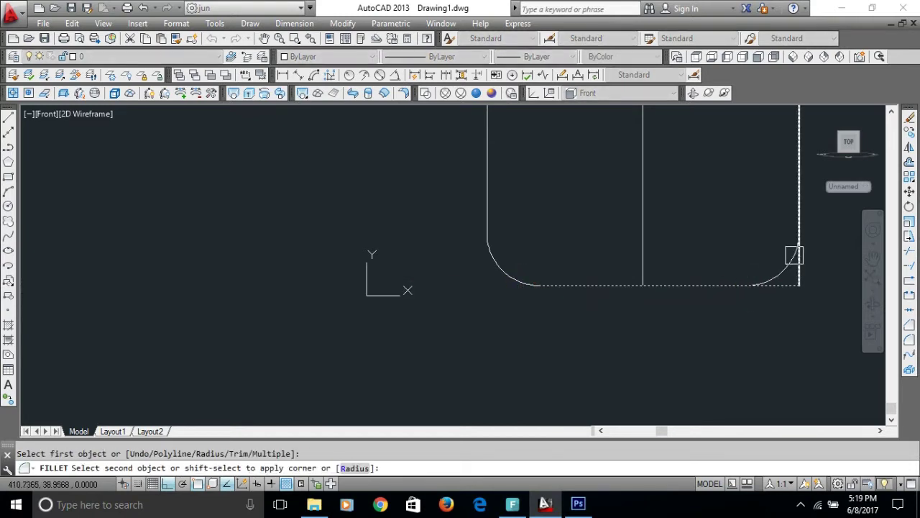
{"action": "left_click", "coordinate": [794, 255]}
{"action": "middle_click_drag", "start_coordinate": [736, 227], "coordinate": [514, 352]}
{"action": "scroll", "coordinate": [514, 353], "scroll_direction": "down", "scroll_amount": 4}
{"action": "scroll", "coordinate": [452, 211], "scroll_direction": "up", "scroll_amount": 2}
{"action": "scroll", "coordinate": [435, 256], "scroll_direction": "up", "scroll_amount": 1}
{"action": "scroll", "coordinate": [444, 259], "scroll_direction": "up", "scroll_amount": 3}
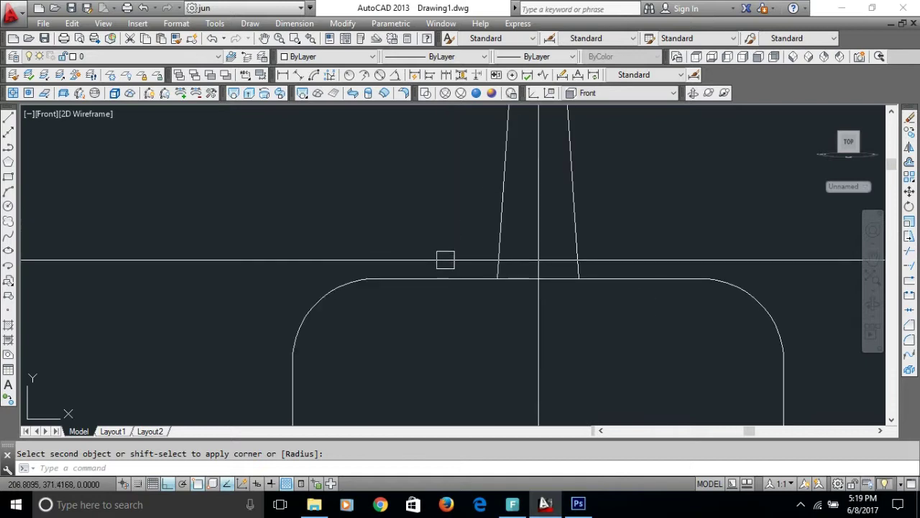
{"action": "middle_click_drag", "start_coordinate": [441, 275], "coordinate": [457, 283]}
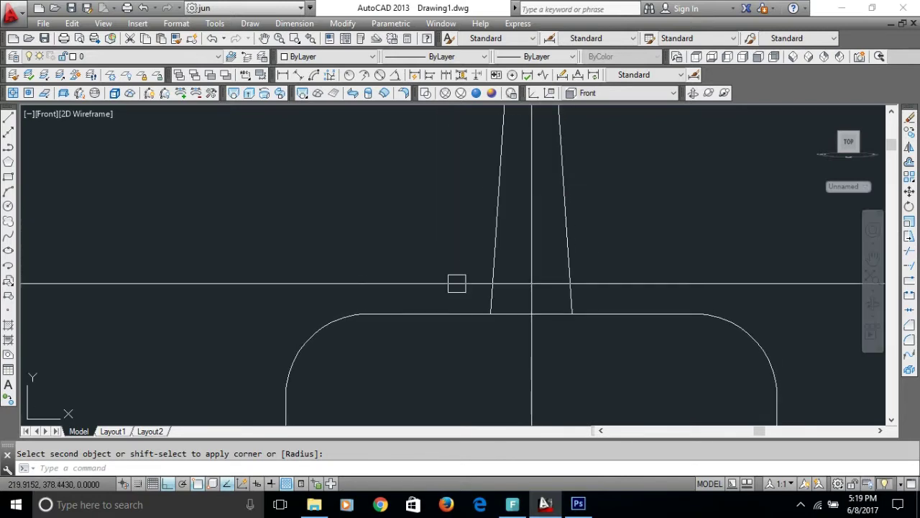
Draw a slanted shoulder line from the left arc's end up to the neck.
{"action": "key", "text": "Escape"}
{"action": "type", "text": "l"}
{"action": "key", "text": "Return"}
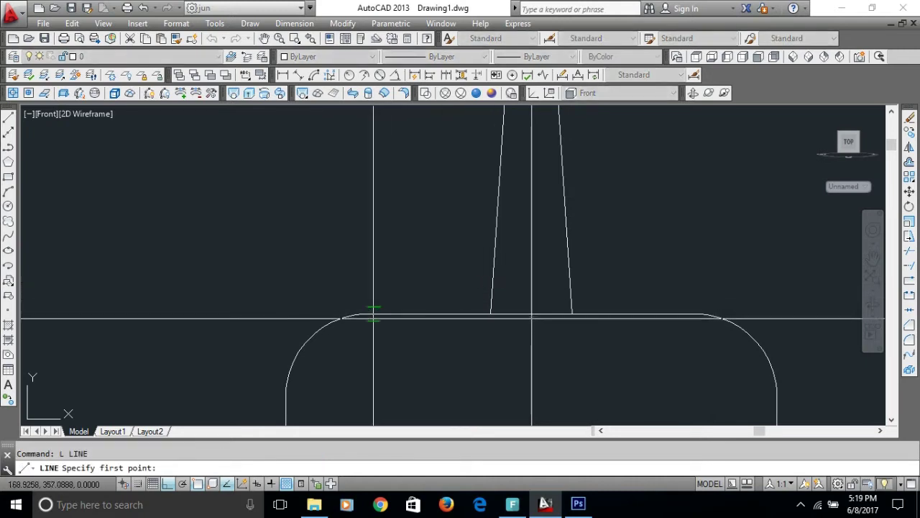
{"action": "left_click", "coordinate": [367, 314]}
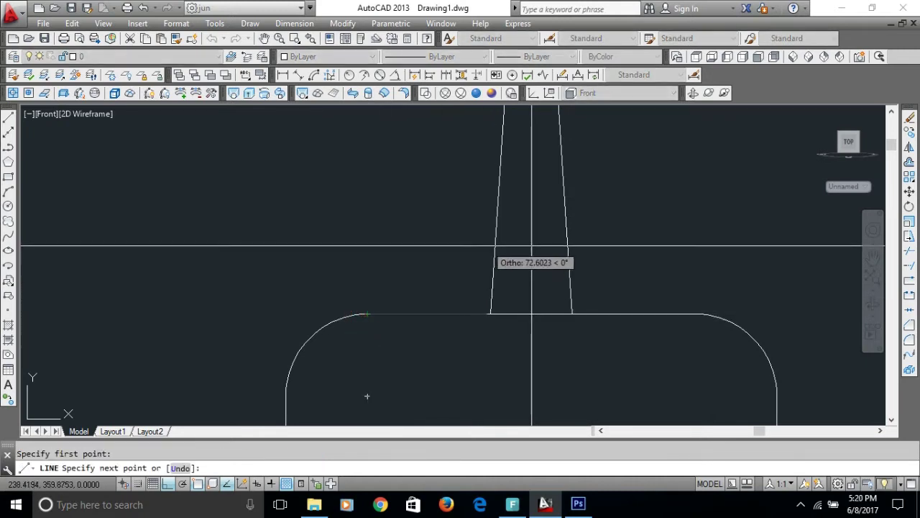
{"action": "key", "text": "Escape"}
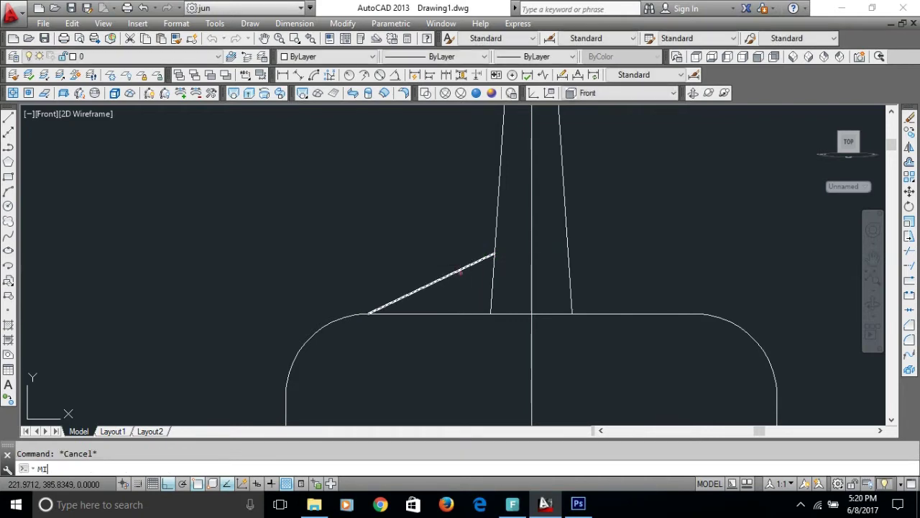
Mirror the shoulder line about the vertical centre line, keeping the original.
{"action": "key", "text": "Return"}
{"action": "left_click", "coordinate": [461, 271]}
{"action": "key", "text": "Return"}
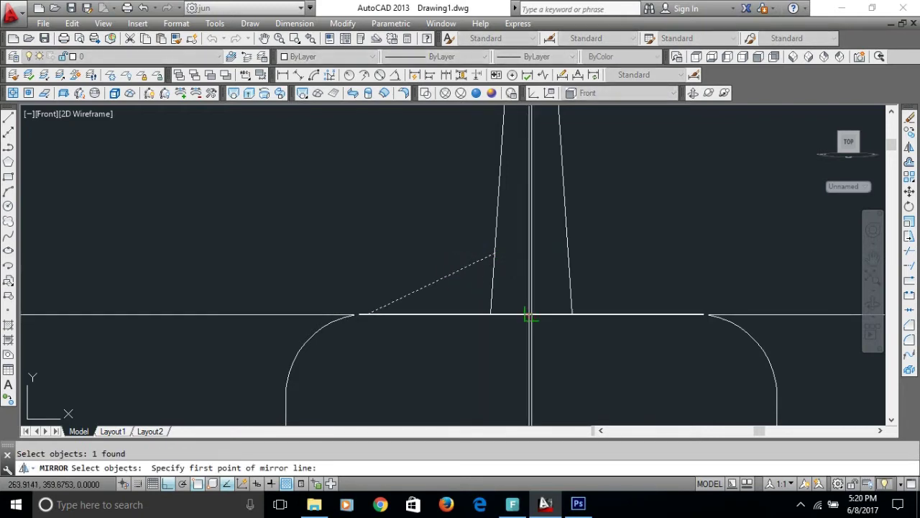
{"action": "left_click", "coordinate": [530, 315]}
{"action": "left_click", "coordinate": [486, 390]}
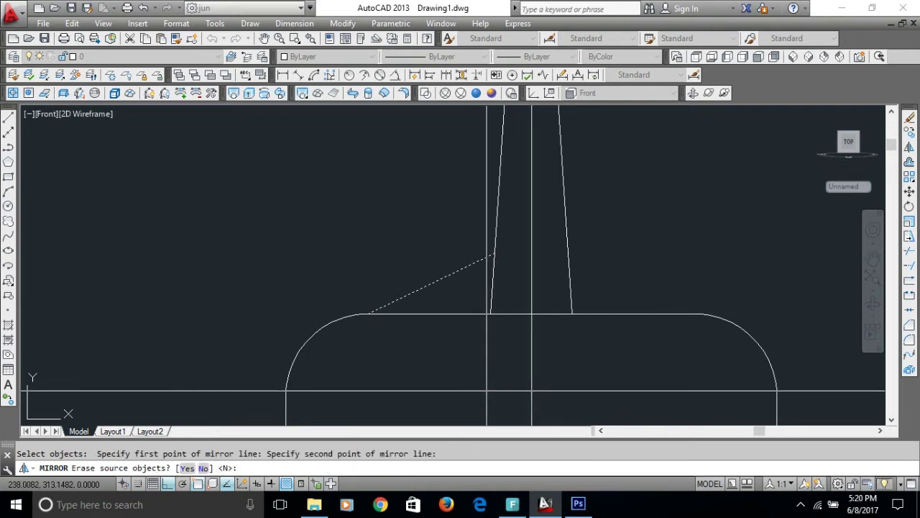
{"action": "key", "text": "Return"}
Trim the overlapping neck segments, using all lines as cutting edges.
{"action": "type", "text": "R"}
{"action": "key", "text": "Return"}
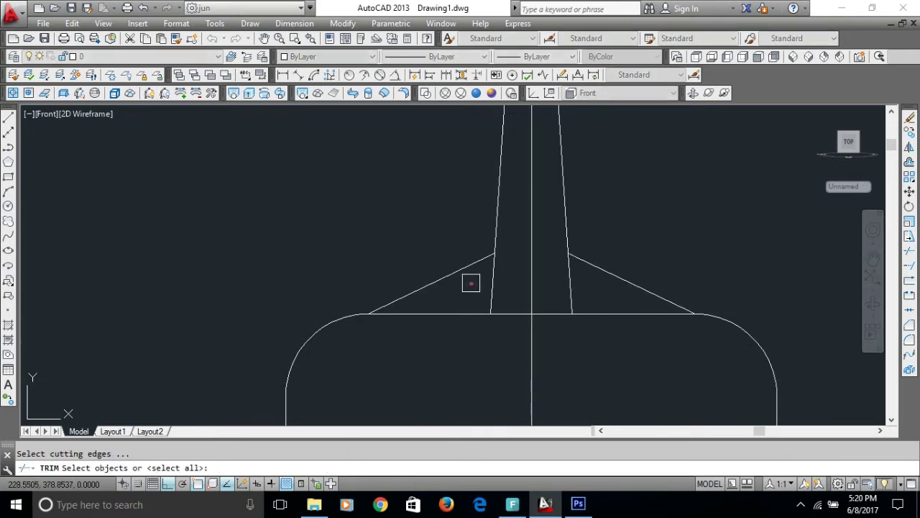
{"action": "key", "text": "Return"}
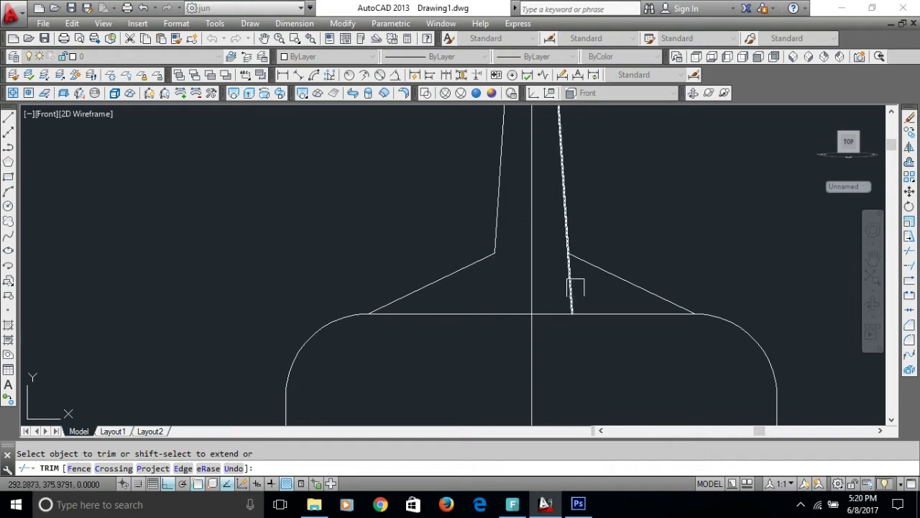
{"action": "key", "text": "Return"}
{"action": "scroll", "coordinate": [555, 260], "scroll_direction": "down", "scroll_amount": 3}
{"action": "scroll", "coordinate": [501, 314], "scroll_direction": "up", "scroll_amount": 2}
{"action": "scroll", "coordinate": [504, 299], "scroll_direction": "up", "scroll_amount": 2}
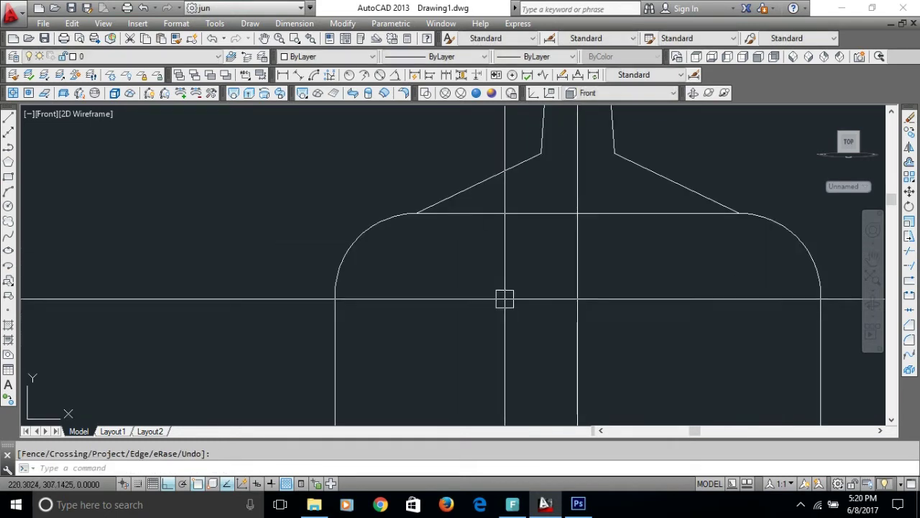
{"action": "type", "text": "TR"}
{"action": "key", "text": "Return"}
{"action": "key", "text": "Return"}
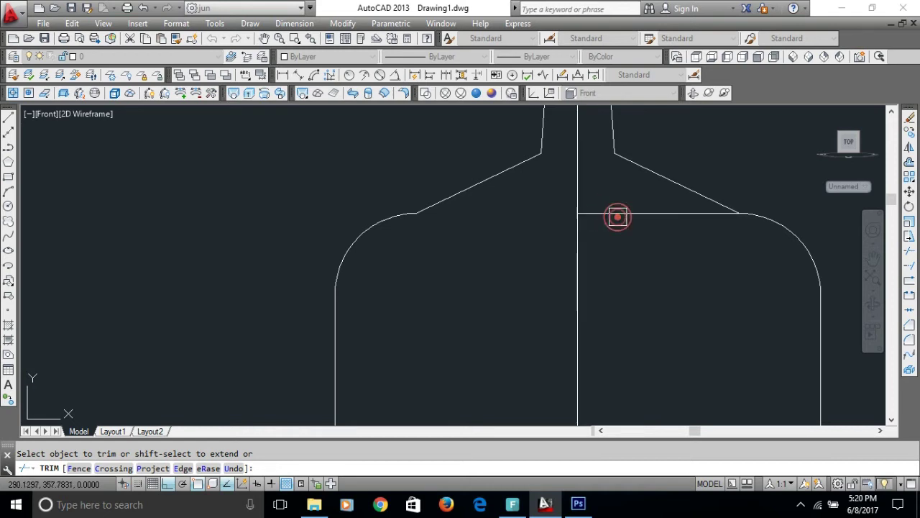
Erase the leftover top line of the bottle.
{"action": "key", "text": "Escape"}
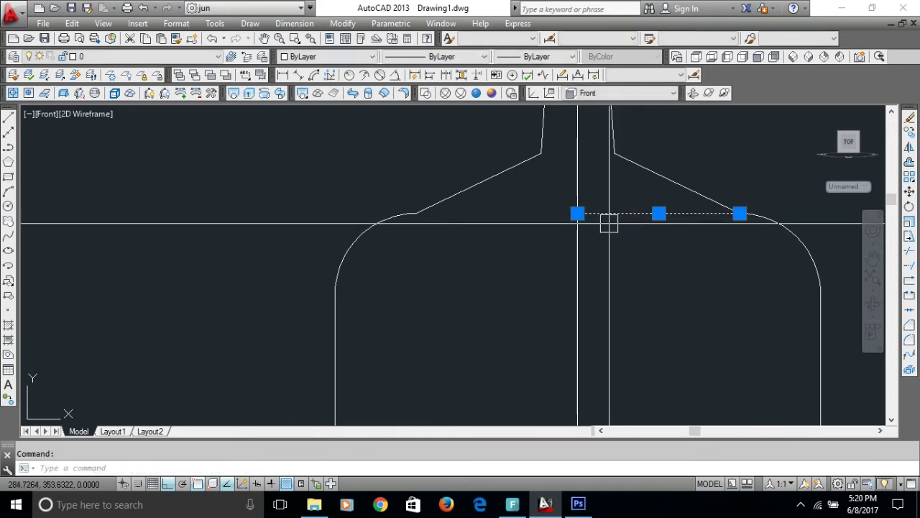
{"action": "type", "text": "e"}
{"action": "key", "text": "Return"}
{"action": "scroll", "coordinate": [523, 217], "scroll_direction": "down", "scroll_amount": 4}
{"action": "scroll", "coordinate": [517, 217], "scroll_direction": "up", "scroll_amount": 2}
{"action": "scroll", "coordinate": [508, 207], "scroll_direction": "up", "scroll_amount": 2}
{"action": "scroll", "coordinate": [496, 209], "scroll_direction": "down", "scroll_amount": 4}
{"action": "scroll", "coordinate": [440, 259], "scroll_direction": "up", "scroll_amount": 2}
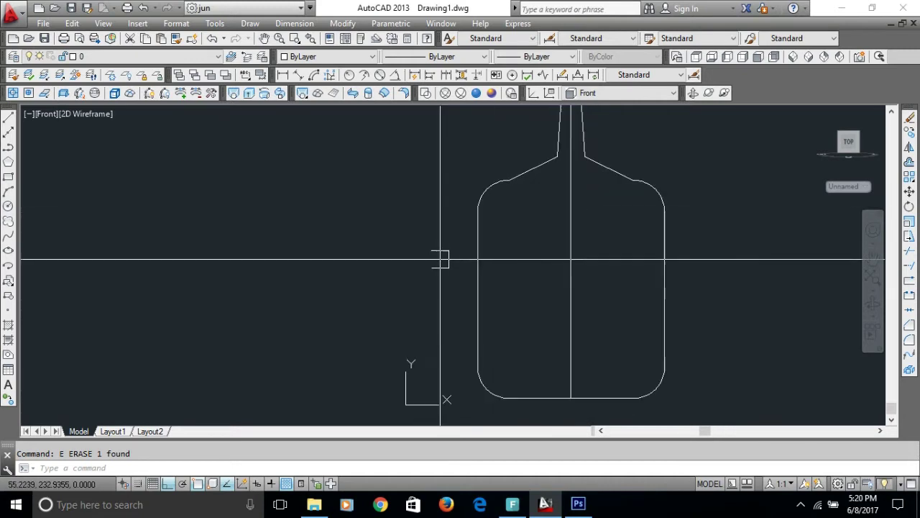
{"action": "scroll", "coordinate": [474, 287], "scroll_direction": "up", "scroll_amount": 2}
Offset the body's left side line 20 to the right, then the new line 30 further right.
{"action": "type", "text": "o"}
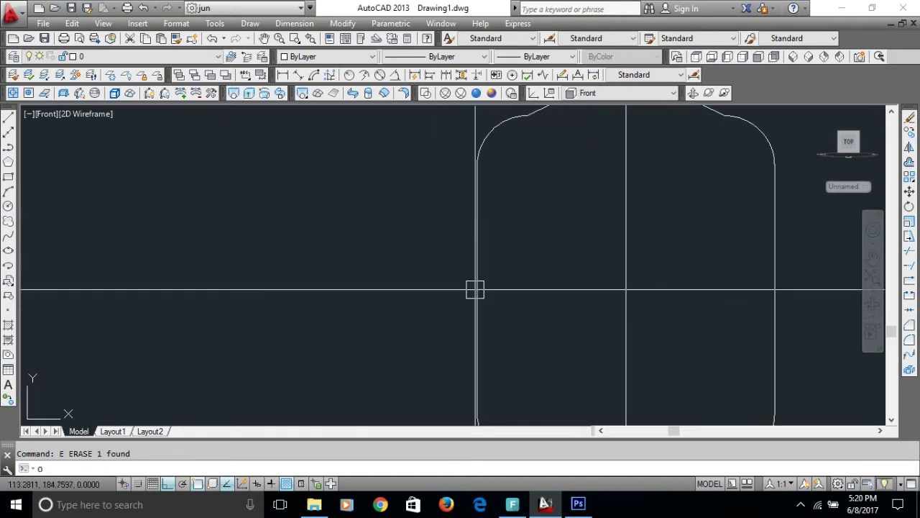
{"action": "key", "text": "Return"}
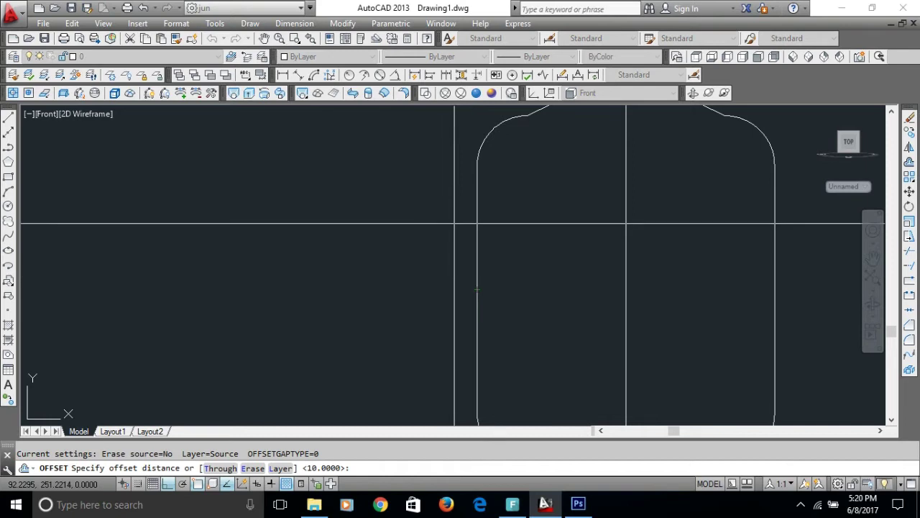
{"action": "type", "text": "20"}
{"action": "key", "text": "Return"}
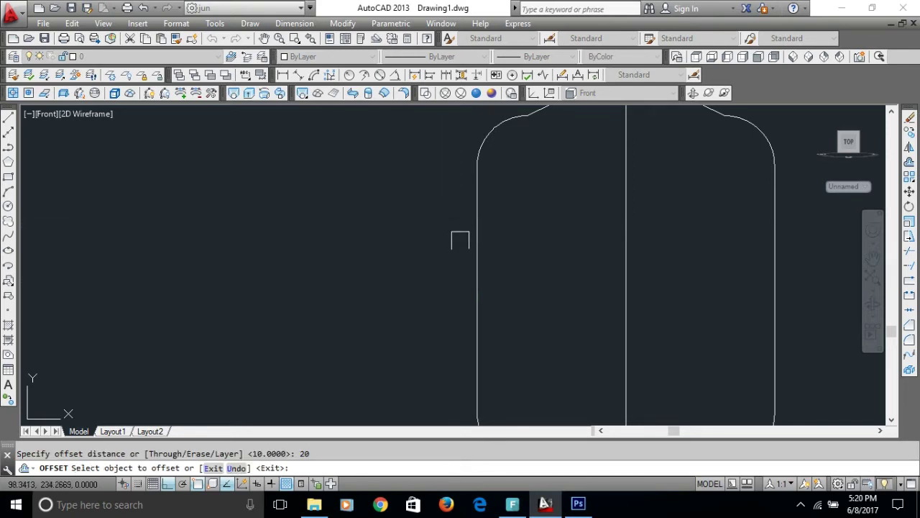
{"action": "left_click", "coordinate": [473, 255]}
{"action": "left_click", "coordinate": [522, 269]}
{"action": "key", "text": "Return"}
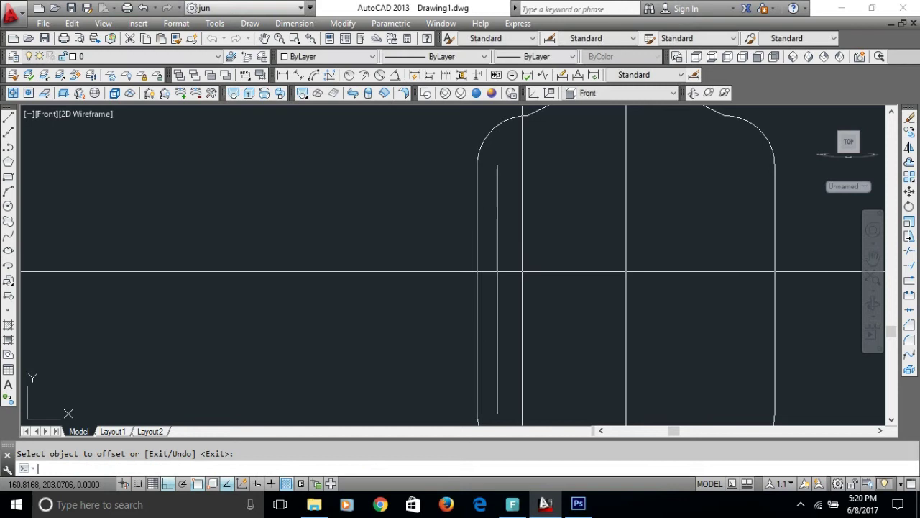
{"action": "key", "text": "Return"}
{"action": "key", "text": "Return"}
{"action": "left_click", "coordinate": [497, 283]}
{"action": "left_click", "coordinate": [534, 296]}
{"action": "scroll", "coordinate": [508, 242], "scroll_direction": "down", "scroll_amount": 4}
{"action": "scroll", "coordinate": [507, 241], "scroll_direction": "up", "scroll_amount": 4}
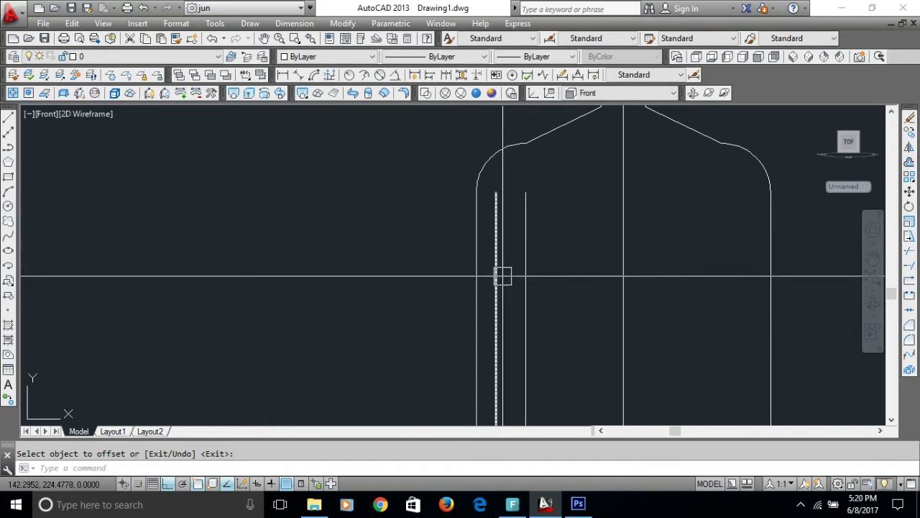
Draw a short horizontal line joining the two inner vertical lines.
{"action": "key", "text": "Escape"}
{"action": "type", "text": "l"}
{"action": "key", "text": "Return"}
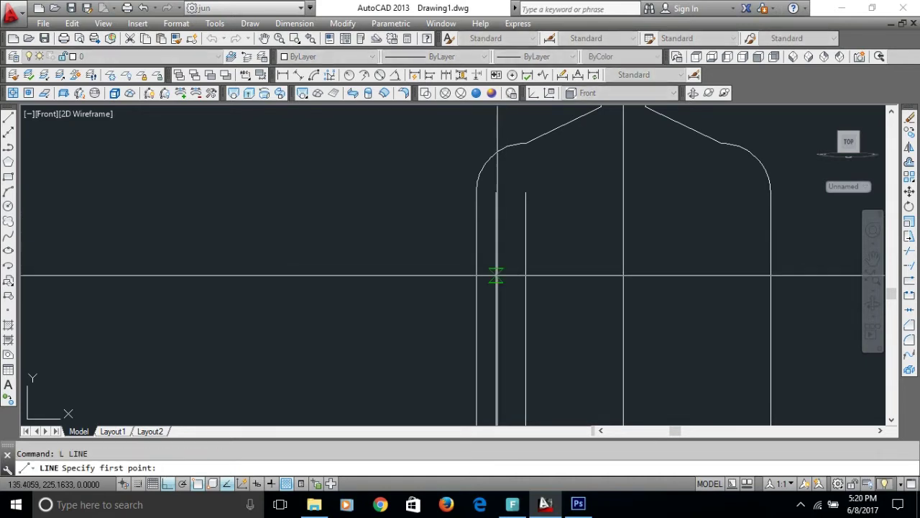
{"action": "left_click", "coordinate": [495, 275]}
{"action": "left_click", "coordinate": [523, 275]}
{"action": "key", "text": "Return"}
{"action": "scroll", "coordinate": [513, 259], "scroll_direction": "down", "scroll_amount": 1}
{"action": "scroll", "coordinate": [511, 290], "scroll_direction": "up", "scroll_amount": 1}
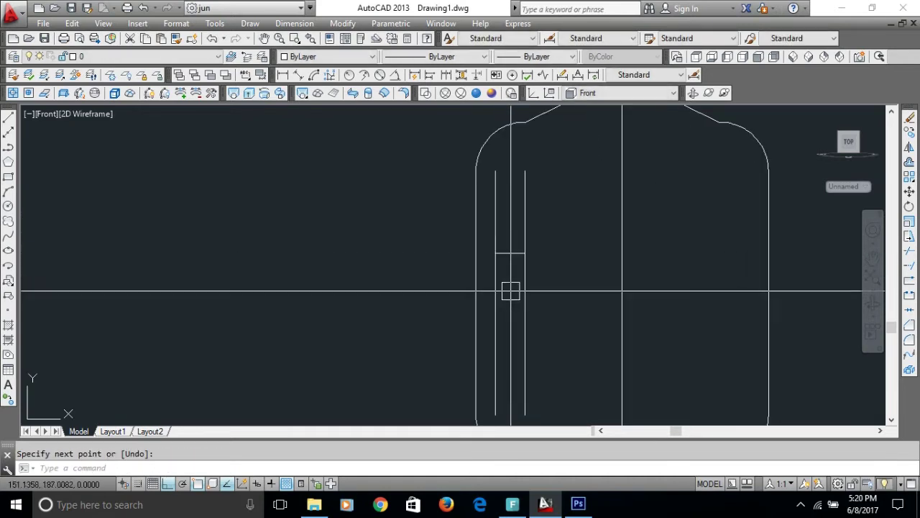
{"action": "middle_click_drag", "start_coordinate": [510, 290], "coordinate": [508, 285]}
{"action": "scroll", "coordinate": [503, 298], "scroll_direction": "down", "scroll_amount": 5}
{"action": "scroll", "coordinate": [501, 308], "scroll_direction": "up", "scroll_amount": 5}
Copy the short line lower down to form the rectangle's bottom edge.
{"action": "type", "text": "co"}
{"action": "key", "text": "Return"}
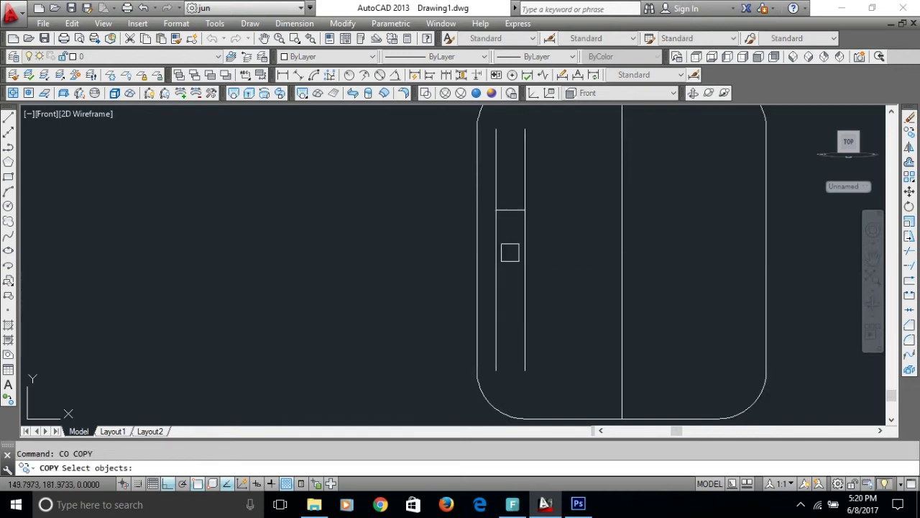
{"action": "key", "text": "Return"}
{"action": "left_click", "coordinate": [419, 205]}
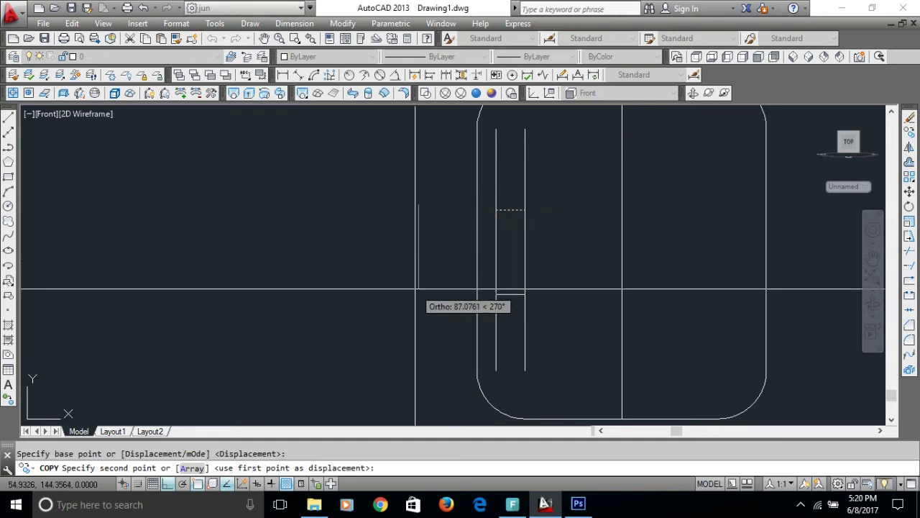
{"action": "left_click", "coordinate": [415, 291]}
{"action": "key", "text": "Escape"}
Trim the excess inner vertical line below the rectangle.
{"action": "type", "text": "tr"}
{"action": "key", "text": "Return"}
{"action": "left_click", "coordinate": [524, 184]}
{"action": "key", "text": "Return"}
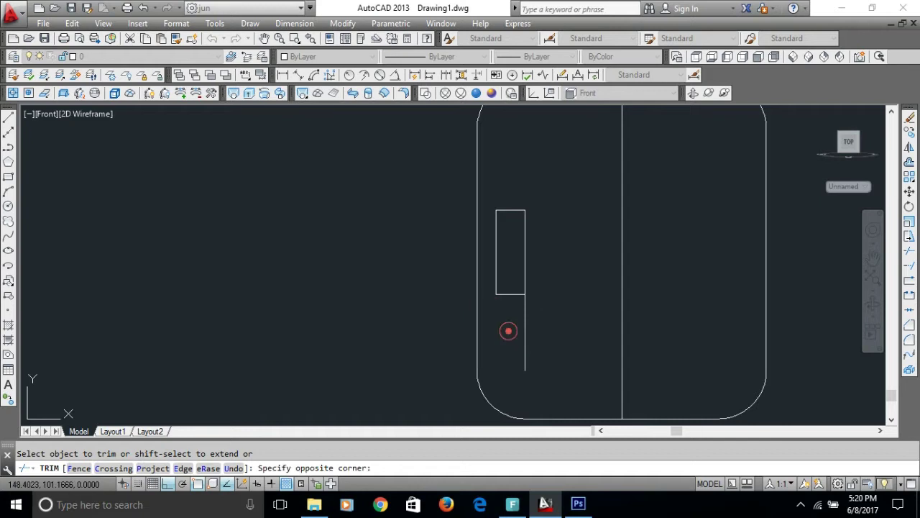
{"action": "left_click", "coordinate": [508, 330]}
{"action": "key", "text": "Return"}
{"action": "scroll", "coordinate": [444, 309], "scroll_direction": "down", "scroll_amount": 3}
{"action": "scroll", "coordinate": [438, 294], "scroll_direction": "up", "scroll_amount": 1}
Select the small rectangle for moving, then abandon the move.
{"action": "type", "text": "m"}
{"action": "left_click", "coordinate": [437, 222]}
{"action": "left_click", "coordinate": [511, 346]}
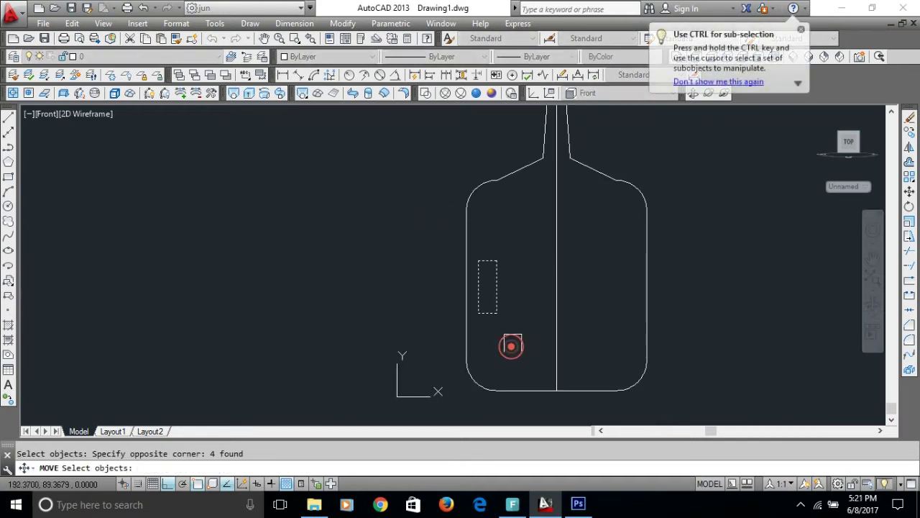
{"action": "key", "text": "Return"}
{"action": "left_click", "coordinate": [406, 309]}
{"action": "scroll", "coordinate": [508, 250], "scroll_direction": "up", "scroll_amount": 2}
{"action": "key", "text": "Escape"}
Stretch the small rectangle wider using a crossing window over its edge.
{"action": "type", "text": "s"}
{"action": "key", "text": "Return"}
{"action": "left_click", "coordinate": [507, 207]}
{"action": "left_click", "coordinate": [472, 330]}
{"action": "key", "text": "Return"}
{"action": "left_click", "coordinate": [482, 354]}
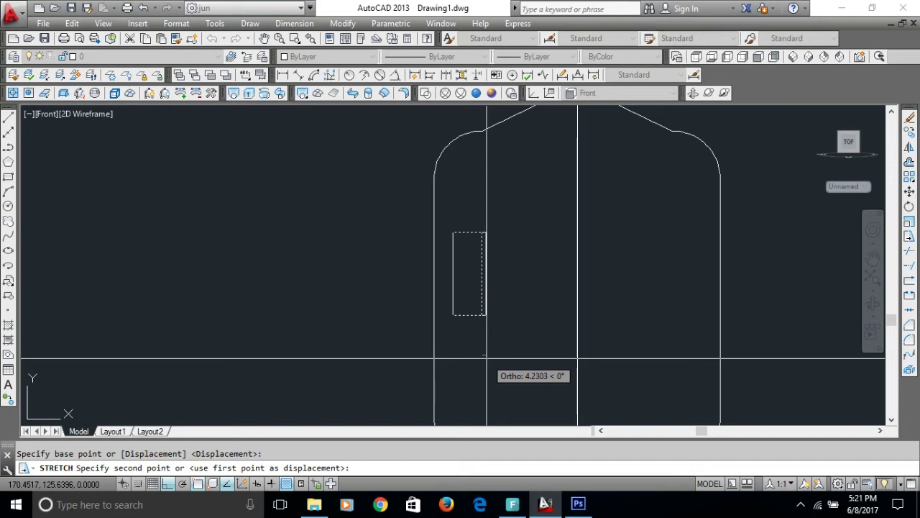
{"action": "left_click", "coordinate": [493, 358]}
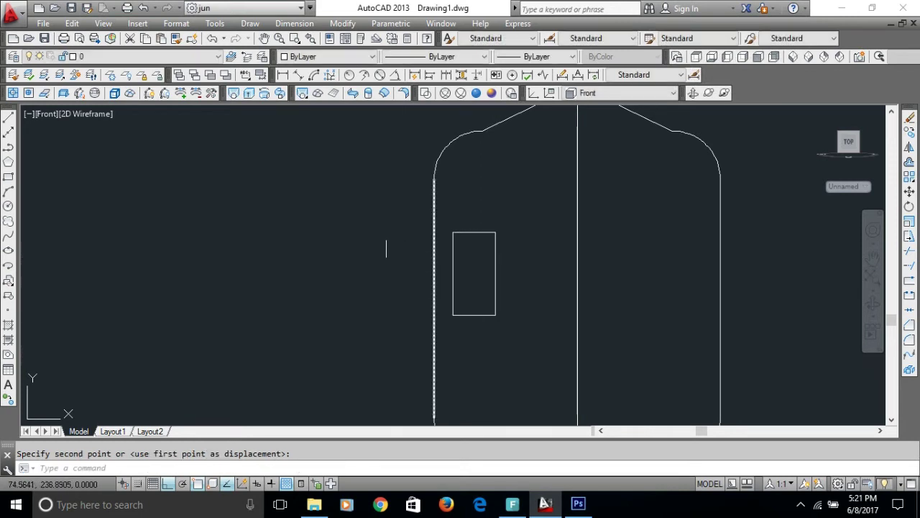
Move the widened rectangle down toward the bottom of the body's left side.
{"action": "type", "text": "m"}
{"action": "key", "text": "Return"}
{"action": "left_click", "coordinate": [384, 198]}
{"action": "left_click", "coordinate": [544, 368]}
{"action": "key", "text": "Return"}
{"action": "left_click", "coordinate": [534, 272]}
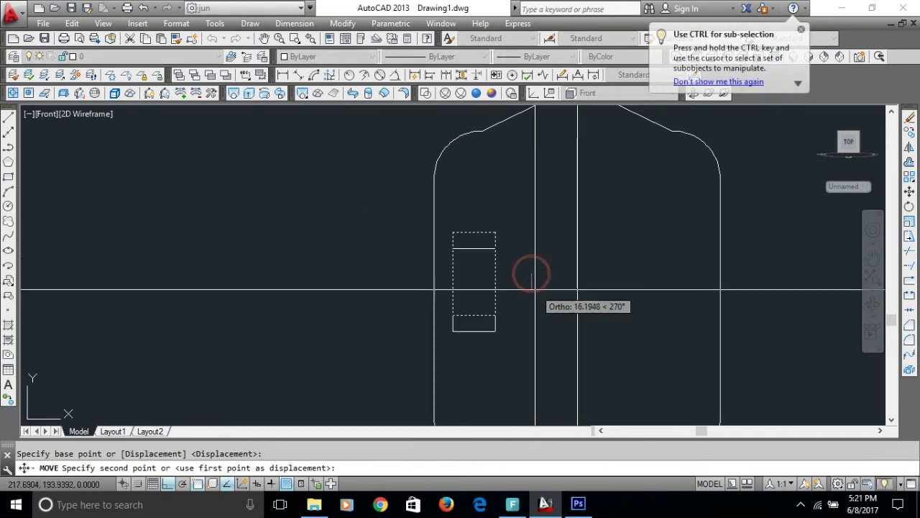
{"action": "scroll", "coordinate": [535, 290], "scroll_direction": "down", "scroll_amount": 5}
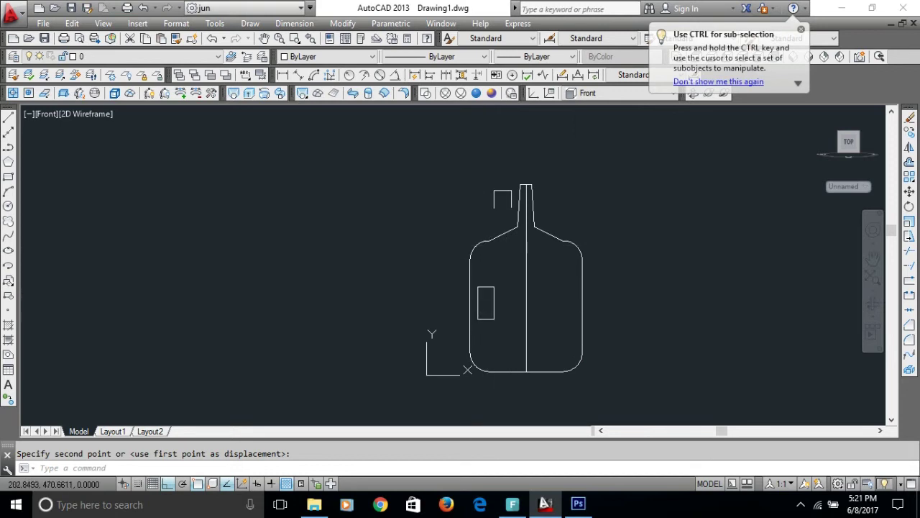
{"action": "scroll", "coordinate": [495, 288], "scroll_direction": "up", "scroll_amount": 5}
{"action": "scroll", "coordinate": [493, 302], "scroll_direction": "up", "scroll_amount": 3}
{"action": "mouse_move", "coordinate": [493, 302]}
{"action": "middle_mouse_down"}
{"action": "mouse_move", "coordinate": [478, 216]}
{"action": "mouse_move", "coordinate": [482, 236]}
{"action": "middle_mouse_up"}
Drop the small rectangle lower in the bottle body.
{"action": "scroll", "coordinate": [456, 223], "scroll_direction": "up", "scroll_amount": 3}
{"action": "scroll", "coordinate": [452, 218], "scroll_direction": "up", "scroll_amount": 2}
{"action": "scroll", "coordinate": [427, 226], "scroll_direction": "down", "scroll_amount": 6}
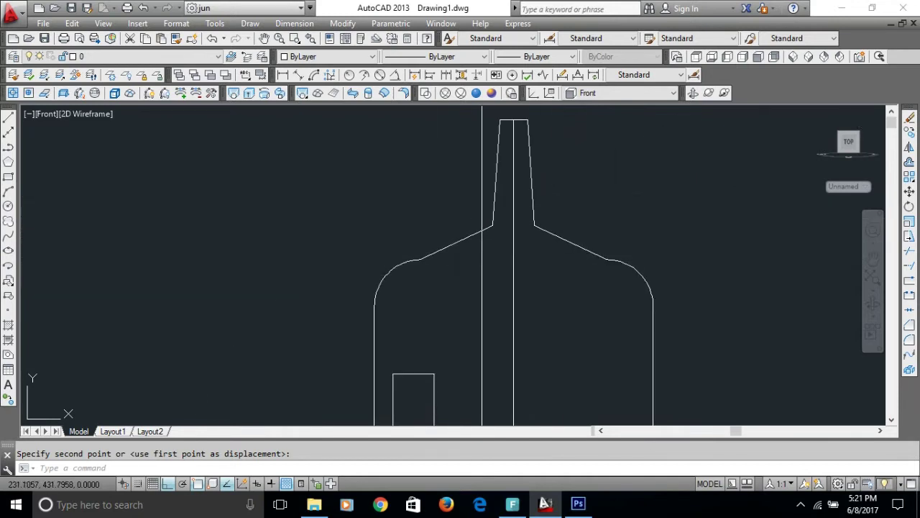
{"action": "scroll", "coordinate": [487, 194], "scroll_direction": "up", "scroll_amount": 2}
{"action": "left_click", "coordinate": [496, 207]}
Fillet the join between the left neck line and the left shoulder.
{"action": "scroll", "coordinate": [497, 208], "scroll_direction": "up", "scroll_amount": 2}
{"action": "left_click", "coordinate": [508, 240]}
{"action": "scroll", "coordinate": [493, 240], "scroll_direction": "up", "scroll_amount": 2}
{"action": "scroll", "coordinate": [487, 257], "scroll_direction": "down", "scroll_amount": 3}
{"action": "scroll", "coordinate": [489, 261], "scroll_direction": "down", "scroll_amount": 2}
{"action": "scroll", "coordinate": [502, 246], "scroll_direction": "up", "scroll_amount": 5}
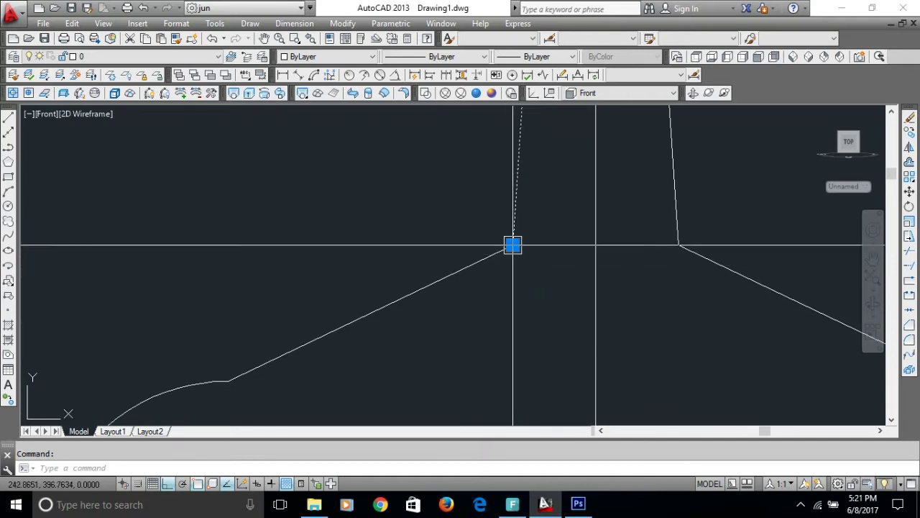
{"action": "left_click", "coordinate": [469, 245]}
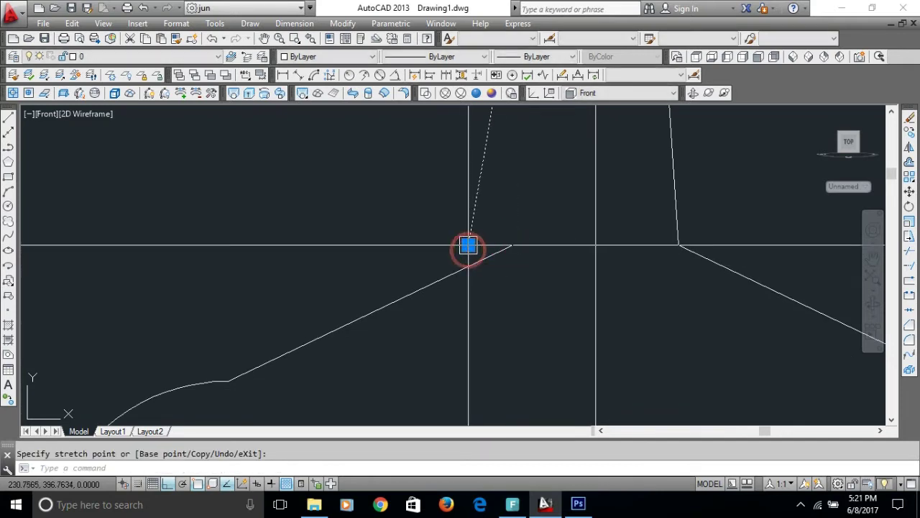
{"action": "key", "text": "Escape"}
{"action": "type", "text": "f"}
{"action": "key", "text": "Return"}
{"action": "left_click", "coordinate": [421, 291]}
{"action": "scroll", "coordinate": [475, 207], "scroll_direction": "down", "scroll_amount": 2}
{"action": "scroll", "coordinate": [484, 281], "scroll_direction": "down", "scroll_amount": 2}
{"action": "scroll", "coordinate": [513, 257], "scroll_direction": "down", "scroll_amount": 2}
{"action": "scroll", "coordinate": [514, 253], "scroll_direction": "up", "scroll_amount": 4}
{"action": "left_click", "coordinate": [514, 252]}
Erase the right neck line and mirror the left neck line about the centre line.
{"action": "left_click", "coordinate": [509, 255]}
{"action": "type", "text": "e"}
{"action": "key", "text": "Return"}
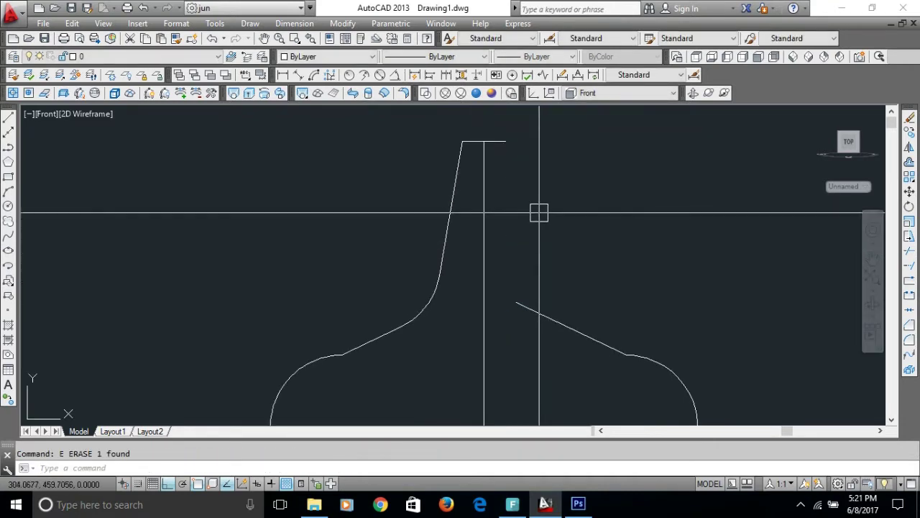
{"action": "type", "text": "mi"}
{"action": "key", "text": "Return"}
{"action": "left_click", "coordinate": [441, 240]}
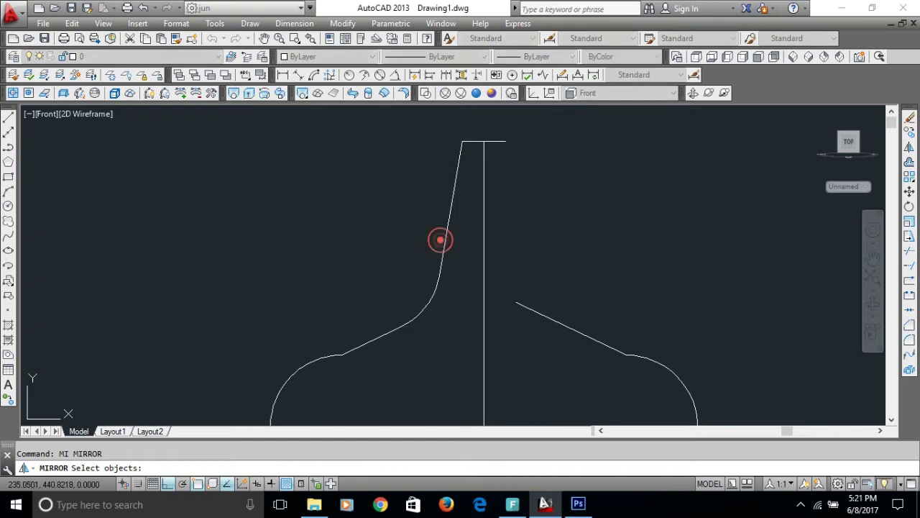
{"action": "key", "text": "Return"}
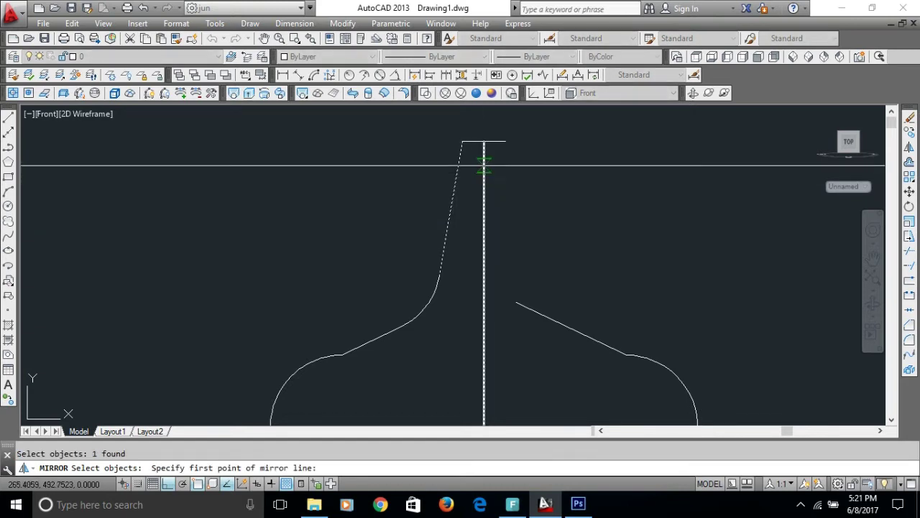
{"action": "left_click", "coordinate": [483, 165]}
{"action": "left_click", "coordinate": [466, 323]}
{"action": "key", "text": "Return"}
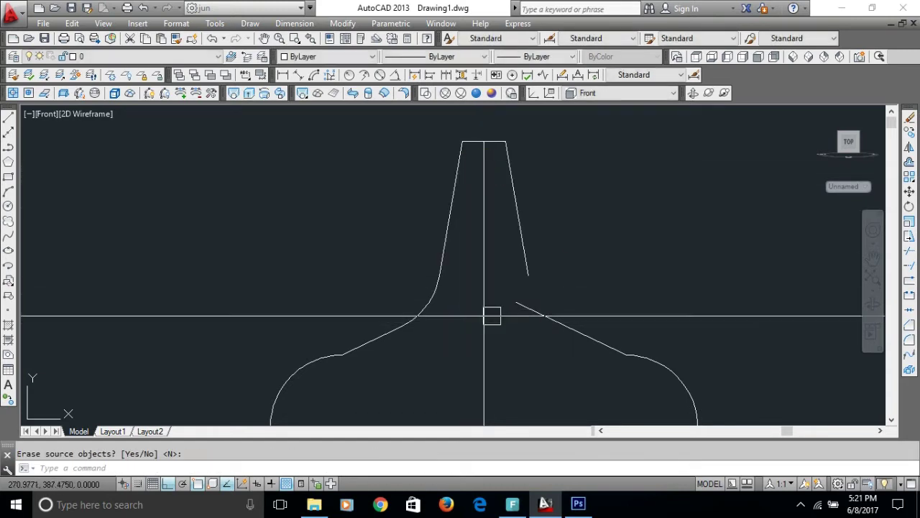
Fillet the join between the right shoulder and the mirrored right neck line.
{"action": "type", "text": "f"}
{"action": "key", "text": "Return"}
{"action": "left_click", "coordinate": [575, 331]}
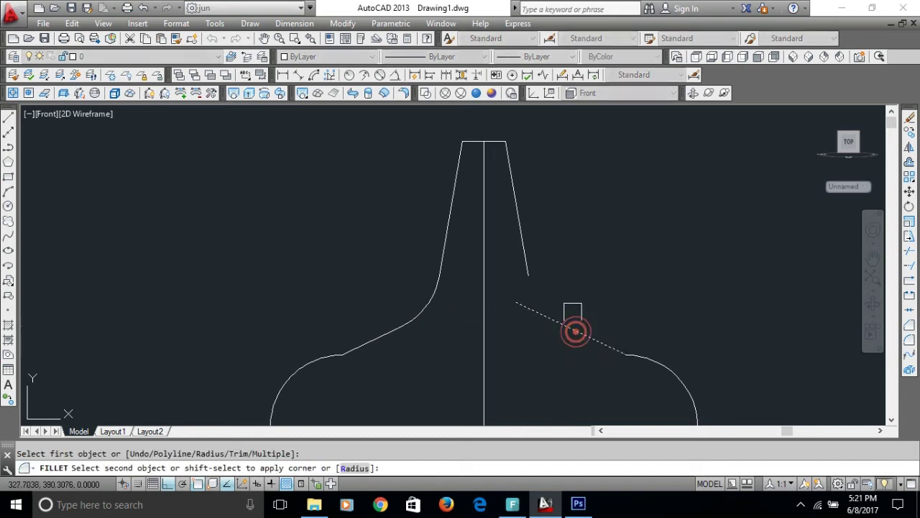
{"action": "left_click", "coordinate": [530, 243]}
{"action": "scroll", "coordinate": [503, 230], "scroll_direction": "down", "scroll_amount": 4}
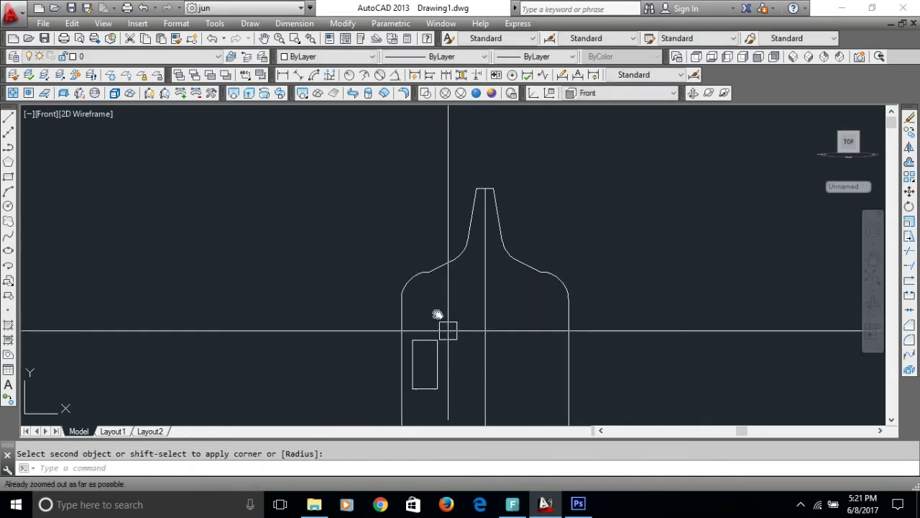
Try filleting the rectangle's top-left corner with a 10-unit radius, then cancel.
{"action": "middle_click_drag", "start_coordinate": [447, 325], "coordinate": [448, 223]}
{"action": "scroll", "coordinate": [393, 254], "scroll_direction": "up", "scroll_amount": 2}
{"action": "scroll", "coordinate": [393, 254], "scroll_direction": "up", "scroll_amount": 1}
{"action": "scroll", "coordinate": [393, 254], "scroll_direction": "up", "scroll_amount": 1}
{"action": "scroll", "coordinate": [393, 253], "scroll_direction": "up", "scroll_amount": 1}
{"action": "type", "text": "F"}
{"action": "key", "text": "Return"}
{"action": "type", "text": "R"}
{"action": "key", "text": "Return"}
{"action": "type", "text": "0"}
{"action": "key", "text": "Return"}
{"action": "left_click", "coordinate": [388, 291]}
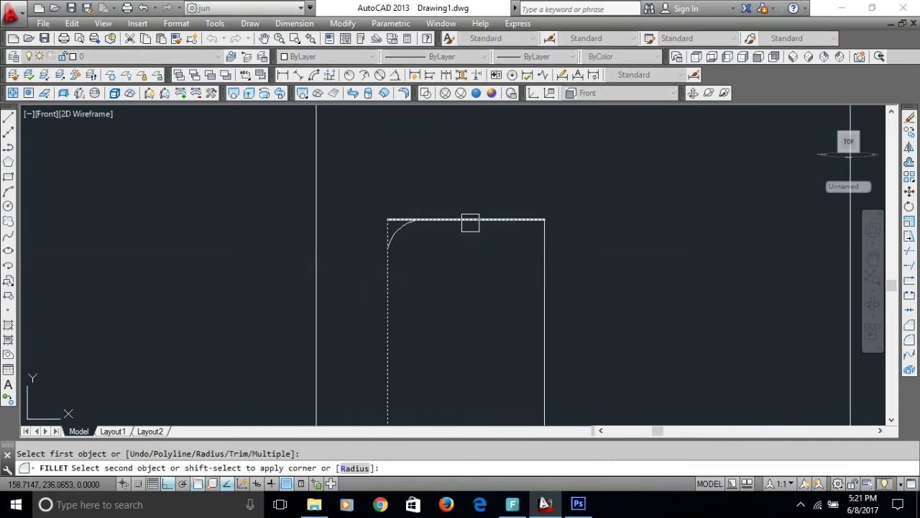
{"action": "left_click", "coordinate": [470, 223]}
{"action": "key", "text": "Return"}
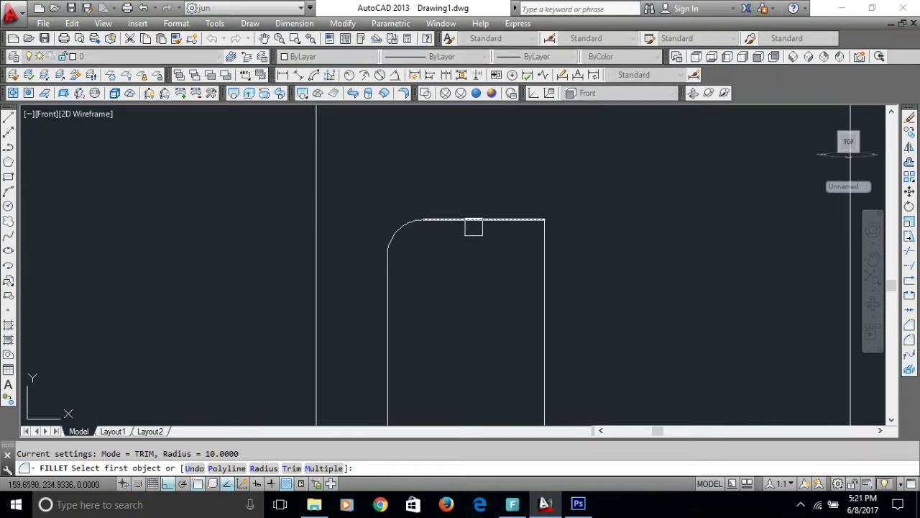
{"action": "key", "text": "Escape"}
Round the rectangle's top-left and top-right corners with a 15-unit fillet radius.
{"action": "key", "text": "Return"}
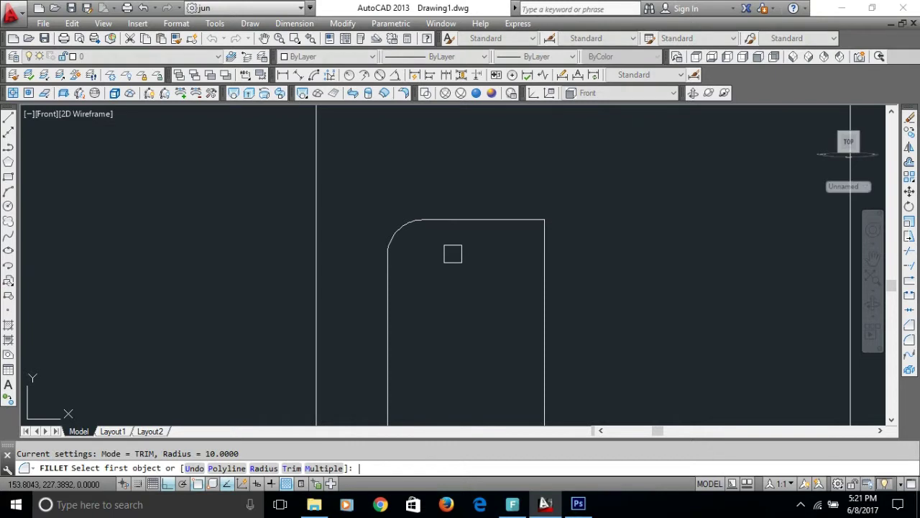
{"action": "type", "text": "R"}
{"action": "key", "text": "Return"}
{"action": "type", "text": "5"}
{"action": "key", "text": "Return"}
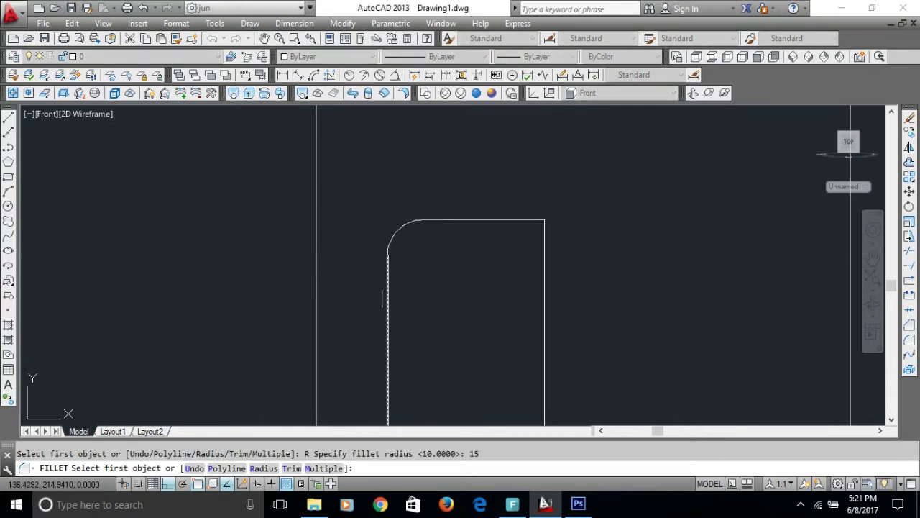
{"action": "left_click", "coordinate": [381, 298]}
{"action": "left_click", "coordinate": [452, 218]}
{"action": "key", "text": "Return"}
{"action": "left_click", "coordinate": [487, 220]}
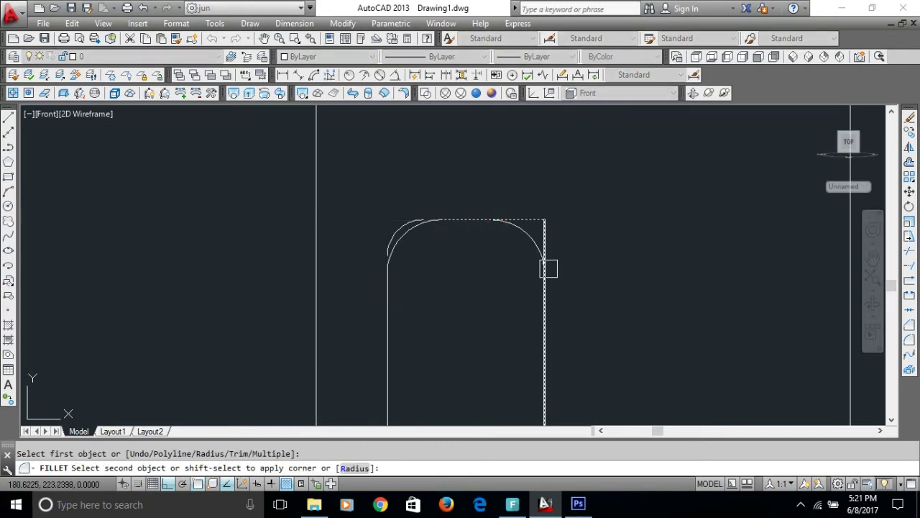
{"action": "left_click", "coordinate": [549, 268]}
Round the rectangle's bottom-left and bottom-right corners with the same 15-unit fillets.
{"action": "middle_click_drag", "start_coordinate": [547, 269], "coordinate": [592, 115]}
{"action": "key", "text": "Escape"}
{"action": "key", "text": "Return"}
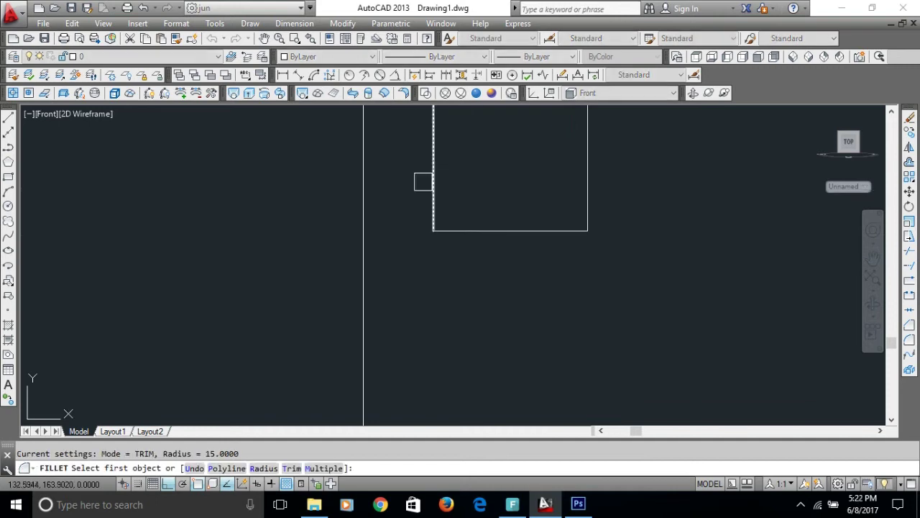
{"action": "left_click", "coordinate": [434, 185]}
{"action": "left_click", "coordinate": [477, 229]}
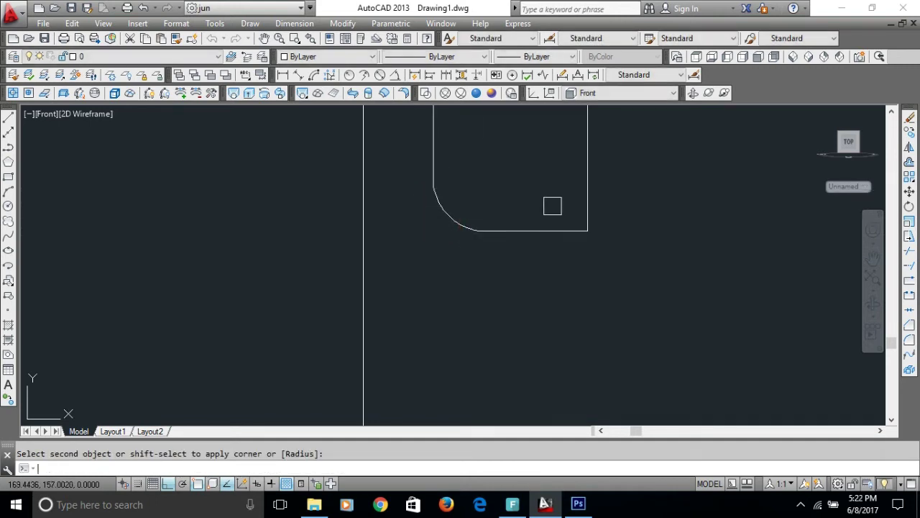
{"action": "key", "text": "Return"}
{"action": "left_click", "coordinate": [546, 230]}
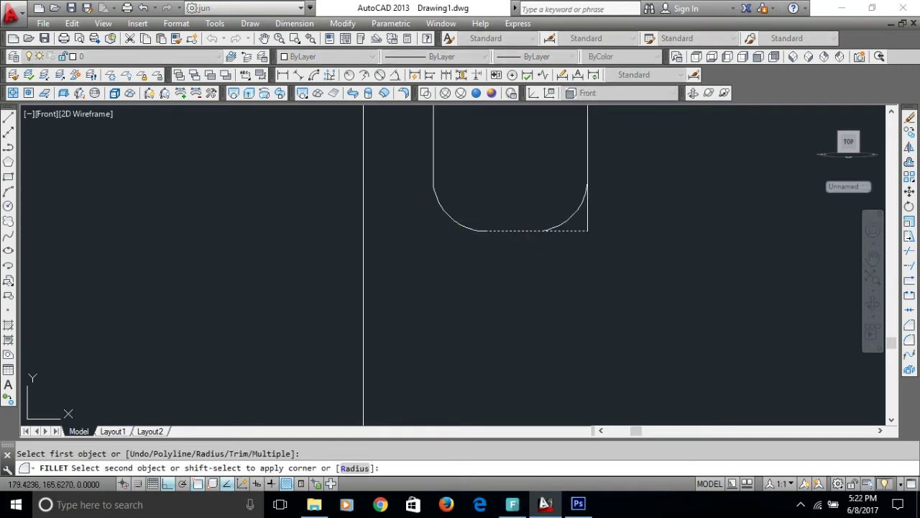
{"action": "left_click", "coordinate": [587, 201]}
{"action": "scroll", "coordinate": [587, 201], "scroll_direction": "down", "scroll_amount": 3}
{"action": "scroll", "coordinate": [488, 155], "scroll_direction": "up", "scroll_amount": 3}
{"action": "scroll", "coordinate": [495, 178], "scroll_direction": "up", "scroll_amount": 3}
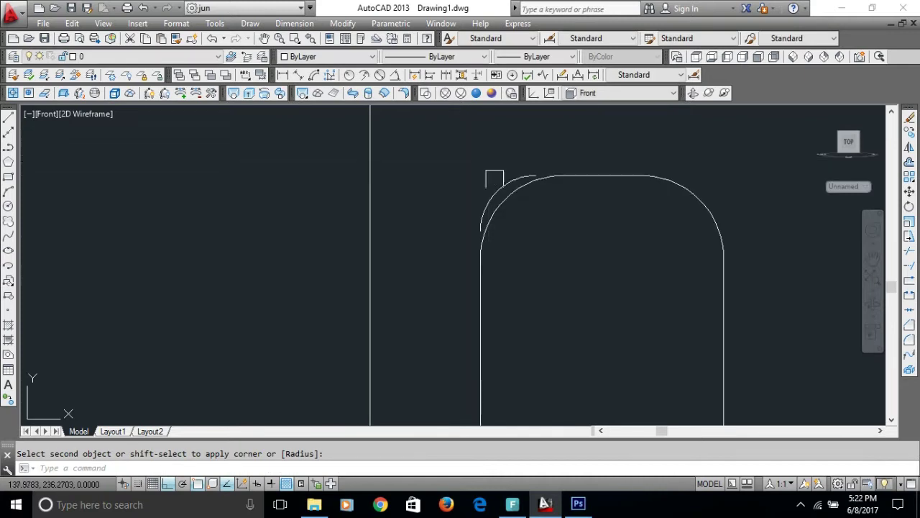
Erase the leftover arc at the top-left corner of the slot.
{"action": "key", "text": "Escape"}
{"action": "type", "text": "e"}
{"action": "key", "text": "Return"}
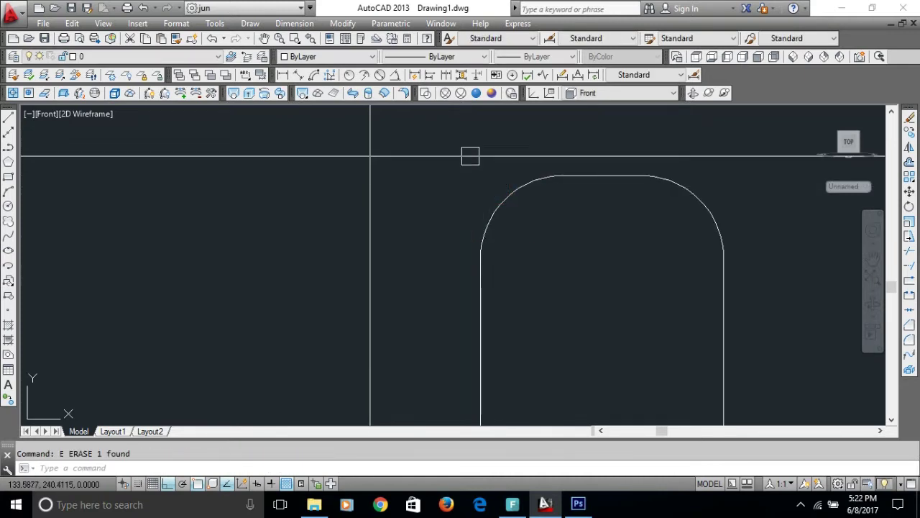
{"action": "scroll", "coordinate": [470, 158], "scroll_direction": "down", "scroll_amount": 3}
{"action": "mouse_move", "coordinate": [508, 271]}
{"action": "middle_mouse_down"}
{"action": "mouse_move", "coordinate": [432, 265]}
{"action": "mouse_move", "coordinate": [440, 329]}
{"action": "middle_mouse_up"}
{"action": "scroll", "coordinate": [431, 266], "scroll_direction": "down", "scroll_amount": 2}
{"action": "scroll", "coordinate": [445, 273], "scroll_direction": "down", "scroll_amount": 2}
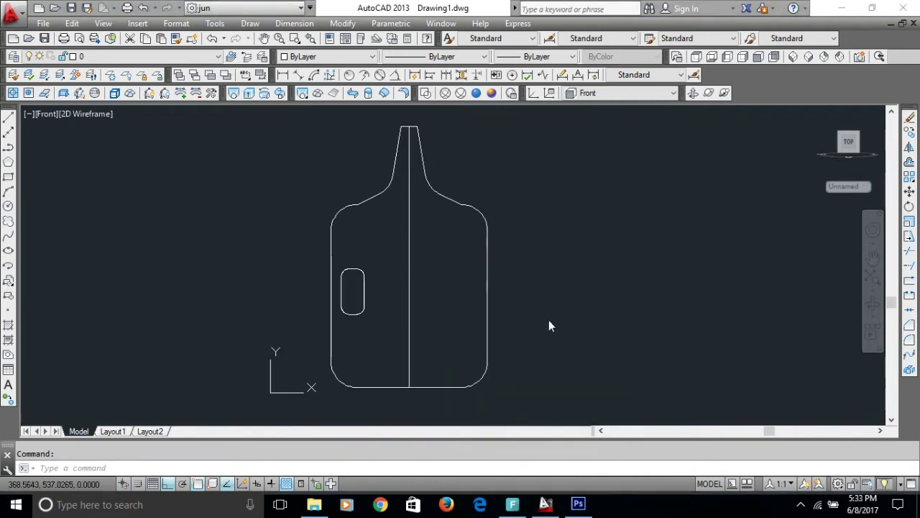
Stretch the lower body and slot end 40 units downward using a crossing window.
{"action": "scroll", "coordinate": [530, 222], "scroll_direction": "up", "scroll_amount": 2}
{"action": "scroll", "coordinate": [507, 222], "scroll_direction": "up", "scroll_amount": 2}
{"action": "mouse_move", "coordinate": [507, 222]}
{"action": "middle_mouse_down"}
{"action": "mouse_move", "coordinate": [572, 259]}
{"action": "mouse_move", "coordinate": [618, 268]}
{"action": "middle_mouse_up"}
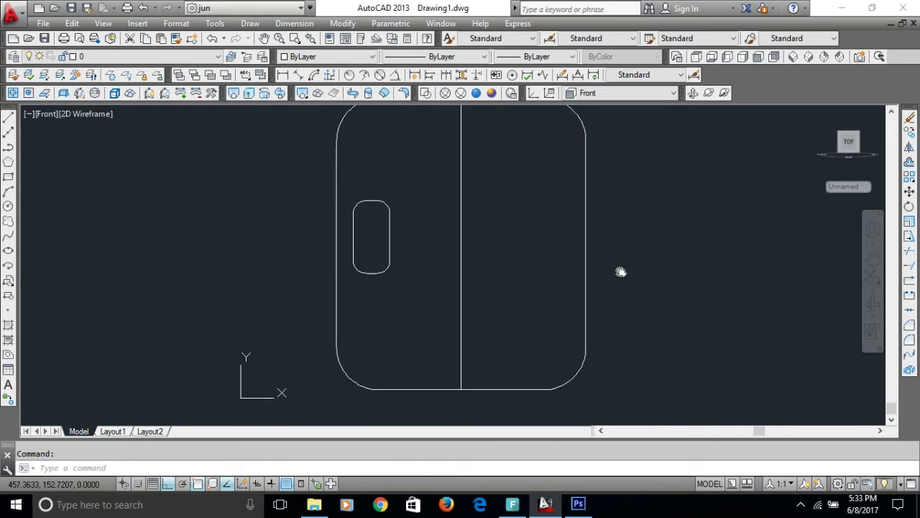
{"action": "type", "text": "s"}
{"action": "key", "text": "Return"}
{"action": "left_click", "coordinate": [634, 239]}
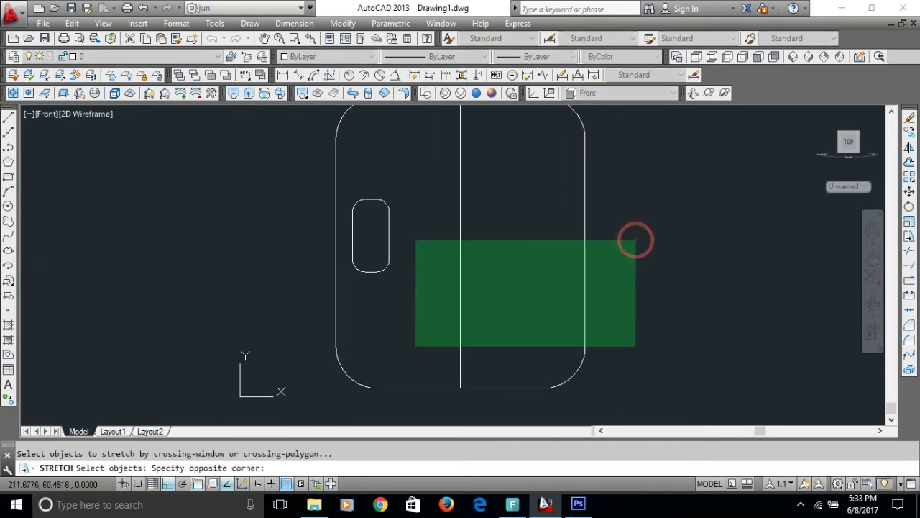
{"action": "left_click", "coordinate": [316, 398]}
{"action": "key", "text": "Return"}
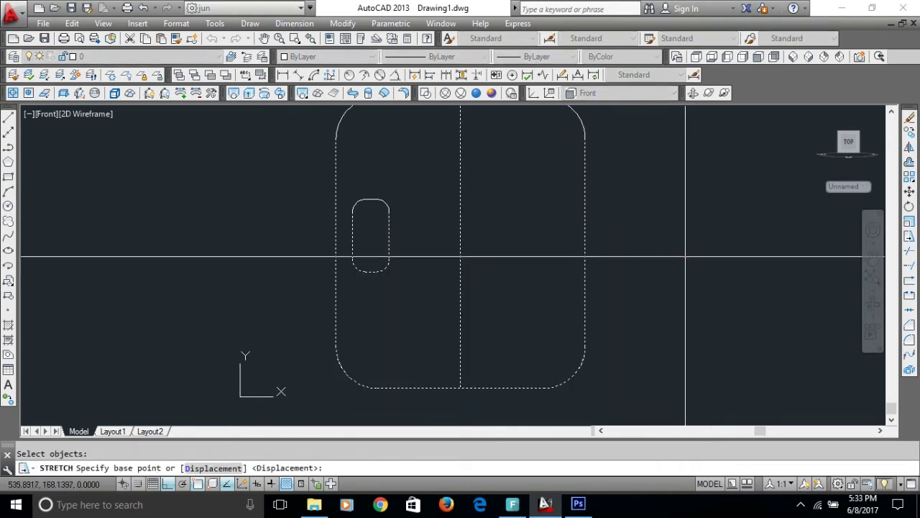
{"action": "left_click", "coordinate": [685, 258]}
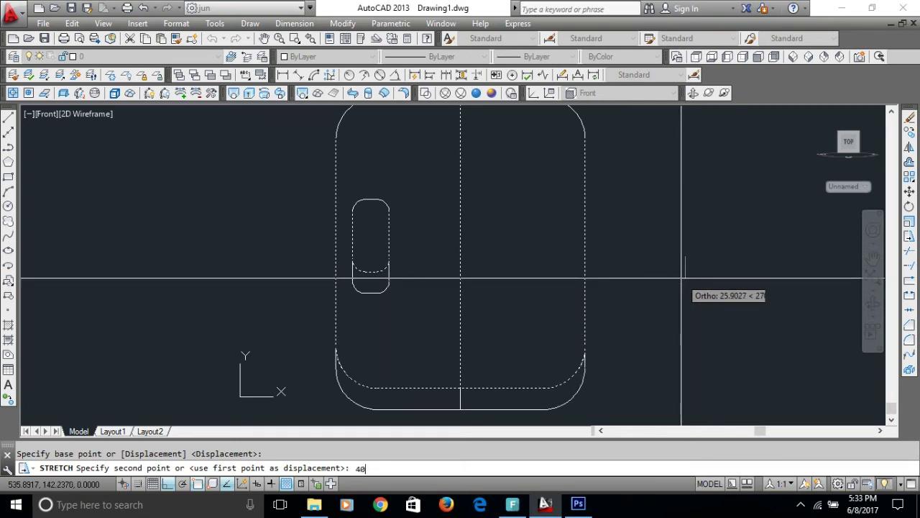
{"action": "key", "text": "Return"}
{"action": "scroll", "coordinate": [534, 216], "scroll_direction": "down", "scroll_amount": 2}
{"action": "middle_click_drag", "start_coordinate": [534, 216], "coordinate": [523, 318]}
{"action": "scroll", "coordinate": [504, 202], "scroll_direction": "up", "scroll_amount": 2}
{"action": "scroll", "coordinate": [493, 194], "scroll_direction": "up", "scroll_amount": 2}
{"action": "middle_click_drag", "start_coordinate": [493, 195], "coordinate": [504, 232]}
Abandon the neck-top stretch and delete the old left neck line.
{"action": "scroll", "coordinate": [533, 212], "scroll_direction": "up", "scroll_amount": 4}
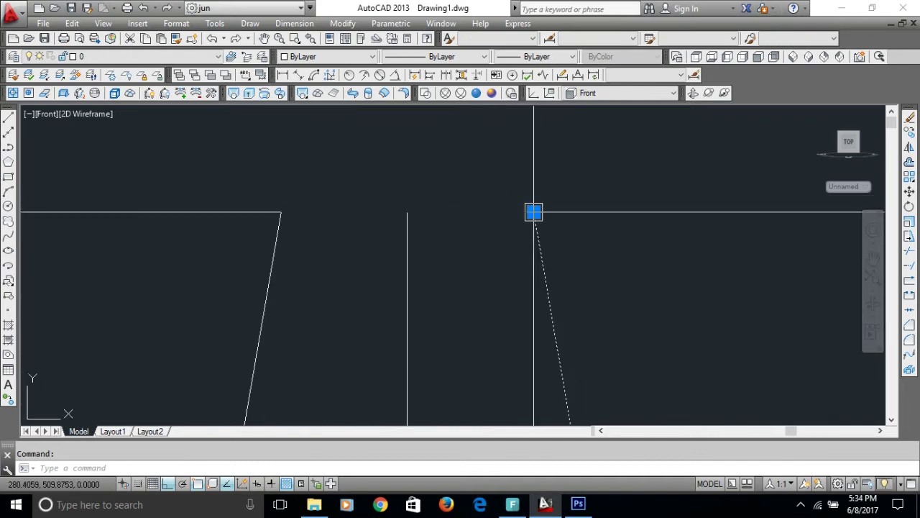
{"action": "left_click", "coordinate": [533, 211]}
{"action": "left_click", "coordinate": [575, 212]}
{"action": "scroll", "coordinate": [517, 208], "scroll_direction": "down", "scroll_amount": 2}
{"action": "scroll", "coordinate": [486, 239], "scroll_direction": "down", "scroll_amount": 2}
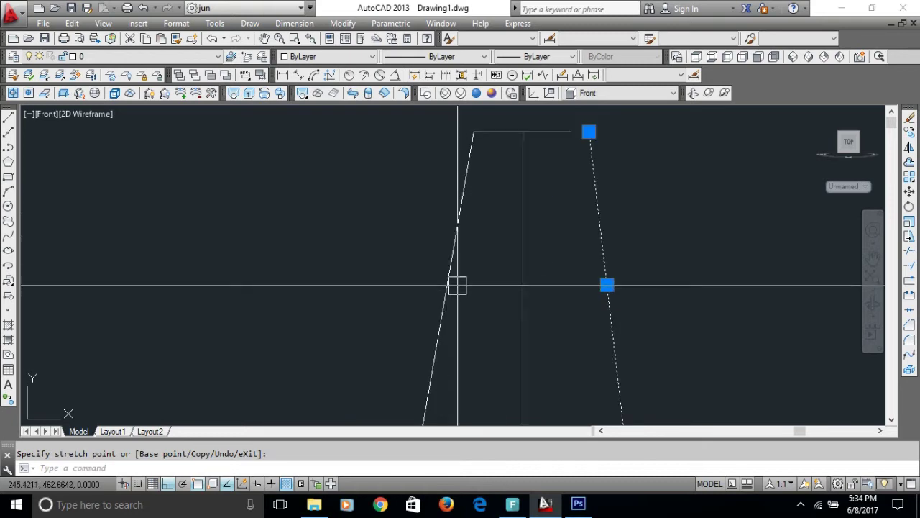
{"action": "key", "text": "Escape"}
{"action": "left_click", "coordinate": [458, 260]}
{"action": "scroll", "coordinate": [453, 255], "scroll_direction": "down", "scroll_amount": 3}
Mirror the right neck line about the centre line, keeping the original.
{"action": "type", "text": "e"}
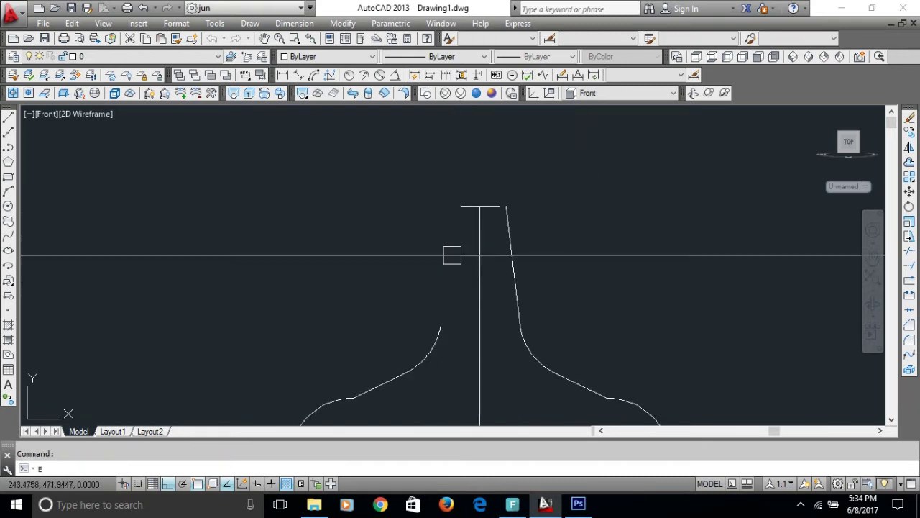
{"action": "type", "text": "mi"}
{"action": "key", "text": "Return"}
{"action": "left_click", "coordinate": [512, 266]}
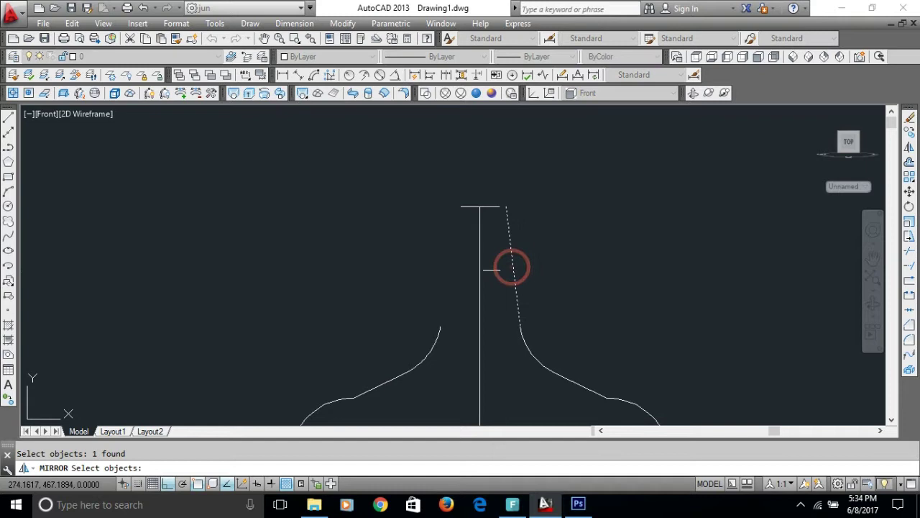
{"action": "key", "text": "Return"}
{"action": "left_click", "coordinate": [480, 263]}
{"action": "left_click", "coordinate": [491, 327]}
{"action": "key", "text": "Return"}
Fillet the left neck line to the top line, then undo the unwanted rounded corner.
{"action": "scroll", "coordinate": [494, 318], "scroll_direction": "down", "scroll_amount": 2}
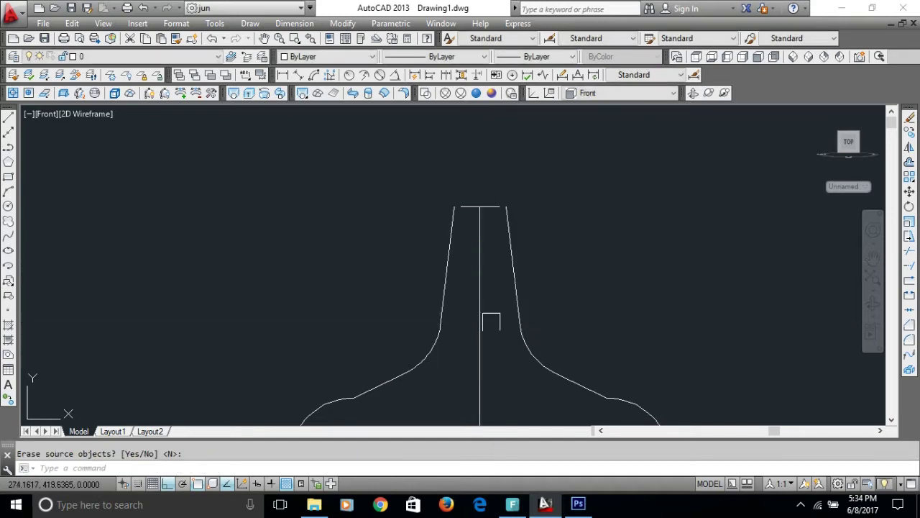
{"action": "mouse_move", "coordinate": [381, 301]}
{"action": "middle_mouse_down"}
{"action": "mouse_move", "coordinate": [379, 232]}
{"action": "mouse_move", "coordinate": [382, 345]}
{"action": "middle_mouse_up"}
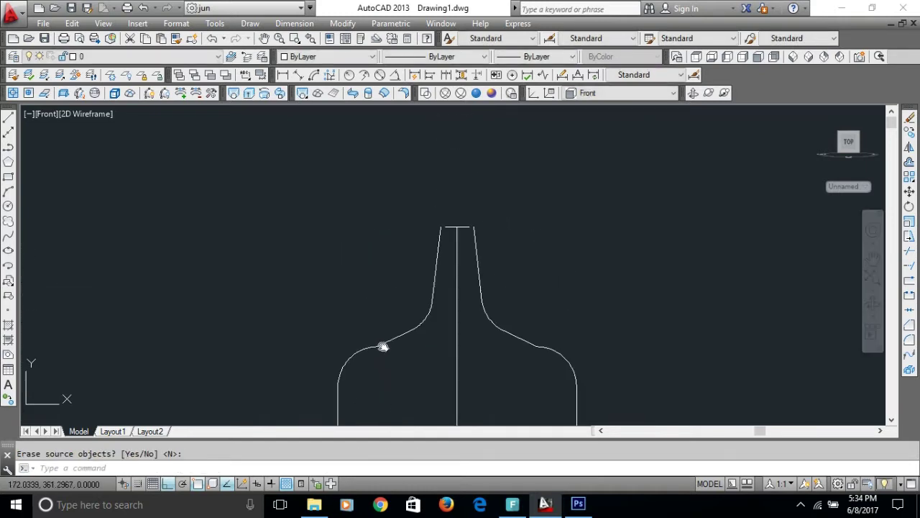
{"action": "scroll", "coordinate": [442, 224], "scroll_direction": "up", "scroll_amount": 4}
{"action": "scroll", "coordinate": [442, 223], "scroll_direction": "up", "scroll_amount": 4}
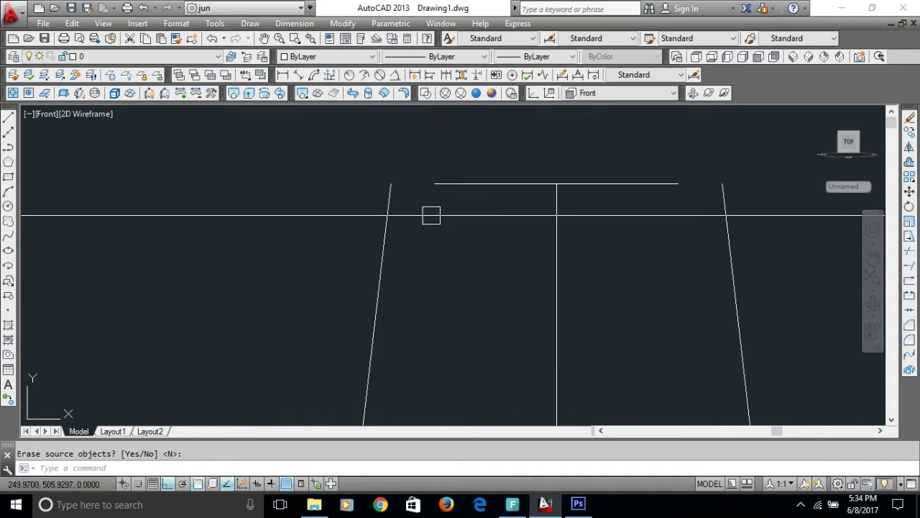
{"action": "key", "text": "f"}
{"action": "key", "text": "Return"}
{"action": "left_click", "coordinate": [393, 231]}
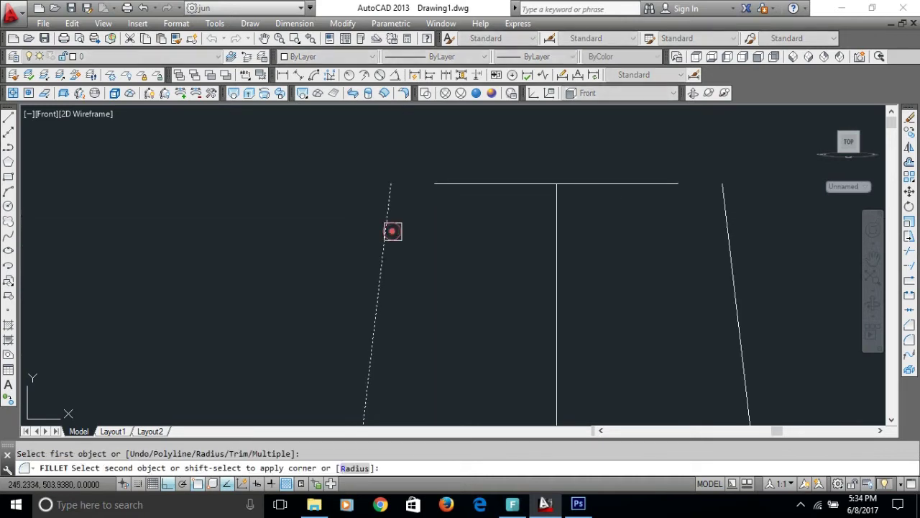
{"action": "left_click", "coordinate": [446, 187]}
{"action": "type", "text": "u"}
{"action": "key", "text": "Return"}
Fillet both neck lines to the top line with radius 0 for sharp corners.
{"action": "key", "text": "f"}
{"action": "key", "text": "Return"}
{"action": "key", "text": "r"}
{"action": "key", "text": "Return"}
{"action": "type", "text": "0"}
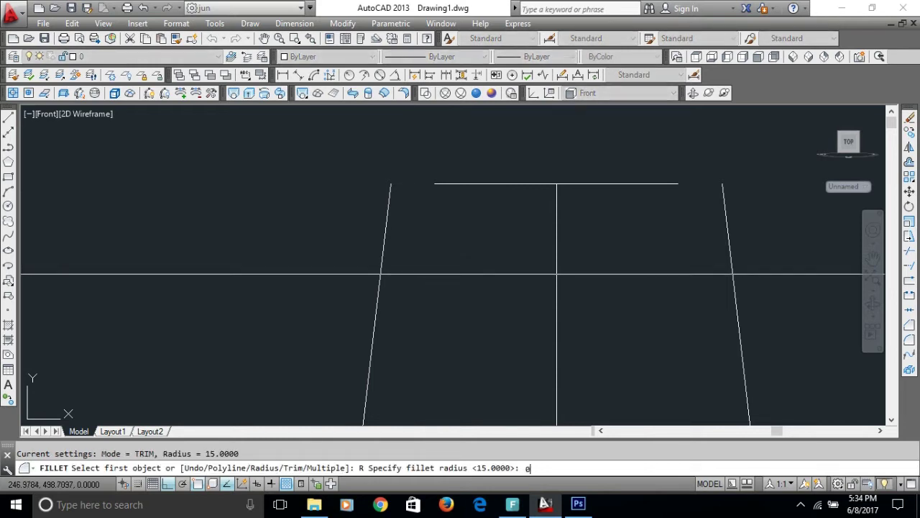
{"action": "key", "text": "Return"}
{"action": "left_click", "coordinate": [376, 257]}
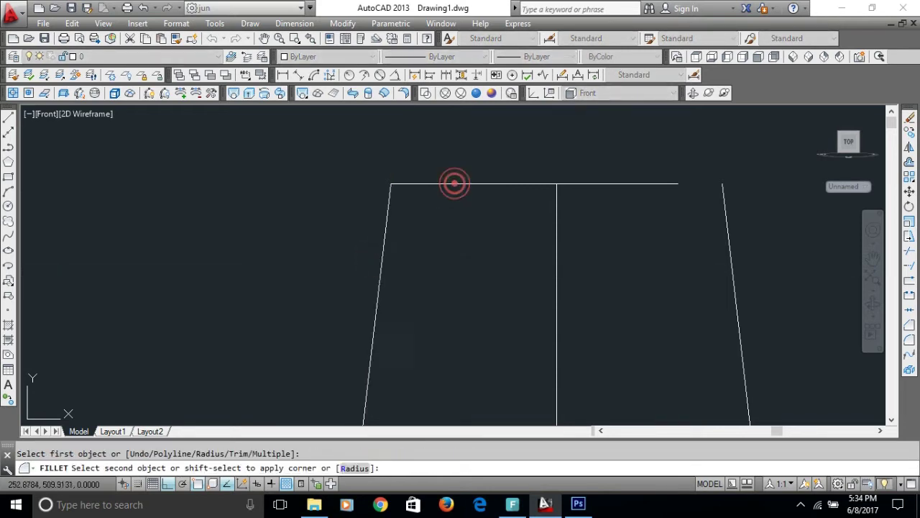
{"action": "key", "text": "Return"}
{"action": "left_click", "coordinate": [634, 182]}
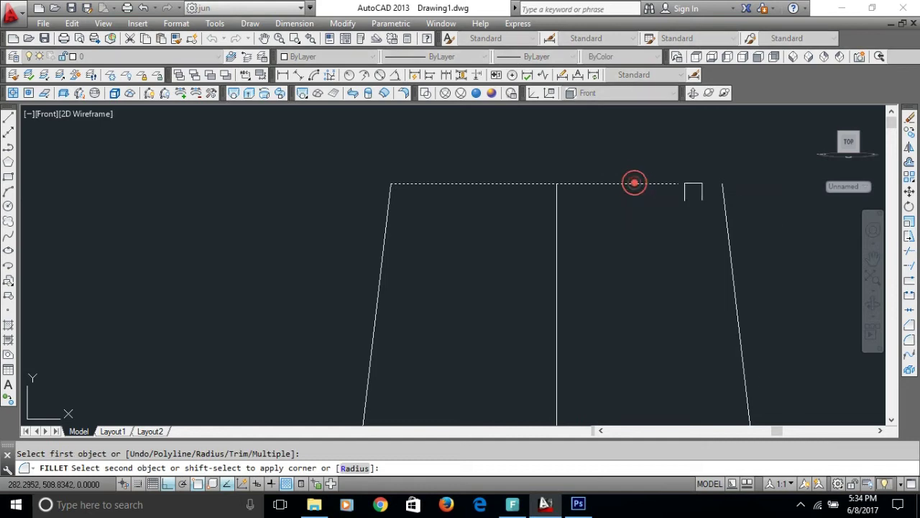
{"action": "left_click", "coordinate": [726, 210]}
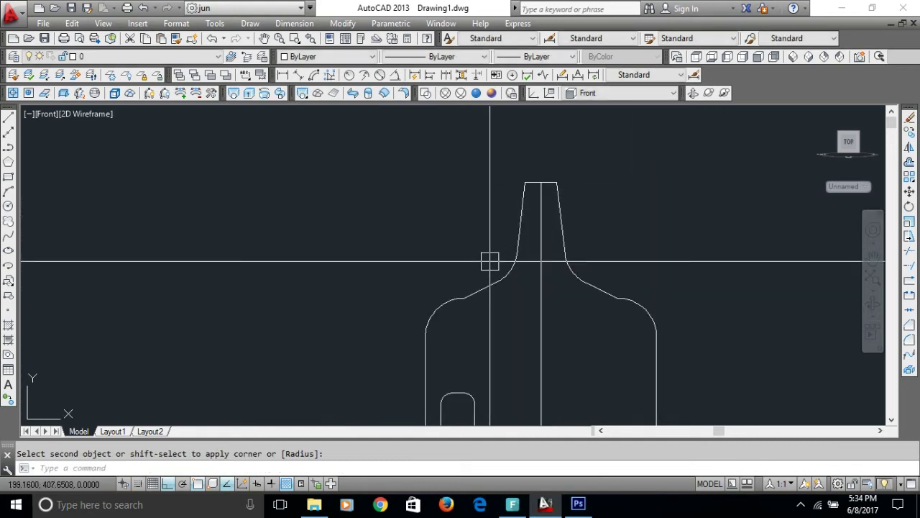
{"action": "scroll", "coordinate": [503, 230], "scroll_direction": "up", "scroll_amount": 2}
{"action": "scroll", "coordinate": [518, 216], "scroll_direction": "up", "scroll_amount": 2}
{"action": "middle_click_drag", "start_coordinate": [516, 228], "coordinate": [504, 264]}
{"action": "scroll", "coordinate": [496, 244], "scroll_direction": "up", "scroll_amount": 2}
{"action": "scroll", "coordinate": [494, 216], "scroll_direction": "up", "scroll_amount": 2}
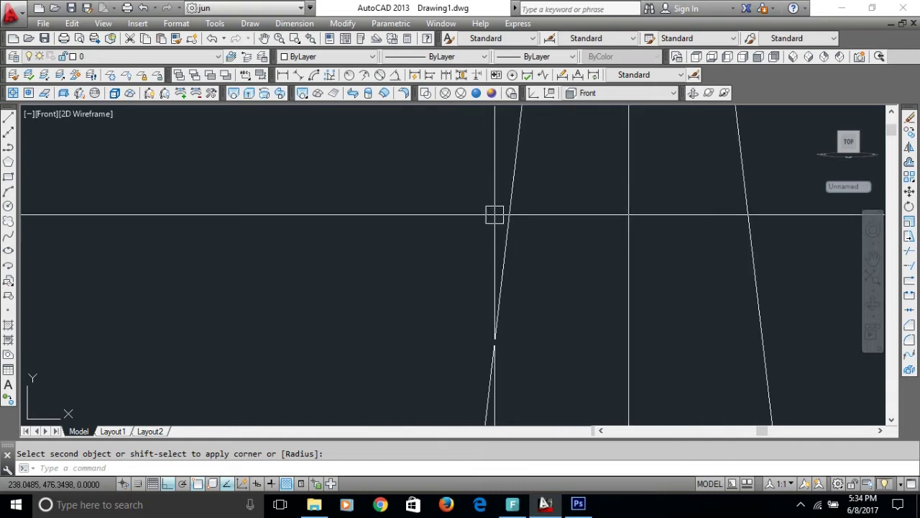
{"action": "scroll", "coordinate": [494, 214], "scroll_direction": "down", "scroll_amount": 2}
{"action": "mouse_move", "coordinate": [495, 215]}
{"action": "scroll", "coordinate": [494, 219], "scroll_direction": "down", "scroll_amount": 3}
{"action": "scroll", "coordinate": [450, 284], "scroll_direction": "up", "scroll_amount": 1}
{"action": "scroll", "coordinate": [468, 380], "scroll_direction": "up", "scroll_amount": 1}
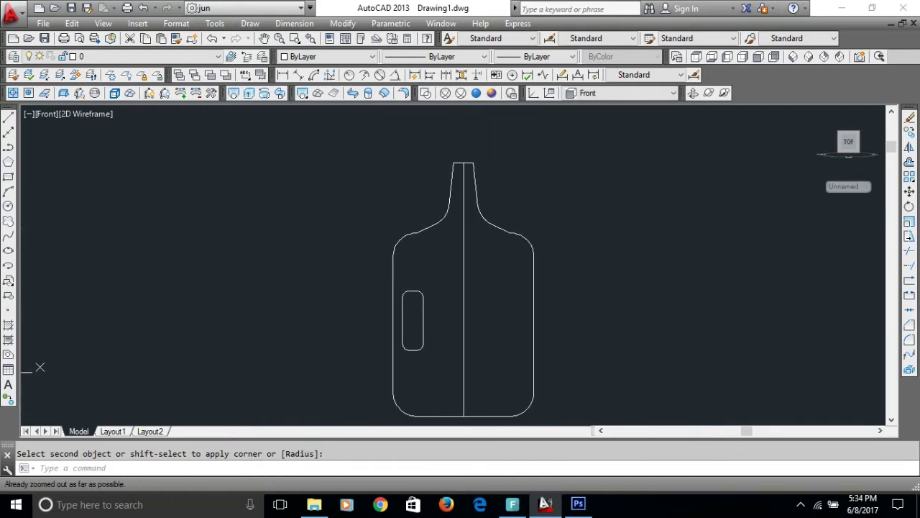
{"action": "scroll", "coordinate": [376, 346], "scroll_direction": "up", "scroll_amount": 3}
{"action": "scroll", "coordinate": [367, 330], "scroll_direction": "up", "scroll_amount": 2}
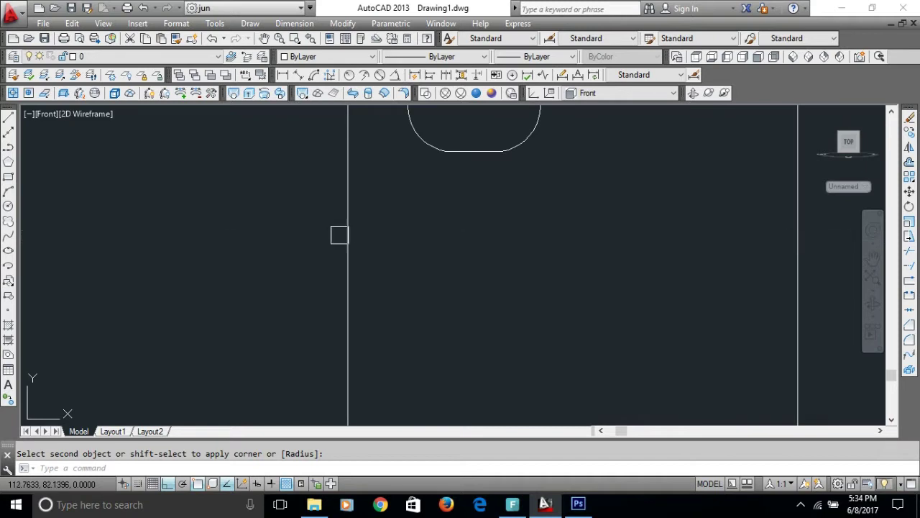
{"action": "scroll", "coordinate": [338, 254], "scroll_direction": "up", "scroll_amount": 1}
{"action": "scroll", "coordinate": [335, 228], "scroll_direction": "down", "scroll_amount": 1}
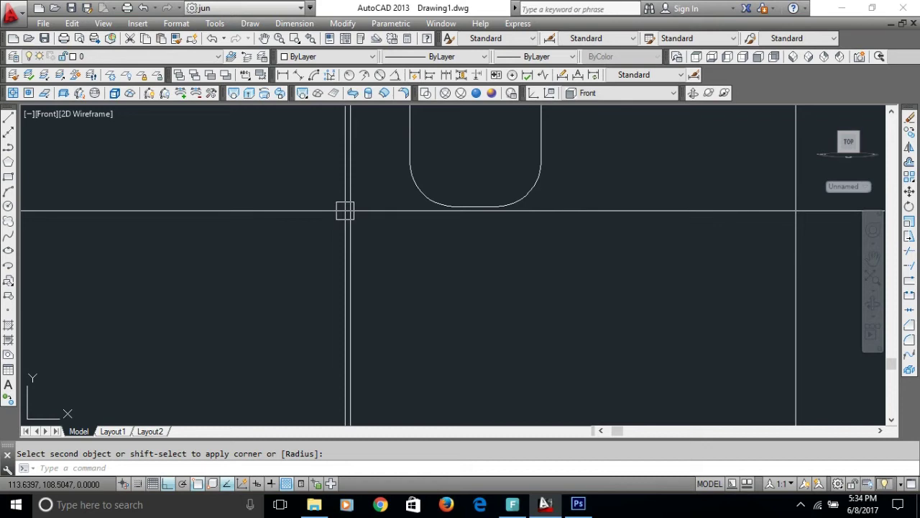
{"action": "scroll", "coordinate": [345, 211], "scroll_direction": "up", "scroll_amount": 2}
Draw a 5-wide, 30-tall polyline tab starting on the bottle's left edge.
{"action": "key", "text": "Escape"}
{"action": "type", "text": "pl"}
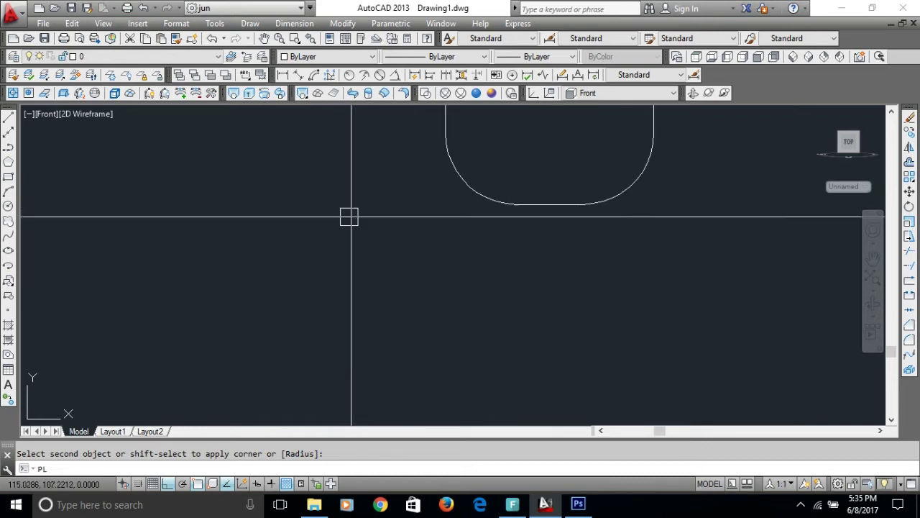
{"action": "key", "text": "Return"}
{"action": "left_click", "coordinate": [352, 217]}
{"action": "scroll", "coordinate": [352, 222], "scroll_direction": "up", "scroll_amount": 1}
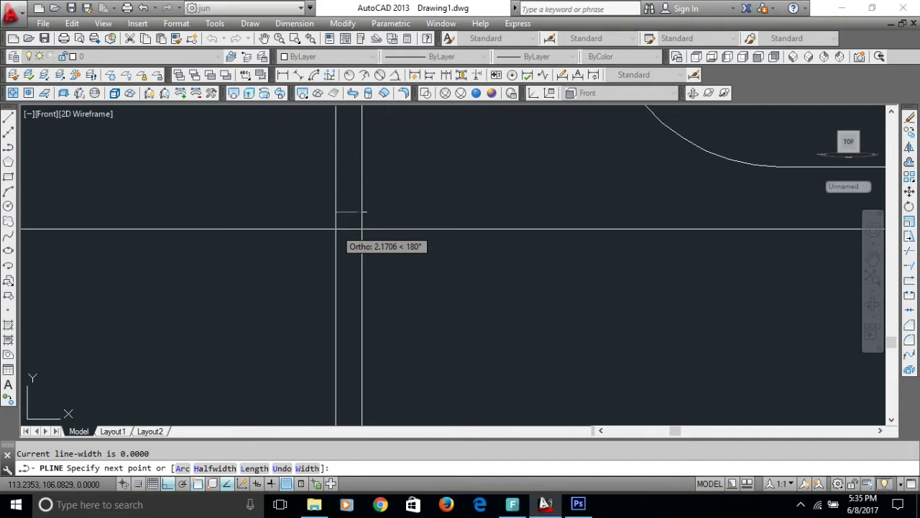
{"action": "type", "text": "5"}
{"action": "key", "text": "Return"}
{"action": "scroll", "coordinate": [304, 246], "scroll_direction": "down", "scroll_amount": 2}
{"action": "scroll", "coordinate": [330, 237], "scroll_direction": "down", "scroll_amount": 2}
{"action": "scroll", "coordinate": [345, 245], "scroll_direction": "up", "scroll_amount": 1}
{"action": "scroll", "coordinate": [360, 219], "scroll_direction": "up", "scroll_amount": 2}
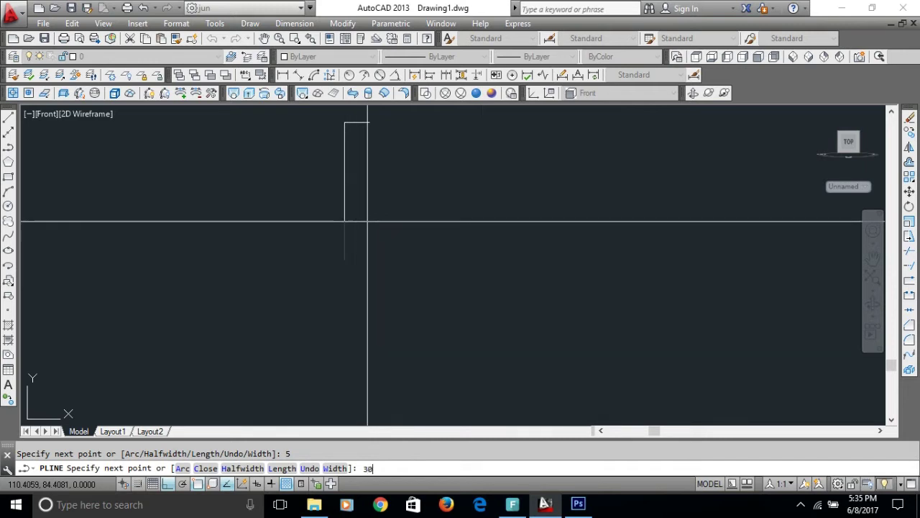
{"action": "key", "text": "Return"}
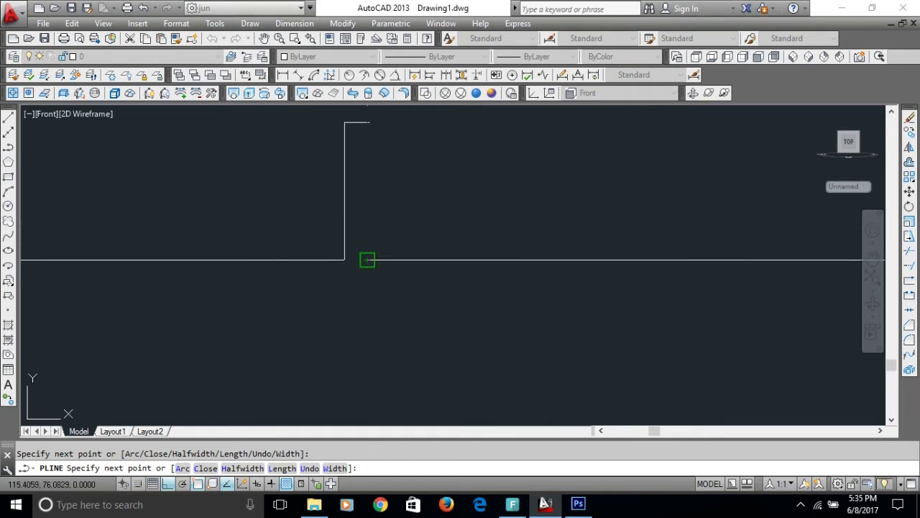
{"action": "key", "text": "Escape"}
Start the MOVE command and select the new tab rectangle.
{"action": "scroll", "coordinate": [345, 224], "scroll_direction": "down", "scroll_amount": 2}
{"action": "scroll", "coordinate": [345, 219], "scroll_direction": "down", "scroll_amount": 2}
{"action": "scroll", "coordinate": [344, 221], "scroll_direction": "up", "scroll_amount": 1}
{"action": "type", "text": "m"}
{"action": "key", "text": "Return"}
{"action": "left_click", "coordinate": [344, 220]}
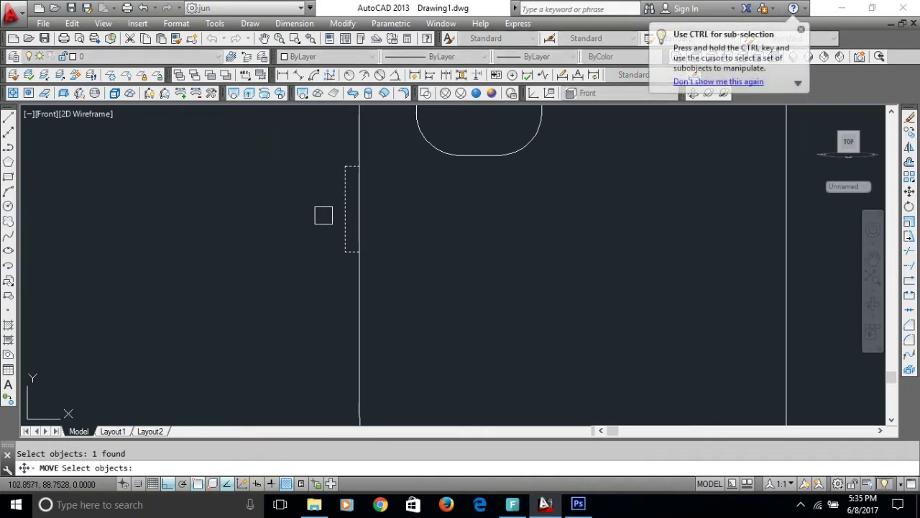
Restart MOVE on the tab, select it and set a base point.
{"action": "key", "text": "Escape"}
{"action": "scroll", "coordinate": [324, 223], "scroll_direction": "up", "scroll_amount": 1}
{"action": "scroll", "coordinate": [324, 226], "scroll_direction": "down", "scroll_amount": 1}
{"action": "type", "text": "m"}
{"action": "key", "text": "Return"}
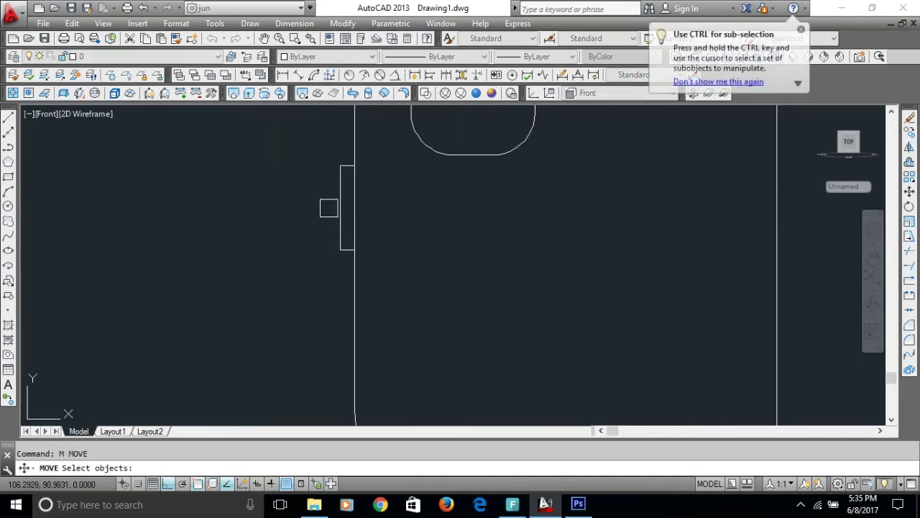
{"action": "left_click", "coordinate": [336, 212]}
{"action": "key", "text": "Return"}
{"action": "left_click", "coordinate": [304, 201]}
Copy the tab straight below the original along the bottle's left edge.
{"action": "type", "text": "co"}
{"action": "key", "text": "Return"}
{"action": "left_click", "coordinate": [344, 218]}
{"action": "key", "text": "Return"}
{"action": "scroll", "coordinate": [402, 230], "scroll_direction": "up", "scroll_amount": 1}
{"action": "left_click", "coordinate": [406, 216]}
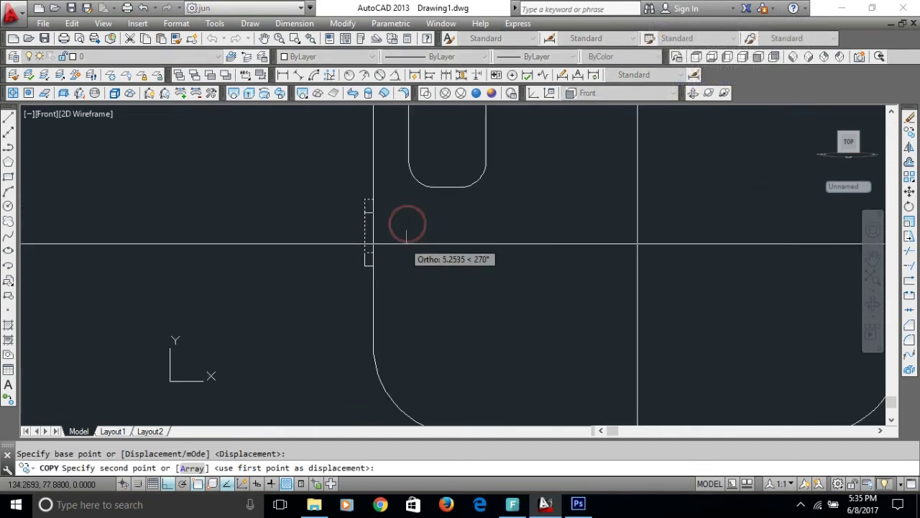
{"action": "left_click", "coordinate": [405, 311]}
{"action": "key", "text": "Escape"}
{"action": "scroll", "coordinate": [371, 302], "scroll_direction": "up", "scroll_amount": 2}
{"action": "scroll", "coordinate": [370, 302], "scroll_direction": "up", "scroll_amount": 1}
{"action": "middle_click_drag", "start_coordinate": [373, 294], "coordinate": [373, 313]}
{"action": "scroll", "coordinate": [375, 310], "scroll_direction": "down", "scroll_amount": 5}
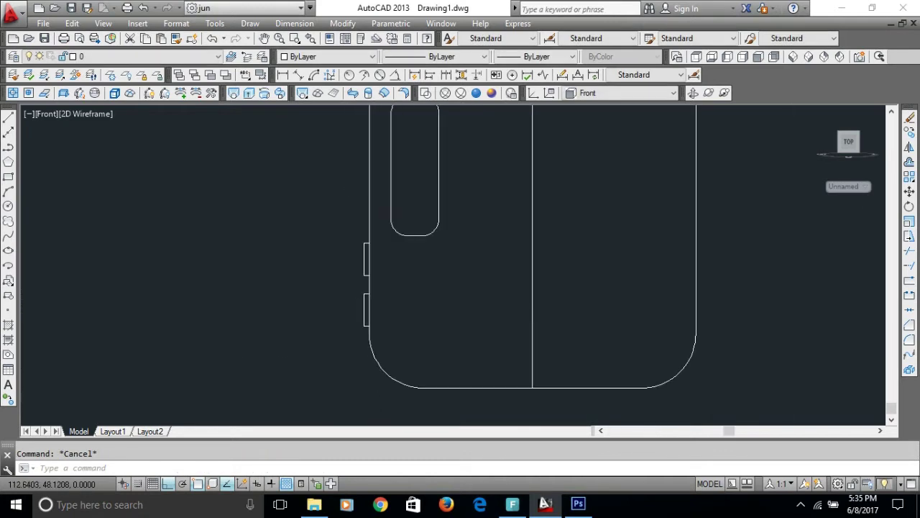
{"action": "scroll", "coordinate": [179, 309], "scroll_direction": "up", "scroll_amount": 4}
{"action": "middle_click_drag", "start_coordinate": [700, 353], "coordinate": [372, 314]}
{"action": "scroll", "coordinate": [334, 203], "scroll_direction": "up", "scroll_amount": 4}
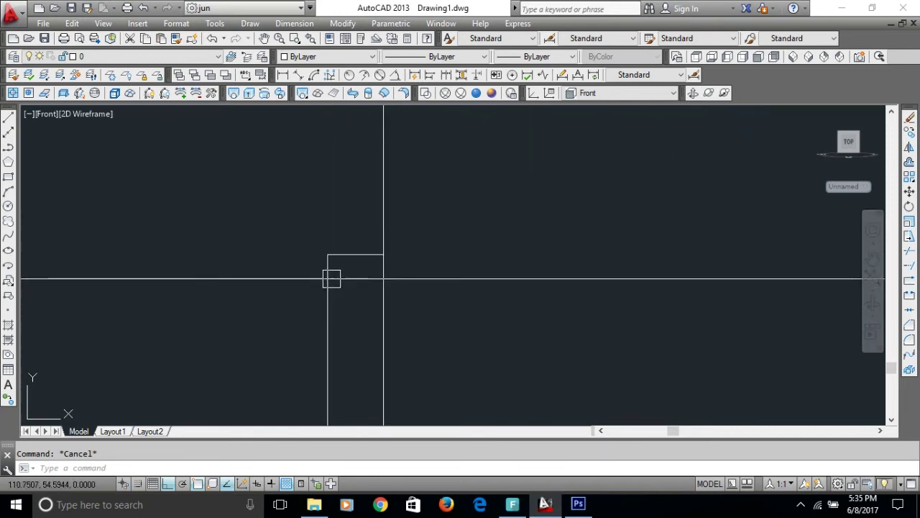
{"action": "scroll", "coordinate": [321, 310], "scroll_direction": "down", "scroll_amount": 4}
{"action": "scroll", "coordinate": [318, 273], "scroll_direction": "down", "scroll_amount": 2}
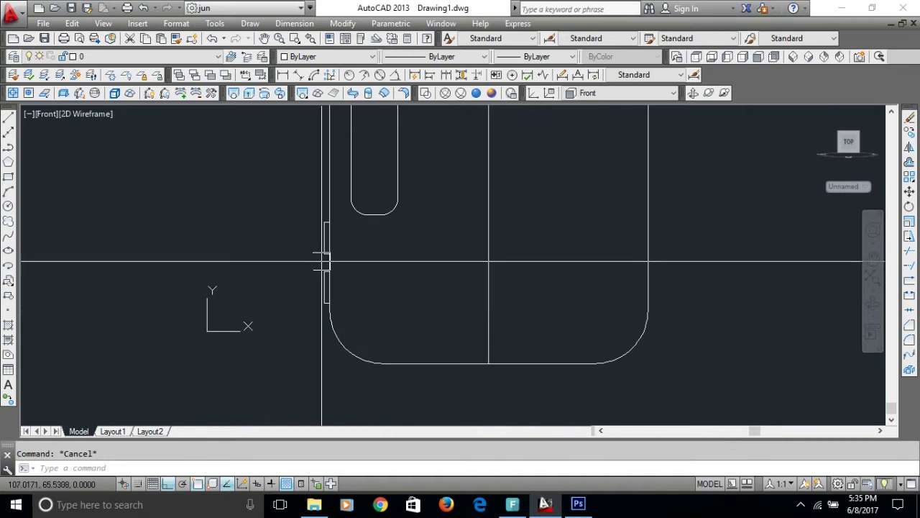
{"action": "scroll", "coordinate": [317, 296], "scroll_direction": "down", "scroll_amount": 2}
{"action": "scroll", "coordinate": [312, 327], "scroll_direction": "down", "scroll_amount": 2}
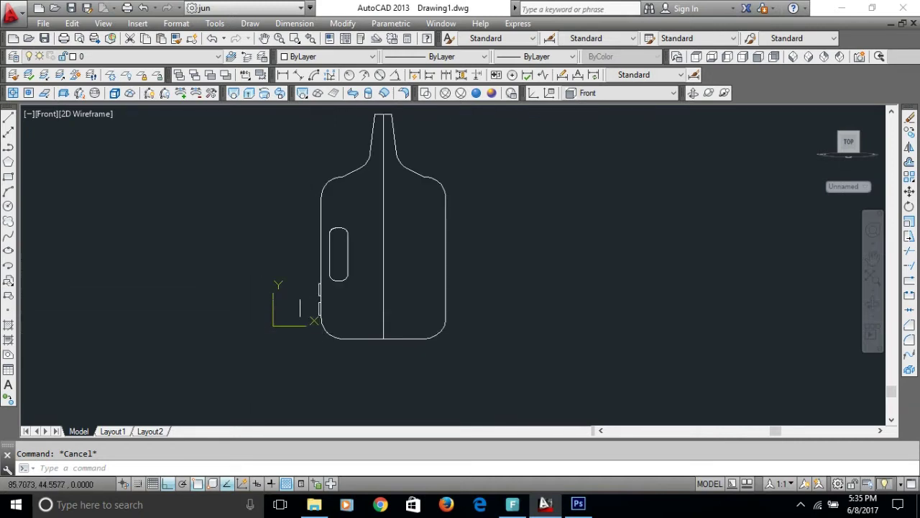
{"action": "scroll", "coordinate": [307, 280], "scroll_direction": "up", "scroll_amount": 5}
{"action": "scroll", "coordinate": [329, 353], "scroll_direction": "up", "scroll_amount": 1}
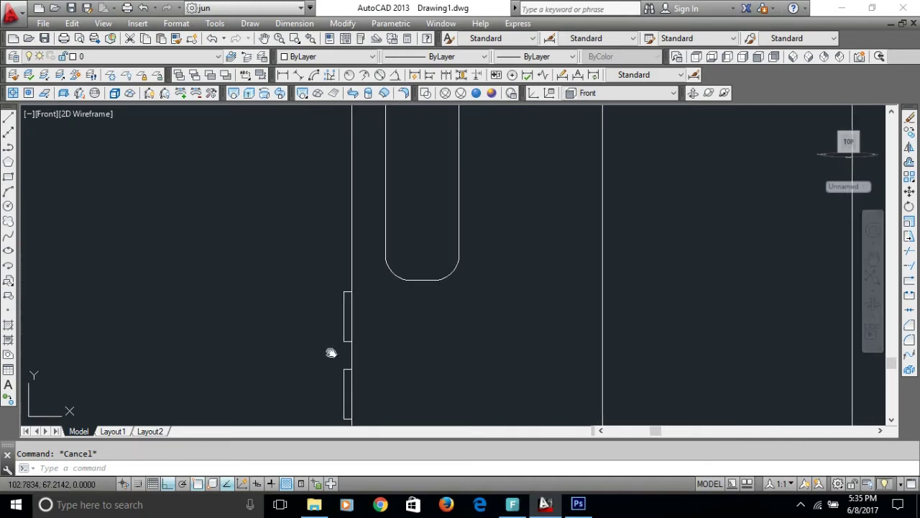
{"action": "scroll", "coordinate": [336, 349], "scroll_direction": "up", "scroll_amount": 4}
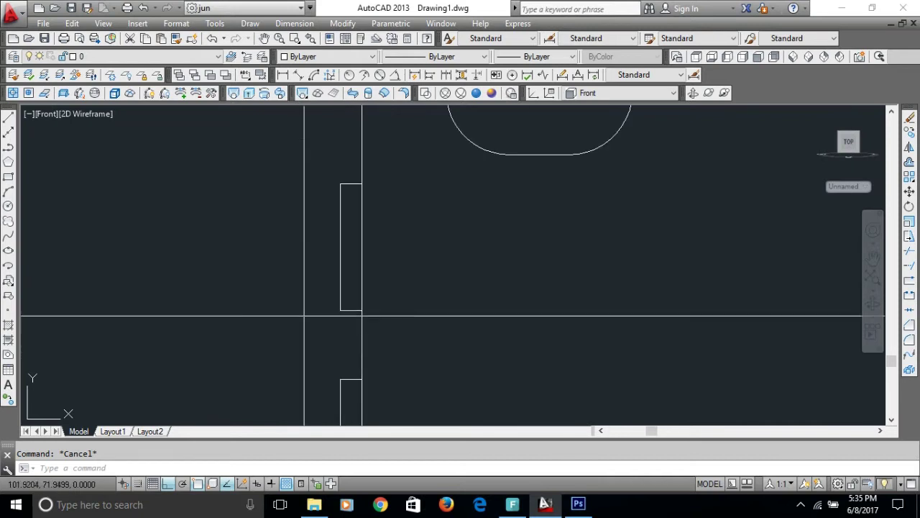
{"action": "scroll", "coordinate": [349, 323], "scroll_direction": "up", "scroll_amount": 2}
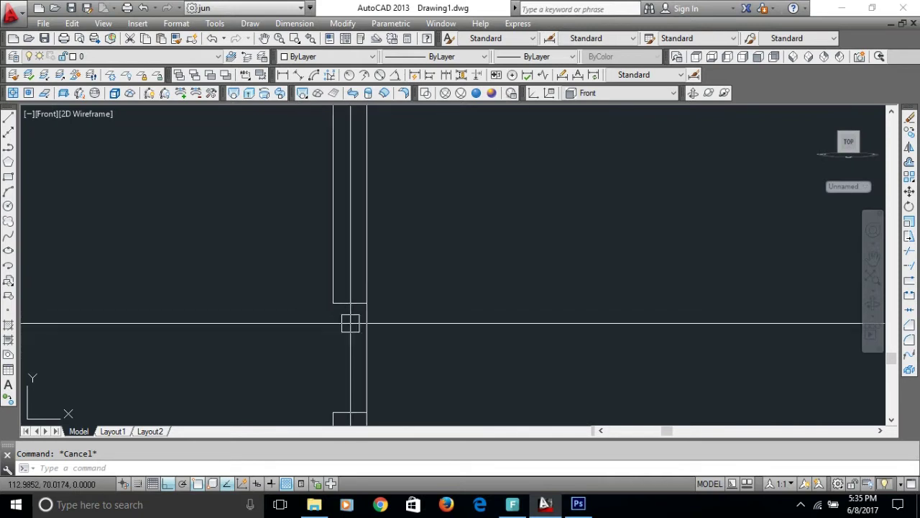
Mirror the three left notch lines across the vertical centre line to the right side.
{"action": "right_click", "coordinate": [441, 227]}
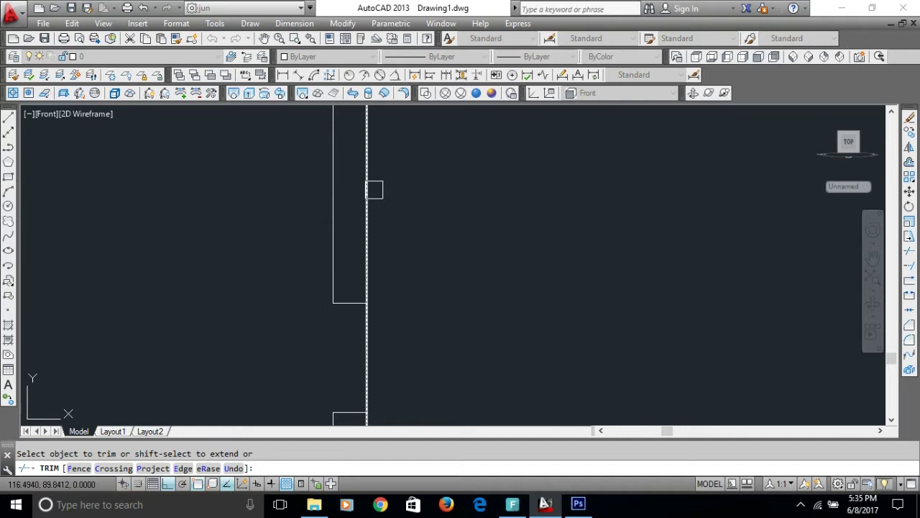
{"action": "scroll", "coordinate": [372, 283], "scroll_direction": "down", "scroll_amount": 2}
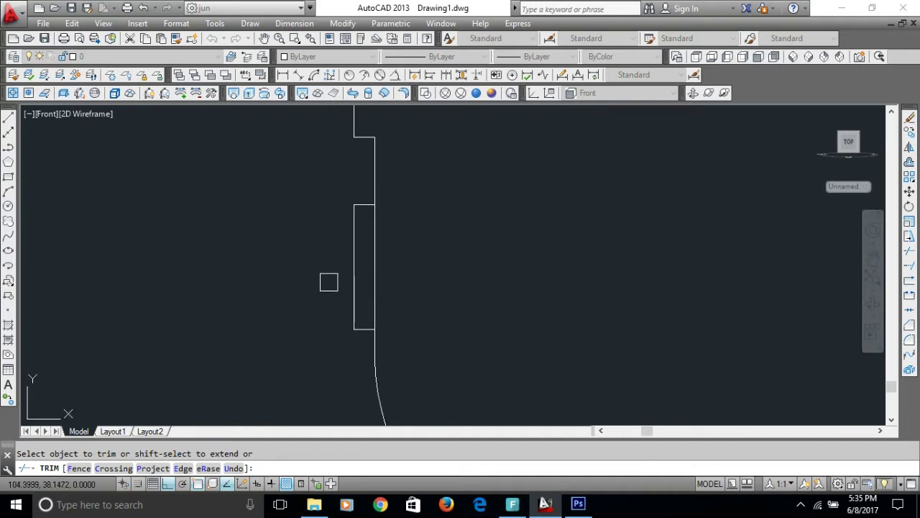
{"action": "scroll", "coordinate": [379, 263], "scroll_direction": "down", "scroll_amount": 2}
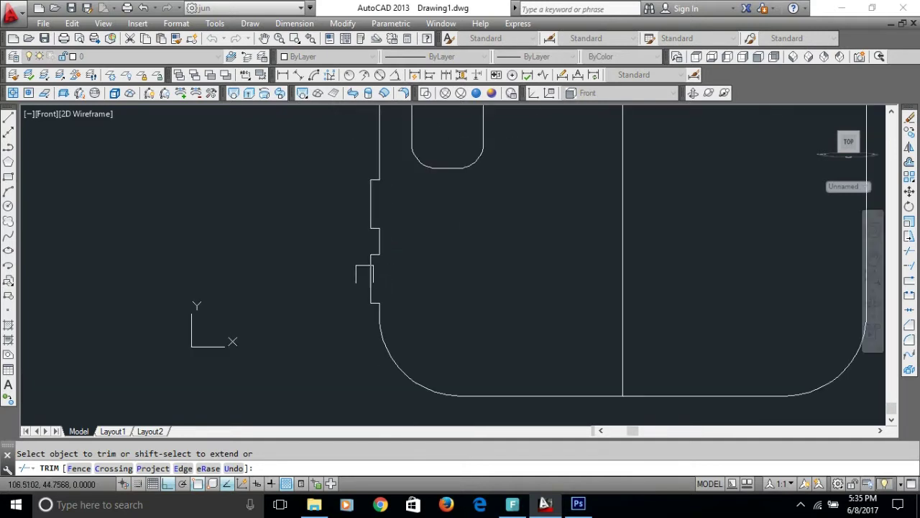
{"action": "key", "text": "Escape"}
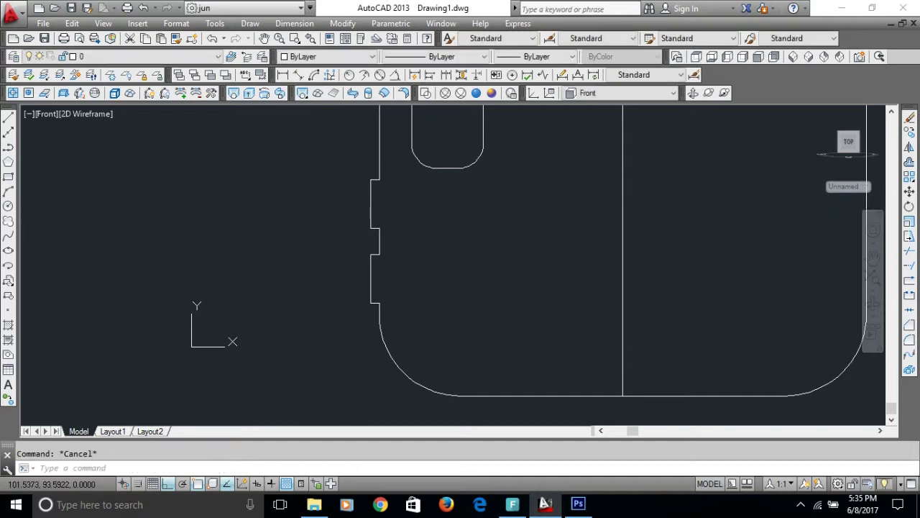
{"action": "type", "text": "Mi"}
{"action": "key", "text": "Return"}
{"action": "left_click", "coordinate": [350, 170]}
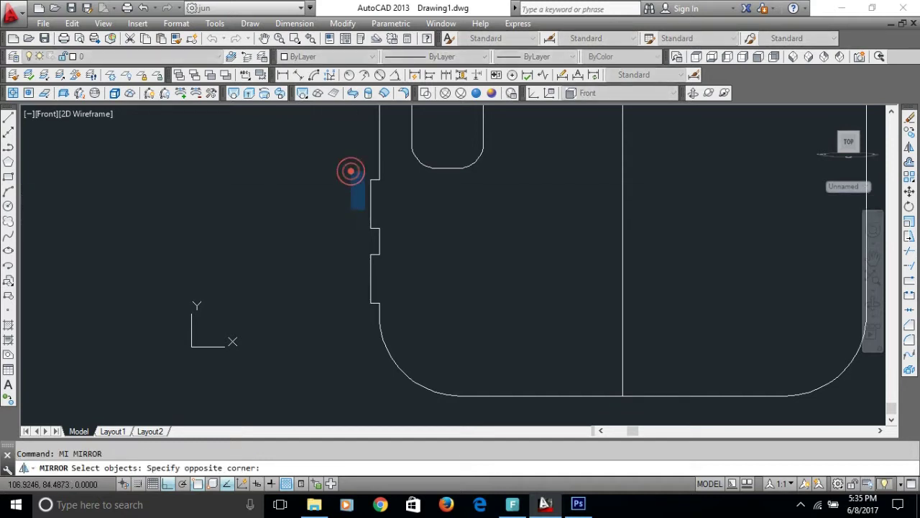
{"action": "left_click", "coordinate": [398, 307]}
{"action": "key", "text": "Return"}
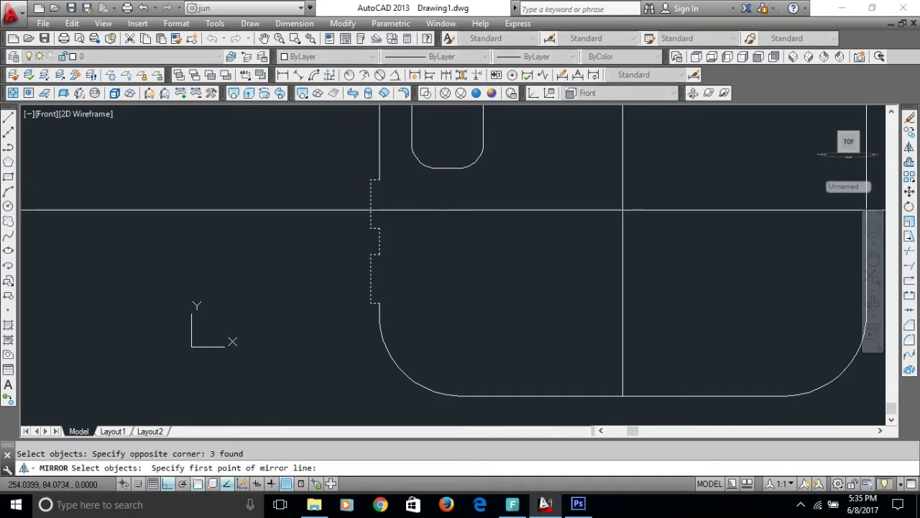
{"action": "left_click", "coordinate": [622, 251]}
{"action": "left_click", "coordinate": [616, 274]}
{"action": "scroll", "coordinate": [536, 276], "scroll_direction": "down", "scroll_amount": 3}
{"action": "scroll", "coordinate": [505, 277], "scroll_direction": "up", "scroll_amount": 5}
{"action": "scroll", "coordinate": [478, 350], "scroll_direction": "up", "scroll_amount": 1}
{"action": "mouse_move", "coordinate": [479, 349]}
{"action": "middle_mouse_down"}
{"action": "mouse_move", "coordinate": [418, 293]}
{"action": "mouse_move", "coordinate": [145, 266]}
{"action": "middle_mouse_up"}
{"action": "middle_click_drag", "start_coordinate": [796, 300], "coordinate": [564, 295]}
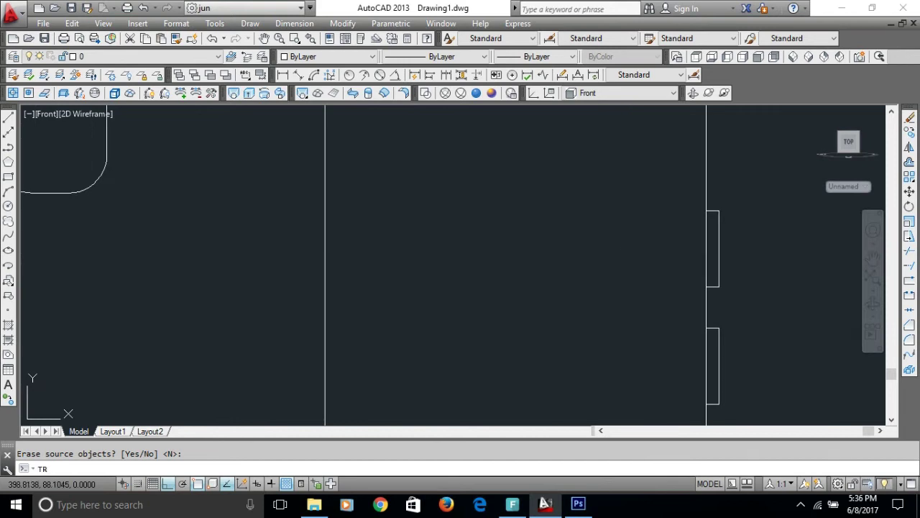
Keep the originals and trim the right outer edge behind the mirrored notches.
{"action": "key", "text": "Return"}
{"action": "left_click", "coordinate": [701, 257]}
{"action": "key", "text": "Return"}
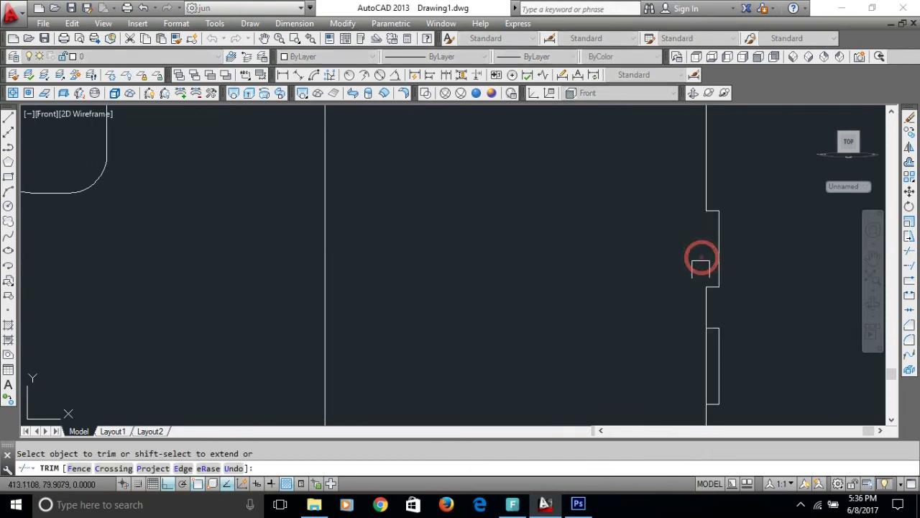
{"action": "key", "text": "Return"}
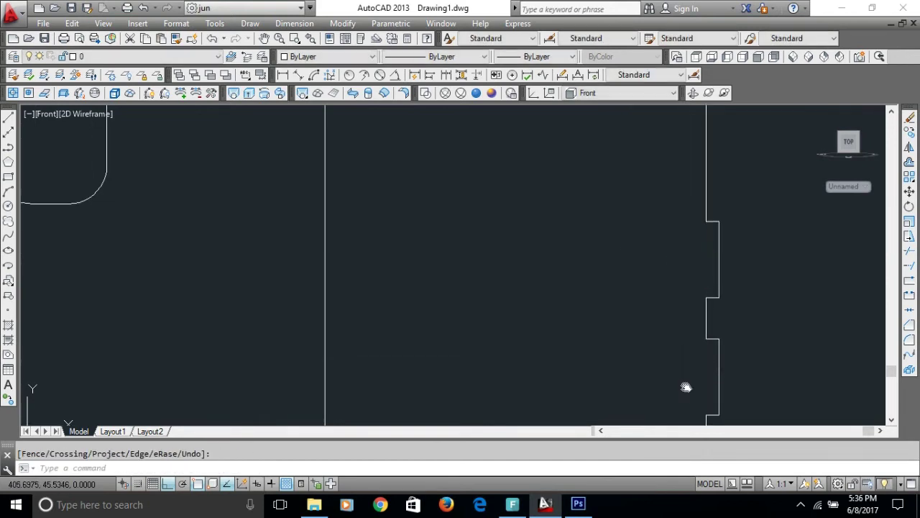
{"action": "middle_click_drag", "start_coordinate": [681, 357], "coordinate": [685, 386]}
Set the fillet radius to 3 and round the first two step corners on the right side.
{"action": "type", "text": "f"}
{"action": "key", "text": "Return"}
{"action": "type", "text": "r"}
{"action": "key", "text": "Return"}
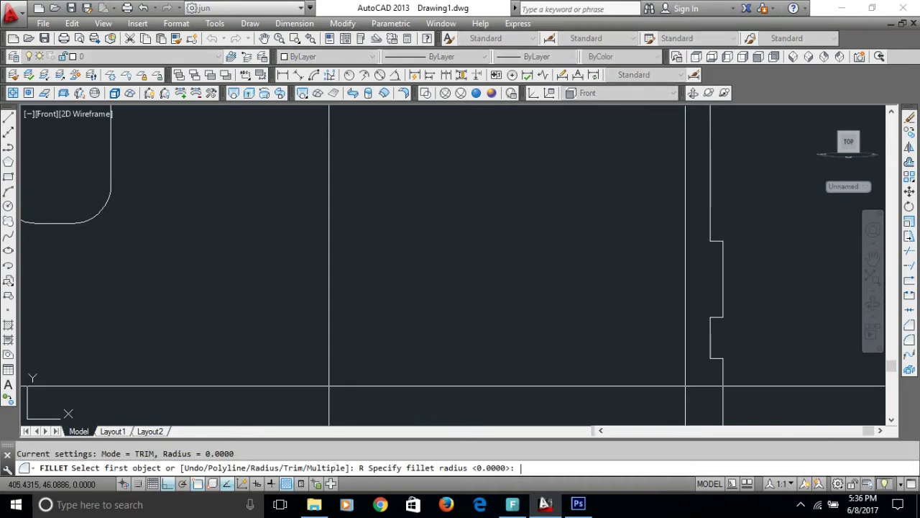
{"action": "key", "text": "Return"}
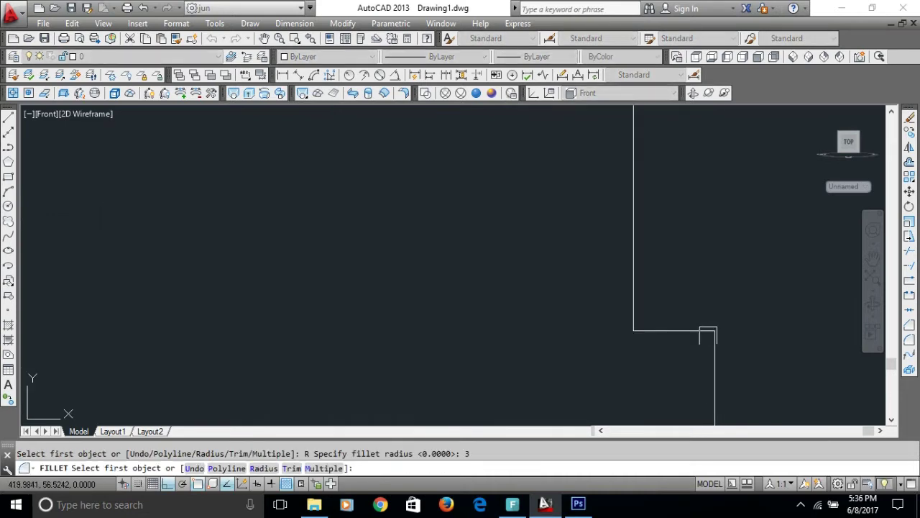
{"action": "left_click", "coordinate": [690, 331]}
{"action": "left_click", "coordinate": [708, 350]}
{"action": "scroll", "coordinate": [668, 263], "scroll_direction": "down", "scroll_amount": 3}
{"action": "scroll", "coordinate": [667, 340], "scroll_direction": "up", "scroll_amount": 3}
{"action": "right_click", "coordinate": [661, 373]}
{"action": "left_click", "coordinate": [661, 373]}
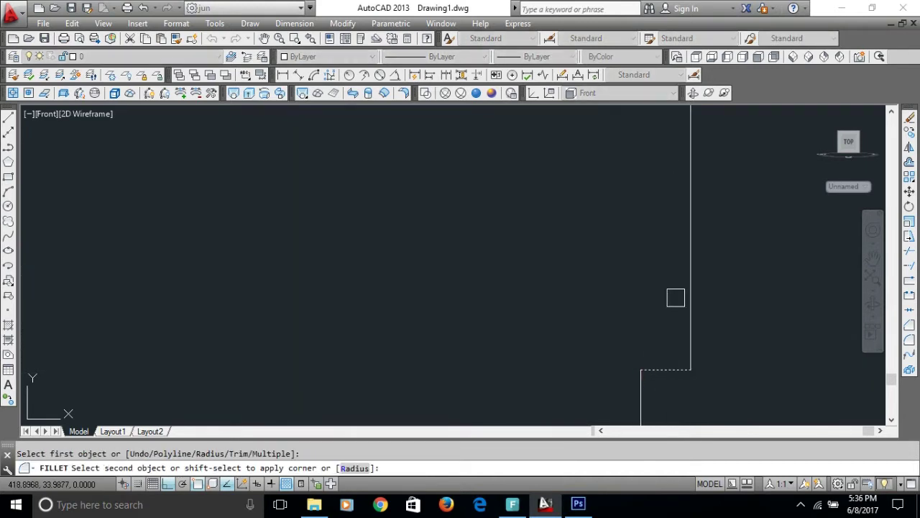
{"action": "left_click", "coordinate": [688, 306]}
{"action": "scroll", "coordinate": [678, 171], "scroll_direction": "down", "scroll_amount": 2}
{"action": "scroll", "coordinate": [679, 171], "scroll_direction": "up", "scroll_amount": 3}
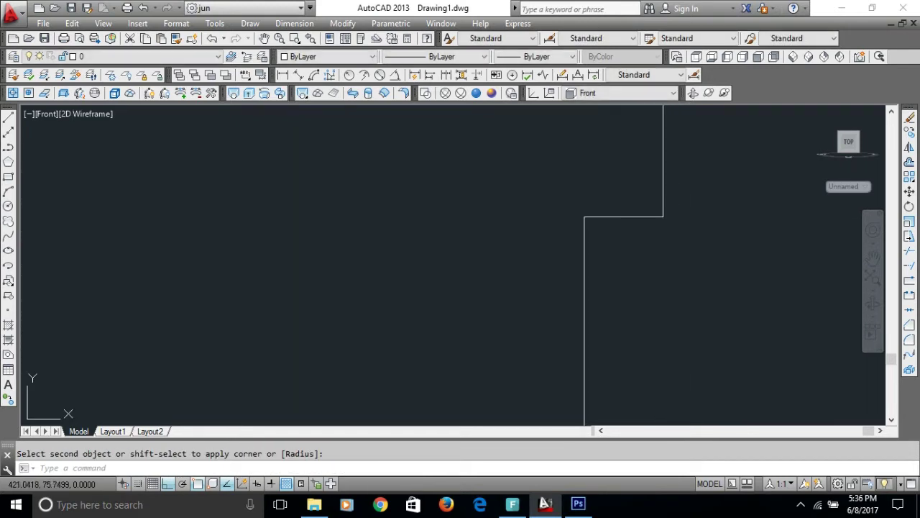
Fillet two more right-side step corners with the 3-unit radius.
{"action": "right_click", "coordinate": [612, 213]}
{"action": "left_click", "coordinate": [614, 215]}
{"action": "left_click", "coordinate": [658, 165]}
{"action": "scroll", "coordinate": [639, 276], "scroll_direction": "down", "scroll_amount": 2}
{"action": "scroll", "coordinate": [630, 144], "scroll_direction": "up", "scroll_amount": 3}
{"action": "right_click", "coordinate": [649, 193]}
{"action": "left_click", "coordinate": [652, 195]}
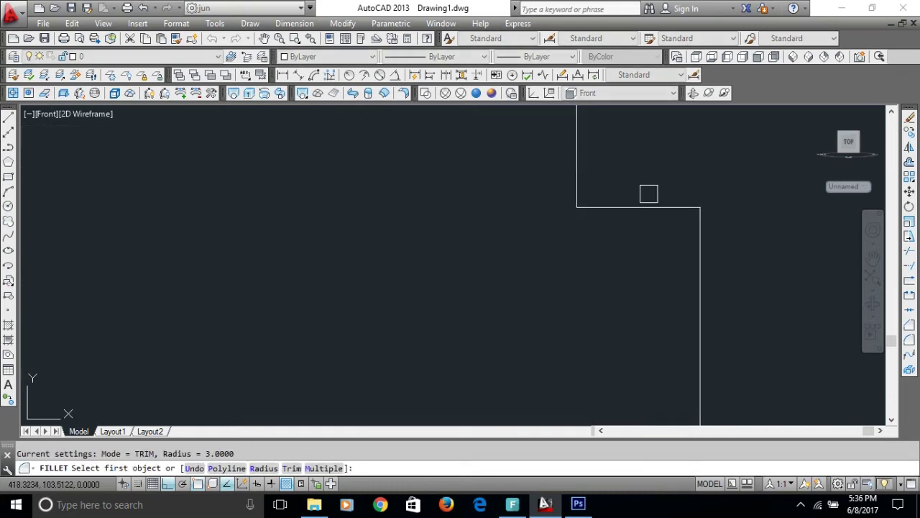
{"action": "left_click", "coordinate": [652, 206]}
{"action": "left_click", "coordinate": [698, 307]}
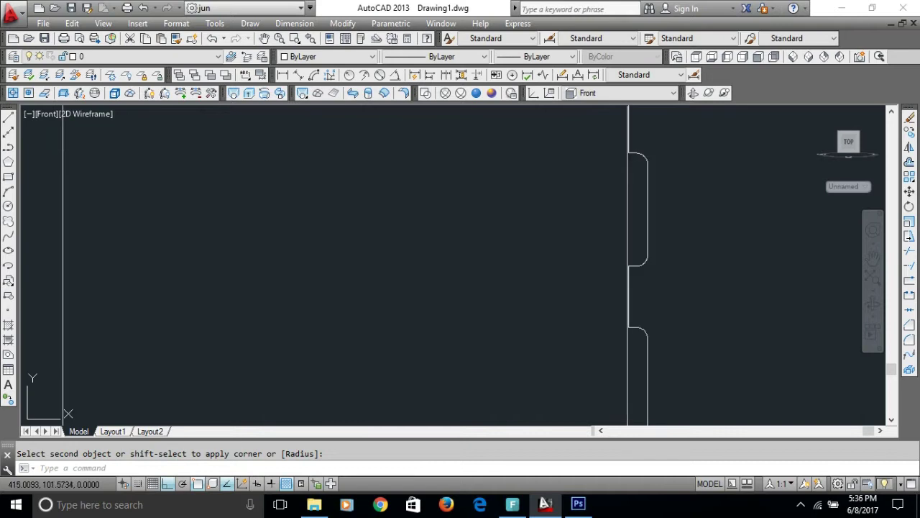
{"action": "scroll", "coordinate": [612, 261], "scroll_direction": "down", "scroll_amount": 3}
{"action": "scroll", "coordinate": [388, 324], "scroll_direction": "up", "scroll_amount": 3}
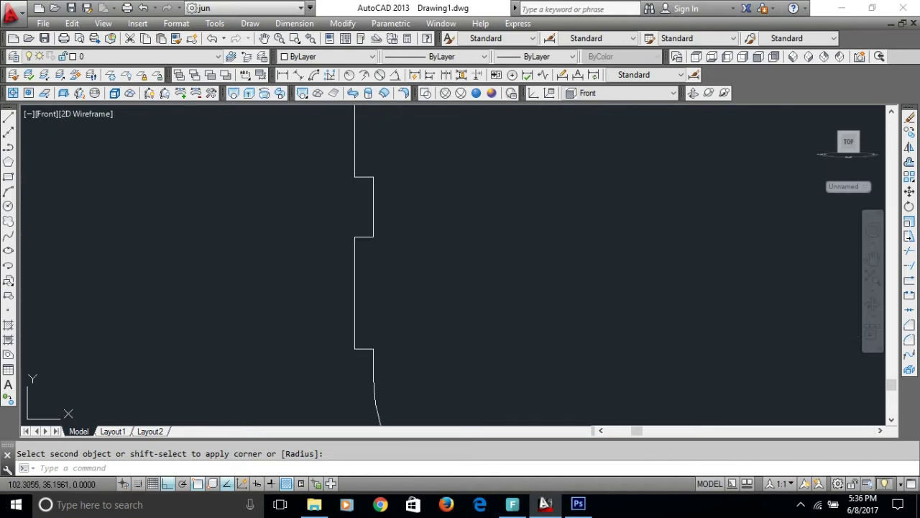
Round the first step corners on the left side of the container with radius 3.
{"action": "left_click", "coordinate": [384, 311]}
{"action": "key", "text": "Return"}
{"action": "left_click", "coordinate": [385, 310]}
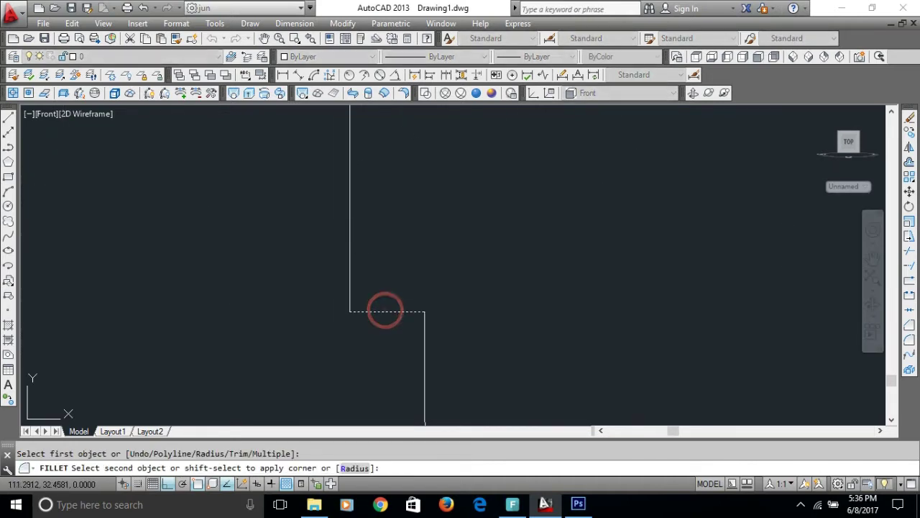
{"action": "key", "text": "Escape"}
{"action": "scroll", "coordinate": [356, 213], "scroll_direction": "down", "scroll_amount": 2}
{"action": "key", "text": "Return"}
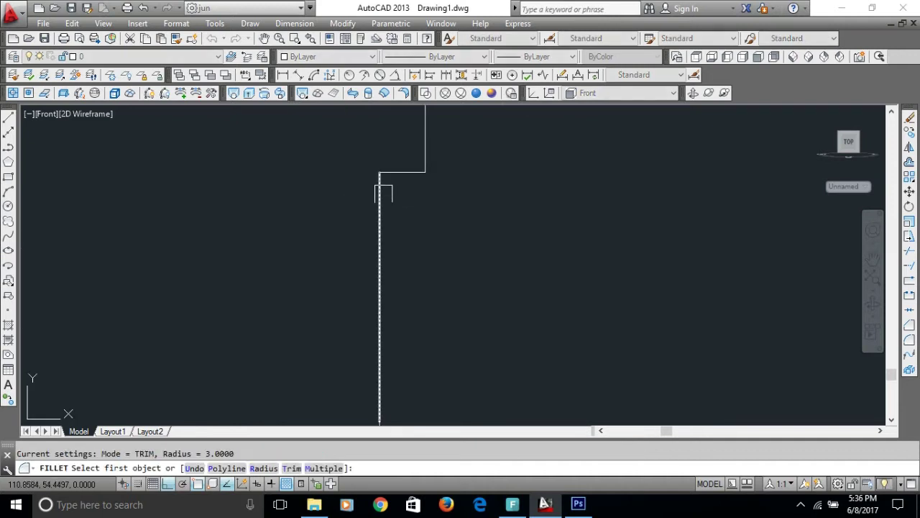
{"action": "left_click", "coordinate": [381, 193]}
{"action": "scroll", "coordinate": [389, 173], "scroll_direction": "up", "scroll_amount": 2}
{"action": "left_click", "coordinate": [401, 177]}
{"action": "scroll", "coordinate": [400, 176], "scroll_direction": "down", "scroll_amount": 3}
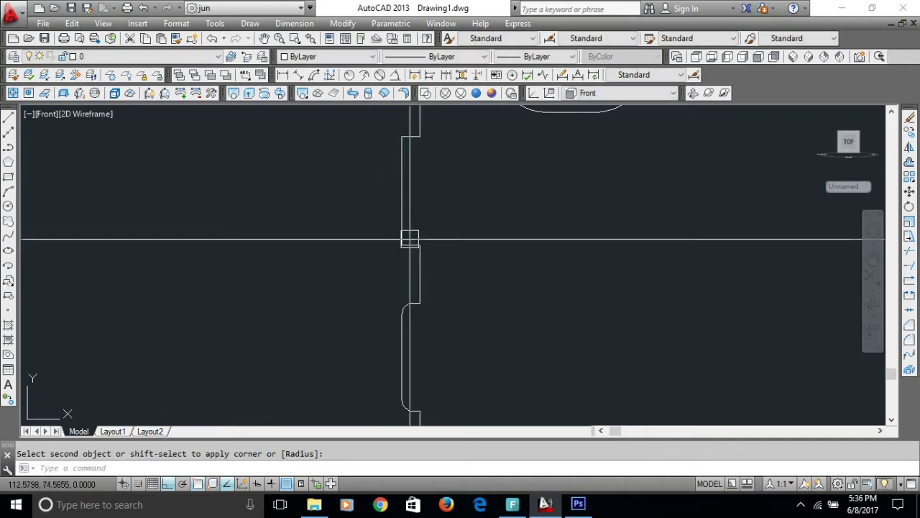
{"action": "scroll", "coordinate": [408, 213], "scroll_direction": "up", "scroll_amount": 3}
Fillet the remaining two left-side step corners and recentre the container outline in view.
{"action": "key", "text": "Return"}
{"action": "left_click", "coordinate": [361, 187]}
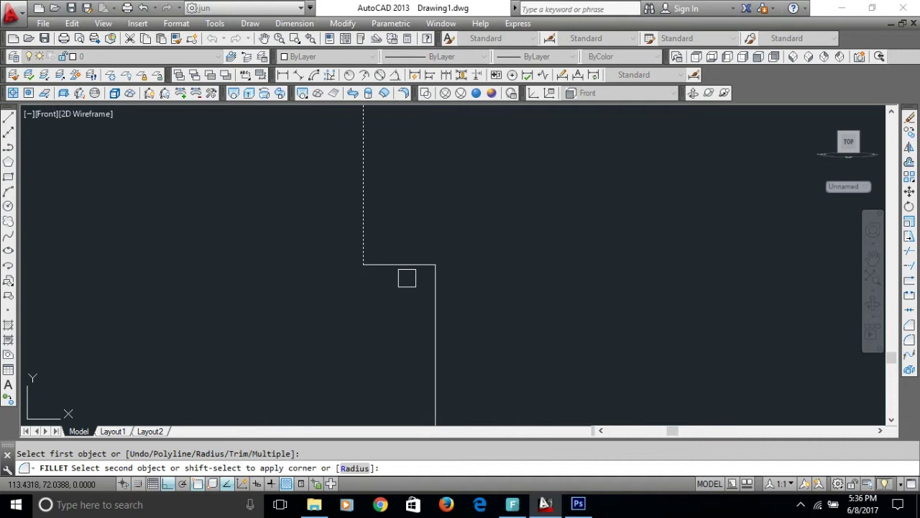
{"action": "left_click", "coordinate": [400, 264]}
{"action": "scroll", "coordinate": [400, 318], "scroll_direction": "up", "scroll_amount": 2}
{"action": "scroll", "coordinate": [390, 242], "scroll_direction": "up", "scroll_amount": 2}
{"action": "key", "text": "Return"}
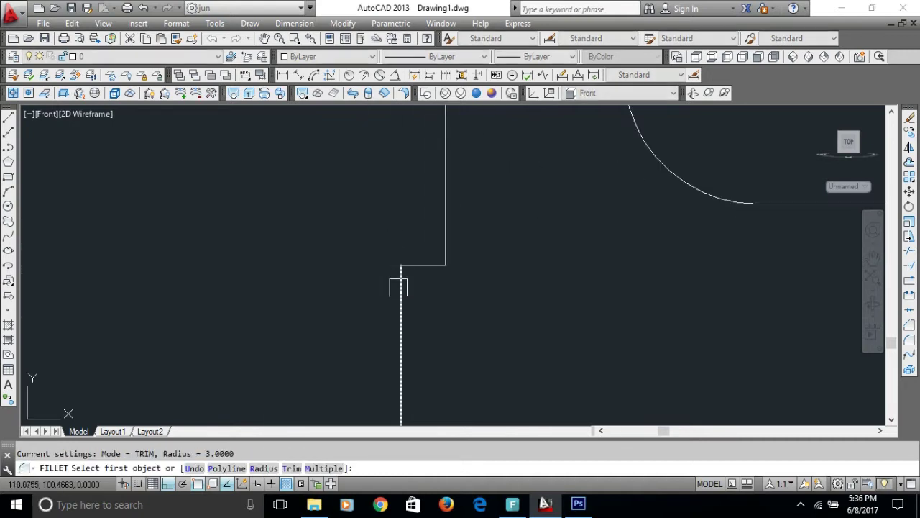
{"action": "left_click", "coordinate": [401, 294]}
{"action": "left_click", "coordinate": [422, 265]}
{"action": "scroll", "coordinate": [413, 264], "scroll_direction": "down", "scroll_amount": 2}
{"action": "scroll", "coordinate": [391, 262], "scroll_direction": "down", "scroll_amount": 2}
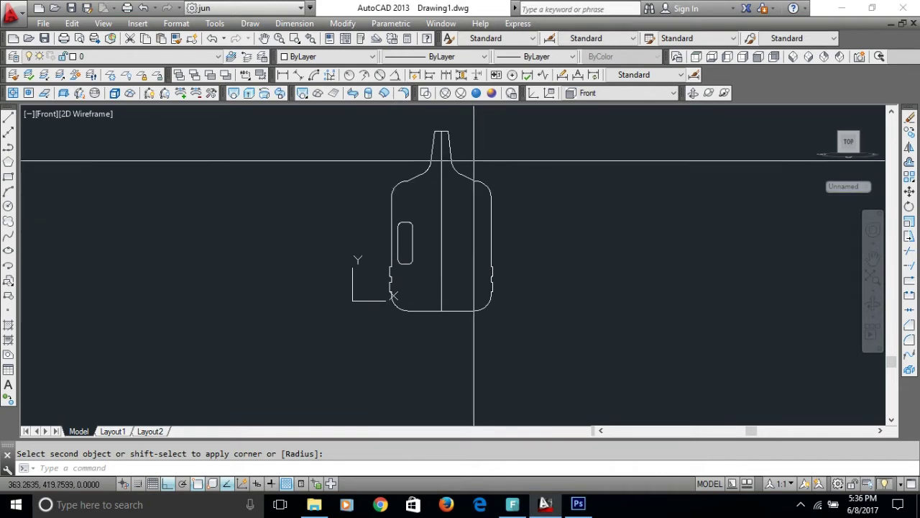
{"action": "scroll", "coordinate": [450, 261], "scroll_direction": "up", "scroll_amount": 2}
{"action": "scroll", "coordinate": [442, 292], "scroll_direction": "up", "scroll_amount": 1}
{"action": "scroll", "coordinate": [436, 304], "scroll_direction": "down", "scroll_amount": 1}
{"action": "middle_click_drag", "start_coordinate": [442, 291], "coordinate": [440, 305]}
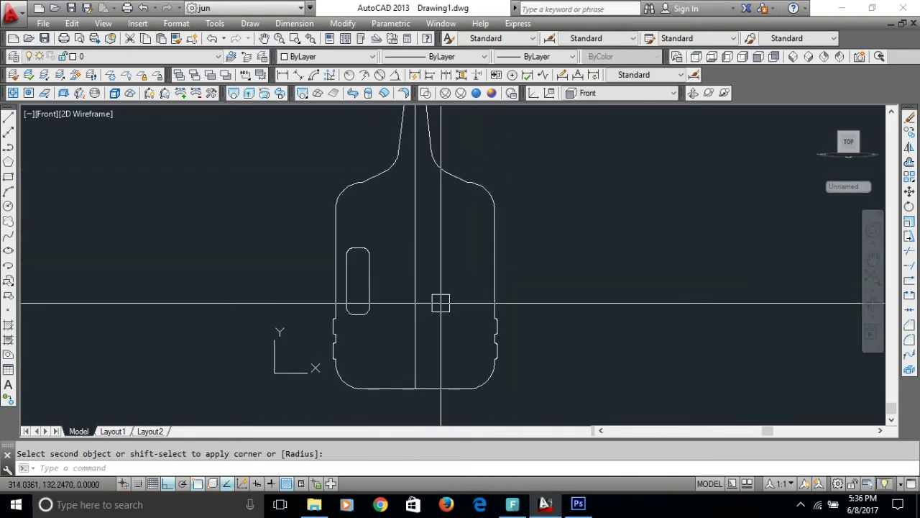
{"action": "left_click", "coordinate": [649, 95]}
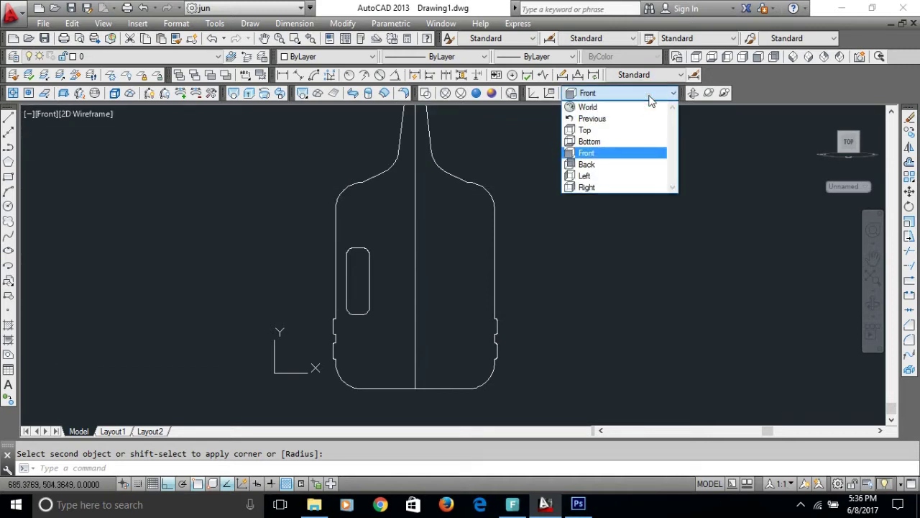
Switch the UCS from Front to World and zoom in on the container's neck.
{"action": "left_click", "coordinate": [639, 109]}
{"action": "scroll", "coordinate": [383, 165], "scroll_direction": "up", "scroll_amount": 4}
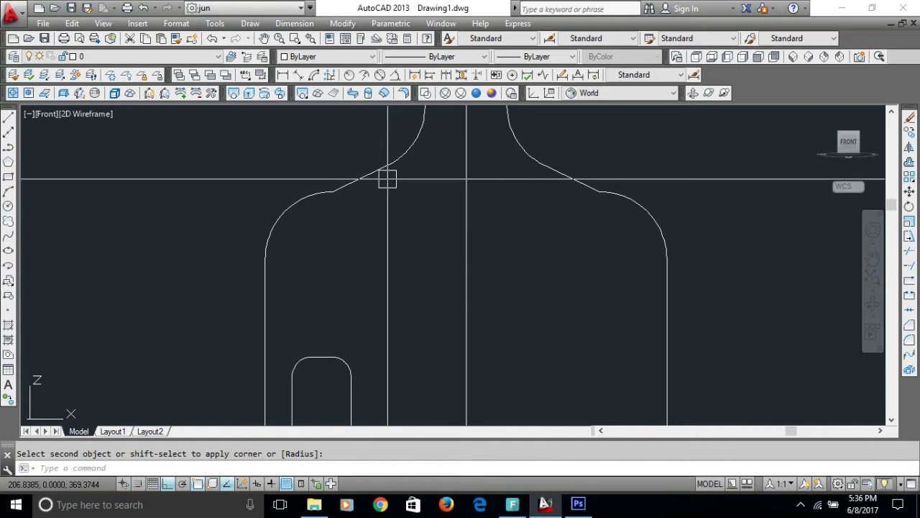
{"action": "left_click", "coordinate": [467, 468]}
Move the UCS origin to the right shoulder and start a circle centred on it.
{"action": "type", "text": "ucs"}
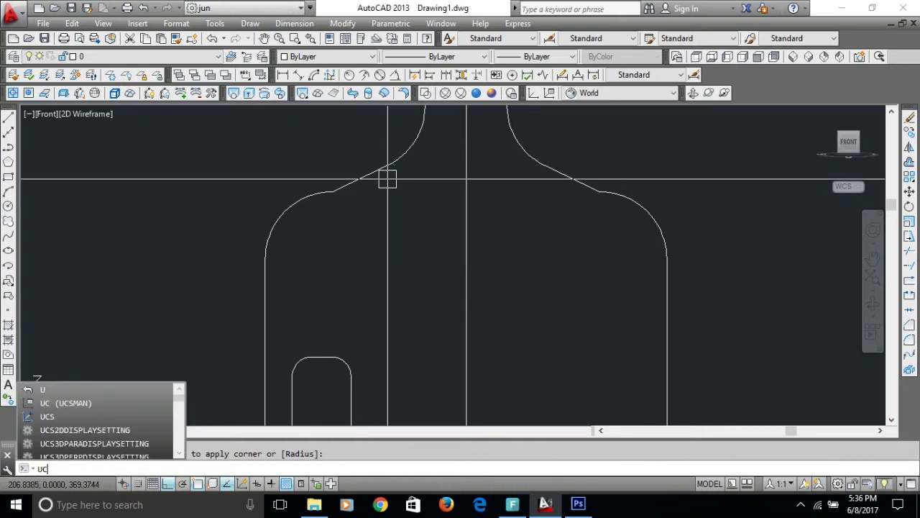
{"action": "key", "text": "Return"}
{"action": "type", "text": "m"}
{"action": "key", "text": "Return"}
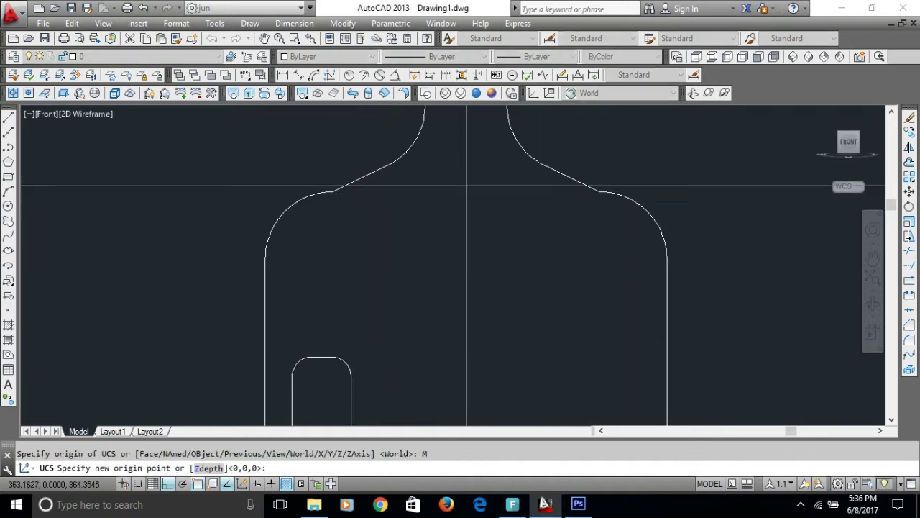
{"action": "left_click", "coordinate": [599, 191]}
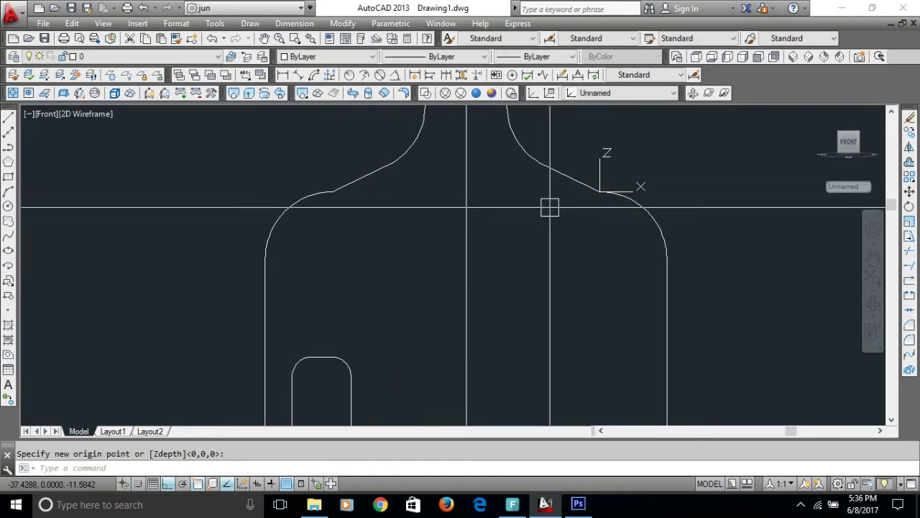
{"action": "type", "text": "c"}
{"action": "key", "text": "Return"}
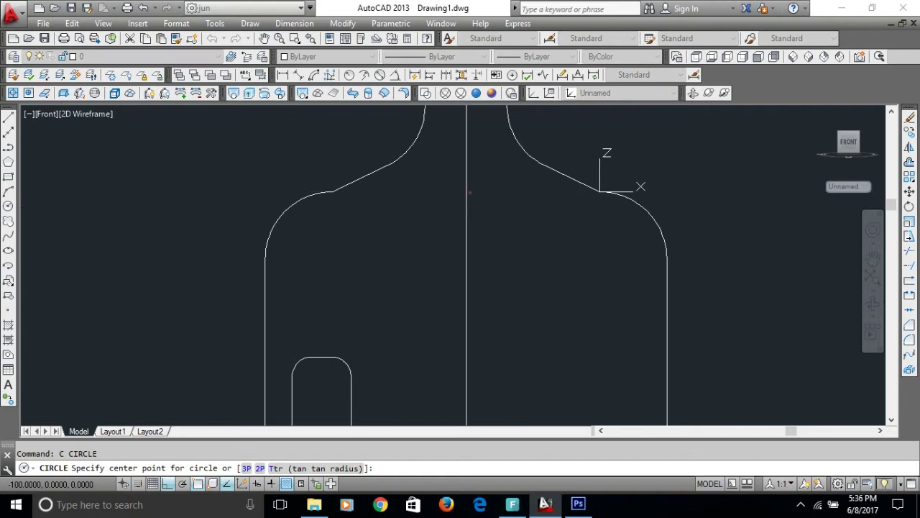
{"action": "left_click", "coordinate": [599, 191]}
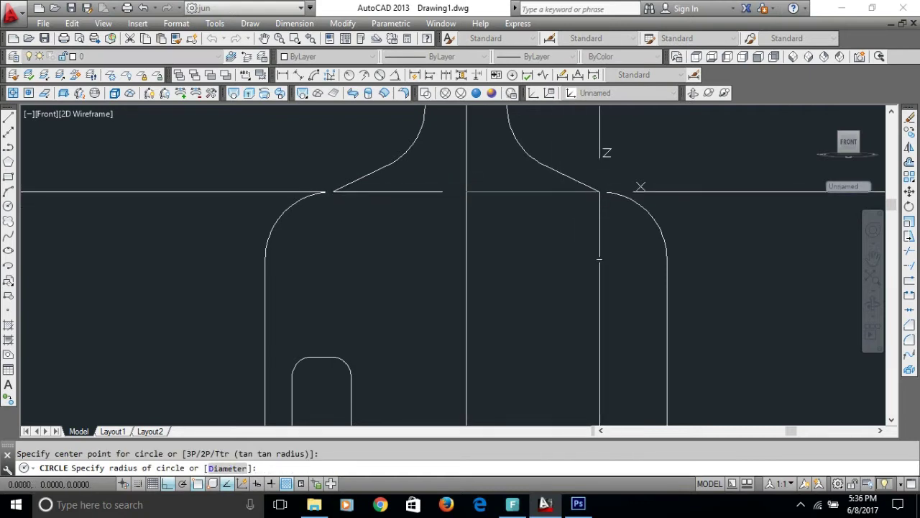
{"action": "scroll", "coordinate": [575, 194], "scroll_direction": "down", "scroll_amount": 1}
{"action": "scroll", "coordinate": [561, 197], "scroll_direction": "down", "scroll_amount": 2}
{"action": "scroll", "coordinate": [525, 205], "scroll_direction": "up", "scroll_amount": 3}
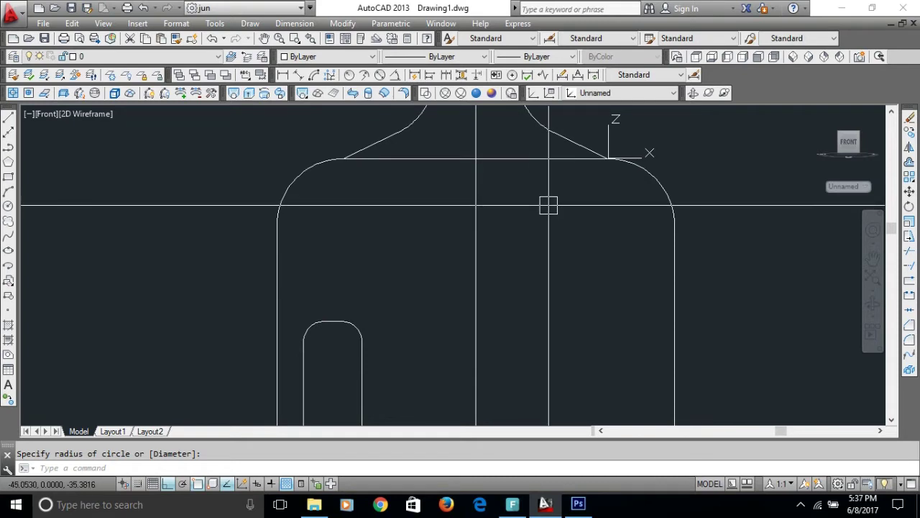
Move the UCS origin onto the shoulder arc and start a circle centred on the centreline.
{"action": "type", "text": "cs"}
{"action": "key", "text": "Return"}
{"action": "type", "text": "m"}
{"action": "key", "text": "Return"}
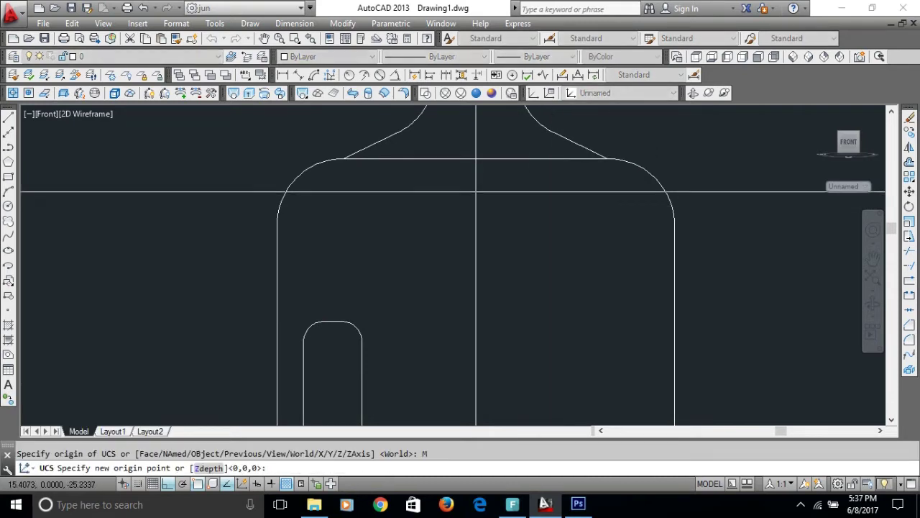
{"action": "left_click", "coordinate": [655, 177]}
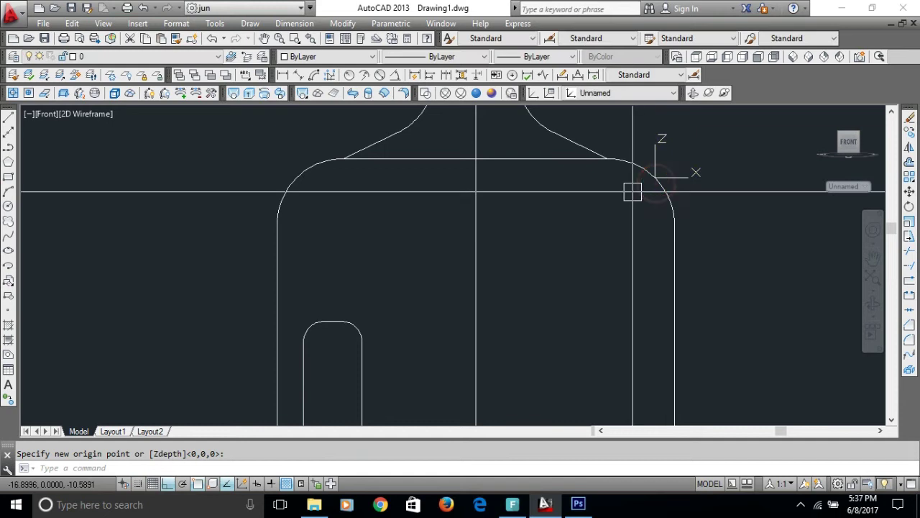
{"action": "type", "text": "c"}
{"action": "key", "text": "Return"}
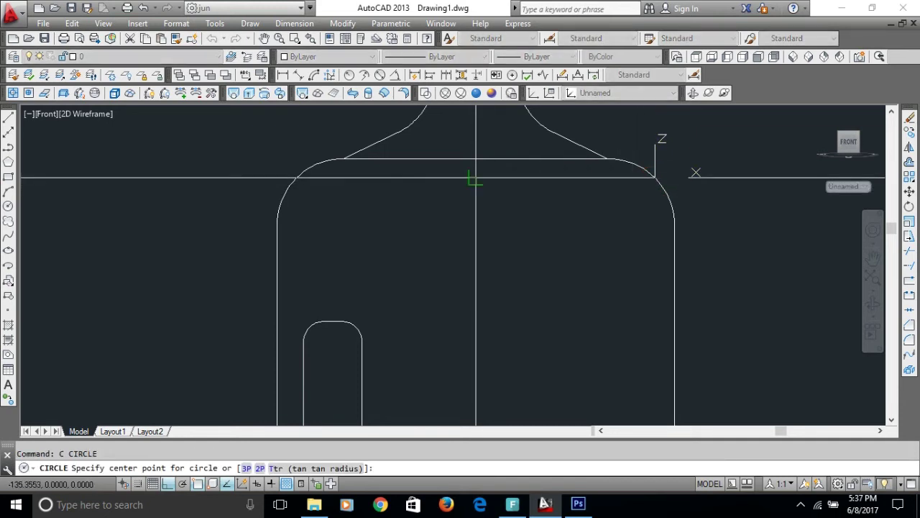
{"action": "left_click", "coordinate": [475, 177]}
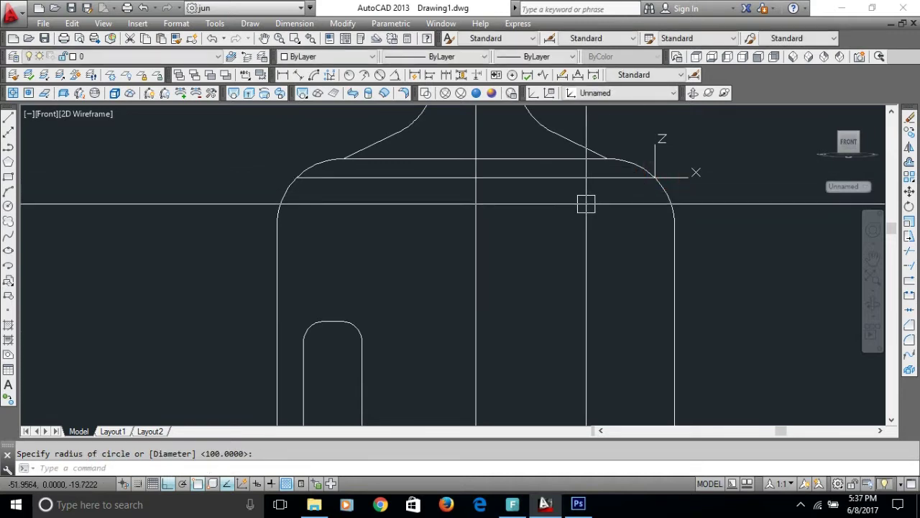
Relocate the UCS origin to the shoulder arc's right end and draw a centreline-centred circle.
{"action": "type", "text": "ucs"}
{"action": "key", "text": "Return"}
{"action": "type", "text": "m"}
{"action": "key", "text": "Return"}
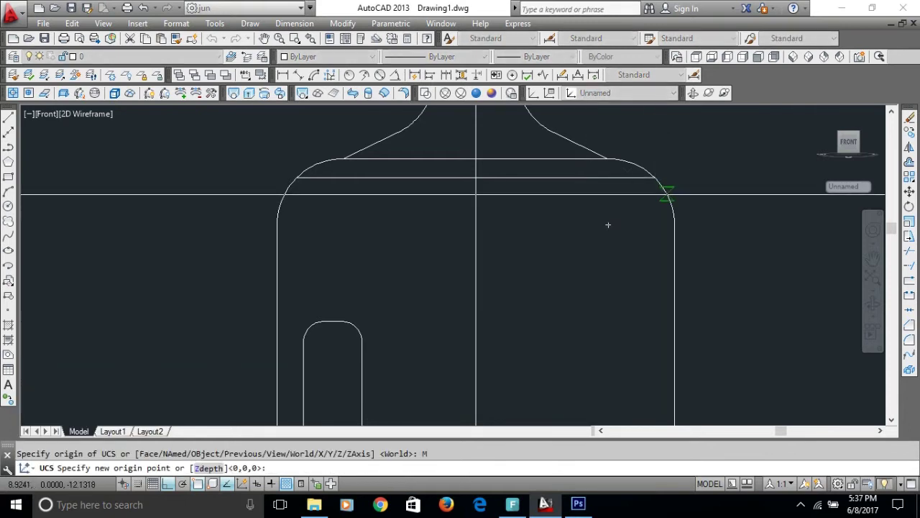
{"action": "left_click", "coordinate": [668, 199]}
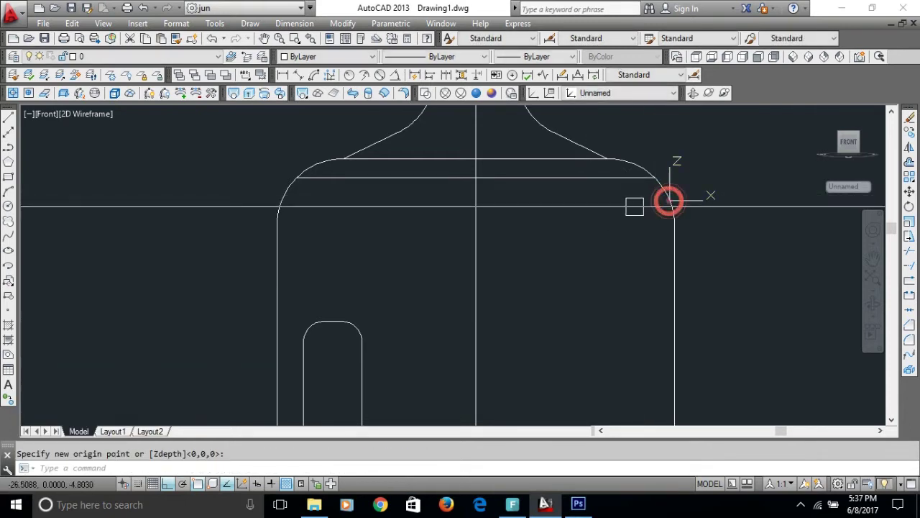
{"action": "key", "text": "Escape"}
{"action": "type", "text": "c"}
{"action": "key", "text": "Return"}
{"action": "left_click", "coordinate": [475, 200]}
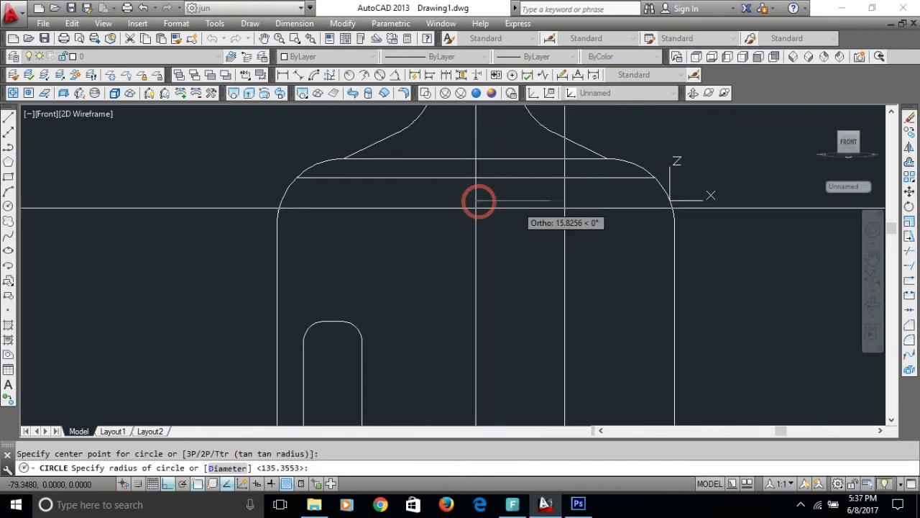
{"action": "key", "text": "Escape"}
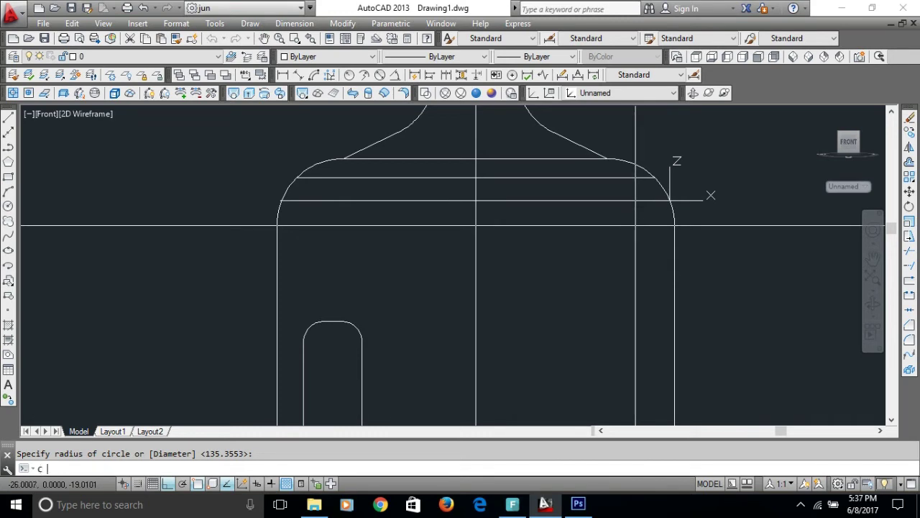
Draw a two-point circle spanning from the right wall to the left wall below the neck.
{"action": "key", "text": "Return"}
{"action": "type", "text": "p"}
{"action": "key", "text": "Return"}
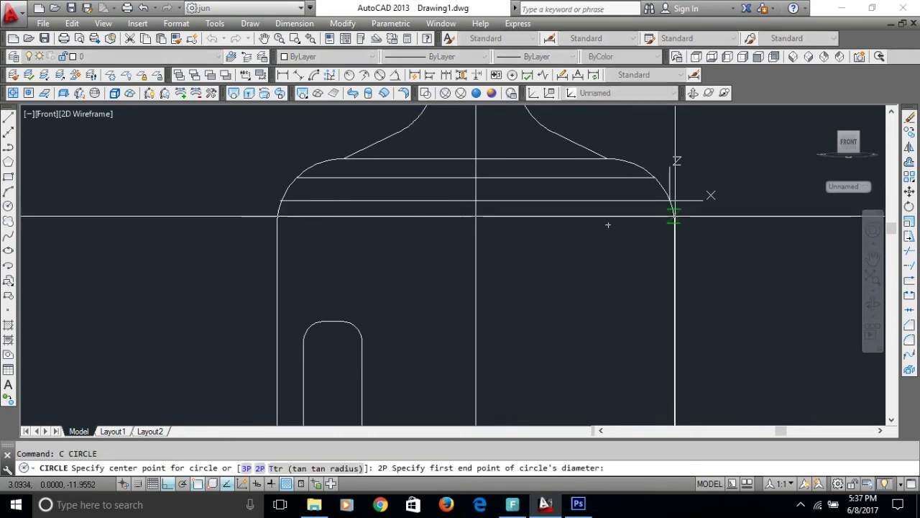
{"action": "left_click", "coordinate": [674, 225]}
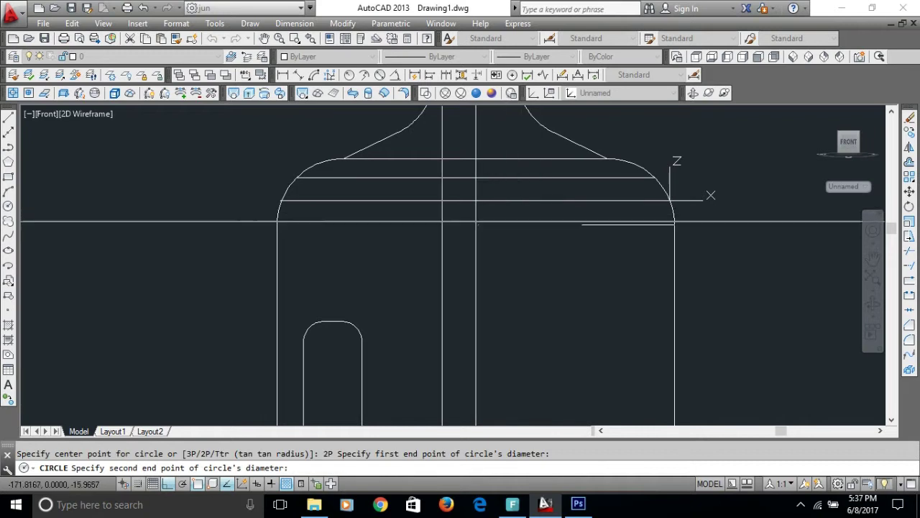
{"action": "left_click", "coordinate": [277, 225]}
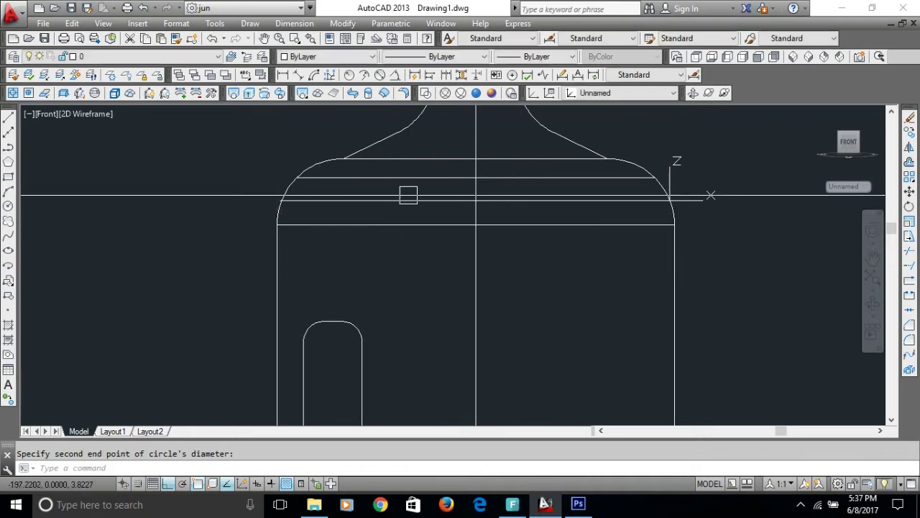
{"action": "scroll", "coordinate": [408, 194], "scroll_direction": "down", "scroll_amount": 5}
{"action": "scroll", "coordinate": [402, 232], "scroll_direction": "up", "scroll_amount": 3}
{"action": "scroll", "coordinate": [366, 226], "scroll_direction": "up", "scroll_amount": 3}
{"action": "scroll", "coordinate": [361, 229], "scroll_direction": "up", "scroll_amount": 2}
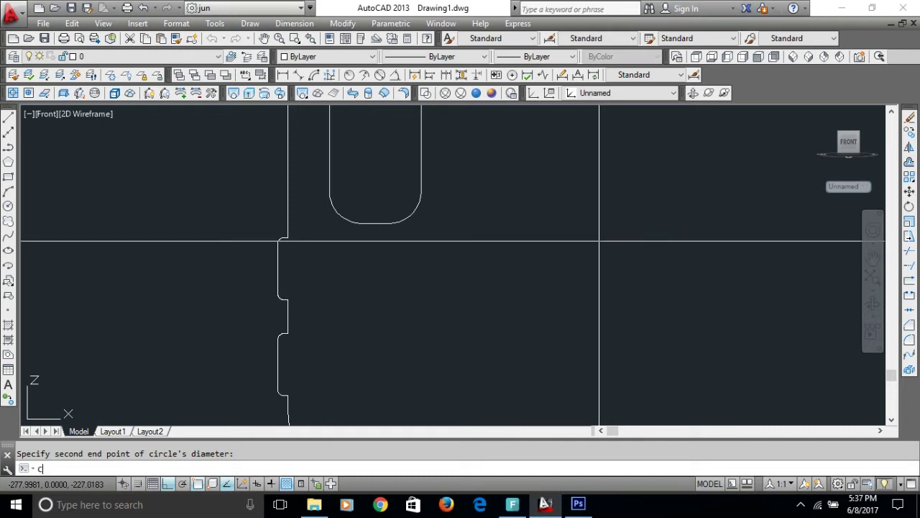
Draw a second two-point circle from the left notch corner across to the right wall.
{"action": "key", "text": "Return"}
{"action": "type", "text": "2"}
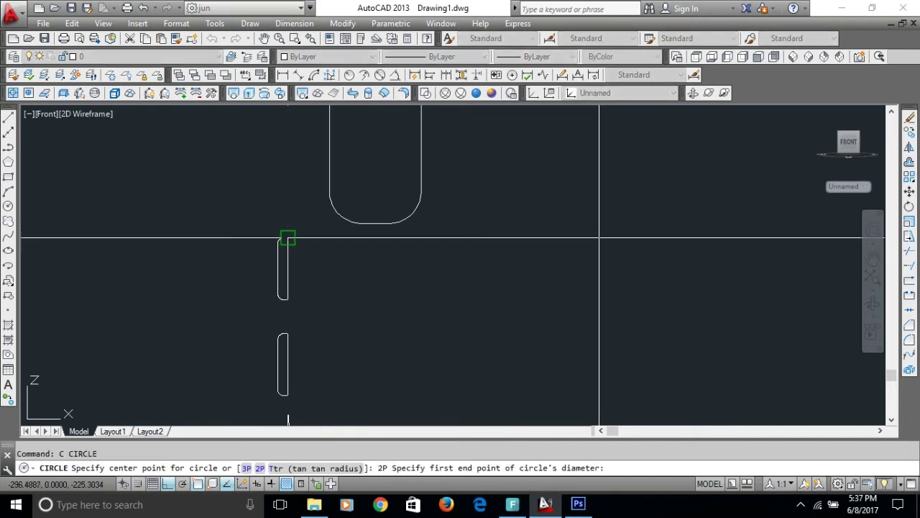
{"action": "left_click", "coordinate": [287, 237]}
{"action": "scroll", "coordinate": [468, 279], "scroll_direction": "down", "scroll_amount": 2}
{"action": "scroll", "coordinate": [647, 273], "scroll_direction": "up", "scroll_amount": 4}
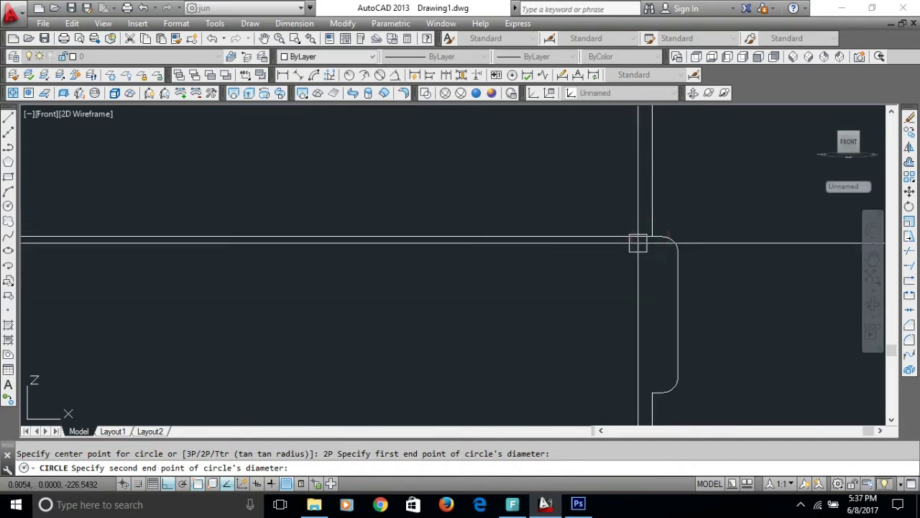
{"action": "left_click", "coordinate": [650, 237]}
{"action": "scroll", "coordinate": [640, 241], "scroll_direction": "down", "scroll_amount": 3}
{"action": "scroll", "coordinate": [534, 226], "scroll_direction": "down", "scroll_amount": 2}
{"action": "scroll", "coordinate": [469, 237], "scroll_direction": "up", "scroll_amount": 2}
{"action": "scroll", "coordinate": [470, 236], "scroll_direction": "up", "scroll_amount": 2}
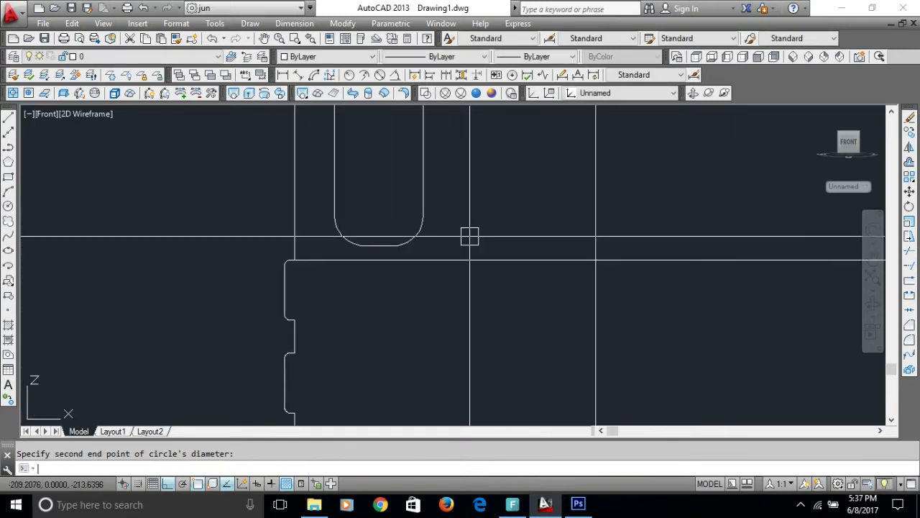
{"action": "scroll", "coordinate": [388, 248], "scroll_direction": "up", "scroll_amount": 4}
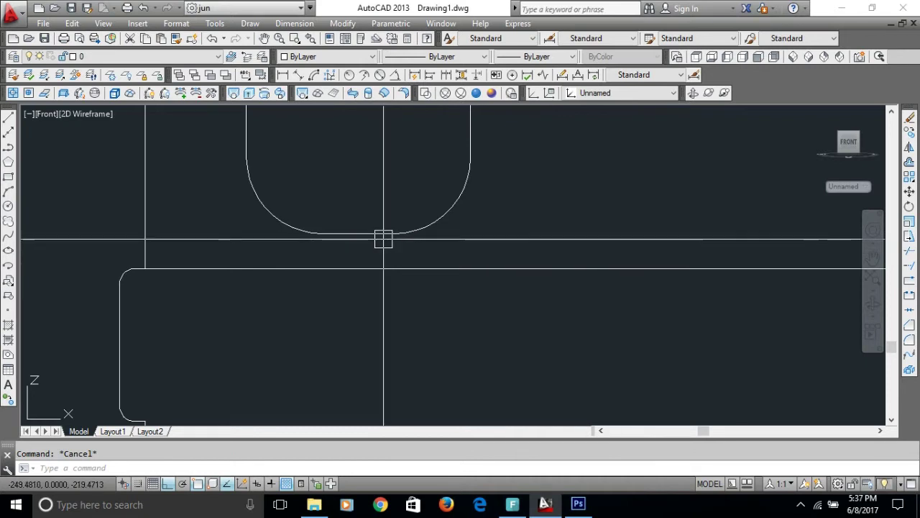
{"action": "mouse_move", "coordinate": [377, 237]}
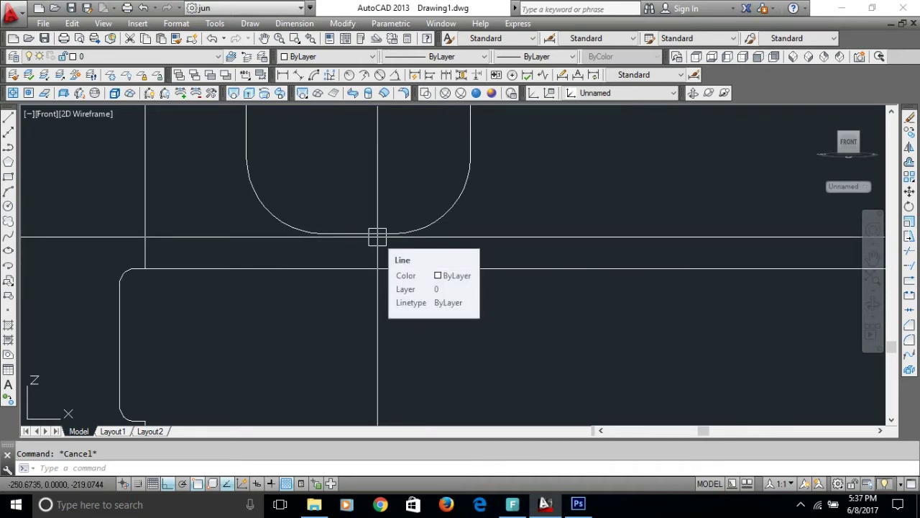
{"action": "scroll", "coordinate": [378, 237], "scroll_direction": "down", "scroll_amount": 2}
{"action": "scroll", "coordinate": [377, 237], "scroll_direction": "down", "scroll_amount": 1}
{"action": "scroll", "coordinate": [379, 240], "scroll_direction": "up", "scroll_amount": 1}
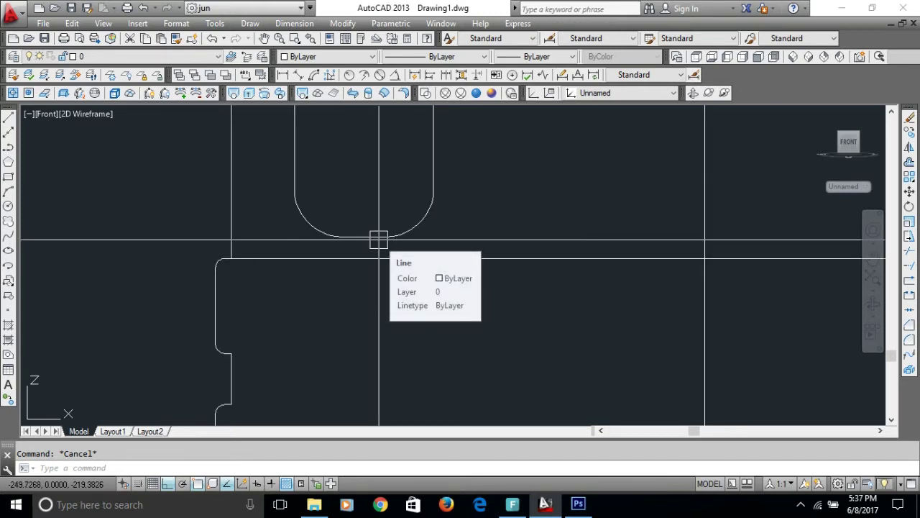
Move the UCS origin to the inner arch bottom and draw a circle reaching the left wall.
{"action": "type", "text": "ucs"}
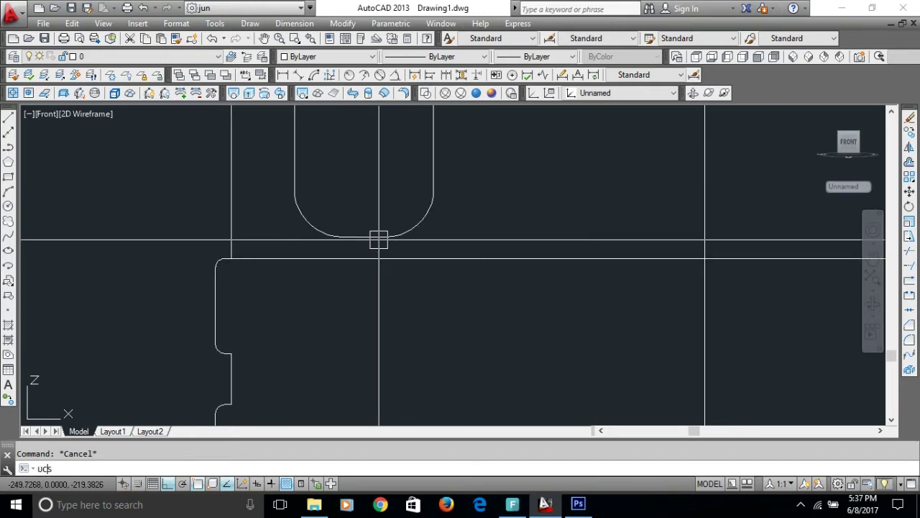
{"action": "key", "text": "Return"}
{"action": "type", "text": "M"}
{"action": "key", "text": "Return"}
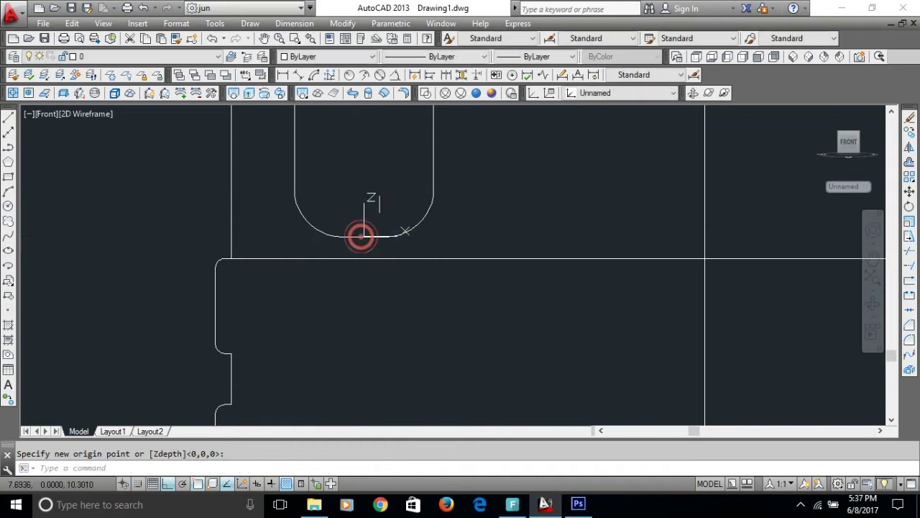
{"action": "left_click", "coordinate": [360, 236]}
{"action": "type", "text": "c"}
{"action": "key", "text": "Return"}
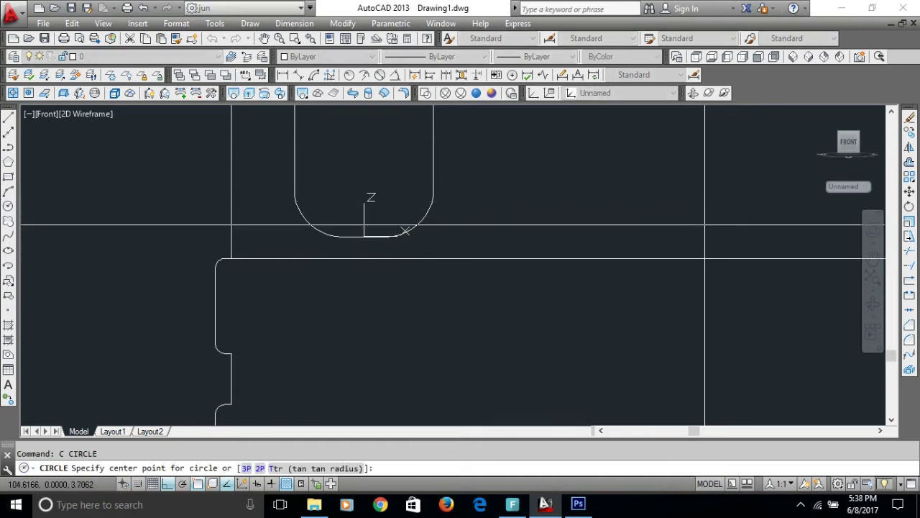
{"action": "left_click", "coordinate": [704, 237]}
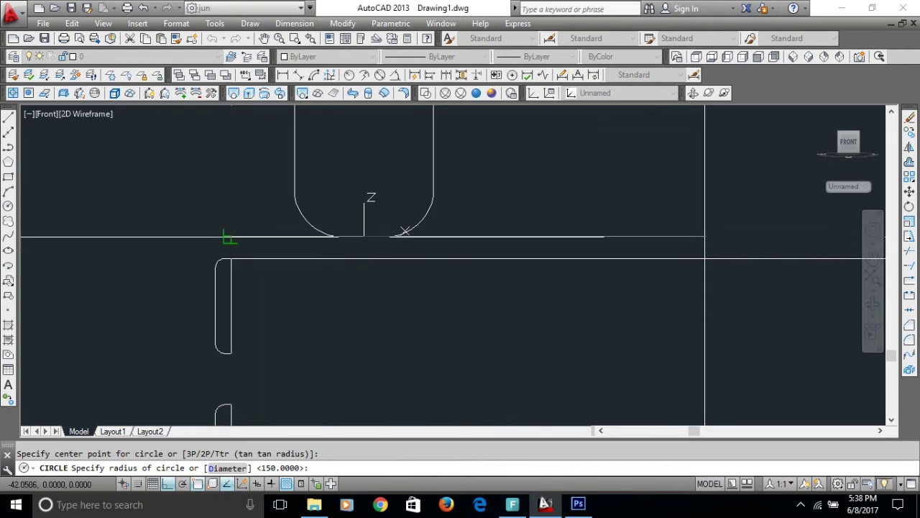
{"action": "left_click", "coordinate": [232, 237]}
{"action": "scroll", "coordinate": [333, 205], "scroll_direction": "down", "scroll_amount": 5}
{"action": "scroll", "coordinate": [333, 205], "scroll_direction": "down", "scroll_amount": 5}
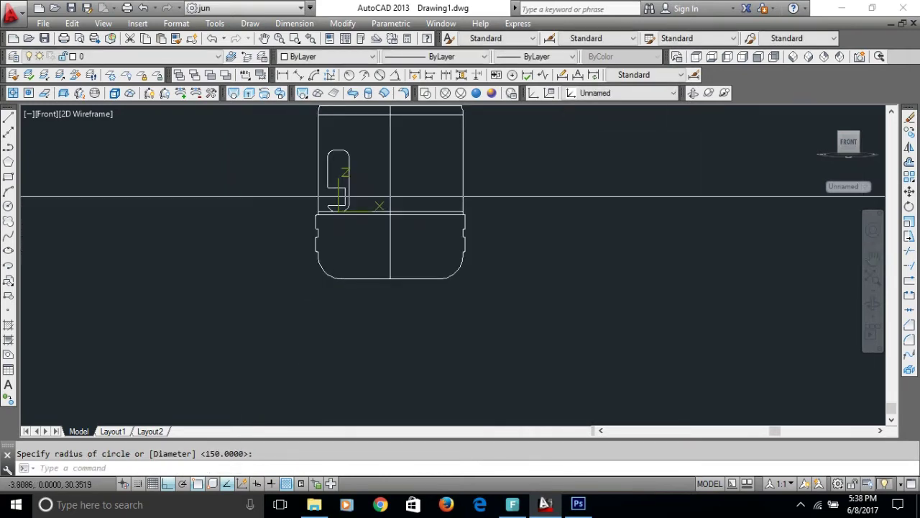
{"action": "middle_click_drag", "start_coordinate": [355, 130], "coordinate": [342, 185]}
{"action": "scroll", "coordinate": [330, 191], "scroll_direction": "up", "scroll_amount": 3}
{"action": "scroll", "coordinate": [327, 195], "scroll_direction": "up", "scroll_amount": 3}
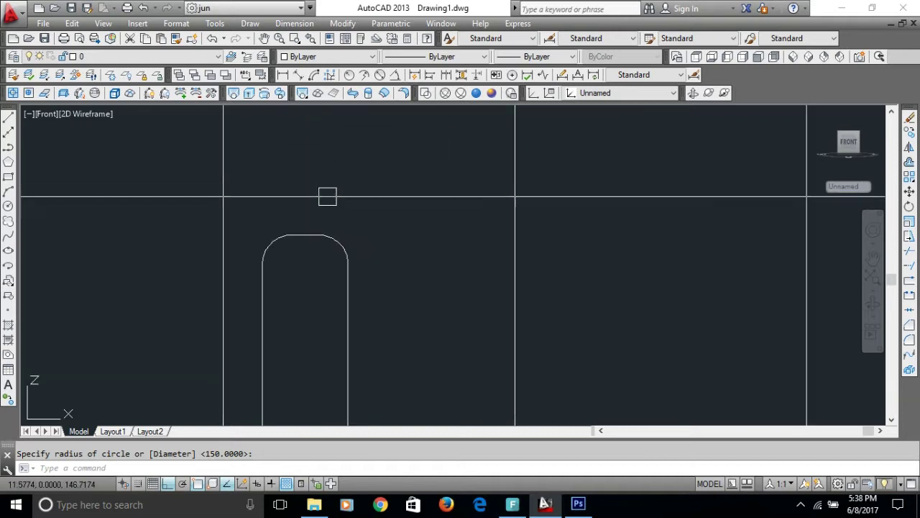
Move the UCS origin to the inner arch top and centre a new circle there.
{"action": "type", "text": "ucs"}
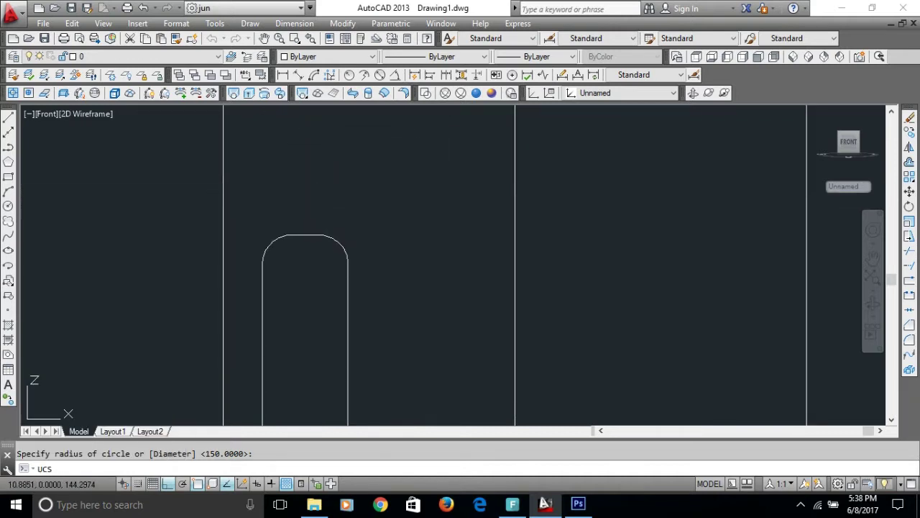
{"action": "key", "text": "Return"}
{"action": "type", "text": "m"}
{"action": "key", "text": "Return"}
{"action": "left_click", "coordinate": [305, 234]}
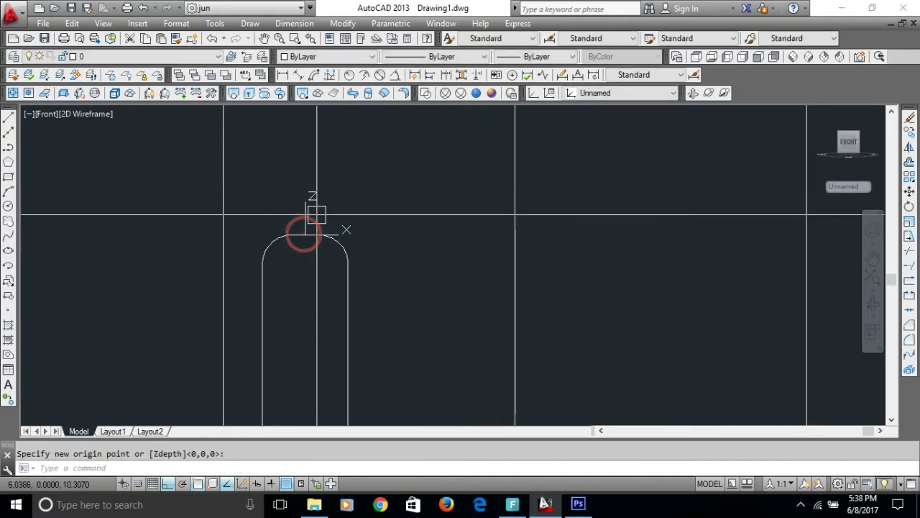
{"action": "type", "text": "C"}
{"action": "key", "text": "Return"}
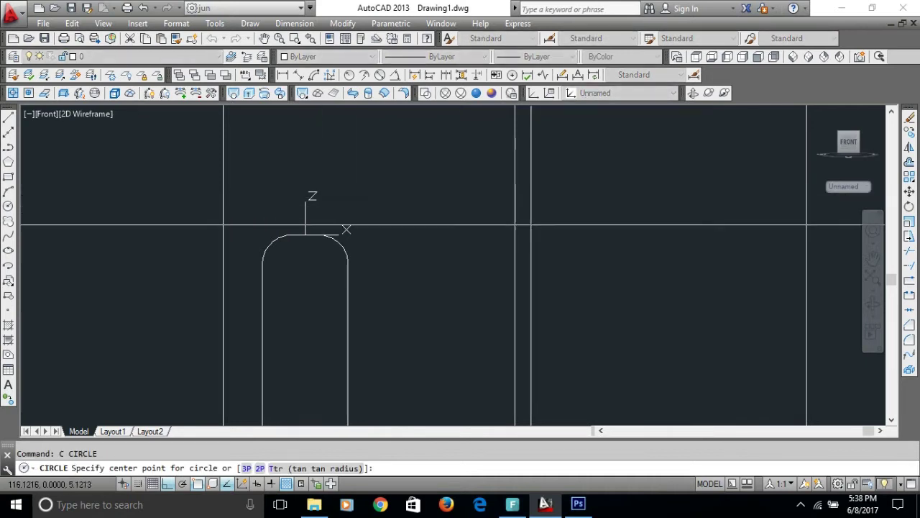
{"action": "left_click", "coordinate": [514, 234]}
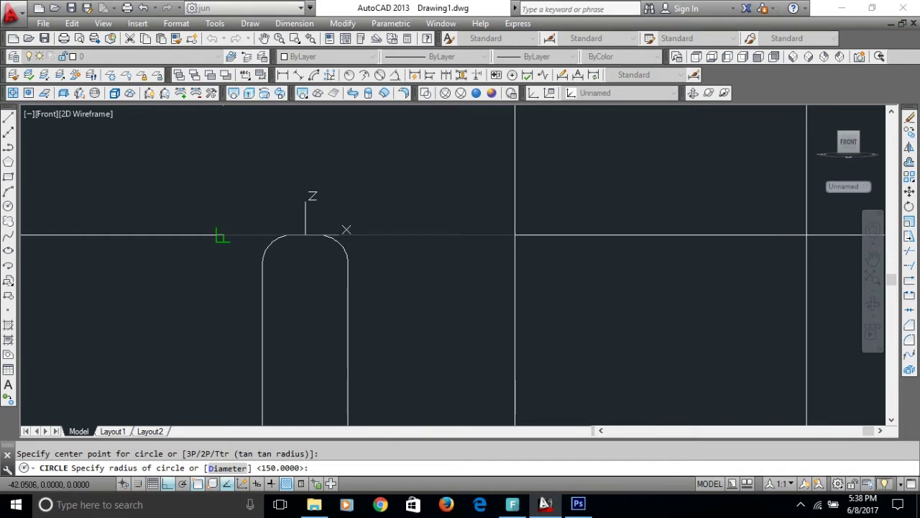
{"action": "scroll", "coordinate": [316, 191], "scroll_direction": "down", "scroll_amount": 5}
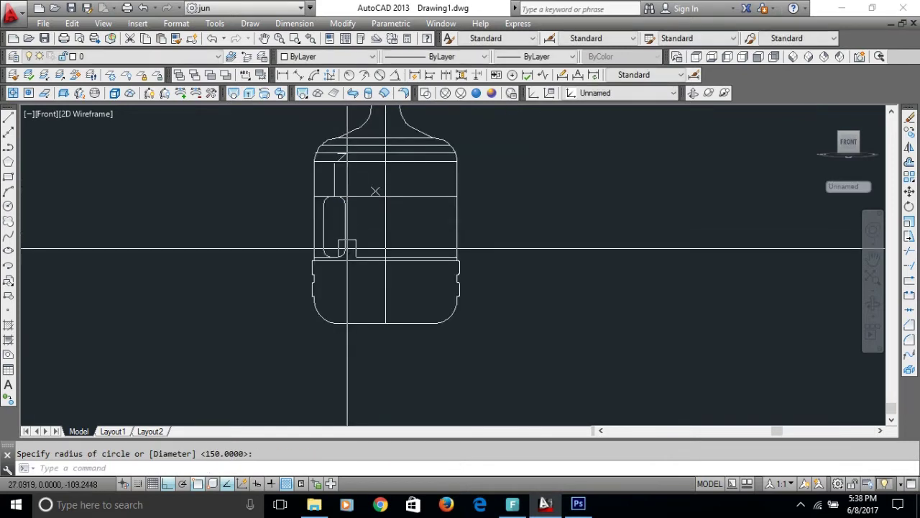
{"action": "scroll", "coordinate": [348, 249], "scroll_direction": "up", "scroll_amount": 2}
{"action": "mouse_move", "coordinate": [370, 226]}
{"action": "middle_mouse_down"}
{"action": "mouse_move", "coordinate": [364, 281]}
{"action": "mouse_move", "coordinate": [379, 201]}
{"action": "middle_mouse_up"}
Draw a two-point circle spanning the ring from its left edge to its right edge.
{"action": "scroll", "coordinate": [363, 295], "scroll_direction": "up", "scroll_amount": 4}
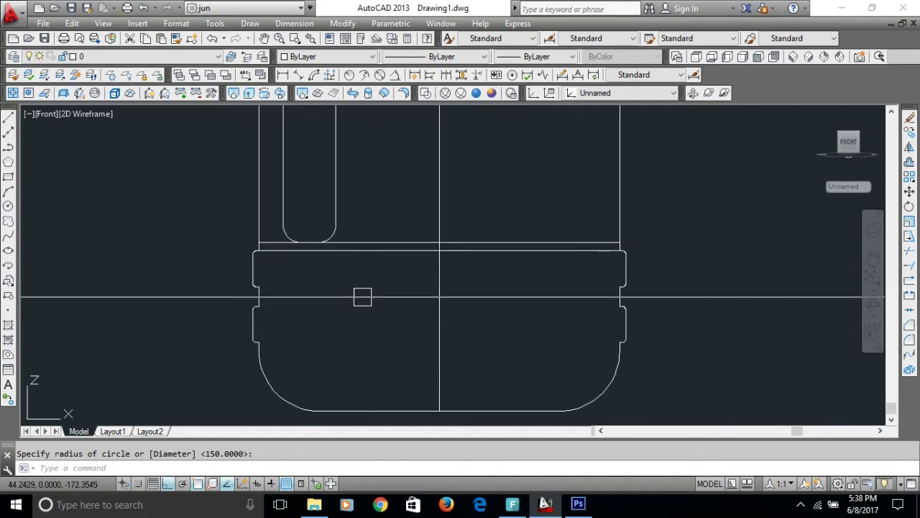
{"action": "scroll", "coordinate": [327, 297], "scroll_direction": "up", "scroll_amount": 2}
{"action": "key", "text": "Escape"}
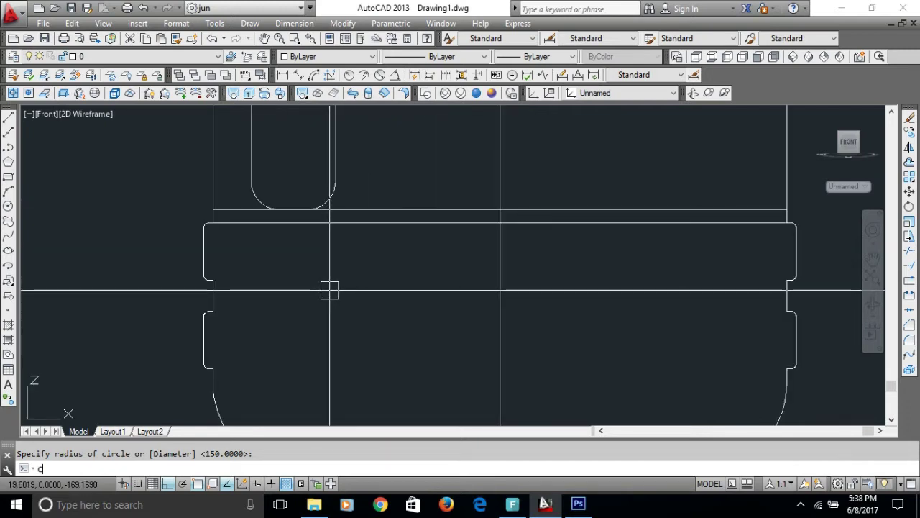
{"action": "type", "text": "c"}
{"action": "key", "text": "Return"}
{"action": "type", "text": "2"}
{"action": "key", "text": "Return"}
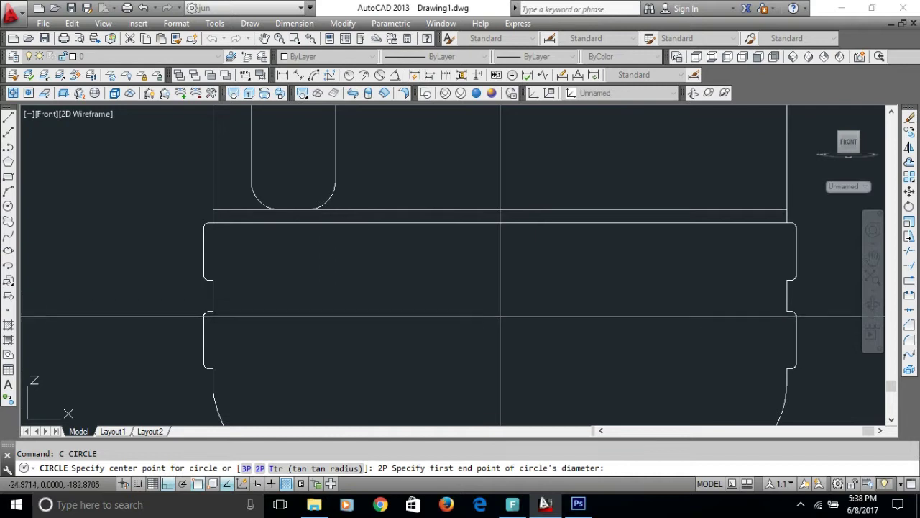
{"action": "left_click", "coordinate": [212, 279]}
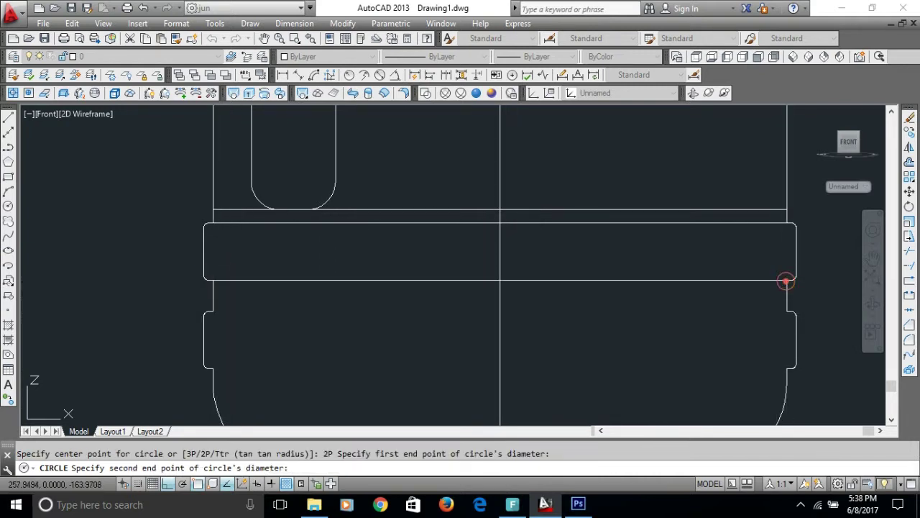
{"action": "left_click", "coordinate": [786, 280]}
Add a 2P circle from the container's left edge to the right rounded corner.
{"action": "middle_click_drag", "start_coordinate": [548, 310], "coordinate": [443, 252]}
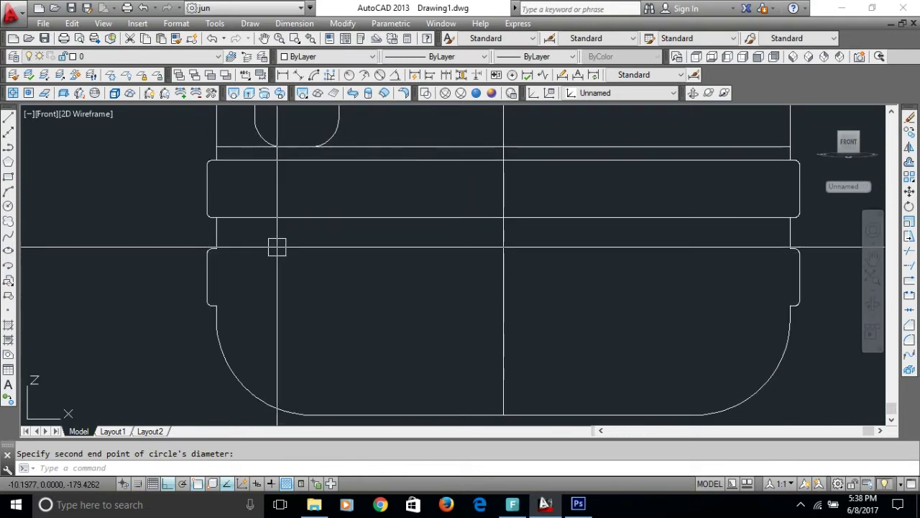
{"action": "scroll", "coordinate": [278, 247], "scroll_direction": "up", "scroll_amount": 2}
{"action": "type", "text": "c"}
{"action": "key", "text": "Return"}
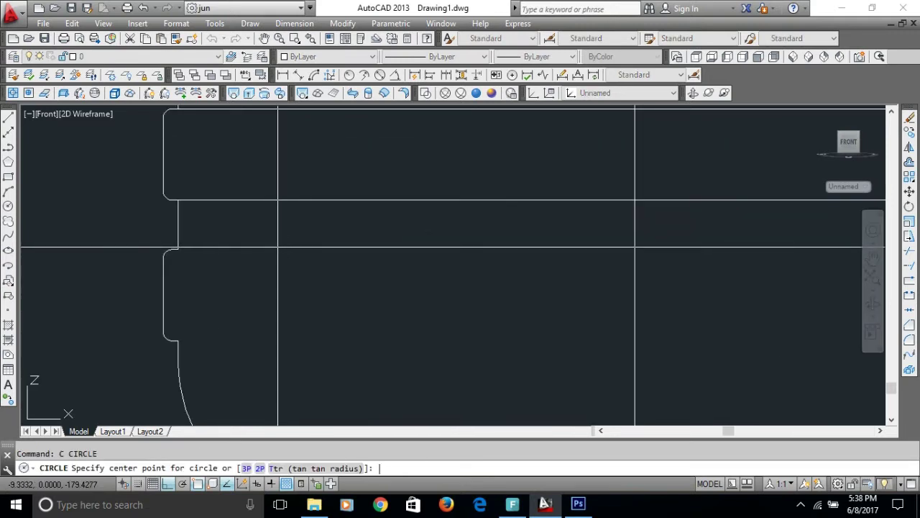
{"action": "type", "text": "2"}
{"action": "key", "text": "Return"}
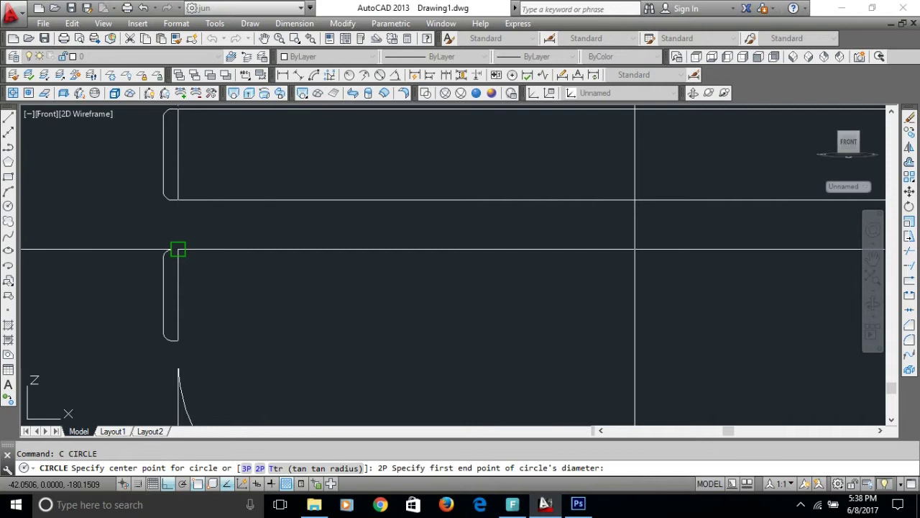
{"action": "left_click", "coordinate": [179, 248]}
{"action": "scroll", "coordinate": [269, 266], "scroll_direction": "down", "scroll_amount": 2}
{"action": "scroll", "coordinate": [441, 274], "scroll_direction": "up", "scroll_amount": 3}
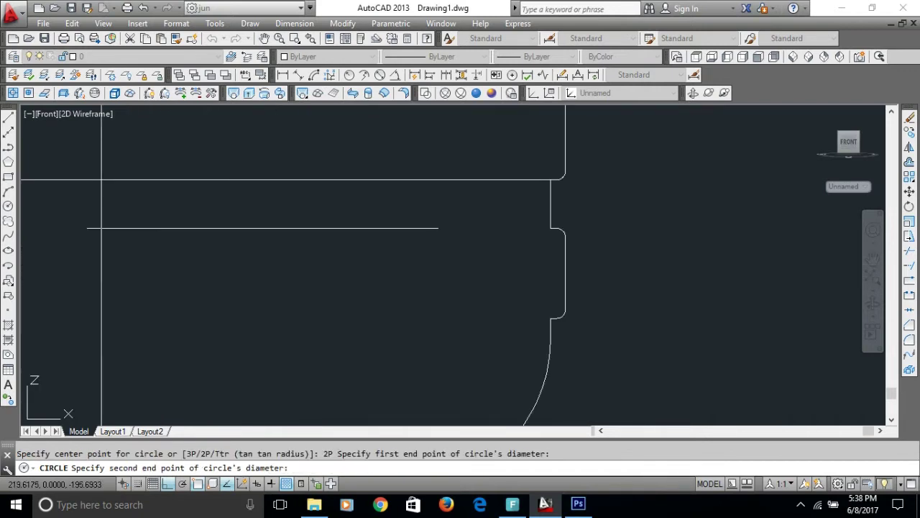
{"action": "scroll", "coordinate": [554, 216], "scroll_direction": "up", "scroll_amount": 2}
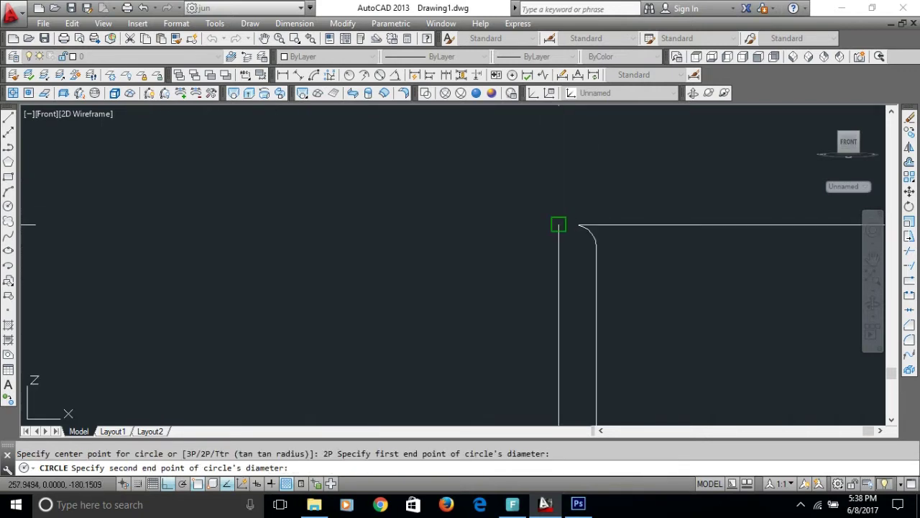
{"action": "left_click", "coordinate": [559, 227]}
{"action": "scroll", "coordinate": [556, 230], "scroll_direction": "down", "scroll_amount": 5}
{"action": "scroll", "coordinate": [241, 269], "scroll_direction": "up", "scroll_amount": 1}
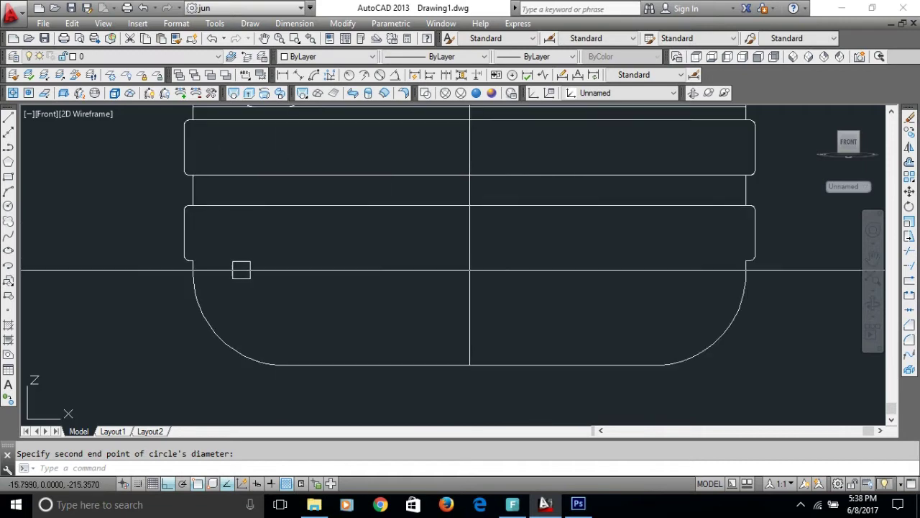
{"action": "type", "text": "c"}
Draw another 2P circle between the left and lower-right rounded corners.
{"action": "key", "text": "Return"}
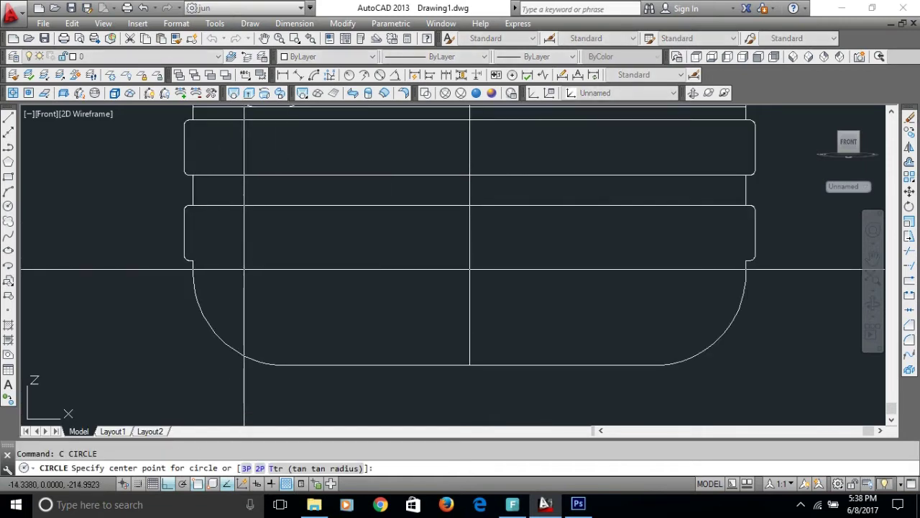
{"action": "type", "text": " 2P"}
{"action": "scroll", "coordinate": [206, 254], "scroll_direction": "up", "scroll_amount": 3}
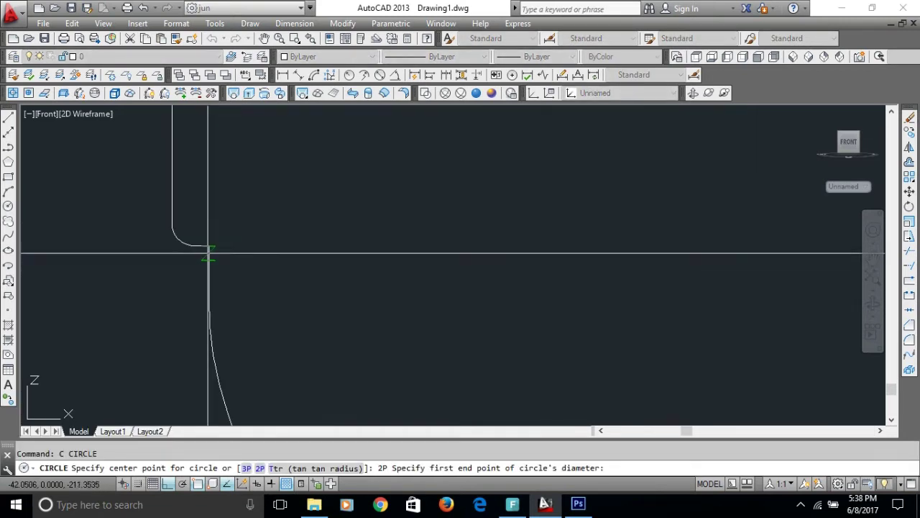
{"action": "left_click", "coordinate": [206, 246]}
{"action": "scroll", "coordinate": [208, 256], "scroll_direction": "down", "scroll_amount": 4}
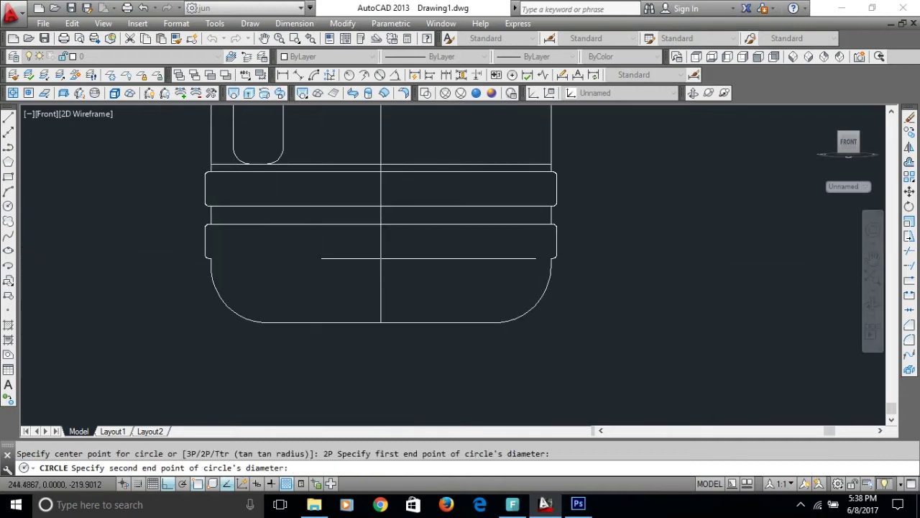
{"action": "scroll", "coordinate": [541, 294], "scroll_direction": "up", "scroll_amount": 3}
{"action": "scroll", "coordinate": [568, 238], "scroll_direction": "up", "scroll_amount": 2}
{"action": "scroll", "coordinate": [569, 255], "scroll_direction": "up", "scroll_amount": 2}
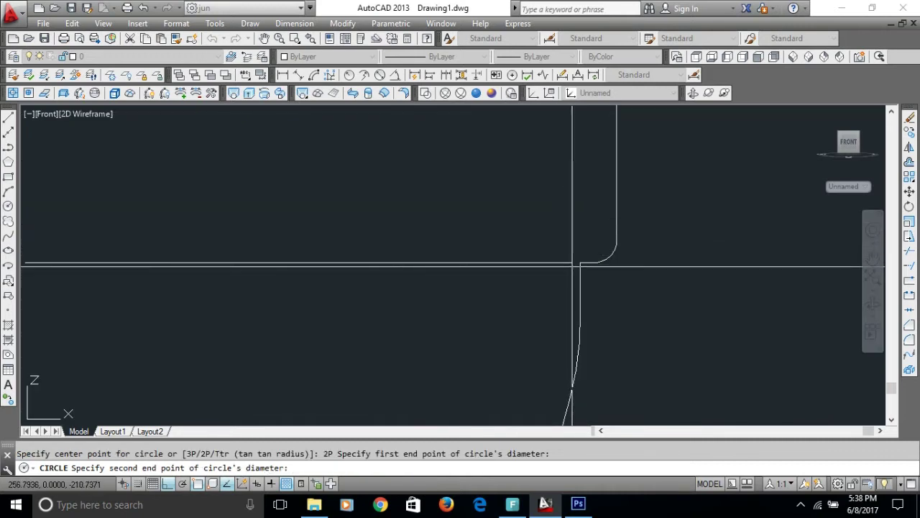
{"action": "left_click", "coordinate": [582, 263]}
{"action": "scroll", "coordinate": [581, 263], "scroll_direction": "down", "scroll_amount": 6}
{"action": "scroll", "coordinate": [568, 286], "scroll_direction": "down", "scroll_amount": 3}
{"action": "scroll", "coordinate": [568, 287], "scroll_direction": "down", "scroll_amount": 2}
{"action": "scroll", "coordinate": [424, 302], "scroll_direction": "up", "scroll_amount": 4}
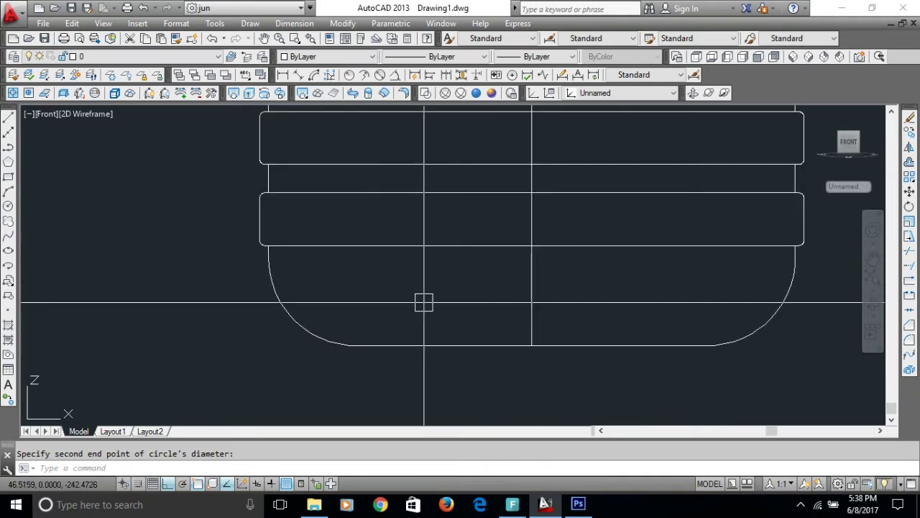
Add a 2P circle across the rounded base, from the arc-side junction to the opposite arc corner.
{"action": "mouse_move", "coordinate": [651, 294]}
{"action": "middle_mouse_down"}
{"action": "mouse_move", "coordinate": [661, 290]}
{"action": "mouse_move", "coordinate": [608, 290]}
{"action": "middle_mouse_up"}
{"action": "scroll", "coordinate": [647, 274], "scroll_direction": "up", "scroll_amount": 3}
{"action": "scroll", "coordinate": [702, 247], "scroll_direction": "up", "scroll_amount": 2}
{"action": "key", "text": "Escape"}
{"action": "left_click", "coordinate": [696, 280]}
{"action": "scroll", "coordinate": [661, 264], "scroll_direction": "up", "scroll_amount": 2}
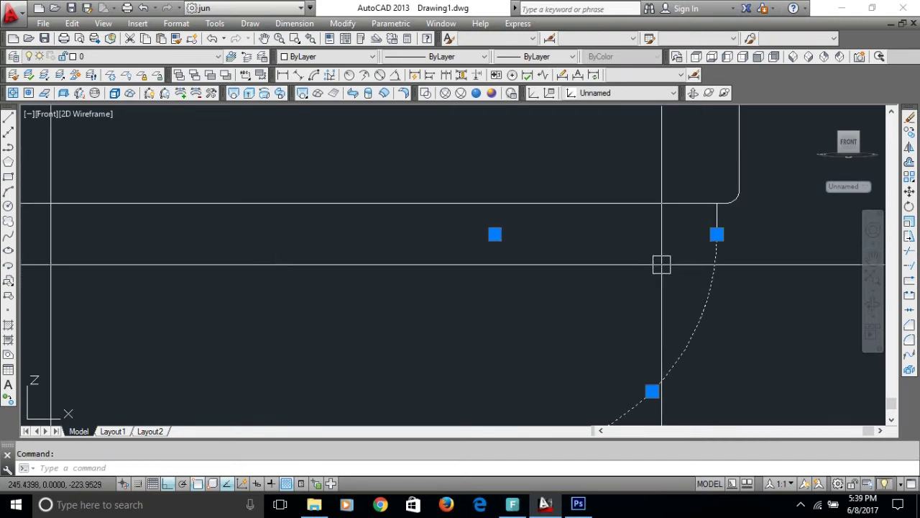
{"action": "type", "text": "c"}
{"action": "key", "text": "Return"}
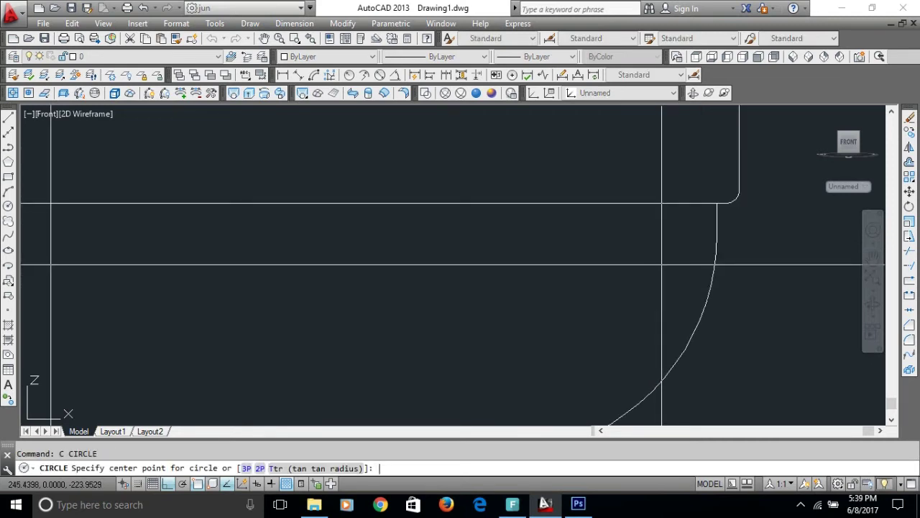
{"action": "type", "text": "2p"}
{"action": "key", "text": "Return"}
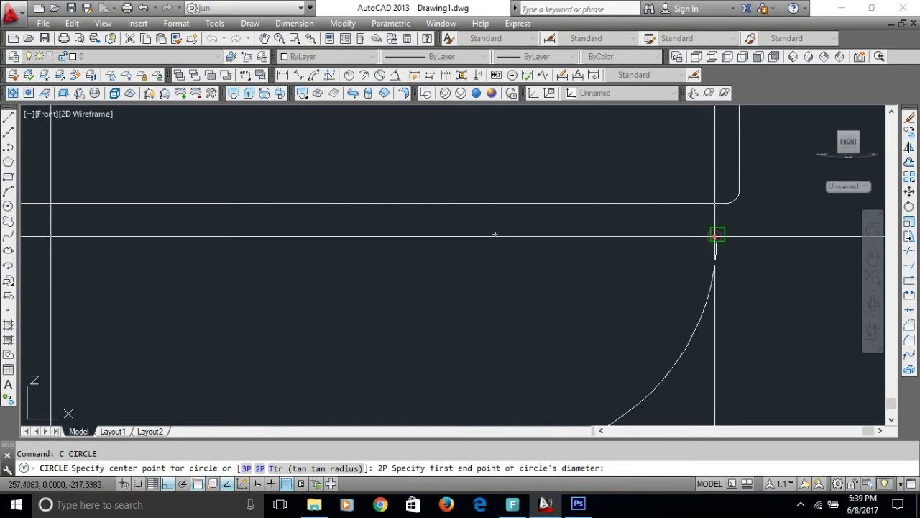
{"action": "left_click", "coordinate": [717, 234]}
{"action": "scroll", "coordinate": [716, 233], "scroll_direction": "down", "scroll_amount": 3}
{"action": "scroll", "coordinate": [611, 244], "scroll_direction": "down", "scroll_amount": 2}
{"action": "scroll", "coordinate": [503, 245], "scroll_direction": "up", "scroll_amount": 3}
{"action": "scroll", "coordinate": [431, 237], "scroll_direction": "up", "scroll_amount": 2}
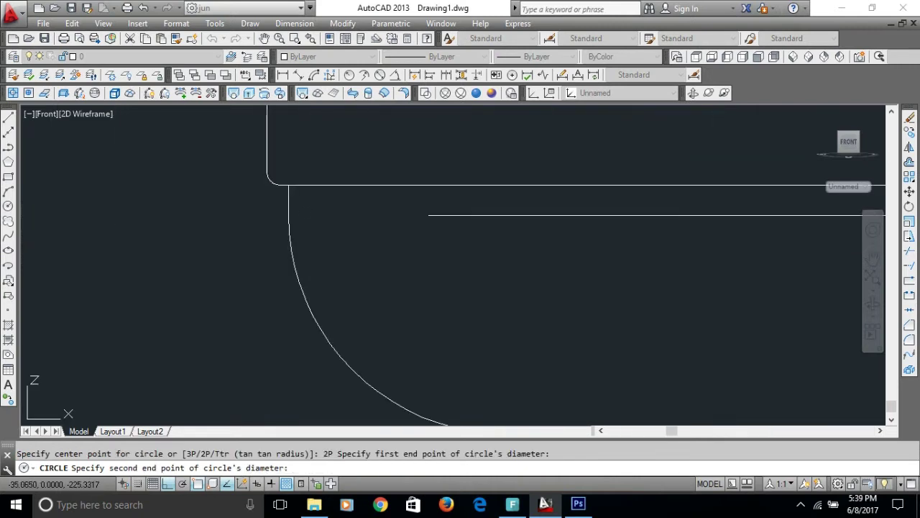
{"action": "left_click", "coordinate": [289, 217]}
{"action": "scroll", "coordinate": [302, 243], "scroll_direction": "down", "scroll_amount": 4}
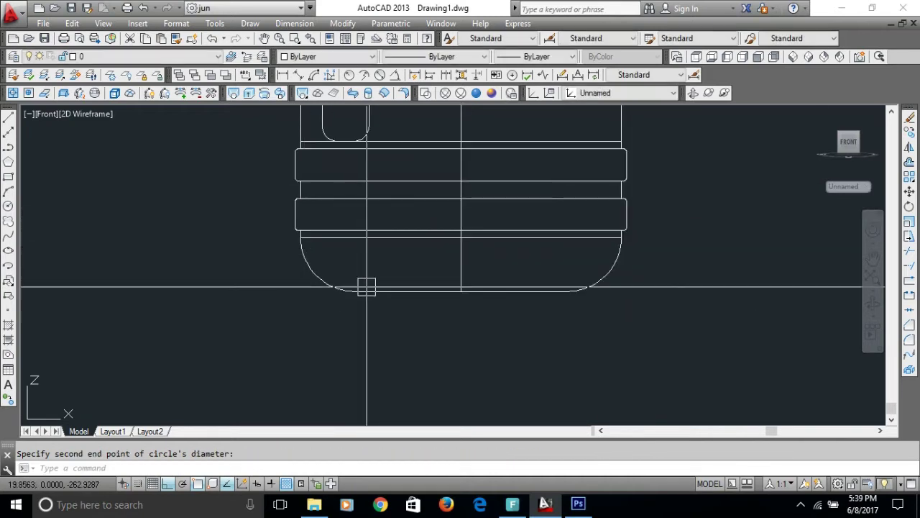
{"action": "scroll", "coordinate": [355, 272], "scroll_direction": "up", "scroll_amount": 2}
Move the UCS origin to the corner where the rounded base meets the side.
{"action": "type", "text": "ucs"}
{"action": "key", "text": "Return"}
{"action": "type", "text": "m"}
{"action": "key", "text": "Return"}
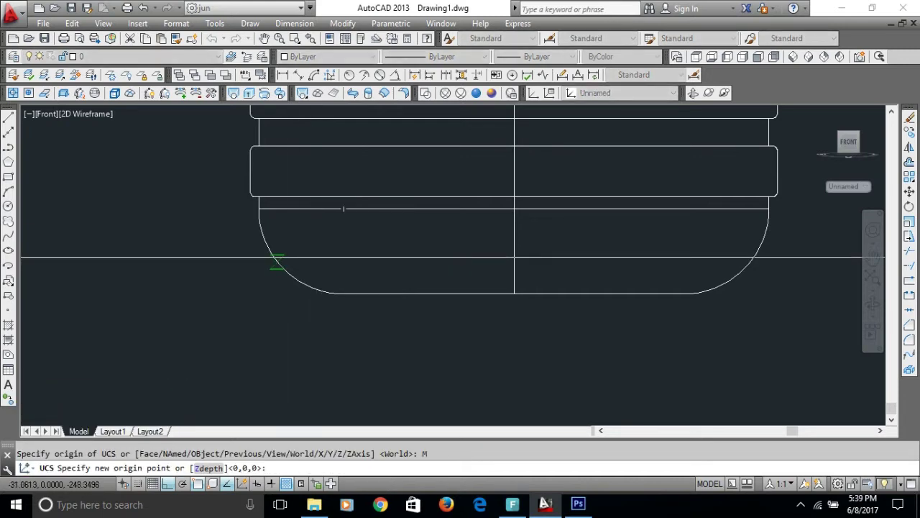
{"action": "left_click", "coordinate": [279, 257]}
Pick a circle centre near the base, then cancel it and restart the CIRCLE command.
{"action": "type", "text": "c"}
{"action": "key", "text": "Return"}
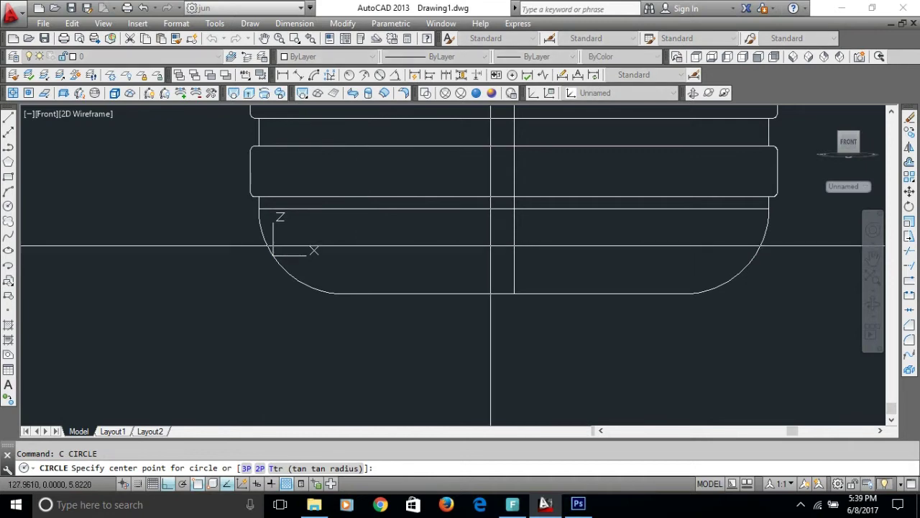
{"action": "left_click", "coordinate": [514, 255]}
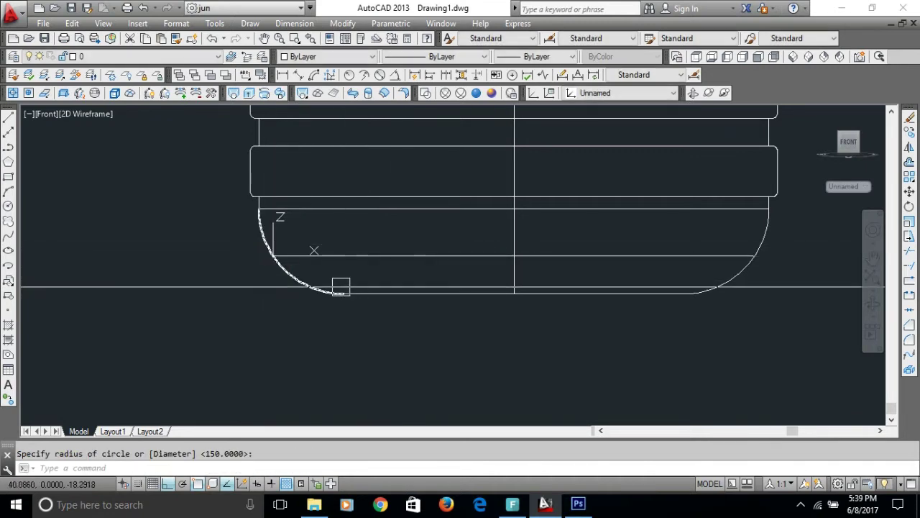
{"action": "scroll", "coordinate": [339, 285], "scroll_direction": "up", "scroll_amount": 3}
{"action": "middle_click_drag", "start_coordinate": [322, 284], "coordinate": [267, 278]}
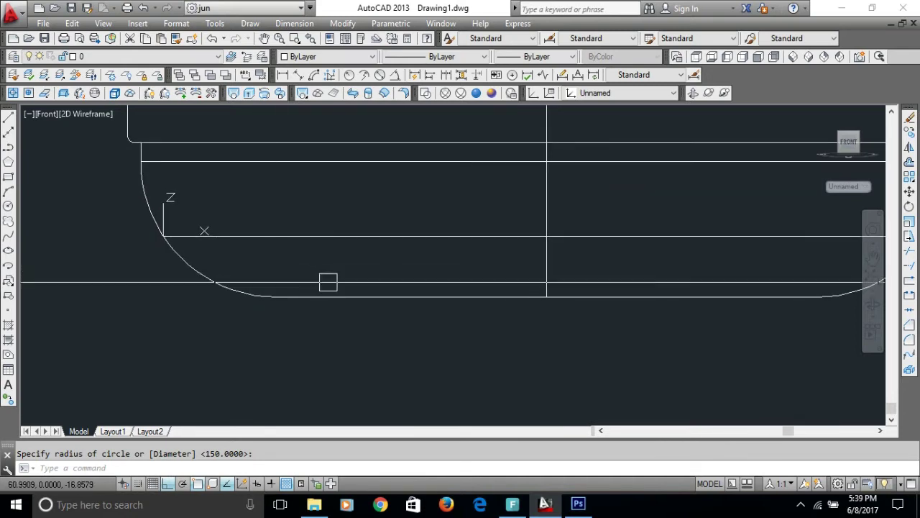
{"action": "key", "text": "Escape"}
{"action": "type", "text": "c"}
{"action": "key", "text": "Return"}
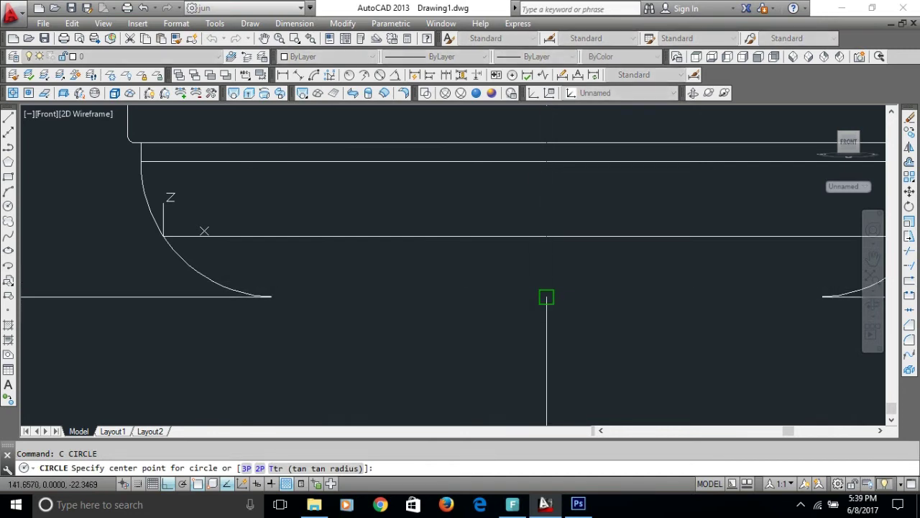
Draw a circle centred on the container's axis with its radius reaching the base arc endpoint.
{"action": "left_click", "coordinate": [546, 295]}
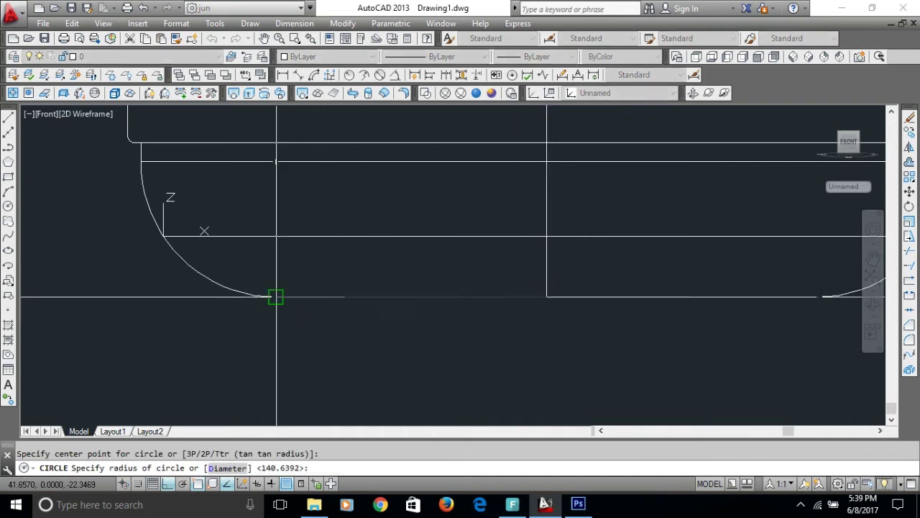
{"action": "left_click", "coordinate": [273, 296]}
{"action": "scroll", "coordinate": [362, 330], "scroll_direction": "down", "scroll_amount": 5}
{"action": "scroll", "coordinate": [347, 286], "scroll_direction": "up", "scroll_amount": 3}
{"action": "scroll", "coordinate": [324, 309], "scroll_direction": "up", "scroll_amount": 3}
{"action": "scroll", "coordinate": [293, 325], "scroll_direction": "up", "scroll_amount": 1}
{"action": "scroll", "coordinate": [306, 360], "scroll_direction": "up", "scroll_amount": 2}
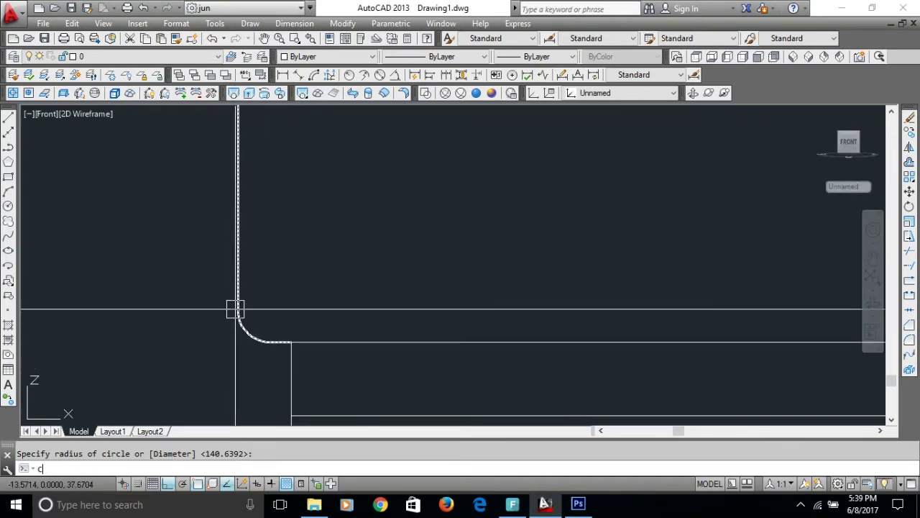
Add a 2P circle from the left rounded corner to the fillet's end point.
{"action": "key", "text": "Return"}
{"action": "type", "text": "p"}
{"action": "key", "text": "Return"}
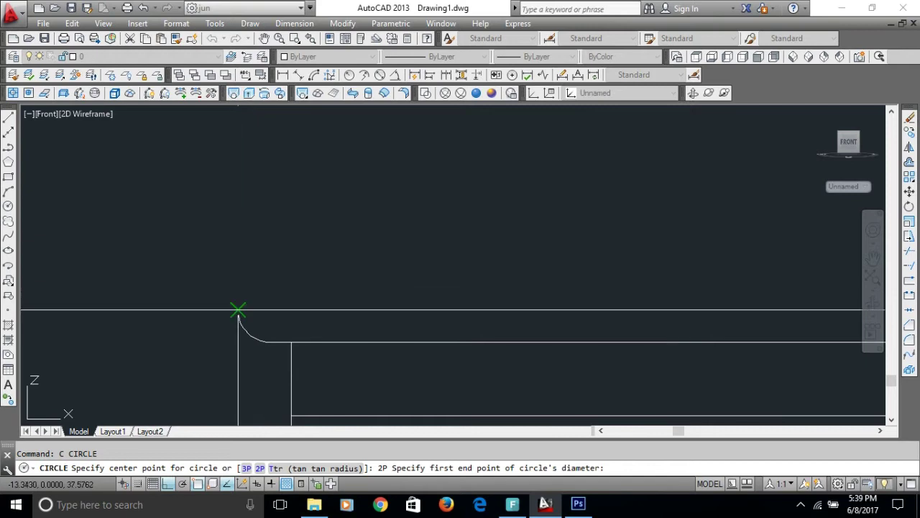
{"action": "left_click", "coordinate": [238, 309]}
{"action": "scroll", "coordinate": [238, 310], "scroll_direction": "down", "scroll_amount": 2}
{"action": "scroll", "coordinate": [670, 350], "scroll_direction": "down", "scroll_amount": 1}
{"action": "scroll", "coordinate": [528, 338], "scroll_direction": "down", "scroll_amount": 1}
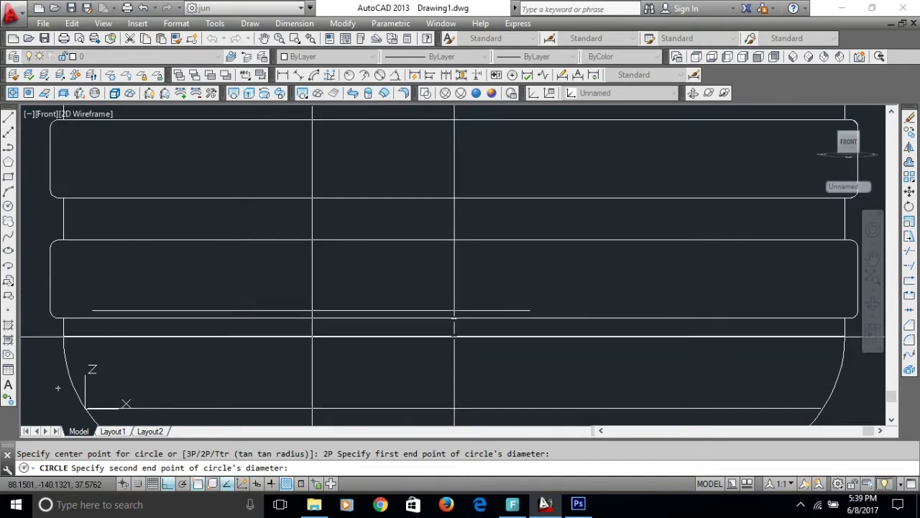
{"action": "scroll", "coordinate": [524, 340], "scroll_direction": "down", "scroll_amount": 1}
{"action": "scroll", "coordinate": [524, 339], "scroll_direction": "up", "scroll_amount": 3}
{"action": "scroll", "coordinate": [467, 273], "scroll_direction": "up", "scroll_amount": 2}
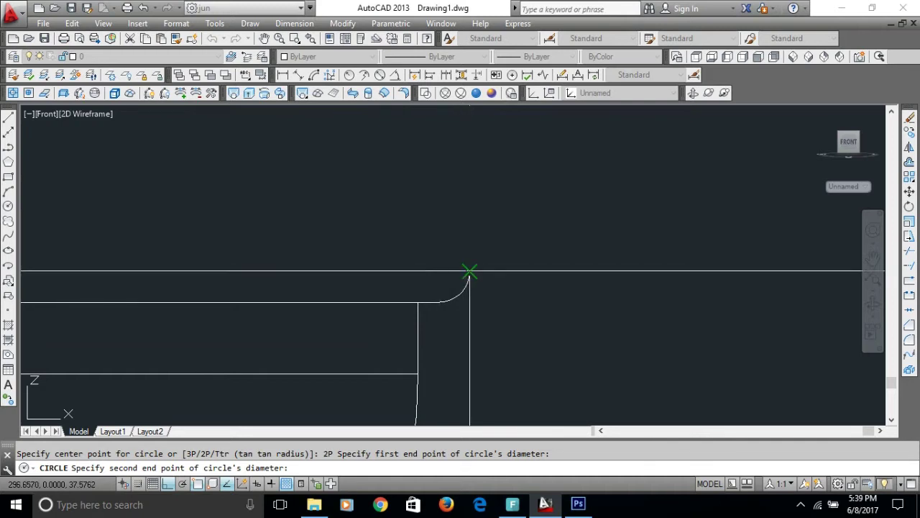
{"action": "left_click", "coordinate": [471, 272]}
{"action": "scroll", "coordinate": [561, 302], "scroll_direction": "down", "scroll_amount": 4}
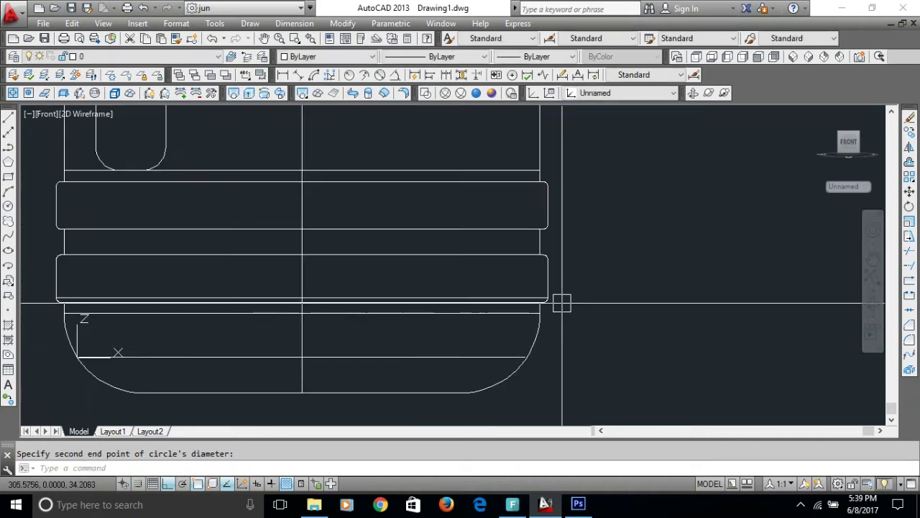
{"action": "scroll", "coordinate": [65, 283], "scroll_direction": "up", "scroll_amount": 2}
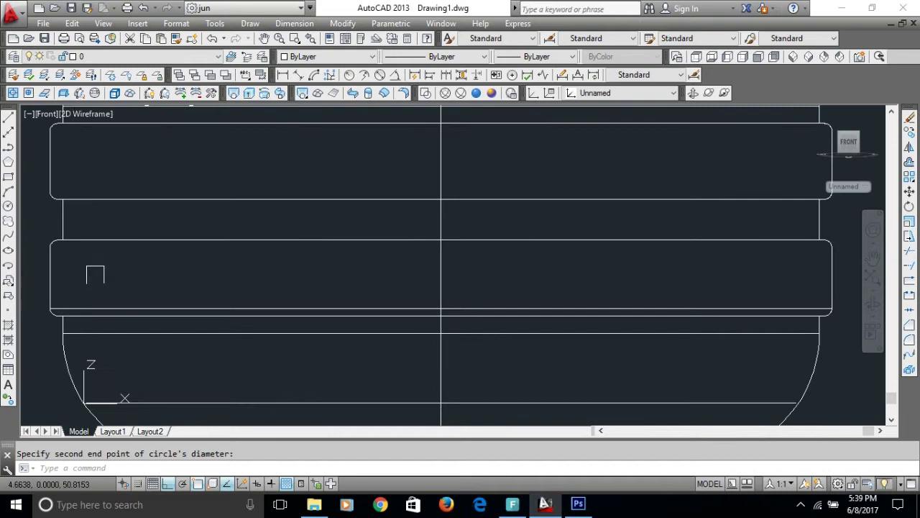
Draw a 2P circle spanning the lower ring band from its left edge to the opposite edge.
{"action": "middle_click_drag", "start_coordinate": [76, 271], "coordinate": [127, 271]}
{"action": "type", "text": "c"}
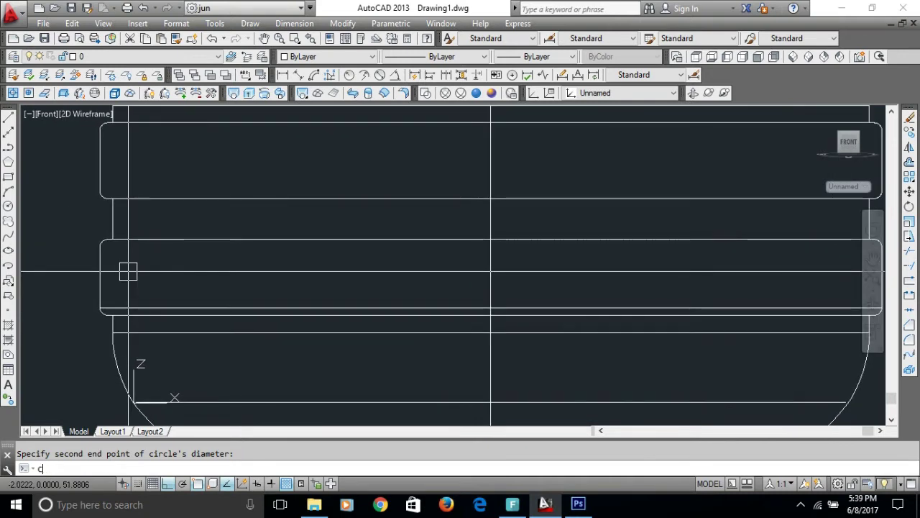
{"action": "key", "text": "Return"}
{"action": "type", "text": "2P"}
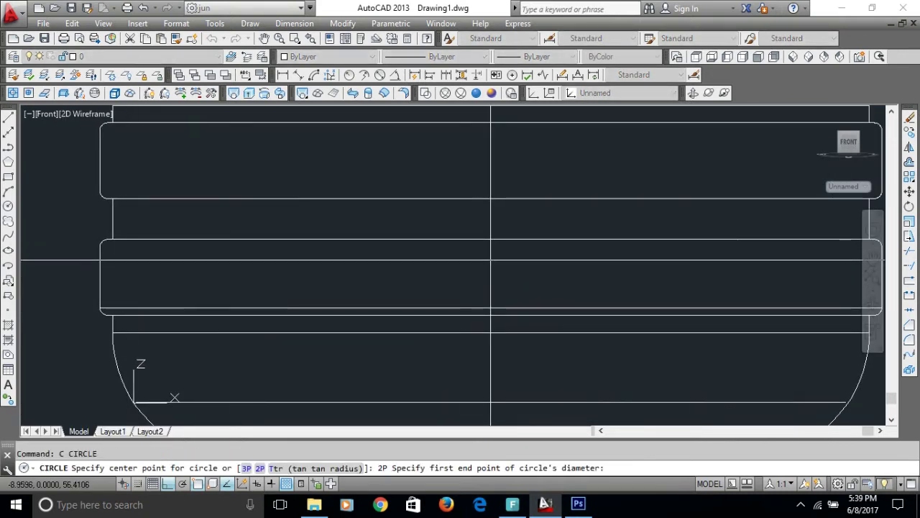
{"action": "scroll", "coordinate": [96, 252], "scroll_direction": "up", "scroll_amount": 4}
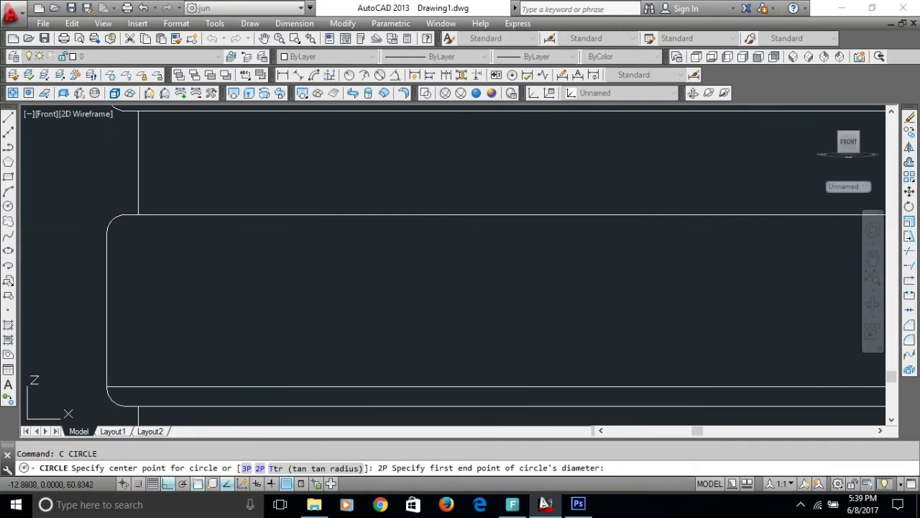
{"action": "left_click", "coordinate": [107, 230]}
{"action": "scroll", "coordinate": [530, 245], "scroll_direction": "down", "scroll_amount": 3}
{"action": "scroll", "coordinate": [443, 269], "scroll_direction": "down", "scroll_amount": 2}
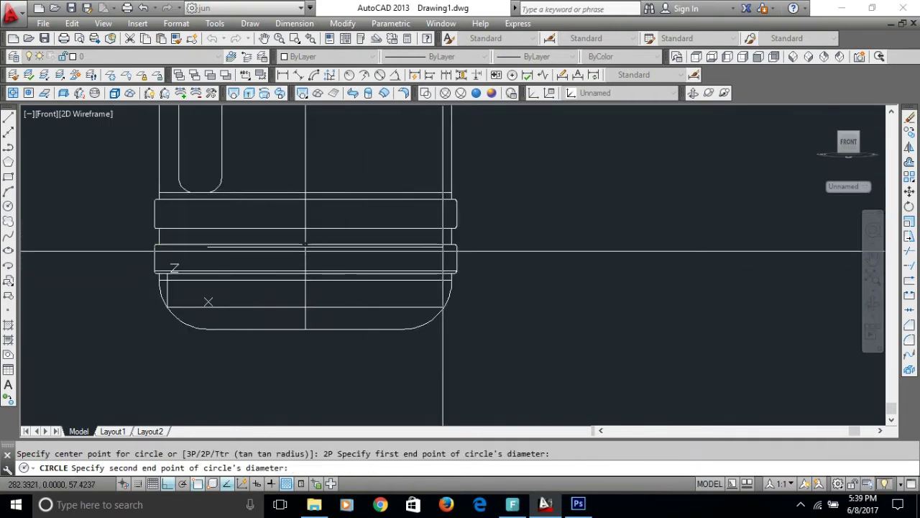
{"action": "scroll", "coordinate": [443, 251], "scroll_direction": "up", "scroll_amount": 3}
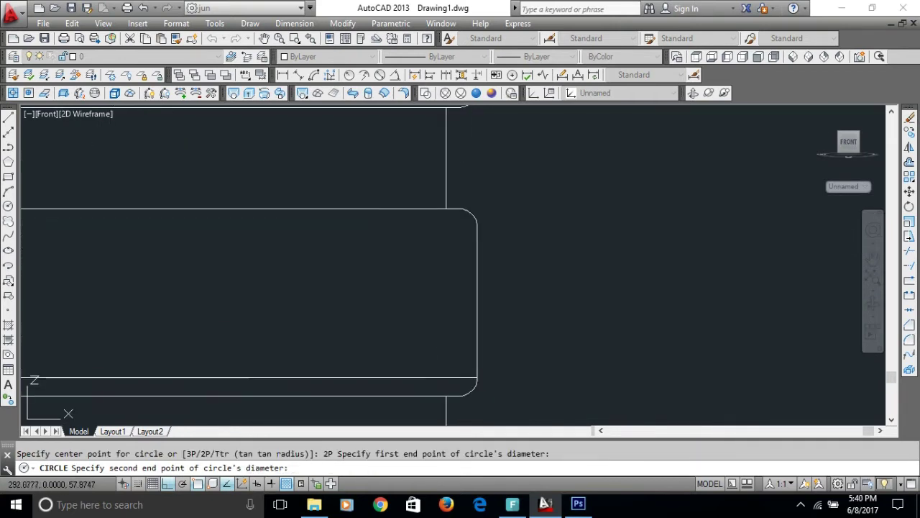
{"action": "left_click", "coordinate": [473, 224]}
{"action": "scroll", "coordinate": [468, 229], "scroll_direction": "down", "scroll_amount": 2}
{"action": "scroll", "coordinate": [465, 231], "scroll_direction": "up", "scroll_amount": 1}
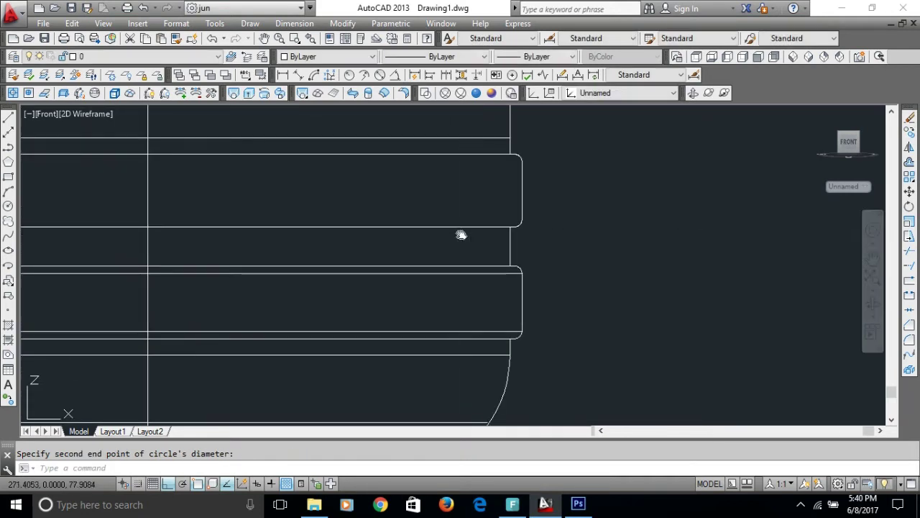
Draw a 2P circle from the band's right corner across to the container's left edge.
{"action": "middle_click_drag", "start_coordinate": [461, 235], "coordinate": [532, 248]}
{"action": "type", "text": "c"}
{"action": "key", "text": "Return"}
{"action": "type", "text": "2"}
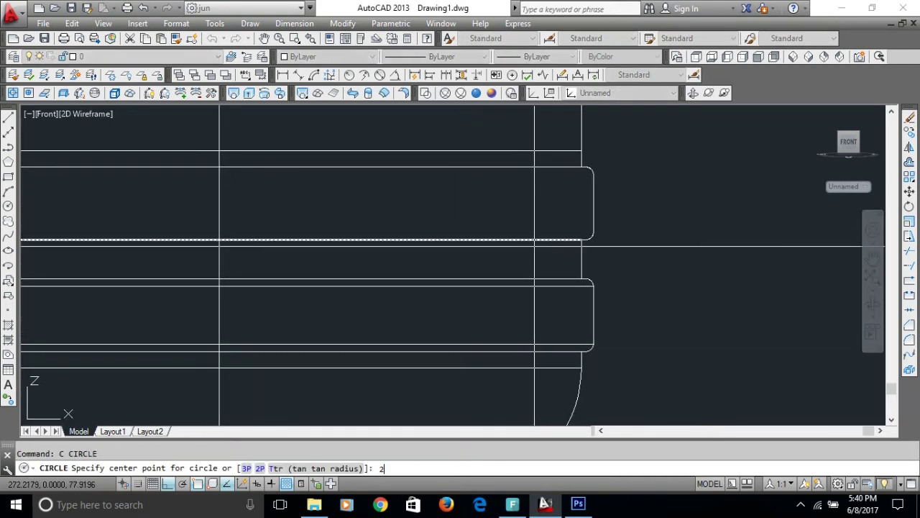
{"action": "scroll", "coordinate": [575, 216], "scroll_direction": "up", "scroll_amount": 2}
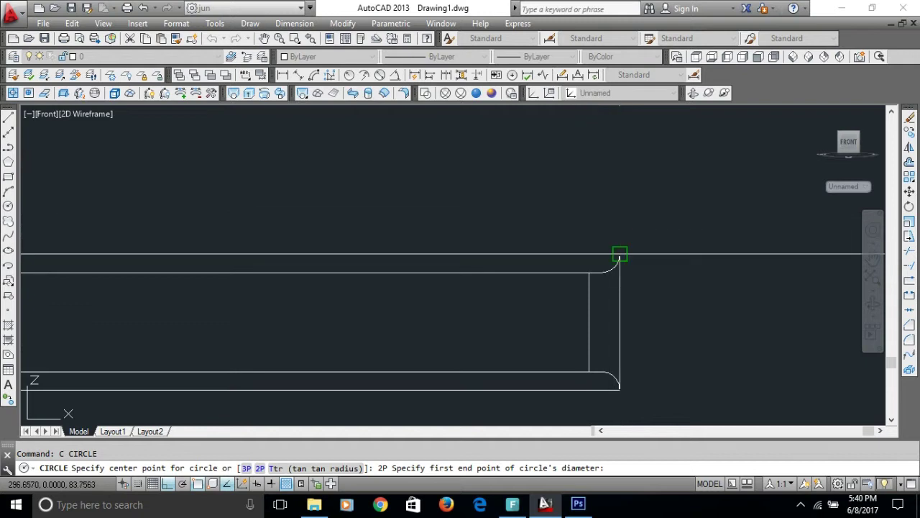
{"action": "left_click", "coordinate": [620, 253]}
{"action": "scroll", "coordinate": [546, 248], "scroll_direction": "down", "scroll_amount": 2}
{"action": "scroll", "coordinate": [330, 250], "scroll_direction": "up", "scroll_amount": 2}
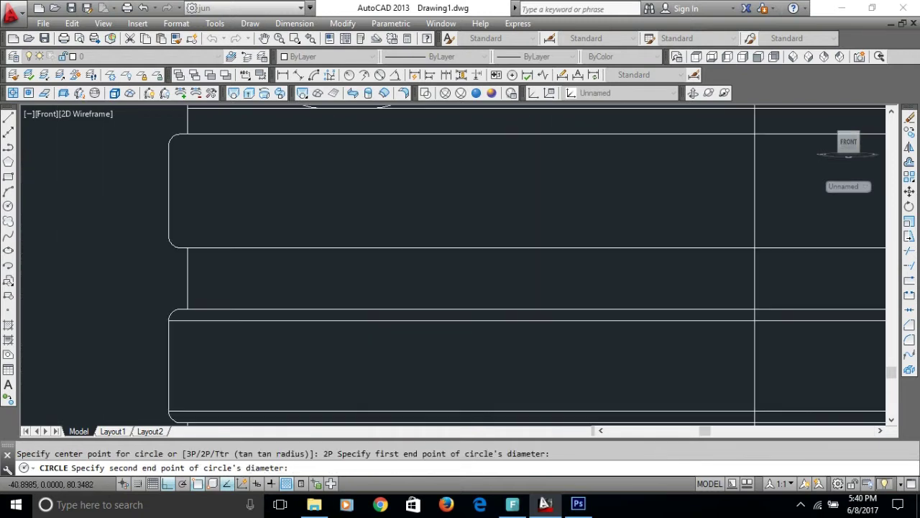
{"action": "scroll", "coordinate": [319, 241], "scroll_direction": "up", "scroll_amount": 1}
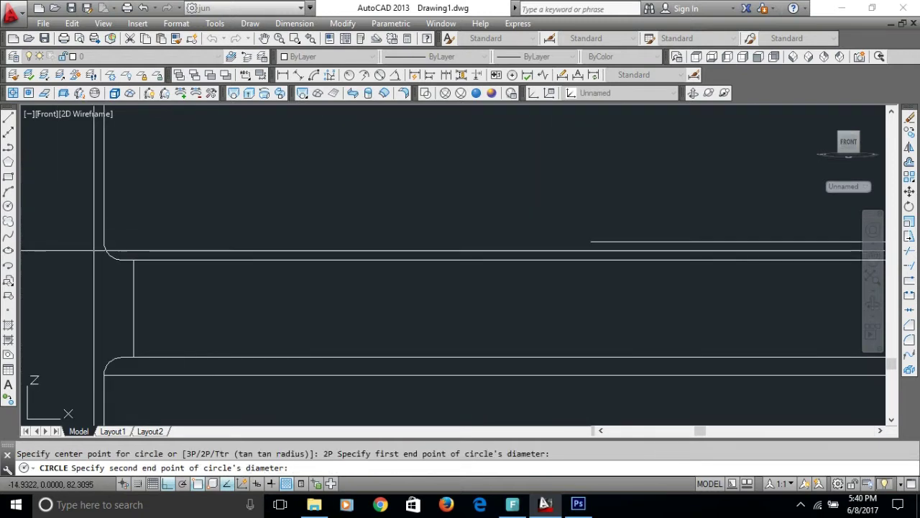
{"action": "left_click", "coordinate": [109, 242]}
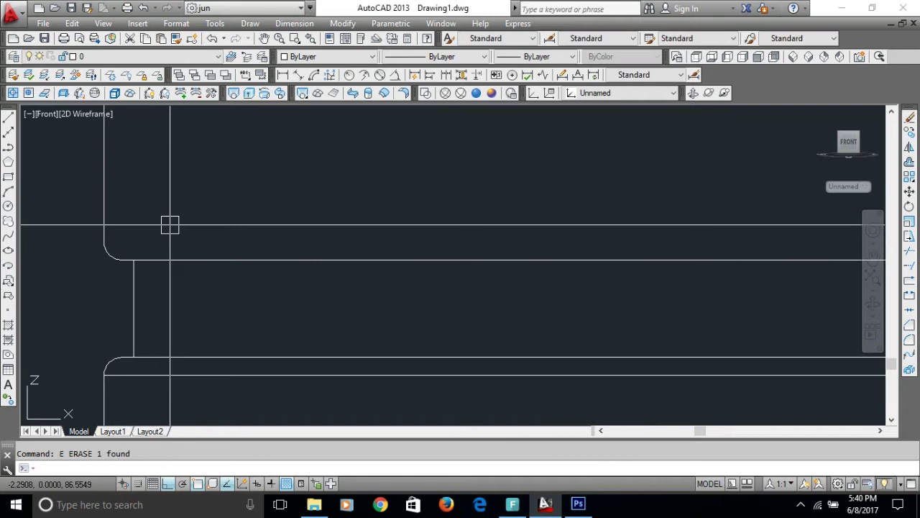
{"action": "type", "text": "c"}
Add a second 2P circle from the left edge to the opposite band corner.
{"action": "key", "text": "Return"}
{"action": "type", "text": "2"}
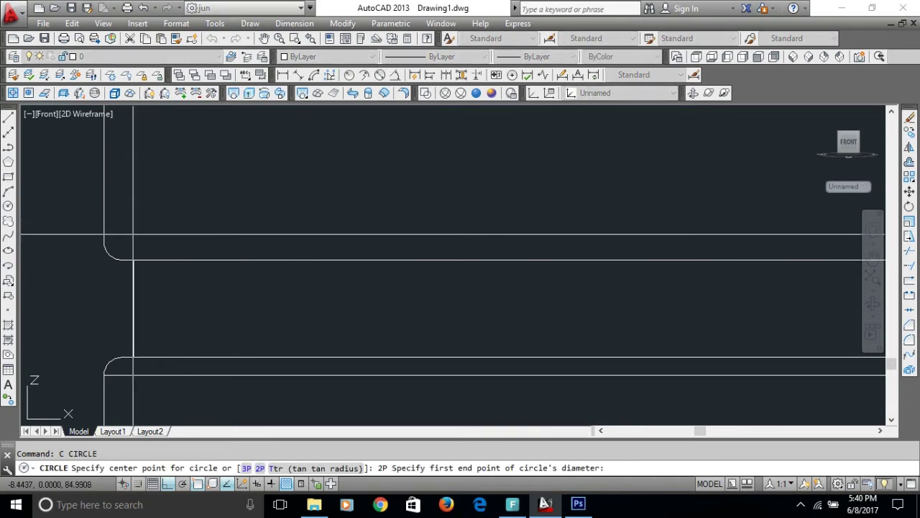
{"action": "left_click", "coordinate": [103, 241]}
{"action": "scroll", "coordinate": [267, 384], "scroll_direction": "down", "scroll_amount": 3}
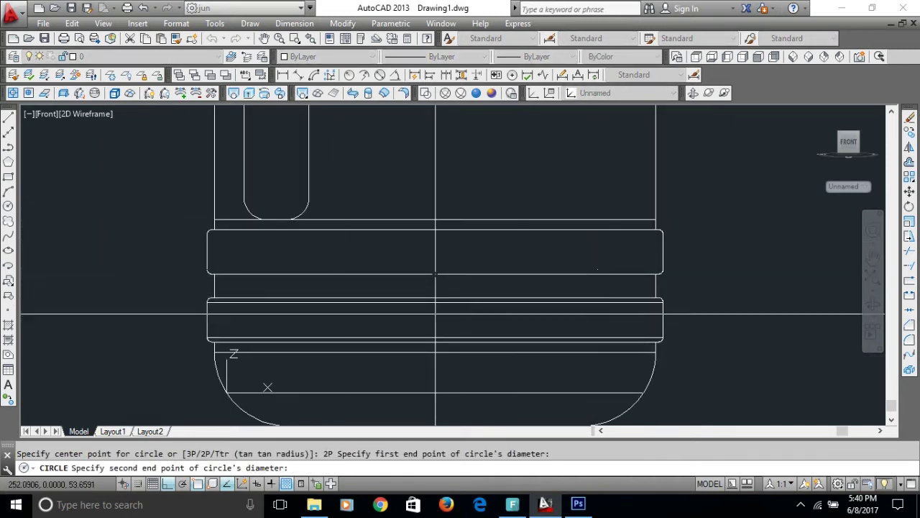
{"action": "scroll", "coordinate": [302, 273], "scroll_direction": "up", "scroll_amount": 3}
{"action": "scroll", "coordinate": [302, 274], "scroll_direction": "up", "scroll_amount": 2}
{"action": "scroll", "coordinate": [503, 259], "scroll_direction": "up", "scroll_amount": 2}
{"action": "scroll", "coordinate": [676, 253], "scroll_direction": "up", "scroll_amount": 2}
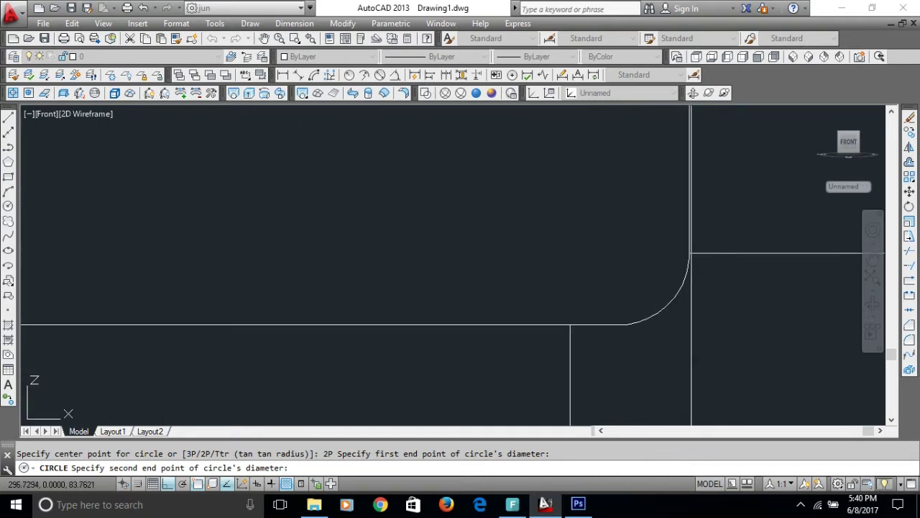
{"action": "left_click", "coordinate": [689, 253]}
{"action": "scroll", "coordinate": [689, 253], "scroll_direction": "down", "scroll_amount": 3}
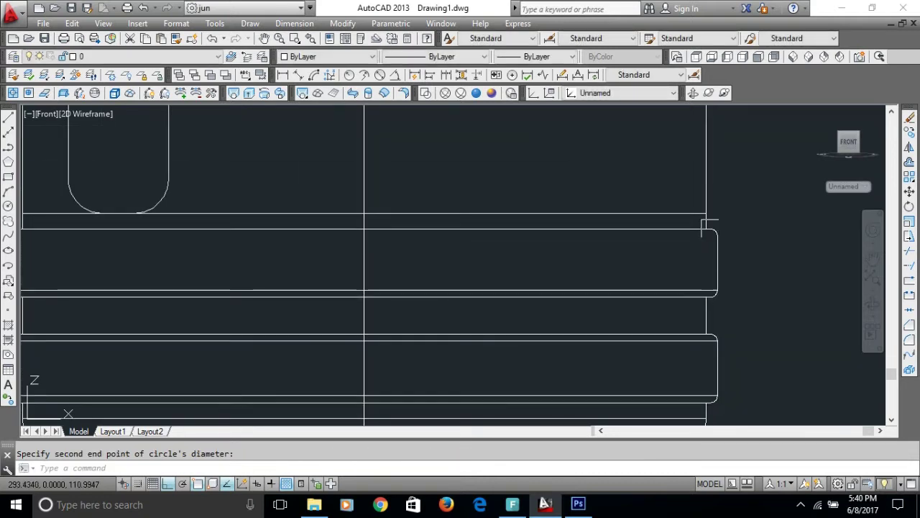
{"action": "scroll", "coordinate": [709, 224], "scroll_direction": "up", "scroll_amount": 2}
Draw a third circle across the lower band between its two rounded corners.
{"action": "key", "text": "Escape"}
{"action": "type", "text": "c"}
{"action": "key", "text": "Return"}
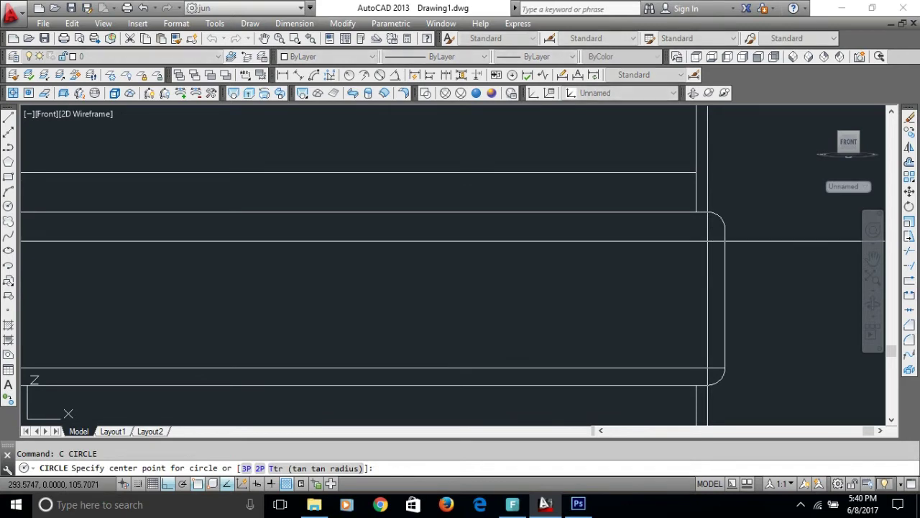
{"action": "left_click", "coordinate": [724, 228]}
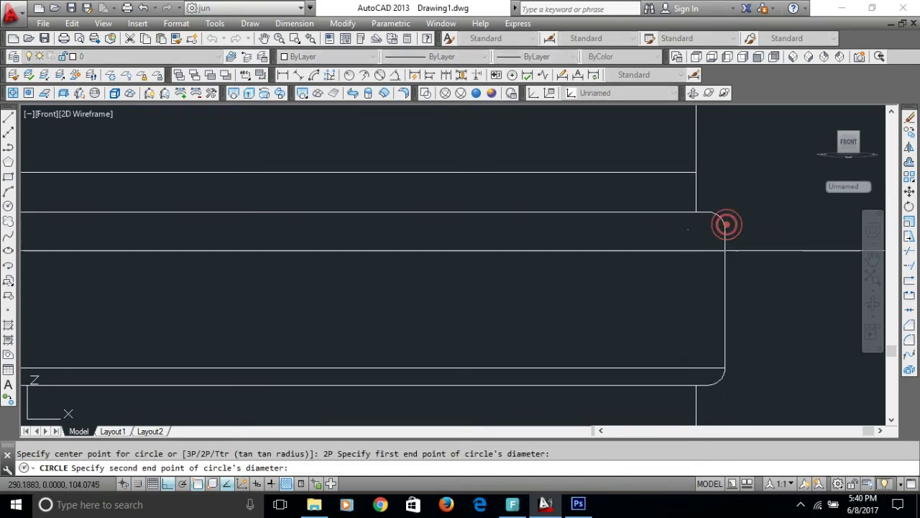
{"action": "scroll", "coordinate": [724, 229], "scroll_direction": "down", "scroll_amount": 3}
{"action": "middle_click_drag", "start_coordinate": [186, 261], "coordinate": [360, 281]}
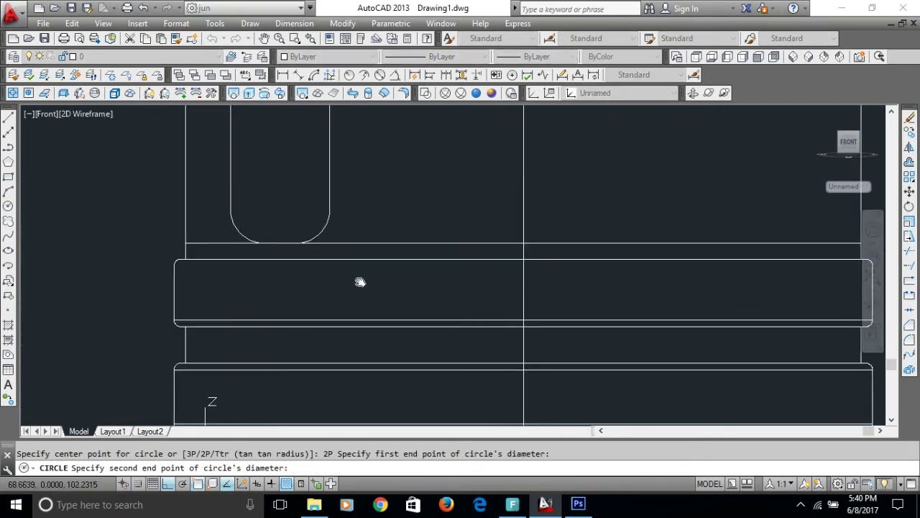
{"action": "scroll", "coordinate": [145, 296], "scroll_direction": "up", "scroll_amount": 3}
{"action": "scroll", "coordinate": [146, 296], "scroll_direction": "up", "scroll_amount": 2}
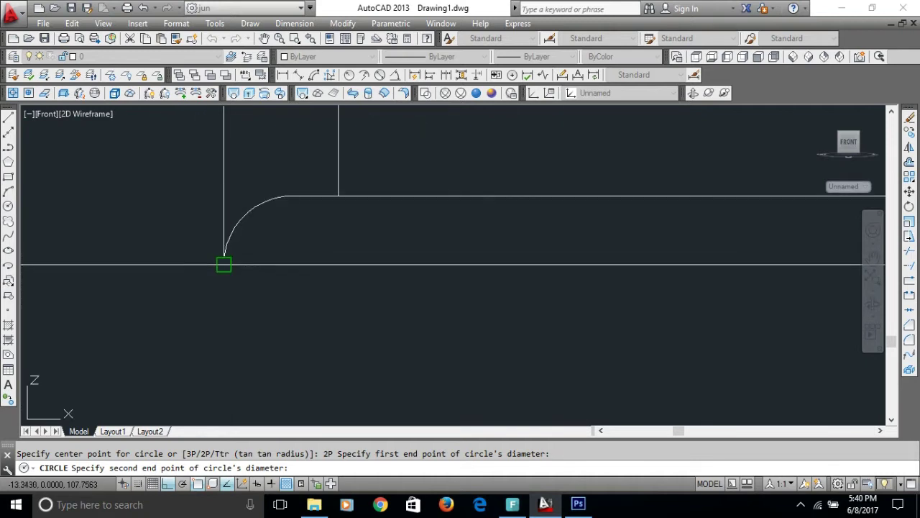
{"action": "left_click", "coordinate": [224, 265]}
{"action": "scroll", "coordinate": [267, 248], "scroll_direction": "down", "scroll_amount": 3}
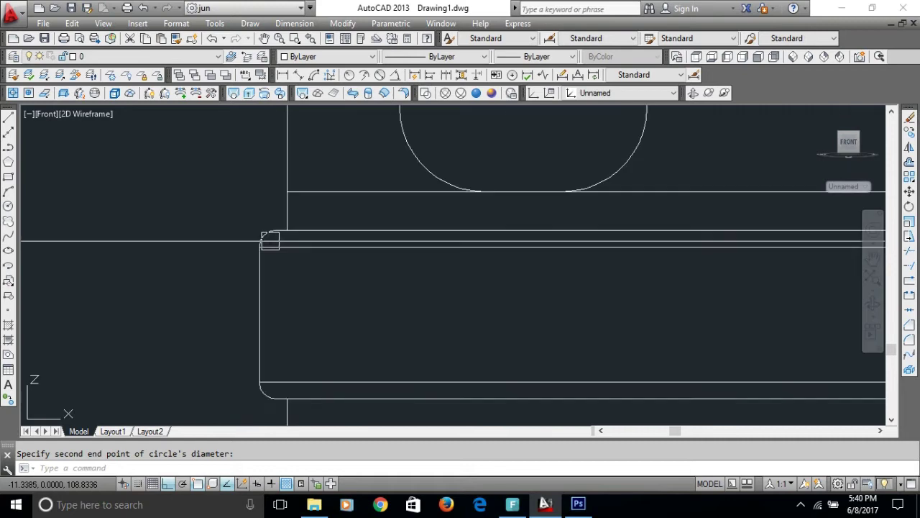
{"action": "scroll", "coordinate": [263, 372], "scroll_direction": "up", "scroll_amount": 3}
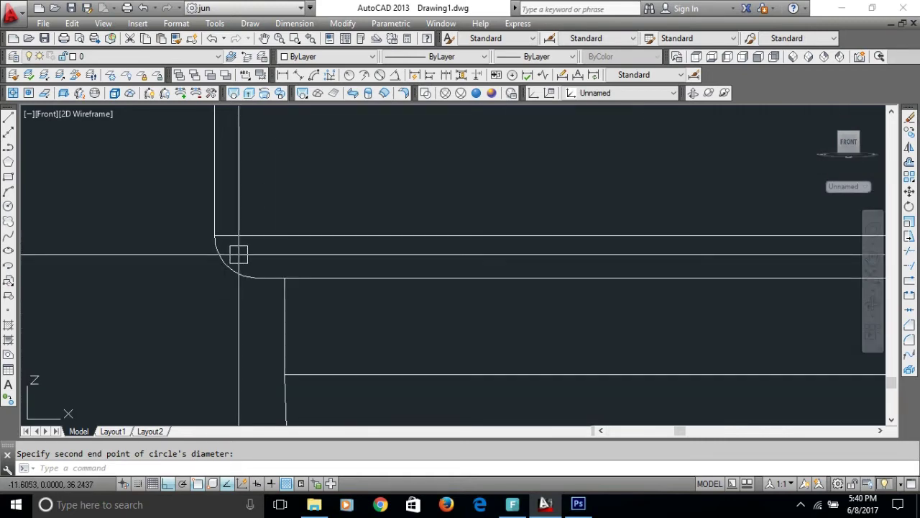
Relocate the UCS origin to the rounded band corner on the container's left outline.
{"action": "type", "text": "ucs"}
{"action": "key", "text": "Return"}
{"action": "type", "text": "M"}
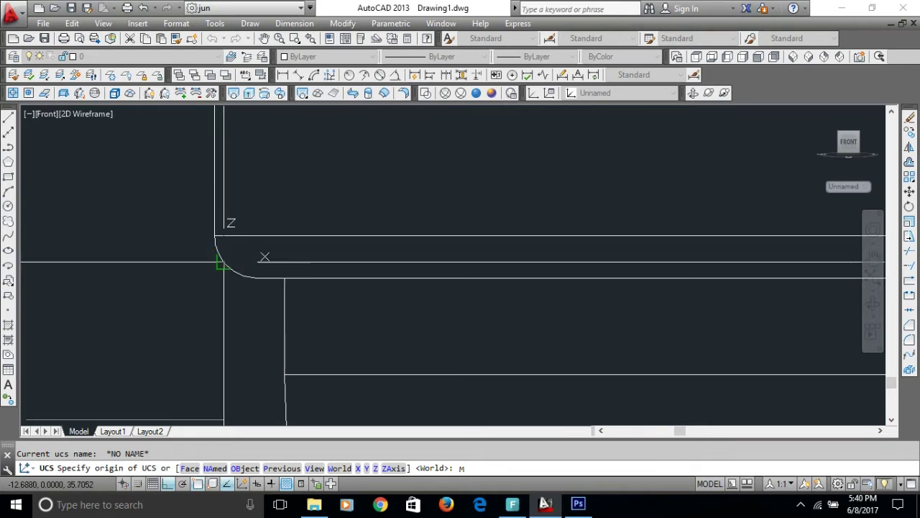
{"action": "left_click", "coordinate": [285, 279]}
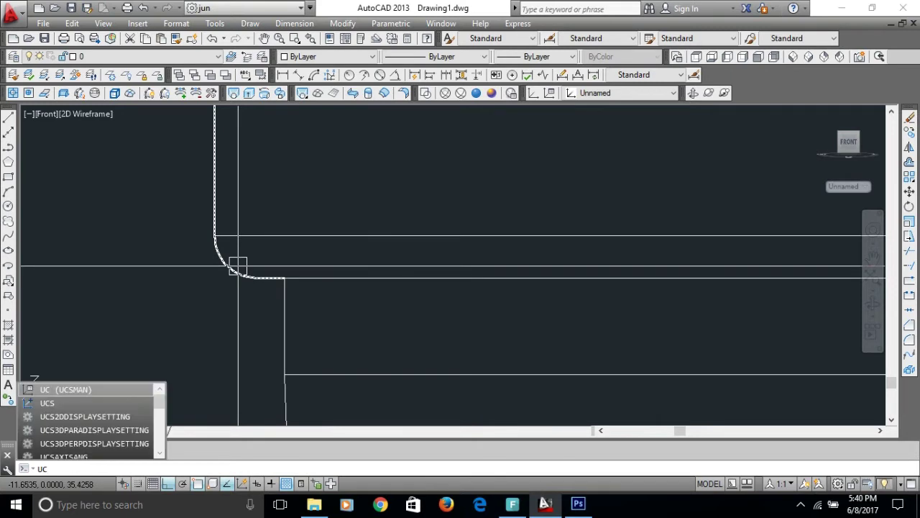
{"action": "key", "text": "Return"}
{"action": "type", "text": "m"}
{"action": "key", "text": "Return"}
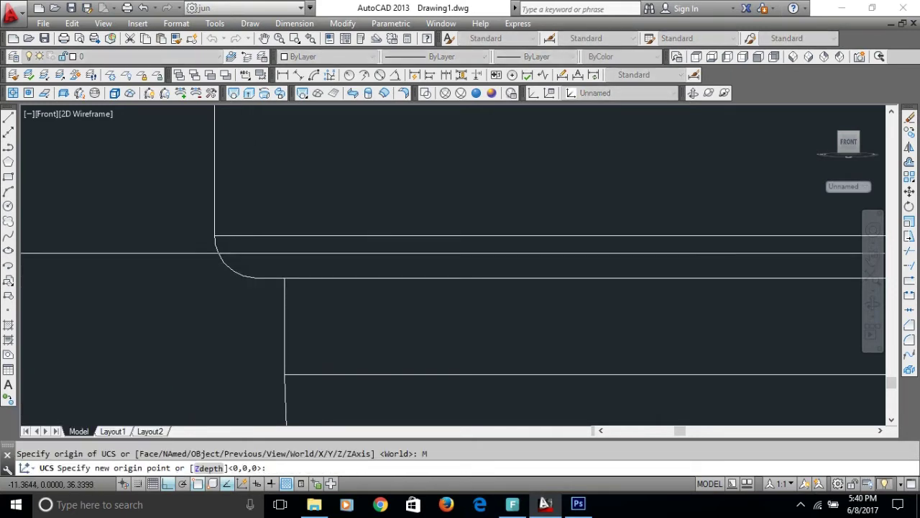
{"action": "left_click", "coordinate": [223, 262]}
{"action": "scroll", "coordinate": [224, 262], "scroll_direction": "up", "scroll_amount": 2}
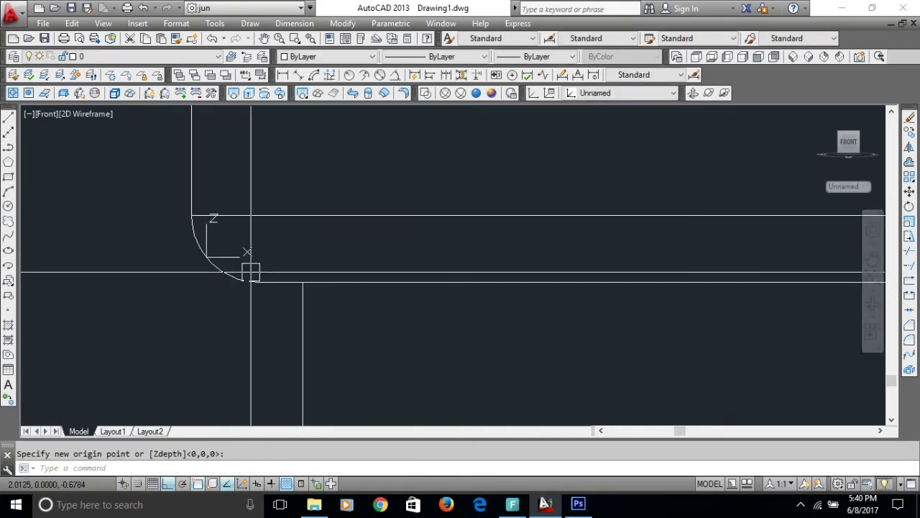
{"action": "scroll", "coordinate": [534, 321], "scroll_direction": "up", "scroll_amount": 2}
{"action": "scroll", "coordinate": [445, 314], "scroll_direction": "down", "scroll_amount": 2}
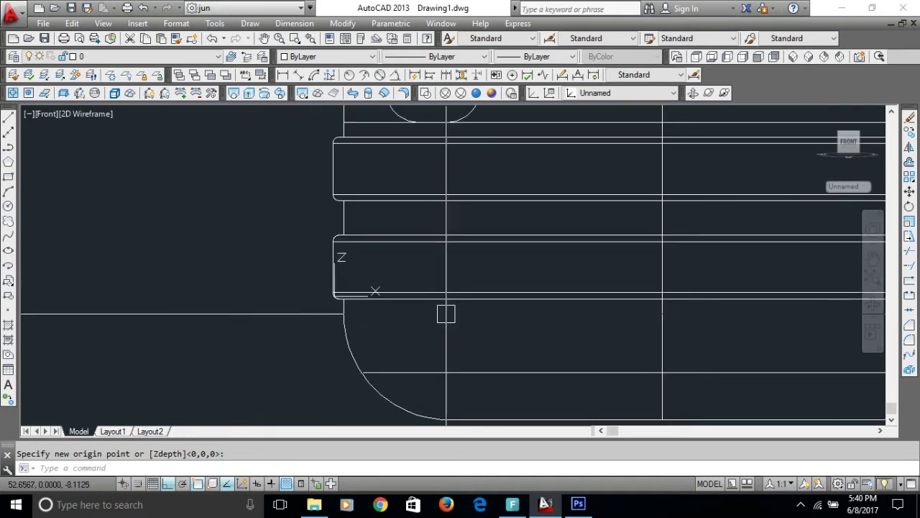
{"action": "scroll", "coordinate": [658, 301], "scroll_direction": "up", "scroll_amount": 2}
Draw an edge-on circle centred on the container's vertical axis, radius reaching the outer left wall.
{"action": "key", "text": "Escape"}
{"action": "type", "text": "c"}
{"action": "key", "text": "Return"}
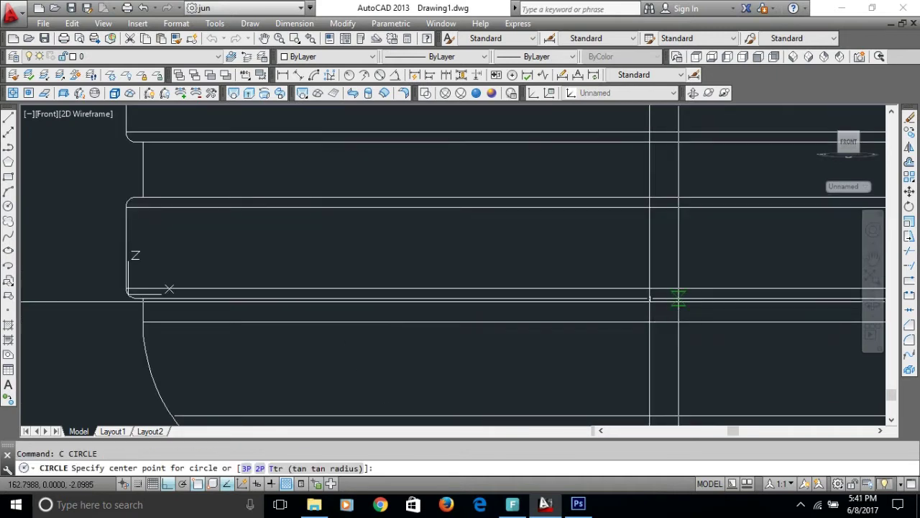
{"action": "scroll", "coordinate": [679, 300], "scroll_direction": "up", "scroll_amount": 2}
{"action": "scroll", "coordinate": [588, 286], "scroll_direction": "down", "scroll_amount": 1}
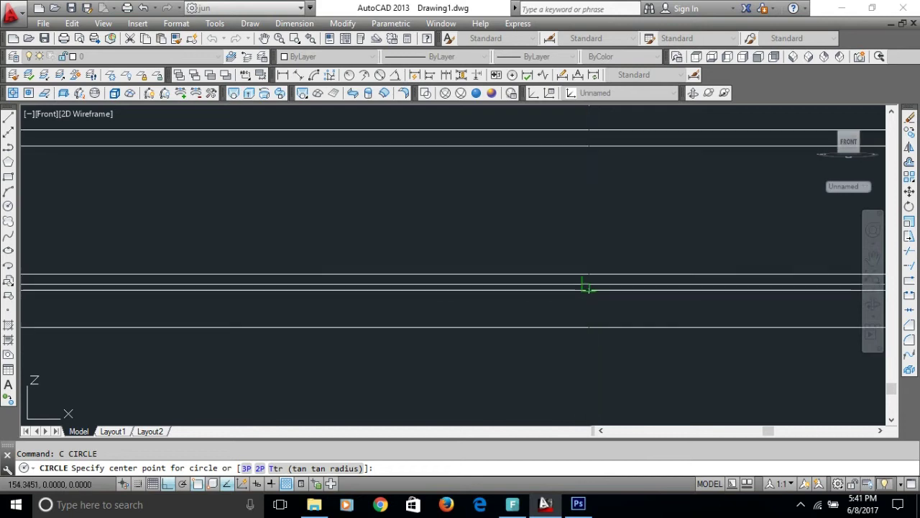
{"action": "scroll", "coordinate": [588, 286], "scroll_direction": "down", "scroll_amount": 1}
{"action": "left_click", "coordinate": [588, 286]}
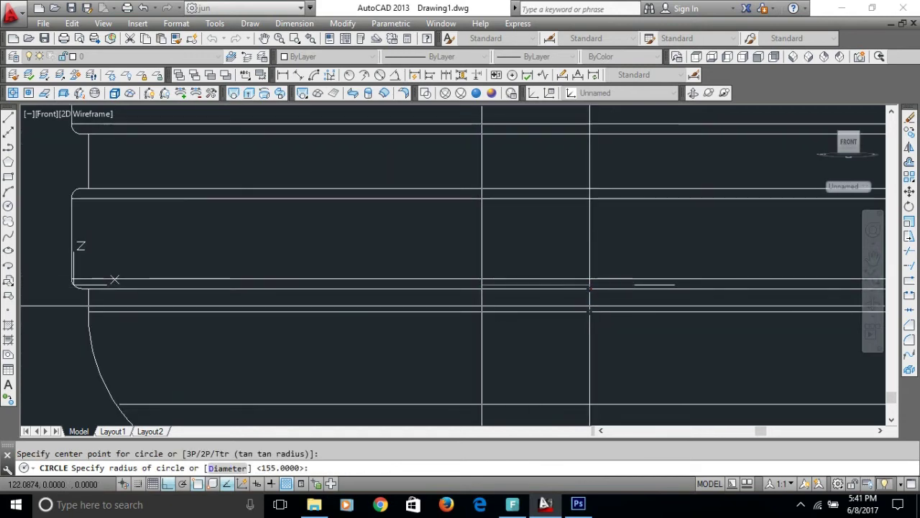
{"action": "scroll", "coordinate": [71, 291], "scroll_direction": "up", "scroll_amount": 1}
{"action": "scroll", "coordinate": [72, 291], "scroll_direction": "up", "scroll_amount": 1}
{"action": "scroll", "coordinate": [74, 293], "scroll_direction": "up", "scroll_amount": 1}
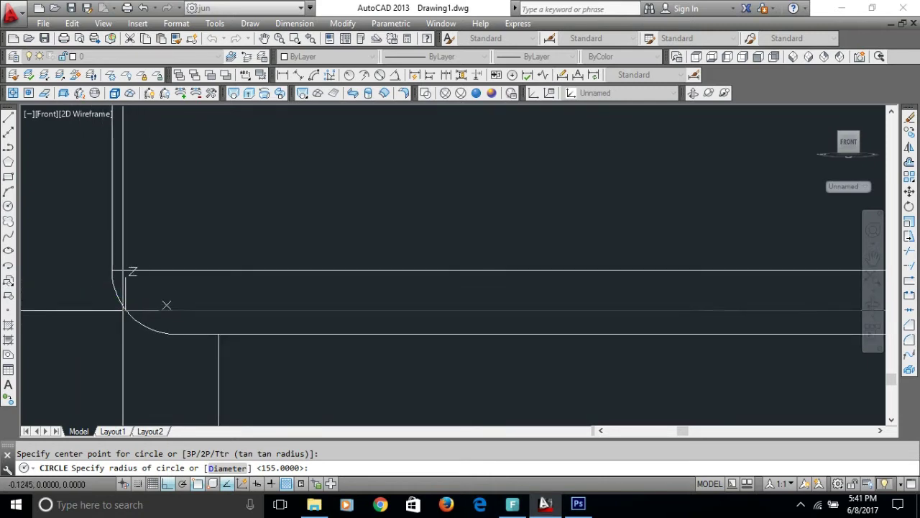
{"action": "key", "text": "Escape"}
{"action": "scroll", "coordinate": [124, 310], "scroll_direction": "down", "scroll_amount": 4}
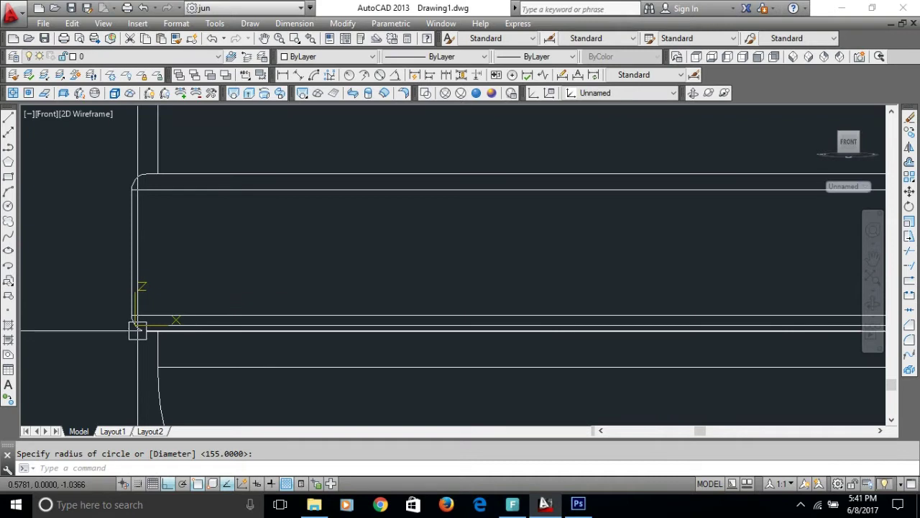
{"action": "scroll", "coordinate": [246, 173], "scroll_direction": "up", "scroll_amount": 3}
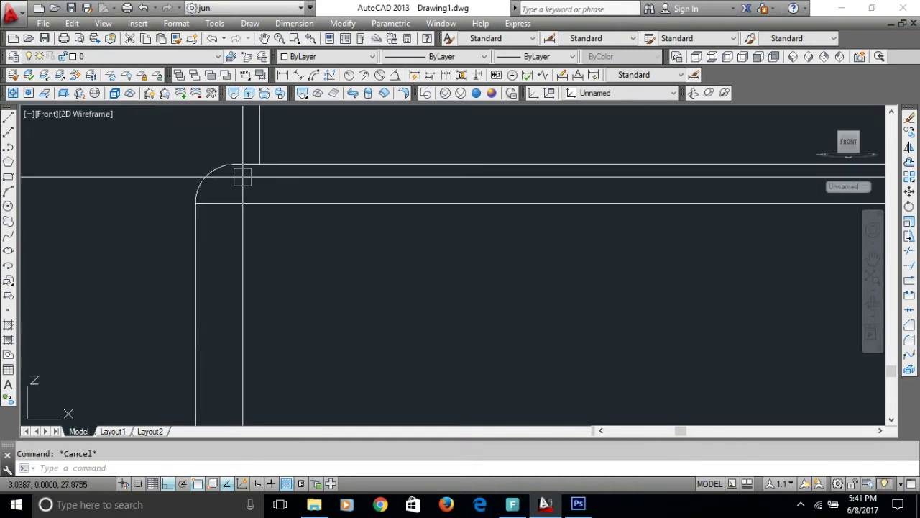
Move the UCS origin to the band's rounded corner.
{"action": "type", "text": "ucs"}
{"action": "key", "text": "Return"}
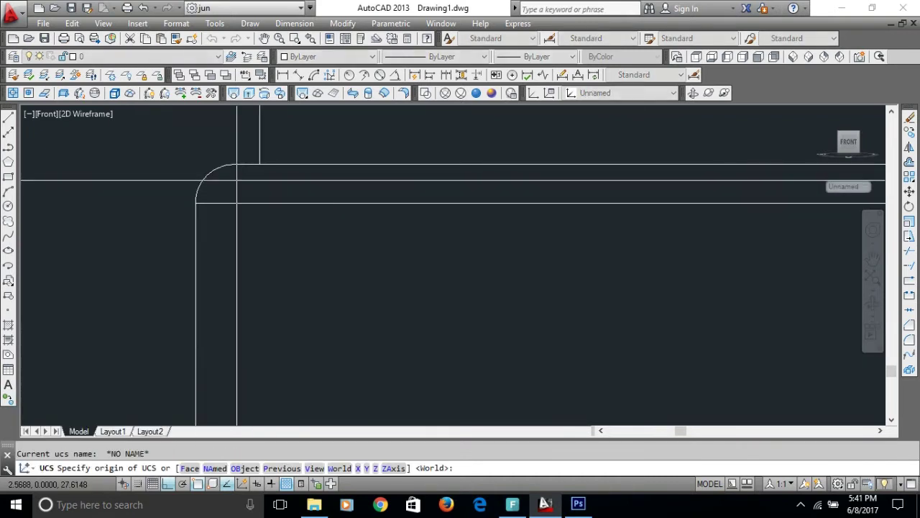
{"action": "type", "text": "m"}
{"action": "key", "text": "Return"}
{"action": "scroll", "coordinate": [193, 174], "scroll_direction": "up", "scroll_amount": 2}
{"action": "left_click", "coordinate": [196, 184]}
{"action": "scroll", "coordinate": [237, 194], "scroll_direction": "down", "scroll_amount": 3}
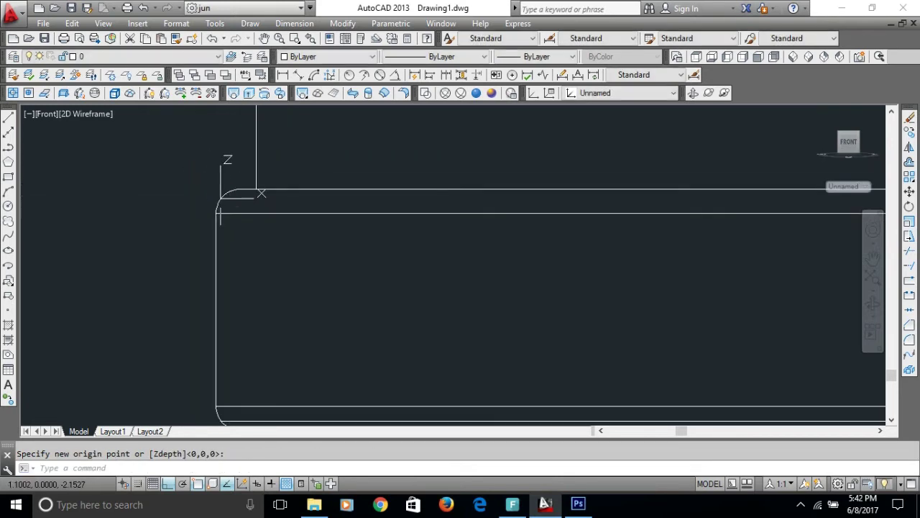
{"action": "scroll", "coordinate": [275, 207], "scroll_direction": "down", "scroll_amount": 1}
{"action": "scroll", "coordinate": [546, 218], "scroll_direction": "up", "scroll_amount": 5}
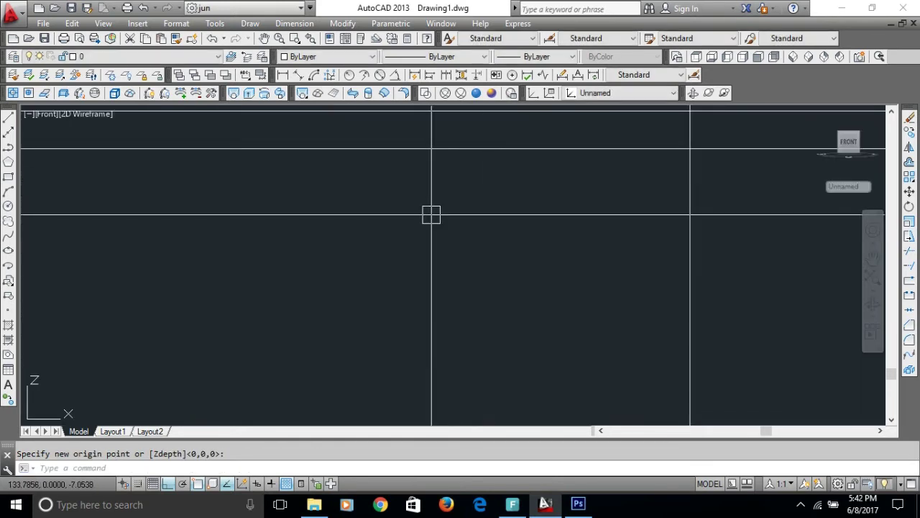
{"action": "scroll", "coordinate": [432, 214], "scroll_direction": "down", "scroll_amount": 3}
{"action": "scroll", "coordinate": [456, 256], "scroll_direction": "up", "scroll_amount": 3}
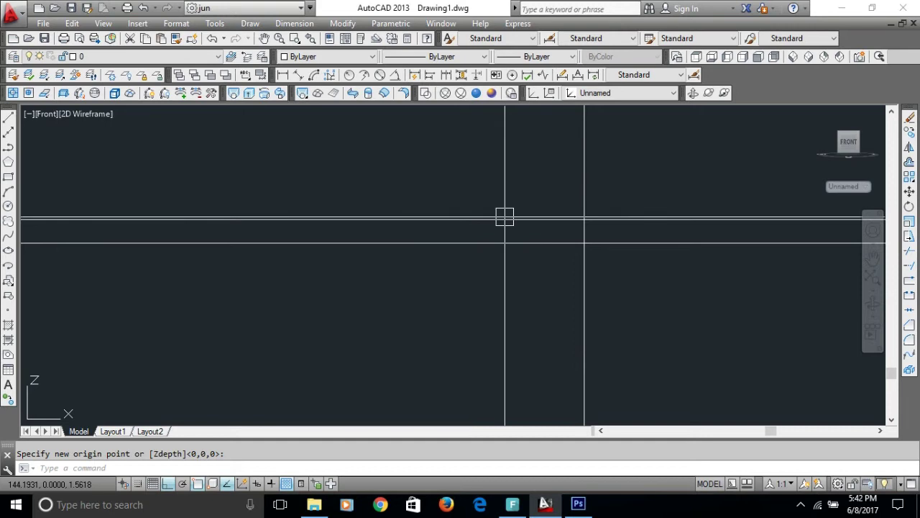
{"action": "type", "text": "c"}
Draw a cross-section circle centred on the axis, its radius snapped to the corner.
{"action": "key", "text": "Return"}
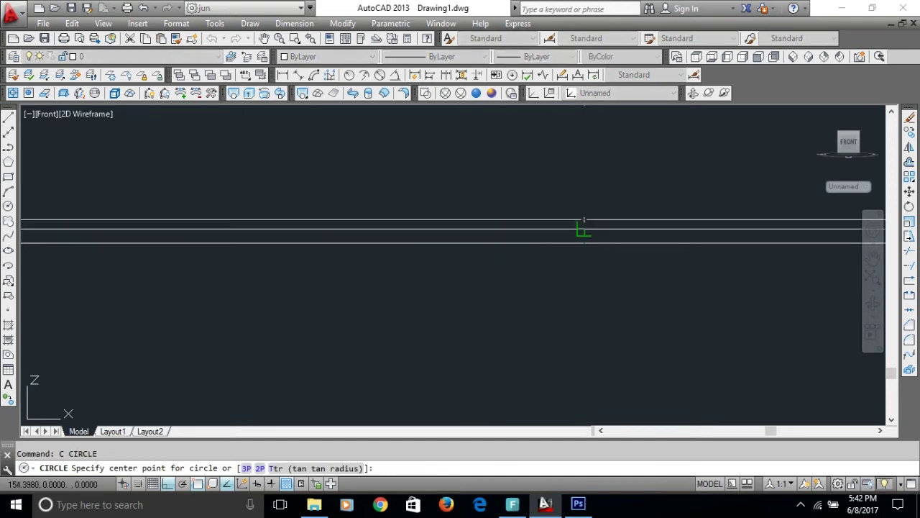
{"action": "left_click", "coordinate": [584, 229]}
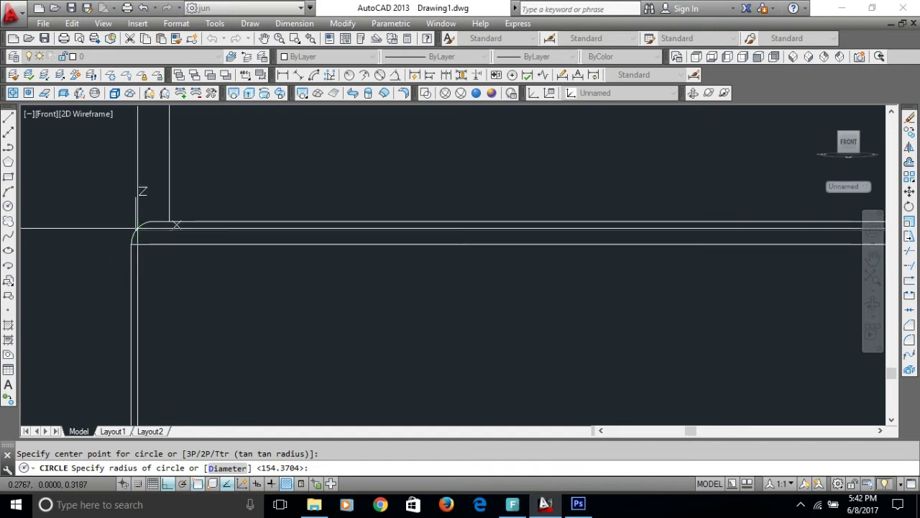
{"action": "scroll", "coordinate": [133, 232], "scroll_direction": "up", "scroll_amount": 3}
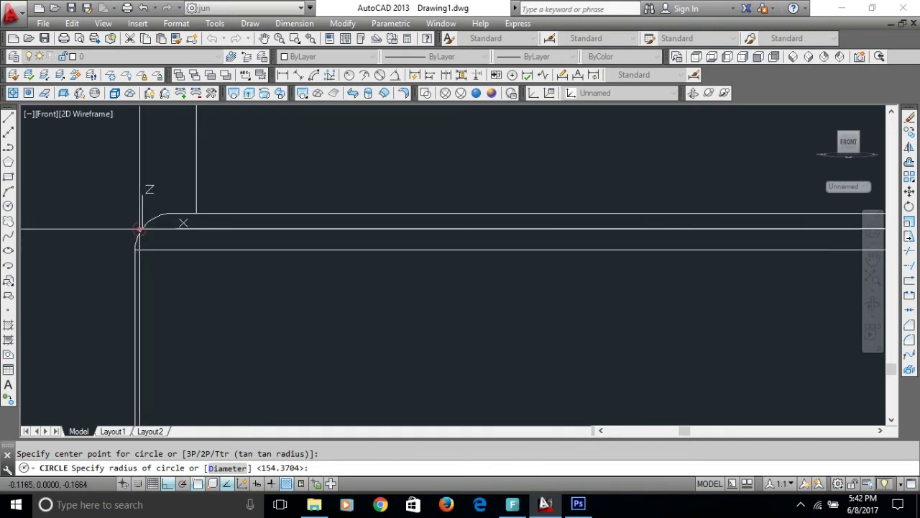
{"action": "scroll", "coordinate": [146, 247], "scroll_direction": "down", "scroll_amount": 5}
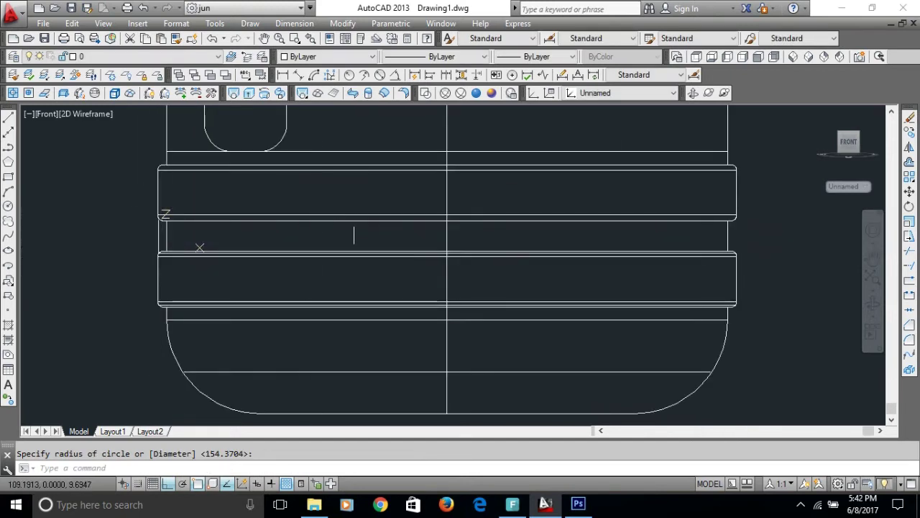
{"action": "scroll", "coordinate": [425, 270], "scroll_direction": "up", "scroll_amount": 3}
{"action": "scroll", "coordinate": [427, 270], "scroll_direction": "down", "scroll_amount": 3}
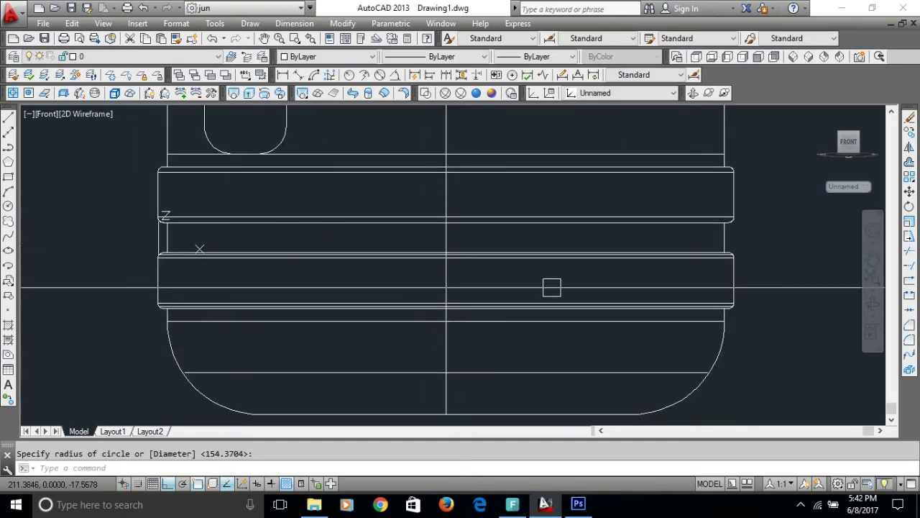
{"action": "scroll", "coordinate": [727, 266], "scroll_direction": "up", "scroll_amount": 3}
{"action": "scroll", "coordinate": [668, 269], "scroll_direction": "up", "scroll_amount": 2}
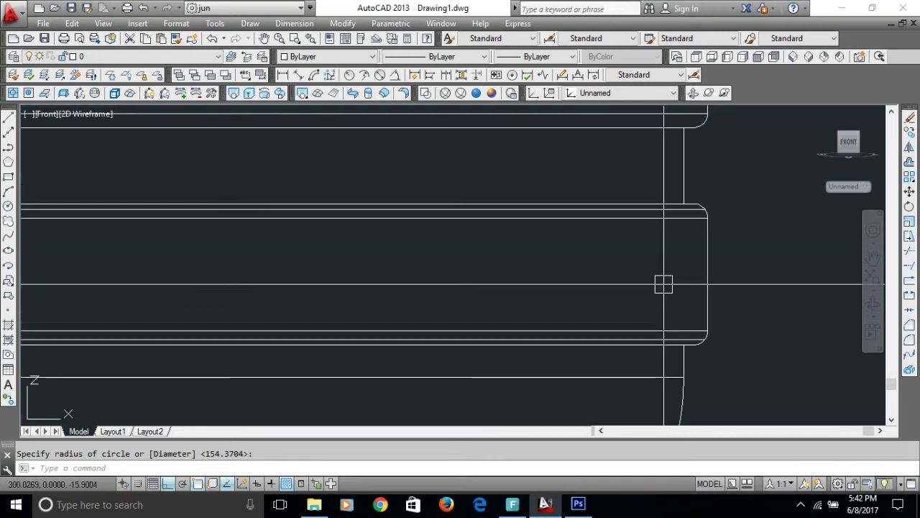
Copy the band's middle cross-section line a short distance to the side.
{"action": "type", "text": "co"}
{"action": "key", "text": "Return"}
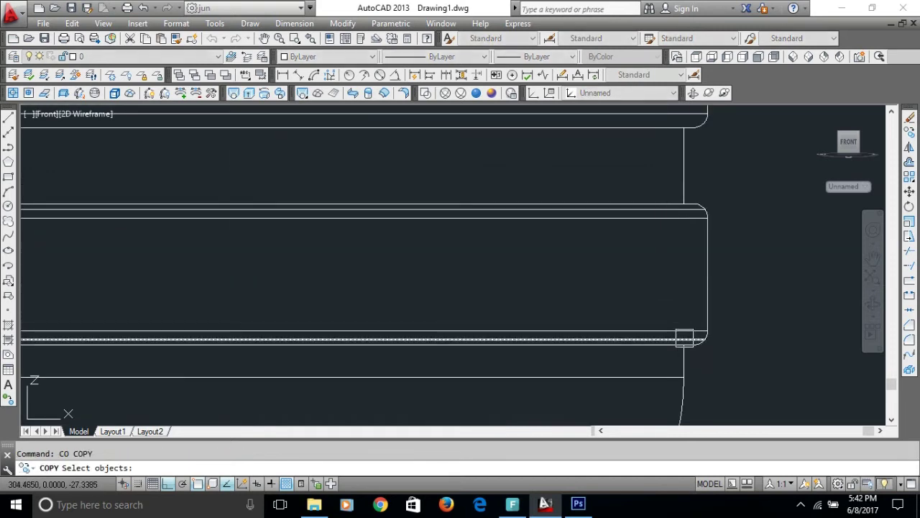
{"action": "scroll", "coordinate": [683, 339], "scroll_direction": "up", "scroll_amount": 2}
{"action": "scroll", "coordinate": [679, 330], "scroll_direction": "down", "scroll_amount": 2}
{"action": "scroll", "coordinate": [674, 259], "scroll_direction": "up", "scroll_amount": 2}
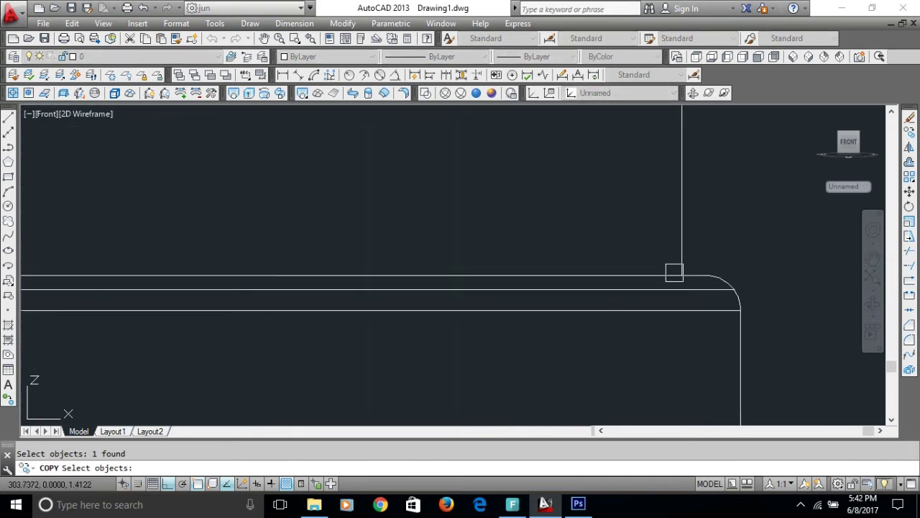
{"action": "left_click", "coordinate": [688, 288]}
{"action": "scroll", "coordinate": [677, 263], "scroll_direction": "down", "scroll_amount": 2}
{"action": "key", "text": "Return"}
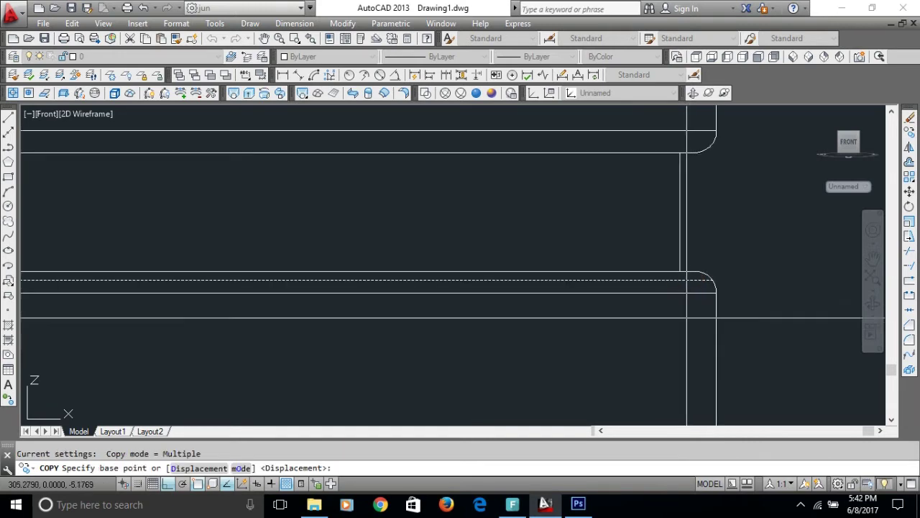
{"action": "scroll", "coordinate": [694, 324], "scroll_direction": "down", "scroll_amount": 2}
{"action": "left_click", "coordinate": [697, 339]}
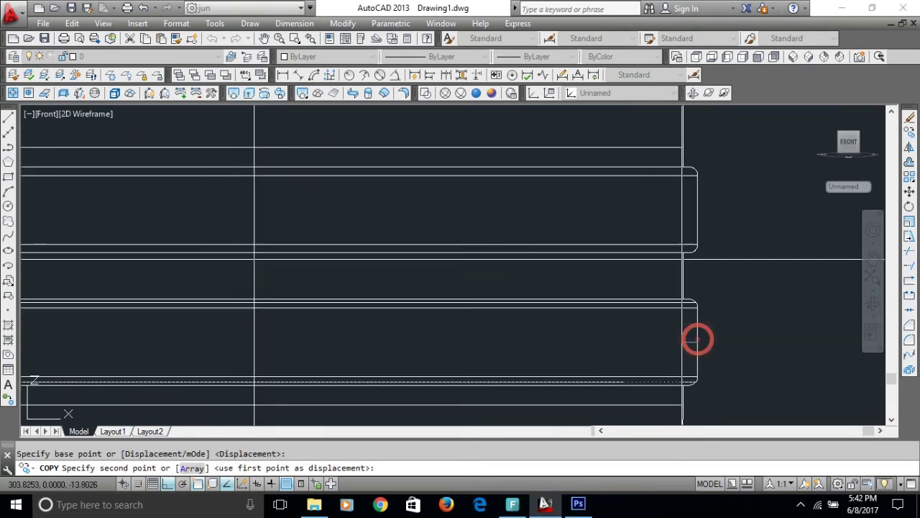
{"action": "left_click", "coordinate": [698, 210]}
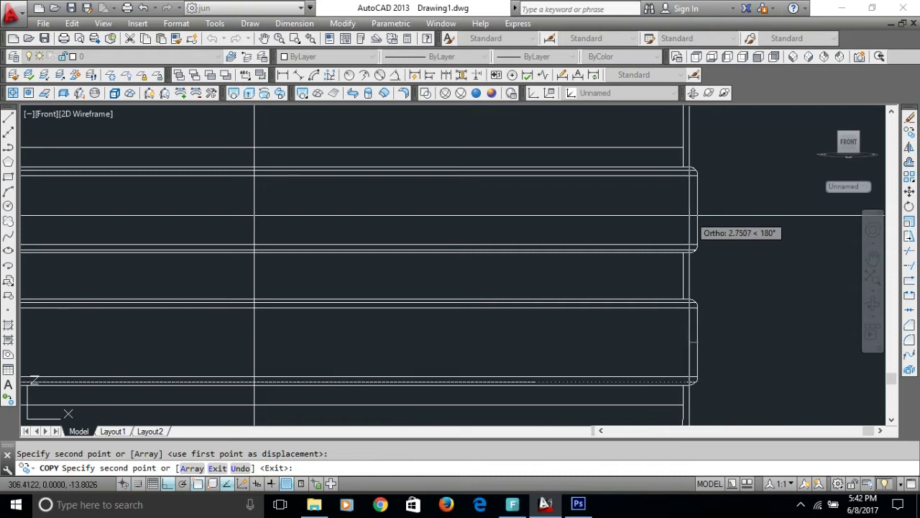
{"action": "key", "text": "Escape"}
Pan to bring the upper section with the handle slot into view.
{"action": "scroll", "coordinate": [633, 216], "scroll_direction": "down", "scroll_amount": 3}
{"action": "mouse_move", "coordinate": [489, 212]}
{"action": "middle_mouse_down"}
{"action": "mouse_move", "coordinate": [506, 264]}
{"action": "mouse_move", "coordinate": [526, 286]}
{"action": "middle_mouse_up"}
{"action": "middle_click_drag", "start_coordinate": [510, 220], "coordinate": [507, 275]}
Draw an axis-centred circle at the handle-slot height, radius reaching the upper section's wall.
{"action": "scroll", "coordinate": [509, 270], "scroll_direction": "up", "scroll_amount": 2}
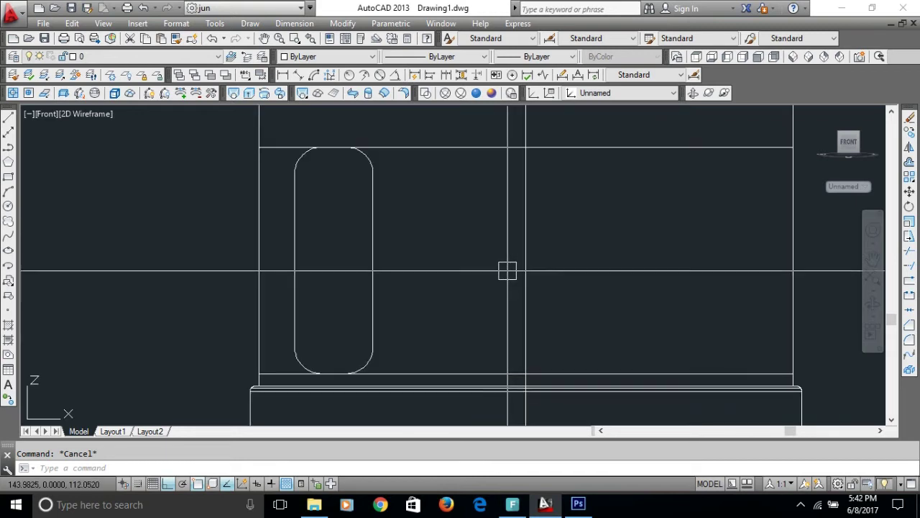
{"action": "type", "text": "c"}
{"action": "key", "text": "Return"}
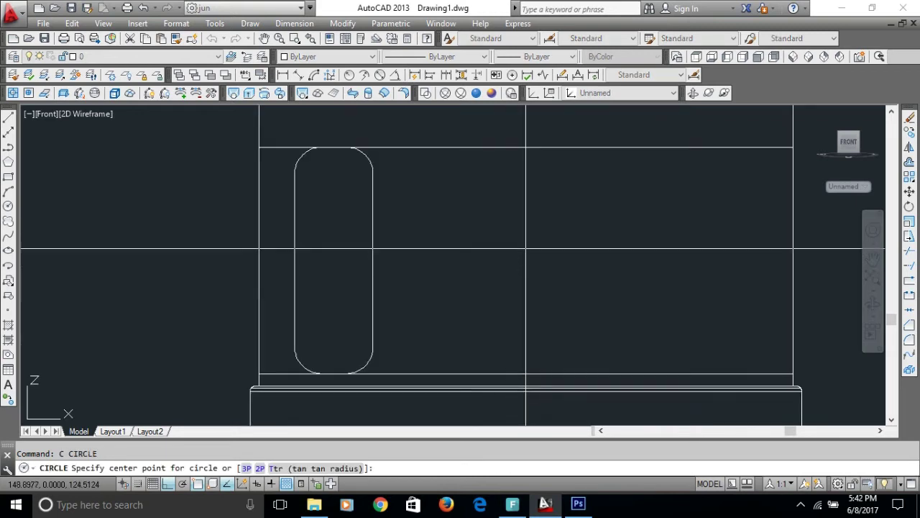
{"action": "left_click", "coordinate": [525, 265]}
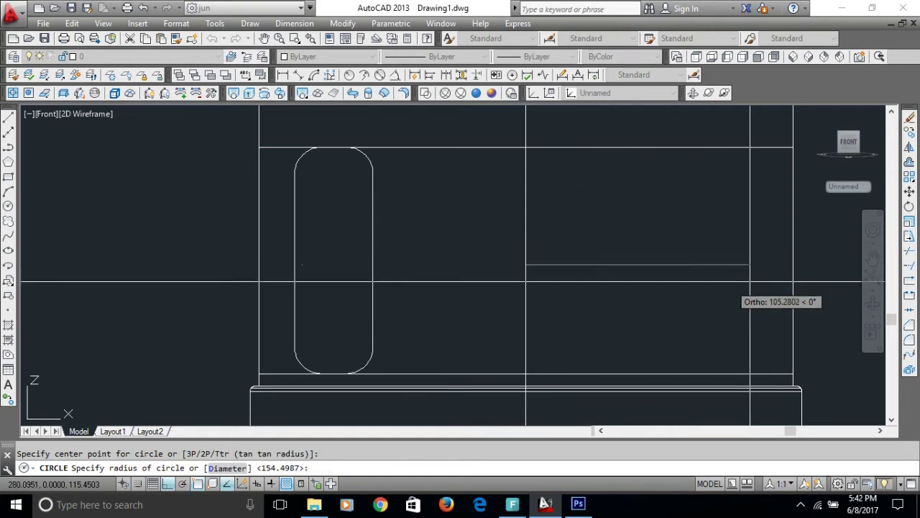
{"action": "left_click", "coordinate": [791, 266]}
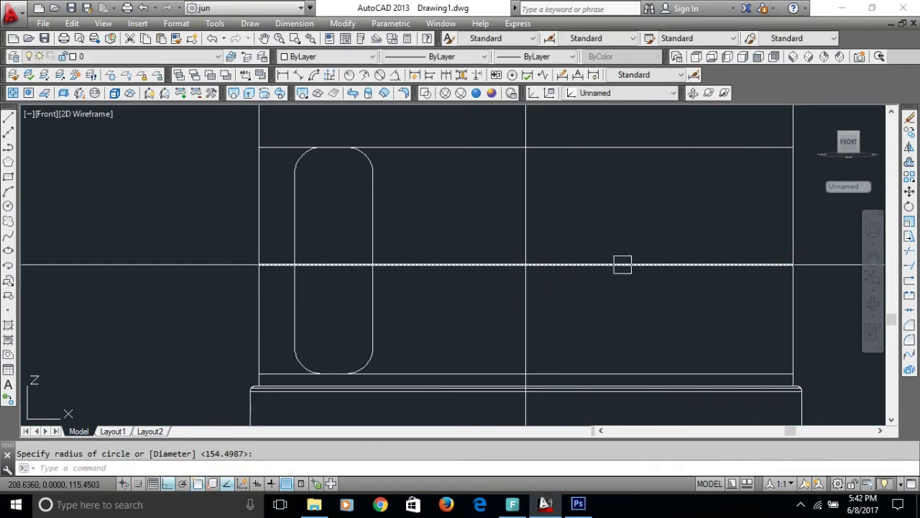
{"action": "scroll", "coordinate": [592, 240], "scroll_direction": "down", "scroll_amount": 2}
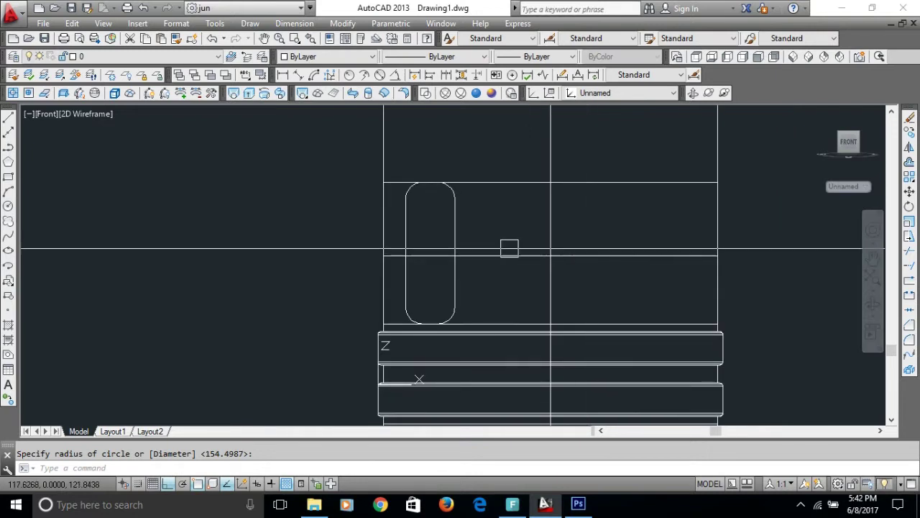
{"action": "scroll", "coordinate": [489, 262], "scroll_direction": "up", "scroll_amount": 4}
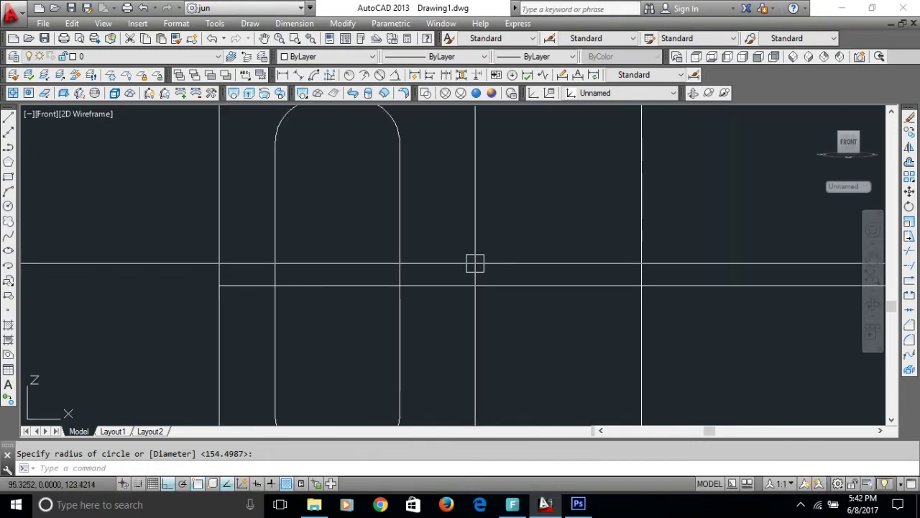
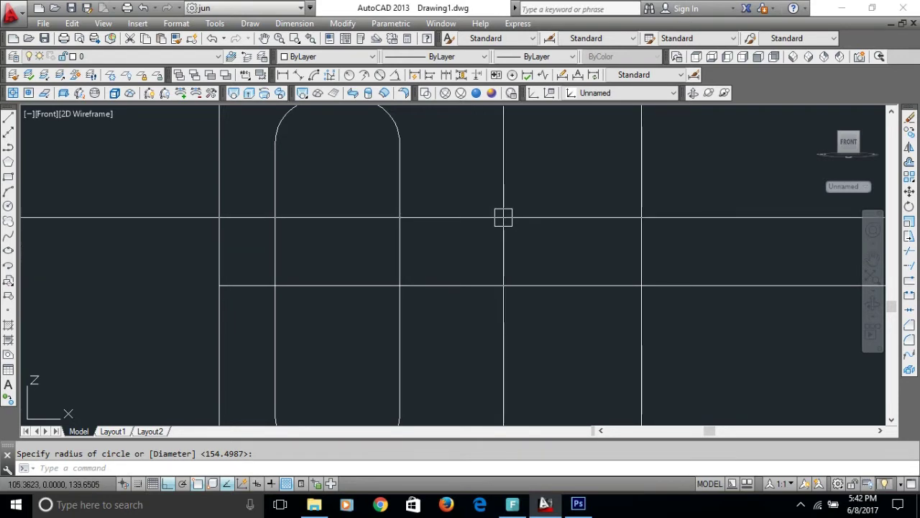
Set the coordinate system back to World.
{"action": "left_click", "coordinate": [660, 94]}
{"action": "left_click", "coordinate": [616, 118]}
{"action": "type", "text": "c"}
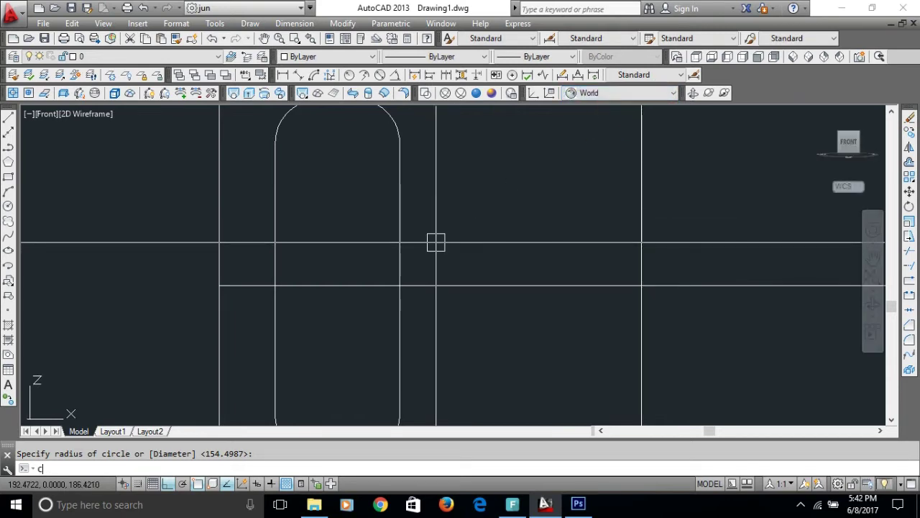
{"action": "key", "text": "BackSpace"}
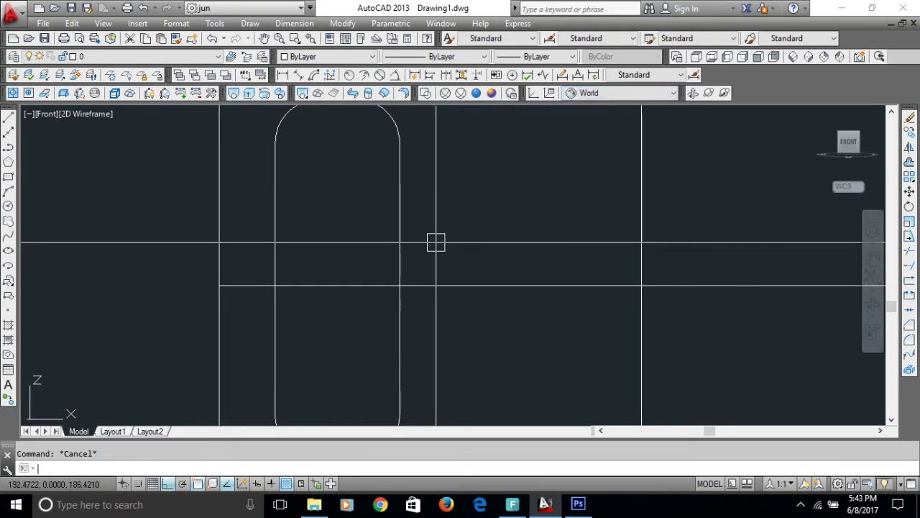
Start a vertical construction line, cancel it, and zoom out to show the whole jug.
{"action": "type", "text": "xl"}
{"action": "key", "text": "Return"}
{"action": "type", "text": "v"}
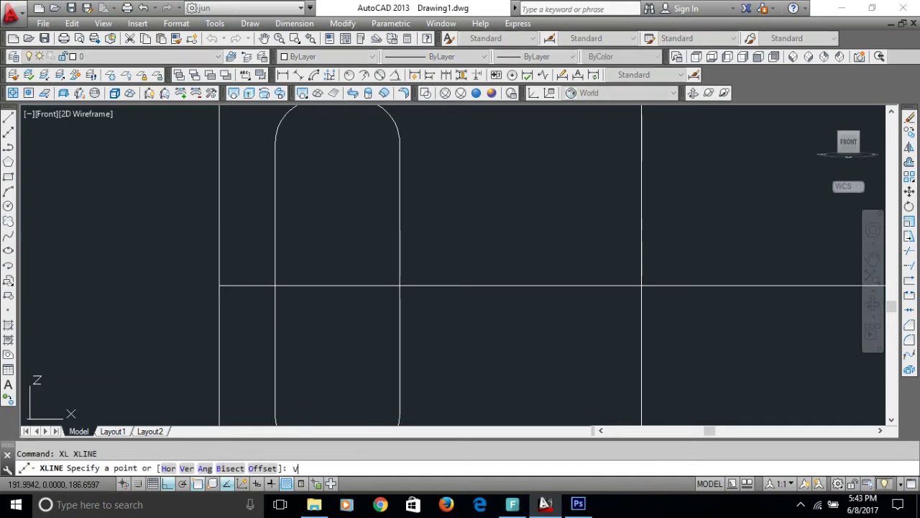
{"action": "key", "text": "Return"}
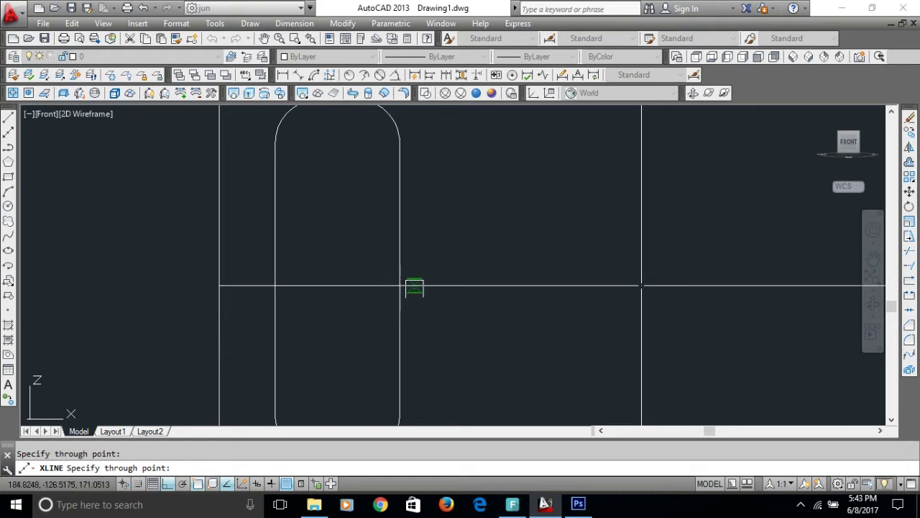
{"action": "key", "text": "Escape"}
{"action": "scroll", "coordinate": [410, 261], "scroll_direction": "down", "scroll_amount": 1}
{"action": "scroll", "coordinate": [395, 262], "scroll_direction": "down", "scroll_amount": 3}
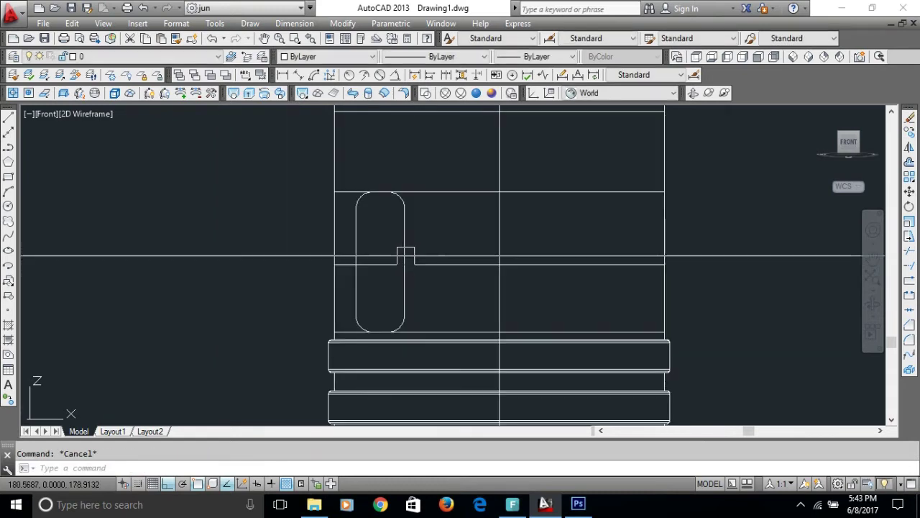
Orbit to an elevated southwest isometric view and zoom extents to fit the whole jug.
{"action": "middle_click_drag", "start_coordinate": [364, 298], "coordinate": [331, 206], "text": "shift"}
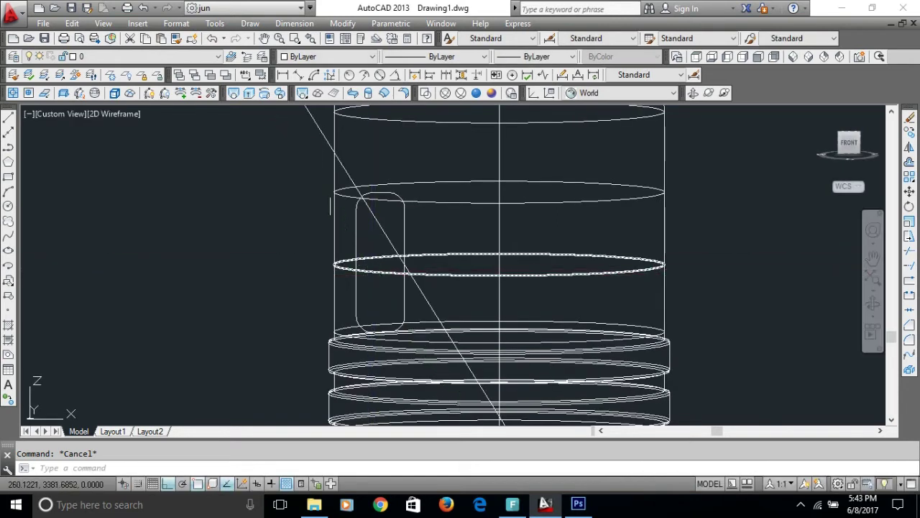
{"action": "left_click", "coordinate": [795, 56]}
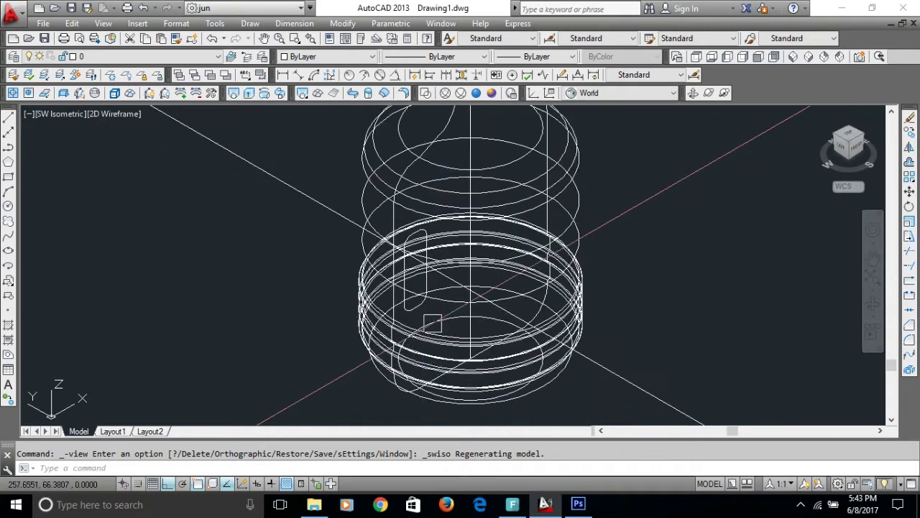
{"action": "mouse_move", "coordinate": [432, 324]}
{"action": "middle_mouse_down", "text": "shift"}
{"action": "mouse_move", "coordinate": [443, 327]}
{"action": "mouse_move", "coordinate": [400, 288]}
{"action": "middle_mouse_up", "text": "shift"}
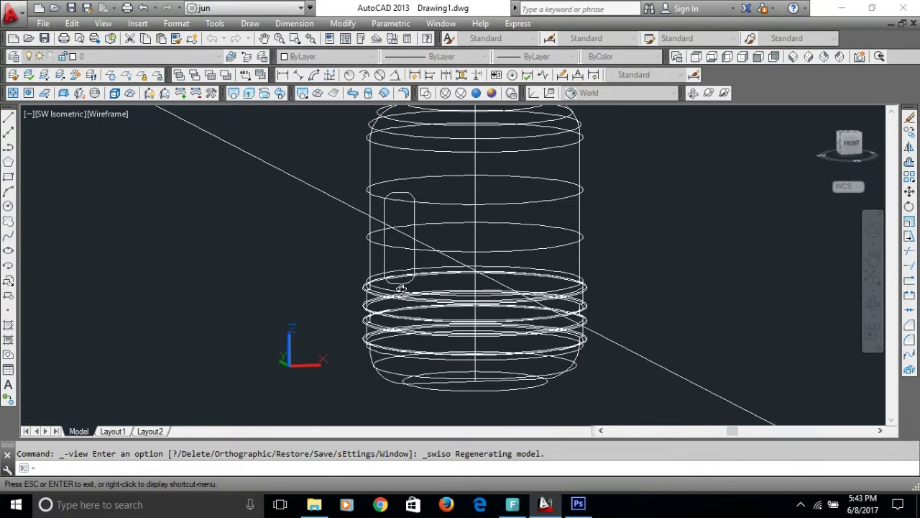
{"action": "middle_click_drag", "start_coordinate": [401, 288], "coordinate": [402, 309], "text": "shift"}
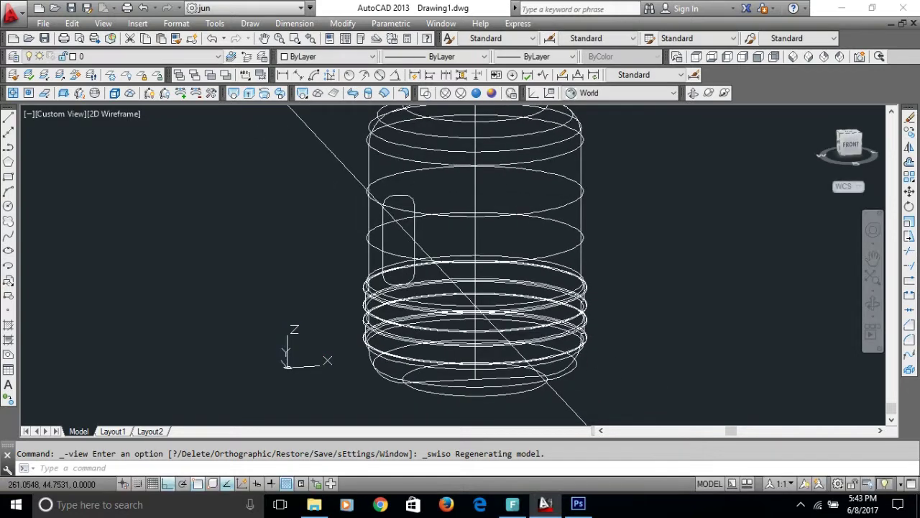
{"action": "middle_click", "coordinate": [410, 293]}
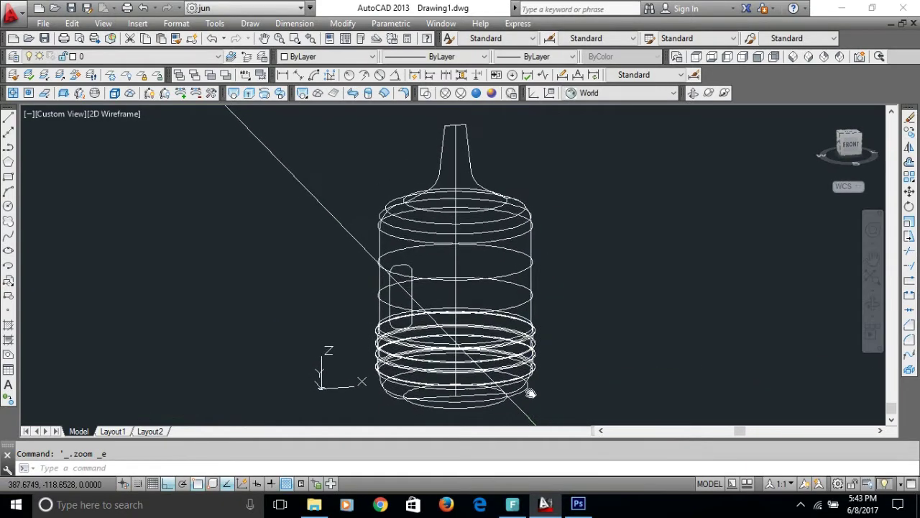
Copy the diagonal line to the right of the jug.
{"action": "type", "text": "co"}
{"action": "key", "text": "Return"}
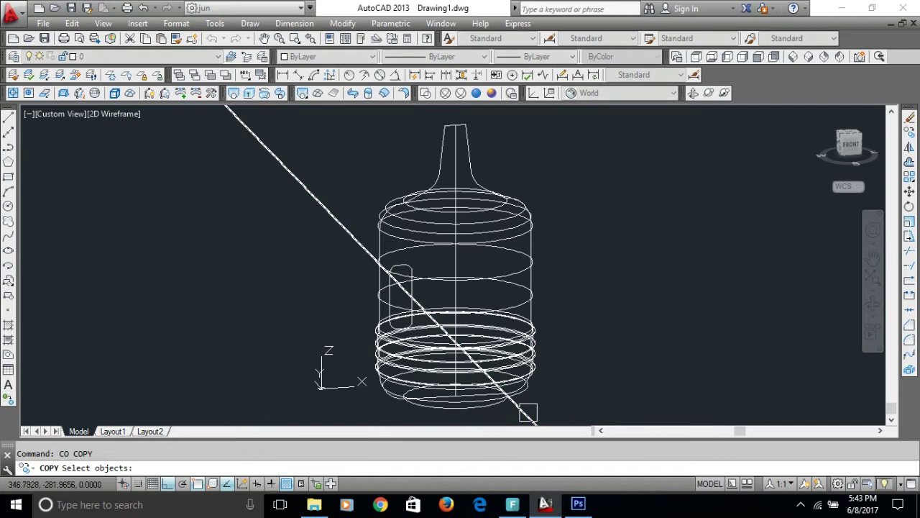
{"action": "left_click", "coordinate": [528, 415]}
{"action": "scroll", "coordinate": [529, 415], "scroll_direction": "up", "scroll_amount": 2}
{"action": "scroll", "coordinate": [522, 295], "scroll_direction": "up", "scroll_amount": 2}
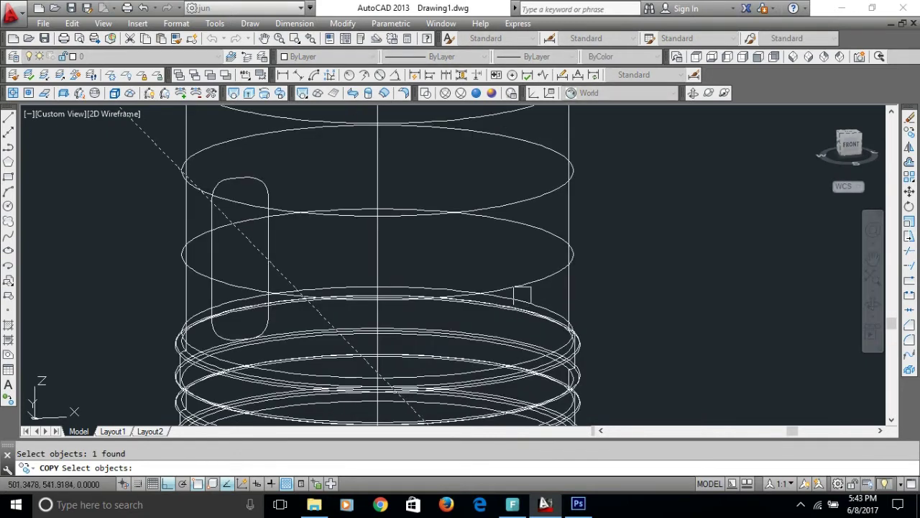
{"action": "scroll", "coordinate": [538, 277], "scroll_direction": "down", "scroll_amount": 4}
{"action": "key", "text": "Return"}
{"action": "left_click", "coordinate": [523, 255]}
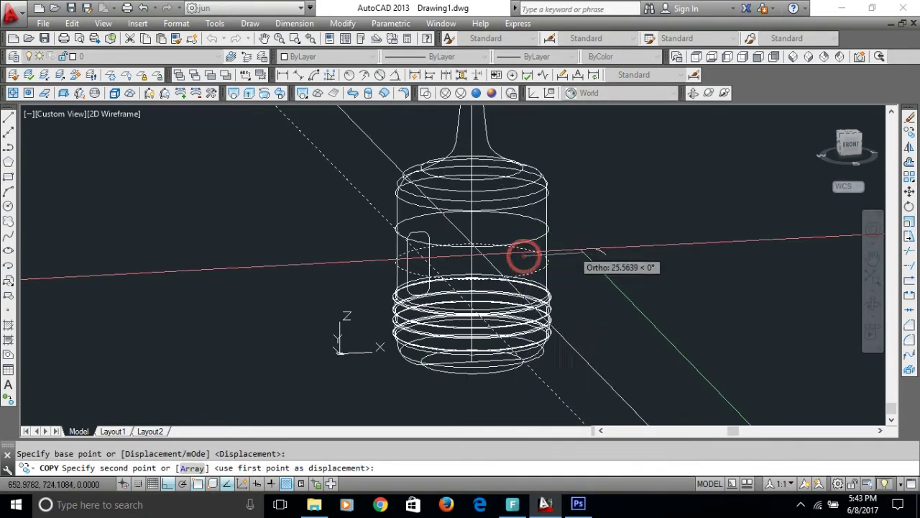
{"action": "left_click", "coordinate": [741, 213]}
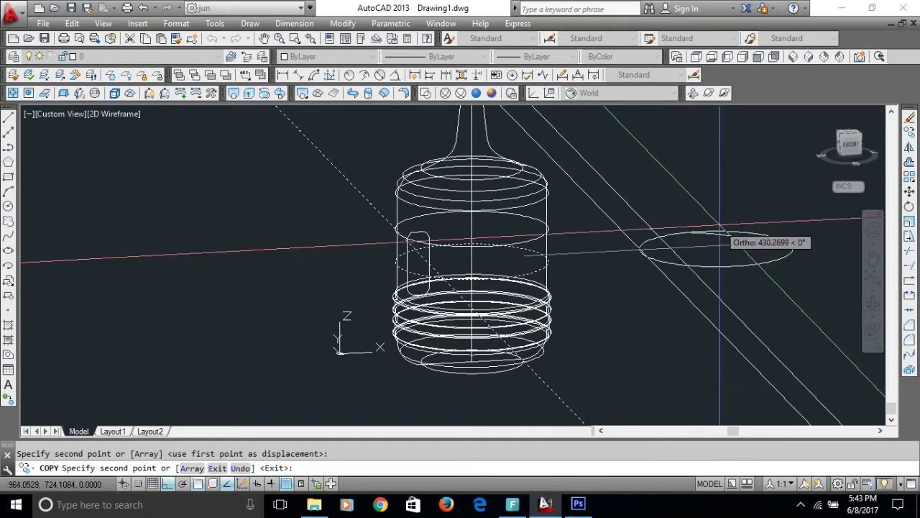
{"action": "scroll", "coordinate": [672, 255], "scroll_direction": "up", "scroll_amount": 2}
{"action": "key", "text": "Escape"}
Trim the ellipse and diagonal line against each other into a closed D-shaped profile.
{"action": "type", "text": "tr"}
{"action": "key", "text": "Return"}
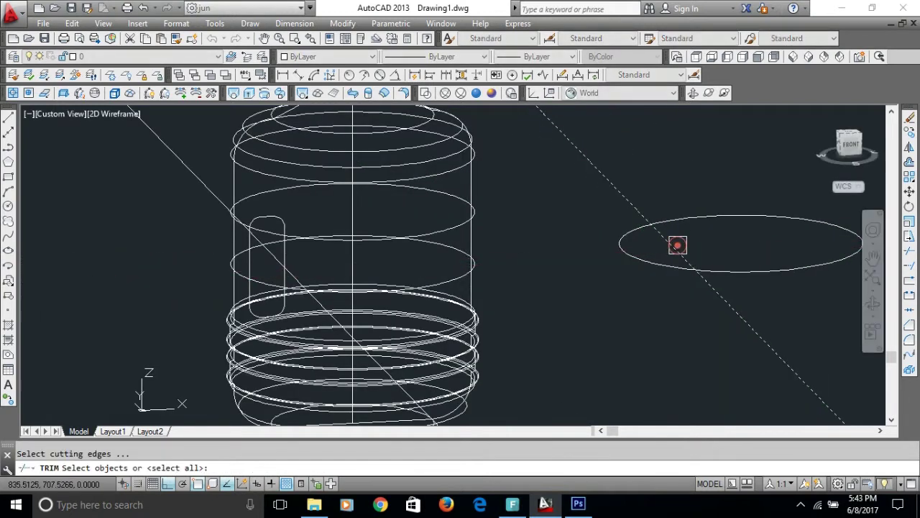
{"action": "left_click", "coordinate": [673, 244]}
{"action": "key", "text": "Return"}
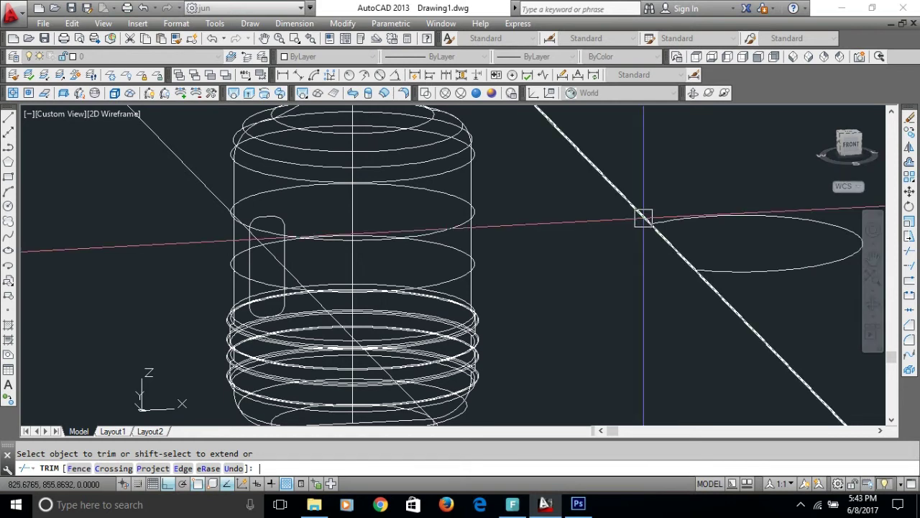
{"action": "key", "text": "Escape"}
{"action": "key", "text": "Return"}
{"action": "left_click", "coordinate": [689, 214]}
{"action": "key", "text": "Return"}
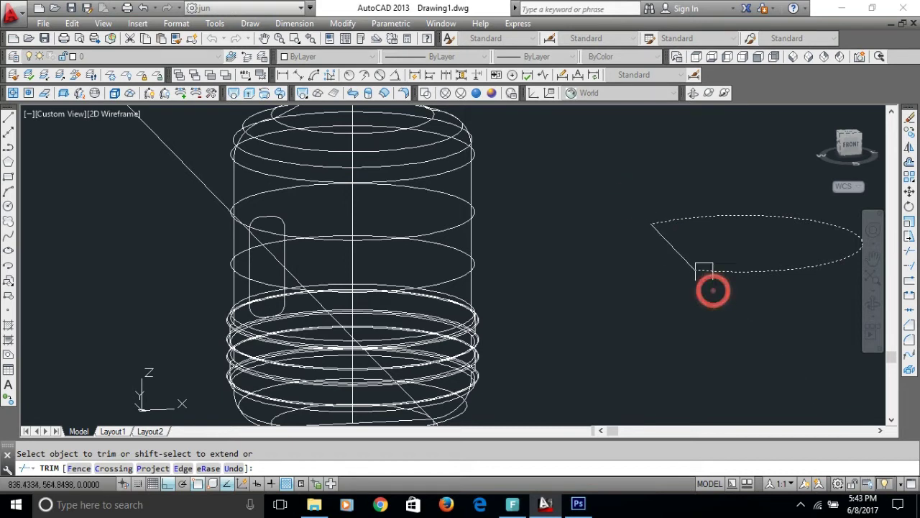
{"action": "key", "text": "Return"}
{"action": "middle_click_drag", "start_coordinate": [681, 257], "coordinate": [673, 263], "text": "shift"}
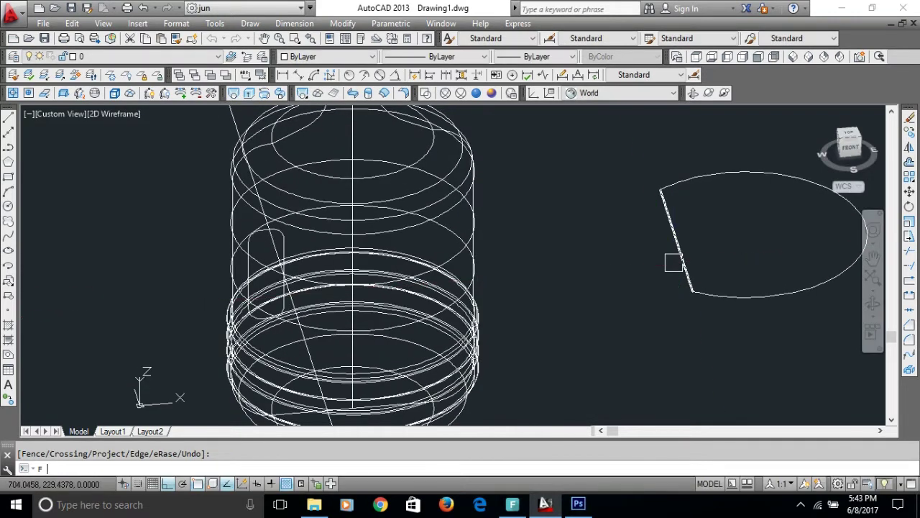
Fillet both line-to-arc corners of the profile with radius 30.
{"action": "key", "text": "Return"}
{"action": "type", "text": "R"}
{"action": "key", "text": "Return"}
{"action": "type", "text": "0"}
{"action": "key", "text": "Return"}
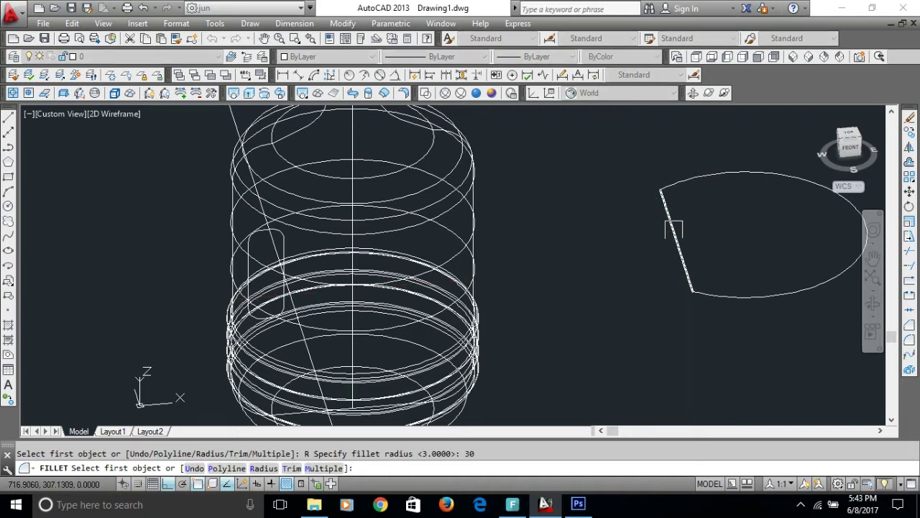
{"action": "left_click", "coordinate": [669, 218]}
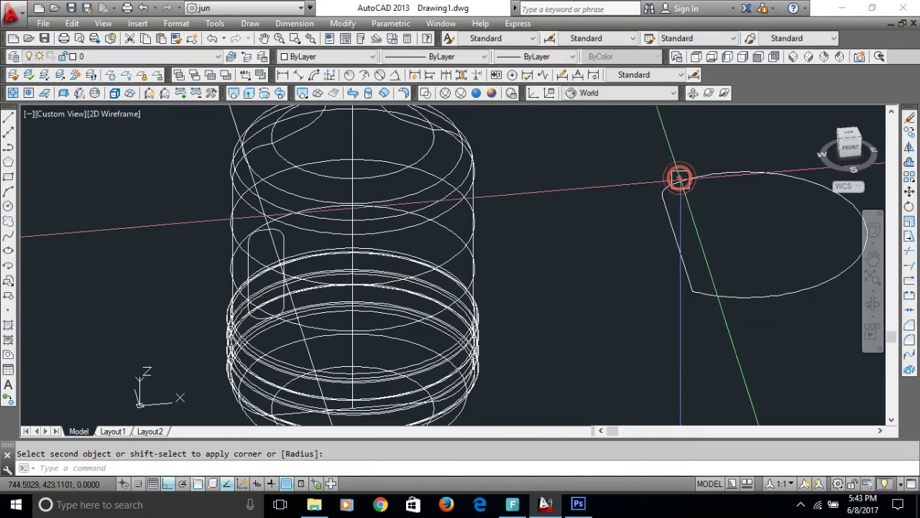
{"action": "left_click", "coordinate": [673, 196]}
{"action": "left_click", "coordinate": [676, 243]}
{"action": "mouse_move", "coordinate": [678, 246]}
{"action": "middle_mouse_down", "text": "shift"}
{"action": "mouse_move", "coordinate": [698, 269]}
{"action": "mouse_move", "coordinate": [669, 280]}
{"action": "middle_mouse_up", "text": "shift"}
{"action": "type", "text": "P"}
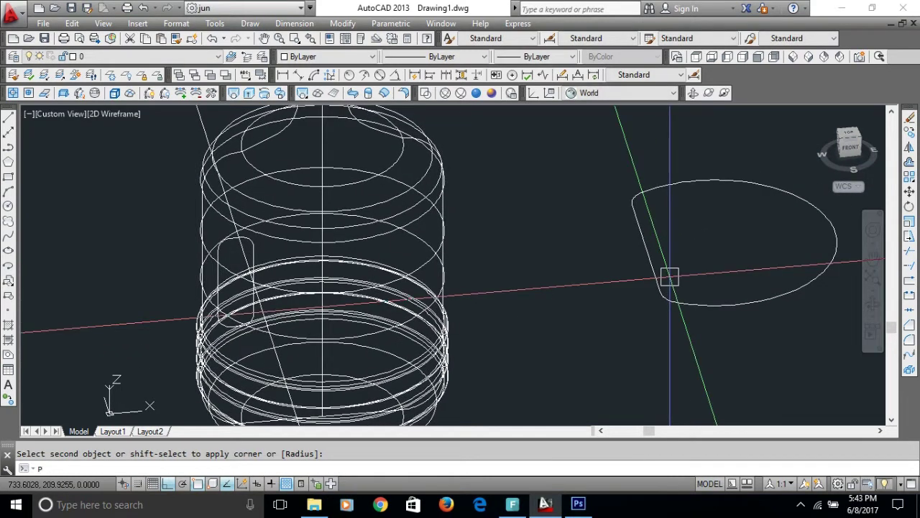
Join all the profile's segments into one polyline with PEDIT.
{"action": "type", "text": "e"}
{"action": "key", "text": "Return"}
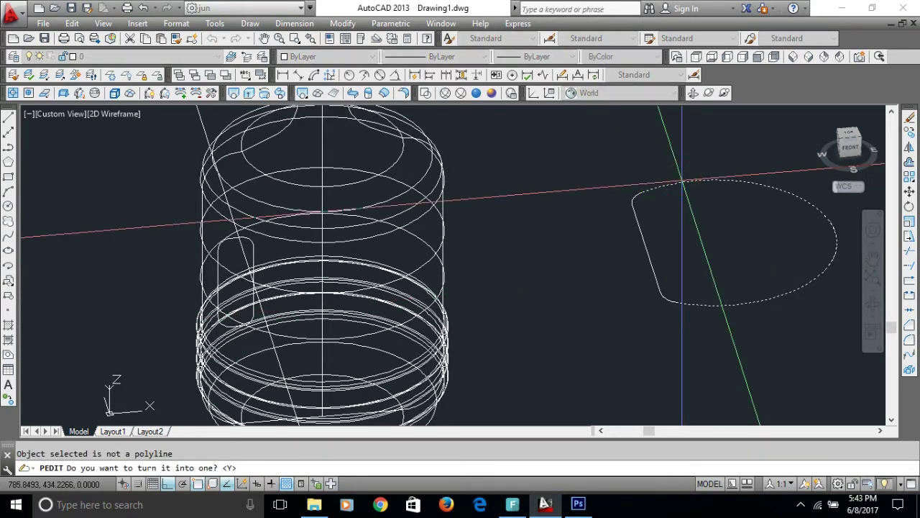
{"action": "type", "text": "y"}
{"action": "key", "text": "Return"}
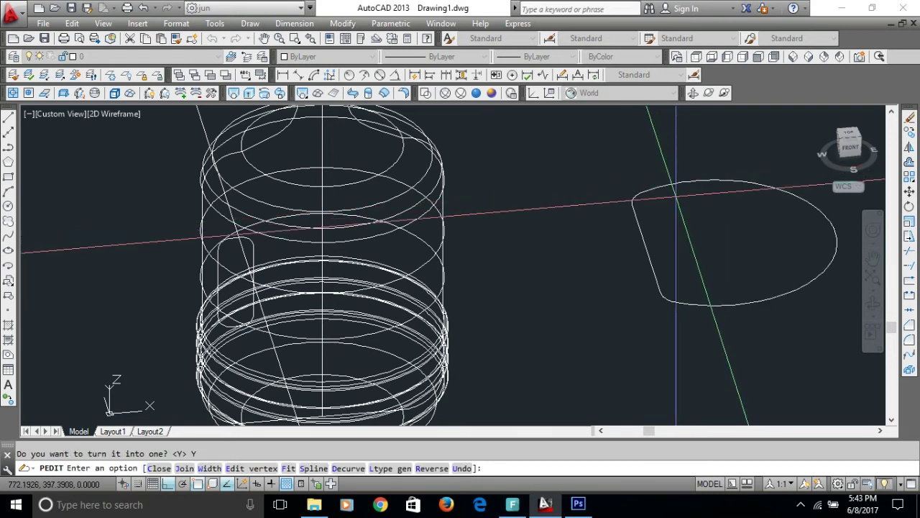
{"action": "type", "text": "j"}
{"action": "key", "text": "Return"}
{"action": "left_click", "coordinate": [709, 151]}
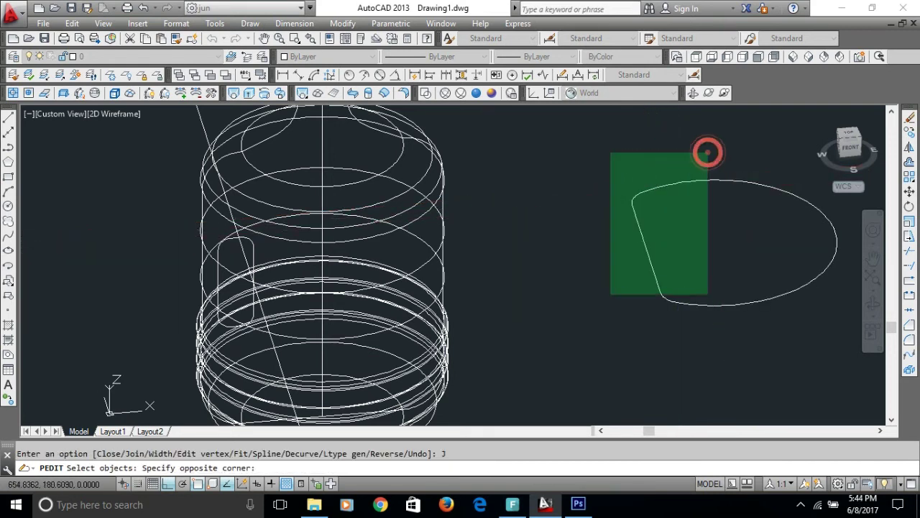
{"action": "left_click", "coordinate": [598, 330]}
{"action": "key", "text": "Return"}
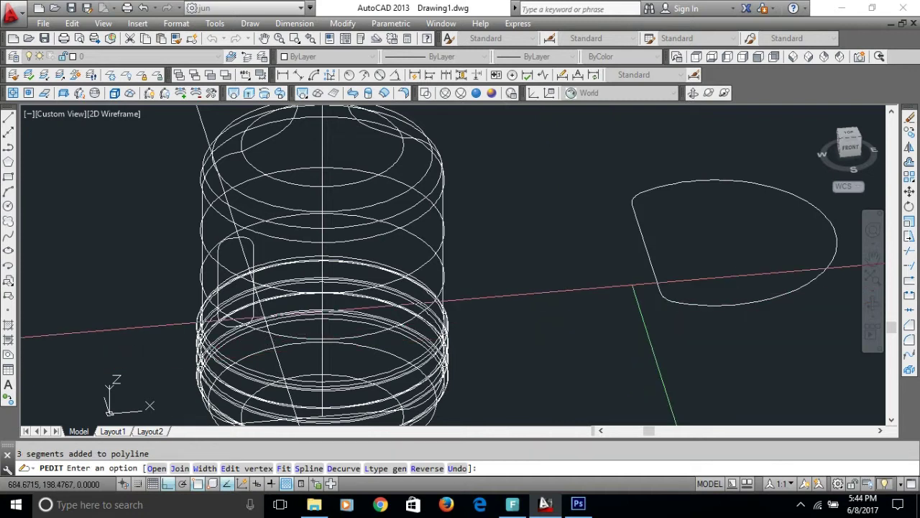
{"action": "key", "text": "Return"}
{"action": "left_click", "coordinate": [641, 269]}
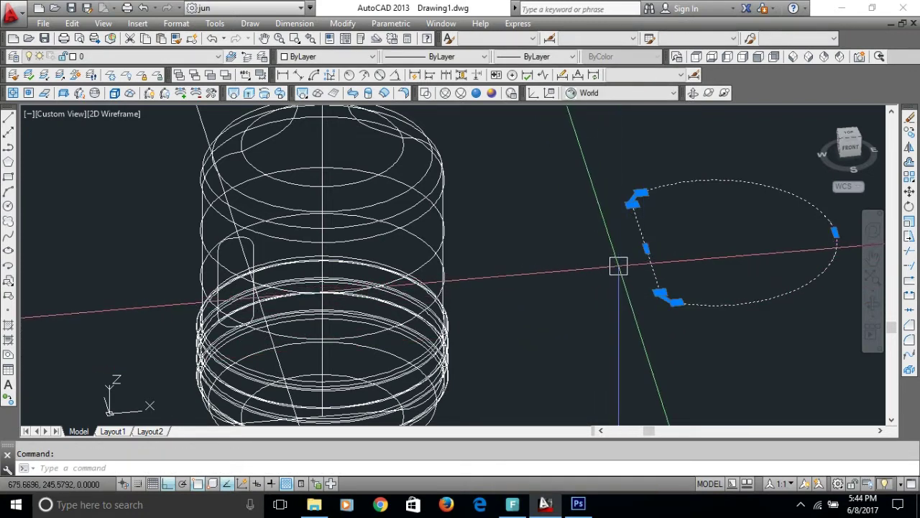
Move the handle profile onto the jug body beside the rounded slot.
{"action": "type", "text": "m"}
{"action": "key", "text": "Return"}
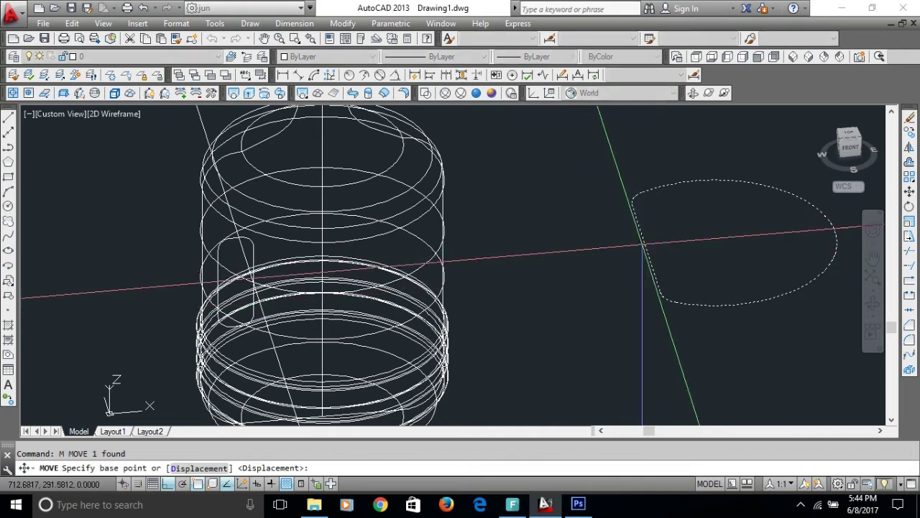
{"action": "left_click", "coordinate": [646, 249]}
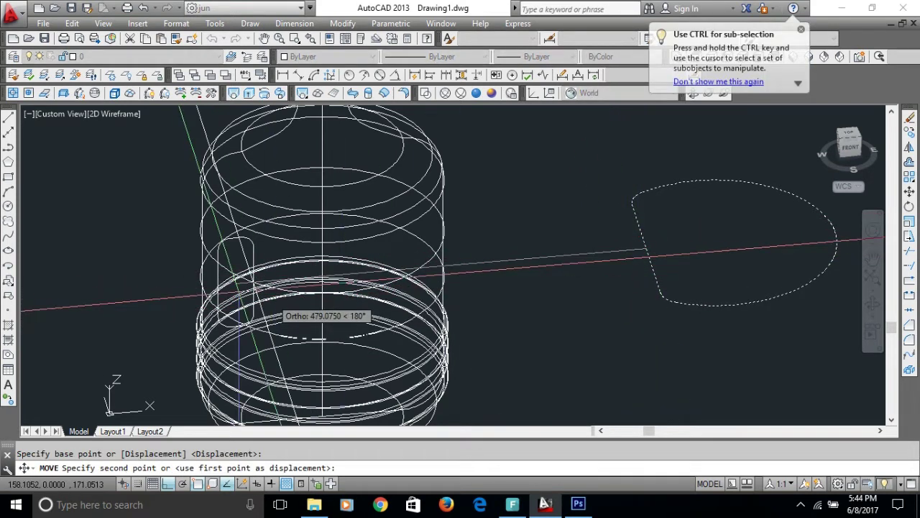
{"action": "scroll", "coordinate": [309, 310], "scroll_direction": "up", "scroll_amount": 3}
{"action": "scroll", "coordinate": [298, 261], "scroll_direction": "up", "scroll_amount": 2}
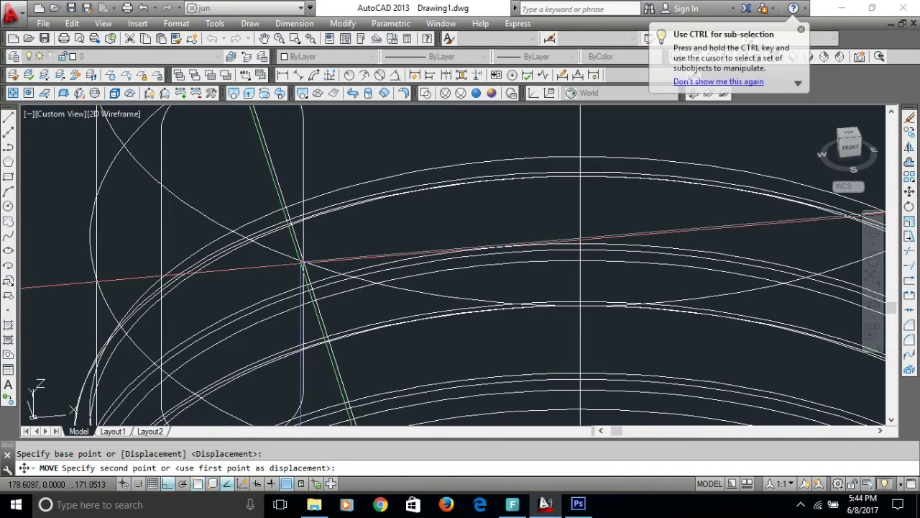
{"action": "left_click", "coordinate": [305, 261]}
{"action": "scroll", "coordinate": [306, 261], "scroll_direction": "down", "scroll_amount": 2}
{"action": "scroll", "coordinate": [281, 267], "scroll_direction": "down", "scroll_amount": 3}
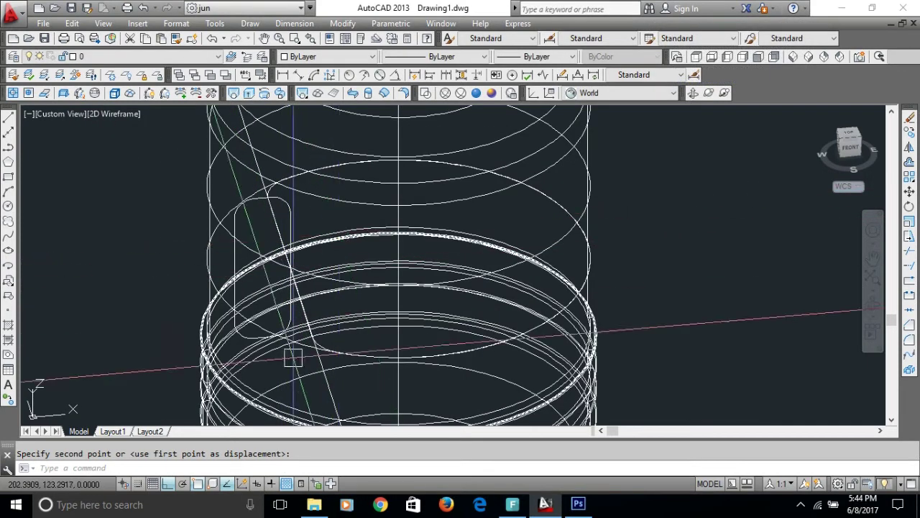
{"action": "scroll", "coordinate": [309, 390], "scroll_direction": "up", "scroll_amount": 2}
{"action": "left_click", "coordinate": [342, 386]}
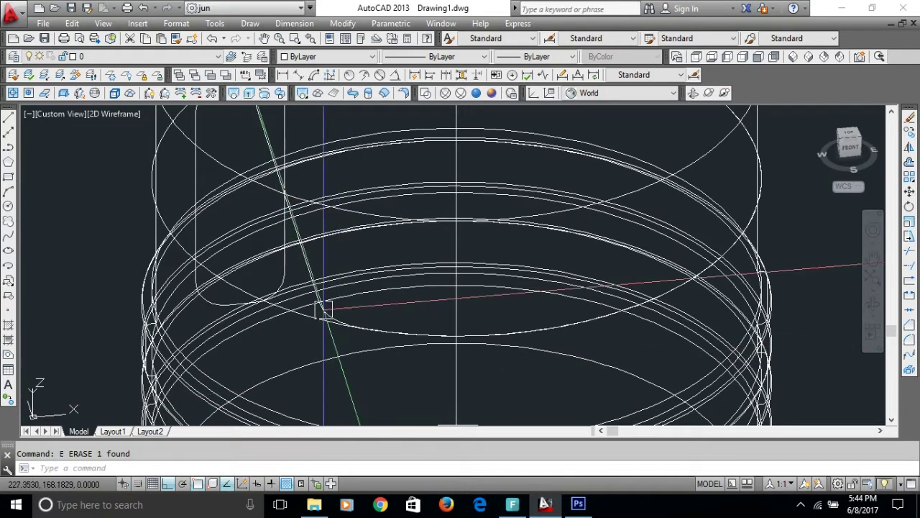
{"action": "scroll", "coordinate": [338, 383], "scroll_direction": "down", "scroll_amount": 4}
{"action": "mouse_move", "coordinate": [314, 324]}
{"action": "middle_mouse_down", "text": "shift"}
{"action": "mouse_move", "coordinate": [307, 334]}
{"action": "mouse_move", "coordinate": [322, 315]}
{"action": "mouse_move", "coordinate": [288, 268]}
{"action": "middle_mouse_up", "text": "shift"}
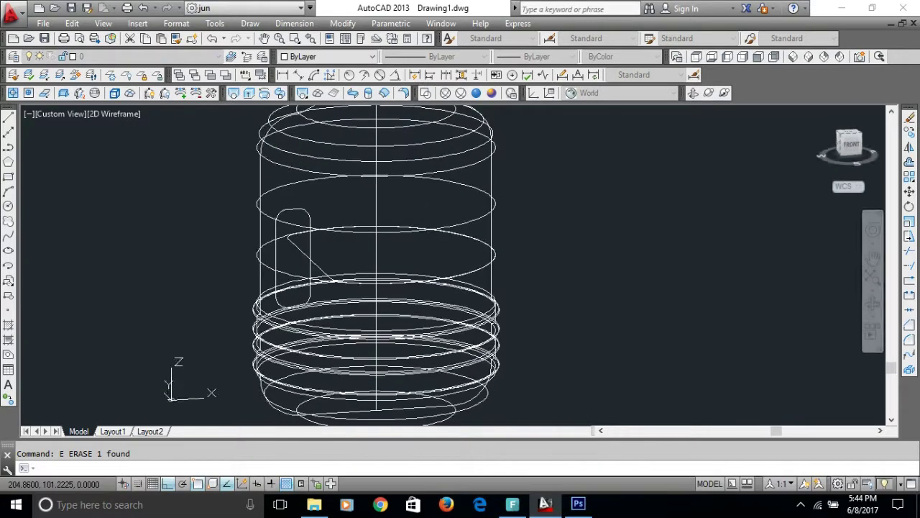
Erase the extra circle left on the model.
{"action": "scroll", "coordinate": [287, 268], "scroll_direction": "up", "scroll_amount": 5}
{"action": "left_click", "coordinate": [282, 266]}
{"action": "type", "text": "e"}
{"action": "key", "text": "Return"}
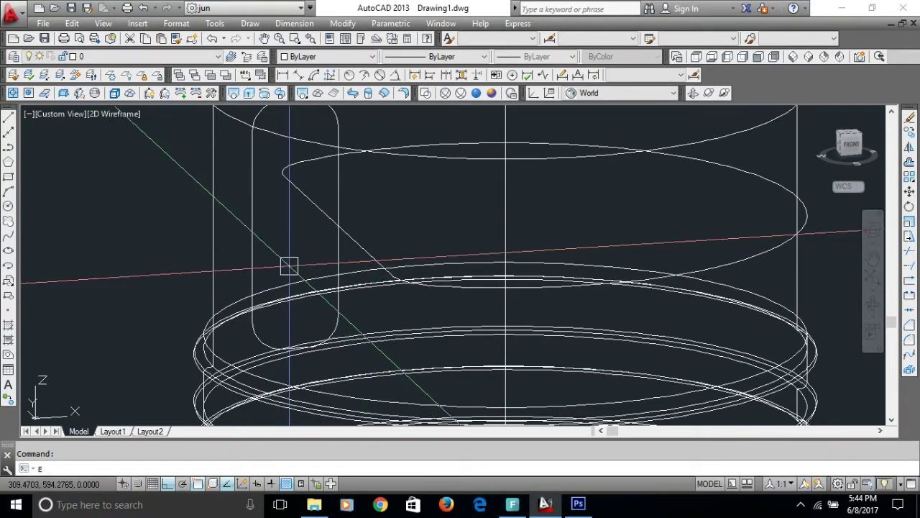
{"action": "scroll", "coordinate": [302, 262], "scroll_direction": "down", "scroll_amount": 3}
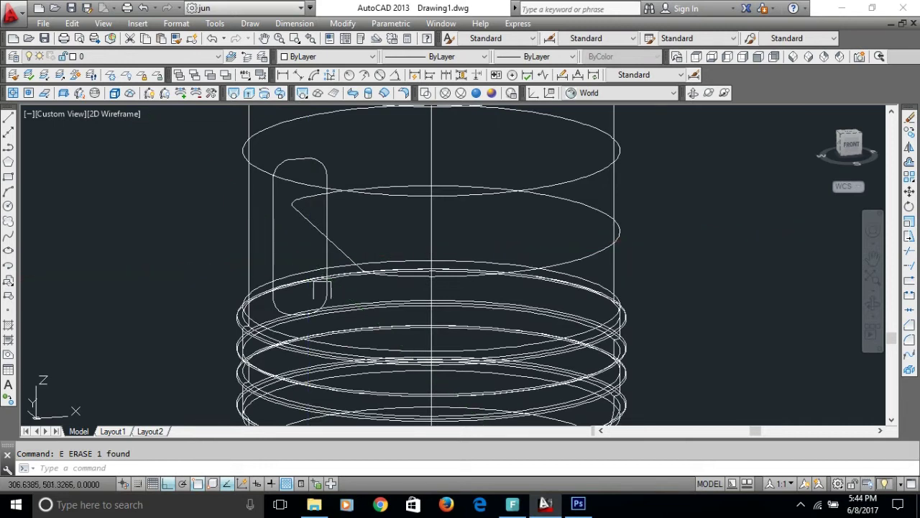
{"action": "scroll", "coordinate": [324, 292], "scroll_direction": "up", "scroll_amount": 3}
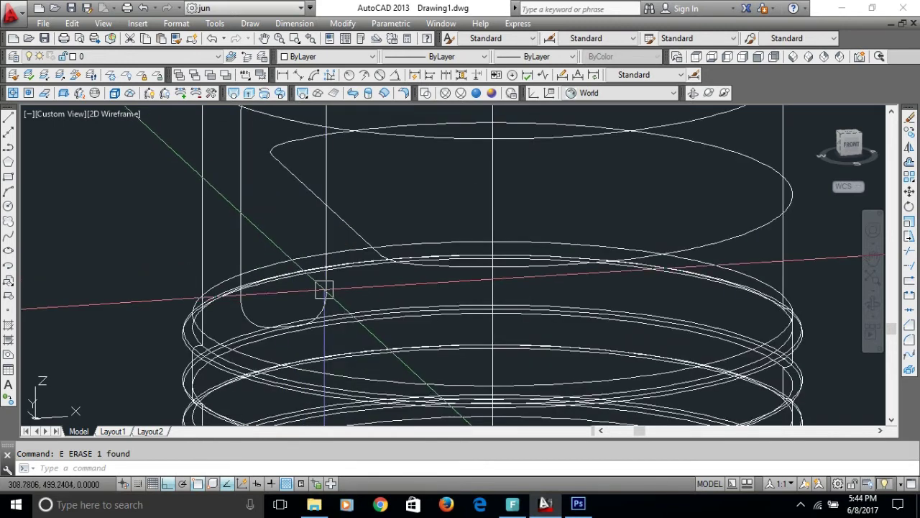
Set the UCS and view to Front, then zoom and pan onto the rounded slot.
{"action": "left_click", "coordinate": [654, 96]}
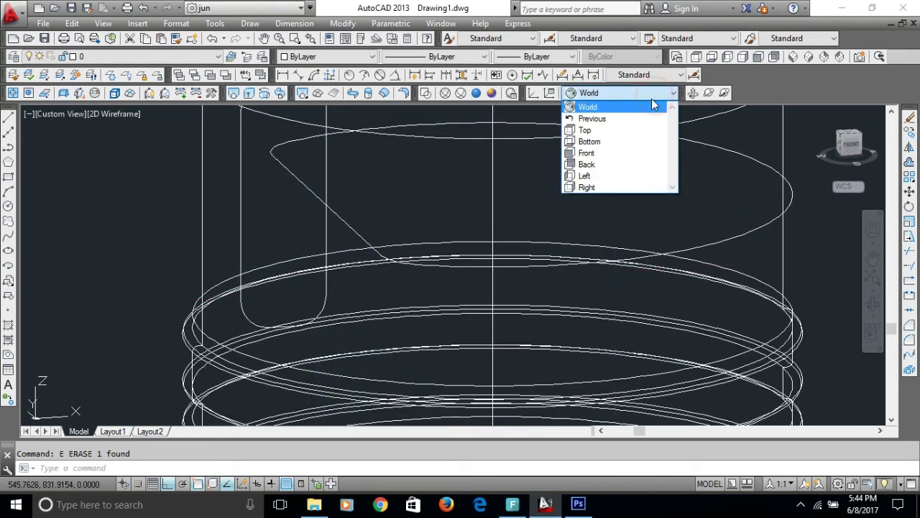
{"action": "left_click", "coordinate": [602, 157]}
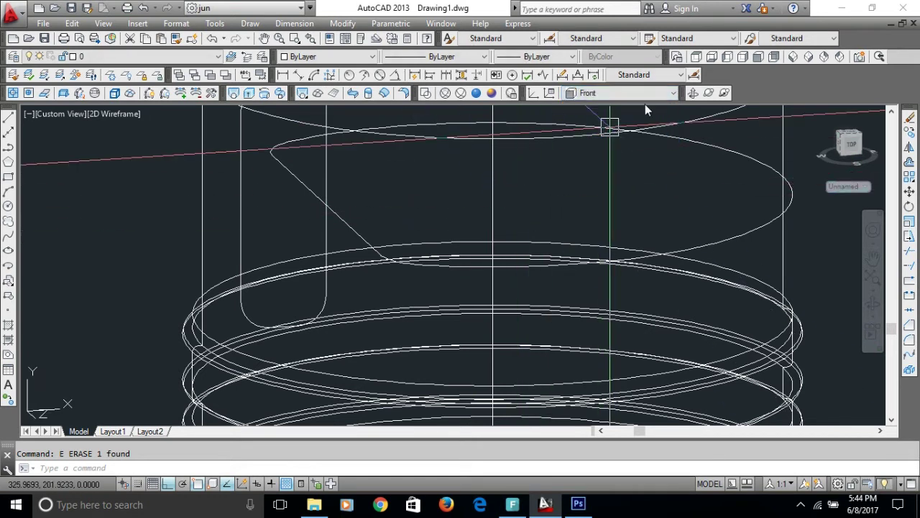
{"action": "left_click", "coordinate": [758, 57]}
{"action": "scroll", "coordinate": [575, 191], "scroll_direction": "up", "scroll_amount": 3}
{"action": "scroll", "coordinate": [359, 362], "scroll_direction": "up", "scroll_amount": 3}
{"action": "mouse_move", "coordinate": [551, 207]}
{"action": "middle_mouse_down"}
{"action": "mouse_move", "coordinate": [443, 231]}
{"action": "mouse_move", "coordinate": [432, 247]}
{"action": "middle_mouse_up"}
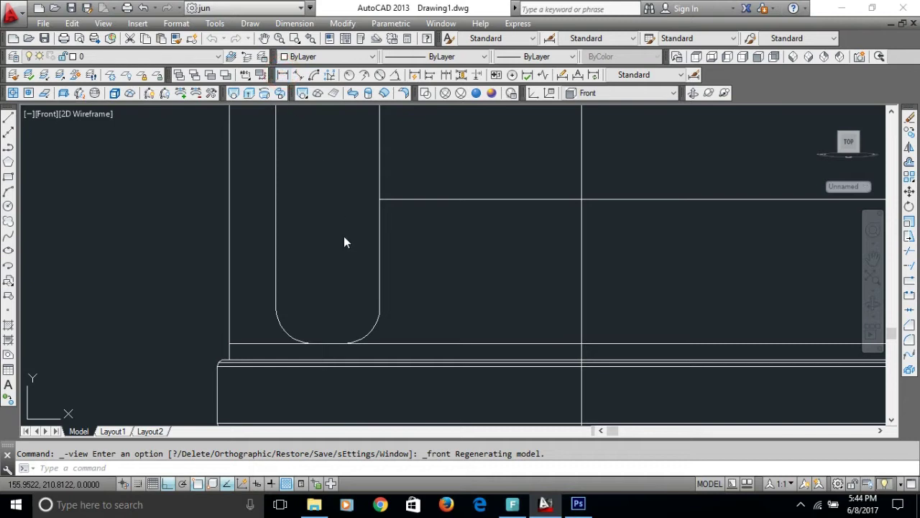
Measure from the fillet endpoint to the line with a linear dimension, then cancel it.
{"action": "left_click", "coordinate": [283, 75]}
{"action": "left_click", "coordinate": [379, 311]}
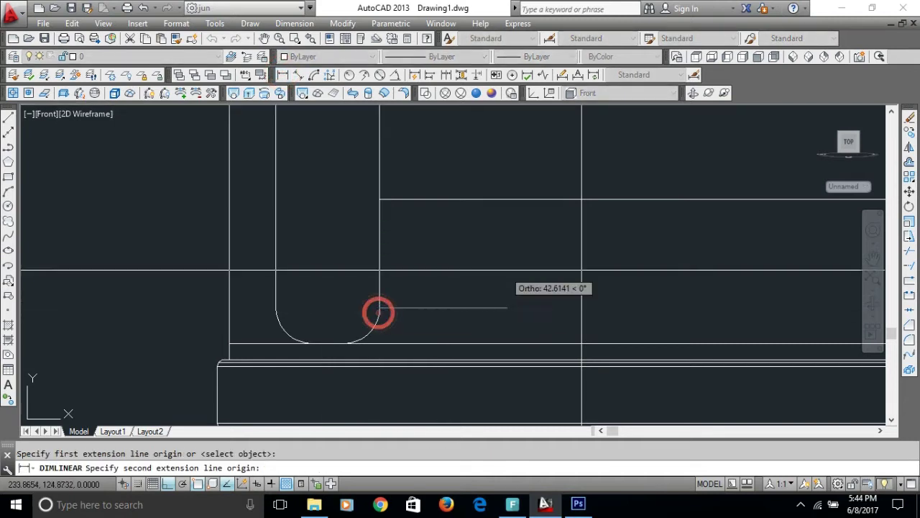
{"action": "left_click", "coordinate": [474, 198]}
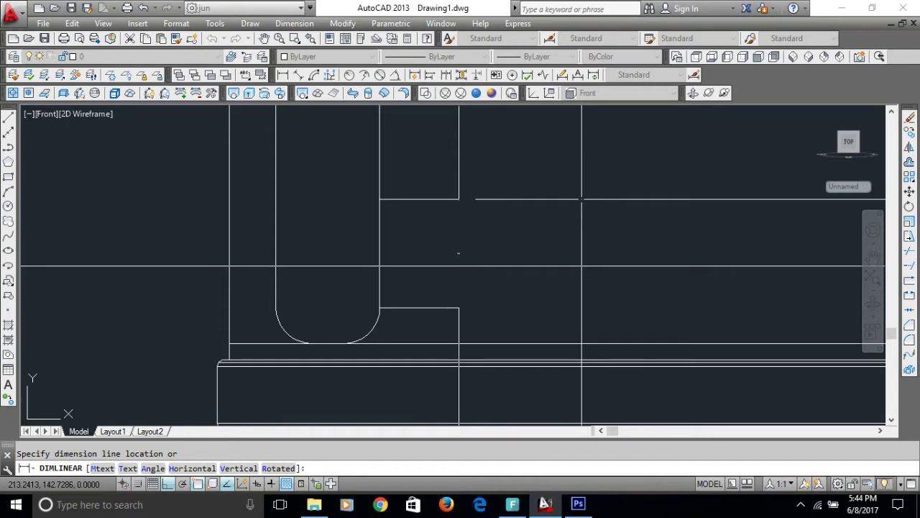
{"action": "key", "text": "Escape"}
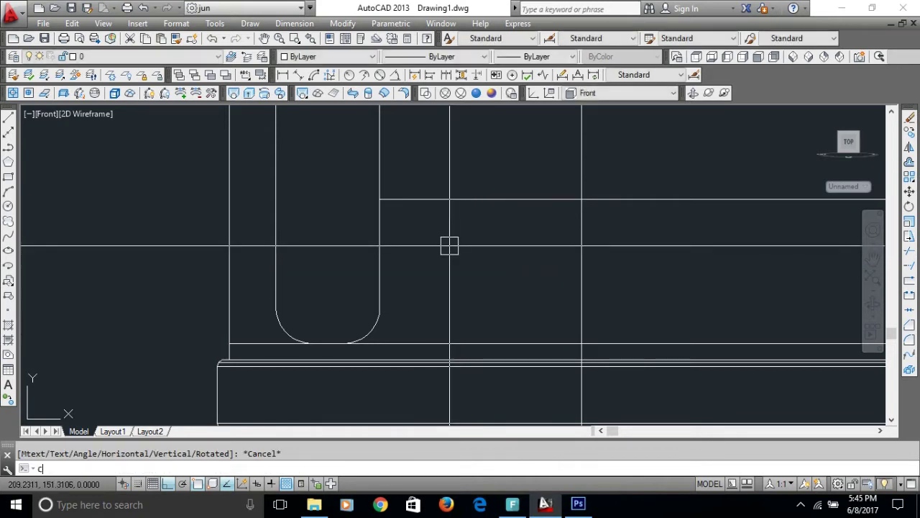
Copy the horizontal line to the slot's lower and upper ends.
{"action": "type", "text": "o"}
{"action": "key", "text": "Return"}
{"action": "key", "text": "Return"}
{"action": "left_click", "coordinate": [378, 198]}
{"action": "left_click", "coordinate": [379, 308]}
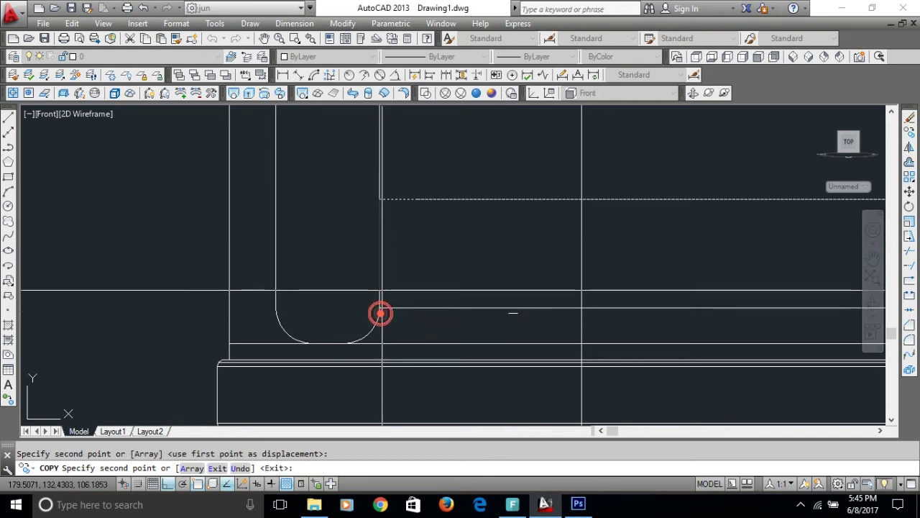
{"action": "scroll", "coordinate": [381, 314], "scroll_direction": "down", "scroll_amount": 2}
{"action": "left_click", "coordinate": [381, 160]}
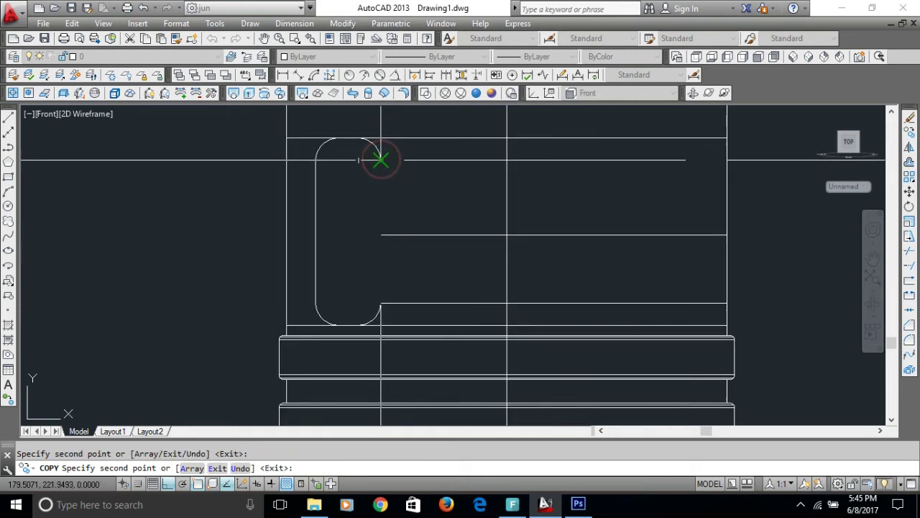
{"action": "key", "text": "Escape"}
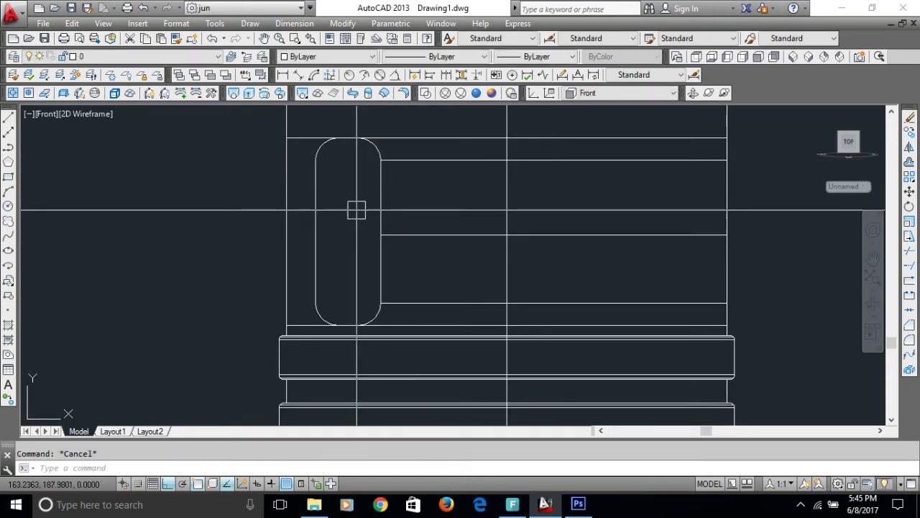
{"action": "middle_click_drag", "start_coordinate": [356, 215], "coordinate": [379, 314], "text": "shift"}
{"action": "scroll", "coordinate": [460, 266], "scroll_direction": "down", "scroll_amount": 5}
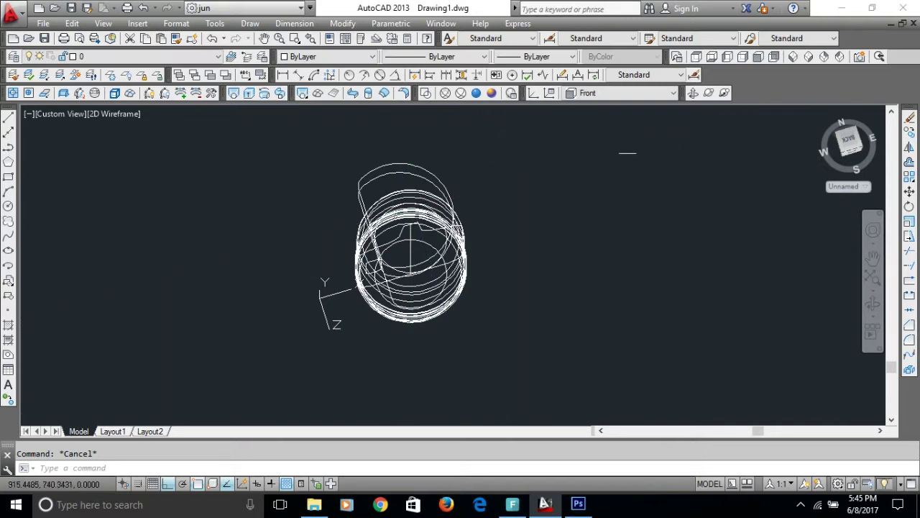
In Top view, select the curved handle arc and pick a midpoint base point to move it.
{"action": "left_click", "coordinate": [697, 57]}
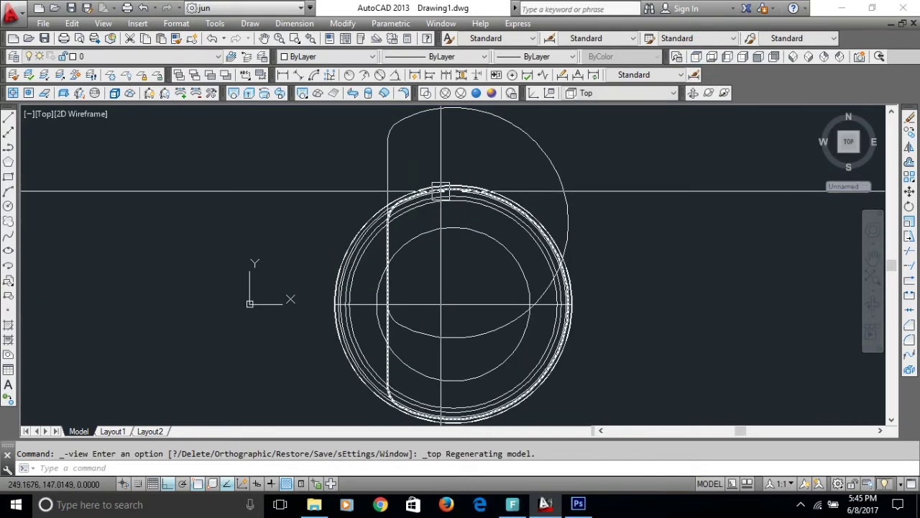
{"action": "scroll", "coordinate": [412, 310], "scroll_direction": "up", "scroll_amount": 2}
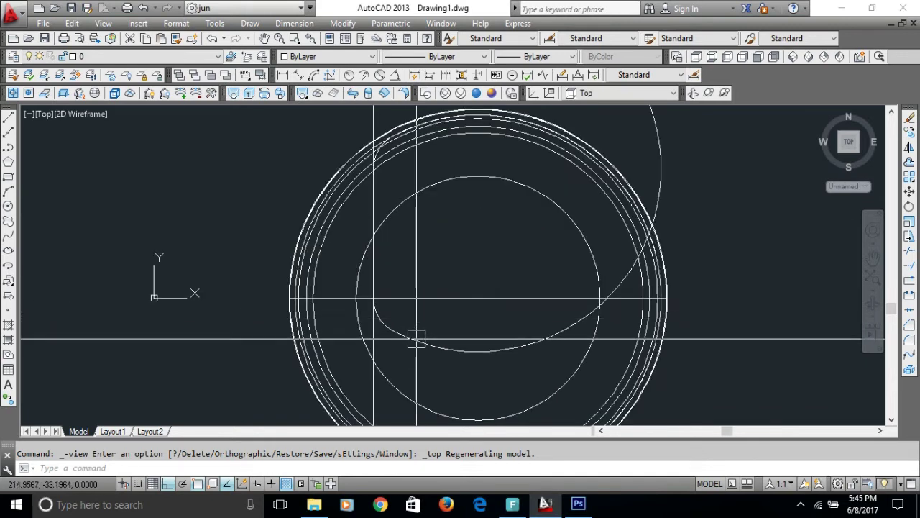
{"action": "type", "text": "m"}
{"action": "key", "text": "Return"}
{"action": "left_click", "coordinate": [421, 336]}
{"action": "scroll", "coordinate": [410, 250], "scroll_direction": "down", "scroll_amount": 2}
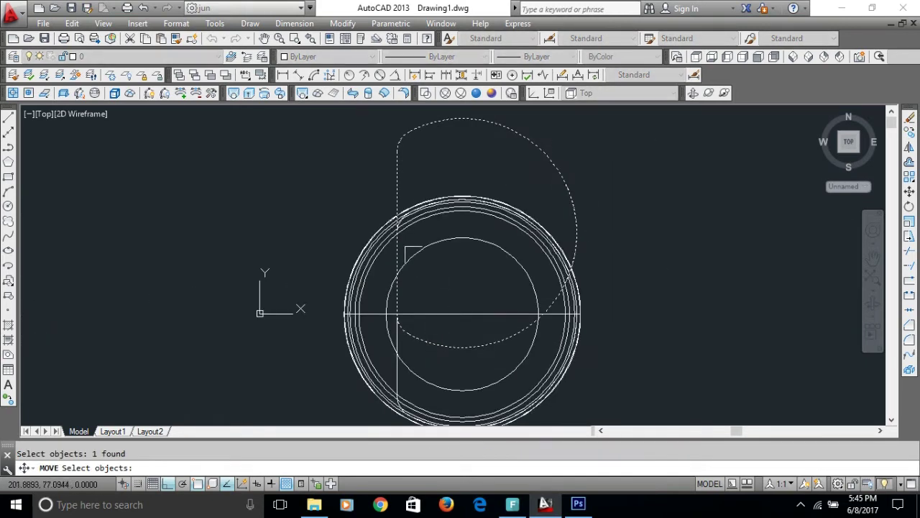
{"action": "scroll", "coordinate": [399, 235], "scroll_direction": "up", "scroll_amount": 4}
{"action": "key", "text": "Return"}
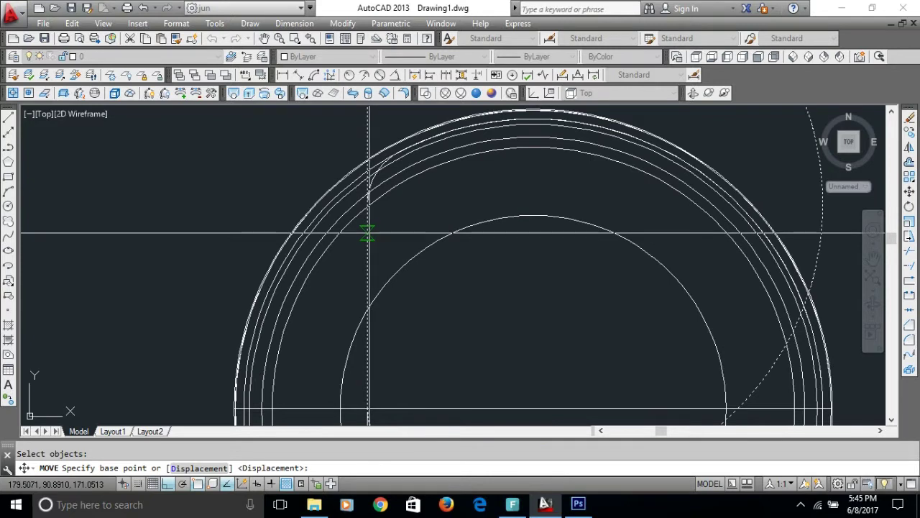
{"action": "type", "text": "MId"}
{"action": "key", "text": "Return"}
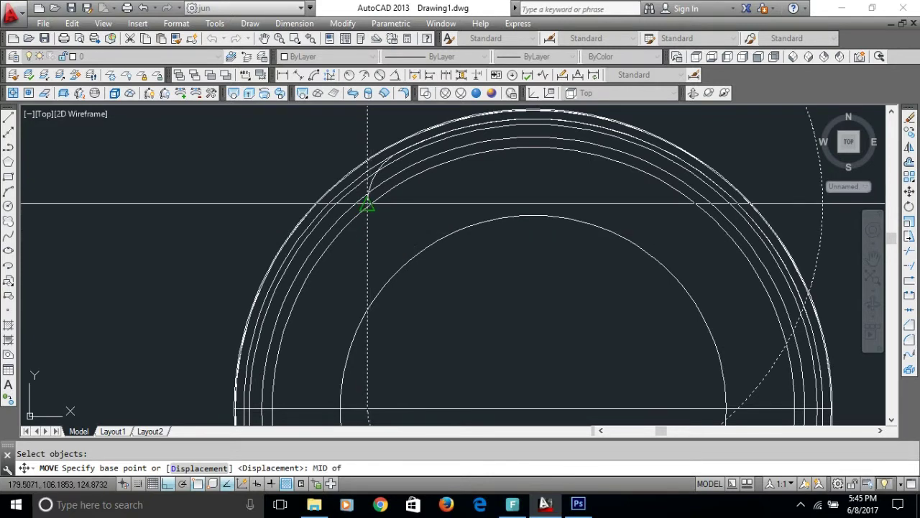
{"action": "left_click", "coordinate": [366, 204]}
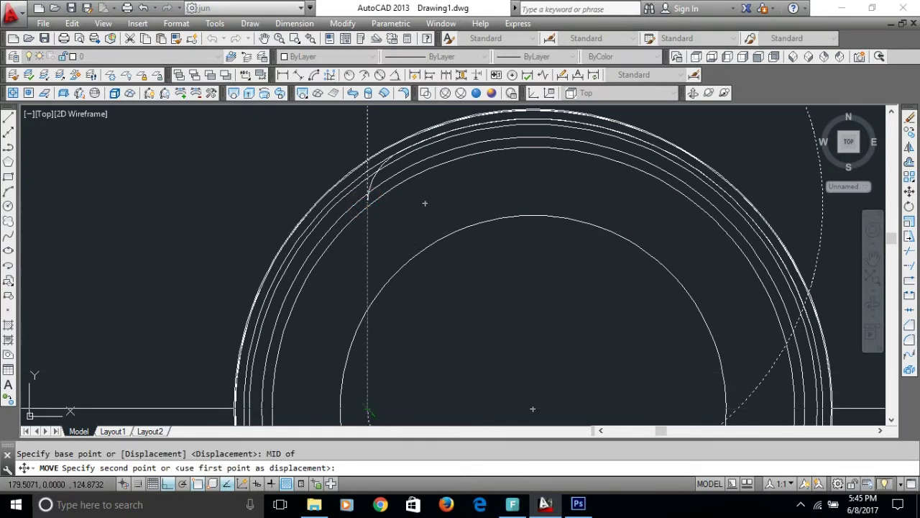
{"action": "scroll", "coordinate": [422, 242], "scroll_direction": "down", "scroll_amount": 2}
{"action": "scroll", "coordinate": [421, 242], "scroll_direction": "down", "scroll_amount": 3}
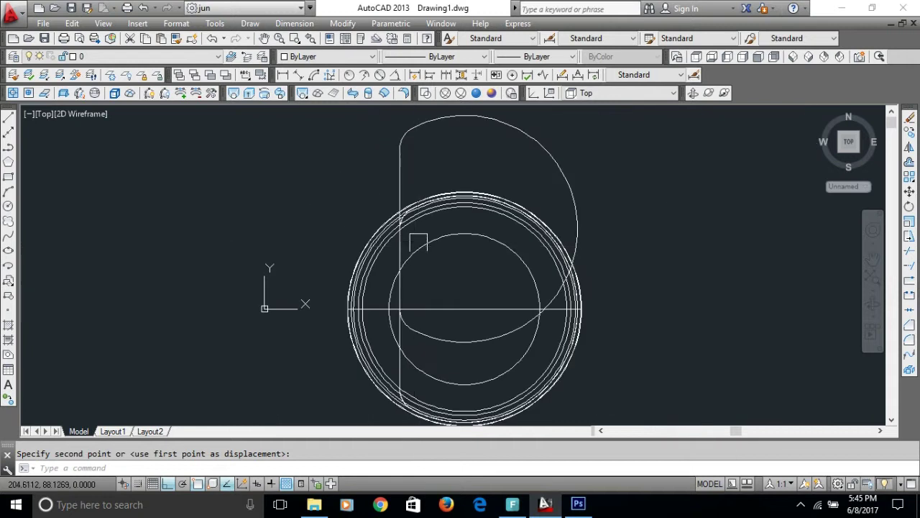
Move the handle arc by its midpoint onto the jug's horizontal centre line.
{"action": "key", "text": "Return"}
{"action": "left_click", "coordinate": [397, 176]}
{"action": "key", "text": "Return"}
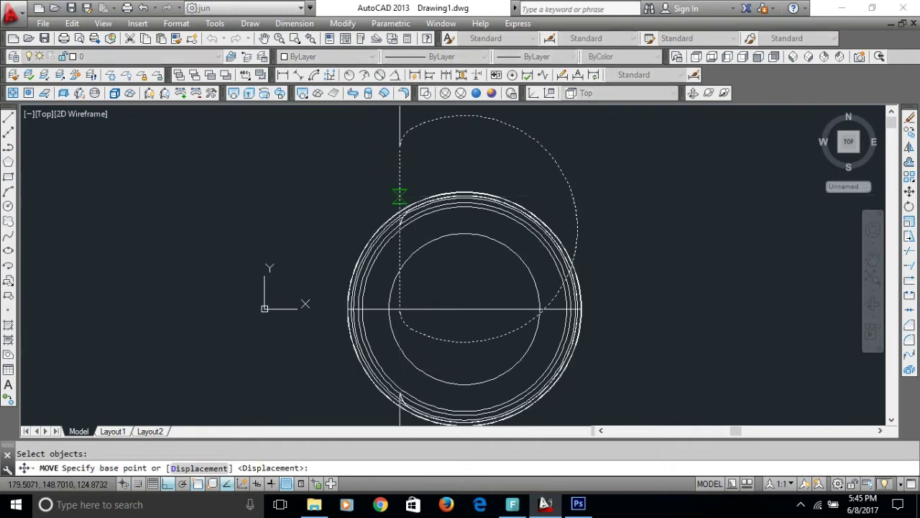
{"action": "type", "text": "MIDMID"}
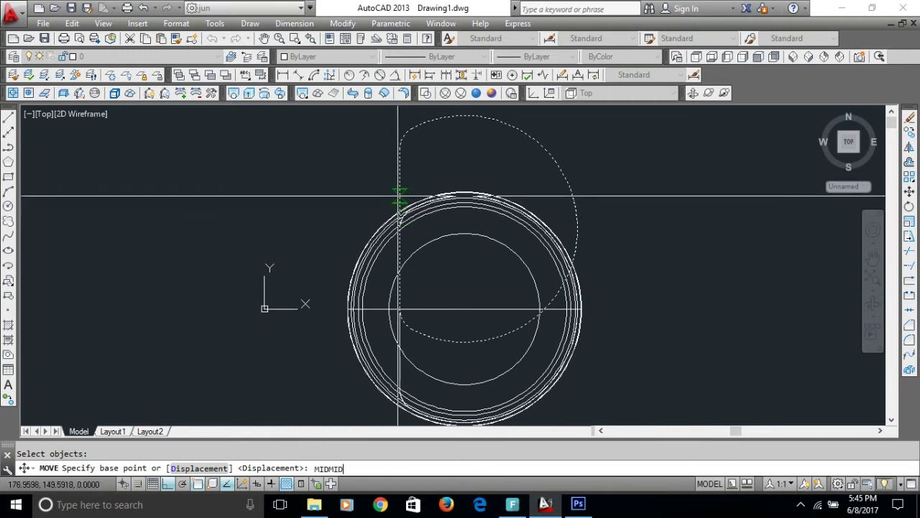
{"action": "key", "text": "Return"}
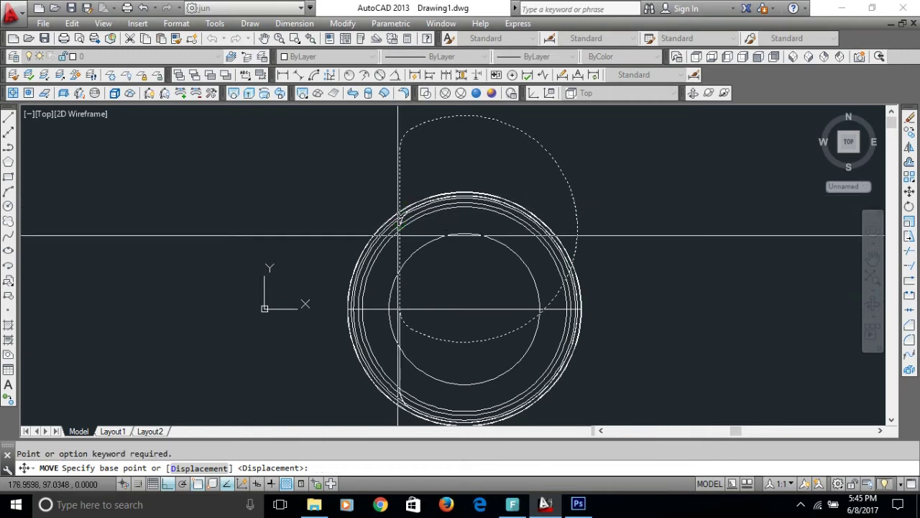
{"action": "left_click", "coordinate": [400, 230]}
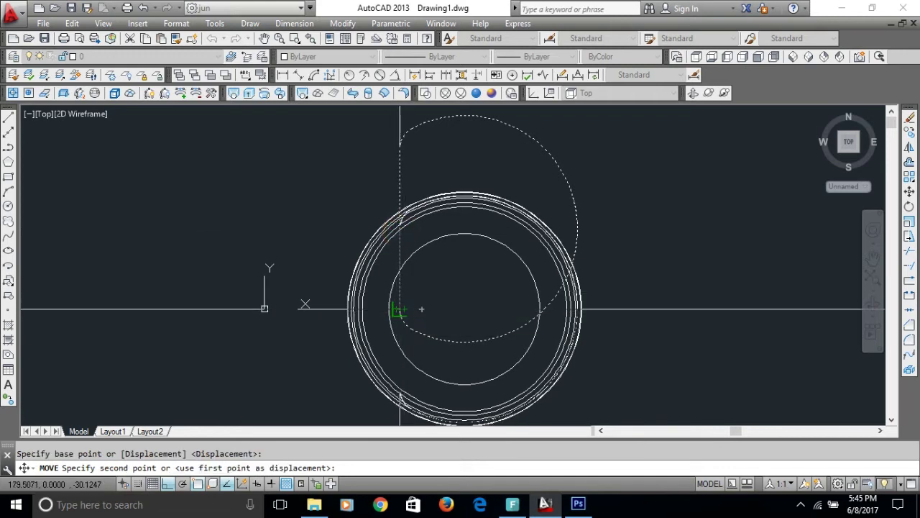
{"action": "left_click", "coordinate": [400, 309]}
{"action": "scroll", "coordinate": [441, 251], "scroll_direction": "down", "scroll_amount": 2}
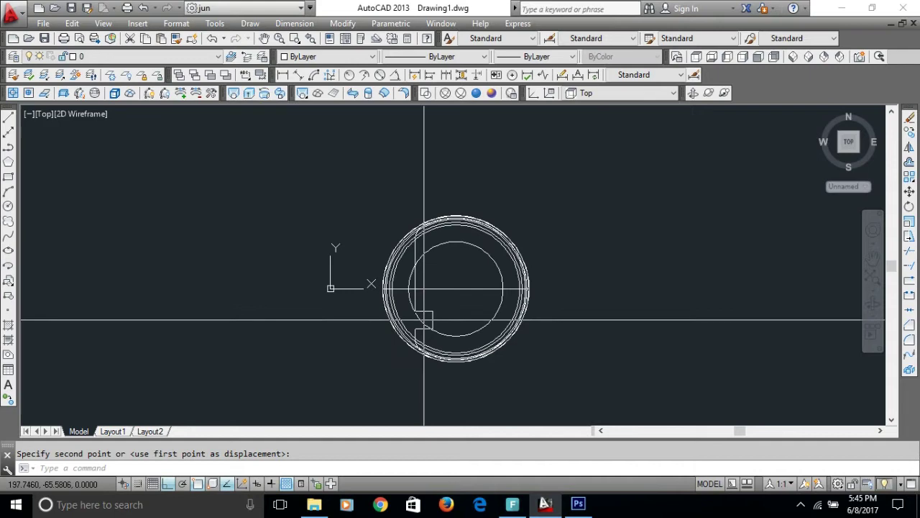
{"action": "middle_click_drag", "start_coordinate": [424, 319], "coordinate": [439, 251], "text": "shift"}
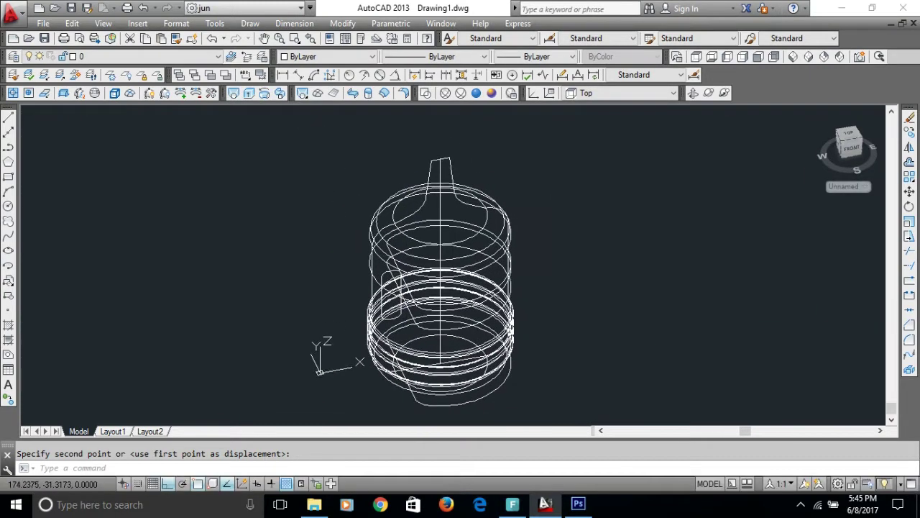
Move the handle's outer curve by its midpoint into place beside the jug body.
{"action": "scroll", "coordinate": [411, 410], "scroll_direction": "up", "scroll_amount": 4}
{"action": "scroll", "coordinate": [368, 327], "scroll_direction": "up", "scroll_amount": 3}
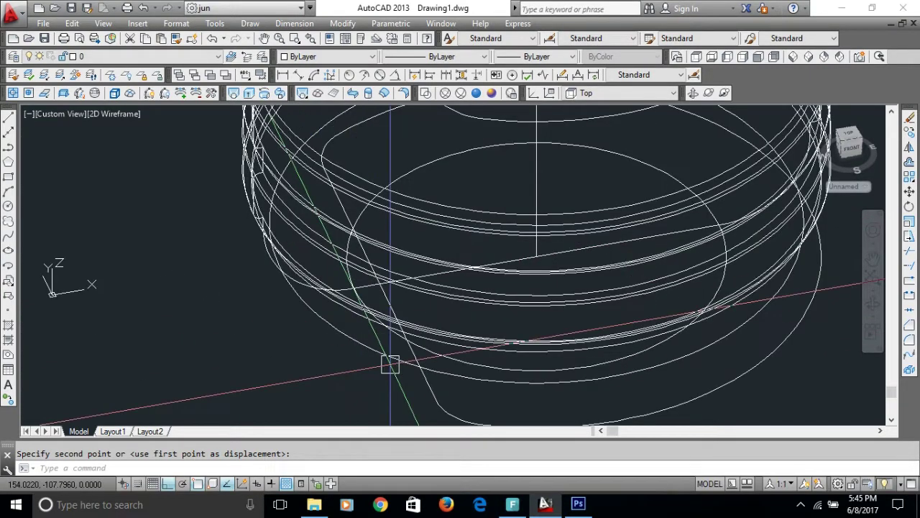
{"action": "key", "text": "Return"}
{"action": "left_click", "coordinate": [441, 405]}
{"action": "scroll", "coordinate": [366, 284], "scroll_direction": "up", "scroll_amount": 2}
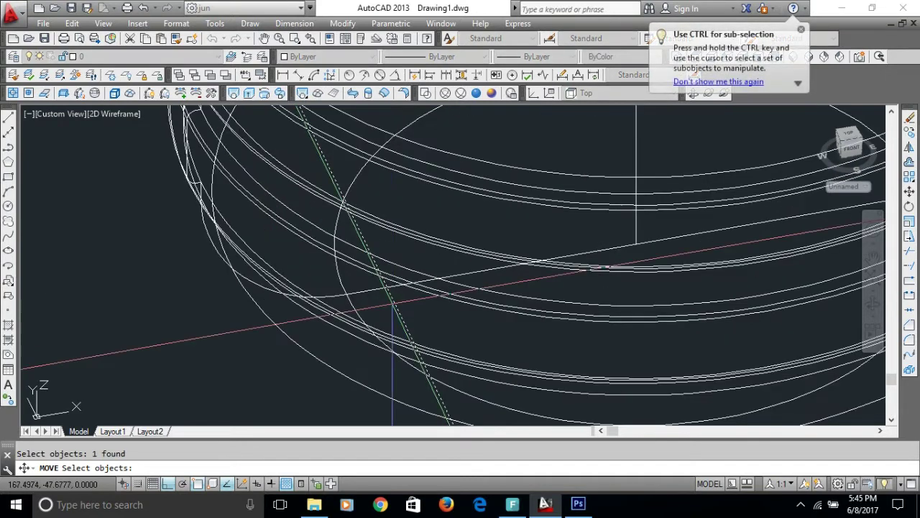
{"action": "key", "text": "Return"}
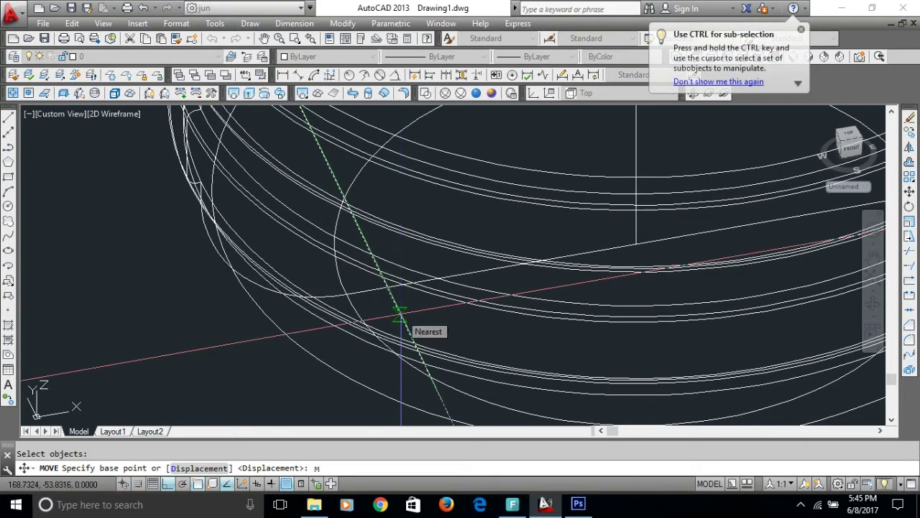
{"action": "type", "text": "MID"}
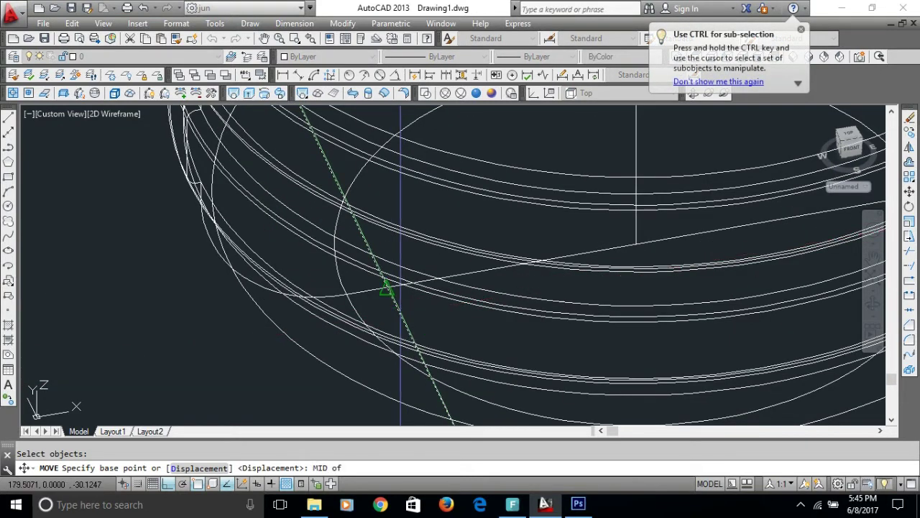
{"action": "left_click", "coordinate": [387, 288]}
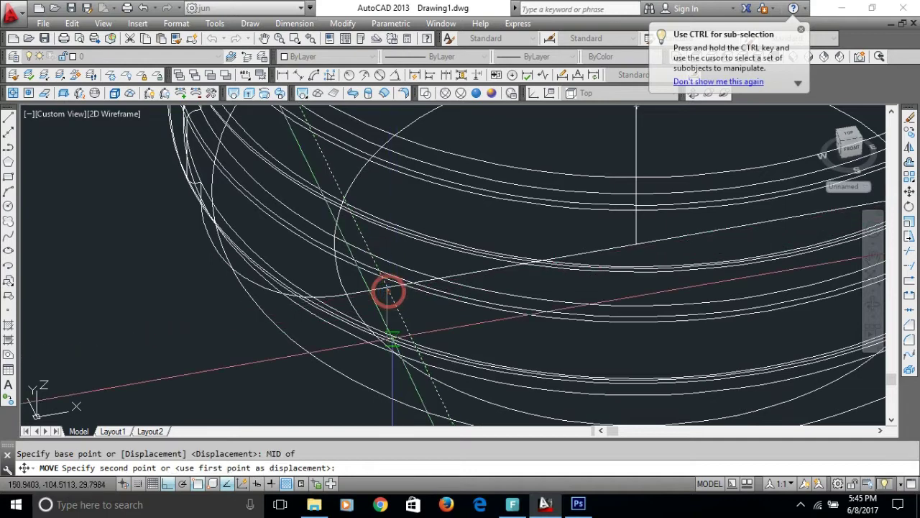
{"action": "scroll", "coordinate": [388, 302], "scroll_direction": "down", "scroll_amount": 3}
{"action": "scroll", "coordinate": [388, 245], "scroll_direction": "up", "scroll_amount": 3}
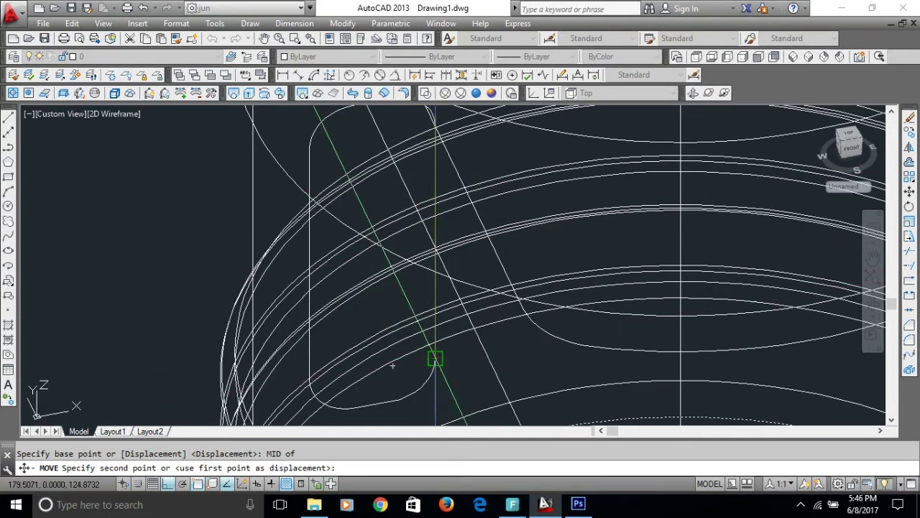
{"action": "left_click", "coordinate": [435, 361]}
Orbit the model round to a straight front view of the whole jug.
{"action": "scroll", "coordinate": [407, 304], "scroll_direction": "down", "scroll_amount": 3}
{"action": "scroll", "coordinate": [371, 197], "scroll_direction": "up", "scroll_amount": 1}
{"action": "scroll", "coordinate": [371, 197], "scroll_direction": "up", "scroll_amount": 3}
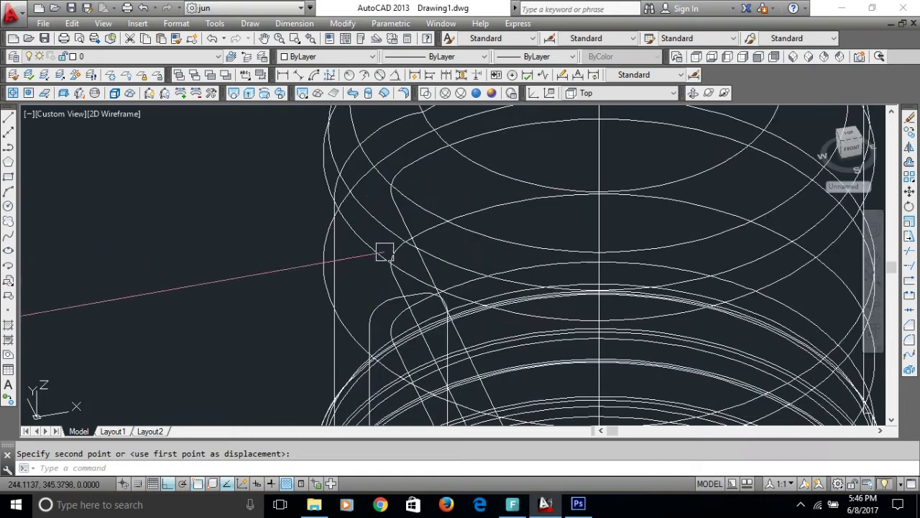
{"action": "scroll", "coordinate": [397, 377], "scroll_direction": "down", "scroll_amount": 3}
{"action": "mouse_move", "coordinate": [389, 369]}
{"action": "middle_mouse_down", "text": "shift"}
{"action": "mouse_move", "coordinate": [360, 309]}
{"action": "mouse_move", "coordinate": [376, 319]}
{"action": "middle_mouse_up", "text": "shift"}
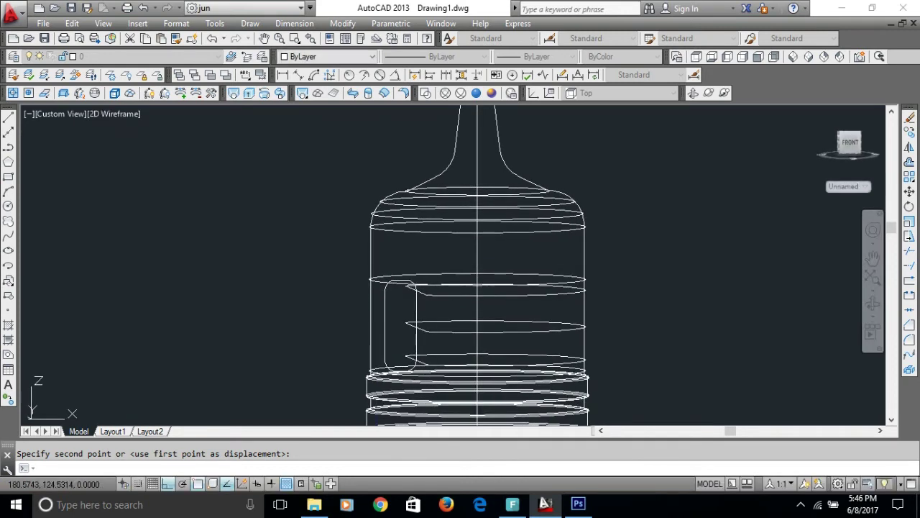
{"action": "scroll", "coordinate": [376, 312], "scroll_direction": "down", "scroll_amount": 2}
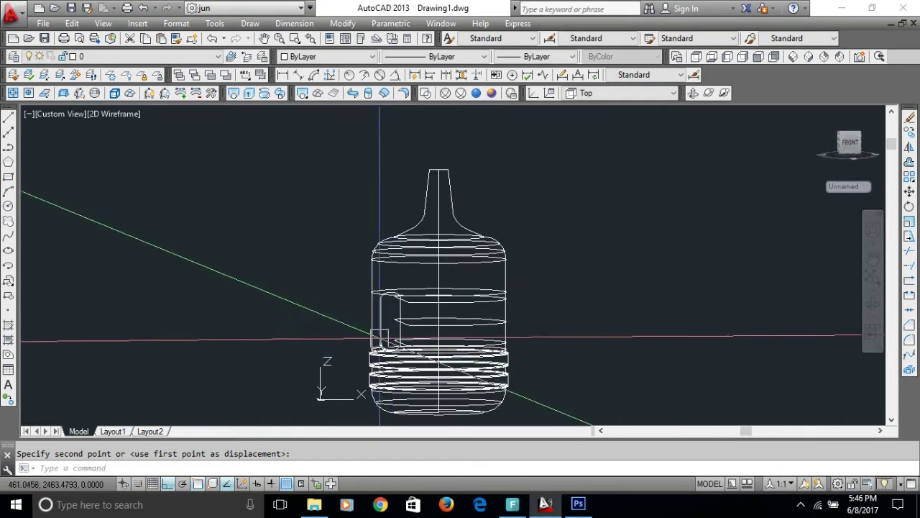
Switch to the Front view and reset the UCS to World.
{"action": "left_click", "coordinate": [754, 60]}
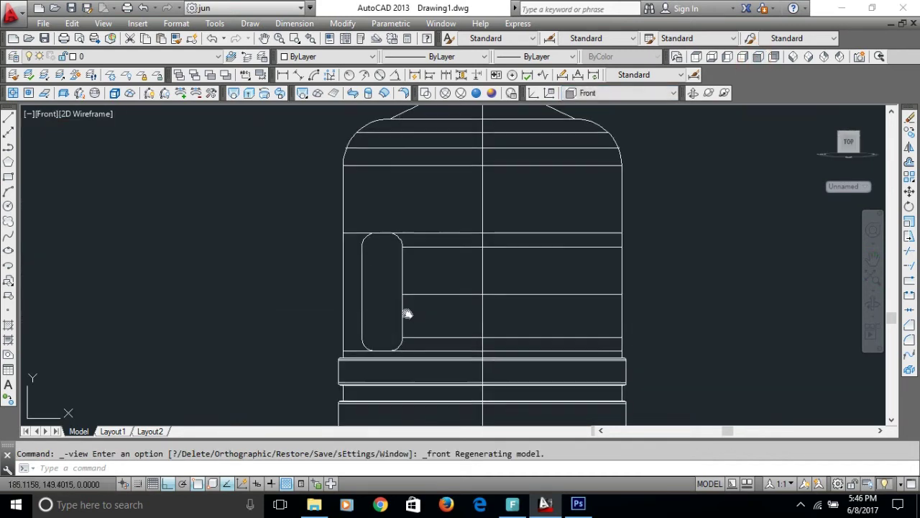
{"action": "middle_click_drag", "start_coordinate": [399, 318], "coordinate": [396, 309]}
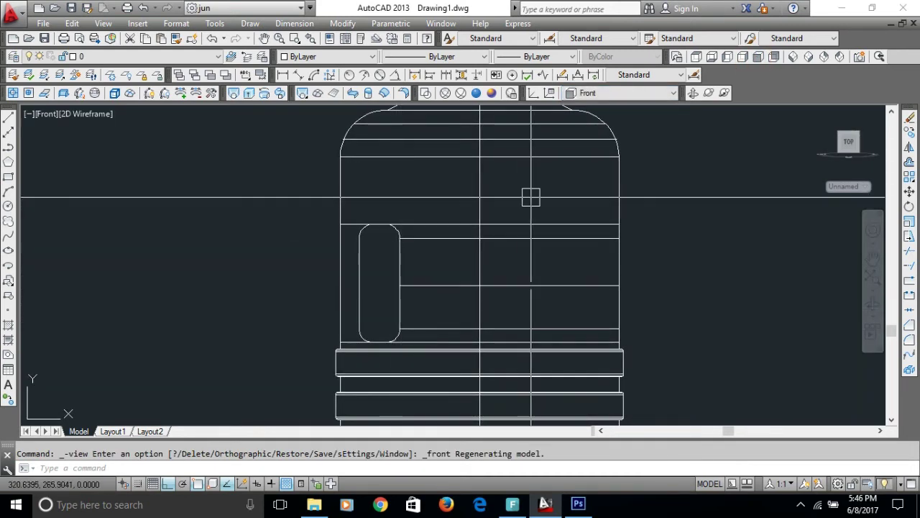
{"action": "left_click", "coordinate": [631, 95]}
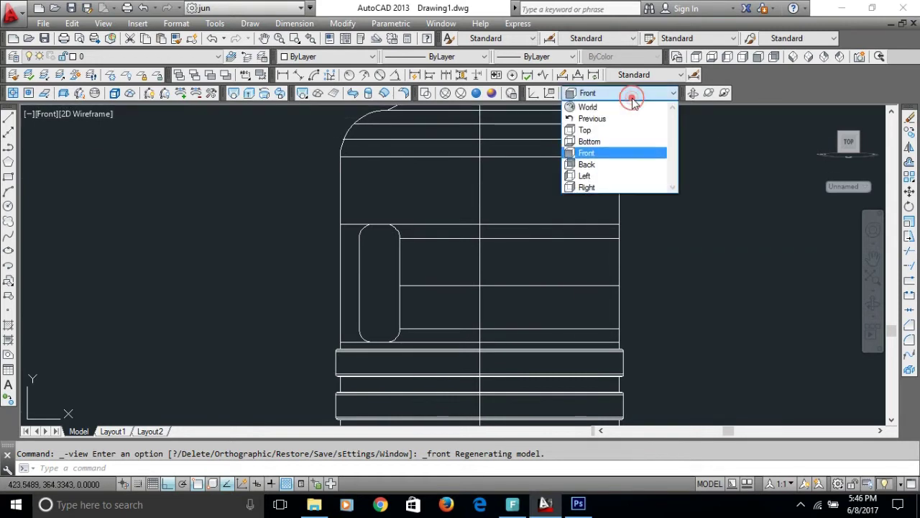
{"action": "left_click", "coordinate": [627, 108]}
{"action": "scroll", "coordinate": [370, 309], "scroll_direction": "up", "scroll_amount": 2}
{"action": "scroll", "coordinate": [341, 268], "scroll_direction": "up", "scroll_amount": 2}
{"action": "scroll", "coordinate": [342, 268], "scroll_direction": "up", "scroll_amount": 2}
{"action": "middle_click_drag", "start_coordinate": [341, 269], "coordinate": [366, 266]}
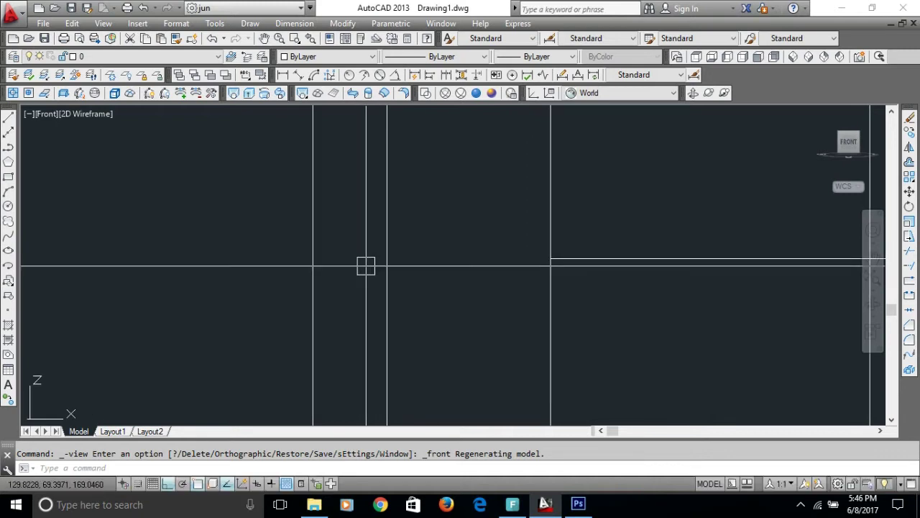
Start a 2P circle and pick its first diameter point on the capsule's top arc.
{"action": "type", "text": "c"}
{"action": "key", "text": "Return"}
{"action": "type", "text": "2P Sp"}
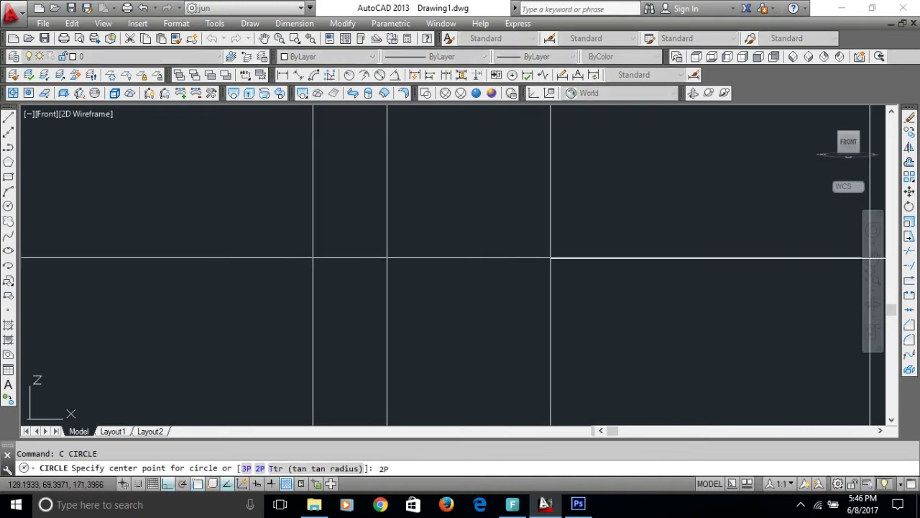
{"action": "key", "text": "Return"}
{"action": "scroll", "coordinate": [386, 253], "scroll_direction": "down", "scroll_amount": 3}
{"action": "scroll", "coordinate": [330, 148], "scroll_direction": "up", "scroll_amount": 4}
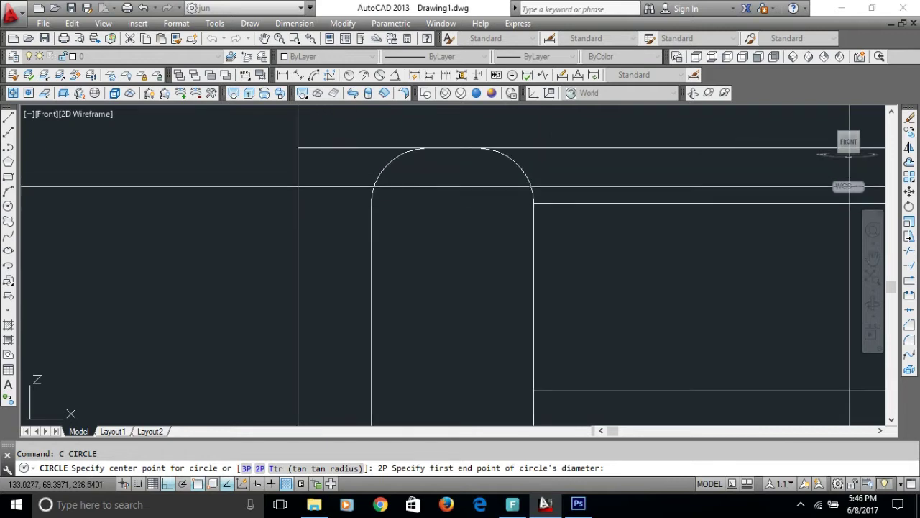
{"action": "left_click", "coordinate": [371, 203]}
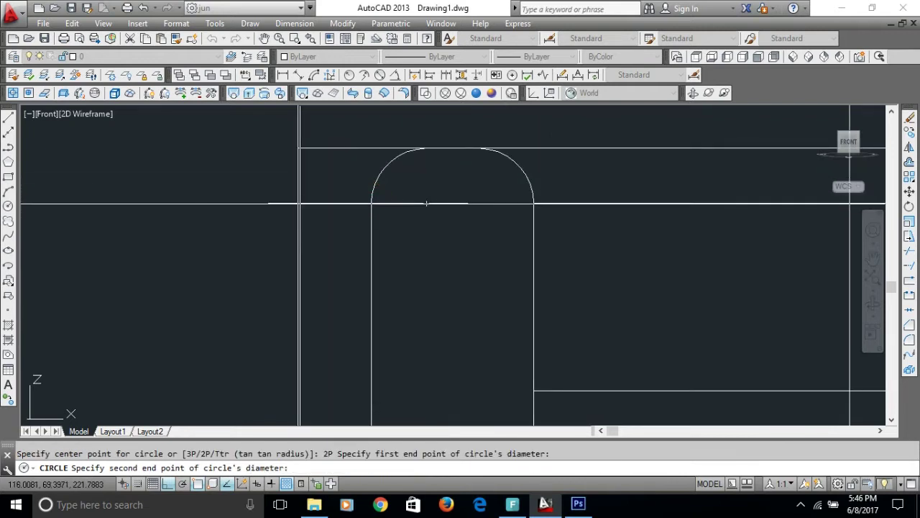
{"action": "scroll", "coordinate": [335, 226], "scroll_direction": "down", "scroll_amount": 1}
{"action": "scroll", "coordinate": [335, 225], "scroll_direction": "down", "scroll_amount": 3}
{"action": "scroll", "coordinate": [322, 285], "scroll_direction": "up", "scroll_amount": 4}
{"action": "scroll", "coordinate": [322, 286], "scroll_direction": "up", "scroll_amount": 2}
Start another two-point circle from the capsule's bottom arc endpoint.
{"action": "key", "text": "Escape"}
{"action": "key", "text": "Return"}
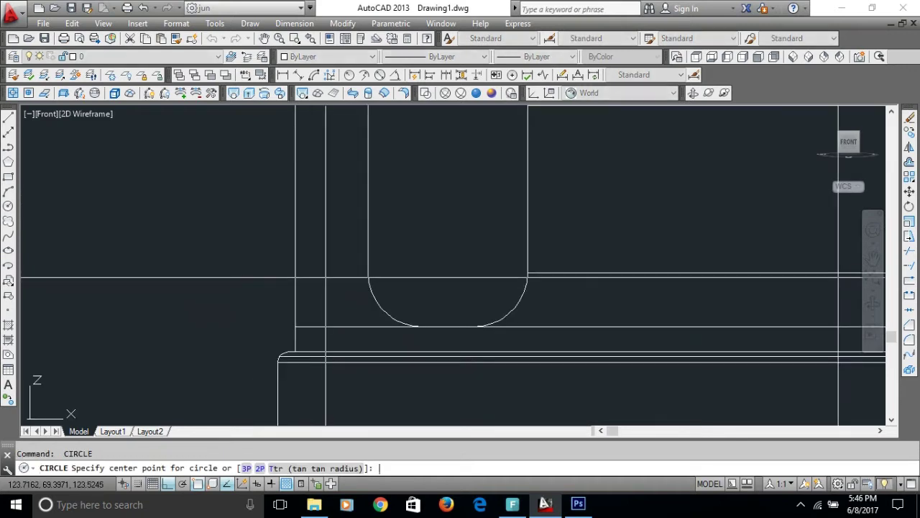
{"action": "type", "text": "2P"}
{"action": "key", "text": "Return"}
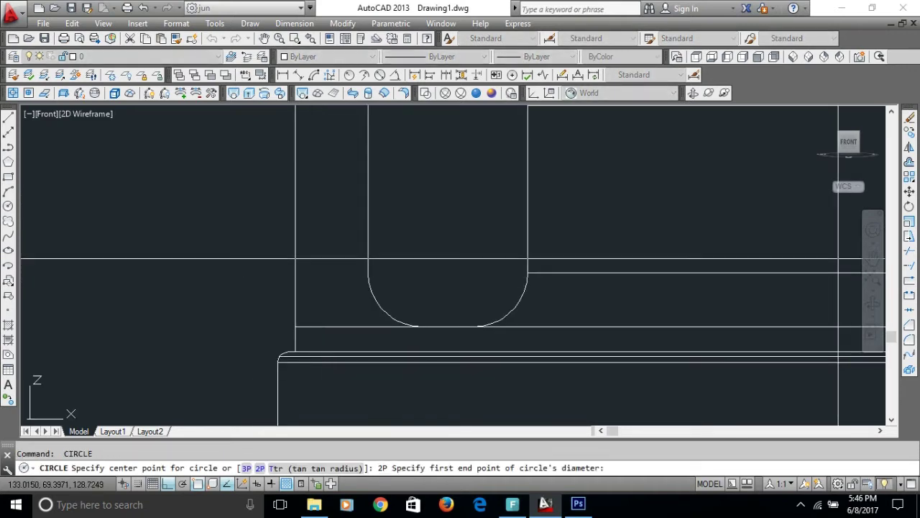
{"action": "left_click", "coordinate": [368, 273]}
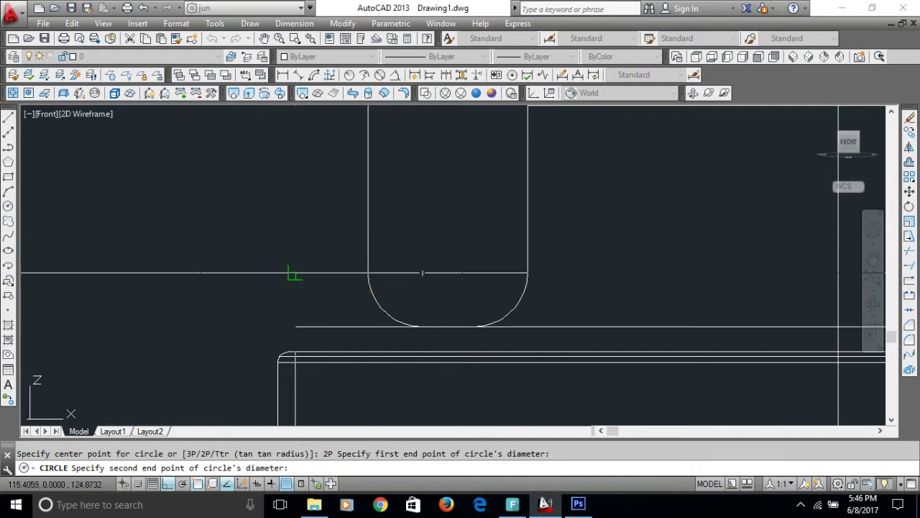
{"action": "scroll", "coordinate": [340, 243], "scroll_direction": "down", "scroll_amount": 4}
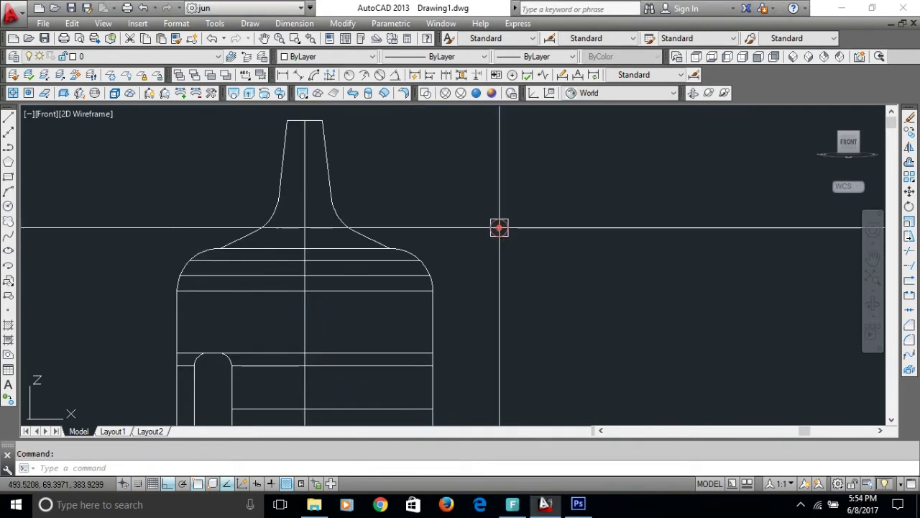
Move the UCS origin to the shoulder curve and draw a circle from the centreline to the curve.
{"action": "middle_click_drag", "start_coordinate": [477, 238], "coordinate": [585, 228]}
{"action": "scroll", "coordinate": [352, 192], "scroll_direction": "up", "scroll_amount": 3}
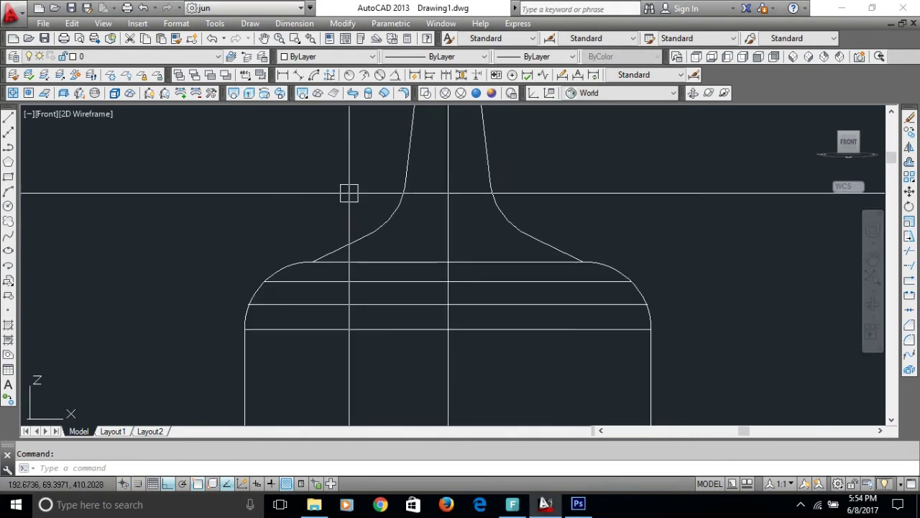
{"action": "scroll", "coordinate": [401, 207], "scroll_direction": "up", "scroll_amount": 2}
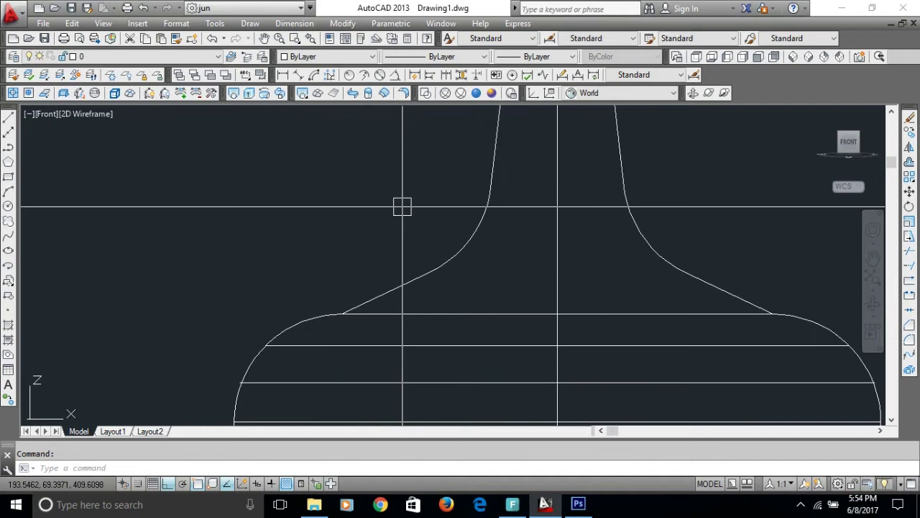
{"action": "scroll", "coordinate": [402, 207], "scroll_direction": "down", "scroll_amount": 2}
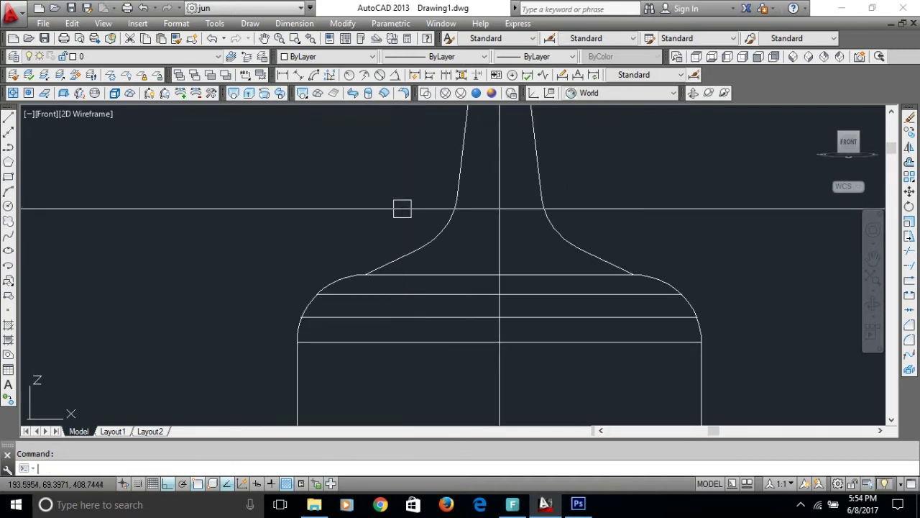
{"action": "type", "text": "ucs"}
{"action": "key", "text": "Return"}
{"action": "type", "text": "m"}
{"action": "key", "text": "Return"}
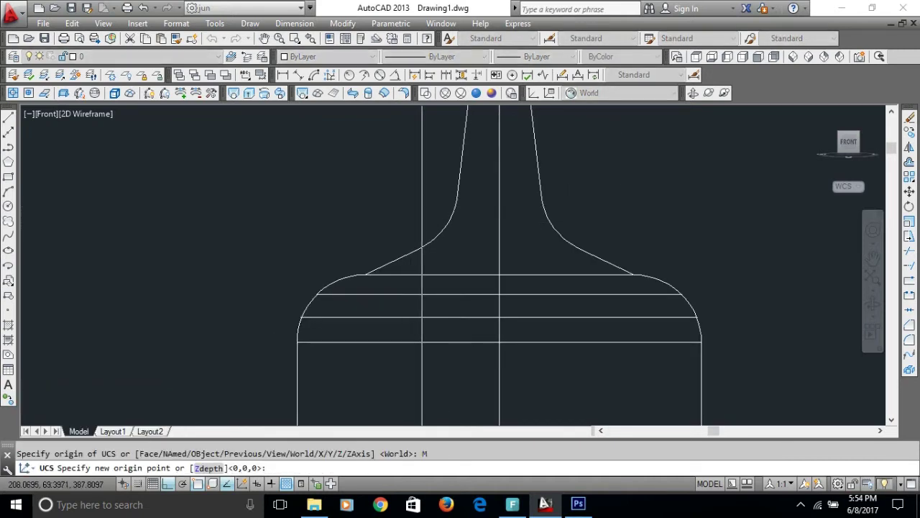
{"action": "left_click", "coordinate": [418, 248]}
{"action": "scroll", "coordinate": [463, 252], "scroll_direction": "up", "scroll_amount": 2}
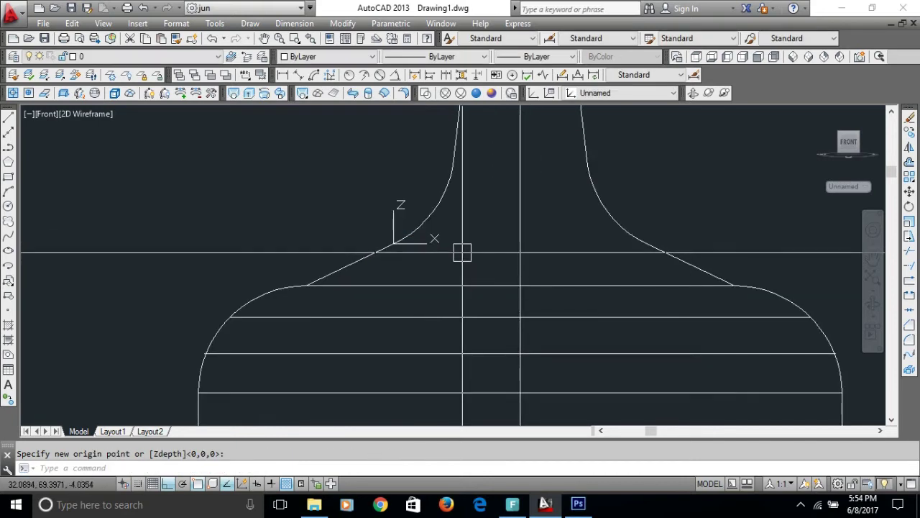
{"action": "type", "text": "c"}
{"action": "key", "text": "Return"}
{"action": "left_click", "coordinate": [519, 244]}
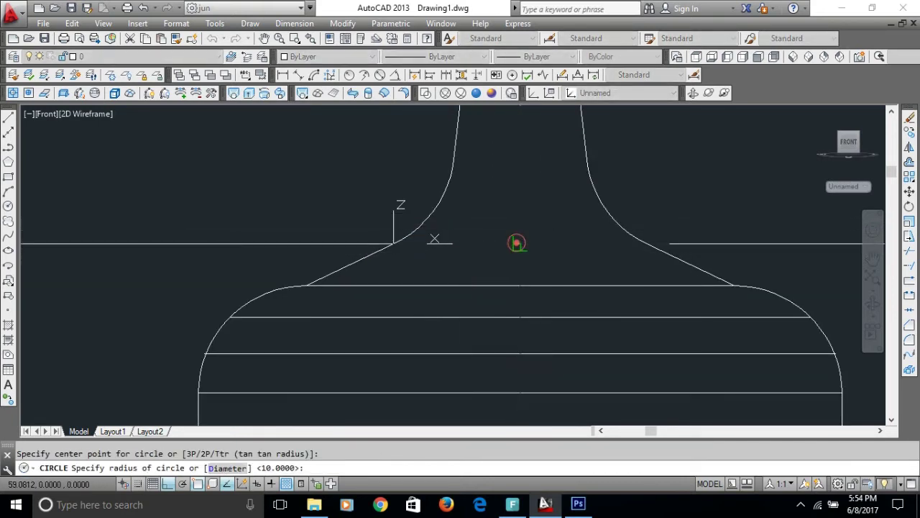
{"action": "left_click", "coordinate": [645, 244]}
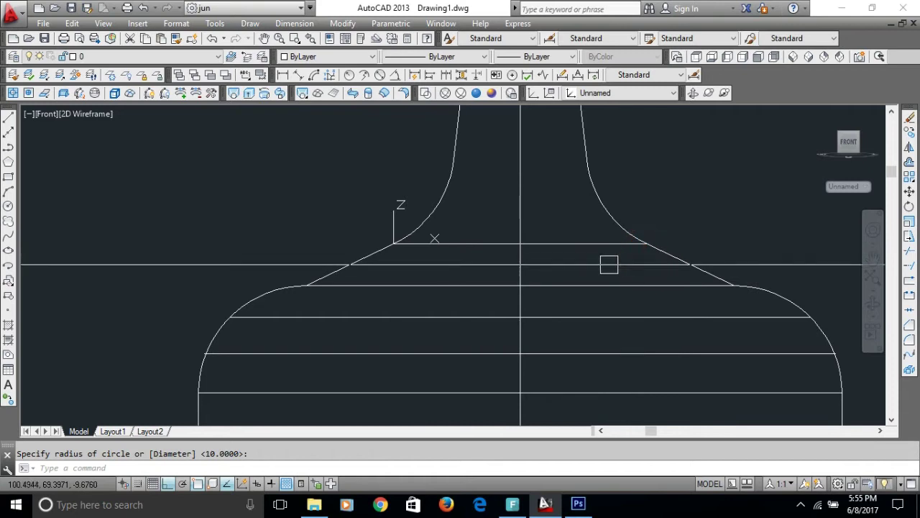
Move the UCS to the left neck curve's intersection and draw a circle centred on the axis.
{"action": "middle_click_drag", "start_coordinate": [591, 262], "coordinate": [551, 263]}
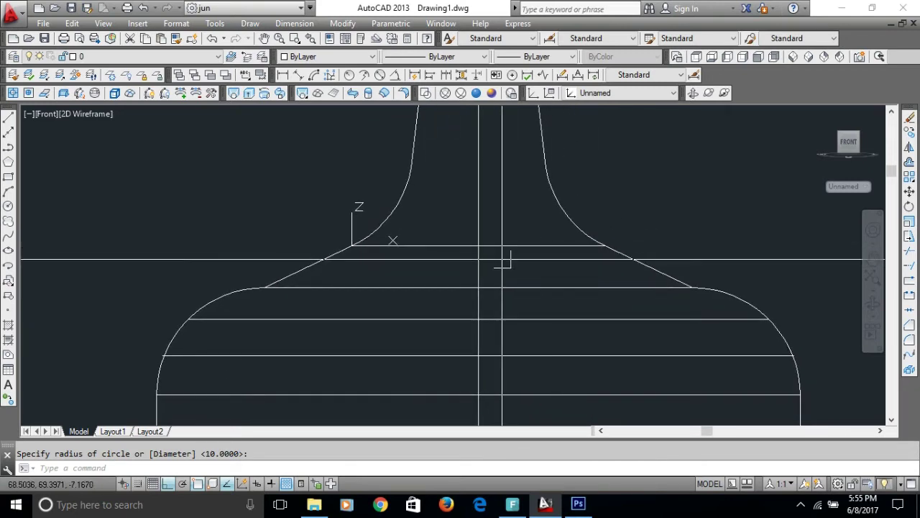
{"action": "scroll", "coordinate": [496, 262], "scroll_direction": "up", "scroll_amount": 2}
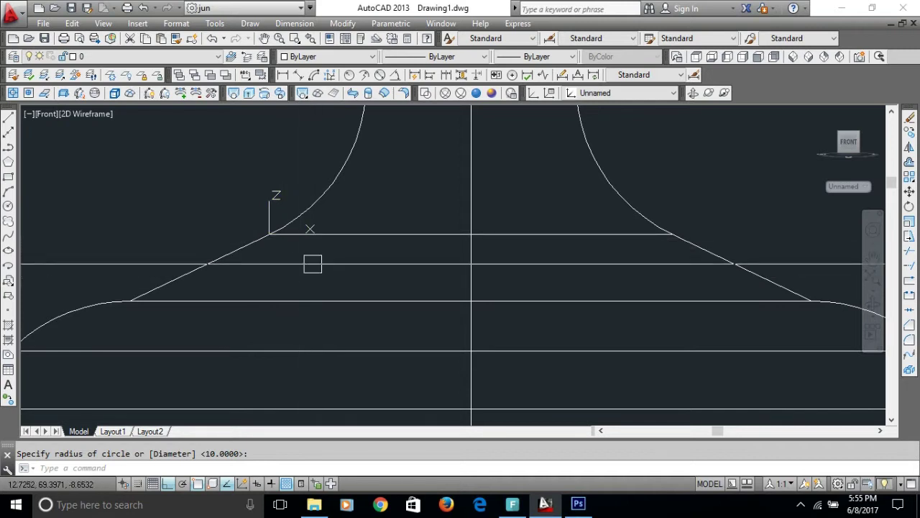
{"action": "middle_click_drag", "start_coordinate": [344, 210], "coordinate": [316, 274]}
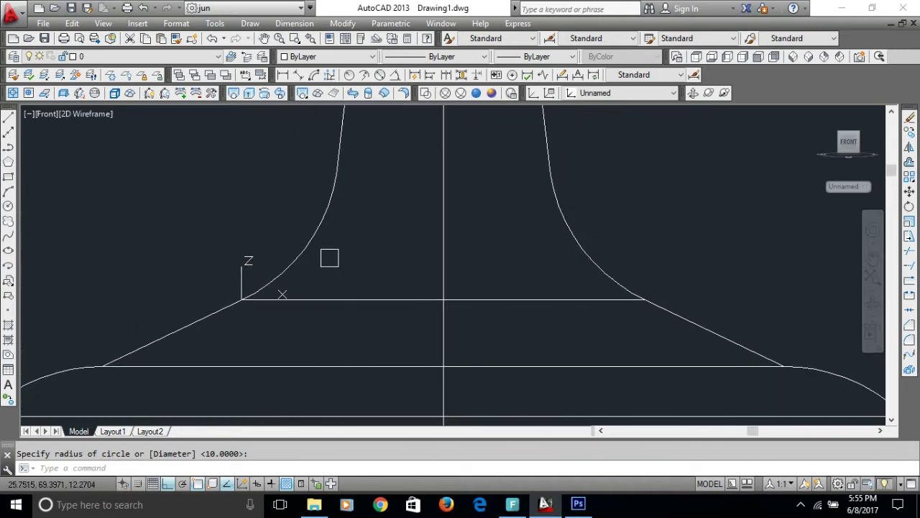
{"action": "type", "text": "ucs"}
{"action": "key", "text": "Return"}
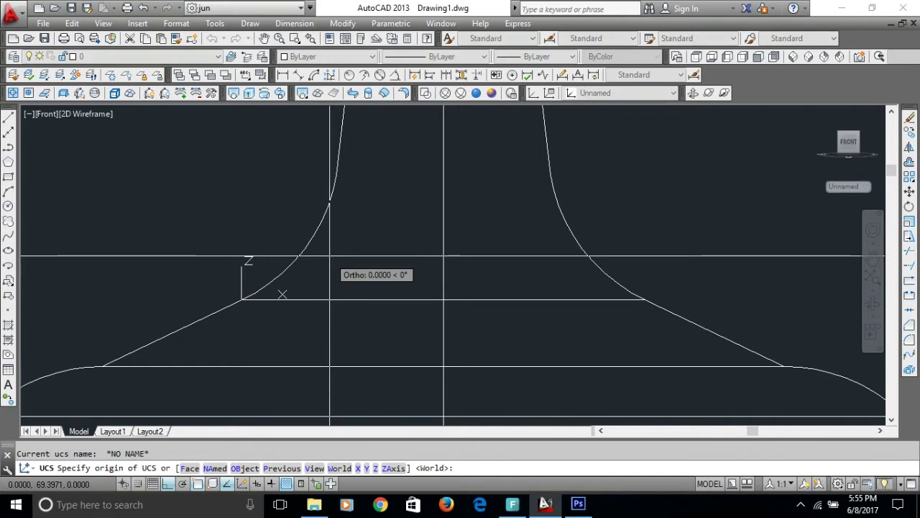
{"action": "type", "text": "m"}
{"action": "key", "text": "Return"}
{"action": "left_click", "coordinate": [314, 238]}
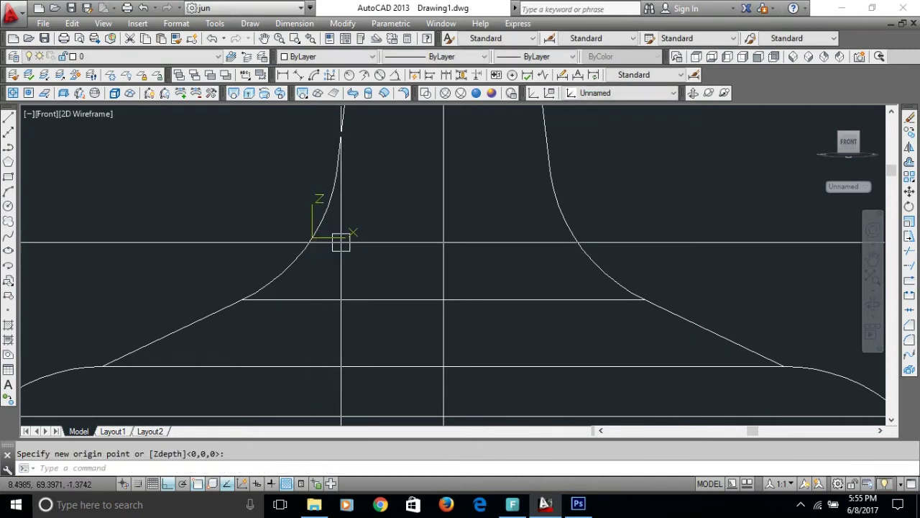
{"action": "key", "text": "Return"}
{"action": "left_click", "coordinate": [444, 238]}
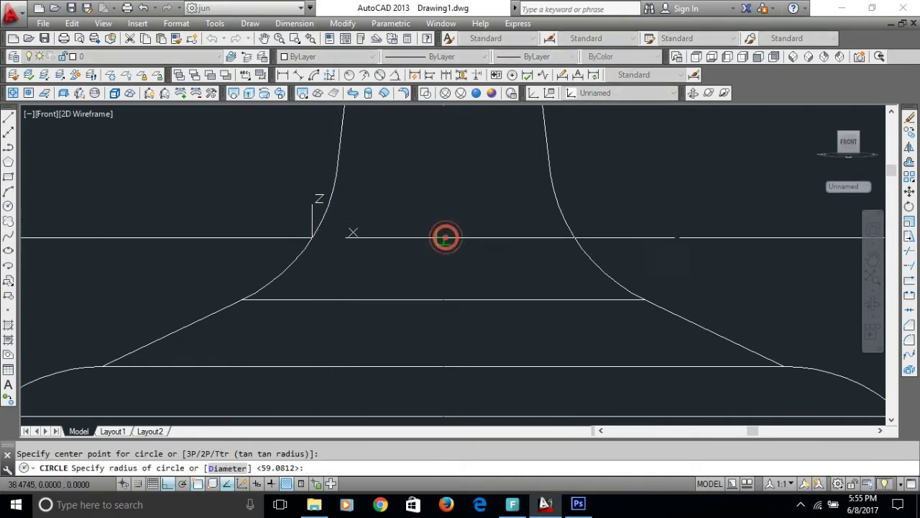
{"action": "key", "text": "Escape"}
Move the UCS to the right curve intersection and draw an axis-centred circle reaching the neck curve.
{"action": "scroll", "coordinate": [485, 271], "scroll_direction": "down", "scroll_amount": 2}
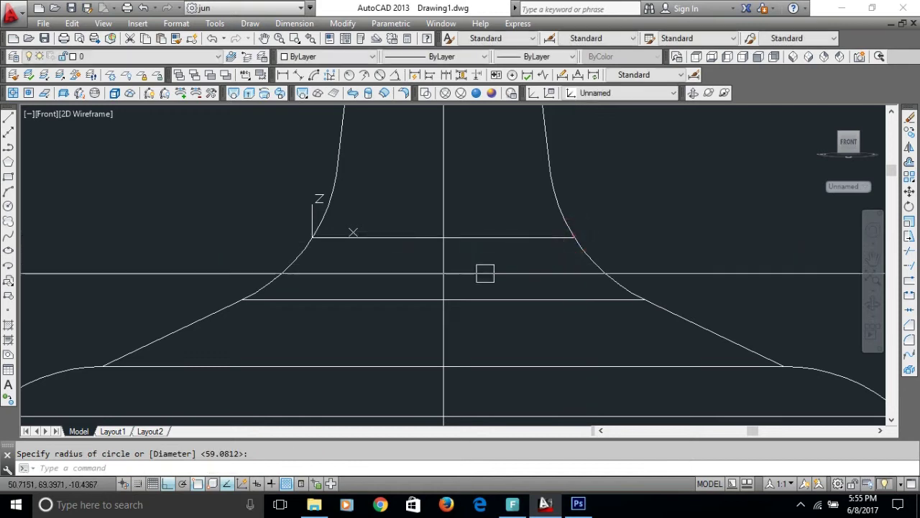
{"action": "scroll", "coordinate": [476, 225], "scroll_direction": "down", "scroll_amount": 2}
{"action": "scroll", "coordinate": [477, 226], "scroll_direction": "up", "scroll_amount": 2}
{"action": "scroll", "coordinate": [469, 228], "scroll_direction": "up", "scroll_amount": 2}
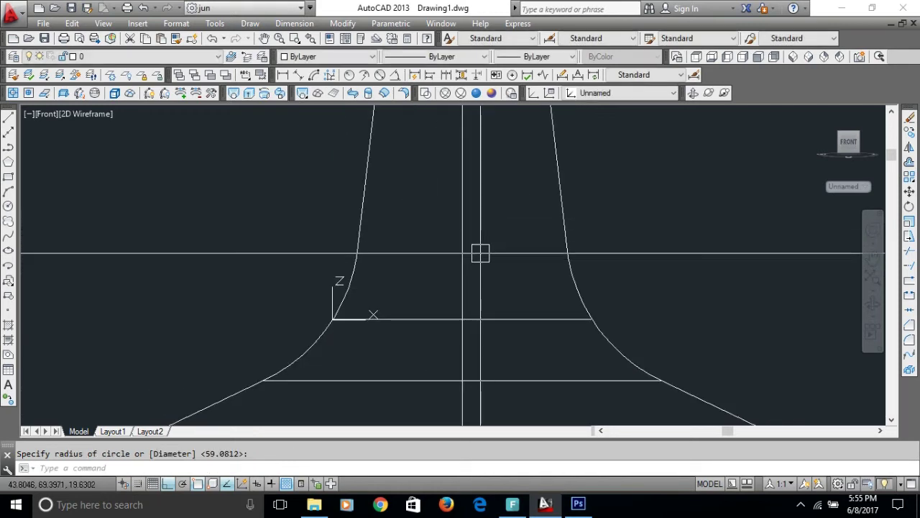
{"action": "type", "text": "ucs"}
{"action": "key", "text": "Return"}
{"action": "type", "text": "m"}
{"action": "key", "text": "Return"}
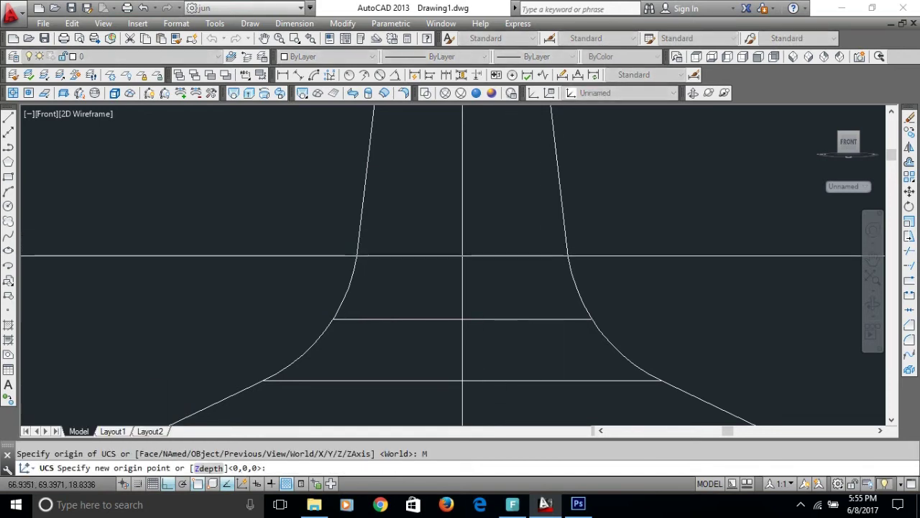
{"action": "left_click", "coordinate": [568, 256]}
{"action": "scroll", "coordinate": [518, 268], "scroll_direction": "up", "scroll_amount": 2}
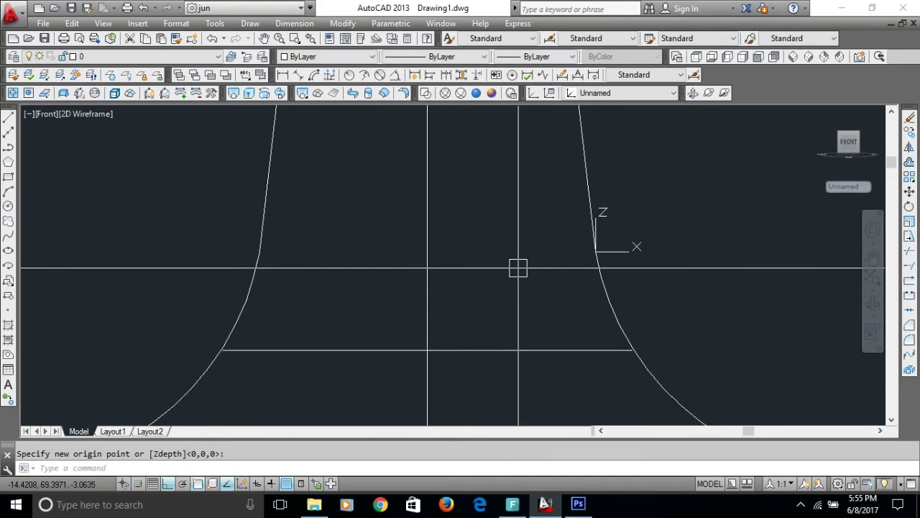
{"action": "key", "text": "Return"}
{"action": "type", "text": "c"}
{"action": "key", "text": "Return"}
{"action": "left_click", "coordinate": [428, 257]}
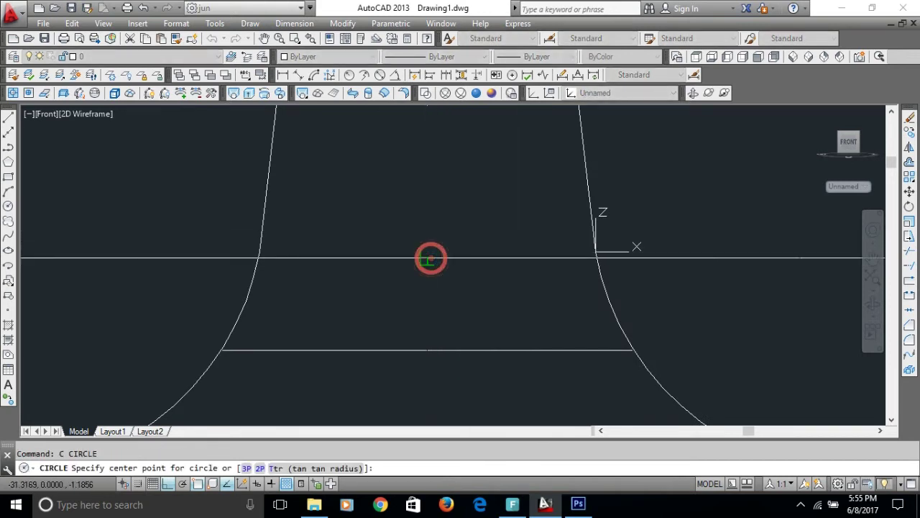
{"action": "left_click", "coordinate": [593, 259]}
Draw a circle at the neck's top rim, centred on its top edge and sized to the corner.
{"action": "scroll", "coordinate": [529, 280], "scroll_direction": "down", "scroll_amount": 3}
{"action": "middle_click_drag", "start_coordinate": [493, 210], "coordinate": [477, 318]}
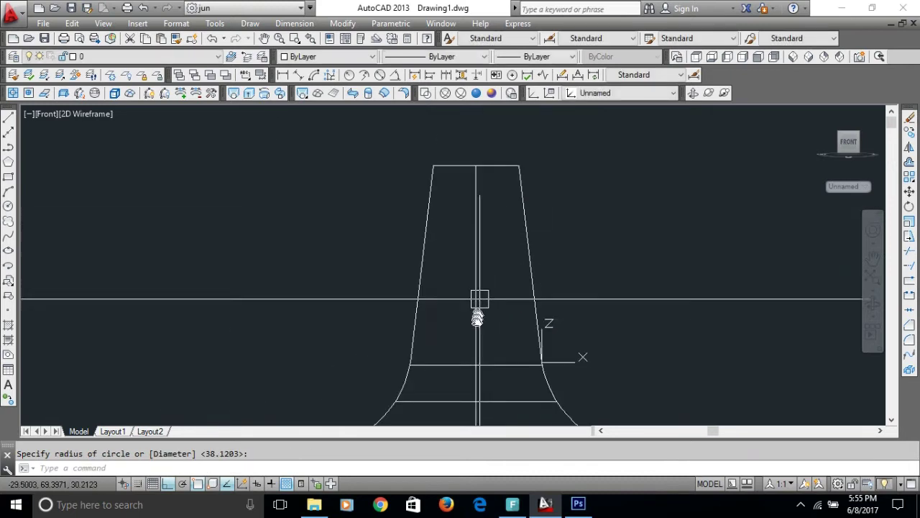
{"action": "scroll", "coordinate": [458, 185], "scroll_direction": "up", "scroll_amount": 2}
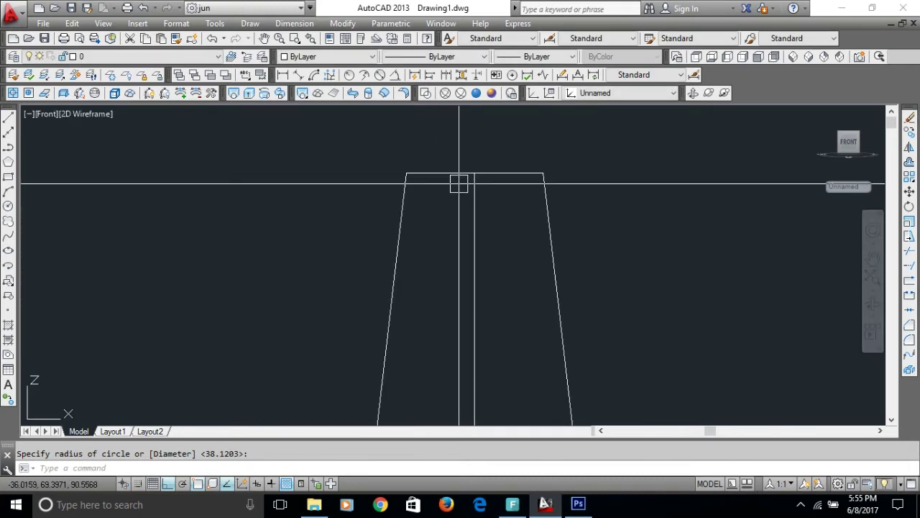
{"action": "type", "text": "c"}
{"action": "key", "text": "Return"}
{"action": "left_click", "coordinate": [474, 173]}
{"action": "scroll", "coordinate": [491, 180], "scroll_direction": "up", "scroll_amount": 2}
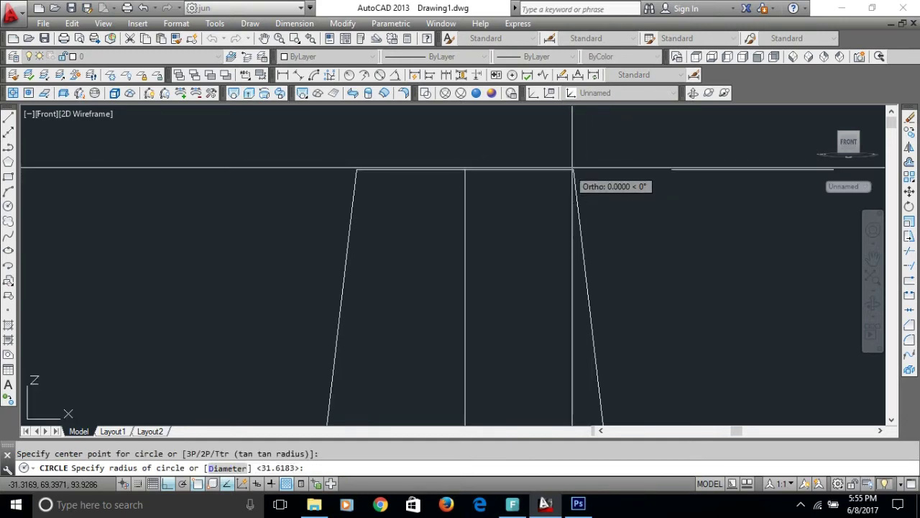
{"action": "left_click", "coordinate": [573, 169]}
{"action": "scroll", "coordinate": [532, 176], "scroll_direction": "down", "scroll_amount": 2}
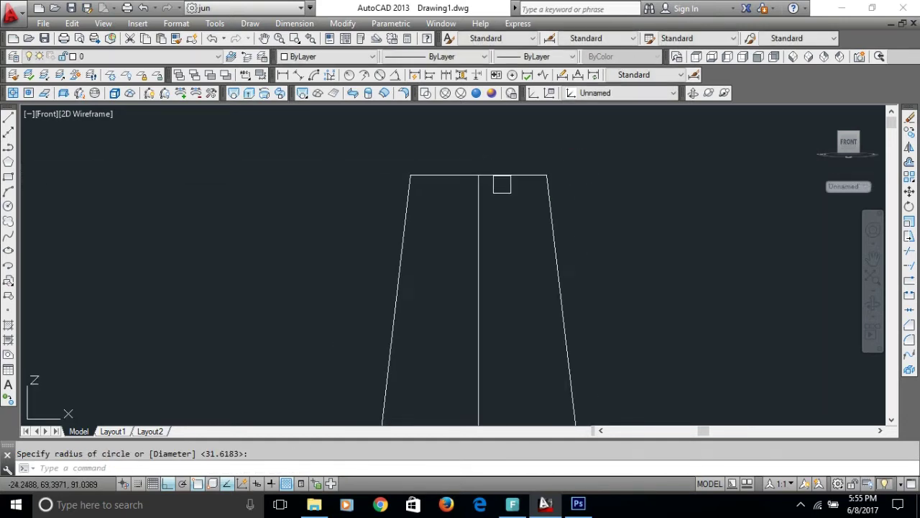
{"action": "scroll", "coordinate": [496, 183], "scroll_direction": "down", "scroll_amount": 2}
{"action": "middle_click_drag", "start_coordinate": [452, 265], "coordinate": [445, 253]}
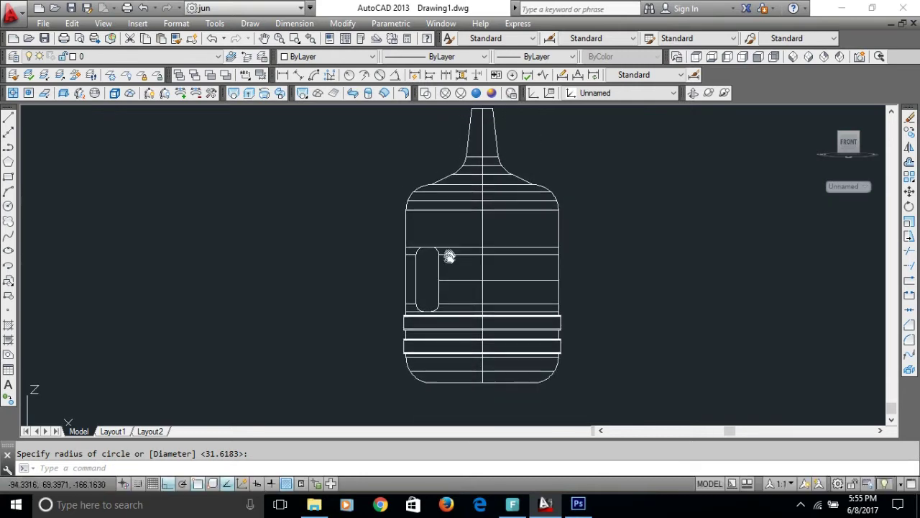
{"action": "scroll", "coordinate": [445, 253], "scroll_direction": "down", "scroll_amount": 2}
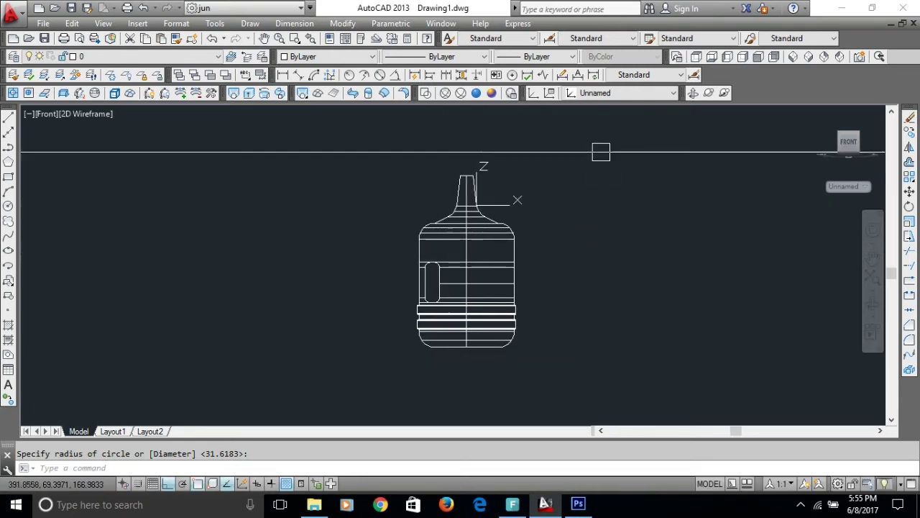
View the jug in SW Isometric and zoom to inspect it.
{"action": "left_click", "coordinate": [795, 59]}
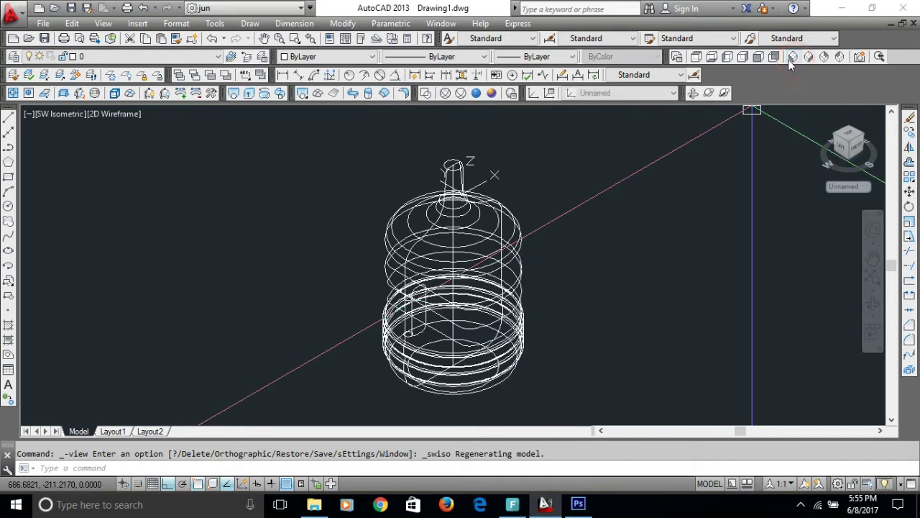
{"action": "scroll", "coordinate": [464, 339], "scroll_direction": "up", "scroll_amount": 2}
{"action": "scroll", "coordinate": [381, 328], "scroll_direction": "up", "scroll_amount": 4}
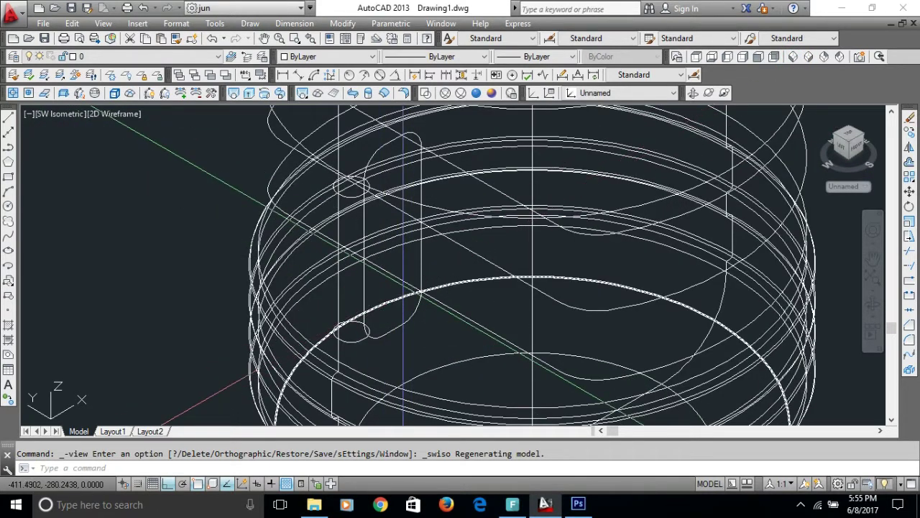
{"action": "scroll", "coordinate": [407, 258], "scroll_direction": "down", "scroll_amount": 2}
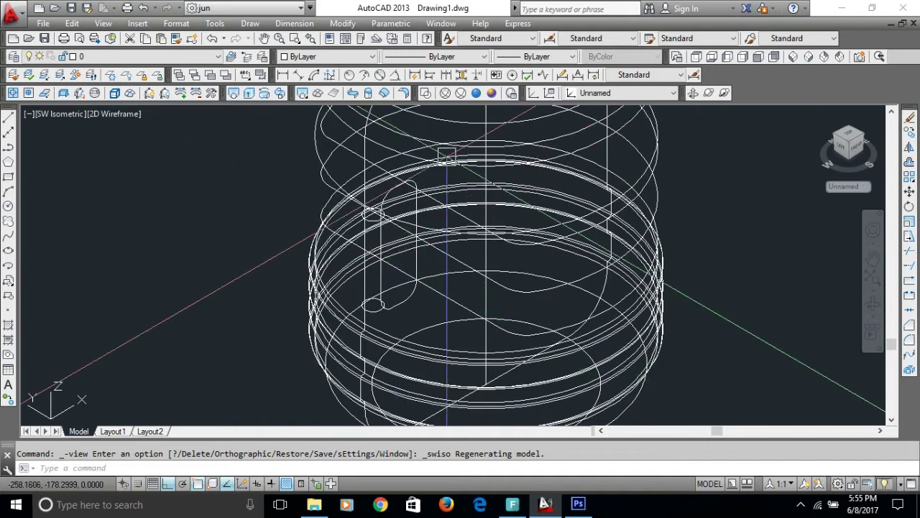
Return to the Front view with World UCS, framing the handle slot's rounded bottom.
{"action": "left_click", "coordinate": [758, 58]}
{"action": "left_click", "coordinate": [633, 92]}
{"action": "left_click", "coordinate": [613, 108]}
{"action": "scroll", "coordinate": [352, 381], "scroll_direction": "up", "scroll_amount": 5}
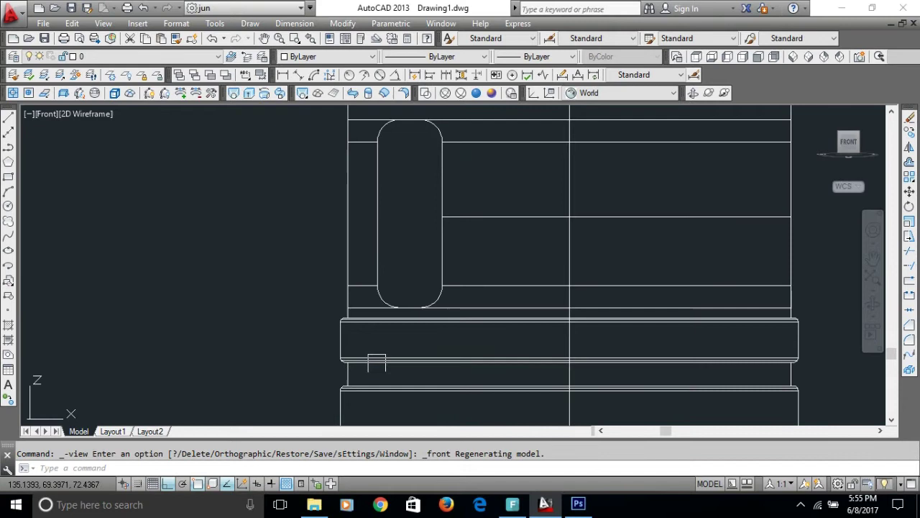
{"action": "scroll", "coordinate": [468, 295], "scroll_direction": "up", "scroll_amount": 4}
{"action": "middle_click_drag", "start_coordinate": [441, 321], "coordinate": [380, 312]}
{"action": "scroll", "coordinate": [389, 290], "scroll_direction": "down", "scroll_amount": 2}
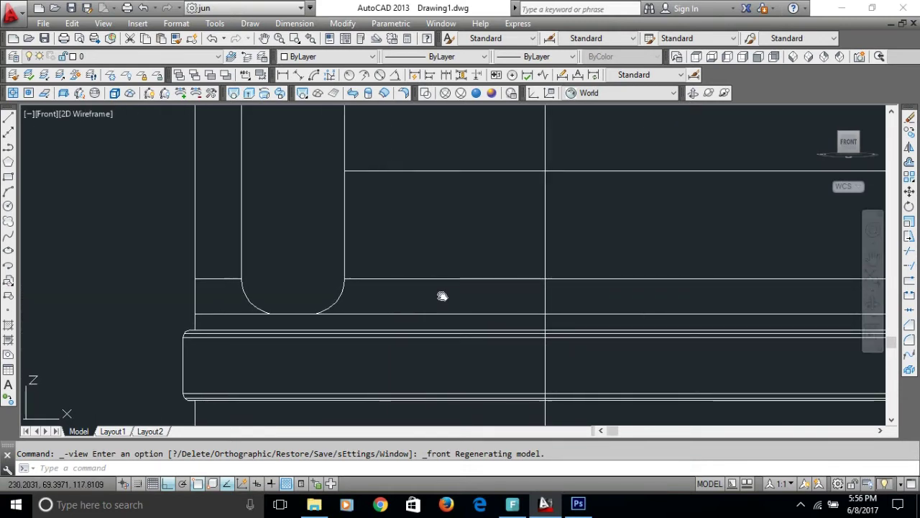
{"action": "middle_click_drag", "start_coordinate": [441, 297], "coordinate": [299, 284]}
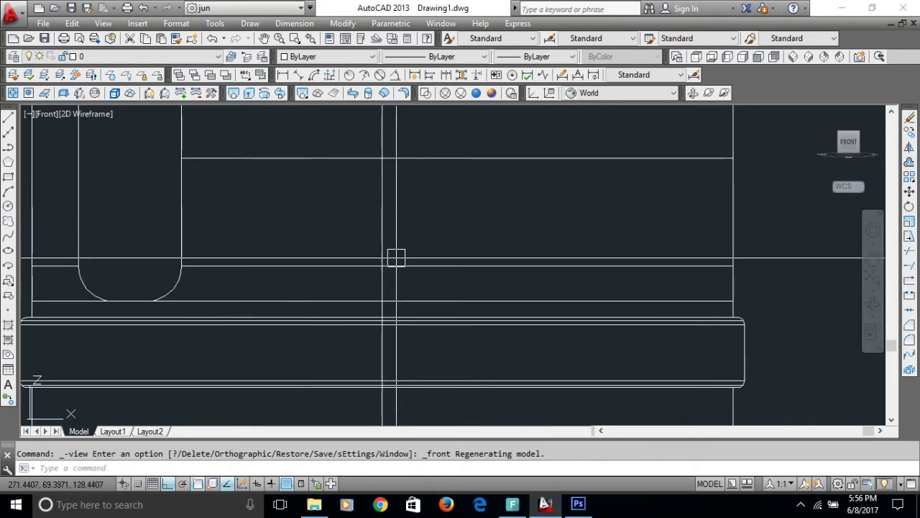
{"action": "scroll", "coordinate": [188, 306], "scroll_direction": "up", "scroll_amount": 2}
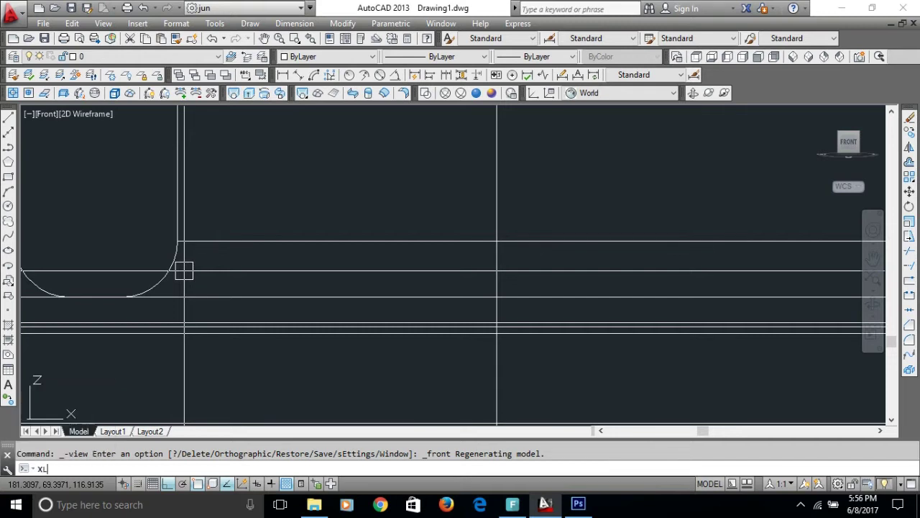
Place a horizontal construction line through the slot's bottom fillet arc.
{"action": "key", "text": "Return"}
{"action": "type", "text": "h"}
{"action": "key", "text": "Return"}
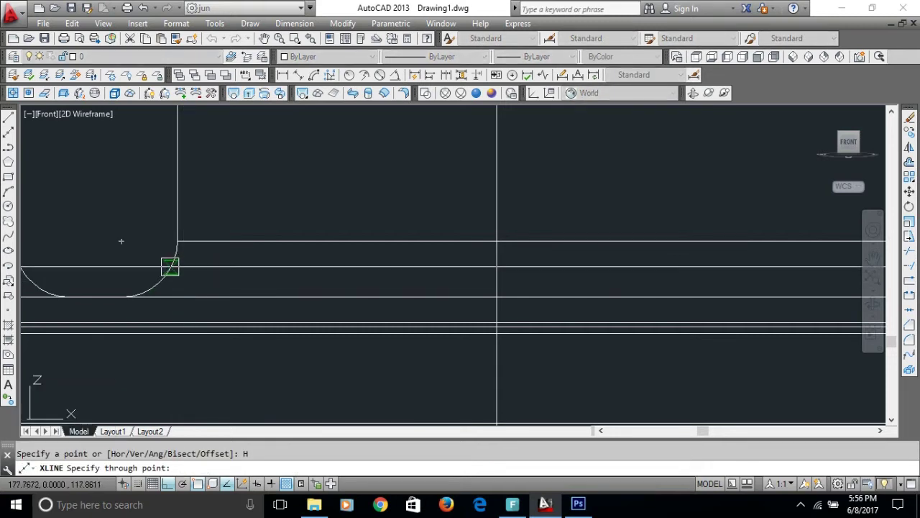
{"action": "left_click", "coordinate": [170, 267]}
{"action": "scroll", "coordinate": [190, 262], "scroll_direction": "up", "scroll_amount": 2}
{"action": "key", "text": "Escape"}
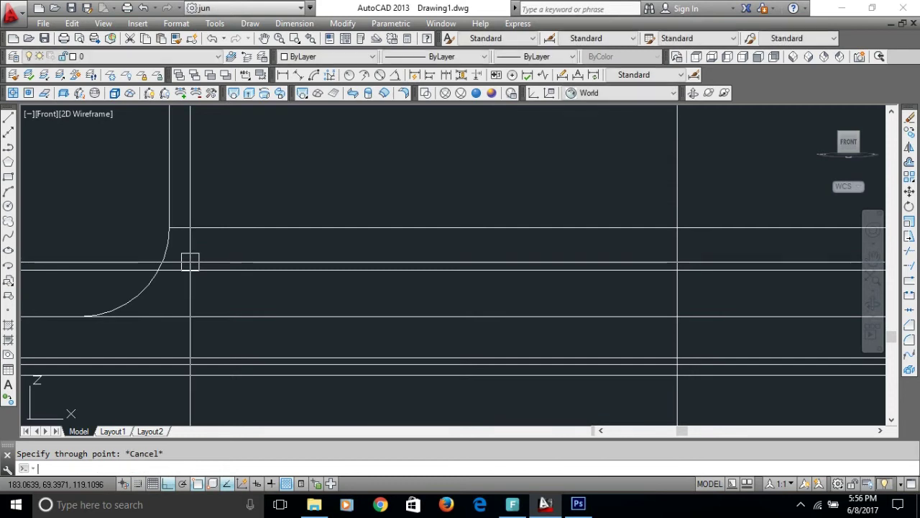
{"action": "key", "text": "Escape"}
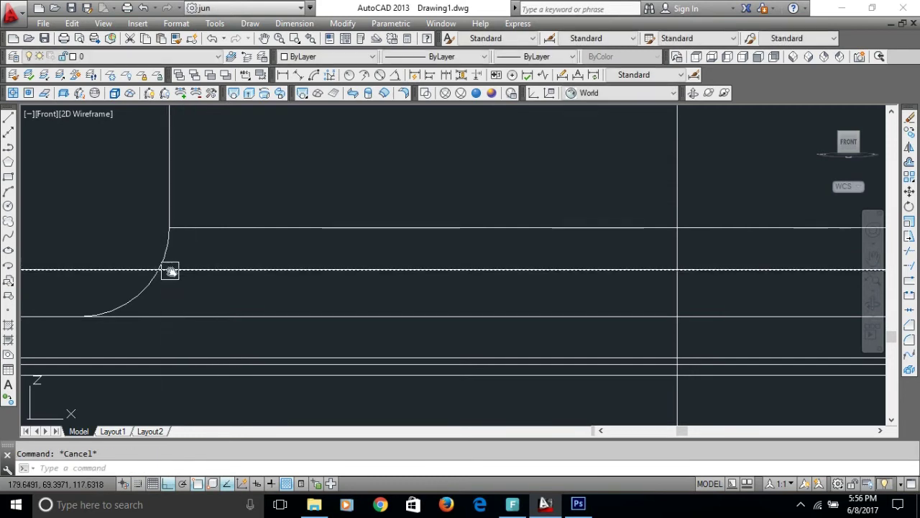
Start a second construction line and cancel it without placing it.
{"action": "middle_click_drag", "start_coordinate": [171, 270], "coordinate": [351, 256]}
{"action": "scroll", "coordinate": [353, 251], "scroll_direction": "up", "scroll_amount": 2}
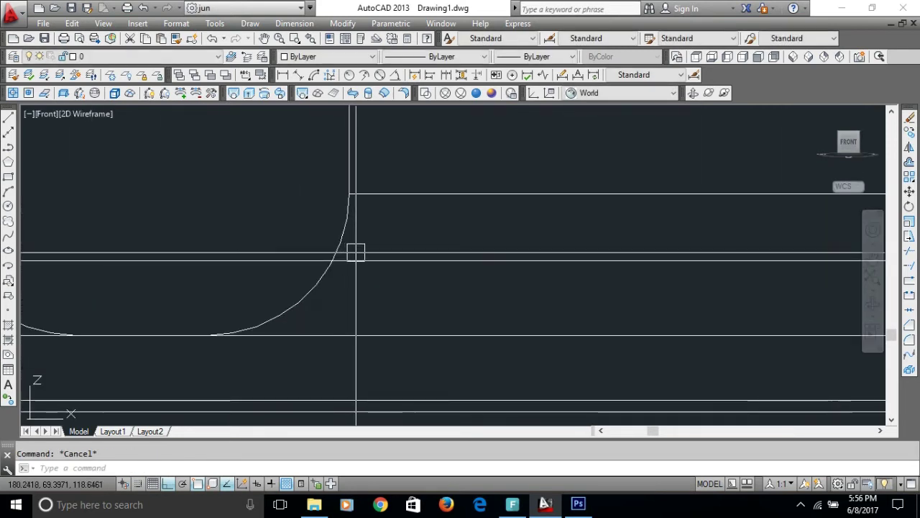
{"action": "type", "text": "xl"}
{"action": "key", "text": "Return"}
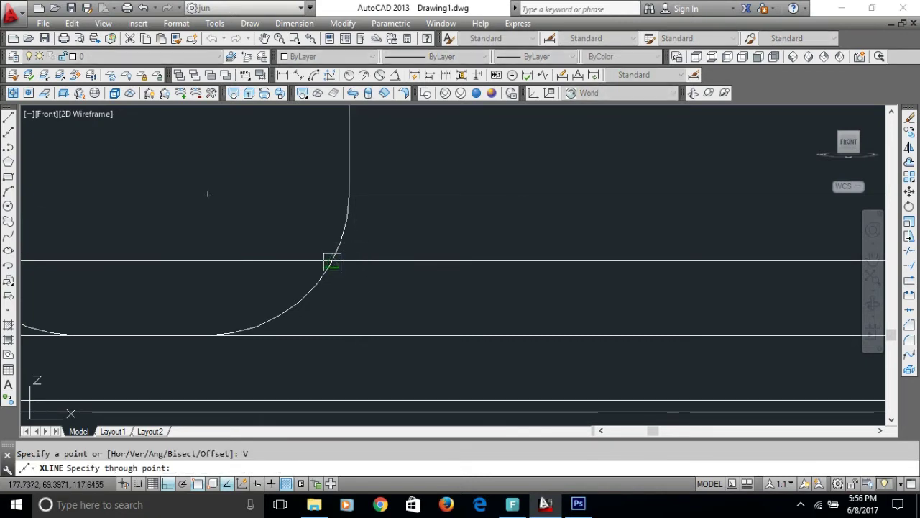
{"action": "scroll", "coordinate": [332, 262], "scroll_direction": "up", "scroll_amount": 2}
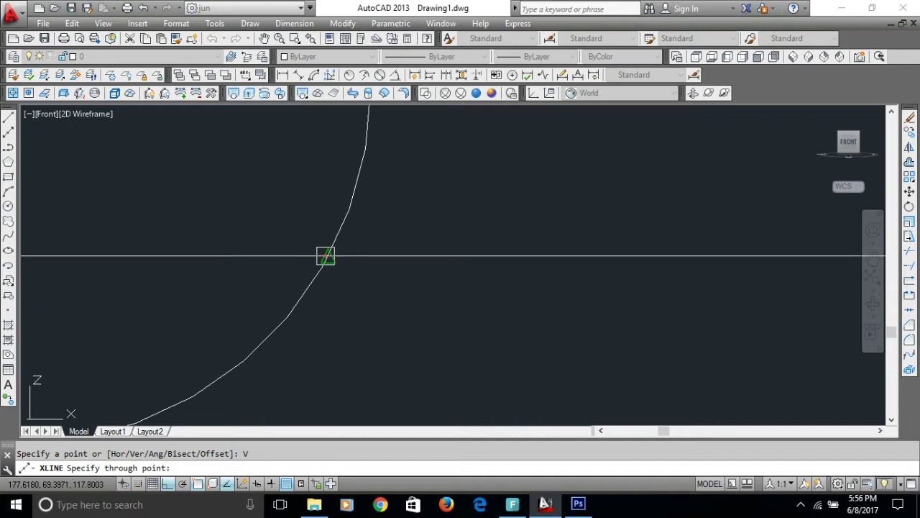
{"action": "key", "text": "Escape"}
{"action": "scroll", "coordinate": [345, 264], "scroll_direction": "down", "scroll_amount": 2}
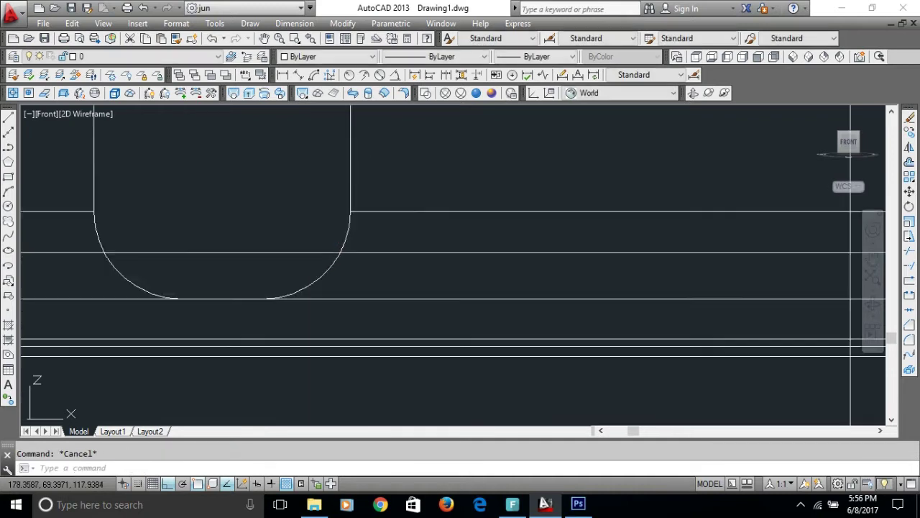
{"action": "scroll", "coordinate": [327, 265], "scroll_direction": "down", "scroll_amount": 2}
{"action": "scroll", "coordinate": [314, 265], "scroll_direction": "down", "scroll_amount": 1}
{"action": "mouse_move", "coordinate": [315, 267]}
{"action": "middle_mouse_down", "text": "shift"}
{"action": "mouse_move", "coordinate": [331, 320]}
{"action": "mouse_move", "coordinate": [330, 304]}
{"action": "mouse_move", "coordinate": [368, 326]}
{"action": "middle_mouse_up", "text": "shift"}
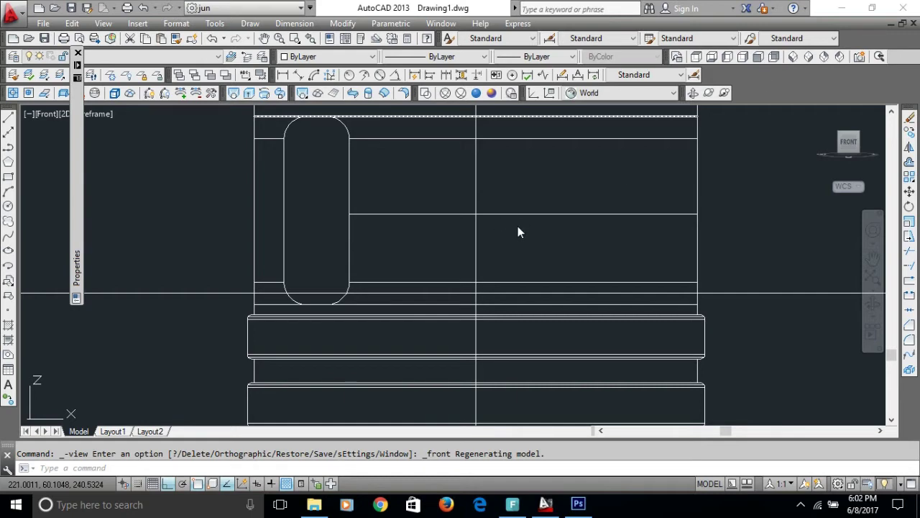
In SW Isometric, begin copying the diagonal line, then cancel the copy.
{"action": "left_click", "coordinate": [517, 227]}
{"action": "left_click", "coordinate": [791, 56]}
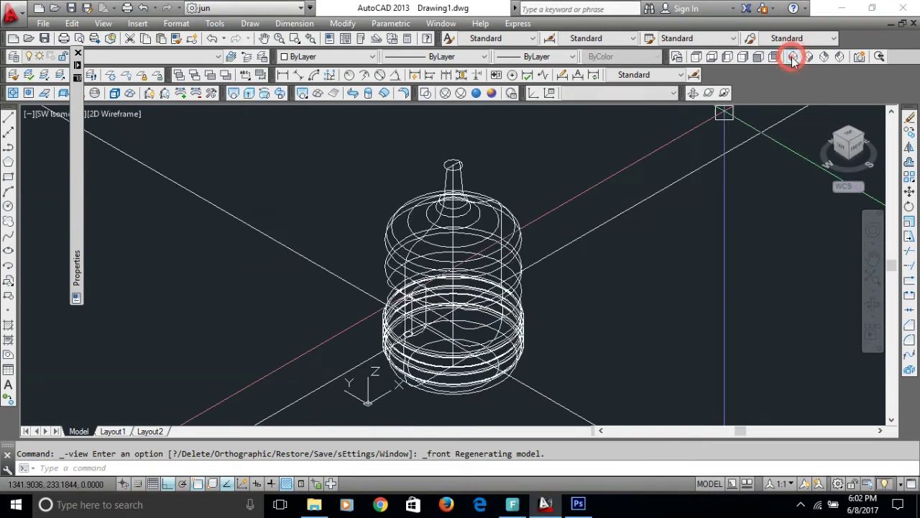
{"action": "scroll", "coordinate": [400, 296], "scroll_direction": "up", "scroll_amount": 3}
{"action": "scroll", "coordinate": [399, 296], "scroll_direction": "up", "scroll_amount": 2}
{"action": "scroll", "coordinate": [399, 296], "scroll_direction": "up", "scroll_amount": 3}
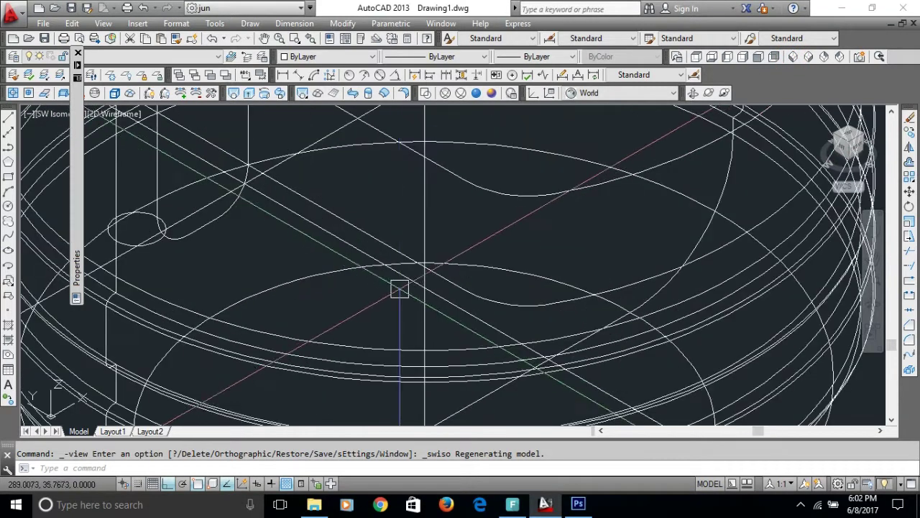
{"action": "type", "text": "co"}
{"action": "key", "text": "Return"}
{"action": "left_click", "coordinate": [356, 248]}
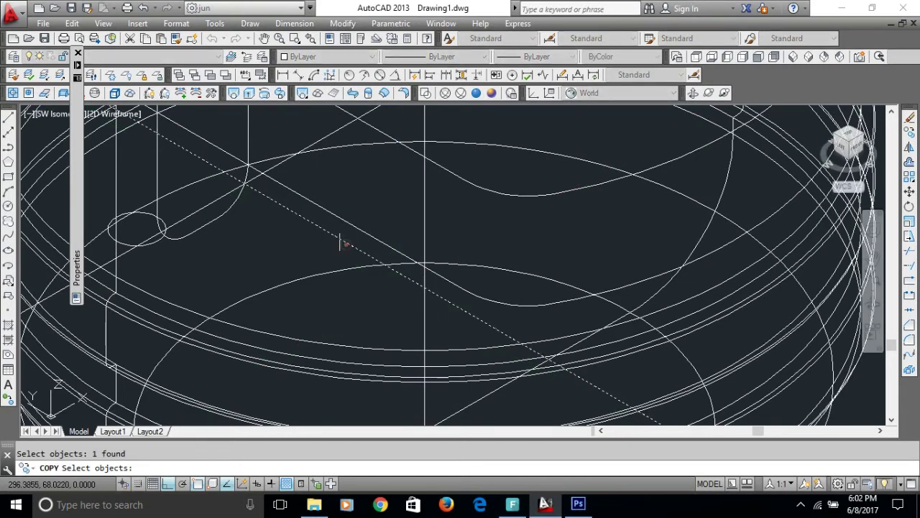
{"action": "scroll", "coordinate": [359, 220], "scroll_direction": "down", "scroll_amount": 4}
{"action": "key", "text": "Return"}
{"action": "left_click", "coordinate": [552, 279]}
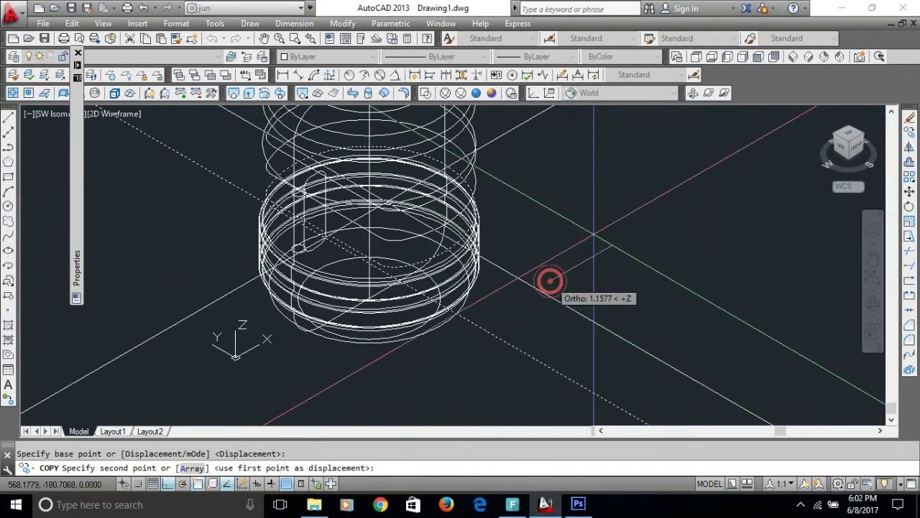
{"action": "scroll", "coordinate": [550, 281], "scroll_direction": "down", "scroll_amount": 3}
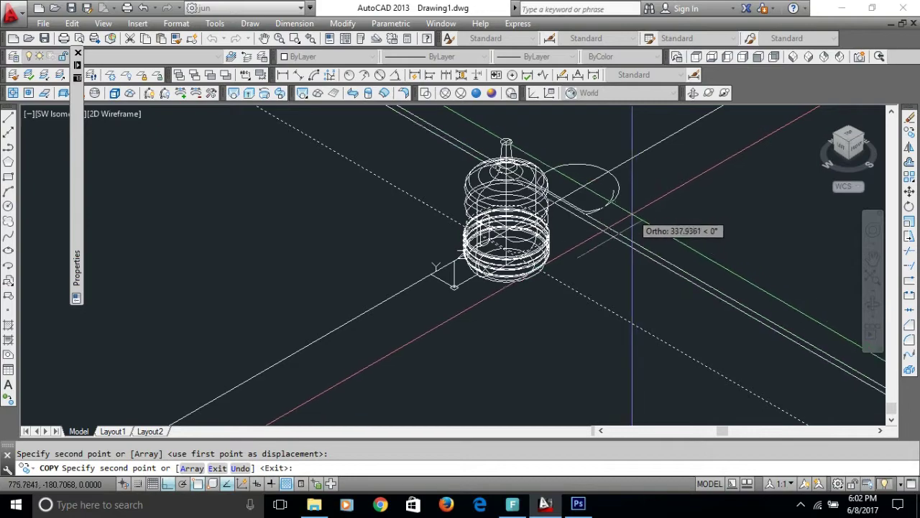
{"action": "key", "text": "Escape"}
{"action": "scroll", "coordinate": [583, 209], "scroll_direction": "up", "scroll_amount": 4}
{"action": "middle_click_drag", "start_coordinate": [577, 257], "coordinate": [570, 269], "text": "shift"}
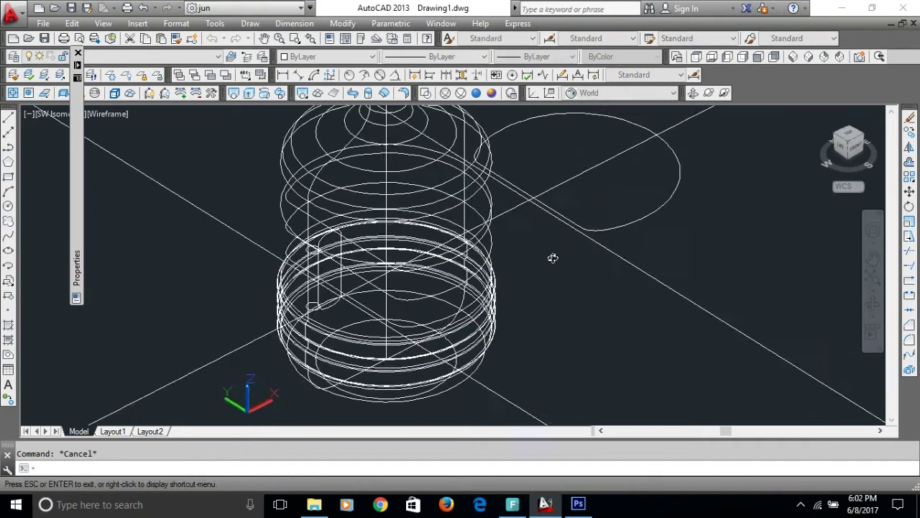
{"action": "scroll", "coordinate": [571, 270], "scroll_direction": "up", "scroll_amount": 2}
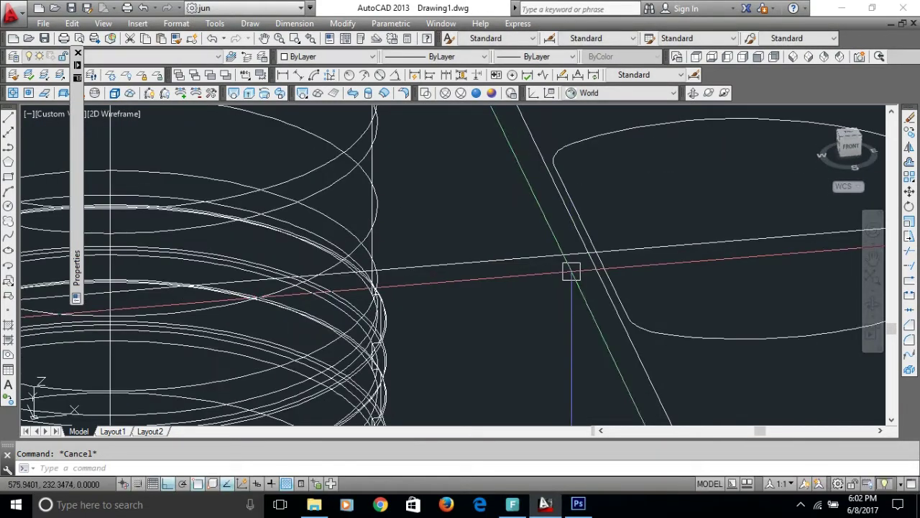
Explode the handle profile and erase its three left-hand segments.
{"action": "type", "text": "x"}
{"action": "key", "text": "Return"}
{"action": "left_click", "coordinate": [662, 331]}
{"action": "key", "text": "Return"}
{"action": "scroll", "coordinate": [544, 288], "scroll_direction": "down", "scroll_amount": 1}
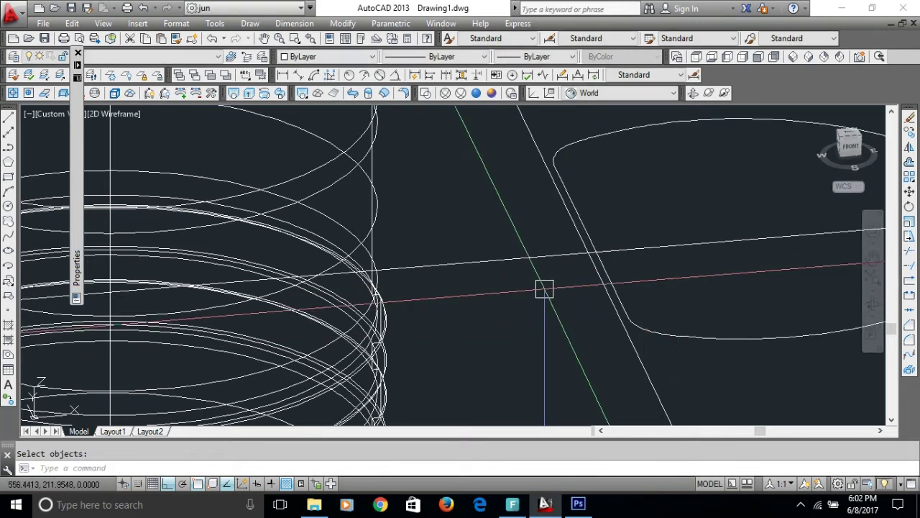
{"action": "scroll", "coordinate": [501, 204], "scroll_direction": "down", "scroll_amount": 2}
{"action": "left_click_drag", "start_coordinate": [491, 173], "coordinate": [643, 344]}
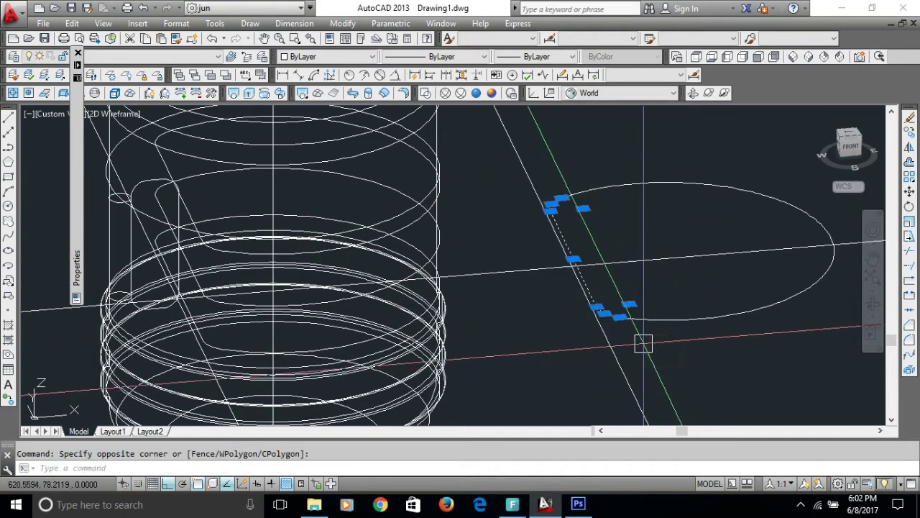
{"action": "type", "text": "e"}
{"action": "key", "text": "Return"}
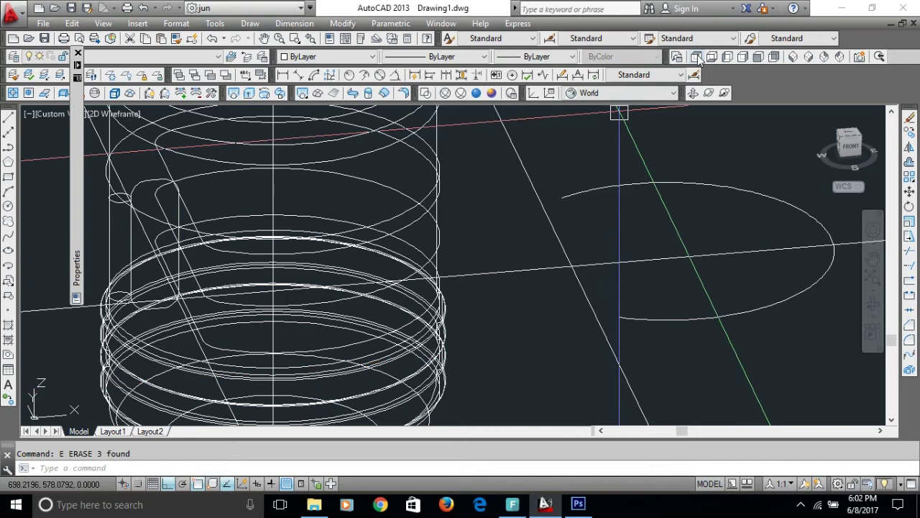
{"action": "left_click", "coordinate": [696, 57]}
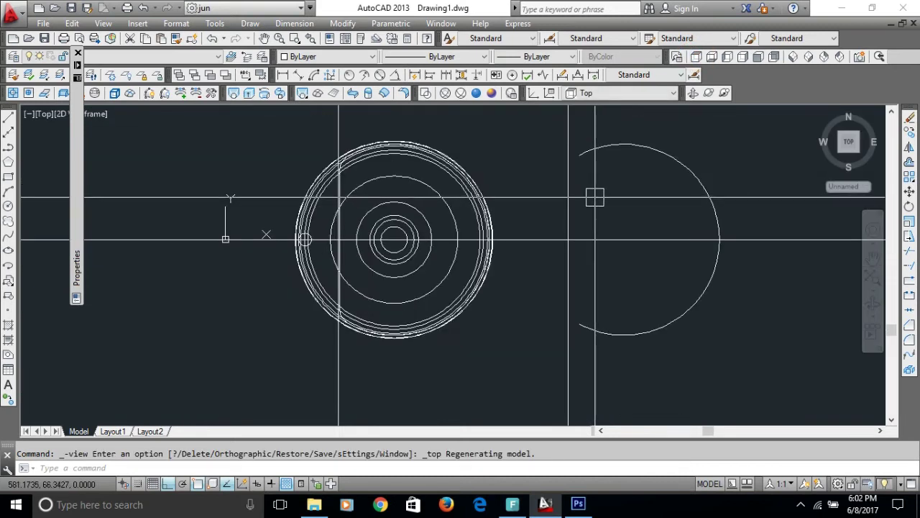
{"action": "type", "text": "EX"}
Extend the open arc to the vertical line as boundary.
{"action": "key", "text": "Return"}
{"action": "left_click", "coordinate": [565, 195]}
{"action": "key", "text": "Return"}
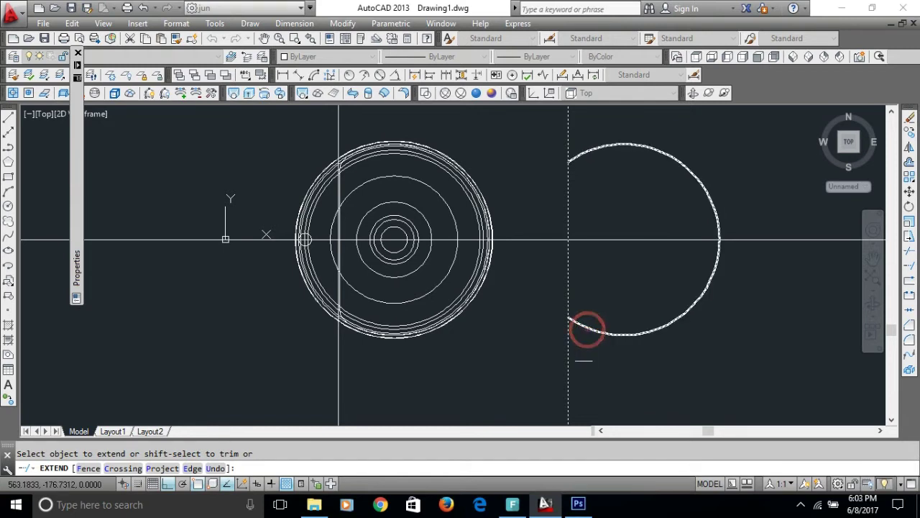
{"action": "key", "text": "Return"}
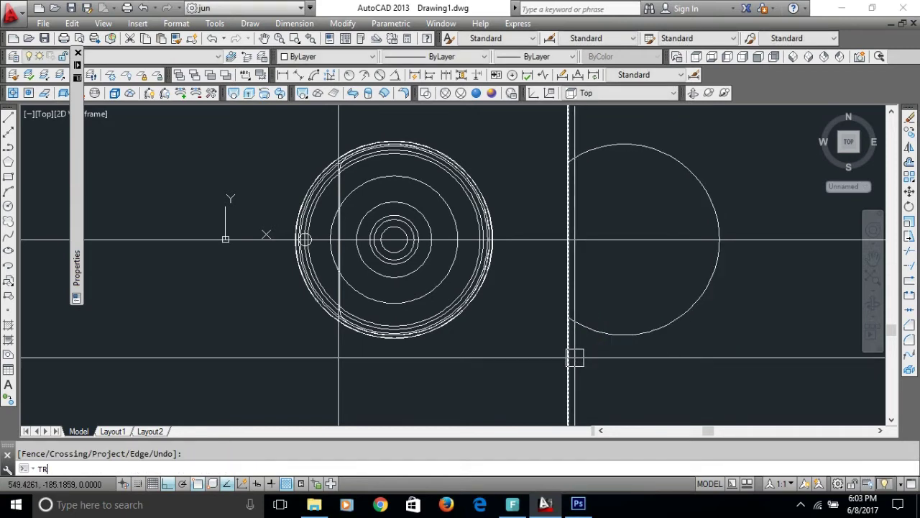
Trim the excess vertical line using the right circle as cutting edge.
{"action": "key", "text": "Return"}
{"action": "left_click", "coordinate": [591, 329]}
{"action": "key", "text": "Return"}
{"action": "right_click", "coordinate": [572, 348]}
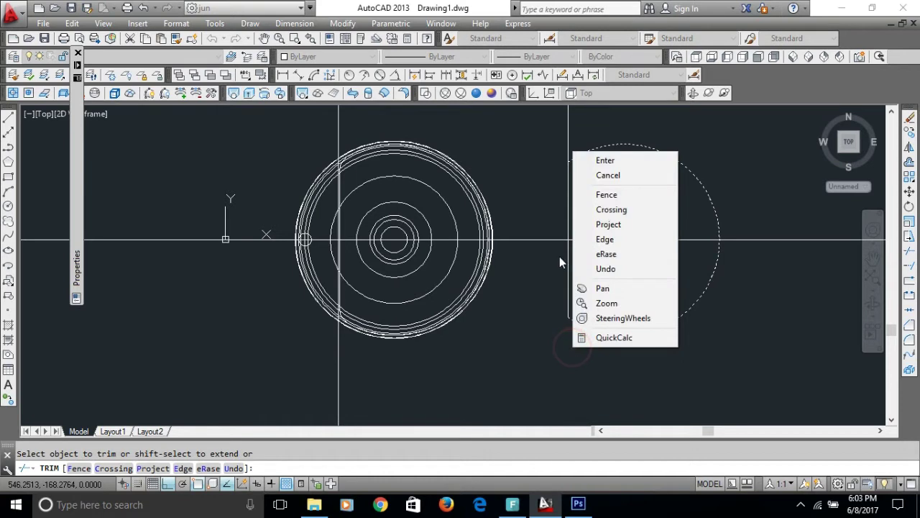
{"action": "left_click", "coordinate": [542, 150]}
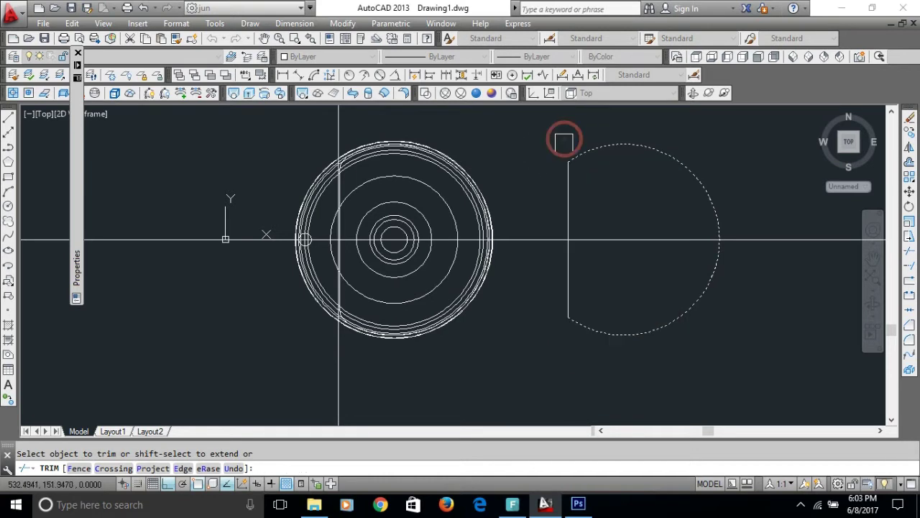
{"action": "key", "text": "Return"}
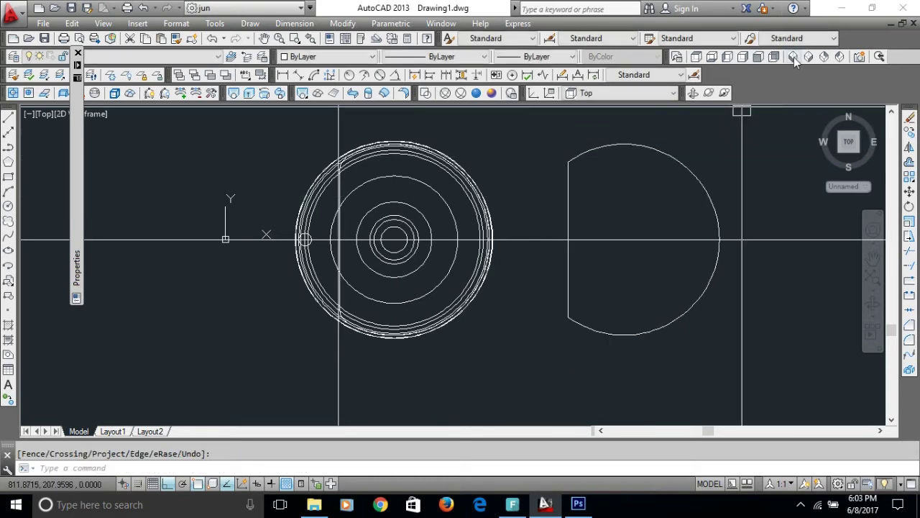
{"action": "left_click", "coordinate": [793, 57]}
{"action": "scroll", "coordinate": [538, 327], "scroll_direction": "up", "scroll_amount": 5}
Move the straight edge from its intersection point up to the end of the handle curve.
{"action": "scroll", "coordinate": [472, 203], "scroll_direction": "up", "scroll_amount": 3}
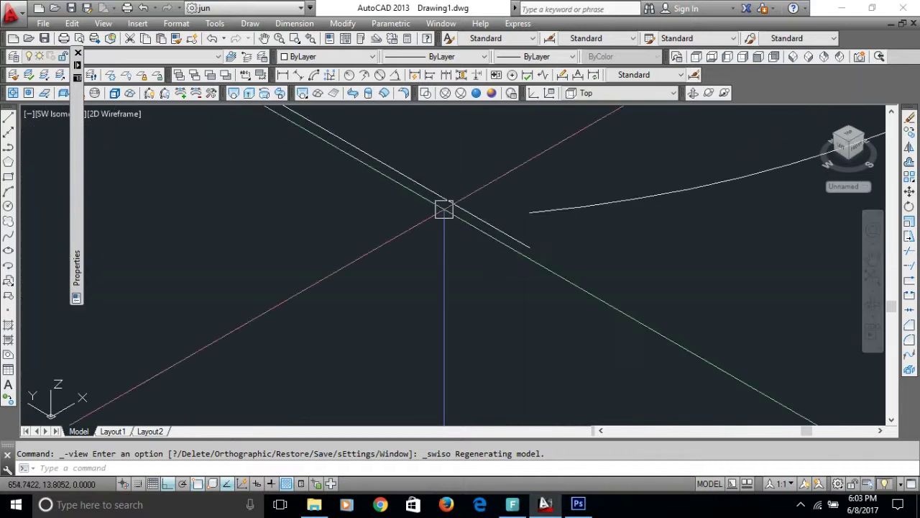
{"action": "type", "text": "M"}
{"action": "key", "text": "Return"}
{"action": "left_click", "coordinate": [495, 234]}
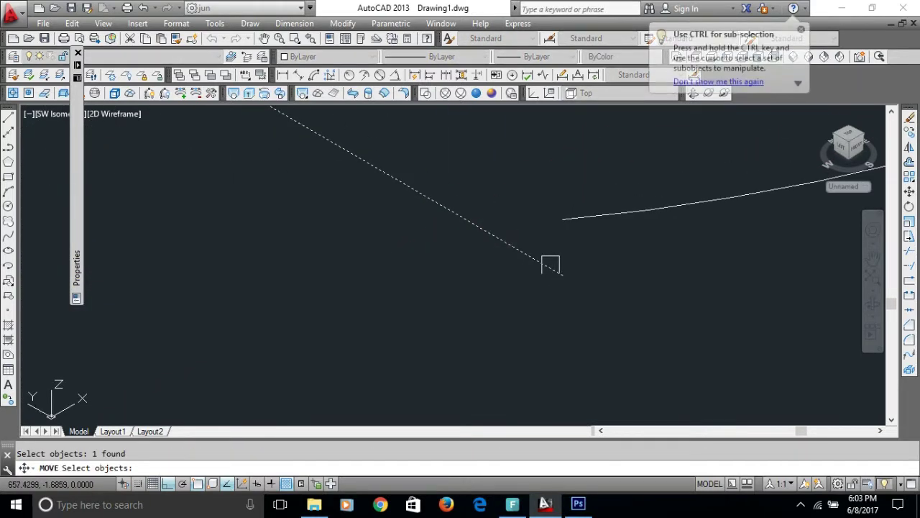
{"action": "key", "text": "Return"}
{"action": "left_click", "coordinate": [563, 275]}
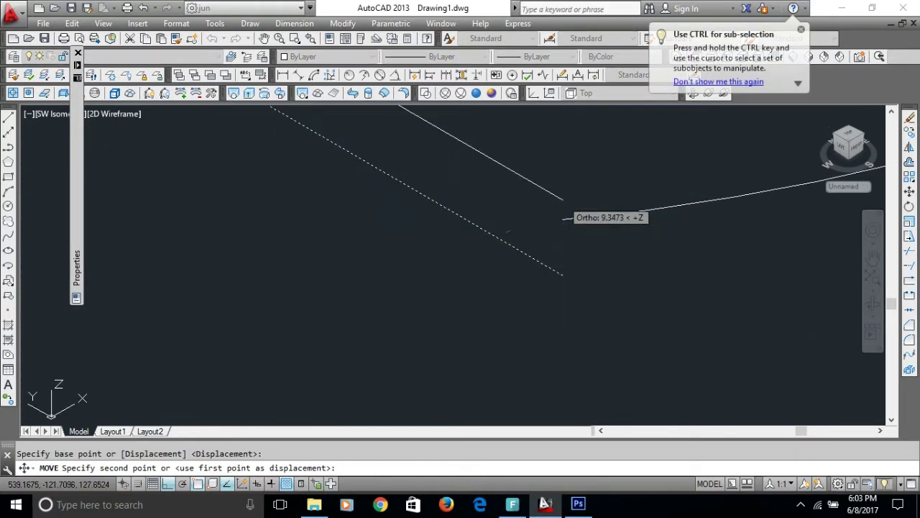
{"action": "left_click", "coordinate": [563, 220]}
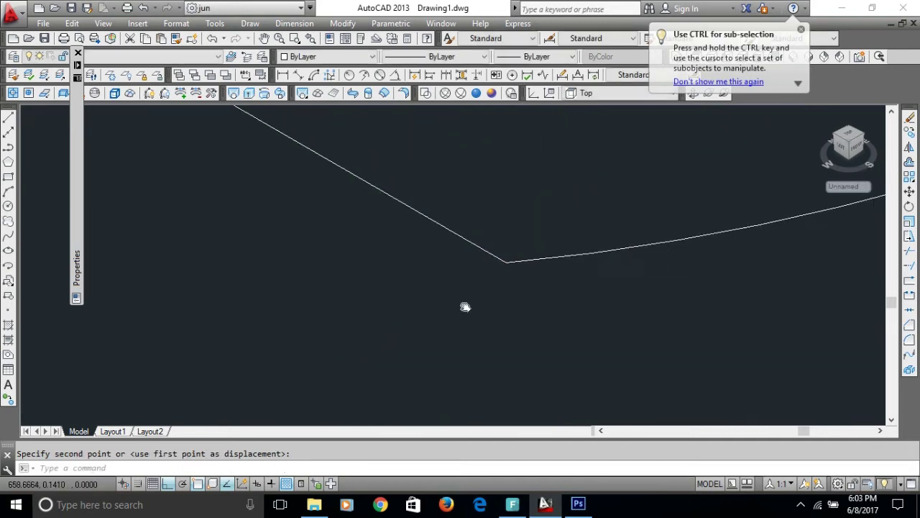
Fillet the corner between the handle curve and the straight edge with radius 30.
{"action": "type", "text": "f"}
{"action": "key", "text": "Return"}
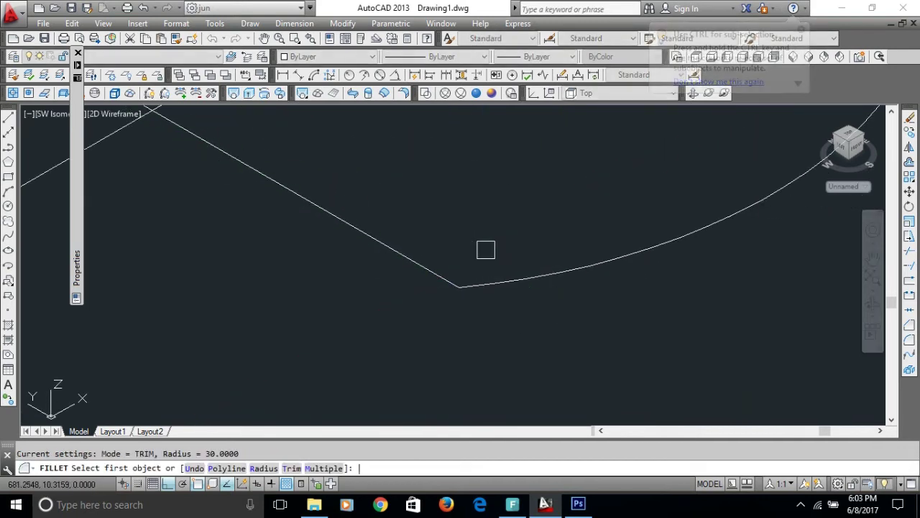
{"action": "type", "text": "r"}
{"action": "key", "text": "Return"}
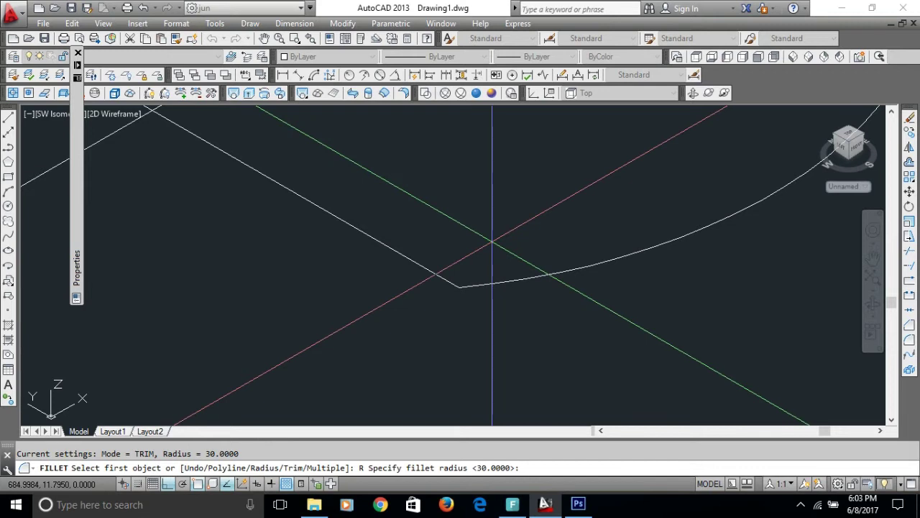
{"action": "type", "text": "0"}
{"action": "key", "text": "Return"}
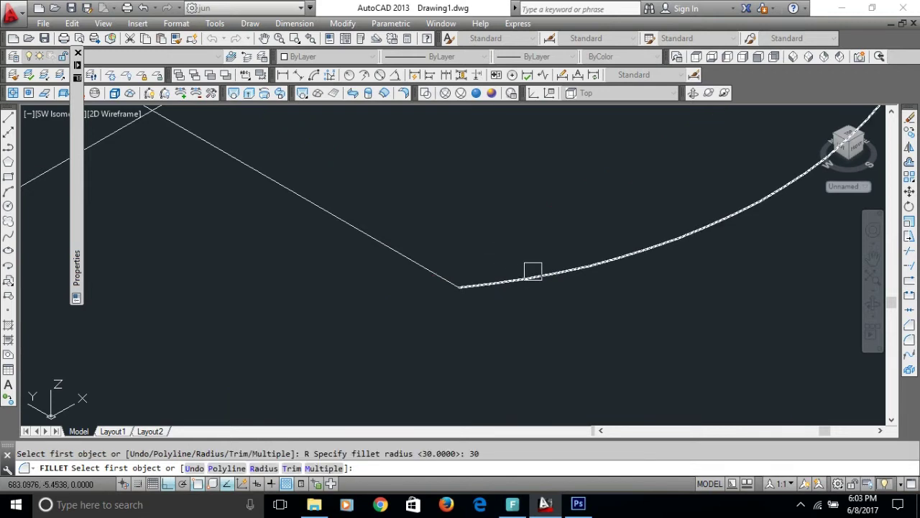
{"action": "left_click", "coordinate": [533, 270]}
{"action": "scroll", "coordinate": [425, 267], "scroll_direction": "down", "scroll_amount": 2}
{"action": "scroll", "coordinate": [425, 267], "scroll_direction": "down", "scroll_amount": 3}
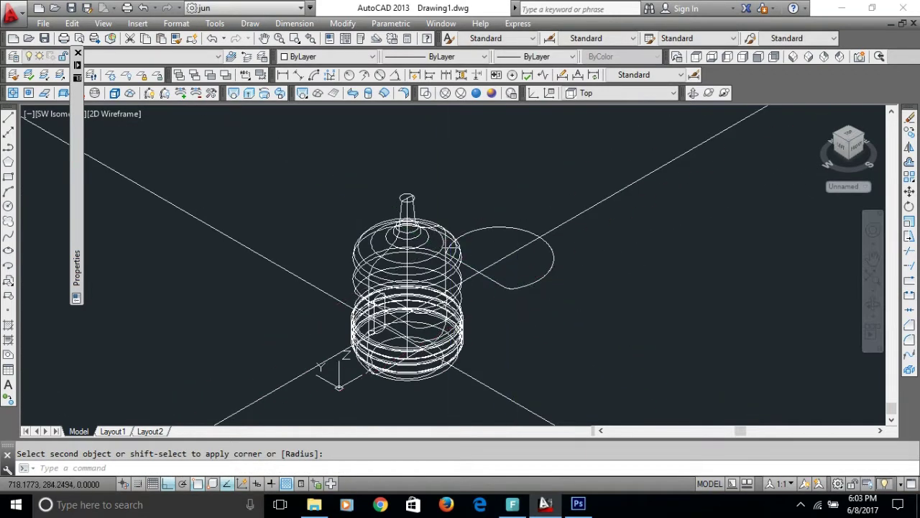
{"action": "middle_click_drag", "start_coordinate": [476, 304], "coordinate": [460, 309], "text": "shift"}
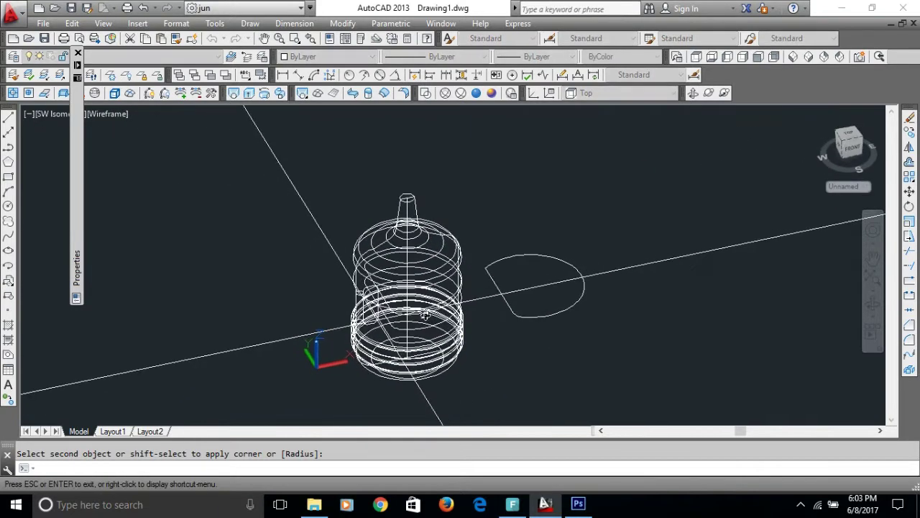
{"action": "scroll", "coordinate": [460, 309], "scroll_direction": "up", "scroll_amount": 3}
{"action": "scroll", "coordinate": [489, 264], "scroll_direction": "up", "scroll_amount": 2}
{"action": "left_click", "coordinate": [494, 266]}
Begin filleting the profile's other corner by picking its first edge.
{"action": "key", "text": "Return"}
{"action": "left_click", "coordinate": [493, 277]}
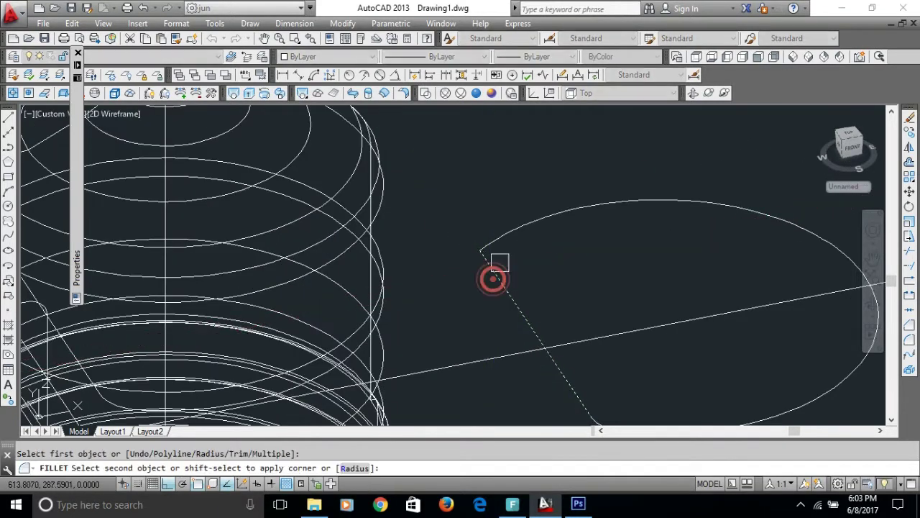
{"action": "scroll", "coordinate": [501, 228], "scroll_direction": "down", "scroll_amount": 3}
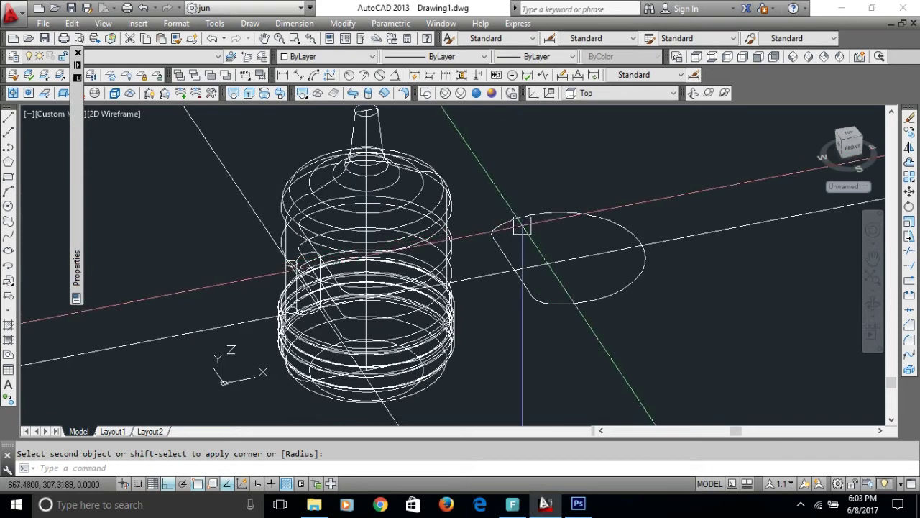
{"action": "scroll", "coordinate": [522, 223], "scroll_direction": "up", "scroll_amount": 2}
Convert the handle profile to a polyline with PEDIT and join its segments into one.
{"action": "type", "text": "e"}
{"action": "key", "text": "Return"}
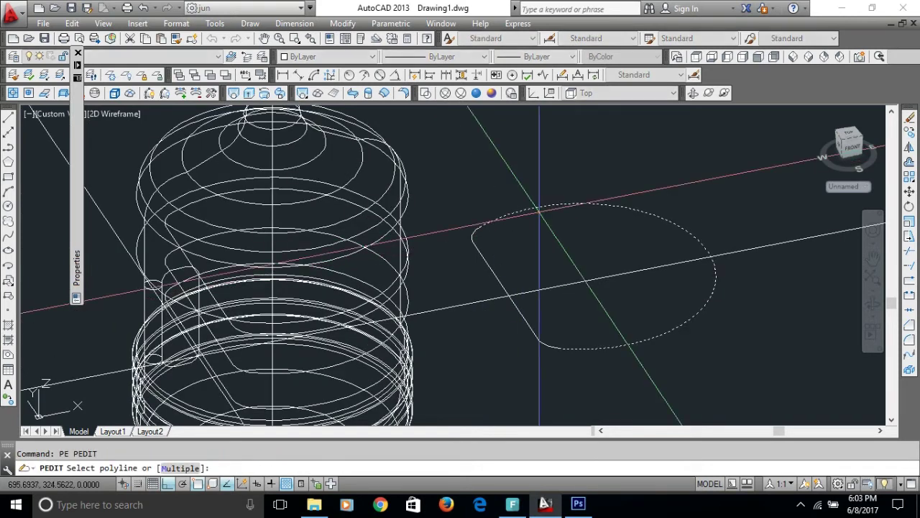
{"action": "left_click", "coordinate": [539, 210]}
{"action": "key", "text": "Return"}
{"action": "type", "text": "j"}
{"action": "key", "text": "Return"}
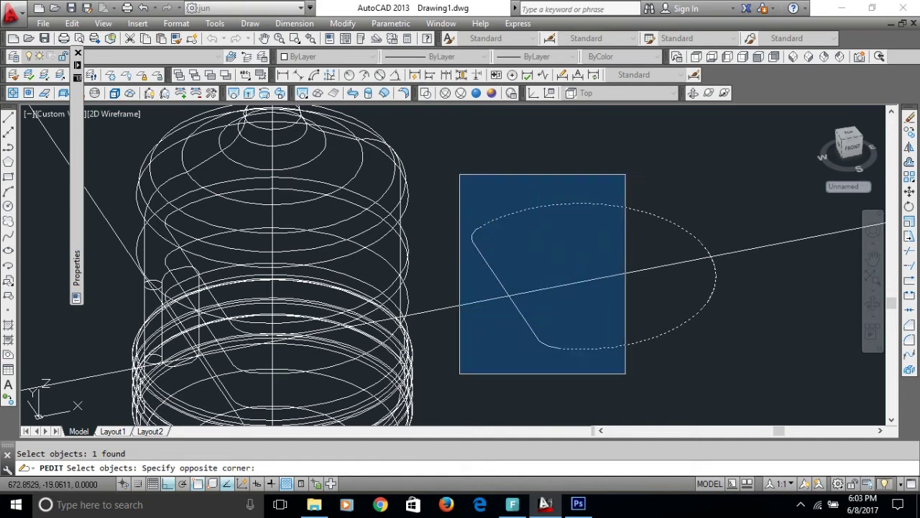
{"action": "left_click", "coordinate": [624, 372]}
{"action": "key", "text": "Return"}
{"action": "mouse_move", "coordinate": [616, 366]}
{"action": "middle_mouse_down", "text": "shift"}
{"action": "mouse_move", "coordinate": [473, 318]}
{"action": "mouse_move", "coordinate": [295, 334]}
{"action": "middle_mouse_up", "text": "shift"}
{"action": "key", "text": "Return"}
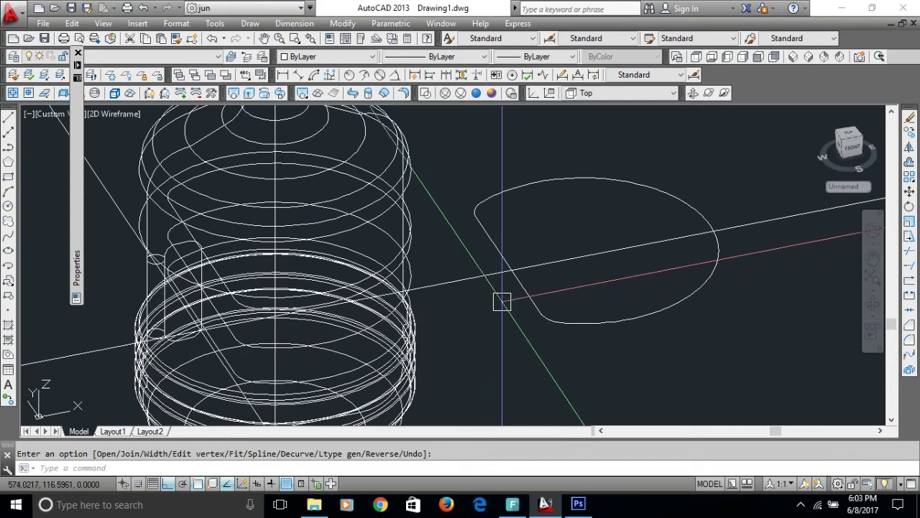
Move the joined handle profile onto the jug body using the line's midpoint as base point.
{"action": "key", "text": "Return"}
{"action": "type", "text": "m"}
{"action": "key", "text": "Return"}
{"action": "left_click", "coordinate": [531, 296]}
{"action": "scroll", "coordinate": [503, 298], "scroll_direction": "up", "scroll_amount": 5}
{"action": "key", "text": "Return"}
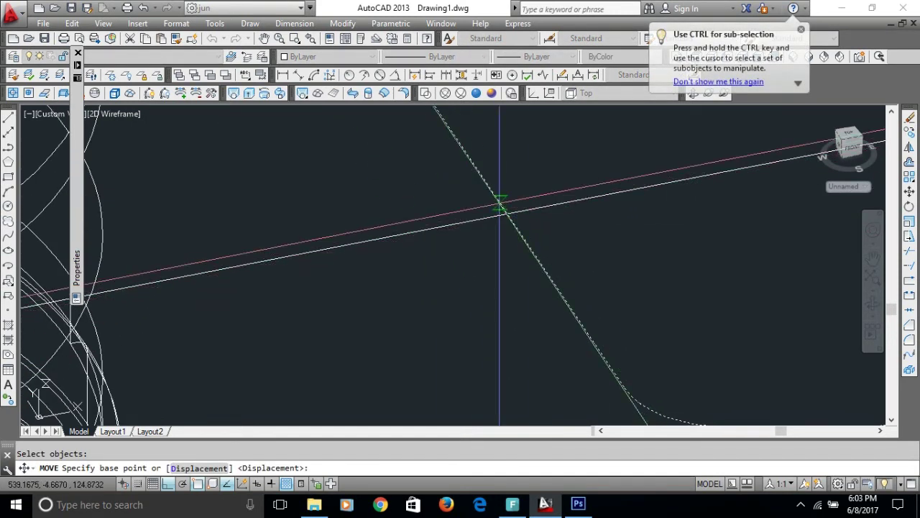
{"action": "type", "text": "d"}
{"action": "key", "text": "Return"}
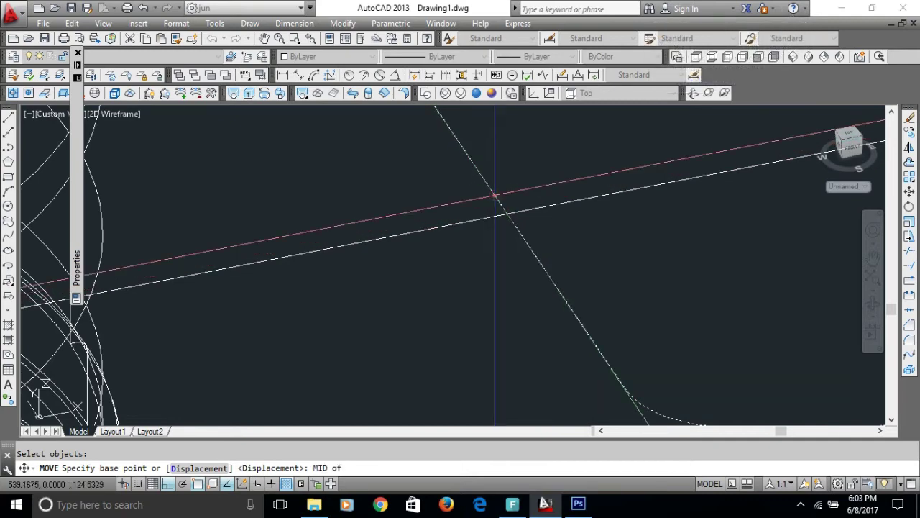
{"action": "left_click", "coordinate": [495, 194]}
{"action": "scroll", "coordinate": [503, 215], "scroll_direction": "down", "scroll_amount": 5}
{"action": "scroll", "coordinate": [216, 301], "scroll_direction": "up", "scroll_amount": 4}
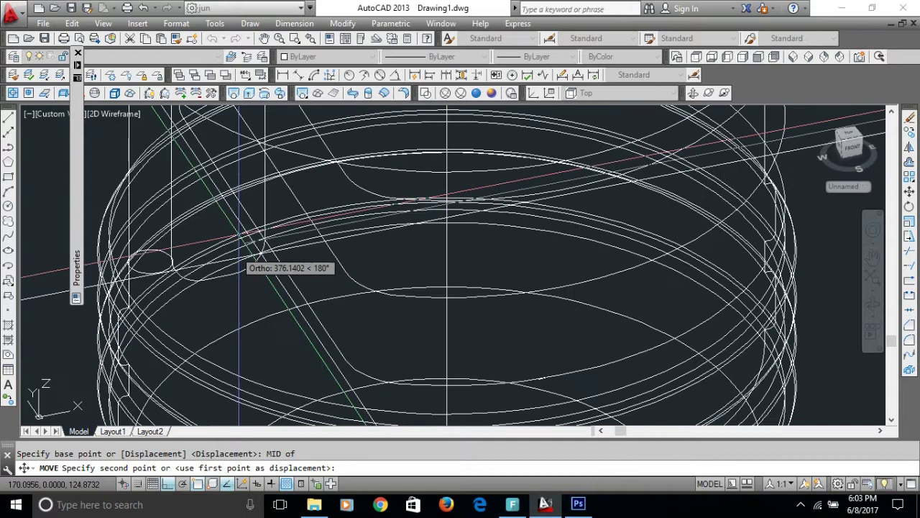
{"action": "scroll", "coordinate": [244, 258], "scroll_direction": "up", "scroll_amount": 4}
{"action": "scroll", "coordinate": [296, 327], "scroll_direction": "up", "scroll_amount": 2}
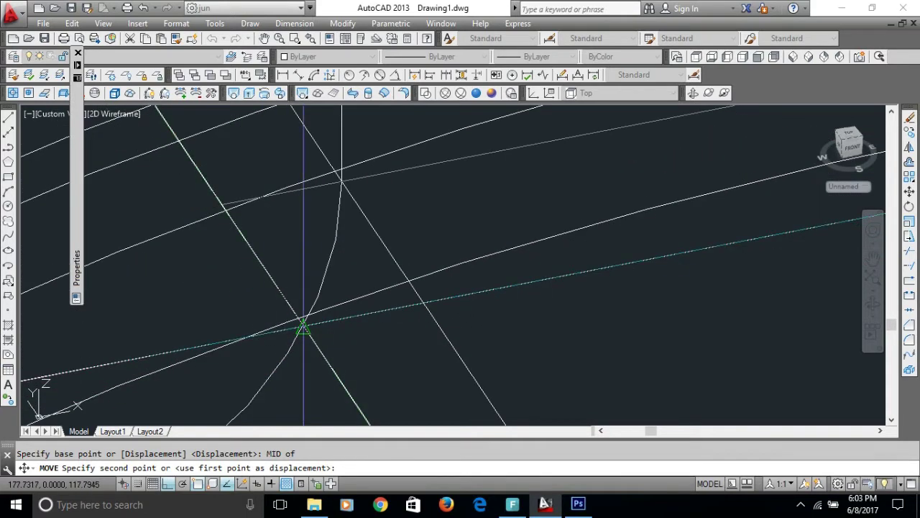
{"action": "scroll", "coordinate": [303, 327], "scroll_direction": "down", "scroll_amount": 2}
{"action": "scroll", "coordinate": [304, 288], "scroll_direction": "down", "scroll_amount": 2}
{"action": "scroll", "coordinate": [313, 302], "scroll_direction": "down", "scroll_amount": 2}
{"action": "scroll", "coordinate": [320, 307], "scroll_direction": "down", "scroll_amount": 2}
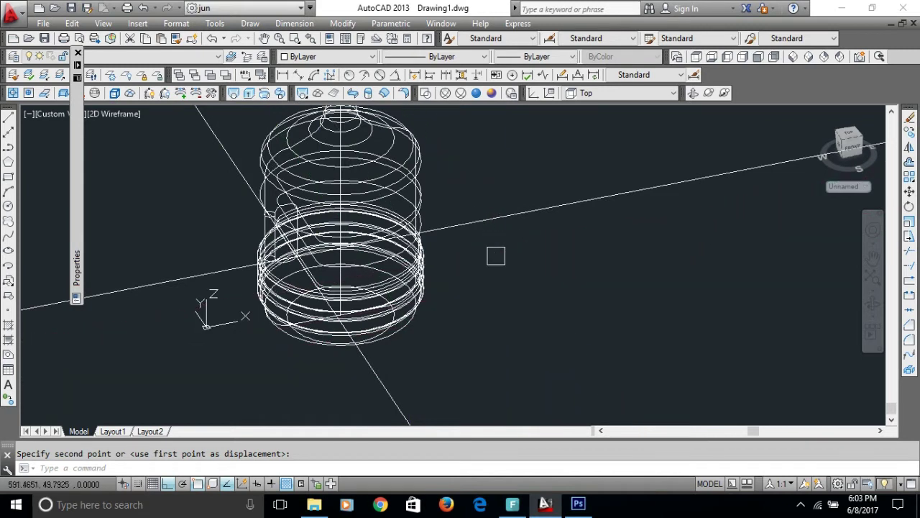
Switch to Front view and erase the stray short line beside the handle slot.
{"action": "left_click", "coordinate": [759, 57]}
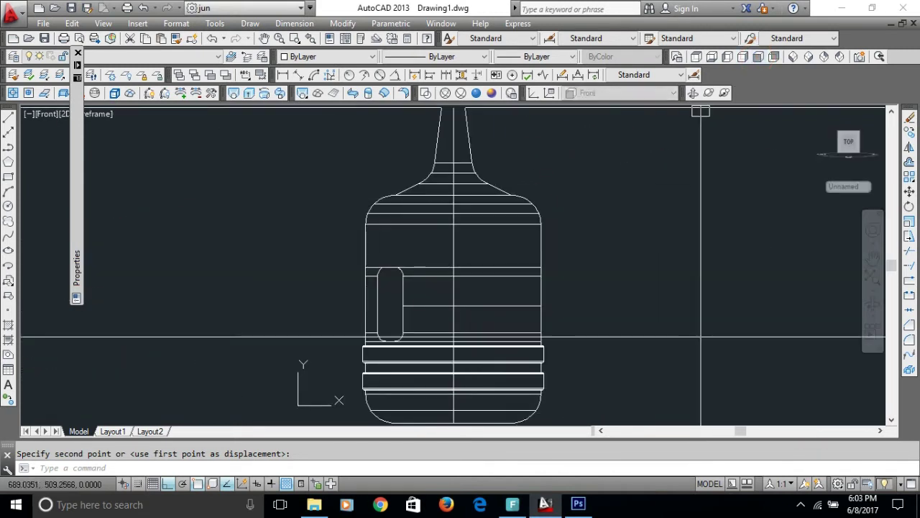
{"action": "scroll", "coordinate": [435, 355], "scroll_direction": "up", "scroll_amount": 3}
{"action": "scroll", "coordinate": [427, 345], "scroll_direction": "up", "scroll_amount": 1}
{"action": "middle_click_drag", "start_coordinate": [427, 345], "coordinate": [425, 348]}
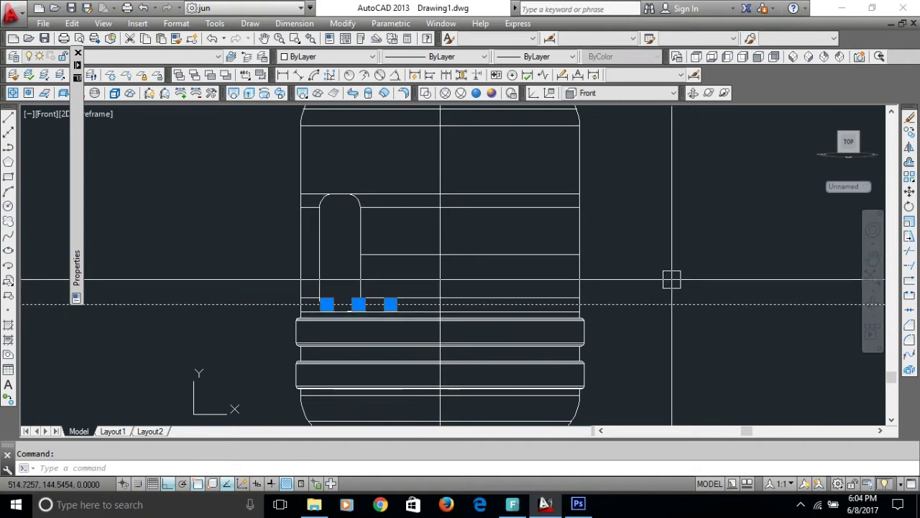
{"action": "type", "text": "E"}
{"action": "key", "text": "Return"}
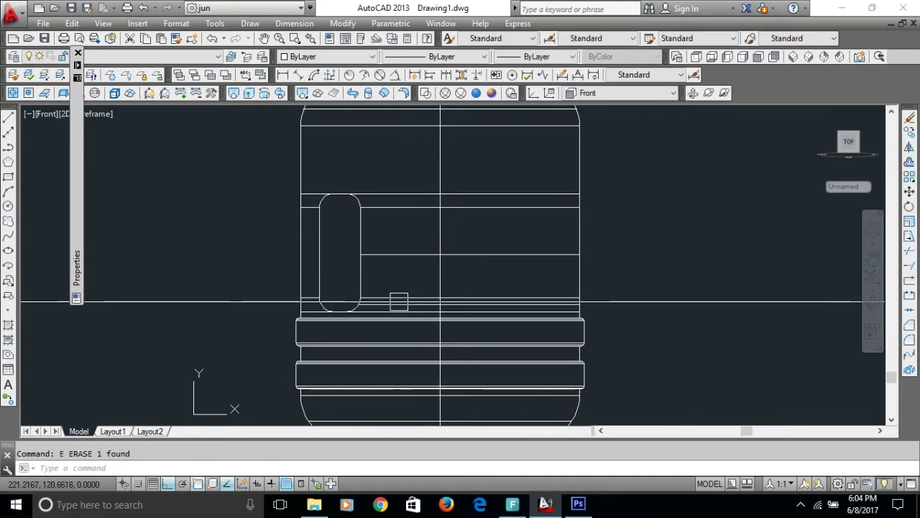
Mirror the line under the slot about a horizontal line through its midpoint, keeping the original.
{"action": "scroll", "coordinate": [396, 302], "scroll_direction": "up", "scroll_amount": 4}
{"action": "left_click", "coordinate": [383, 310]}
{"action": "scroll", "coordinate": [383, 311], "scroll_direction": "down", "scroll_amount": 2}
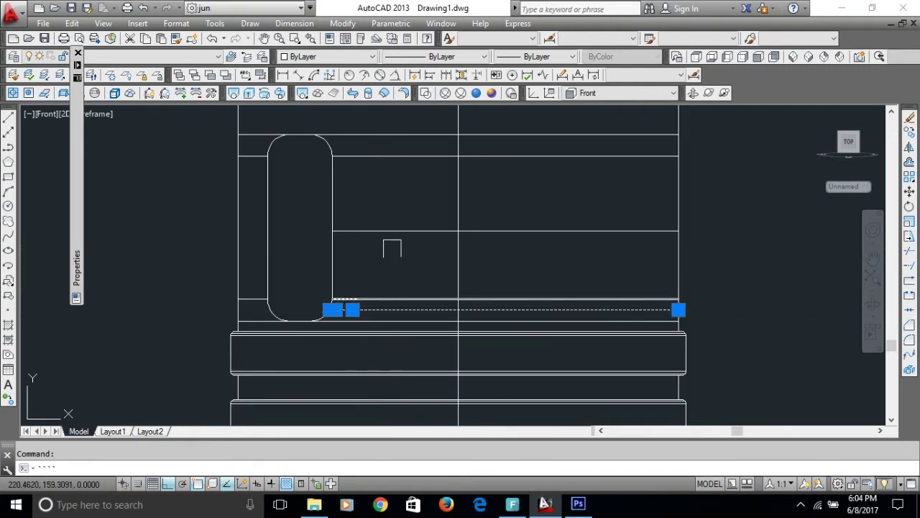
{"action": "key", "text": "Escape"}
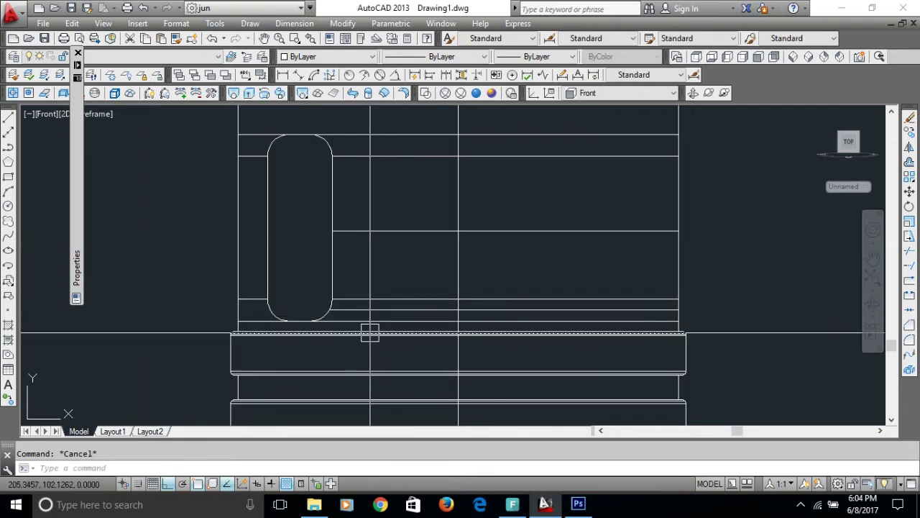
{"action": "type", "text": "MI"}
{"action": "scroll", "coordinate": [367, 326], "scroll_direction": "up", "scroll_amount": 4}
{"action": "left_click", "coordinate": [373, 293]}
{"action": "scroll", "coordinate": [376, 297], "scroll_direction": "down", "scroll_amount": 2}
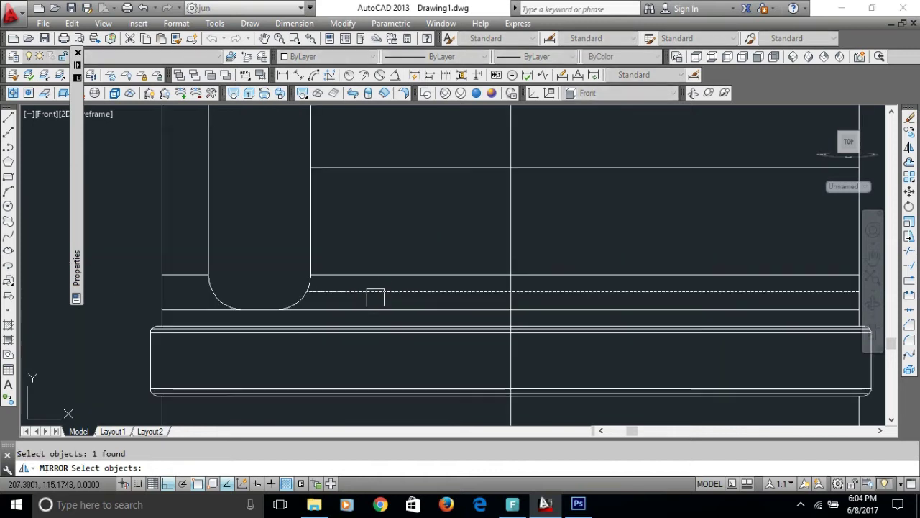
{"action": "middle_click_drag", "start_coordinate": [388, 202], "coordinate": [377, 268]}
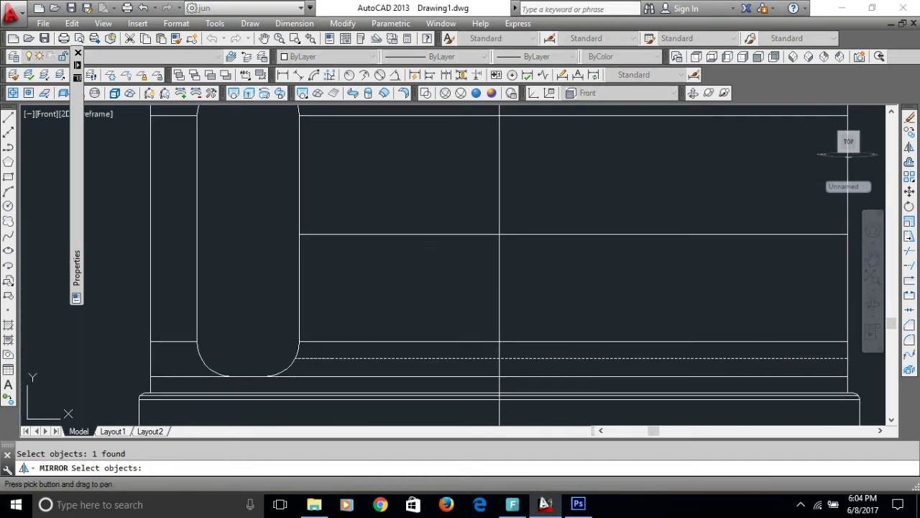
{"action": "key", "text": "Return"}
{"action": "left_click", "coordinate": [379, 234]}
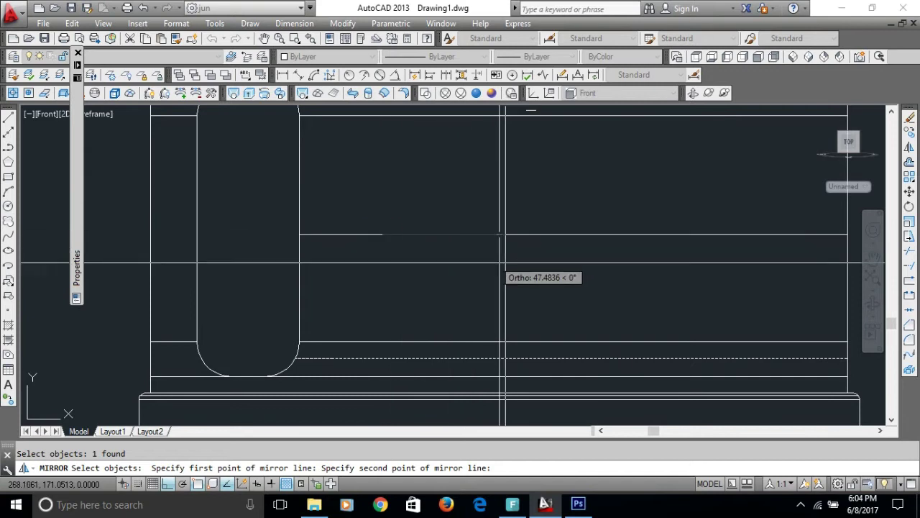
{"action": "left_click", "coordinate": [554, 274]}
{"action": "key", "text": "Return"}
Orbit to check the result in 3D, then return to Front view and open the UCS list.
{"action": "scroll", "coordinate": [525, 273], "scroll_direction": "down", "scroll_amount": 2}
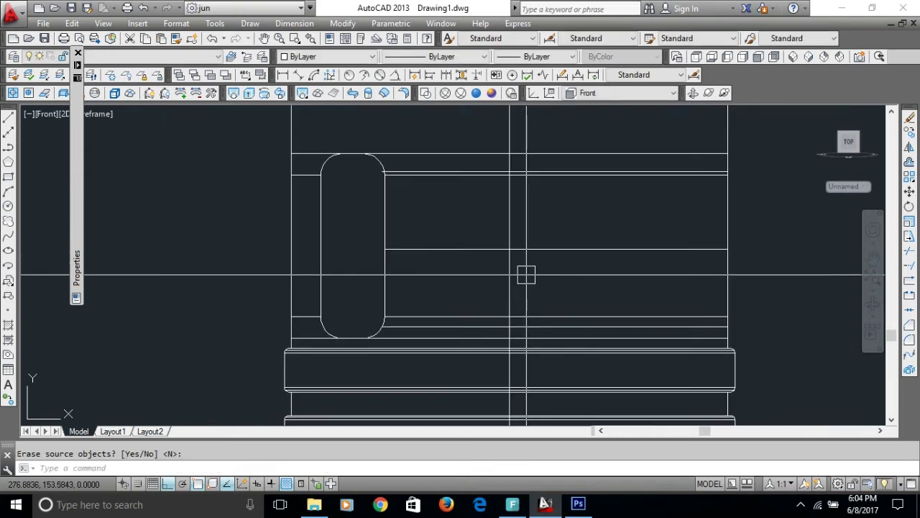
{"action": "scroll", "coordinate": [378, 181], "scroll_direction": "up", "scroll_amount": 5}
{"action": "scroll", "coordinate": [377, 180], "scroll_direction": "down", "scroll_amount": 2}
{"action": "scroll", "coordinate": [392, 186], "scroll_direction": "down", "scroll_amount": 1}
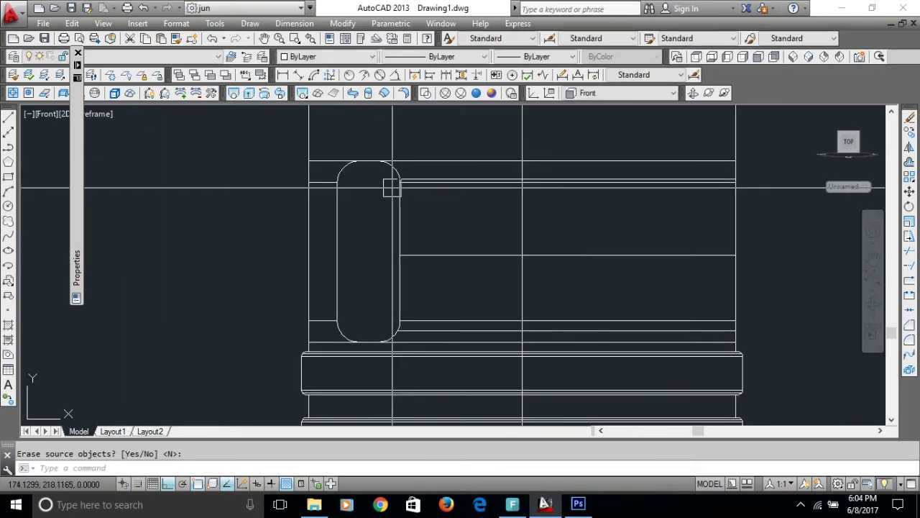
{"action": "mouse_move", "coordinate": [376, 242]}
{"action": "middle_mouse_down", "text": "shift"}
{"action": "mouse_move", "coordinate": [391, 273]}
{"action": "mouse_move", "coordinate": [387, 258]}
{"action": "middle_mouse_up", "text": "shift"}
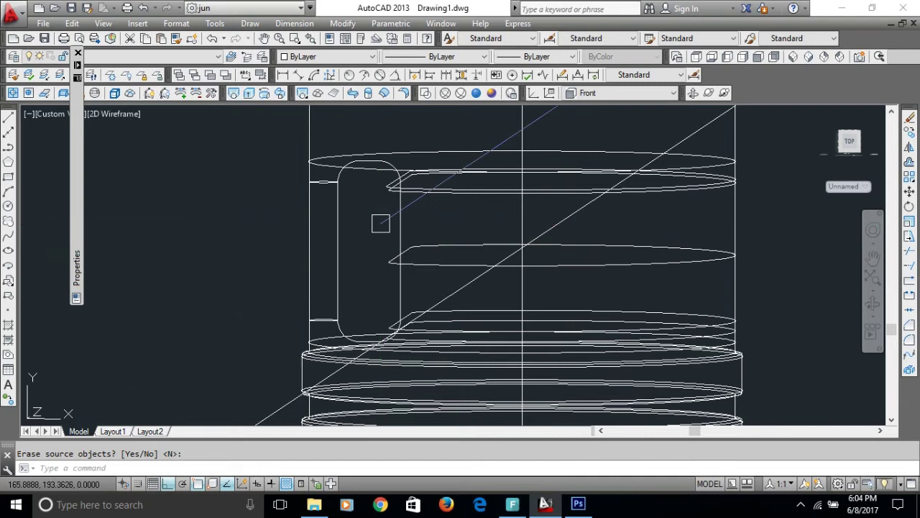
{"action": "scroll", "coordinate": [347, 198], "scroll_direction": "up", "scroll_amount": 3}
{"action": "scroll", "coordinate": [343, 230], "scroll_direction": "up", "scroll_amount": 2}
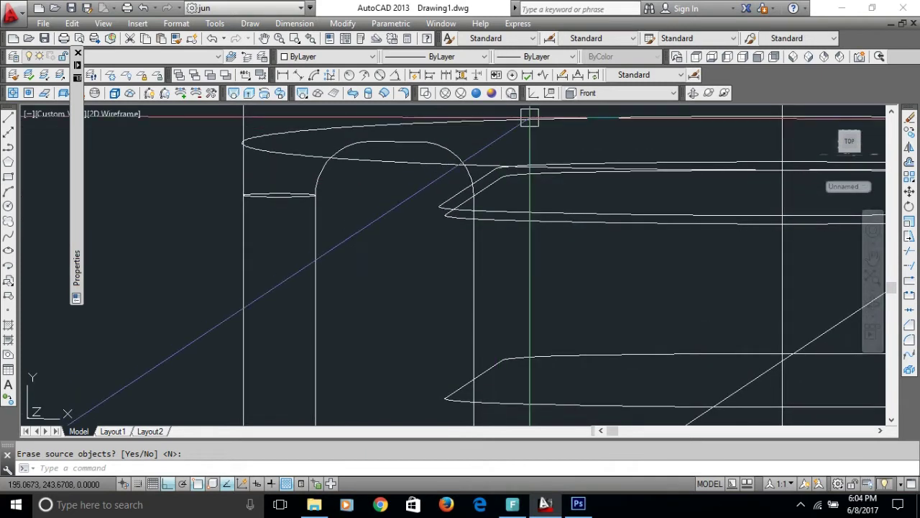
{"action": "key", "text": "Return"}
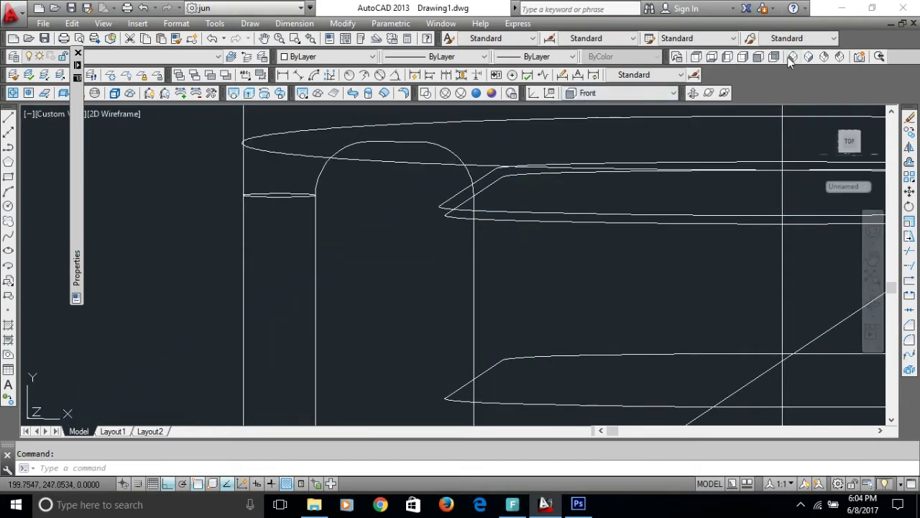
{"action": "left_click", "coordinate": [759, 57]}
{"action": "left_click", "coordinate": [616, 94]}
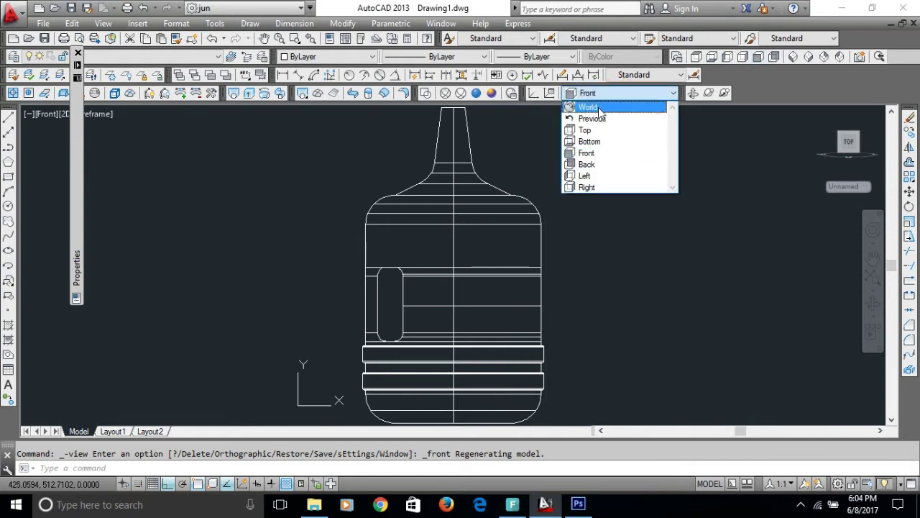
Reset the coordinate system to World and bring the handle arch into view.
{"action": "left_click", "coordinate": [597, 107]}
{"action": "scroll", "coordinate": [392, 302], "scroll_direction": "up", "scroll_amount": 3}
{"action": "scroll", "coordinate": [374, 266], "scroll_direction": "up", "scroll_amount": 2}
{"action": "scroll", "coordinate": [434, 230], "scroll_direction": "up", "scroll_amount": 2}
{"action": "scroll", "coordinate": [429, 240], "scroll_direction": "down", "scroll_amount": 1}
{"action": "mouse_move", "coordinate": [489, 259]}
{"action": "middle_mouse_down"}
{"action": "mouse_move", "coordinate": [274, 261]}
{"action": "mouse_move", "coordinate": [323, 222]}
{"action": "middle_mouse_up"}
{"action": "scroll", "coordinate": [280, 226], "scroll_direction": "up", "scroll_amount": 2}
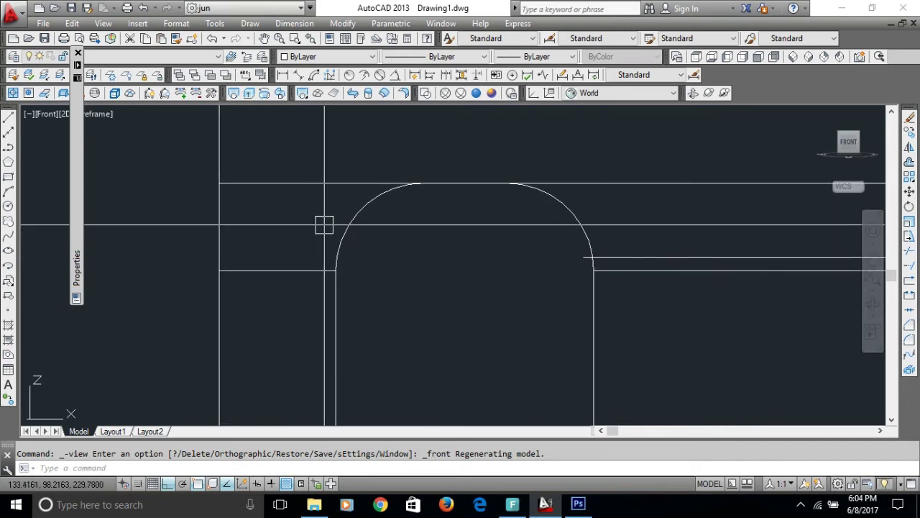
{"action": "scroll", "coordinate": [319, 222], "scroll_direction": "up", "scroll_amount": 2}
Move the UCS origin onto the handle arch and start a two-point circle there.
{"action": "type", "text": "cs"}
{"action": "key", "text": "Return"}
{"action": "type", "text": "m"}
{"action": "key", "text": "Return"}
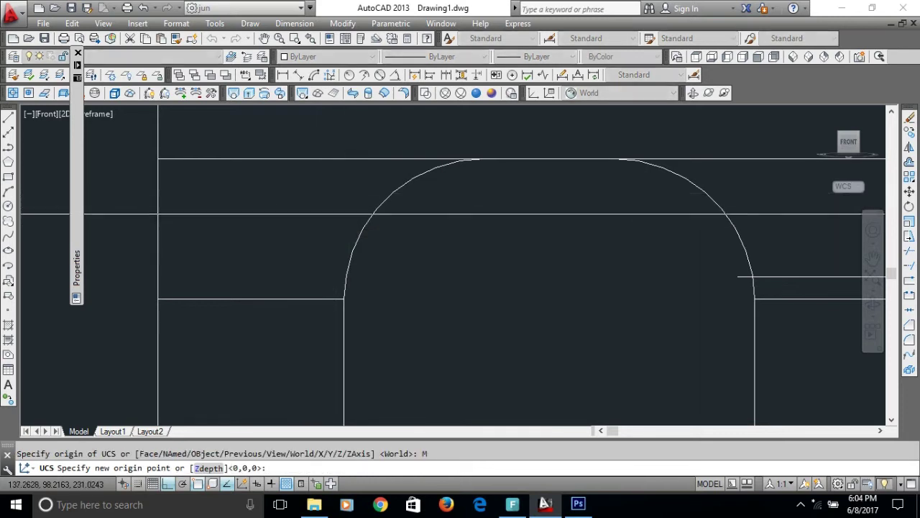
{"action": "left_click", "coordinate": [365, 218]}
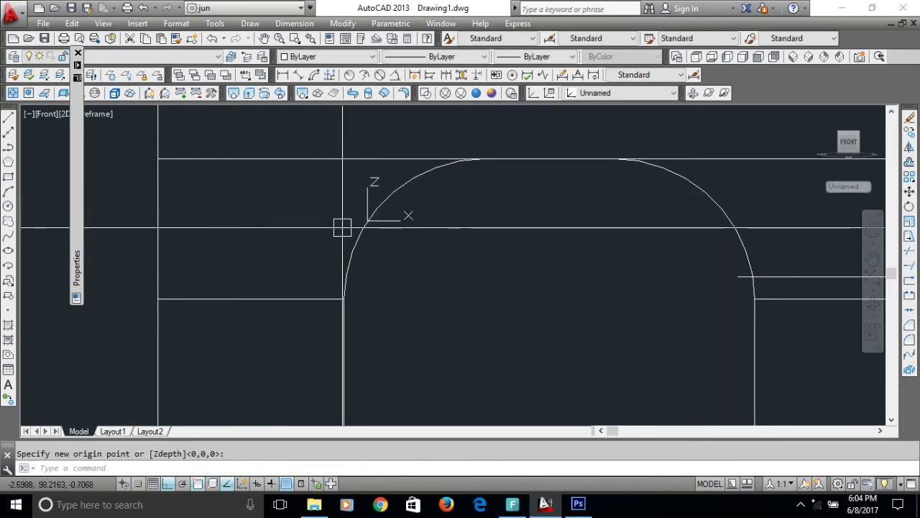
{"action": "type", "text": "c"}
{"action": "key", "text": "Return"}
{"action": "type", "text": "2"}
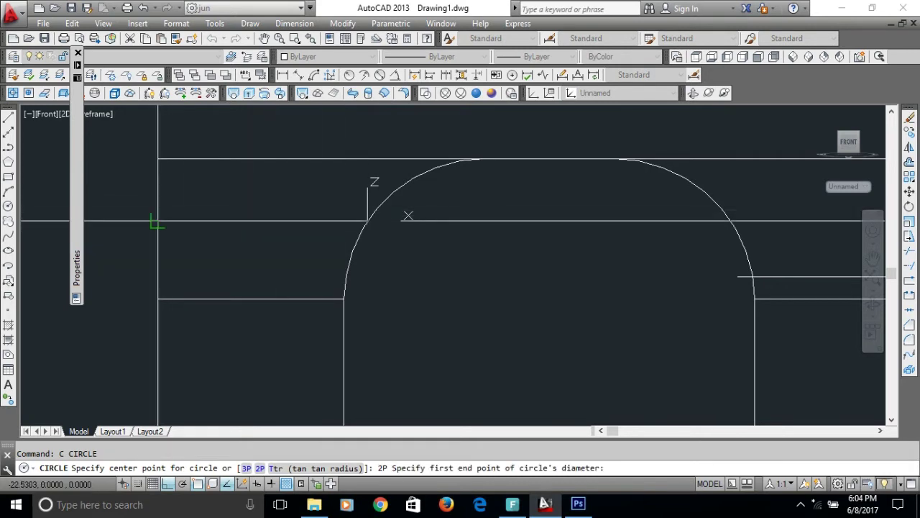
{"action": "left_click", "coordinate": [156, 222]}
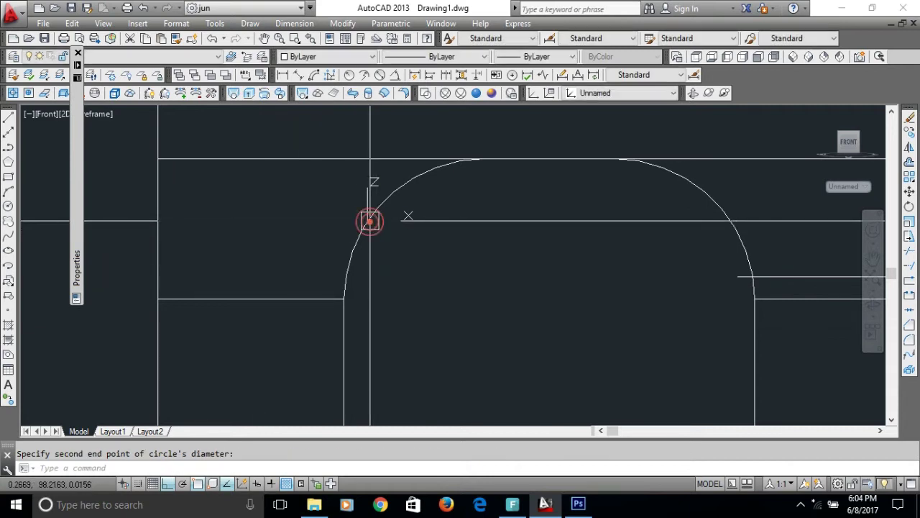
{"action": "scroll", "coordinate": [358, 188], "scroll_direction": "down", "scroll_amount": 5}
{"action": "scroll", "coordinate": [346, 317], "scroll_direction": "up", "scroll_amount": 5}
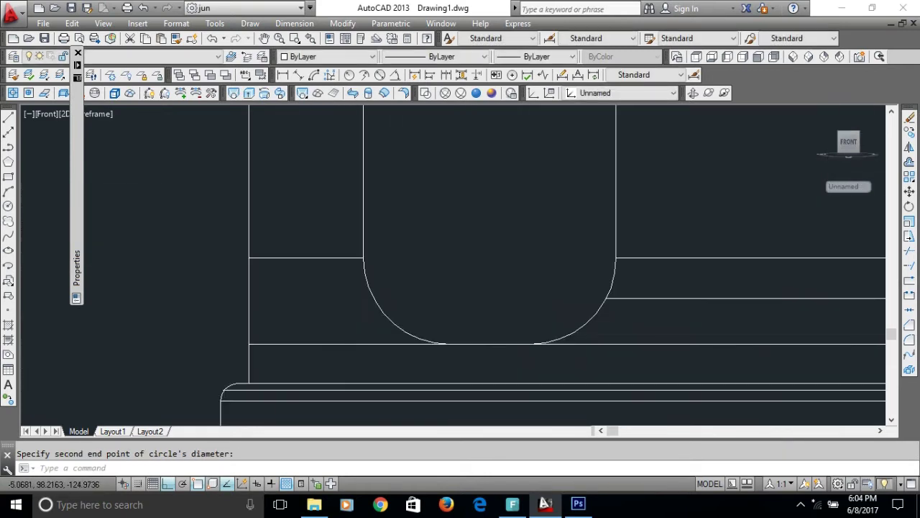
Move the UCS origin to the arch's lower corner, attempt a two-point circle, then cancel it.
{"action": "type", "text": "s"}
{"action": "key", "text": "Return"}
{"action": "type", "text": "m"}
{"action": "key", "text": "Return"}
{"action": "left_click", "coordinate": [379, 302]}
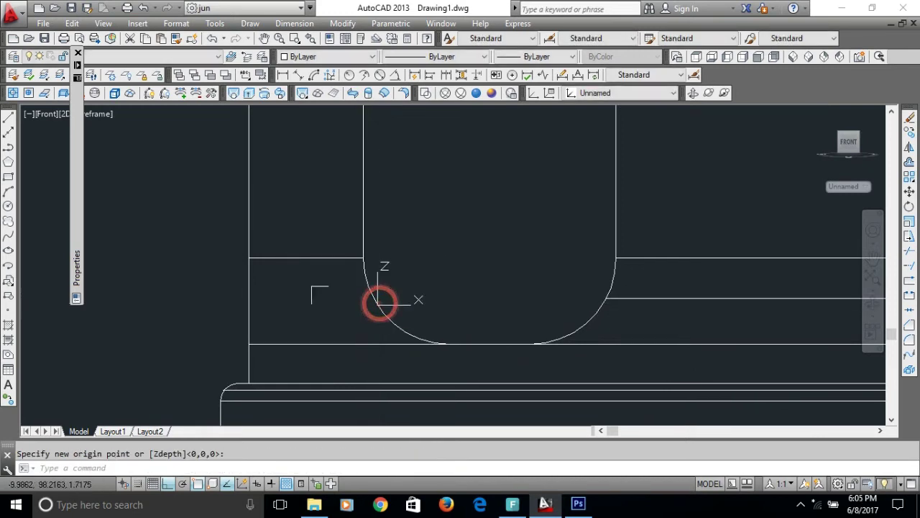
{"action": "key", "text": "Return"}
{"action": "type", "text": "c"}
{"action": "key", "text": "Return"}
{"action": "type", "text": "2"}
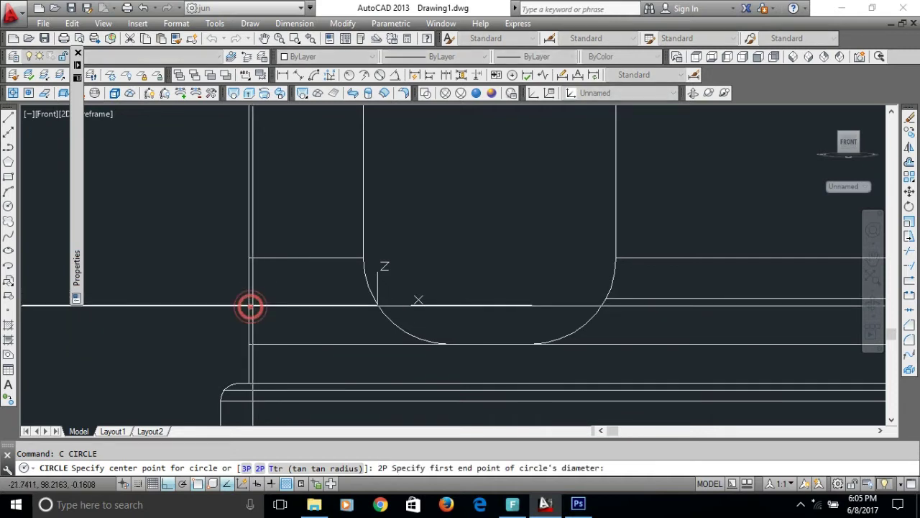
{"action": "left_click", "coordinate": [374, 303]}
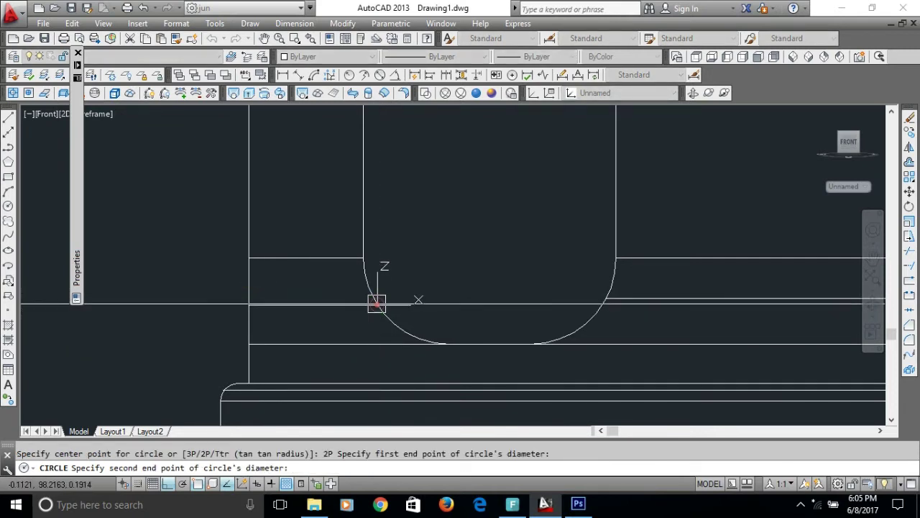
{"action": "key", "text": "Escape"}
Erase the stray diagonal line crossing the jug and orbit to inspect the model.
{"action": "scroll", "coordinate": [253, 237], "scroll_direction": "down", "scroll_amount": 3}
{"action": "scroll", "coordinate": [254, 238], "scroll_direction": "down", "scroll_amount": 3}
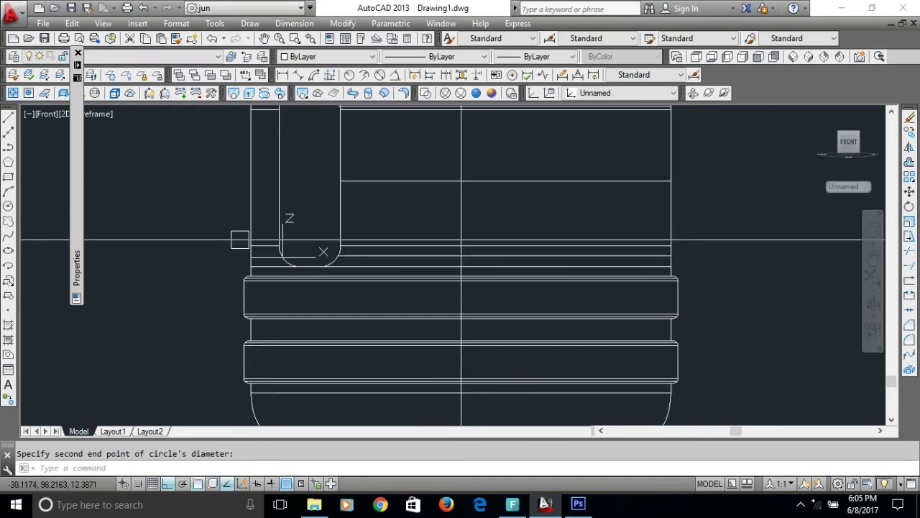
{"action": "middle_click_drag", "start_coordinate": [244, 271], "coordinate": [235, 222], "text": "shift"}
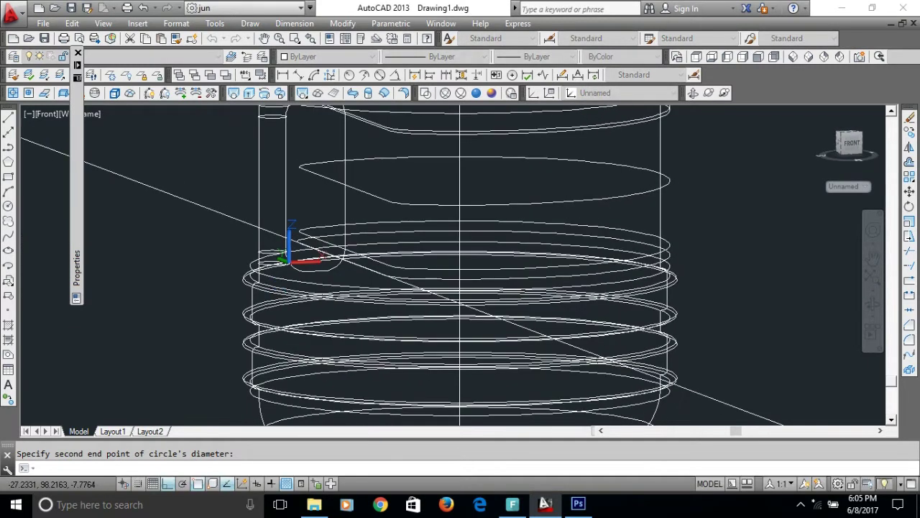
{"action": "left_click", "coordinate": [226, 220]}
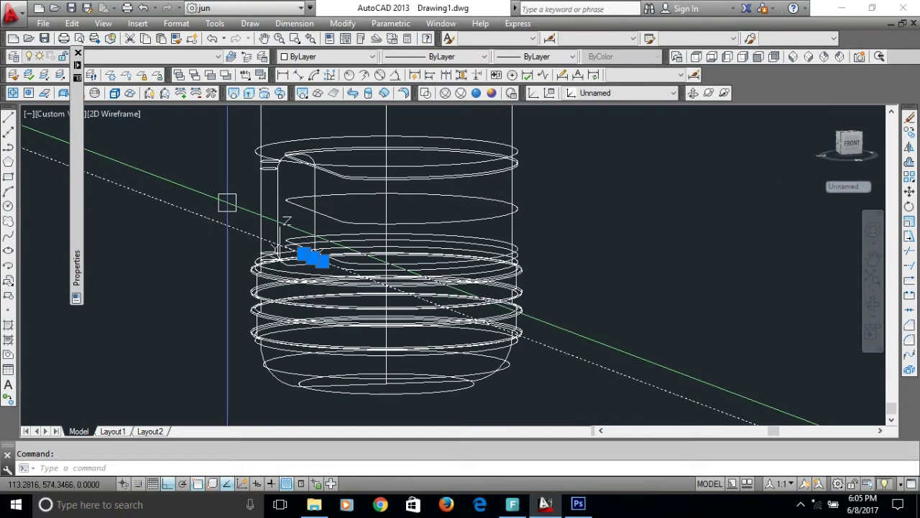
{"action": "type", "text": "e"}
{"action": "key", "text": "Return"}
{"action": "mouse_move", "coordinate": [243, 223]}
{"action": "middle_mouse_down", "text": "shift"}
{"action": "mouse_move", "coordinate": [230, 215]}
{"action": "mouse_move", "coordinate": [241, 272]}
{"action": "middle_mouse_up", "text": "shift"}
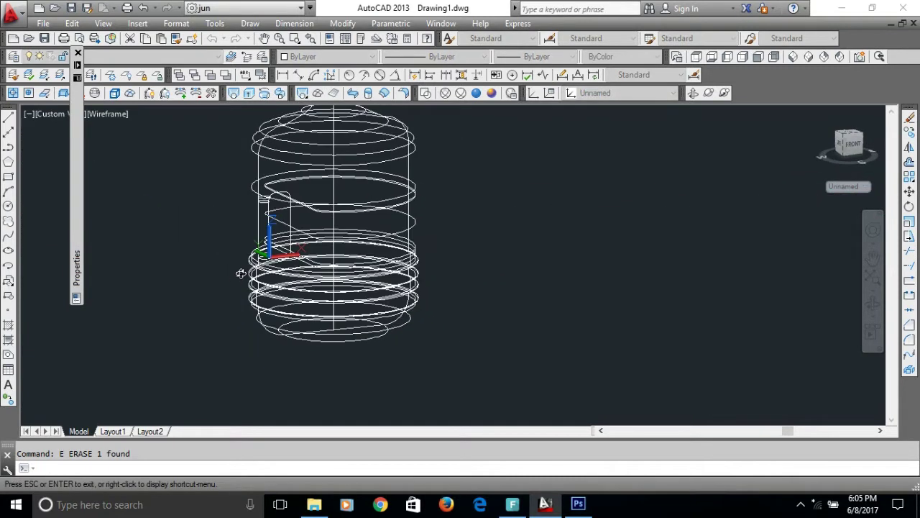
{"action": "middle_click_drag", "start_coordinate": [191, 290], "coordinate": [253, 147], "text": "shift"}
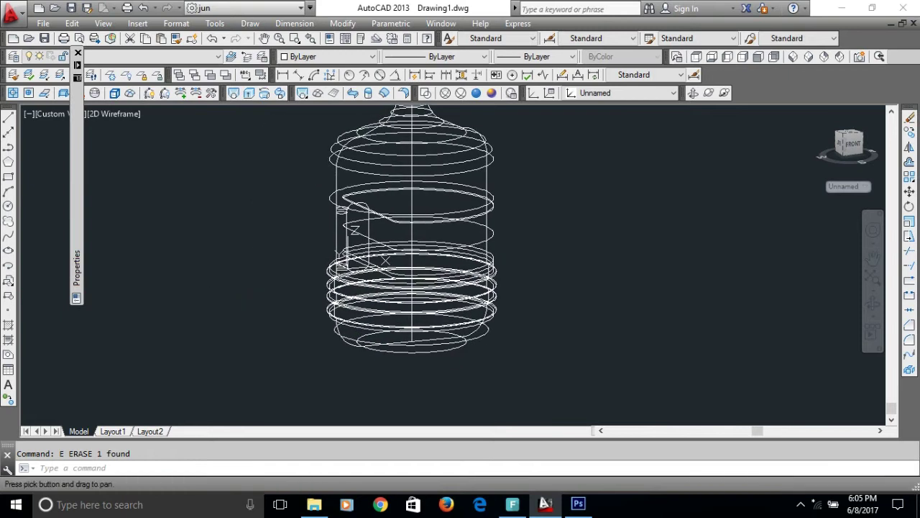
Switch to the 3D Modeling workspace and start the Loft surface command.
{"action": "left_click", "coordinate": [273, 9]}
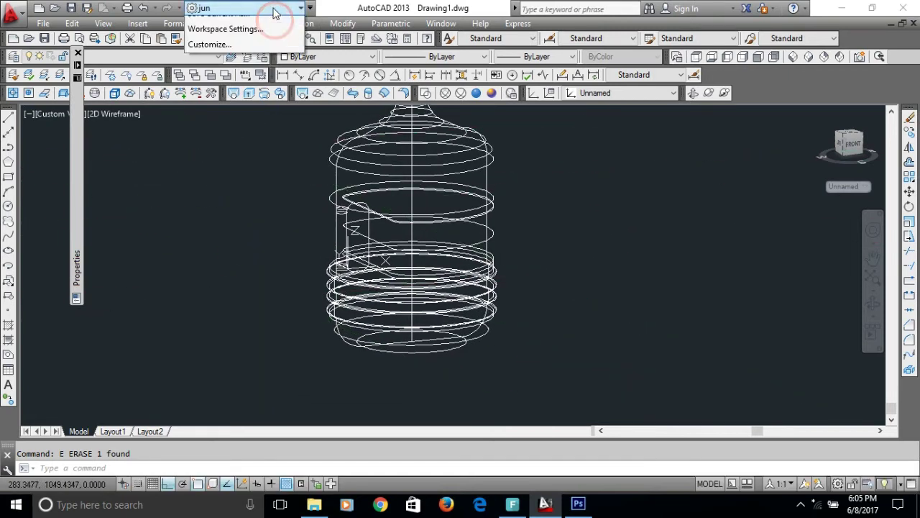
{"action": "left_click", "coordinate": [225, 58]}
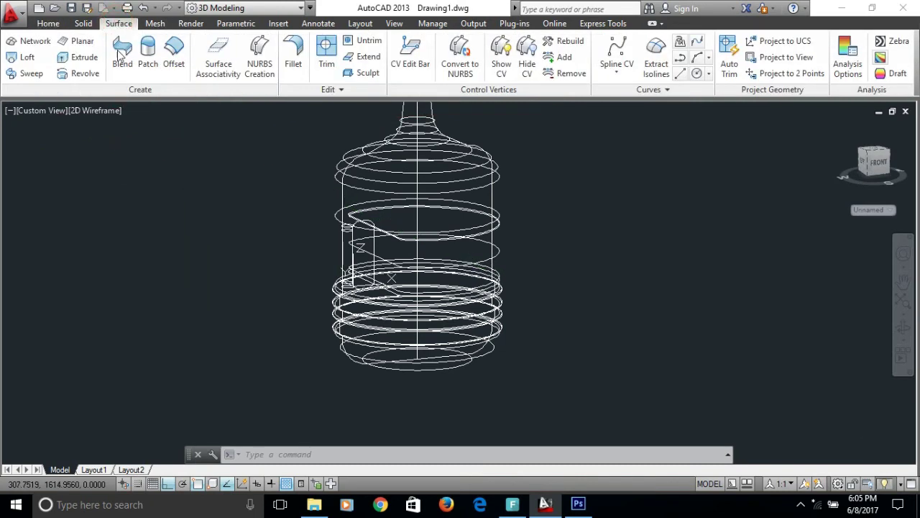
{"action": "left_click", "coordinate": [28, 59]}
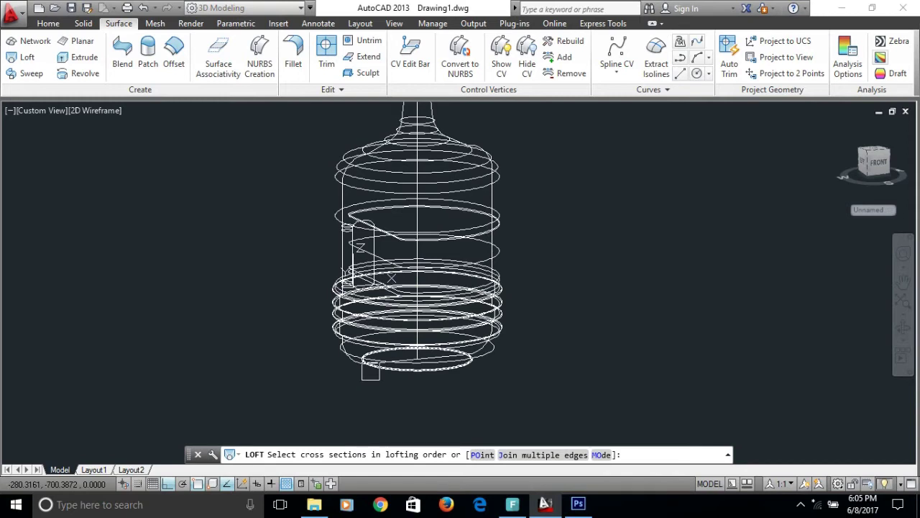
Pick the bottom ellipse and the next two ellipses as the first three loft sections.
{"action": "scroll", "coordinate": [370, 371], "scroll_direction": "up", "scroll_amount": 2}
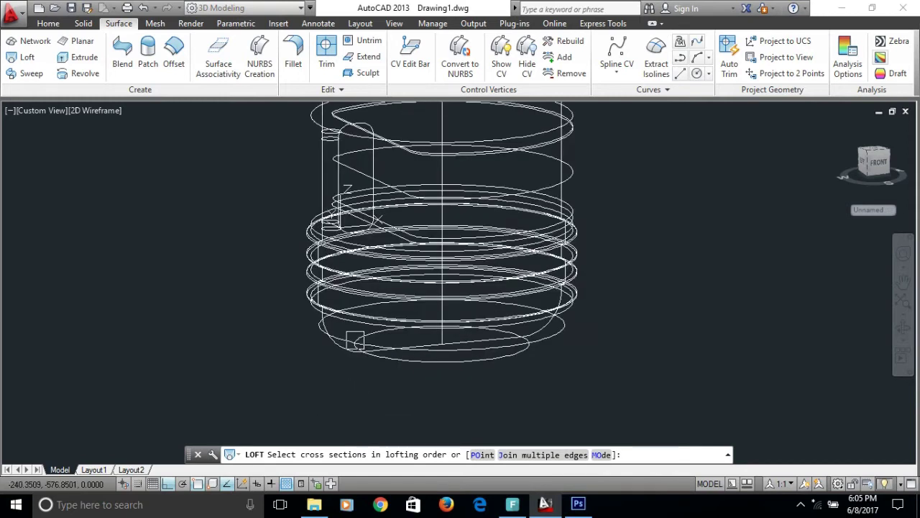
{"action": "scroll", "coordinate": [355, 341], "scroll_direction": "up", "scroll_amount": 3}
{"action": "scroll", "coordinate": [381, 339], "scroll_direction": "up", "scroll_amount": 2}
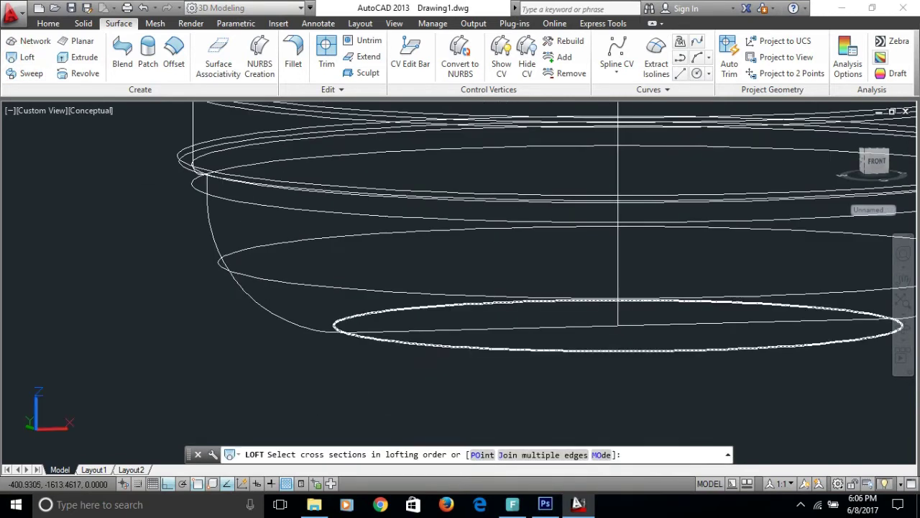
{"action": "left_click", "coordinate": [389, 343]}
{"action": "left_click", "coordinate": [312, 291]}
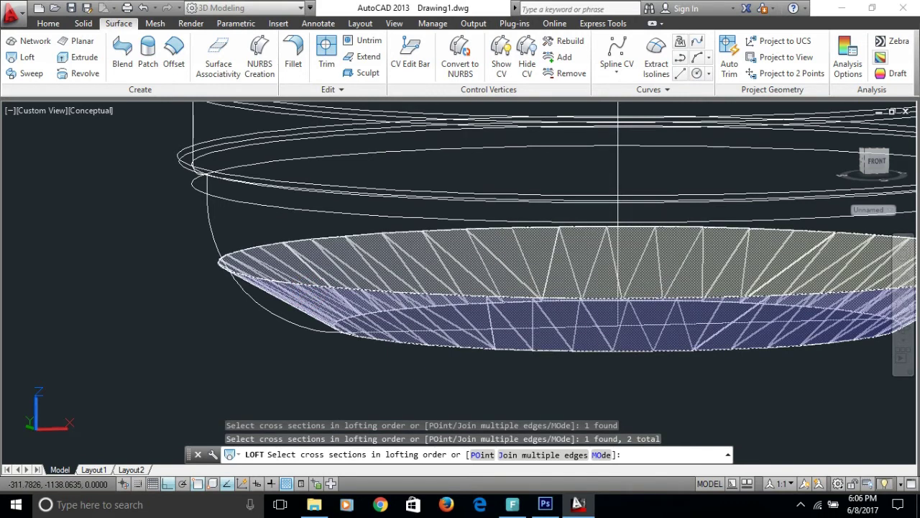
{"action": "left_click", "coordinate": [289, 211]}
{"action": "left_click", "coordinate": [274, 205]}
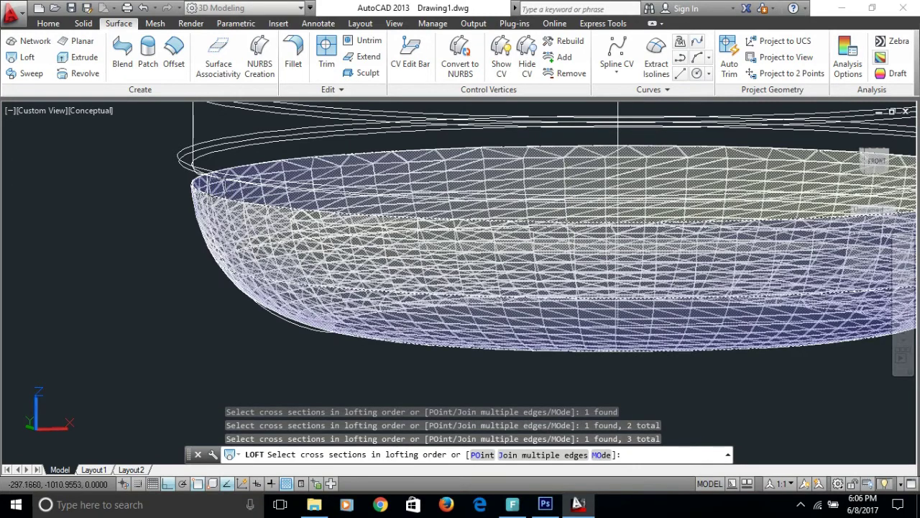
Add the rim and ring curves above them in order as loft sections four through nine.
{"action": "mouse_move", "coordinate": [257, 234]}
{"action": "middle_mouse_down", "text": "shift"}
{"action": "mouse_move", "coordinate": [244, 216]}
{"action": "mouse_move", "coordinate": [200, 259]}
{"action": "middle_mouse_up", "text": "shift"}
{"action": "scroll", "coordinate": [243, 215], "scroll_direction": "up", "scroll_amount": 3}
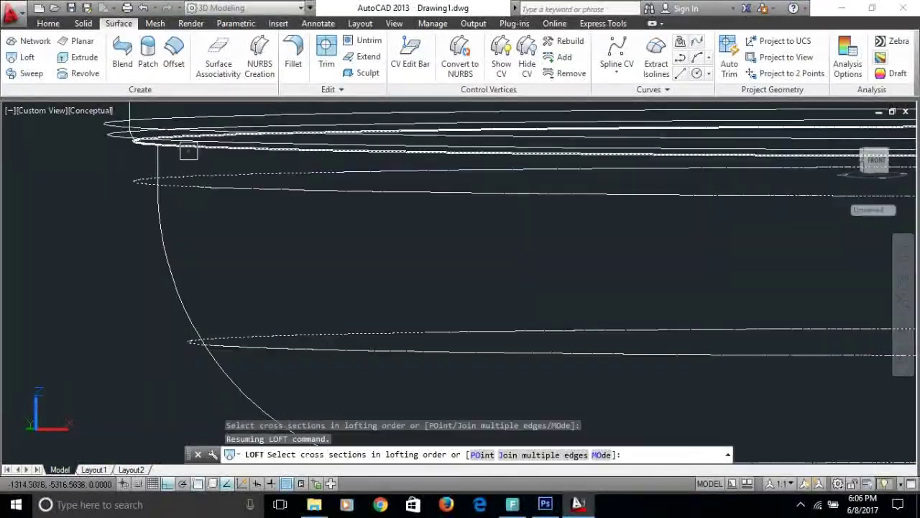
{"action": "left_click", "coordinate": [188, 150]}
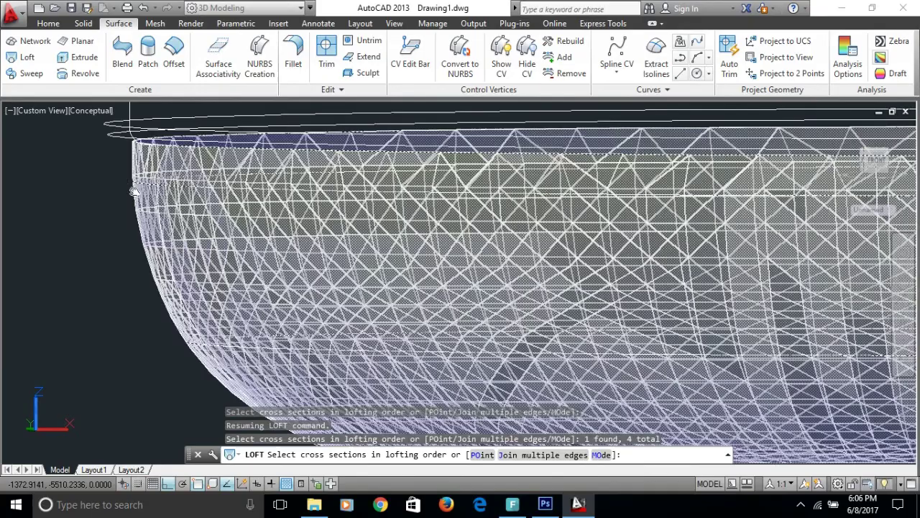
{"action": "middle_click_drag", "start_coordinate": [188, 150], "coordinate": [121, 204], "text": "shift"}
{"action": "left_click", "coordinate": [136, 187]}
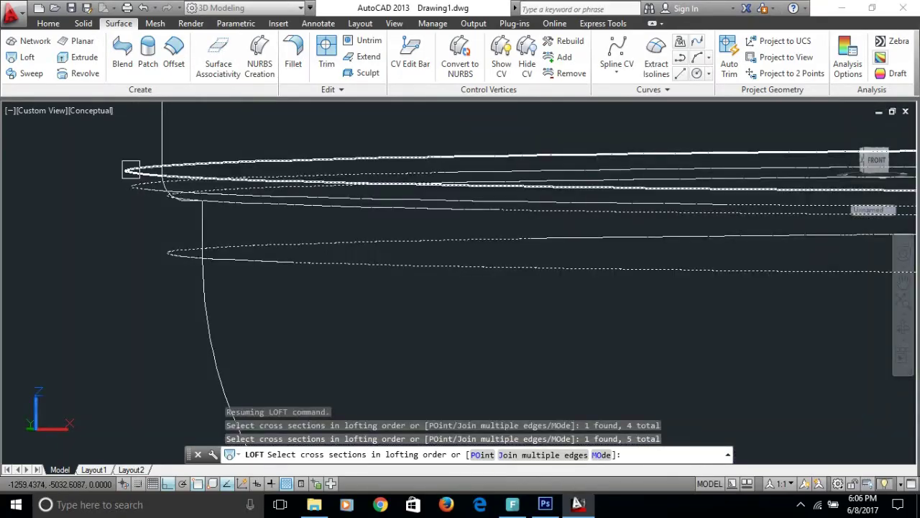
{"action": "left_click", "coordinate": [131, 170]}
{"action": "scroll", "coordinate": [149, 259], "scroll_direction": "down", "scroll_amount": 2}
{"action": "scroll", "coordinate": [151, 261], "scroll_direction": "down", "scroll_amount": 2}
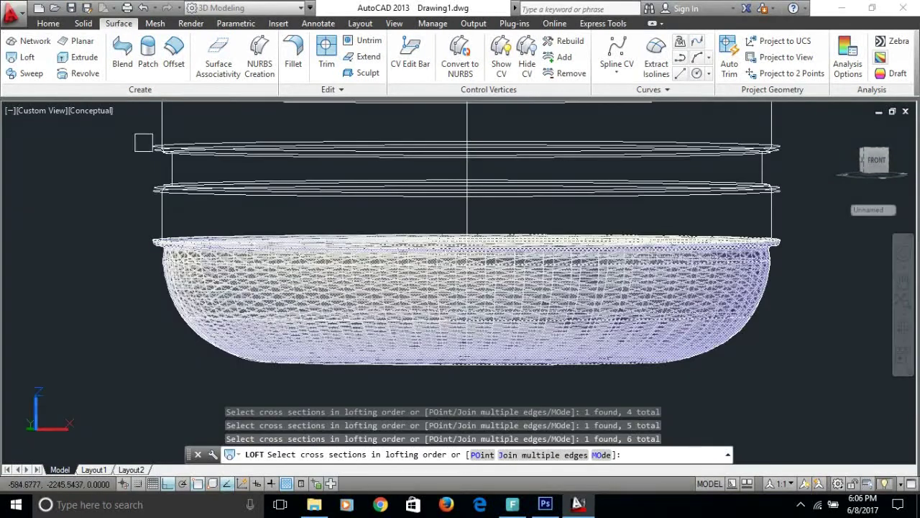
{"action": "scroll", "coordinate": [143, 144], "scroll_direction": "up", "scroll_amount": 2}
{"action": "scroll", "coordinate": [143, 143], "scroll_direction": "up", "scroll_amount": 2}
{"action": "scroll", "coordinate": [143, 143], "scroll_direction": "up", "scroll_amount": 2}
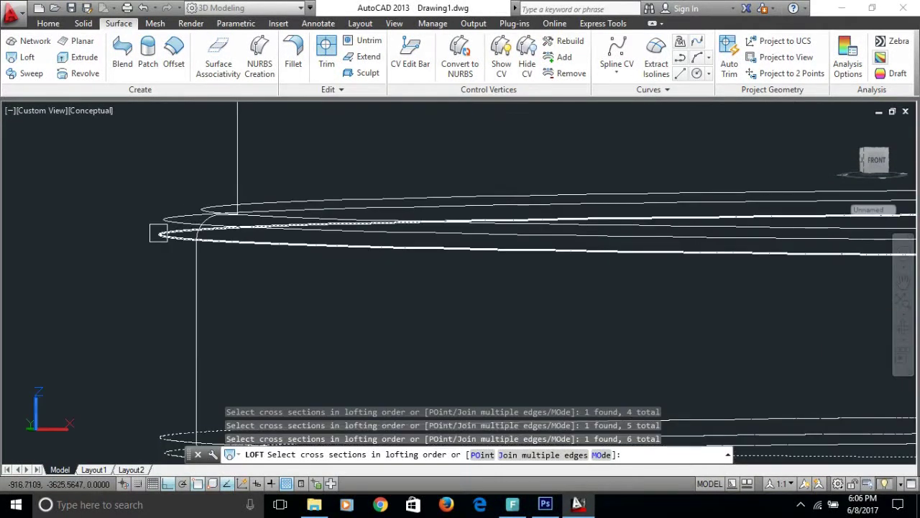
{"action": "left_click", "coordinate": [163, 237]}
{"action": "left_click", "coordinate": [154, 218]}
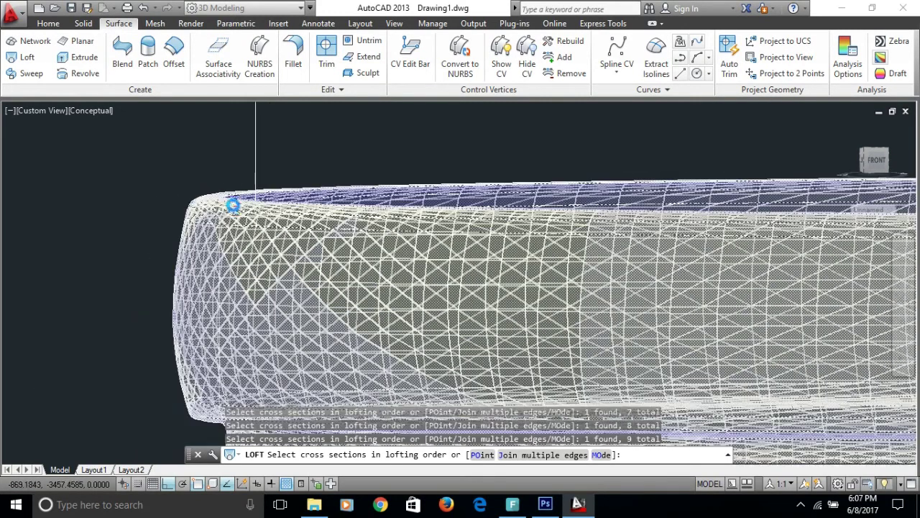
{"action": "left_click", "coordinate": [236, 206]}
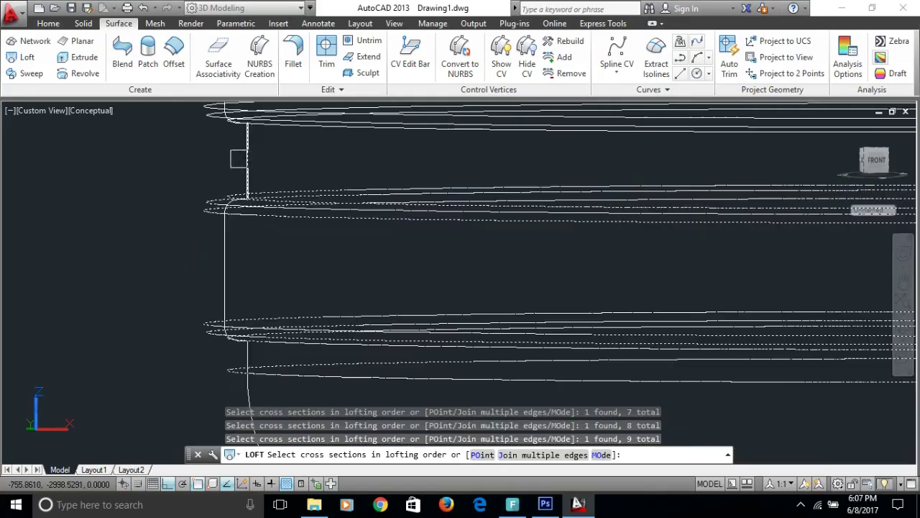
Add the tenth and eleventh ring cross sections to the loft, orbiting to reach them.
{"action": "mouse_move", "coordinate": [248, 179]}
{"action": "middle_mouse_down", "text": "shift"}
{"action": "mouse_move", "coordinate": [245, 206]}
{"action": "mouse_move", "coordinate": [249, 189]}
{"action": "middle_mouse_up", "text": "shift"}
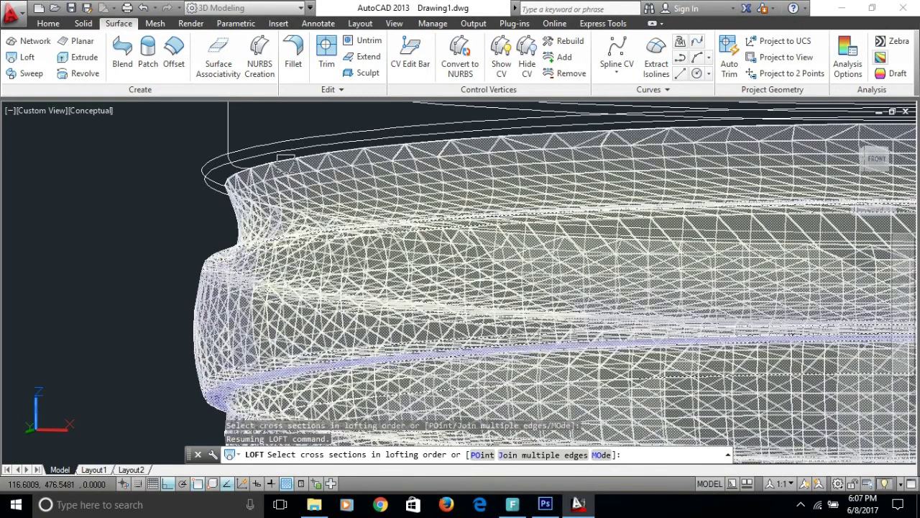
{"action": "left_click", "coordinate": [241, 183]}
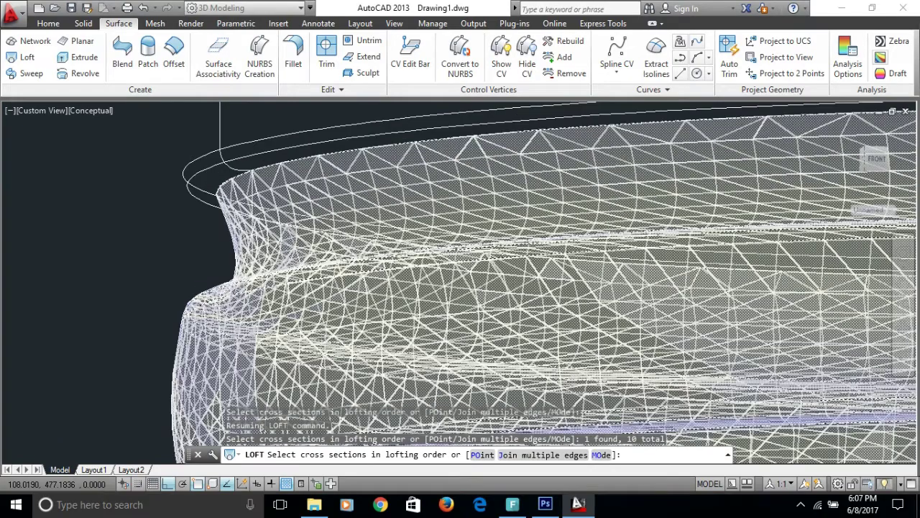
{"action": "middle_click_drag", "start_coordinate": [248, 183], "coordinate": [251, 152], "text": "shift"}
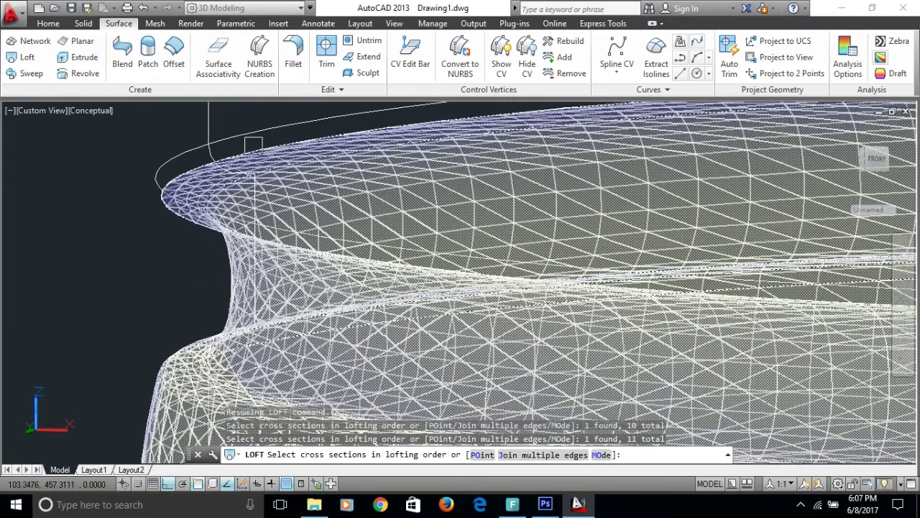
{"action": "left_click", "coordinate": [240, 136]}
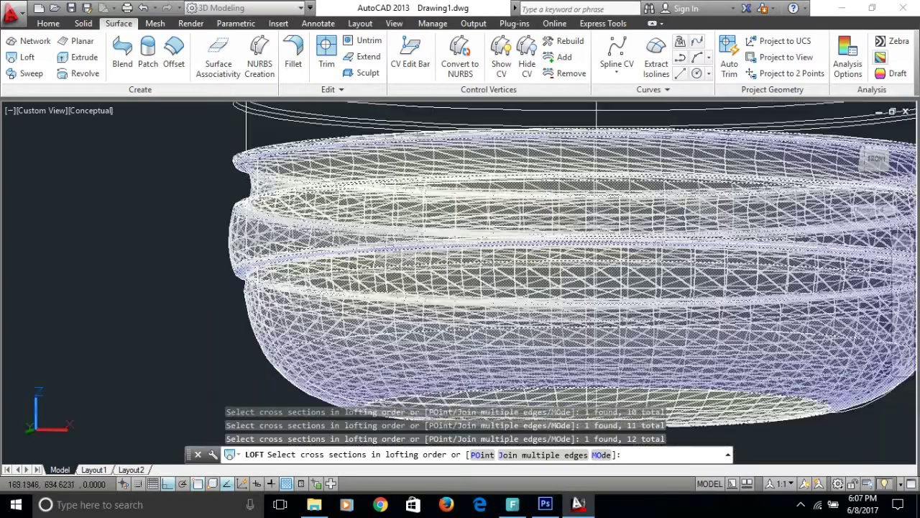
{"action": "middle_click_drag", "start_coordinate": [251, 180], "coordinate": [248, 164], "text": "shift"}
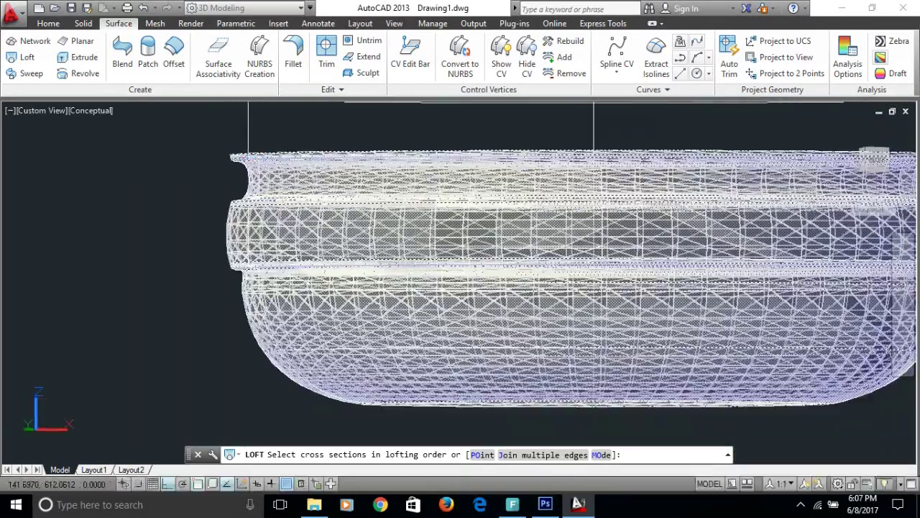
{"action": "scroll", "coordinate": [261, 144], "scroll_direction": "up", "scroll_amount": 5}
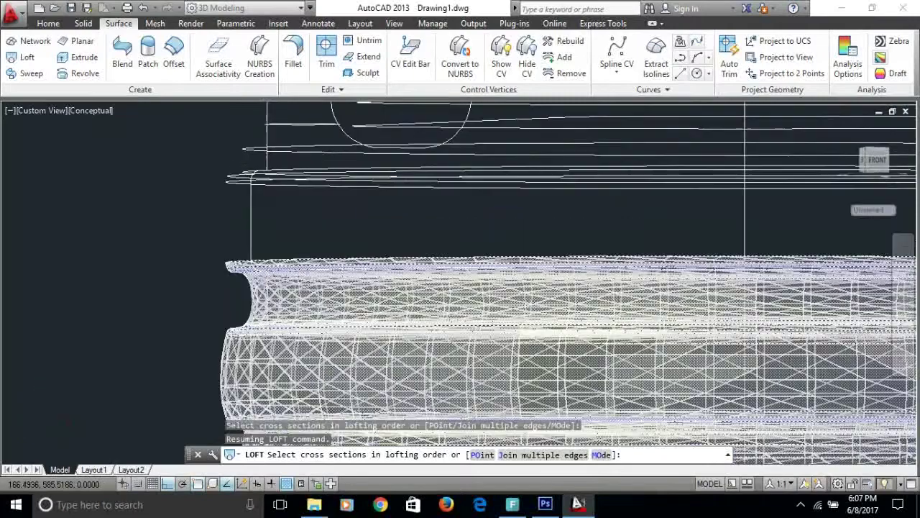
{"action": "middle_click_drag", "start_coordinate": [257, 238], "coordinate": [267, 254]}
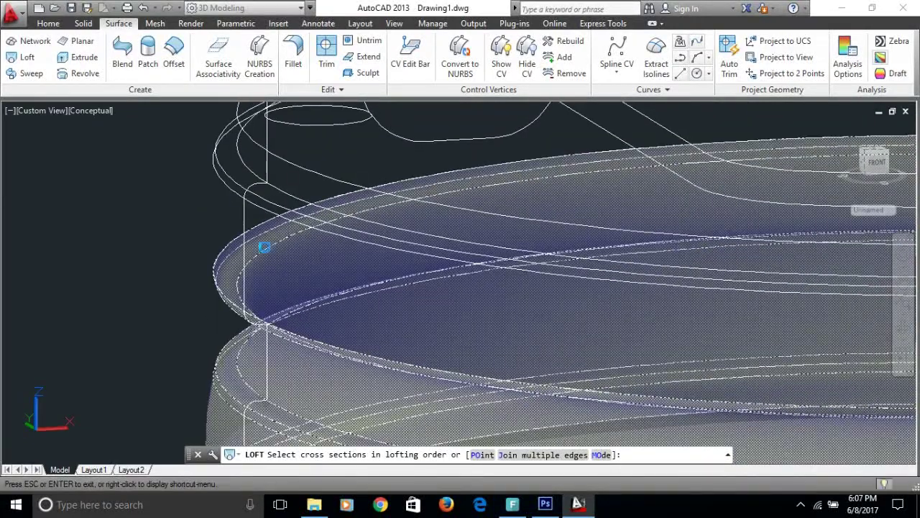
Pick the last ring cross sections and close the selection with all 16 chosen.
{"action": "key", "text": "Escape"}
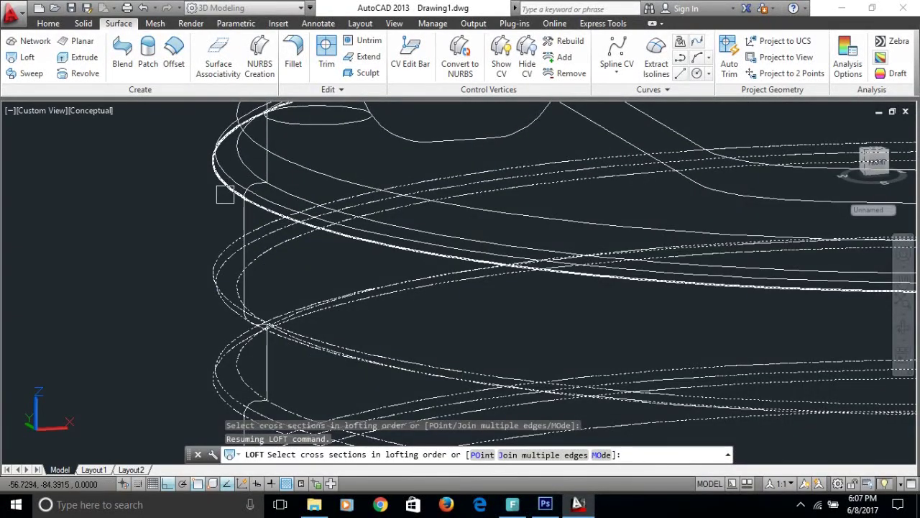
{"action": "key", "text": "Return"}
{"action": "left_click", "coordinate": [241, 144]}
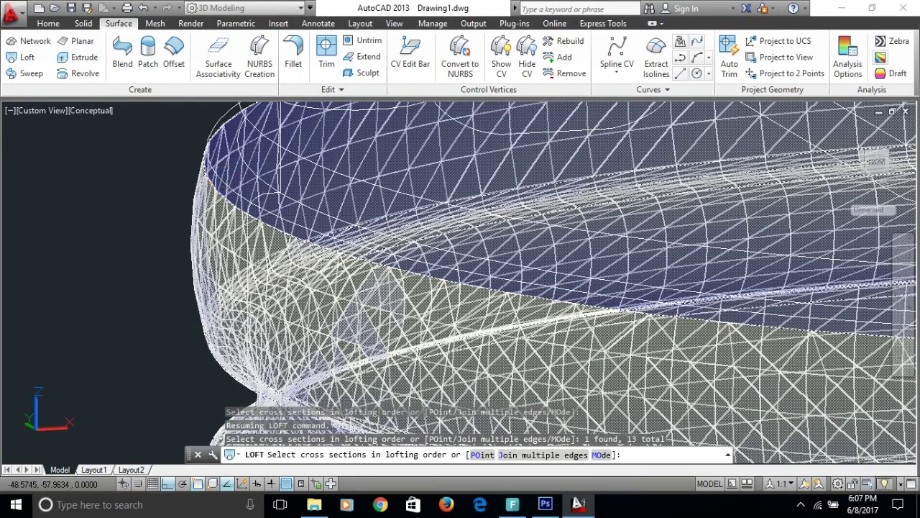
{"action": "left_click", "coordinate": [243, 169]}
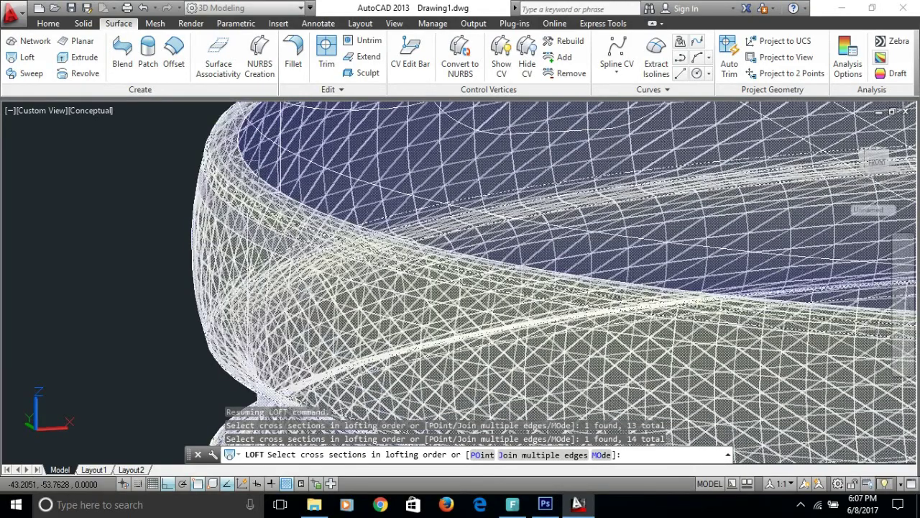
{"action": "left_click", "coordinate": [309, 161]}
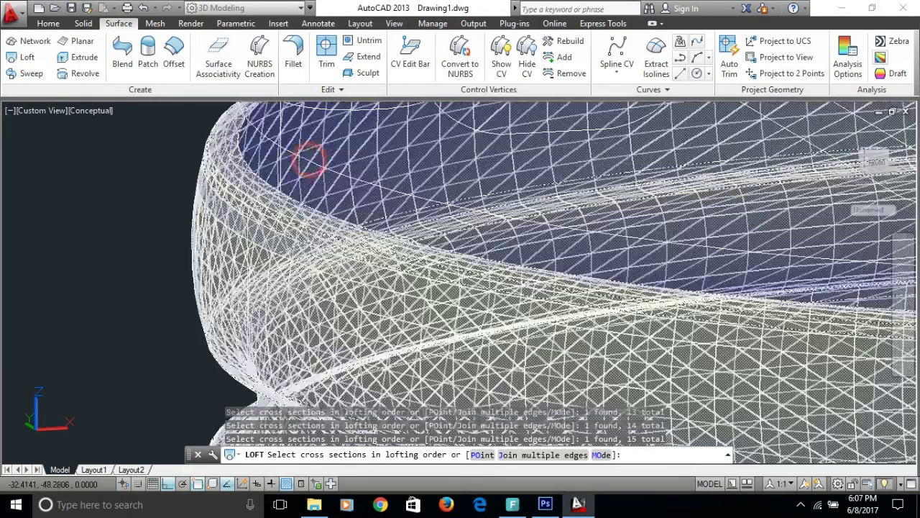
{"action": "scroll", "coordinate": [359, 159], "scroll_direction": "down", "scroll_amount": 2}
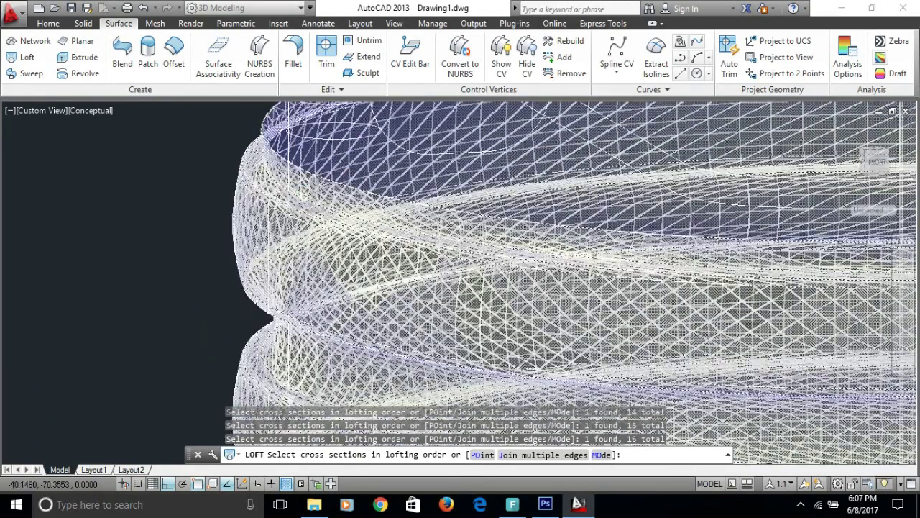
{"action": "scroll", "coordinate": [359, 159], "scroll_direction": "down", "scroll_amount": 2}
{"action": "scroll", "coordinate": [360, 159], "scroll_direction": "down", "scroll_amount": 2}
{"action": "scroll", "coordinate": [352, 187], "scroll_direction": "up", "scroll_amount": 2}
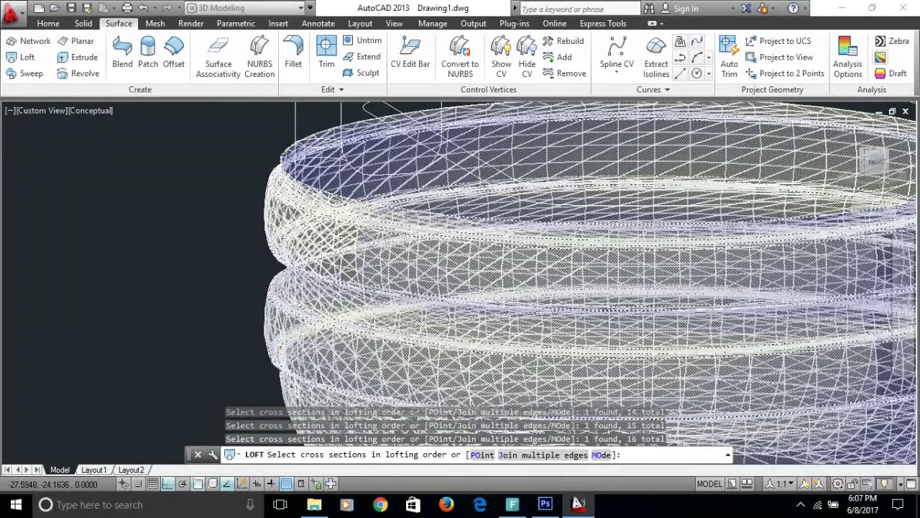
{"action": "scroll", "coordinate": [345, 225], "scroll_direction": "up", "scroll_amount": 1}
{"action": "scroll", "coordinate": [345, 225], "scroll_direction": "up", "scroll_amount": 1}
{"action": "scroll", "coordinate": [346, 221], "scroll_direction": "up", "scroll_amount": 1}
{"action": "scroll", "coordinate": [343, 215], "scroll_direction": "up", "scroll_amount": 1}
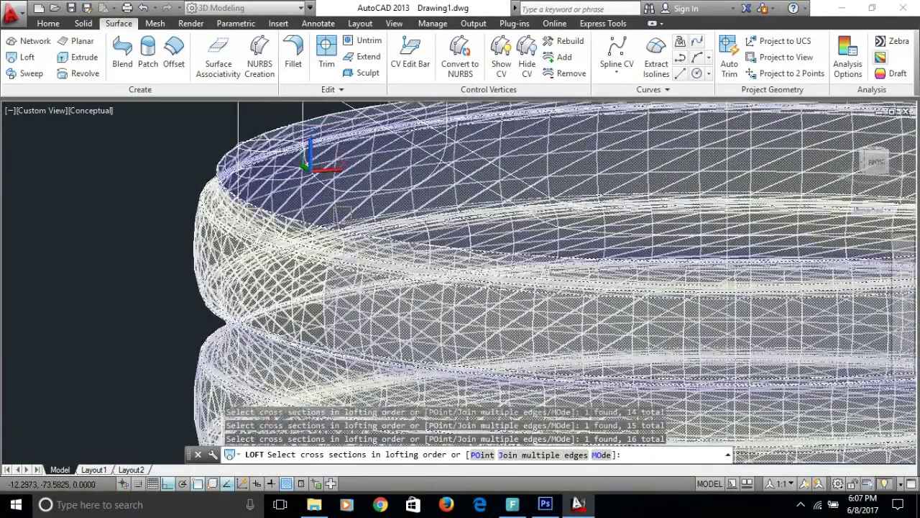
{"action": "key", "text": "Return"}
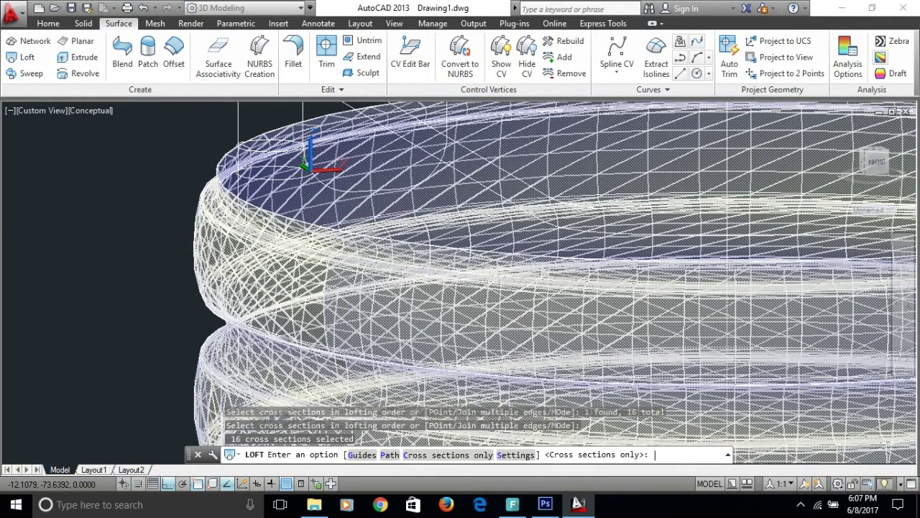
Create the loft with Cross sections only, inspect the ribbed rim, and zoom extents to show the jug.
{"action": "key", "text": "Return"}
{"action": "scroll", "coordinate": [345, 216], "scroll_direction": "down", "scroll_amount": 1}
{"action": "scroll", "coordinate": [345, 215], "scroll_direction": "down", "scroll_amount": 1}
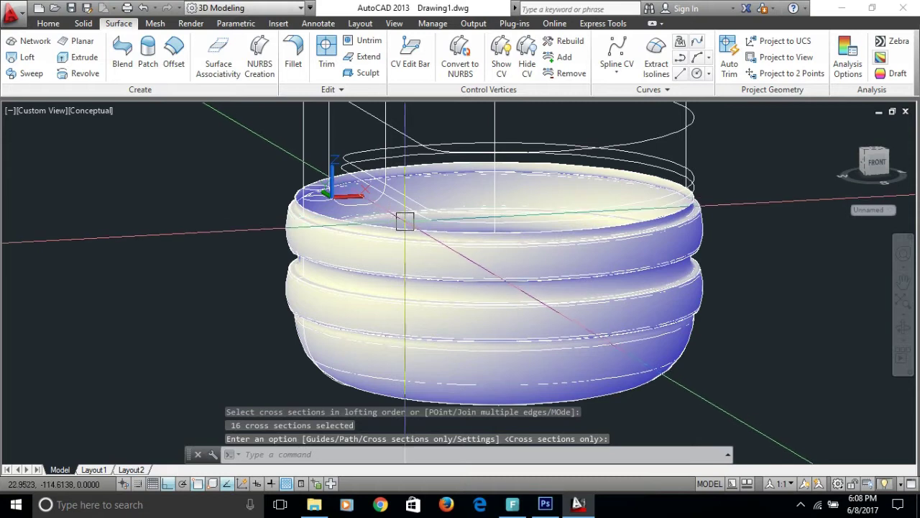
{"action": "scroll", "coordinate": [404, 216], "scroll_direction": "up", "scroll_amount": 1}
{"action": "scroll", "coordinate": [357, 208], "scroll_direction": "up", "scroll_amount": 1}
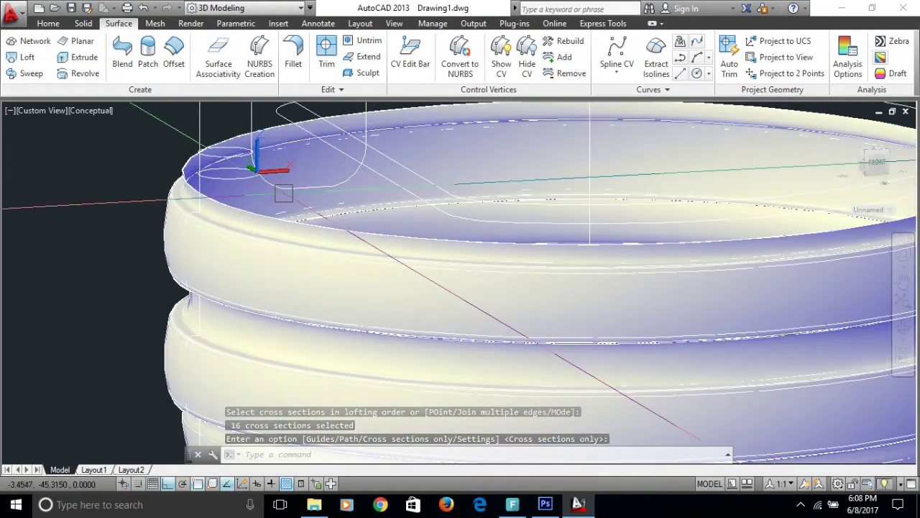
{"action": "scroll", "coordinate": [282, 192], "scroll_direction": "up", "scroll_amount": 1}
{"action": "scroll", "coordinate": [288, 194], "scroll_direction": "down", "scroll_amount": 1}
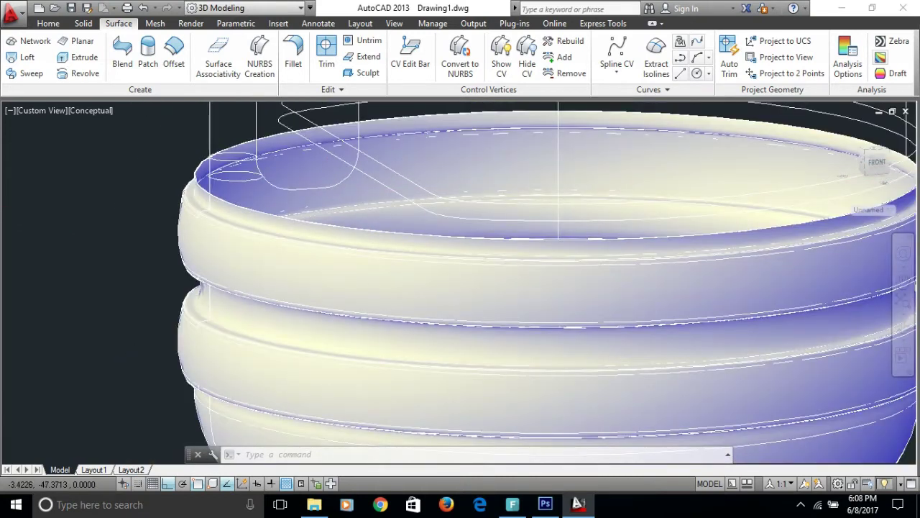
{"action": "scroll", "coordinate": [337, 202], "scroll_direction": "down", "scroll_amount": 1}
{"action": "mouse_move", "coordinate": [319, 226]}
{"action": "middle_mouse_down", "text": "shift"}
{"action": "mouse_move", "coordinate": [301, 235]}
{"action": "mouse_move", "coordinate": [289, 222]}
{"action": "mouse_move", "coordinate": [376, 242]}
{"action": "mouse_move", "coordinate": [353, 214]}
{"action": "middle_mouse_up", "text": "shift"}
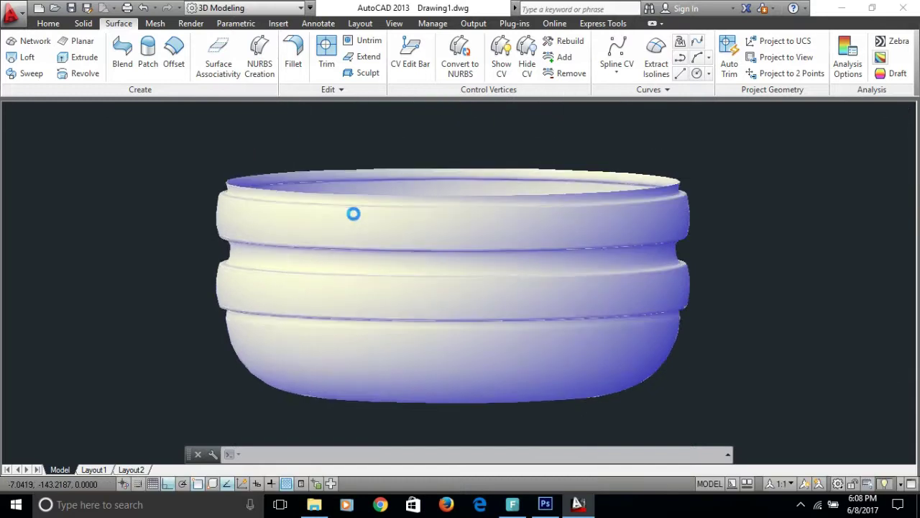
{"action": "middle_click", "coordinate": [437, 232]}
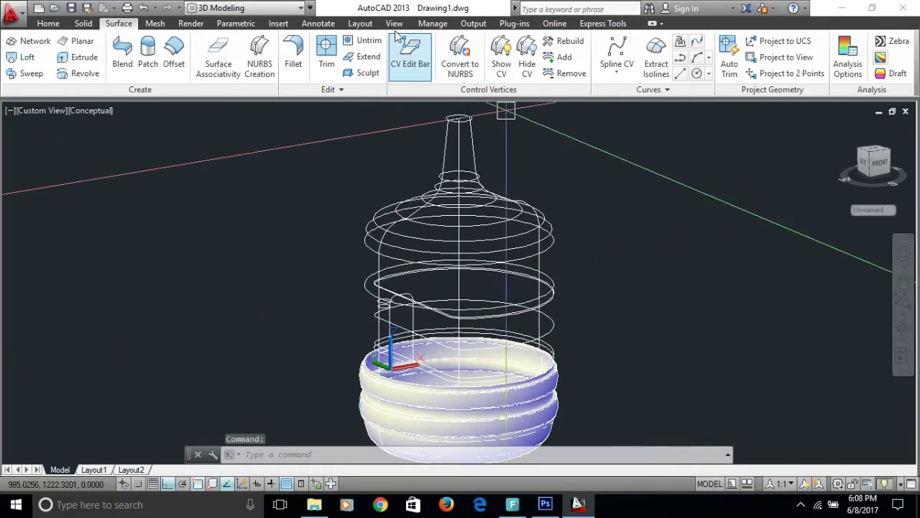
Set the visual style to 2D Wireframe and the preset view to Front.
{"action": "left_click", "coordinate": [395, 24]}
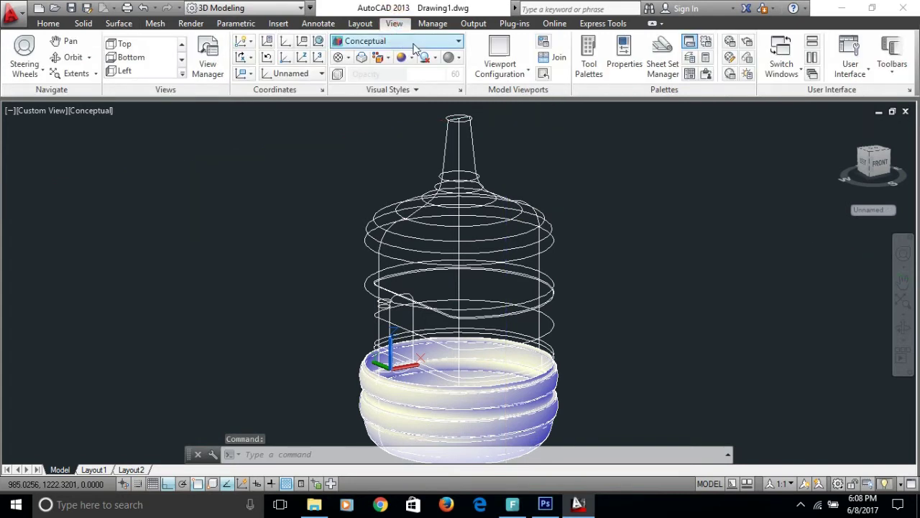
{"action": "left_click", "coordinate": [452, 44]}
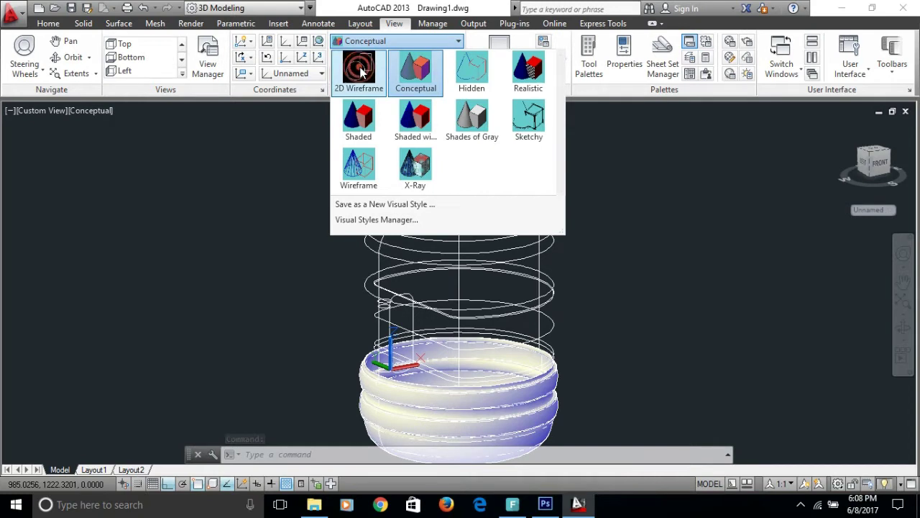
{"action": "left_click", "coordinate": [362, 70]}
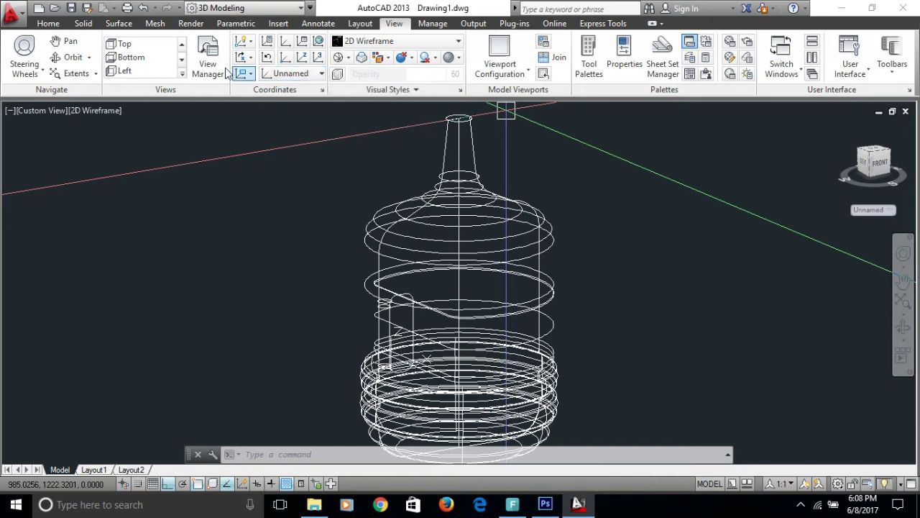
{"action": "left_click", "coordinate": [180, 74]}
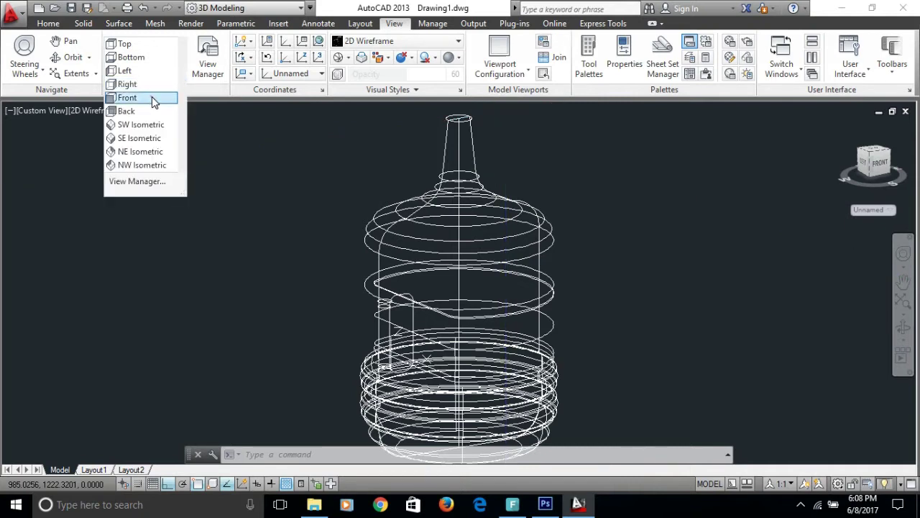
{"action": "left_click", "coordinate": [155, 98]}
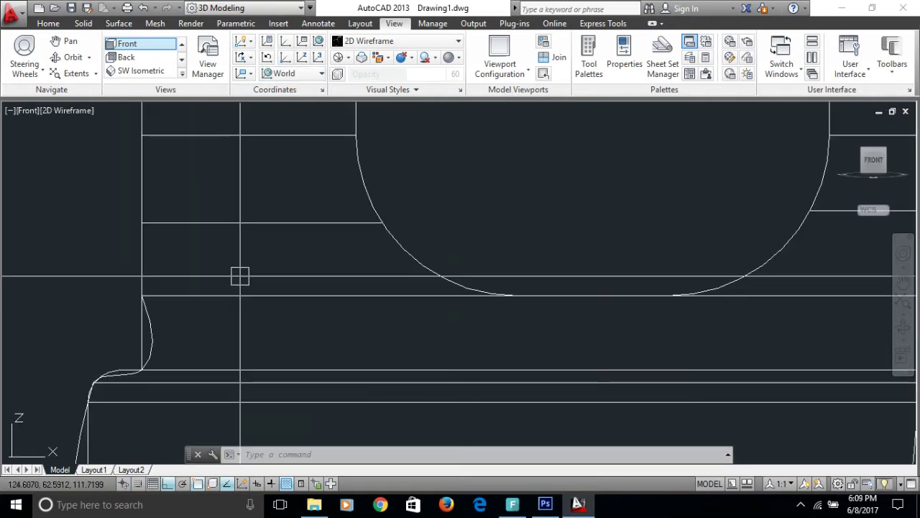
Move the UCS origin to the endpoint at the body profile's corner.
{"action": "type", "text": "c"}
{"action": "key", "text": "Escape"}
{"action": "key", "text": "Escape"}
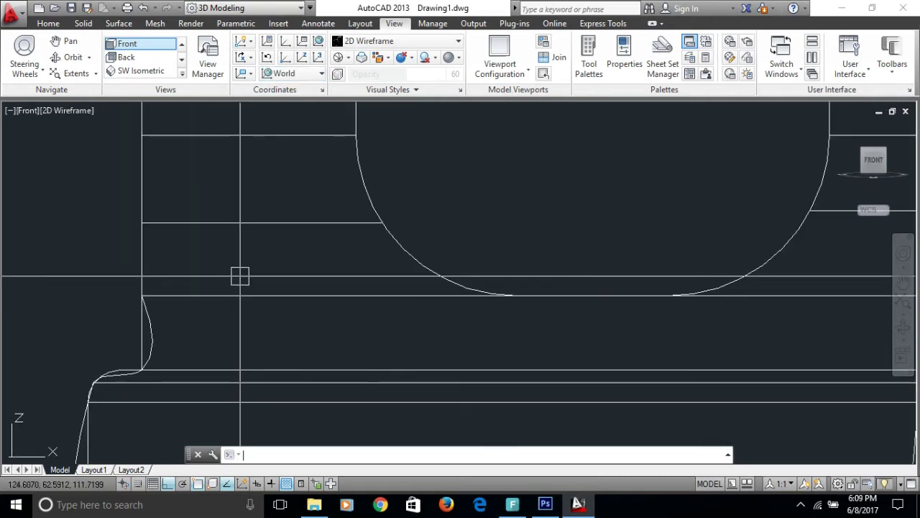
{"action": "type", "text": "cs"}
{"action": "key", "text": "Return"}
{"action": "type", "text": "m"}
{"action": "key", "text": "Return"}
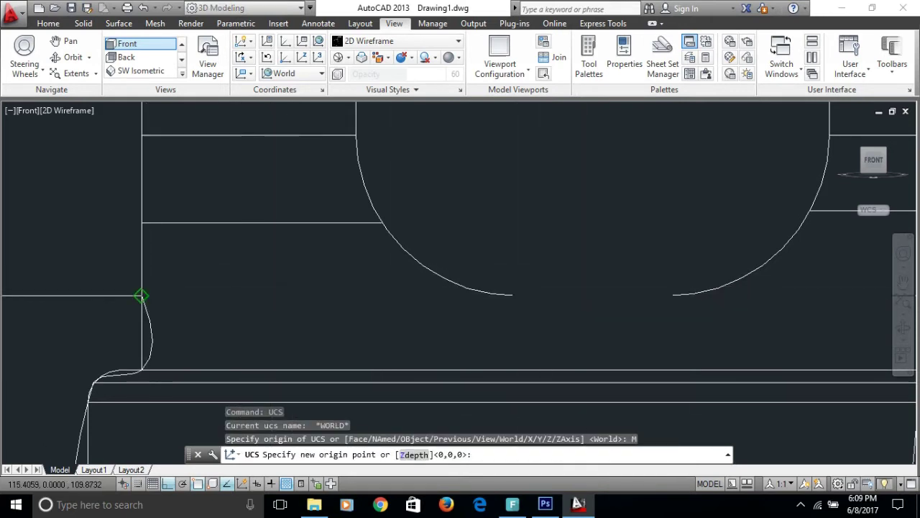
{"action": "left_click", "coordinate": [141, 295]}
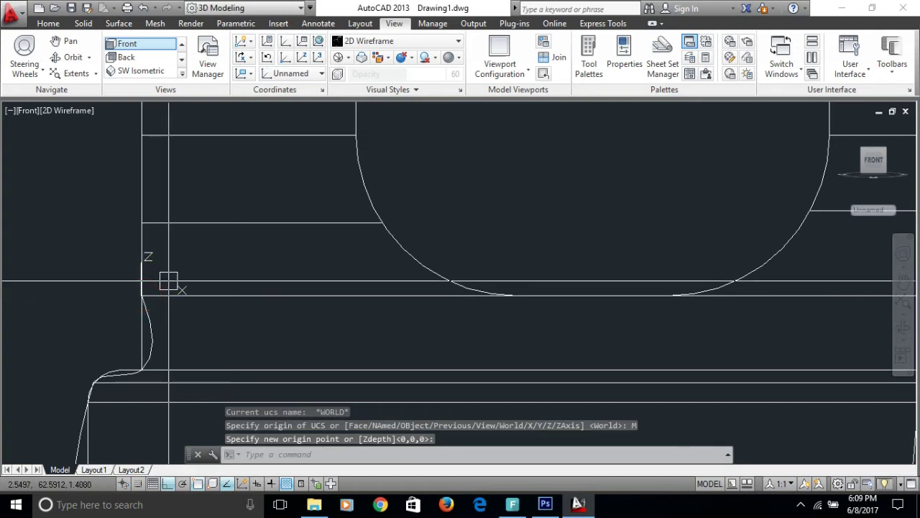
Draw a 2P circle whose diameter reaches the bottom of the rounded arc, then orbit to check.
{"action": "type", "text": "c"}
{"action": "key", "text": "Return"}
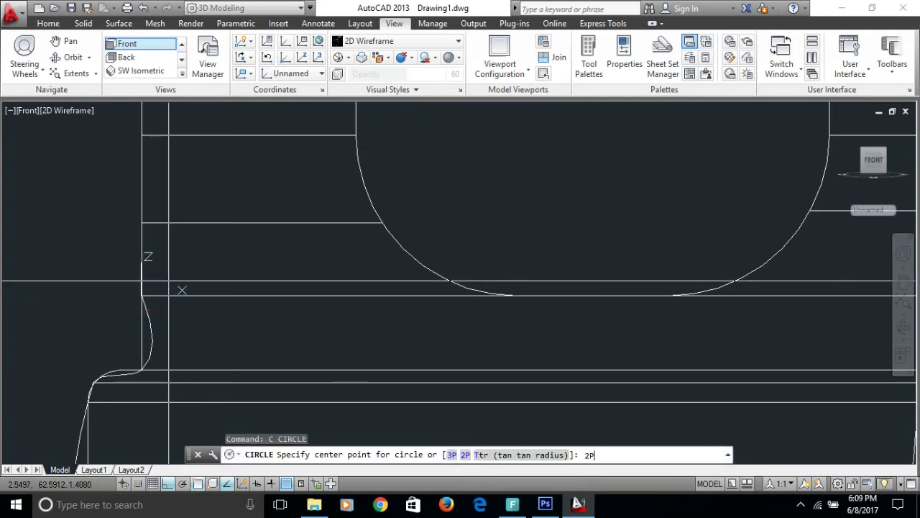
{"action": "key", "text": "Return"}
{"action": "left_click", "coordinate": [141, 295]}
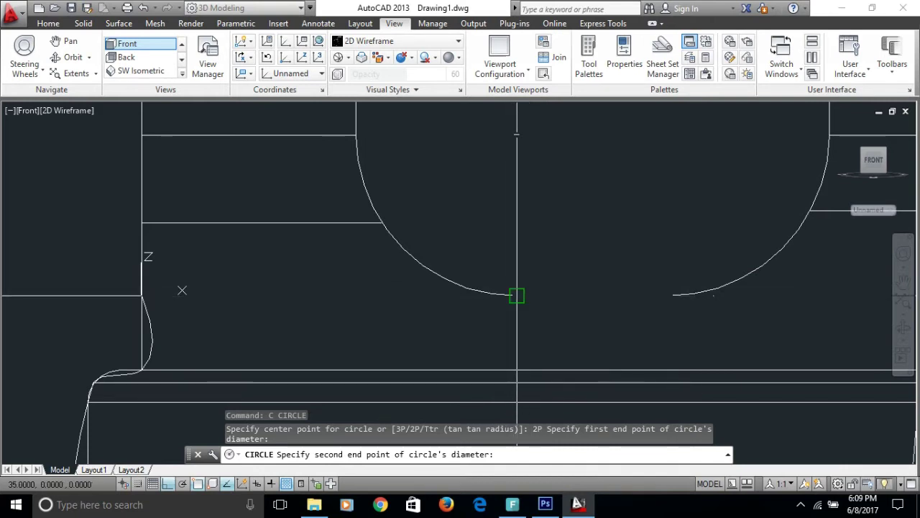
{"action": "left_click", "coordinate": [516, 296]}
{"action": "scroll", "coordinate": [493, 277], "scroll_direction": "down", "scroll_amount": 4}
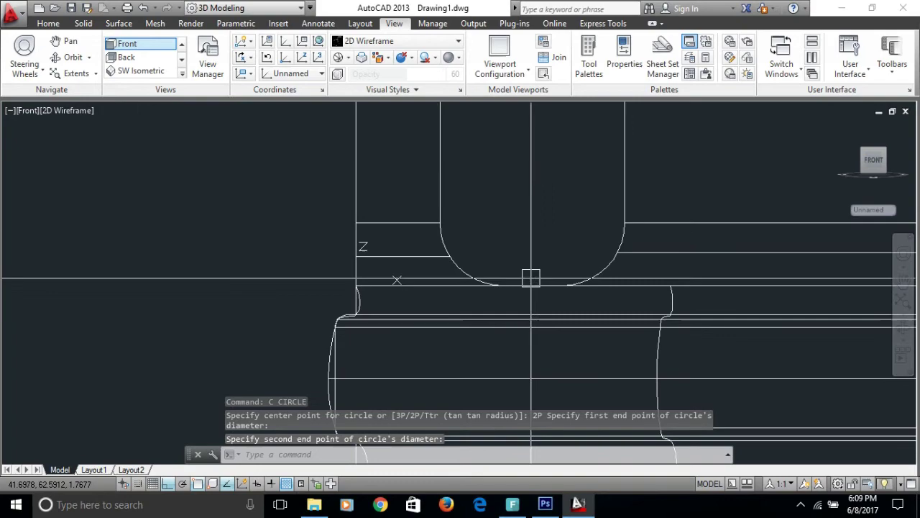
{"action": "mouse_move", "coordinate": [476, 304]}
{"action": "middle_mouse_down", "text": "shift"}
{"action": "mouse_move", "coordinate": [465, 347]}
{"action": "mouse_move", "coordinate": [462, 327]}
{"action": "mouse_move", "coordinate": [511, 324]}
{"action": "middle_mouse_up", "text": "shift"}
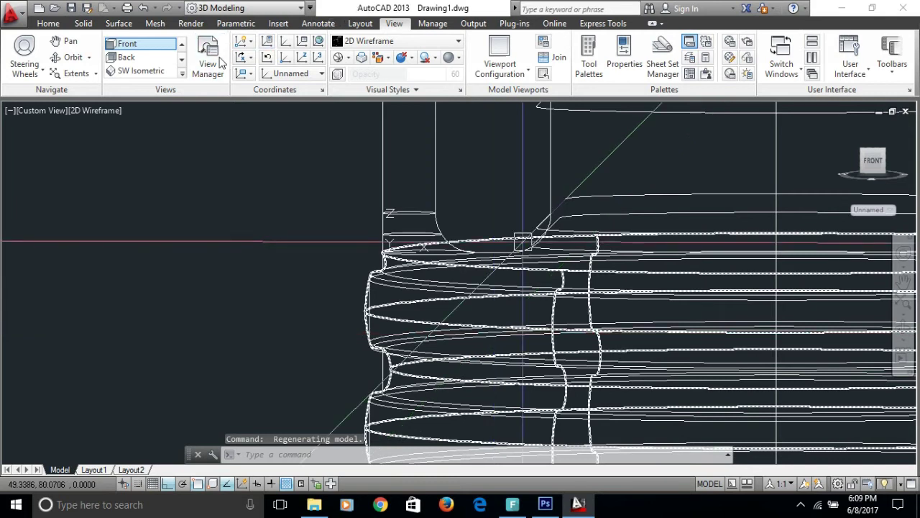
Return to the Front view and align the coordinate system with the Top plane.
{"action": "left_click", "coordinate": [154, 43]}
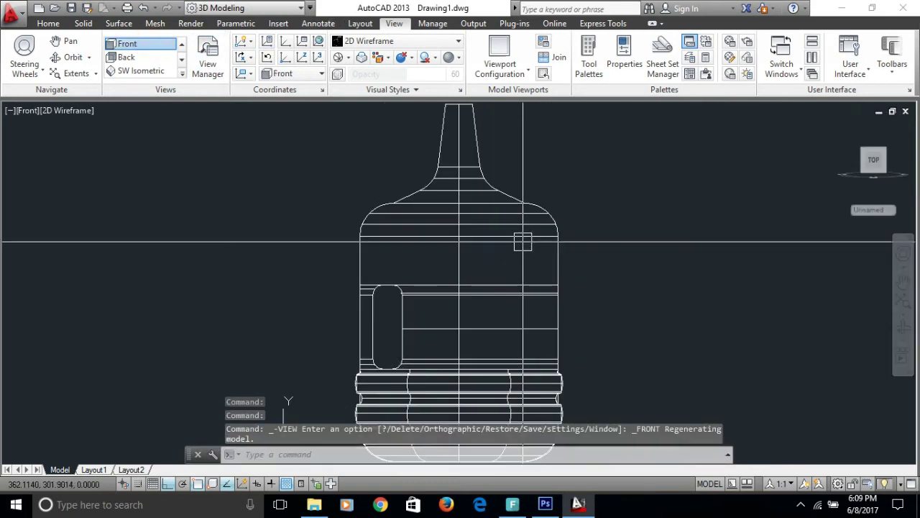
{"action": "left_click", "coordinate": [297, 74]}
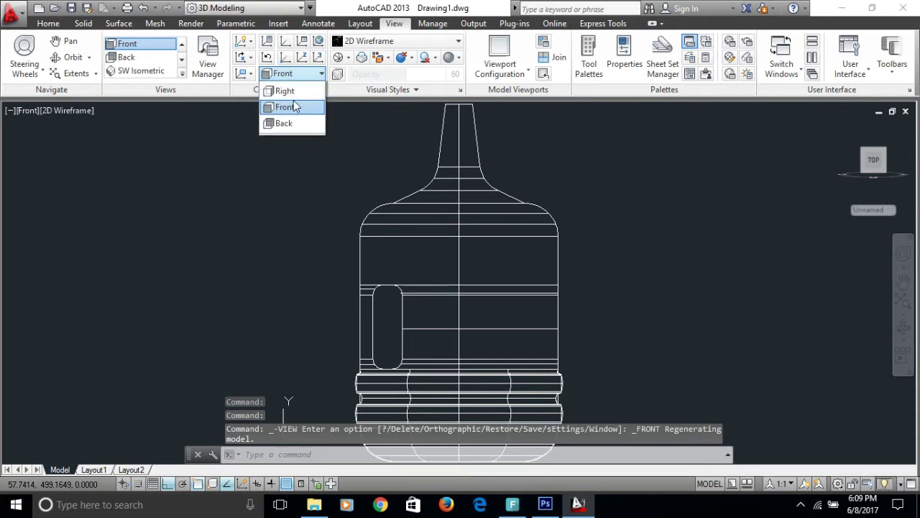
{"action": "left_click", "coordinate": [282, 109]}
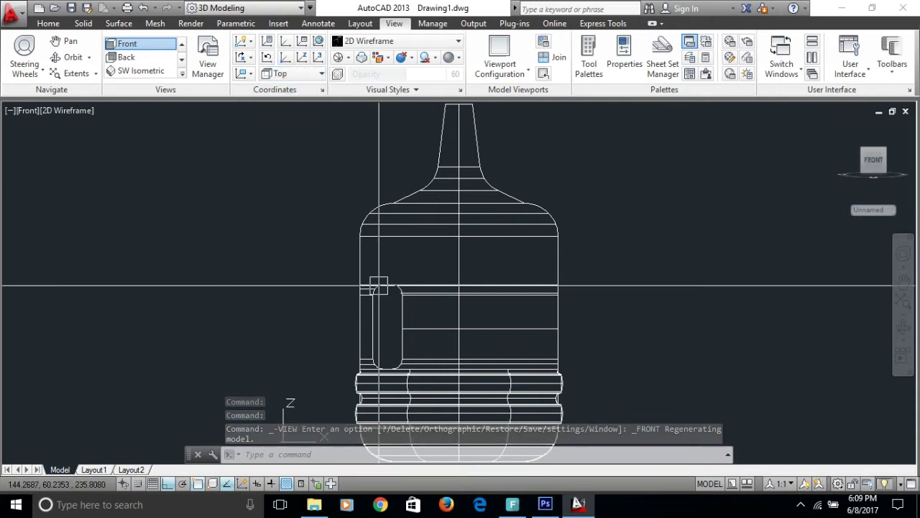
{"action": "scroll", "coordinate": [363, 369], "scroll_direction": "up", "scroll_amount": 2}
{"action": "scroll", "coordinate": [363, 369], "scroll_direction": "up", "scroll_amount": 2}
{"action": "scroll", "coordinate": [345, 319], "scroll_direction": "up", "scroll_amount": 2}
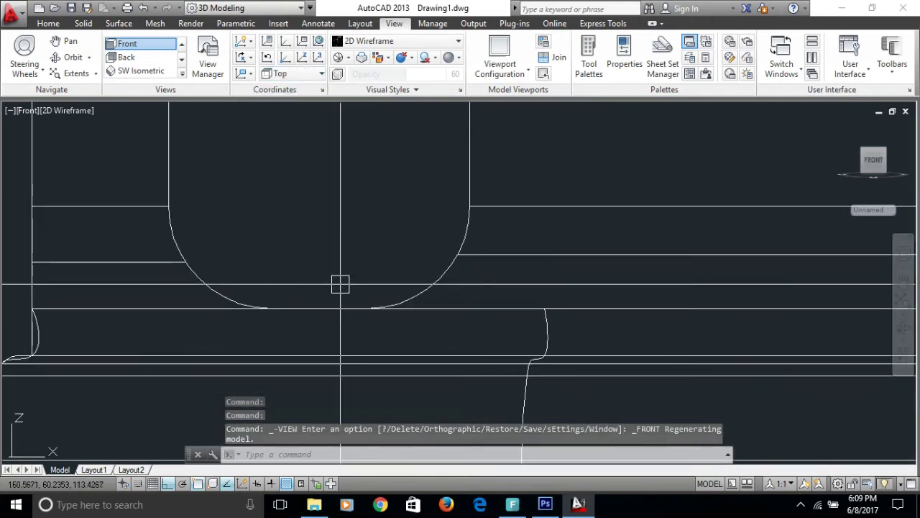
Place a vertical construction line through the arc's bottom point, then cancel XLINE.
{"action": "type", "text": "xl"}
{"action": "key", "text": "Return"}
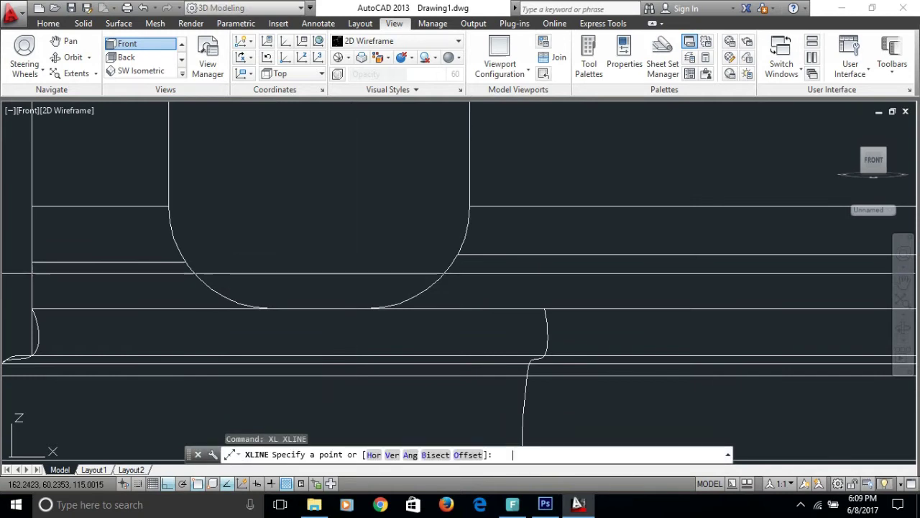
{"action": "type", "text": "v"}
{"action": "key", "text": "Return"}
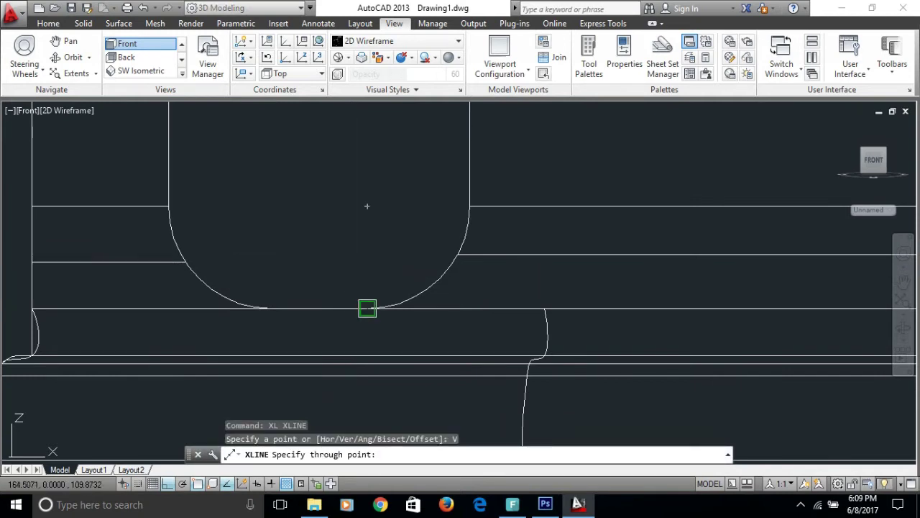
{"action": "left_click", "coordinate": [366, 307]}
{"action": "key", "text": "Escape"}
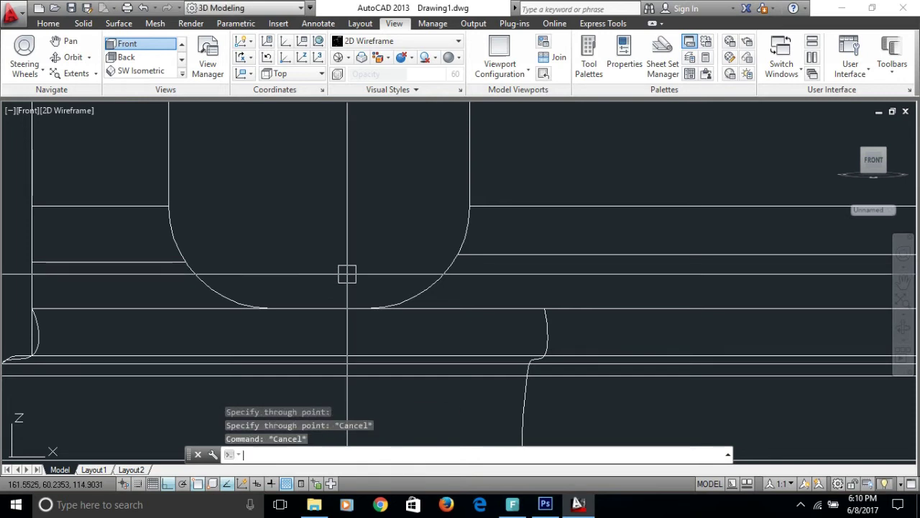
{"action": "left_click", "coordinate": [182, 71]}
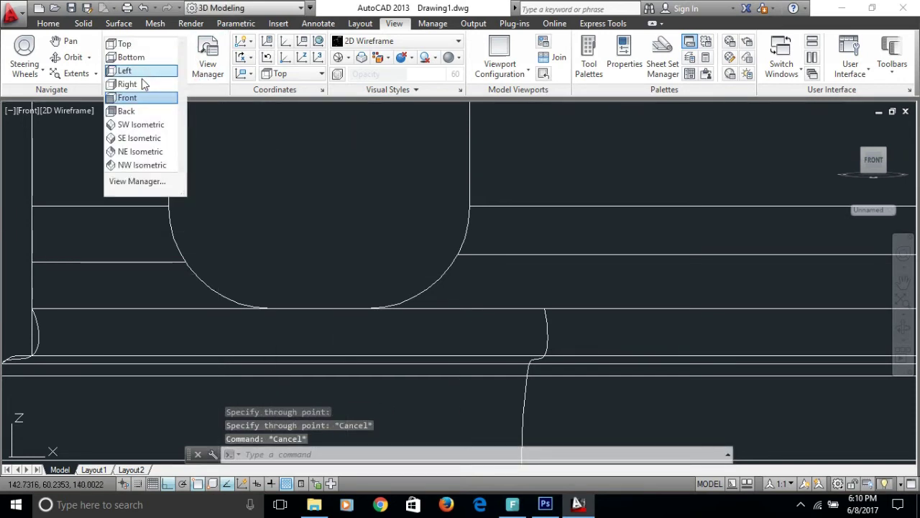
Switch to the SW Isometric view and orbit in on the handle area.
{"action": "left_click", "coordinate": [133, 124]}
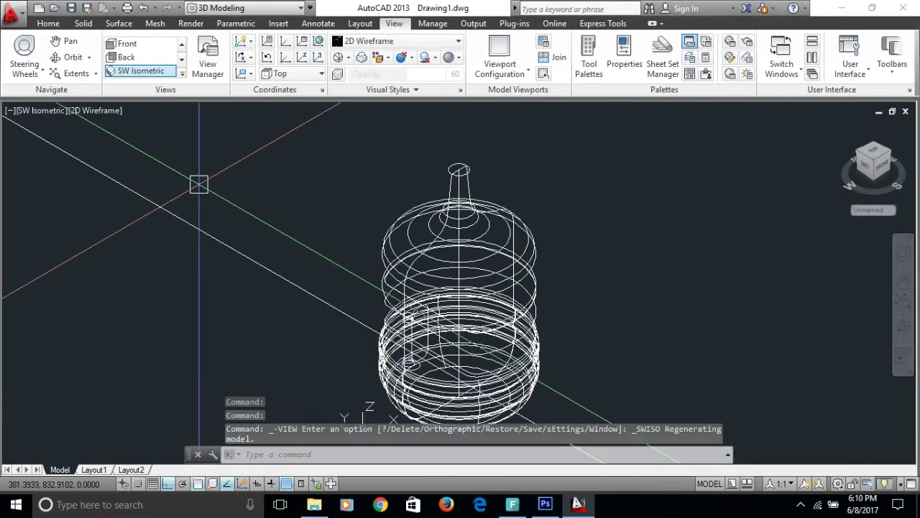
{"action": "scroll", "coordinate": [369, 304], "scroll_direction": "up", "scroll_amount": 5}
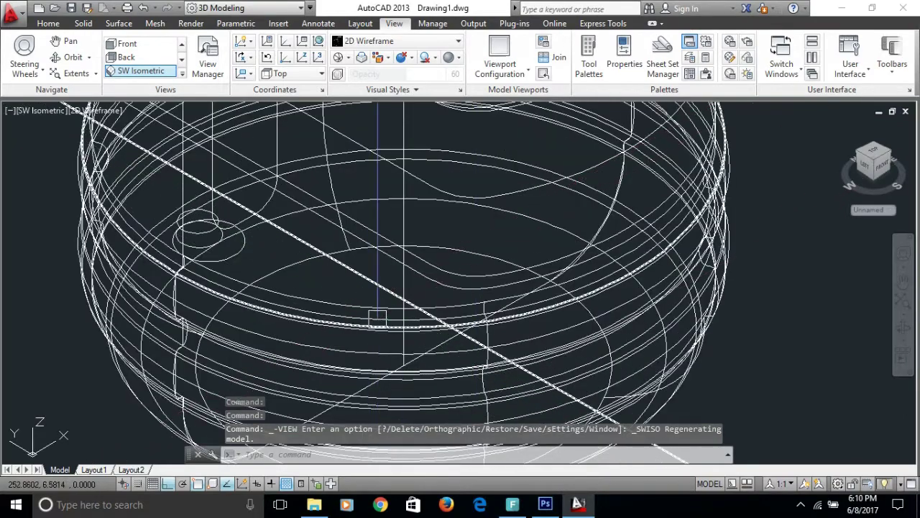
{"action": "mouse_move", "coordinate": [349, 345]}
{"action": "middle_mouse_down", "text": "shift"}
{"action": "mouse_move", "coordinate": [386, 332]}
{"action": "mouse_move", "coordinate": [281, 229]}
{"action": "middle_mouse_up", "text": "shift"}
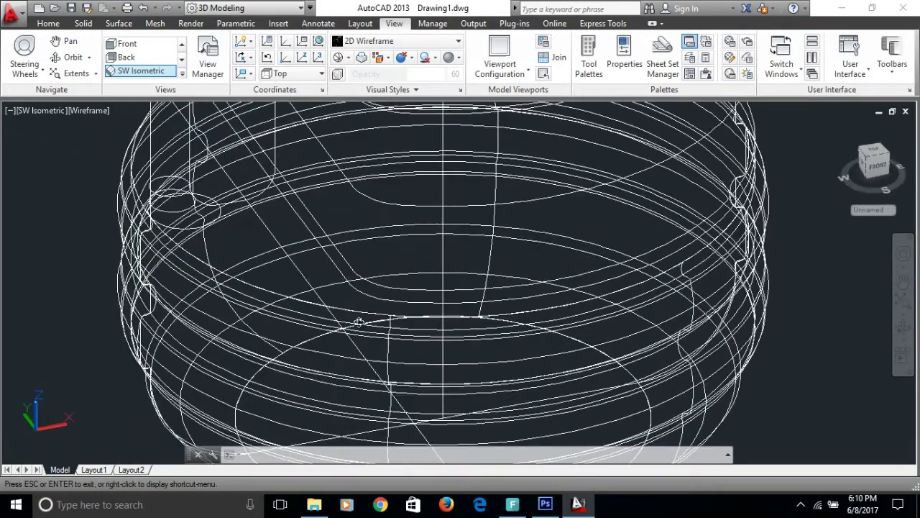
{"action": "scroll", "coordinate": [282, 229], "scroll_direction": "up", "scroll_amount": 3}
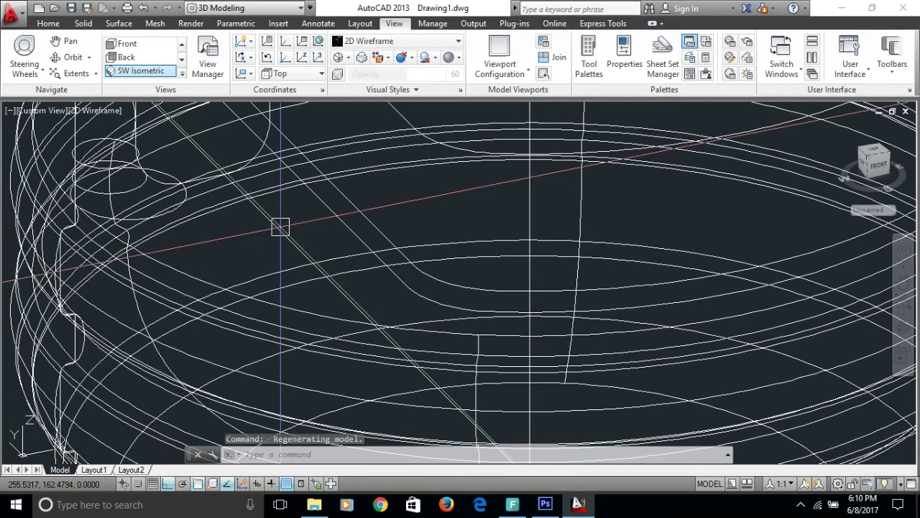
Copy the diagonal line and handle outline to a spot beside the jug.
{"action": "type", "text": "cp"}
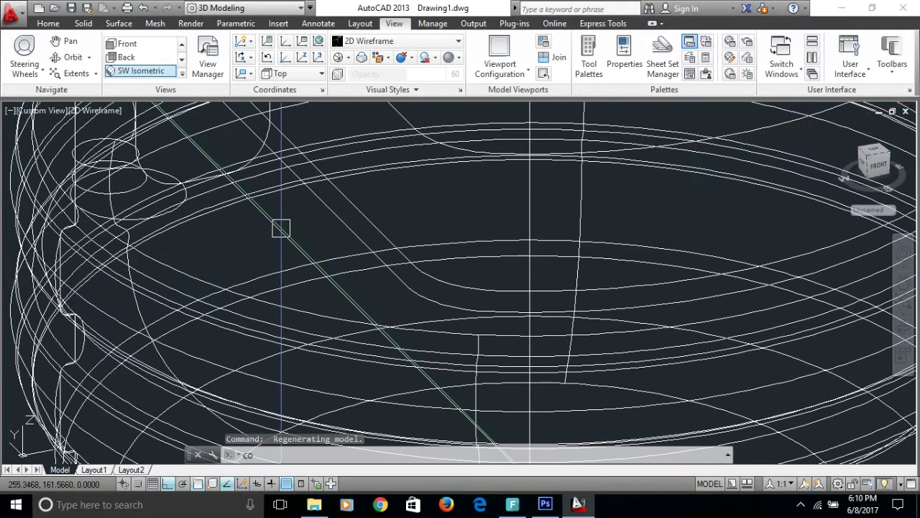
{"action": "key", "text": "Return"}
{"action": "left_click", "coordinate": [276, 229]}
{"action": "left_click", "coordinate": [309, 207]}
{"action": "key", "text": "Return"}
{"action": "left_click", "coordinate": [293, 230]}
{"action": "scroll", "coordinate": [294, 230], "scroll_direction": "down", "scroll_amount": 5}
{"action": "left_click", "coordinate": [567, 205]}
{"action": "scroll", "coordinate": [582, 223], "scroll_direction": "up", "scroll_amount": 4}
{"action": "middle_click_drag", "start_coordinate": [517, 269], "coordinate": [514, 264]}
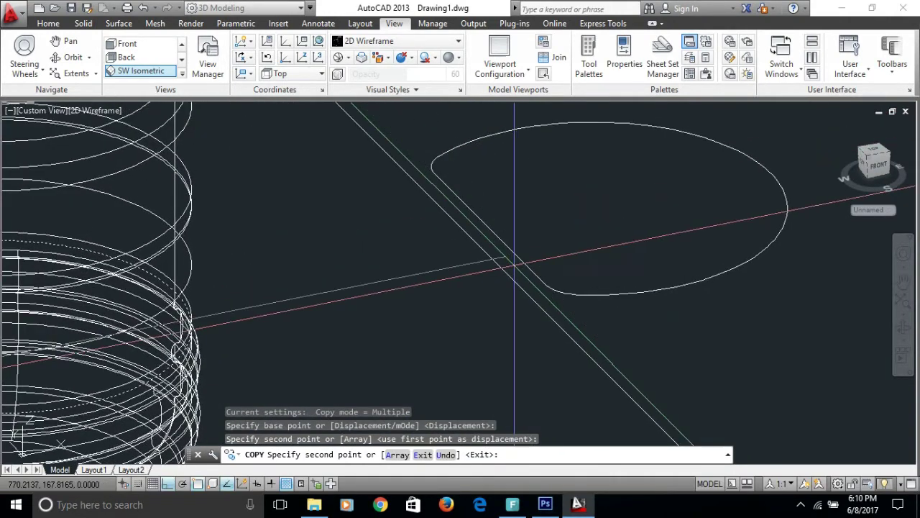
{"action": "key", "text": "Escape"}
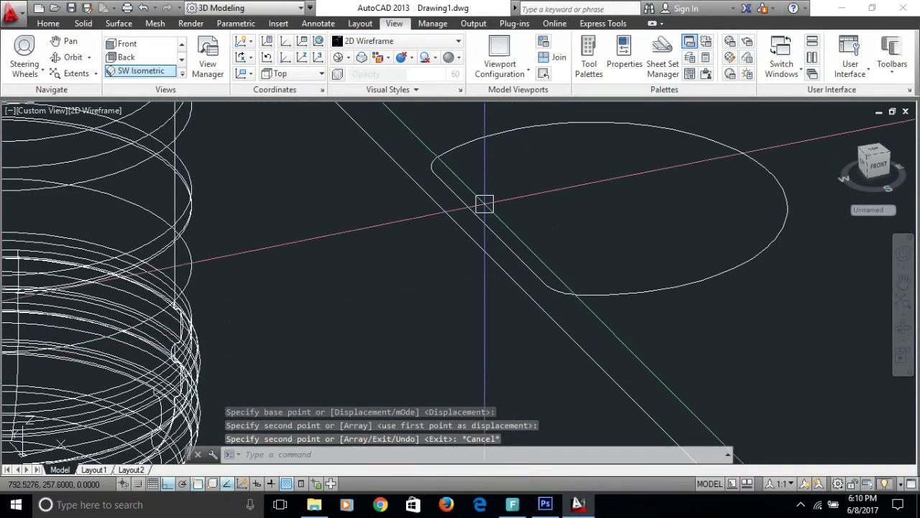
Explode the copied handle outline into separate segments.
{"action": "type", "text": "x"}
{"action": "key", "text": "Return"}
{"action": "left_click", "coordinate": [477, 214]}
{"action": "key", "text": "Return"}
{"action": "left_click", "coordinate": [474, 205]}
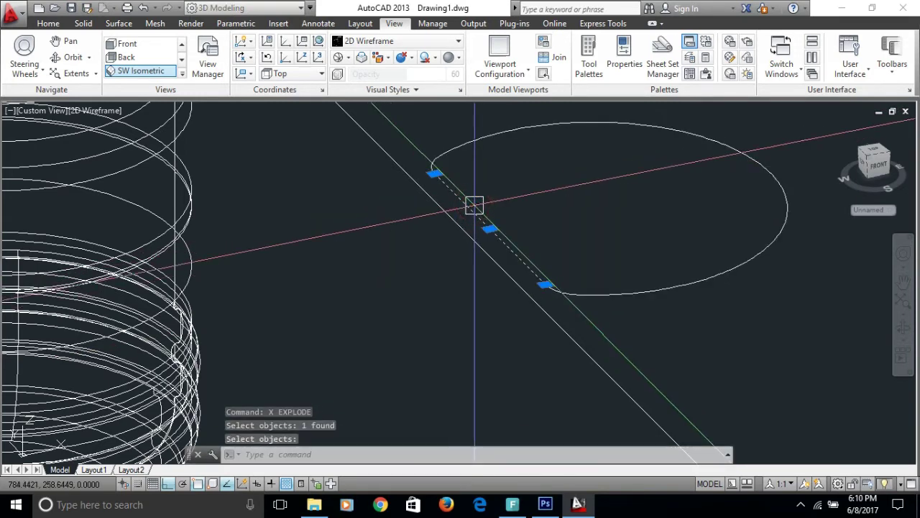
{"action": "key", "text": "Return"}
Erase the straight chord and the two short end pieces, leaving an open arc.
{"action": "type", "text": "e"}
{"action": "key", "text": "Return"}
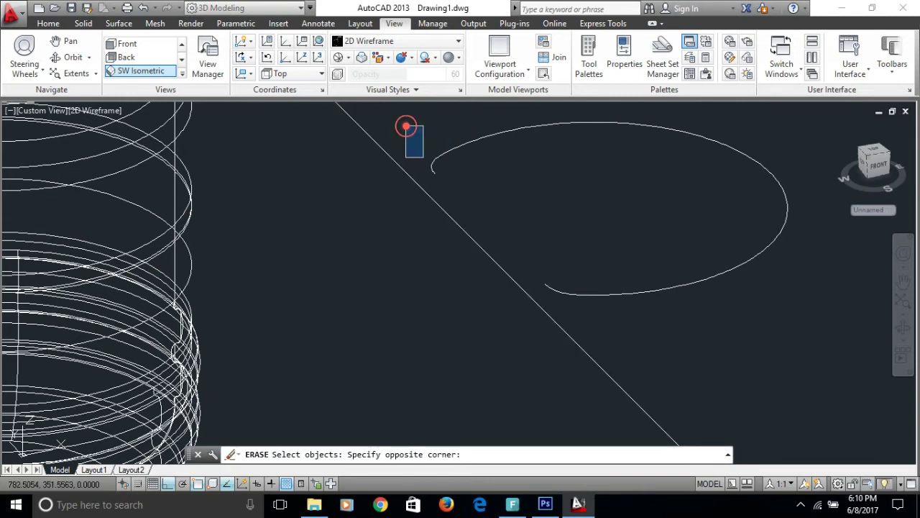
{"action": "left_click", "coordinate": [635, 332]}
{"action": "key", "text": "Return"}
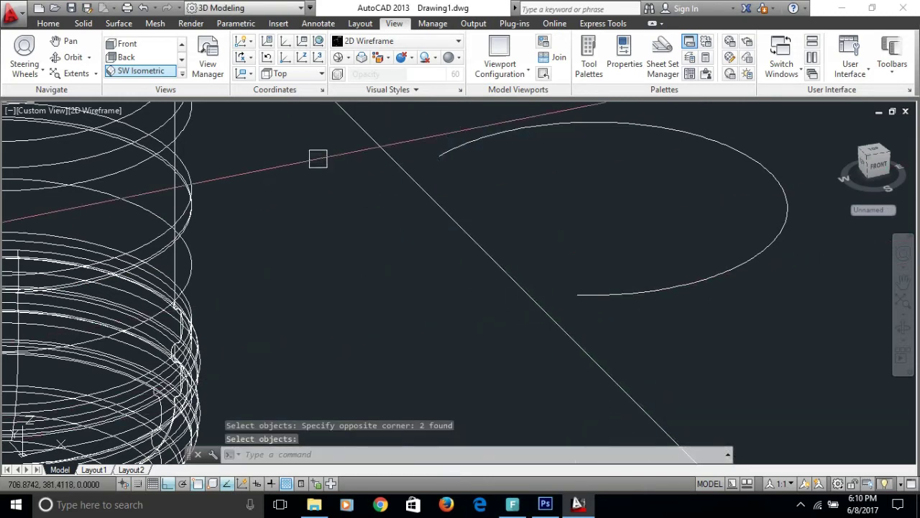
Switch to the Top preset view and pan to the handle outline.
{"action": "left_click", "coordinate": [182, 77]}
{"action": "left_click", "coordinate": [140, 48]}
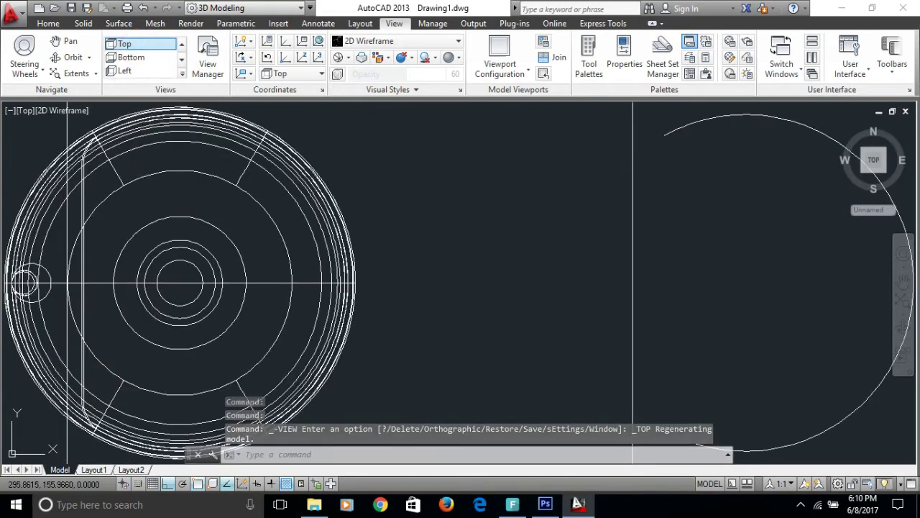
{"action": "middle_click_drag", "start_coordinate": [570, 243], "coordinate": [530, 240]}
{"action": "scroll", "coordinate": [532, 236], "scroll_direction": "down", "scroll_amount": 5}
Extend both ends of the arc to the vertical line.
{"action": "type", "text": "ex"}
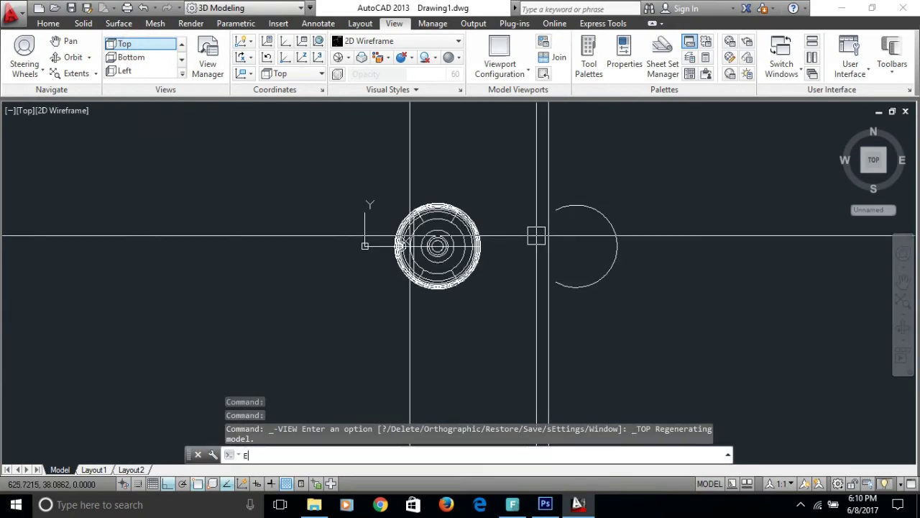
{"action": "key", "text": "Return"}
{"action": "left_click", "coordinate": [550, 235]}
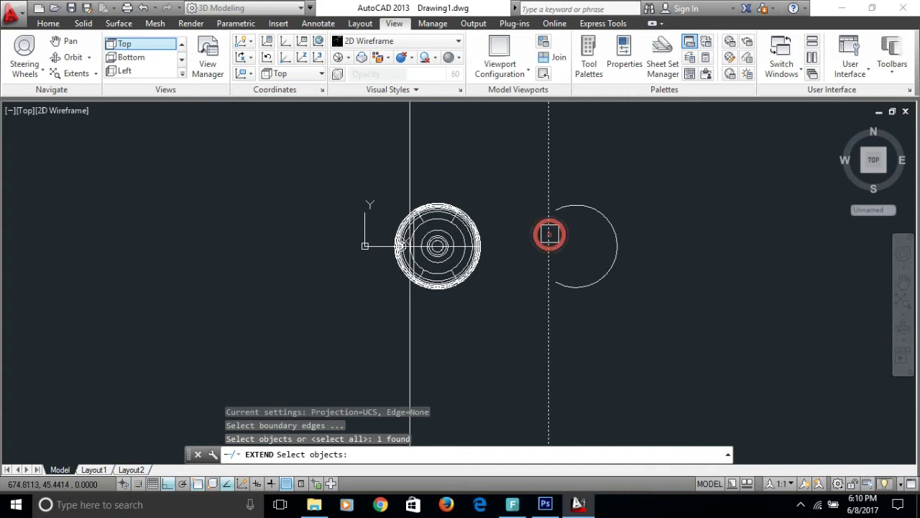
{"action": "key", "text": "Return"}
{"action": "left_click", "coordinate": [564, 207]}
{"action": "left_click", "coordinate": [566, 290]}
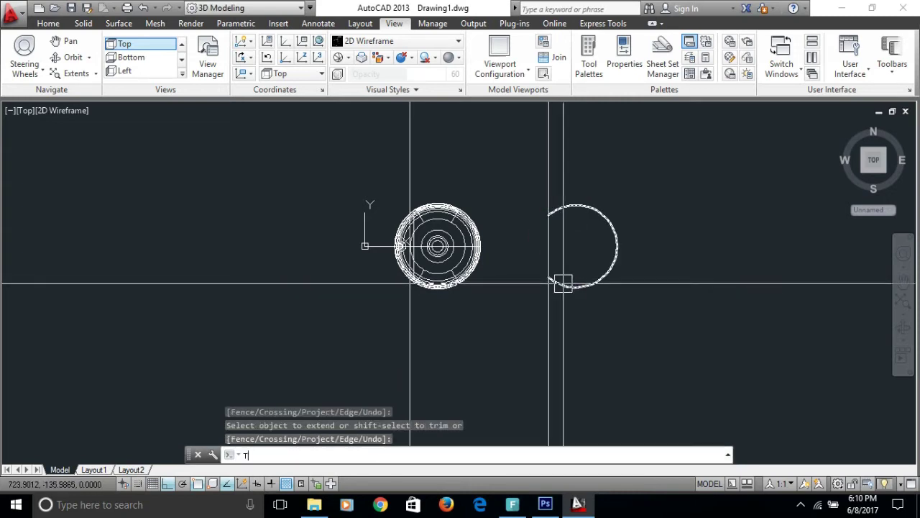
Trim the excess using the vertical line as the cutting edge.
{"action": "type", "text": "r"}
{"action": "key", "text": "Return"}
{"action": "left_click", "coordinate": [559, 292]}
{"action": "key", "text": "Return"}
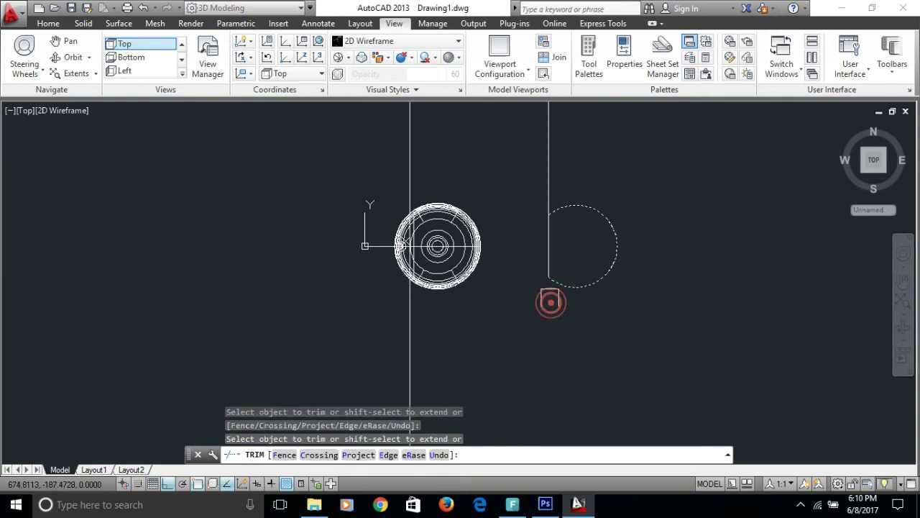
{"action": "scroll", "coordinate": [545, 210], "scroll_direction": "up", "scroll_amount": 4}
{"action": "key", "text": "Escape"}
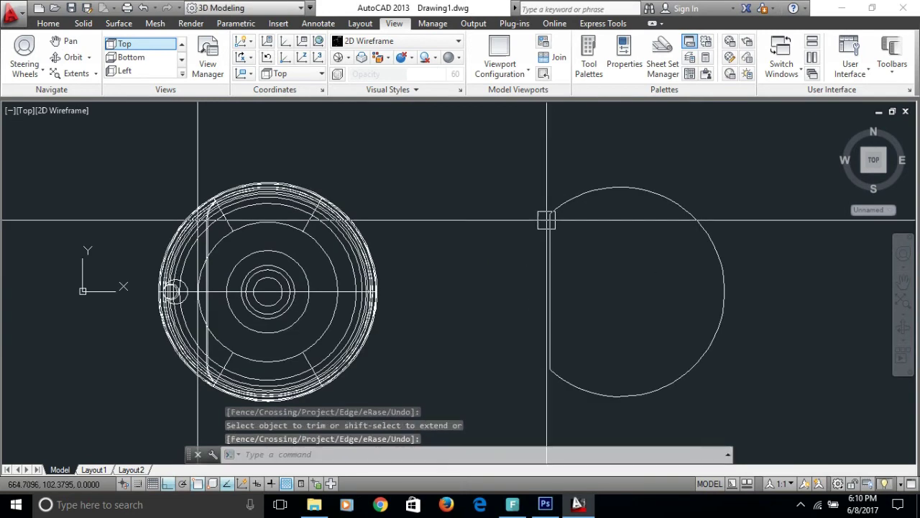
Fillet the vertical line and the arc with a radius of 30.
{"action": "type", "text": "f"}
{"action": "key", "text": "Return"}
{"action": "type", "text": "r"}
{"action": "key", "text": "Return"}
{"action": "type", "text": "3"}
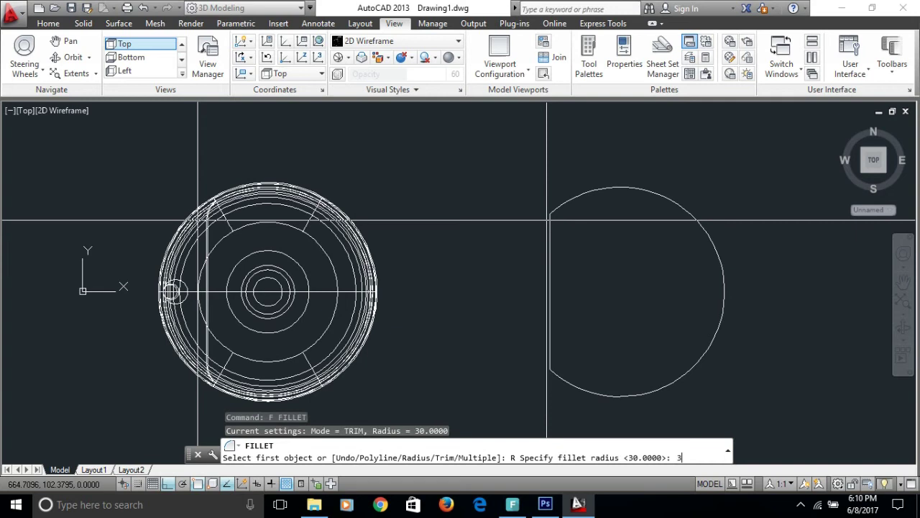
{"action": "type", "text": "0"}
{"action": "key", "text": "Return"}
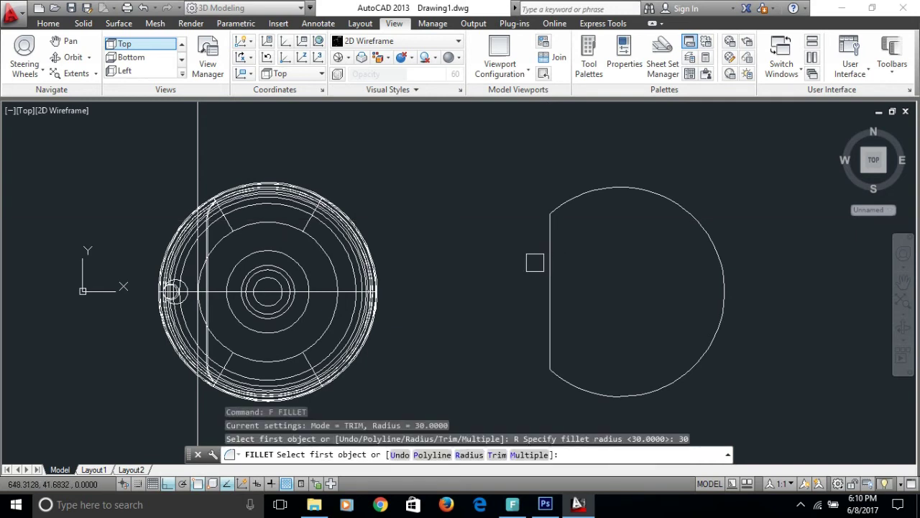
{"action": "left_click", "coordinate": [548, 251]}
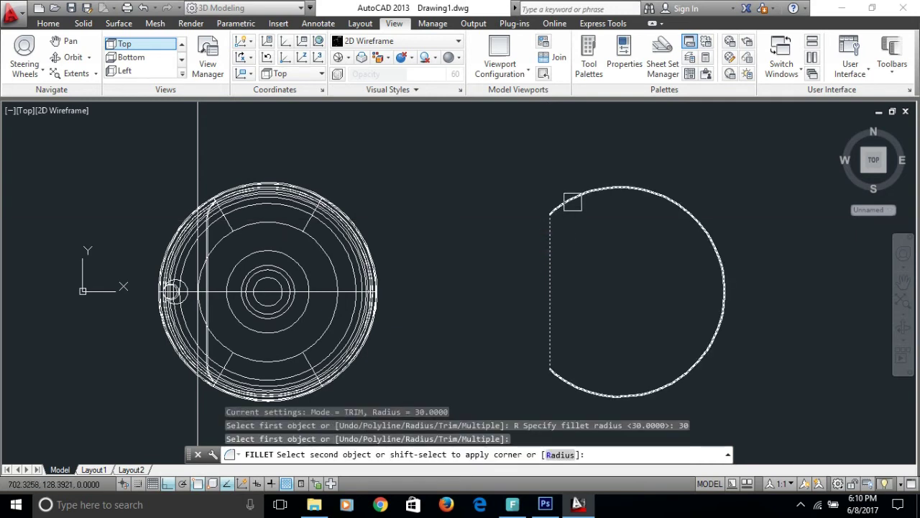
{"action": "left_click", "coordinate": [573, 202]}
Repeat the radius-30 fillet between the vertical line and the arc.
{"action": "type", "text": "f"}
{"action": "key", "text": "Return"}
{"action": "type", "text": "R"}
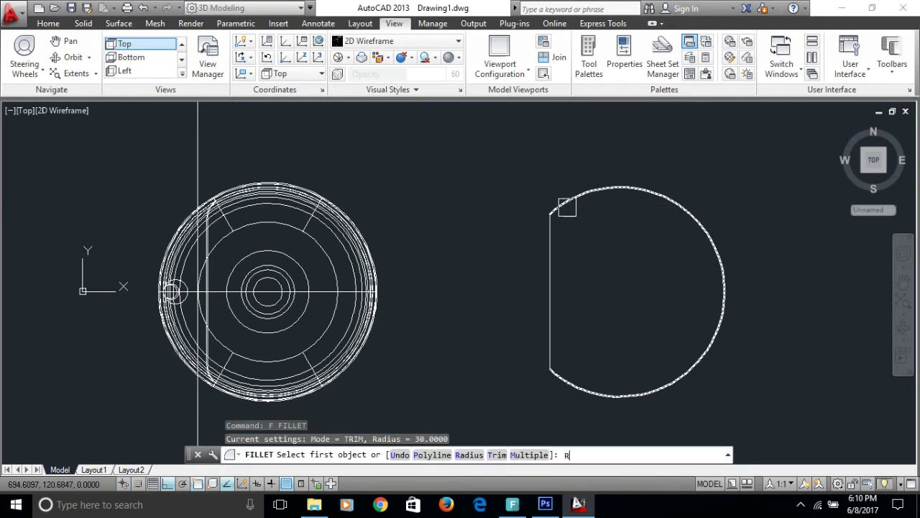
{"action": "key", "text": "Return"}
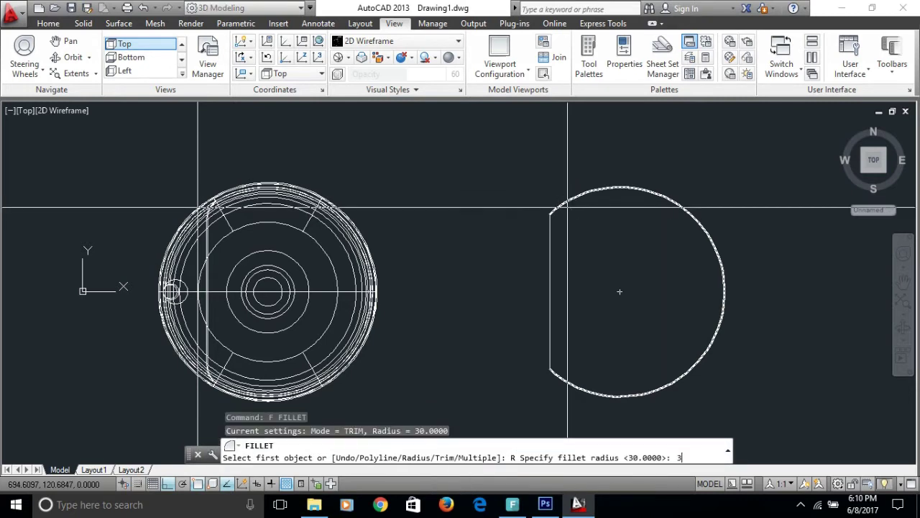
{"action": "type", "text": "0"}
{"action": "key", "text": "Return"}
{"action": "left_click", "coordinate": [547, 254]}
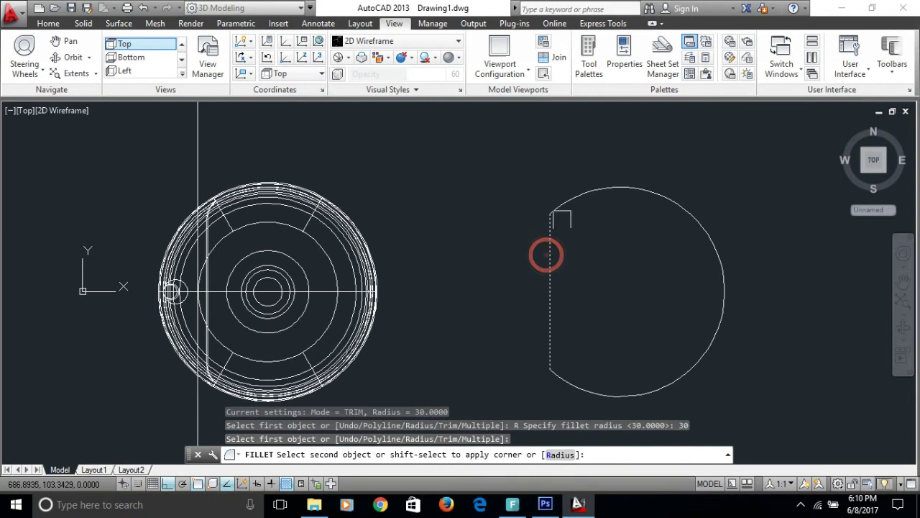
{"action": "left_click", "coordinate": [567, 202]}
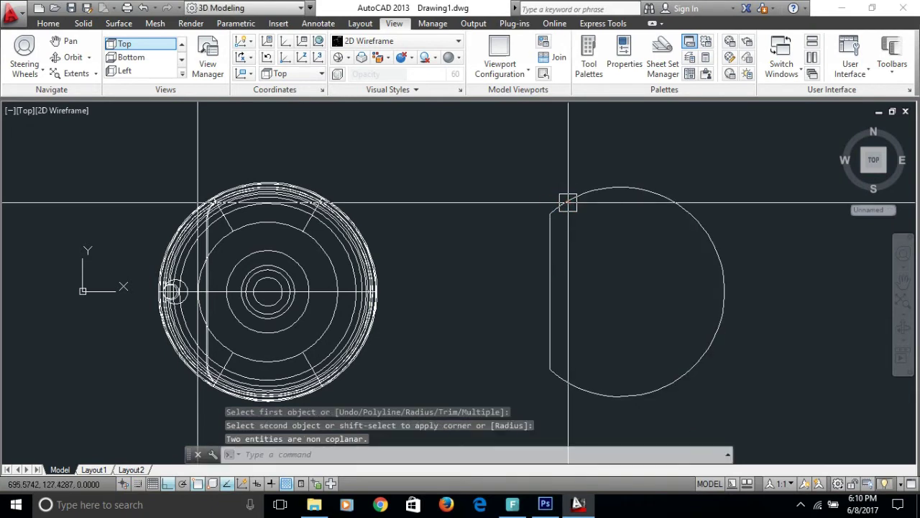
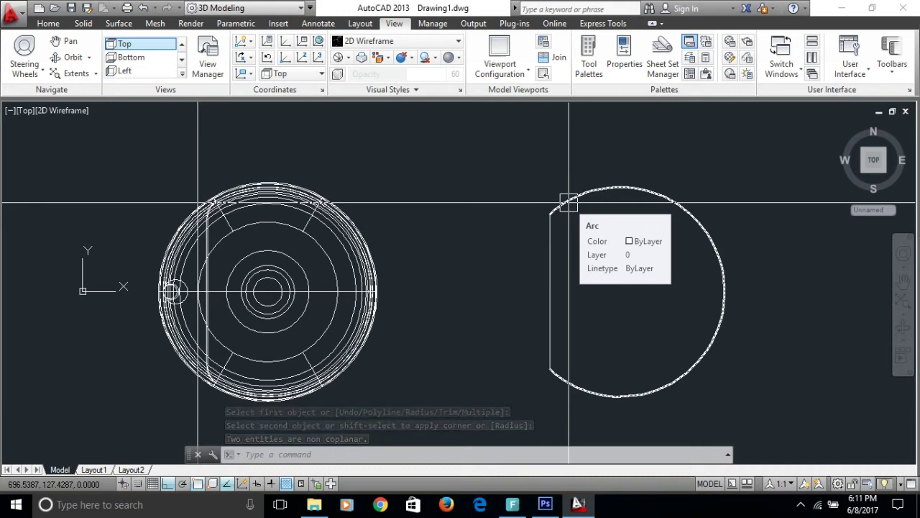
Move the profile's straight edge up in Z so it meets the arc.
{"action": "left_click", "coordinate": [567, 202]}
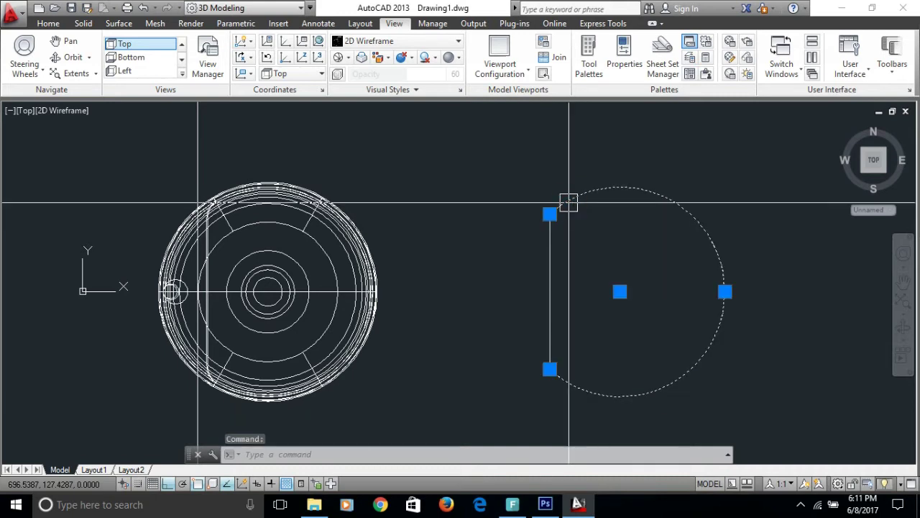
{"action": "key", "text": "Escape"}
{"action": "key", "text": "Escape"}
{"action": "mouse_move", "coordinate": [547, 325]}
{"action": "middle_mouse_down", "text": "shift"}
{"action": "mouse_move", "coordinate": [544, 335]}
{"action": "mouse_move", "coordinate": [567, 259]}
{"action": "middle_mouse_up", "text": "shift"}
{"action": "scroll", "coordinate": [575, 323], "scroll_direction": "up", "scroll_amount": 5}
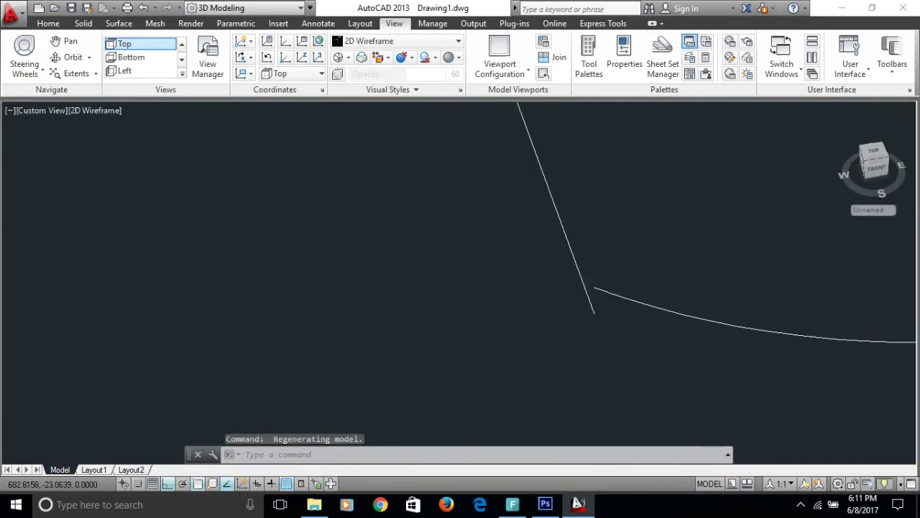
{"action": "type", "text": "m"}
{"action": "key", "text": "Return"}
{"action": "left_click", "coordinate": [581, 289]}
{"action": "key", "text": "Return"}
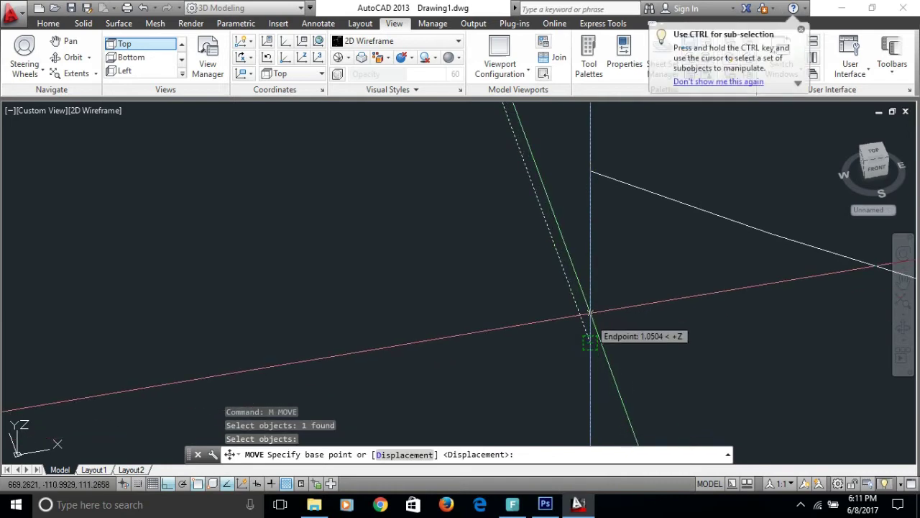
{"action": "left_click", "coordinate": [589, 343]}
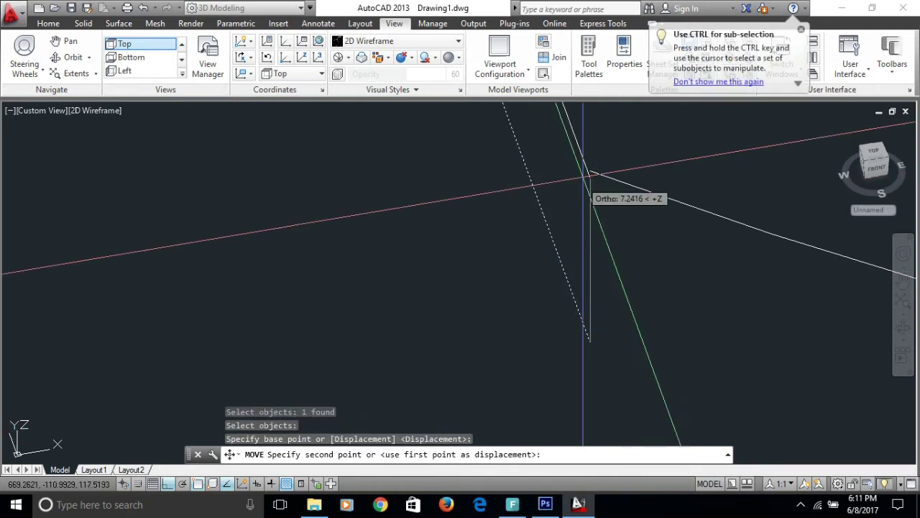
{"action": "left_click", "coordinate": [587, 174]}
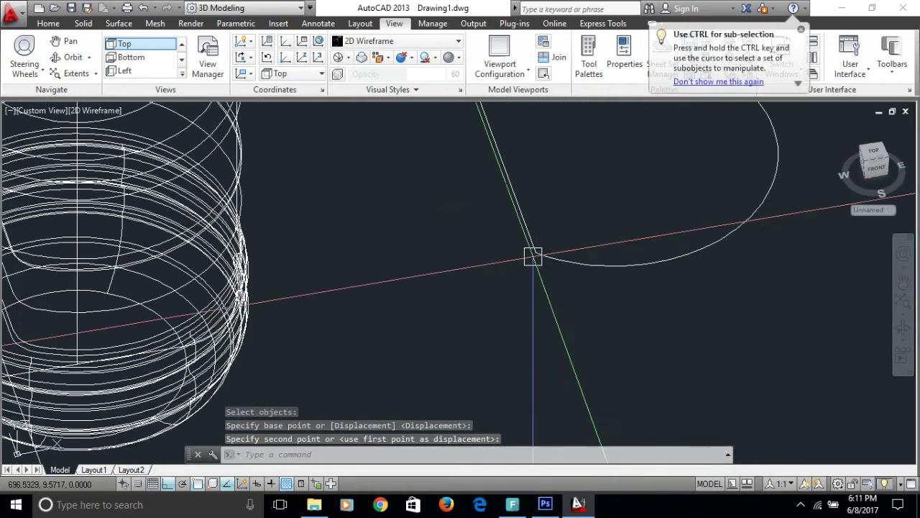
Fillet the straight edge to the arc to round the profile's corner.
{"action": "type", "text": "f"}
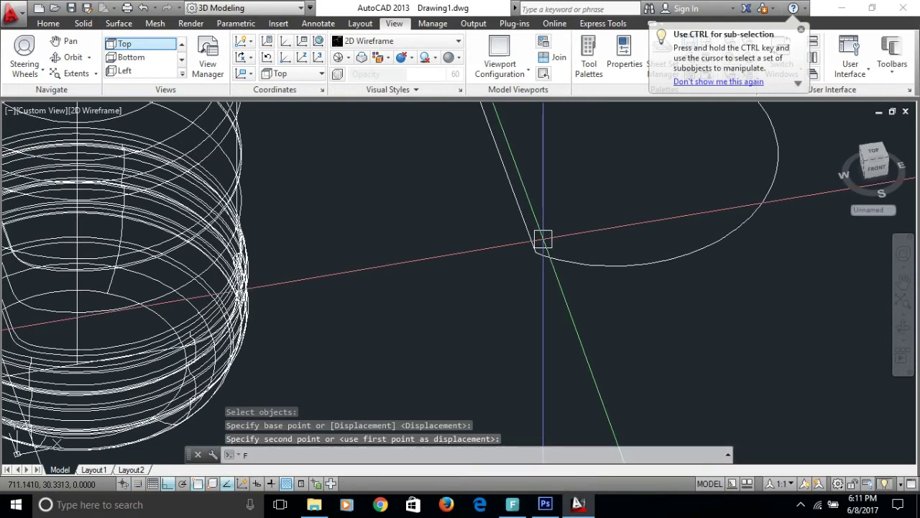
{"action": "key", "text": "Return"}
{"action": "type", "text": "r"}
{"action": "key", "text": "Return"}
{"action": "key", "text": "Return"}
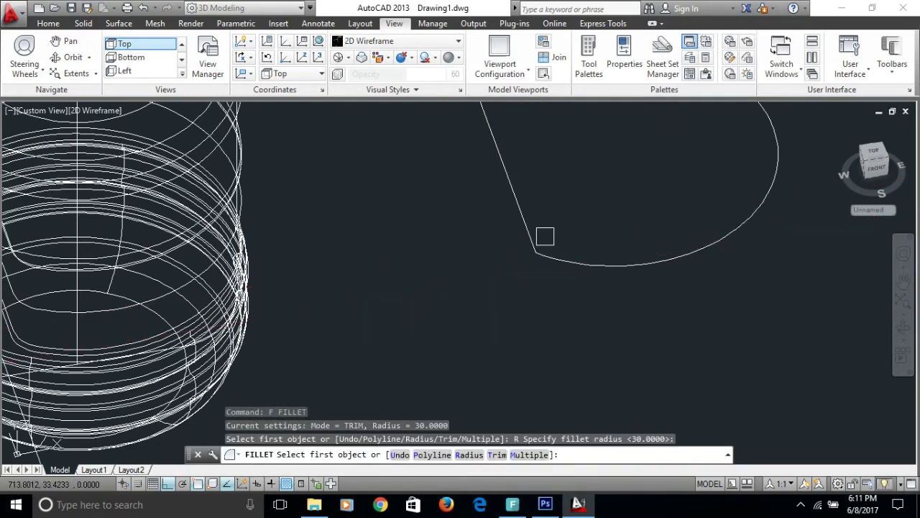
{"action": "left_click", "coordinate": [558, 259]}
{"action": "scroll", "coordinate": [532, 230], "scroll_direction": "down", "scroll_amount": 3}
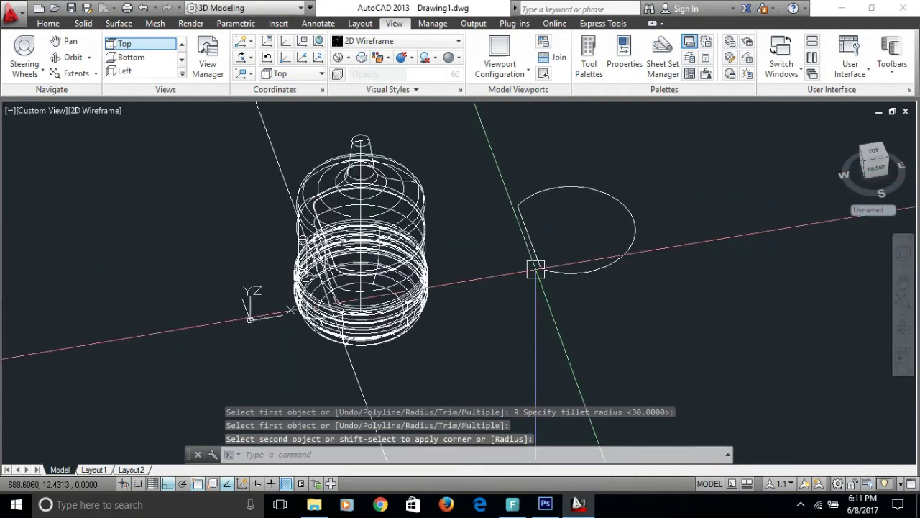
{"action": "scroll", "coordinate": [539, 237], "scroll_direction": "up", "scroll_amount": 5}
{"action": "key", "text": "Escape"}
{"action": "key", "text": "Return"}
{"action": "left_click", "coordinate": [546, 229]}
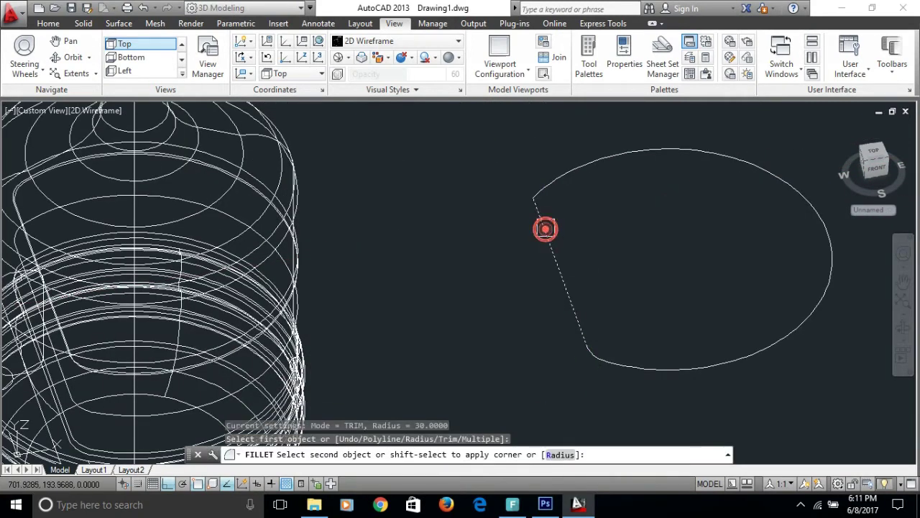
{"action": "left_click", "coordinate": [550, 181]}
{"action": "scroll", "coordinate": [588, 201], "scroll_direction": "down", "scroll_amount": 3}
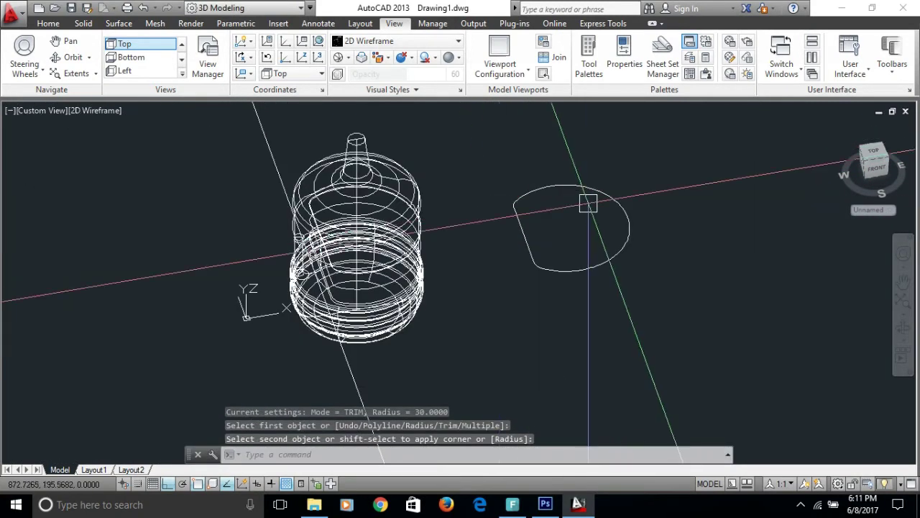
Convert the arc to a polyline with PEDIT and join the remaining profile pieces into it.
{"action": "type", "text": "pe"}
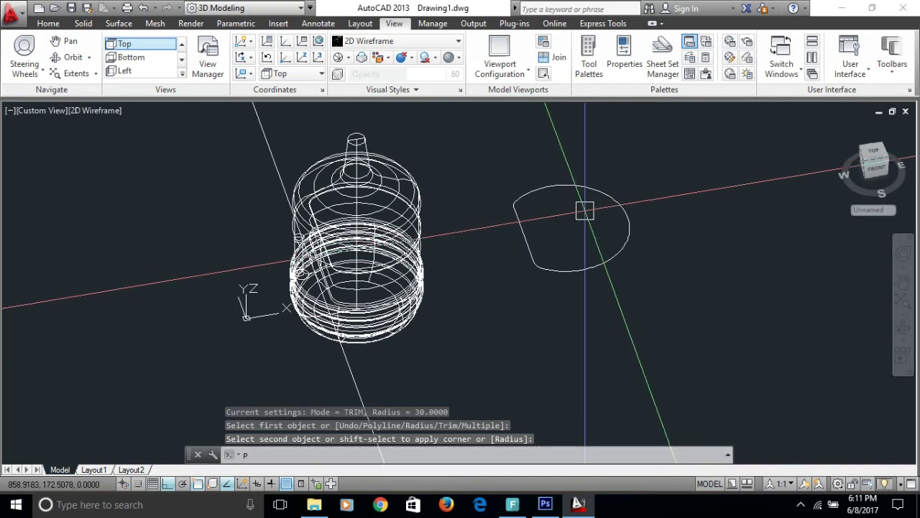
{"action": "key", "text": "Return"}
{"action": "left_click", "coordinate": [546, 186]}
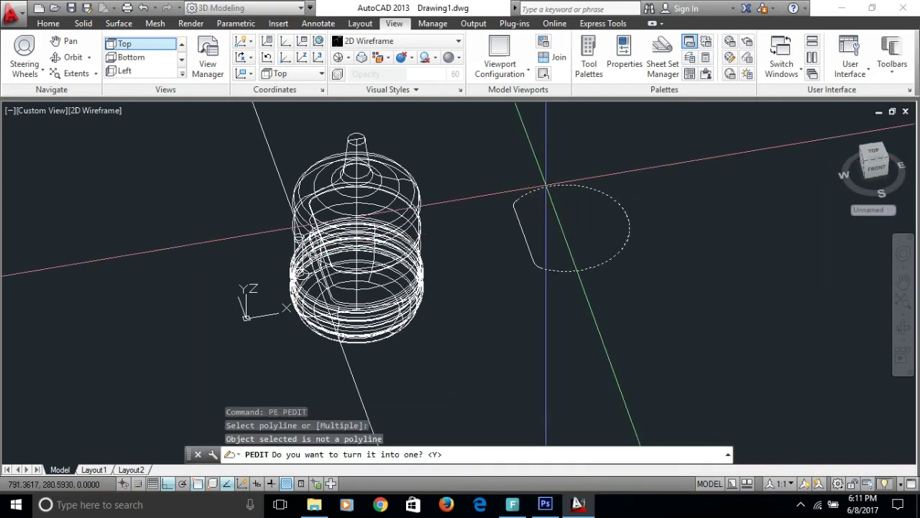
{"action": "key", "text": "Return"}
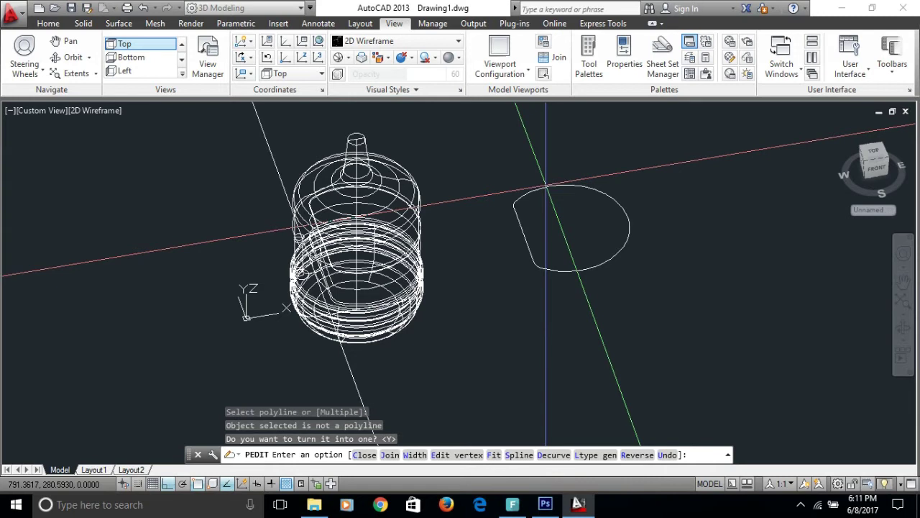
{"action": "type", "text": "j"}
{"action": "key", "text": "Return"}
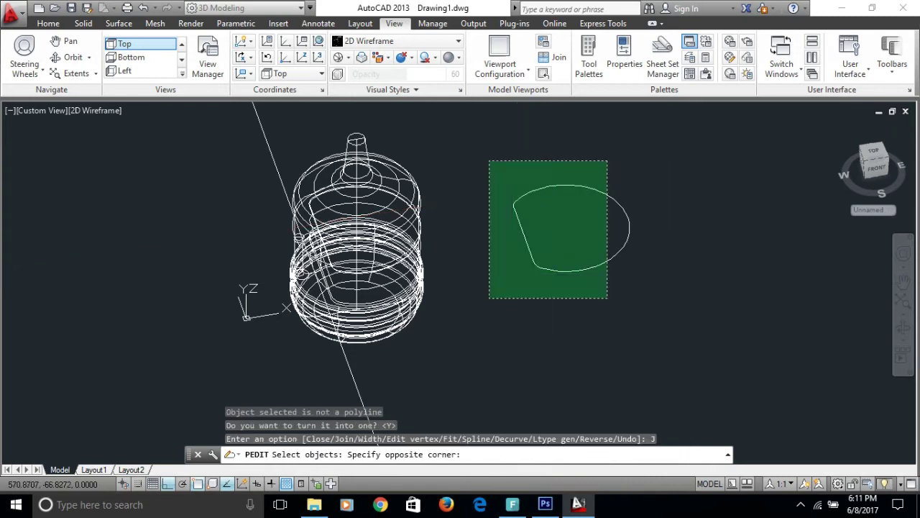
{"action": "left_click", "coordinate": [492, 299]}
{"action": "key", "text": "Return"}
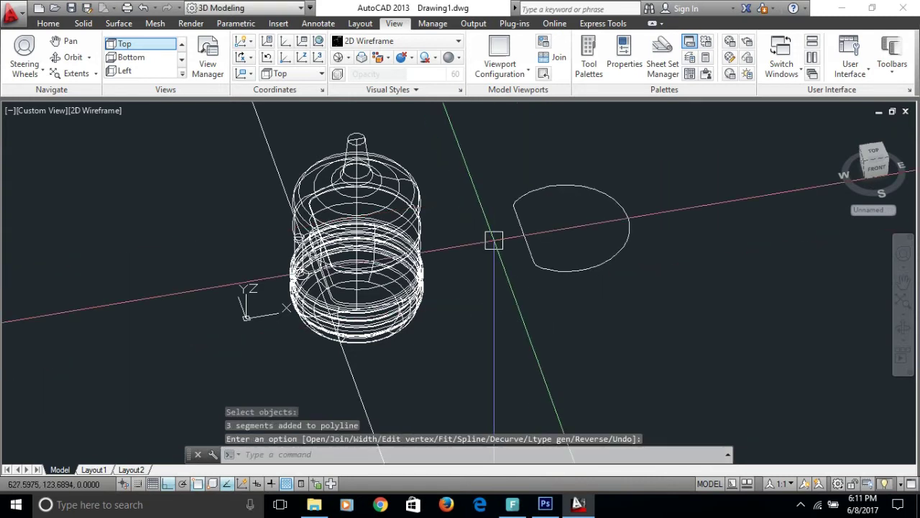
{"action": "scroll", "coordinate": [496, 232], "scroll_direction": "up", "scroll_amount": 2}
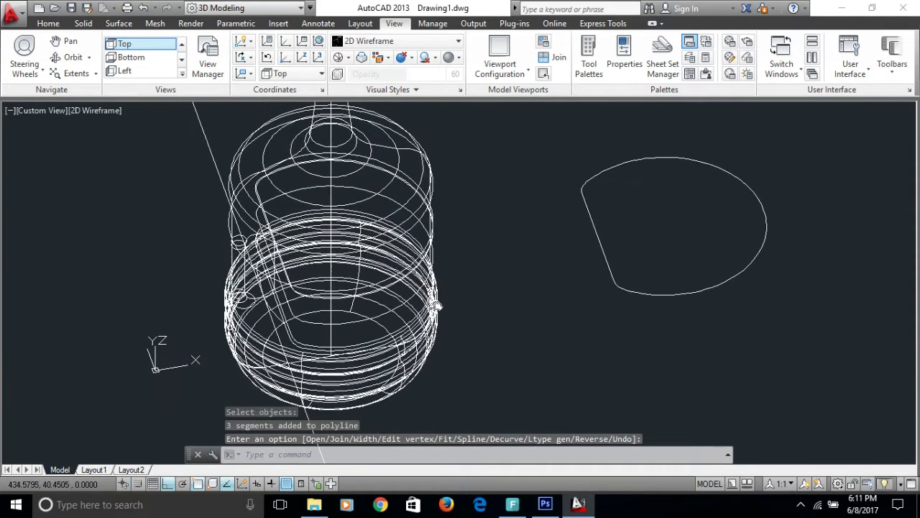
{"action": "scroll", "coordinate": [397, 240], "scroll_direction": "up", "scroll_amount": 2}
{"action": "key", "text": "Return"}
Move the joined D-shaped profile over onto the bottle.
{"action": "type", "text": "m"}
{"action": "key", "text": "Return"}
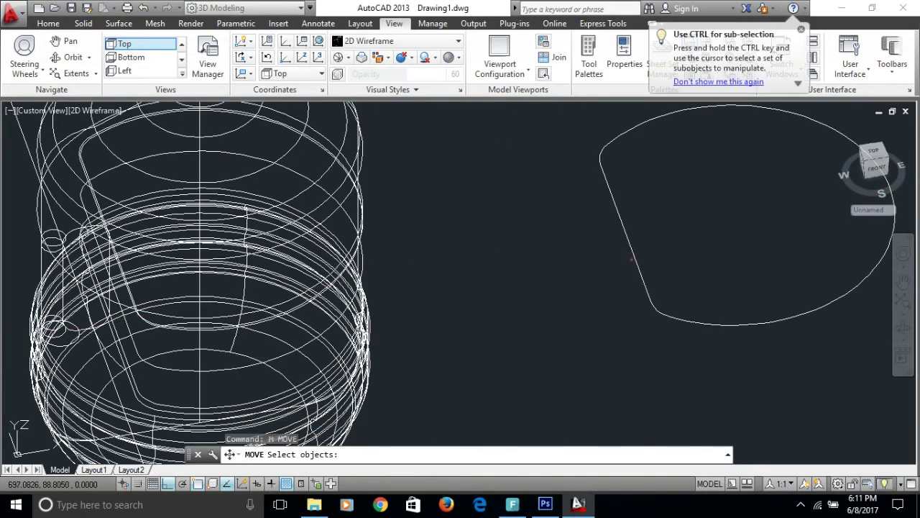
{"action": "left_click", "coordinate": [617, 220]}
{"action": "key", "text": "Return"}
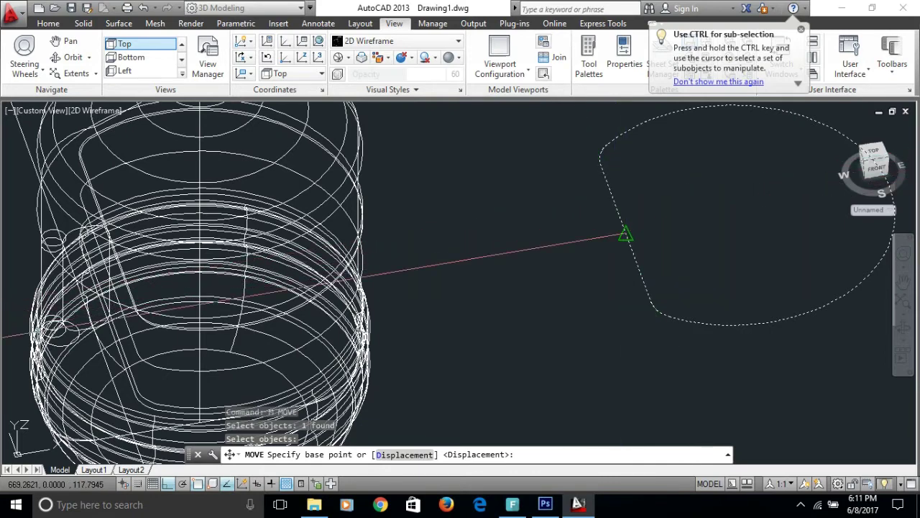
{"action": "left_click", "coordinate": [625, 233]}
{"action": "scroll", "coordinate": [460, 338], "scroll_direction": "down", "scroll_amount": 3}
{"action": "scroll", "coordinate": [424, 309], "scroll_direction": "up", "scroll_amount": 5}
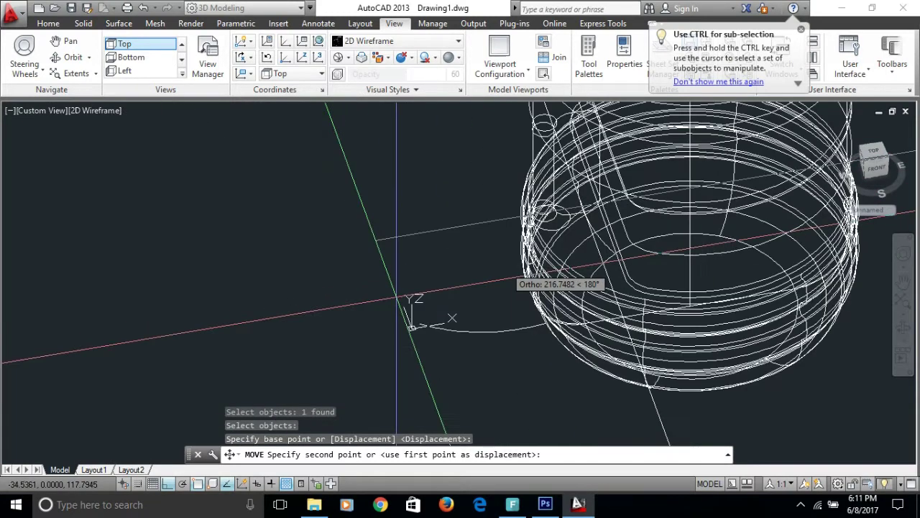
{"action": "scroll", "coordinate": [570, 201], "scroll_direction": "up", "scroll_amount": 2}
{"action": "scroll", "coordinate": [570, 201], "scroll_direction": "up", "scroll_amount": 1}
{"action": "scroll", "coordinate": [618, 259], "scroll_direction": "up", "scroll_amount": 2}
{"action": "scroll", "coordinate": [489, 179], "scroll_direction": "up", "scroll_amount": 2}
{"action": "scroll", "coordinate": [618, 216], "scroll_direction": "up", "scroll_amount": 2}
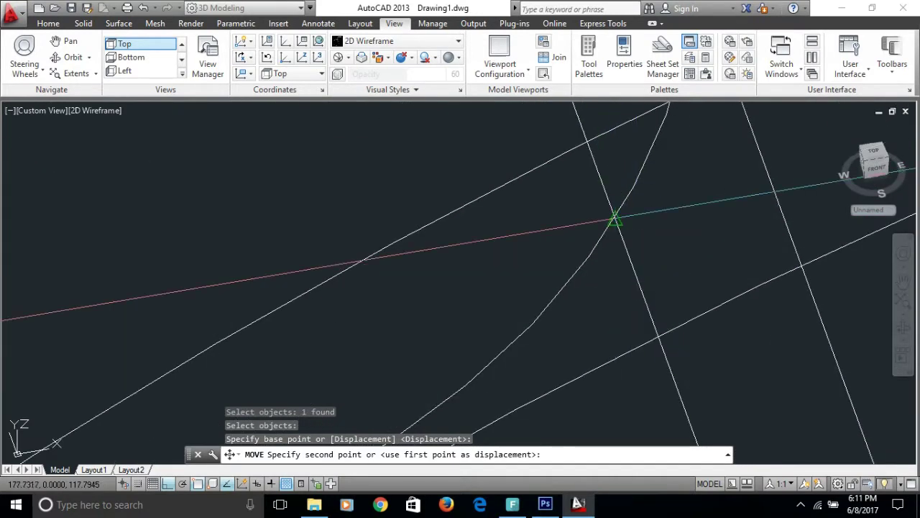
{"action": "left_click", "coordinate": [616, 220]}
{"action": "scroll", "coordinate": [589, 232], "scroll_direction": "down", "scroll_amount": 2}
{"action": "scroll", "coordinate": [586, 244], "scroll_direction": "down", "scroll_amount": 2}
{"action": "scroll", "coordinate": [586, 246], "scroll_direction": "down", "scroll_amount": 2}
{"action": "scroll", "coordinate": [580, 240], "scroll_direction": "down", "scroll_amount": 2}
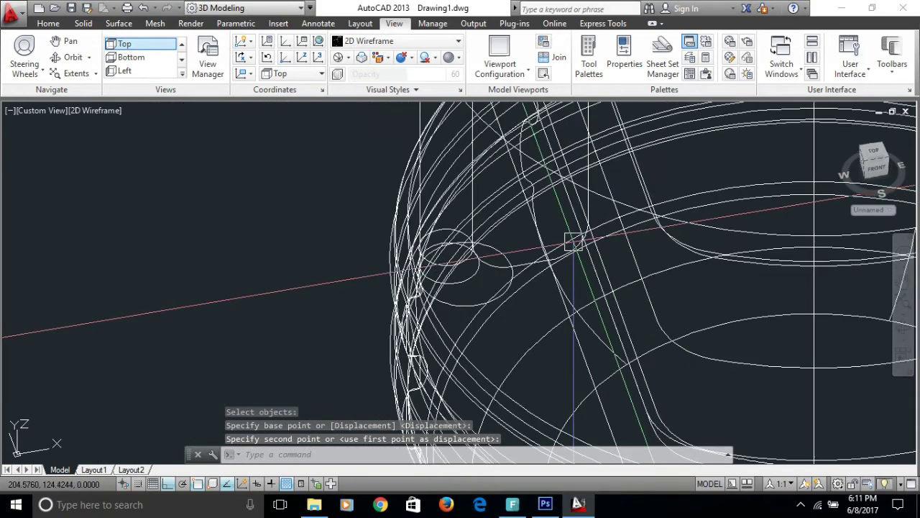
{"action": "scroll", "coordinate": [571, 242], "scroll_direction": "down", "scroll_amount": 2}
Move the curve near the ribbed base from the intersection to its new position.
{"action": "middle_click_drag", "start_coordinate": [506, 341], "coordinate": [512, 289], "text": "shift"}
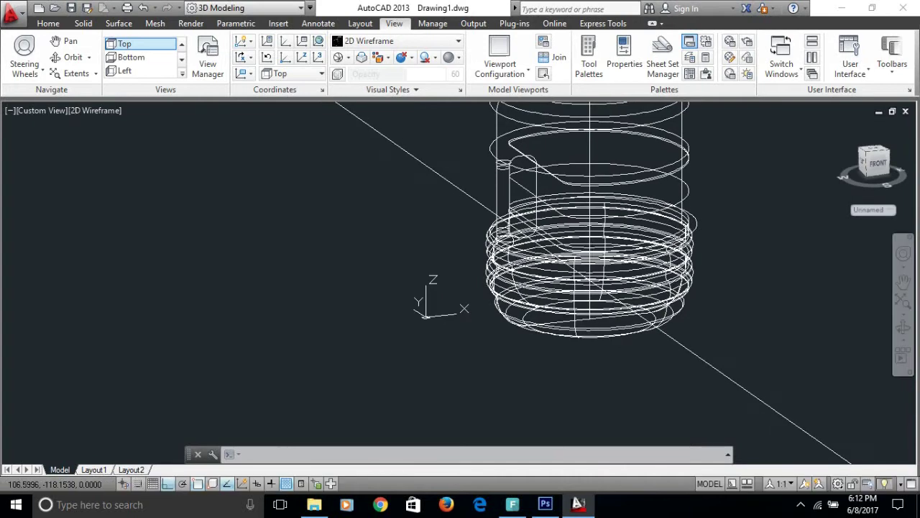
{"action": "scroll", "coordinate": [724, 220], "scroll_direction": "up", "scroll_amount": 3}
{"action": "scroll", "coordinate": [715, 209], "scroll_direction": "up", "scroll_amount": 2}
{"action": "left_click", "coordinate": [713, 208]}
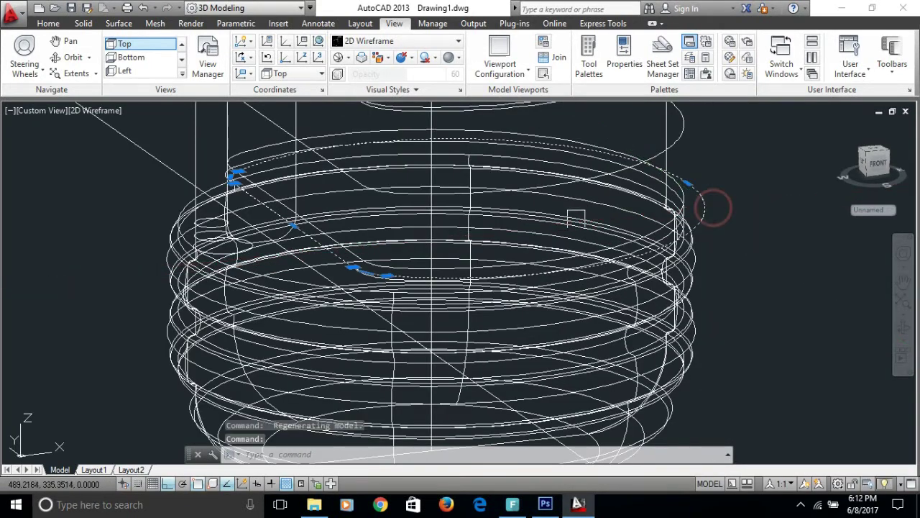
{"action": "scroll", "coordinate": [238, 215], "scroll_direction": "up", "scroll_amount": 3}
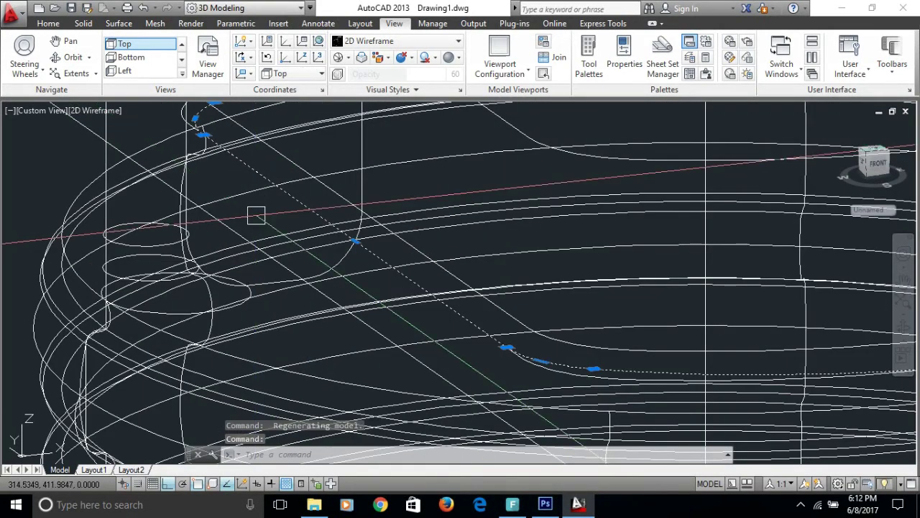
{"action": "scroll", "coordinate": [331, 232], "scroll_direction": "up", "scroll_amount": 5}
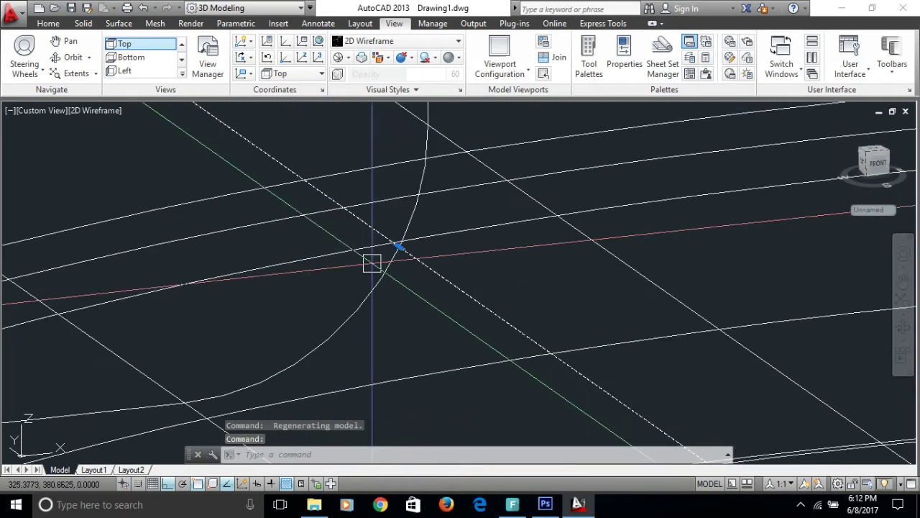
{"action": "type", "text": "m"}
{"action": "key", "text": "Return"}
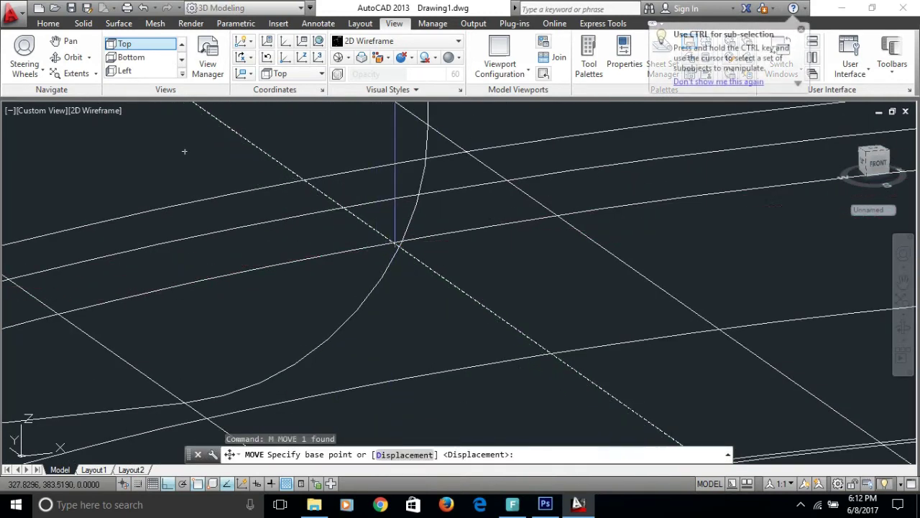
{"action": "left_click", "coordinate": [397, 249]}
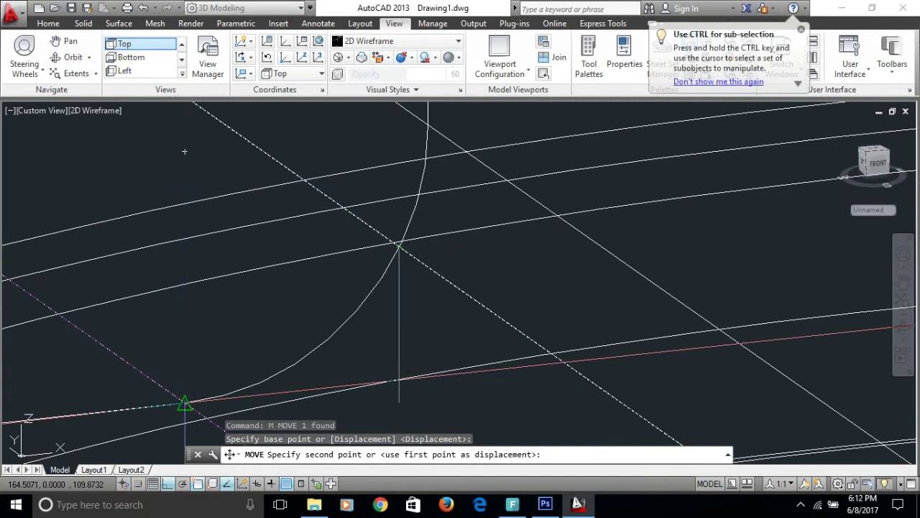
{"action": "left_click", "coordinate": [184, 403]}
{"action": "scroll", "coordinate": [275, 269], "scroll_direction": "down", "scroll_amount": 3}
{"action": "scroll", "coordinate": [275, 273], "scroll_direction": "down", "scroll_amount": 3}
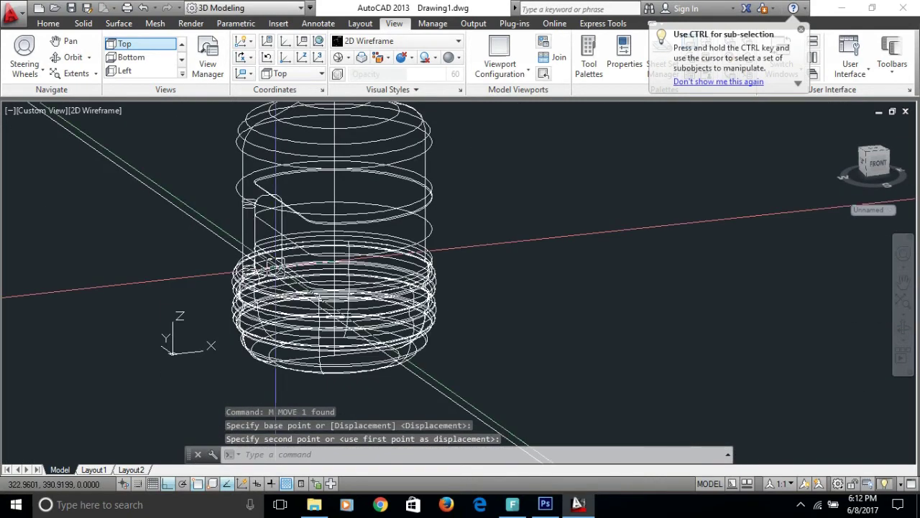
{"action": "scroll", "coordinate": [193, 227], "scroll_direction": "up", "scroll_amount": 3}
Erase the leftover object with the E command.
{"action": "type", "text": "E"}
{"action": "key", "text": "Return"}
{"action": "scroll", "coordinate": [228, 252], "scroll_direction": "down", "scroll_amount": 3}
{"action": "left_click", "coordinate": [388, 158]}
{"action": "key", "text": "Return"}
Switch the model to the Conceptual visual style and zoom in.
{"action": "left_click", "coordinate": [435, 46]}
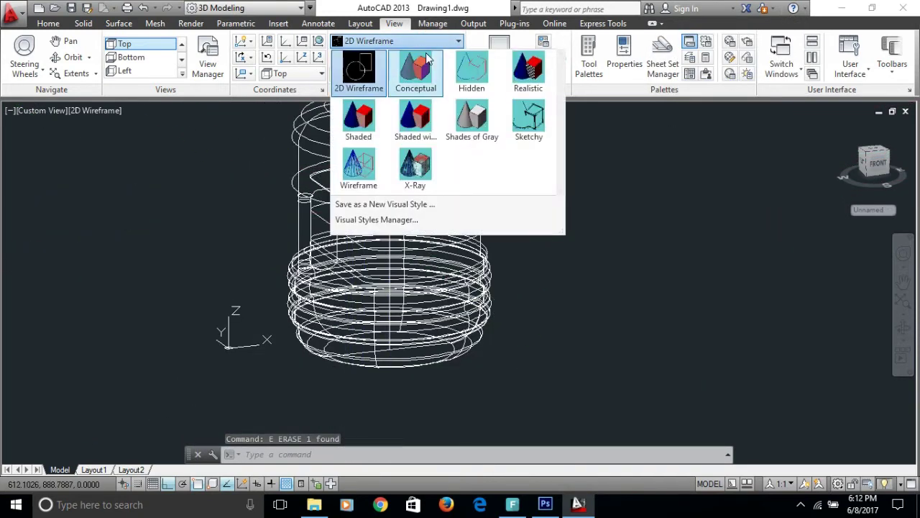
{"action": "left_click", "coordinate": [427, 75]}
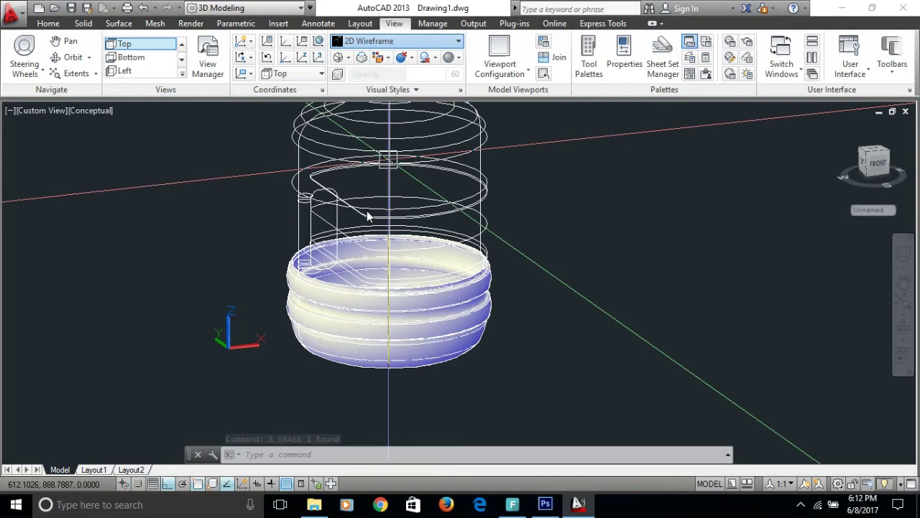
{"action": "scroll", "coordinate": [305, 196], "scroll_direction": "up", "scroll_amount": 3}
{"action": "scroll", "coordinate": [323, 245], "scroll_direction": "up", "scroll_amount": 2}
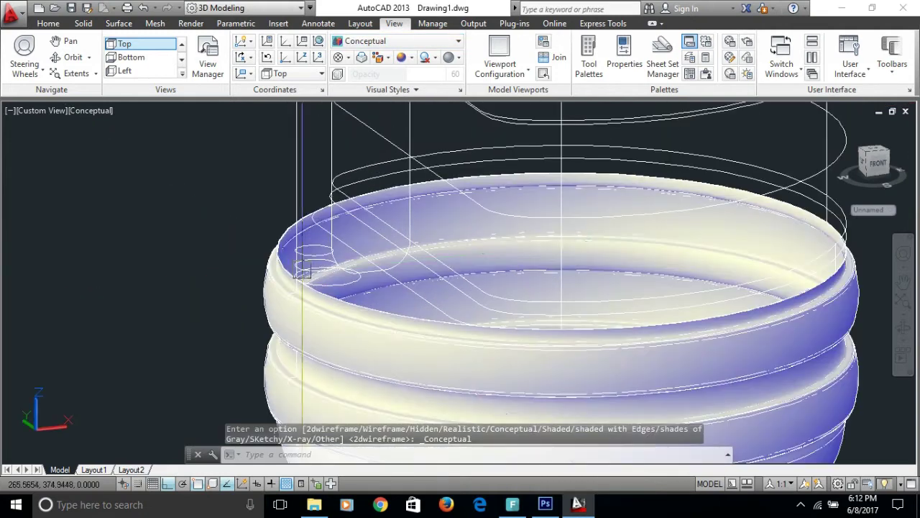
{"action": "scroll", "coordinate": [322, 265], "scroll_direction": "up", "scroll_amount": 1}
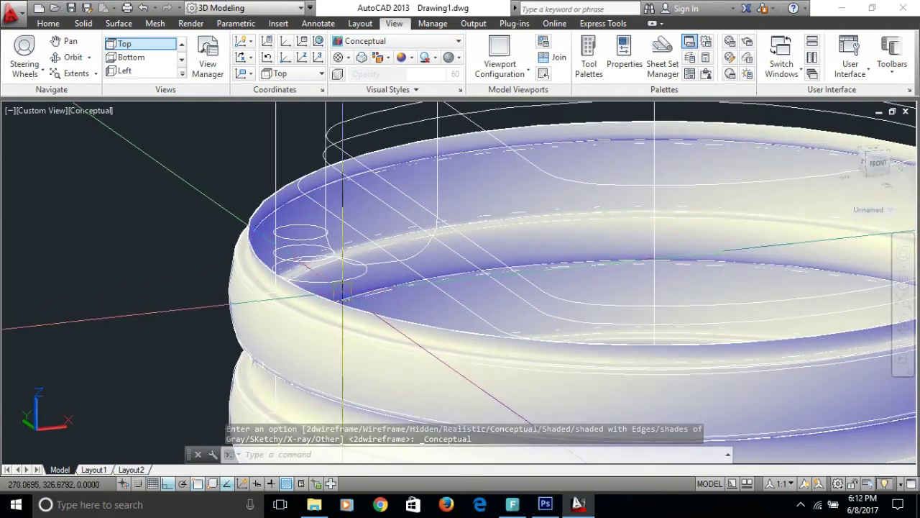
{"action": "scroll", "coordinate": [321, 264], "scroll_direction": "up", "scroll_amount": 1}
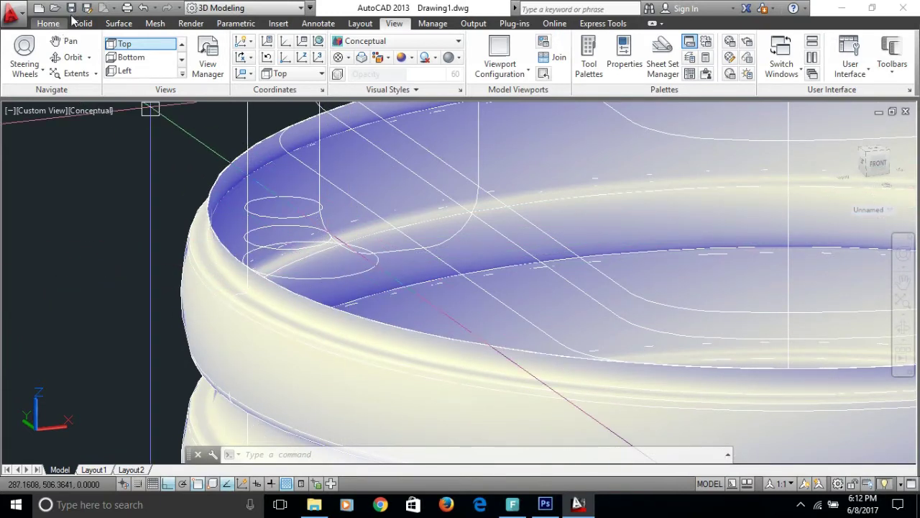
Start a Loft and pick the lower small ellipse, then the next ellipse, as cross sections.
{"action": "left_click", "coordinate": [119, 23]}
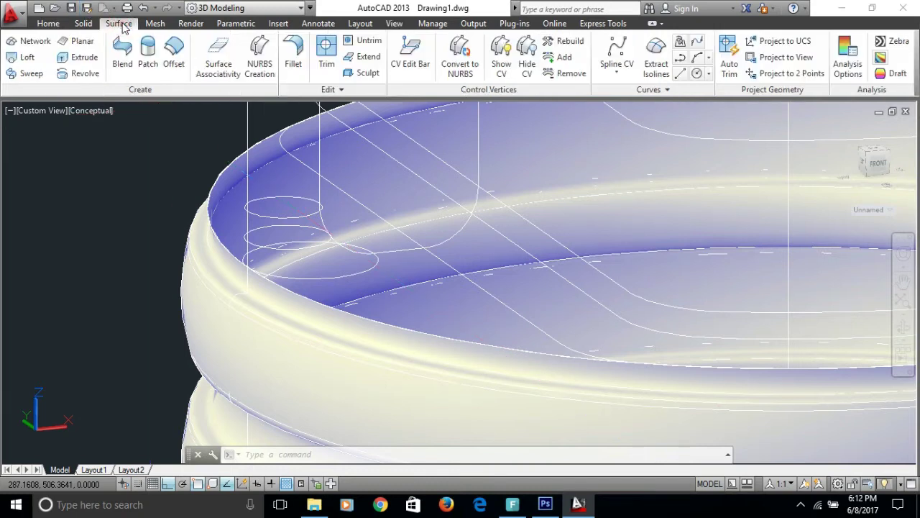
{"action": "left_click", "coordinate": [20, 64]}
{"action": "scroll", "coordinate": [298, 264], "scroll_direction": "up", "scroll_amount": 2}
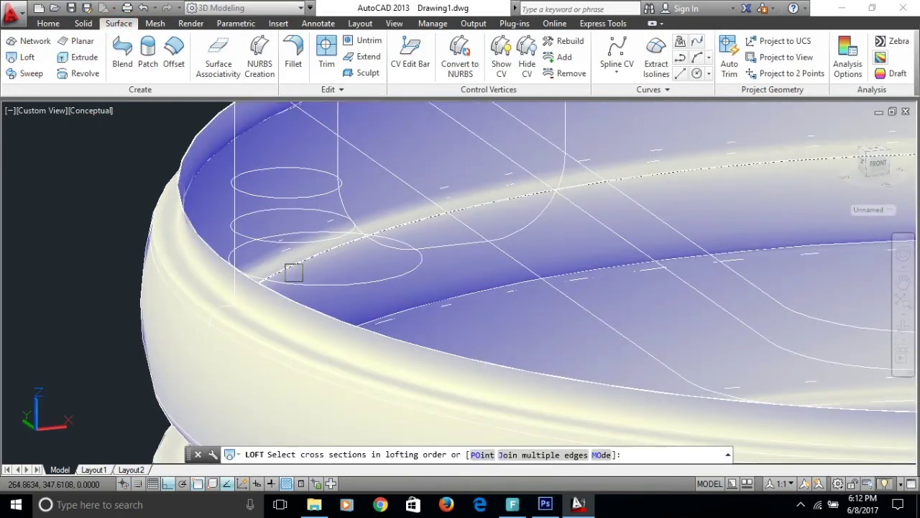
{"action": "left_click", "coordinate": [319, 278]}
{"action": "left_click", "coordinate": [271, 238]}
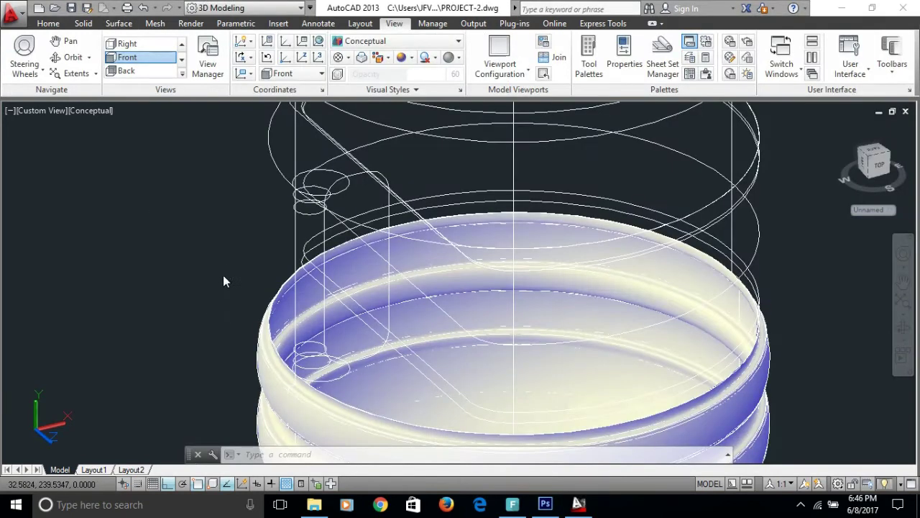
Reset the UCS to World and bring the rim ellipses into view.
{"action": "left_click", "coordinate": [302, 74]}
{"action": "left_click", "coordinate": [291, 89]}
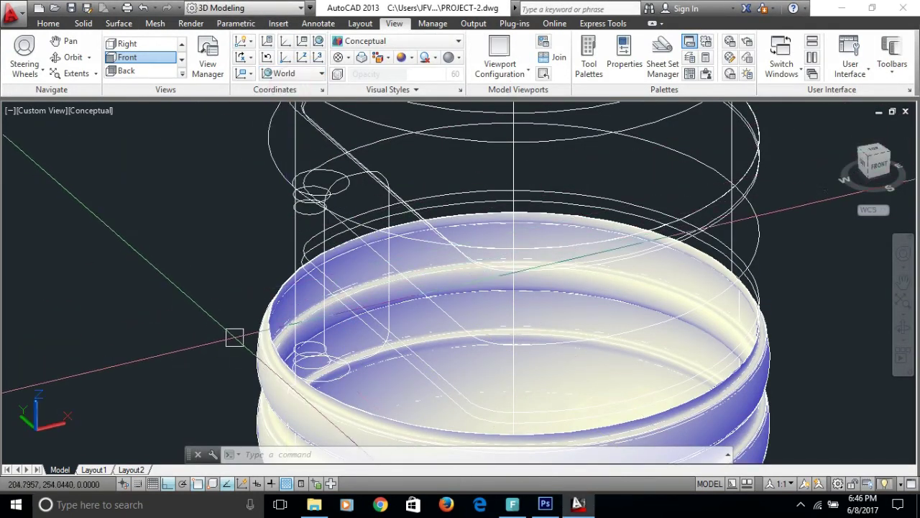
{"action": "scroll", "coordinate": [298, 319], "scroll_direction": "up", "scroll_amount": 3}
{"action": "scroll", "coordinate": [298, 318], "scroll_direction": "up", "scroll_amount": 2}
{"action": "scroll", "coordinate": [314, 349], "scroll_direction": "up", "scroll_amount": 1}
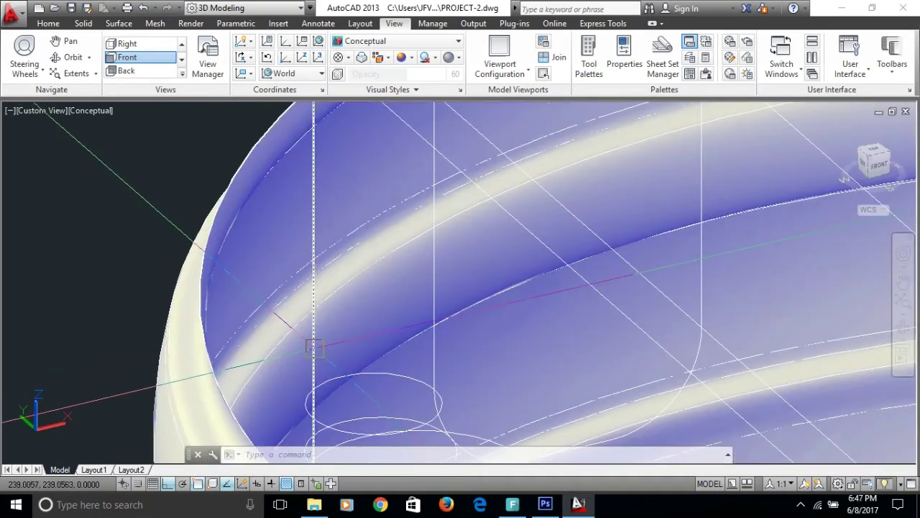
{"action": "middle_click_drag", "start_coordinate": [348, 405], "coordinate": [331, 375]}
Copy the small rim ellipse to two positions stacked straight above it.
{"action": "type", "text": "co"}
{"action": "key", "text": "Return"}
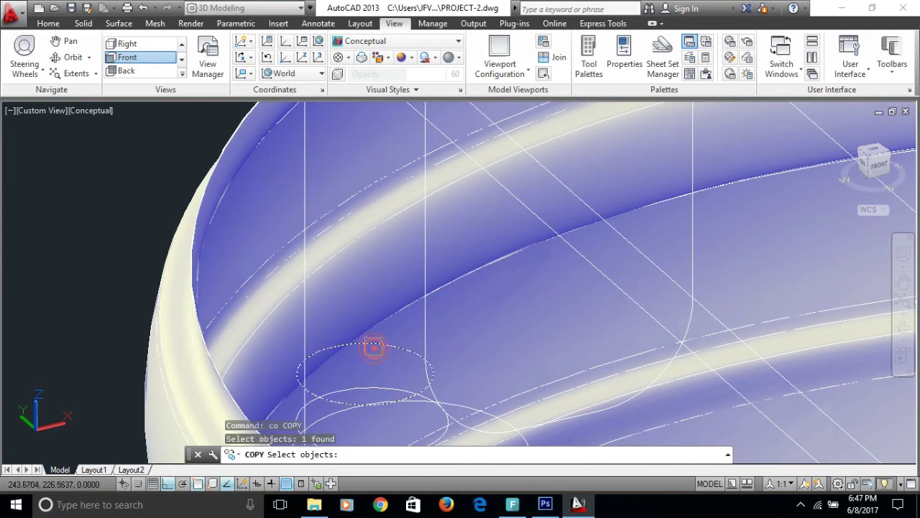
{"action": "scroll", "coordinate": [373, 347], "scroll_direction": "down", "scroll_amount": 3}
{"action": "key", "text": "Return"}
{"action": "left_click", "coordinate": [188, 335]}
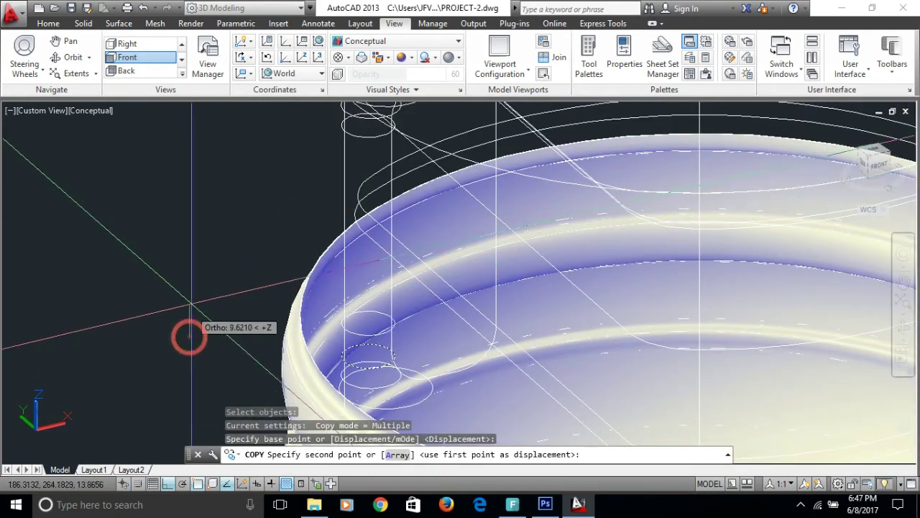
{"action": "left_click", "coordinate": [189, 256]}
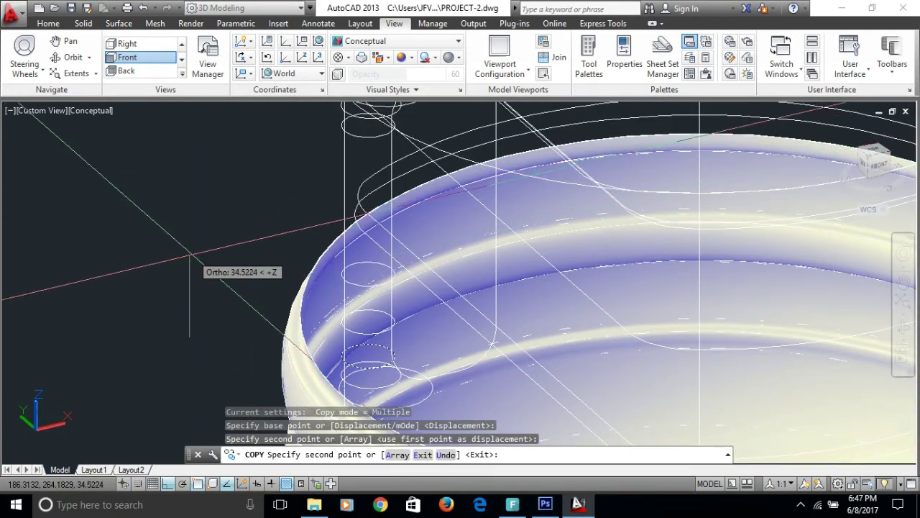
{"action": "left_click", "coordinate": [189, 196]}
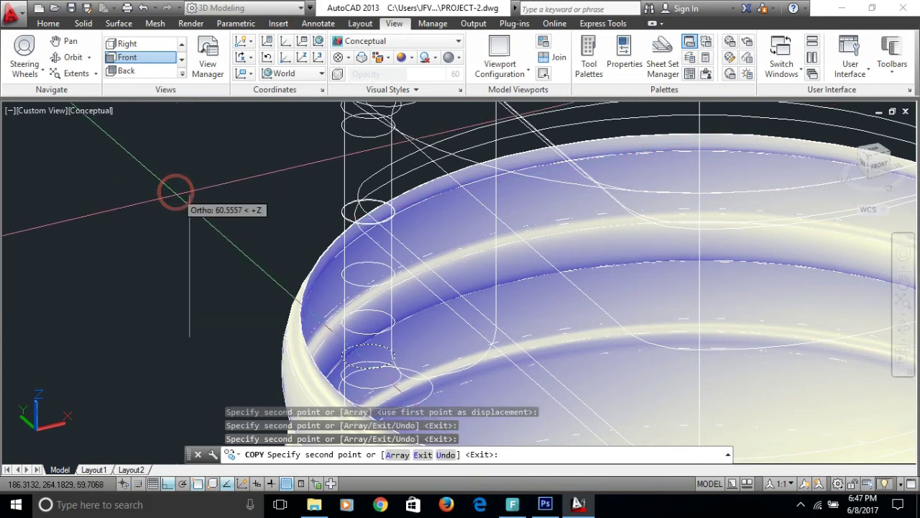
{"action": "key", "text": "Escape"}
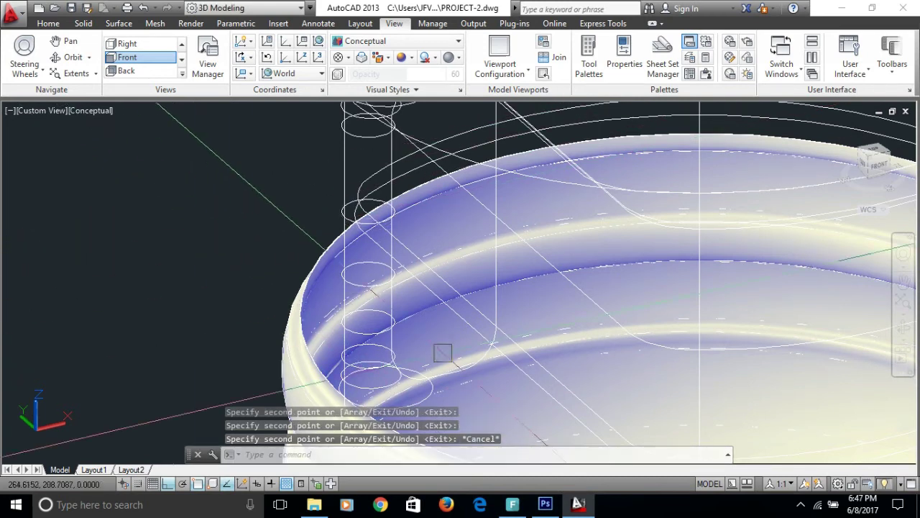
{"action": "scroll", "coordinate": [443, 353], "scroll_direction": "up", "scroll_amount": 2}
{"action": "middle_click_drag", "start_coordinate": [363, 317], "coordinate": [320, 298]}
{"action": "scroll", "coordinate": [321, 298], "scroll_direction": "up", "scroll_amount": 1}
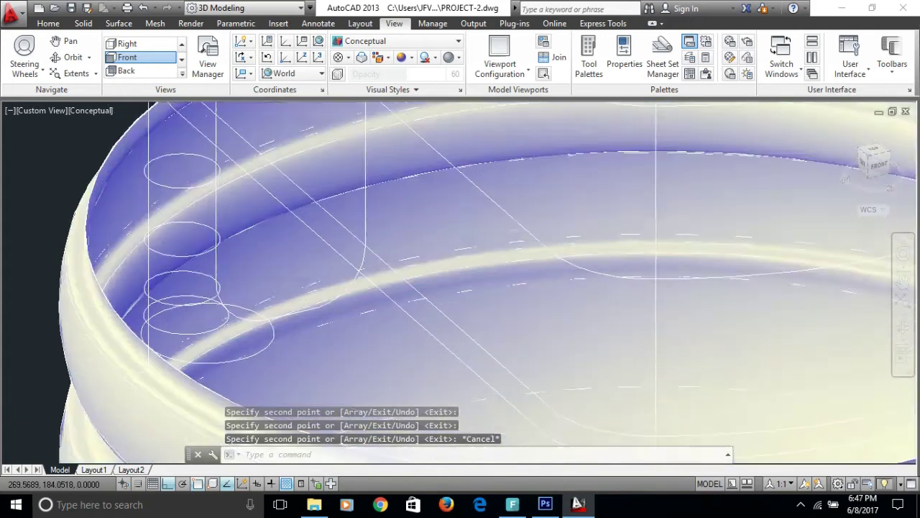
{"action": "scroll", "coordinate": [347, 319], "scroll_direction": "up", "scroll_amount": 2}
{"action": "scroll", "coordinate": [310, 271], "scroll_direction": "down", "scroll_amount": 5}
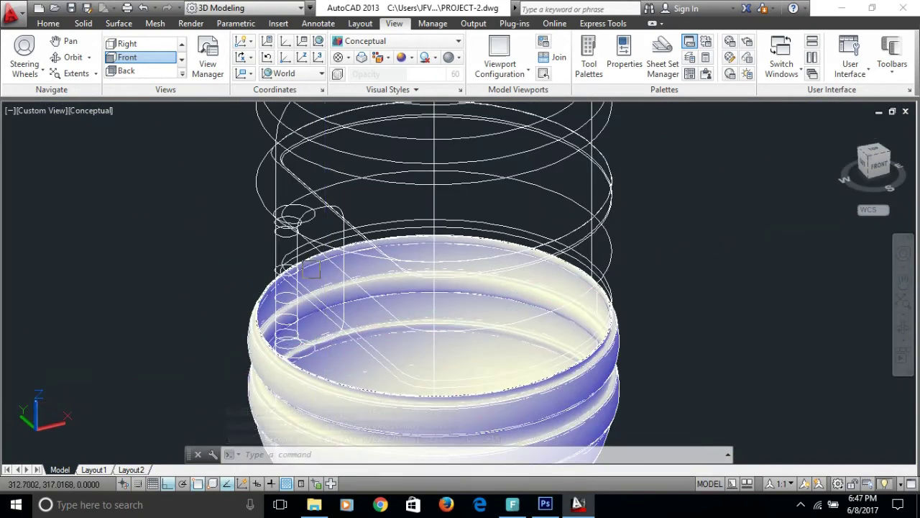
Switch to the Front view with the UCS set to World and zoom in.
{"action": "left_click", "coordinate": [152, 57]}
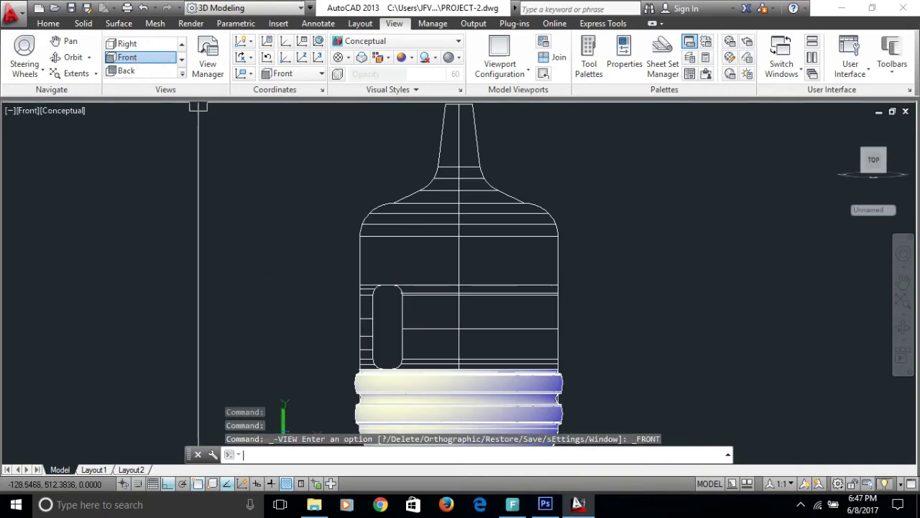
{"action": "left_click", "coordinate": [320, 75]}
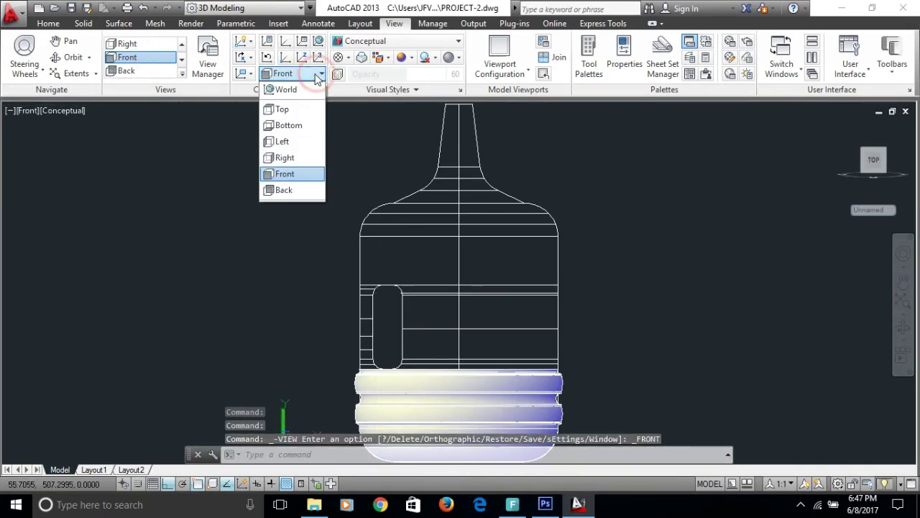
{"action": "left_click", "coordinate": [300, 89]}
{"action": "scroll", "coordinate": [360, 323], "scroll_direction": "up", "scroll_amount": 2}
{"action": "scroll", "coordinate": [359, 322], "scroll_direction": "up", "scroll_amount": 2}
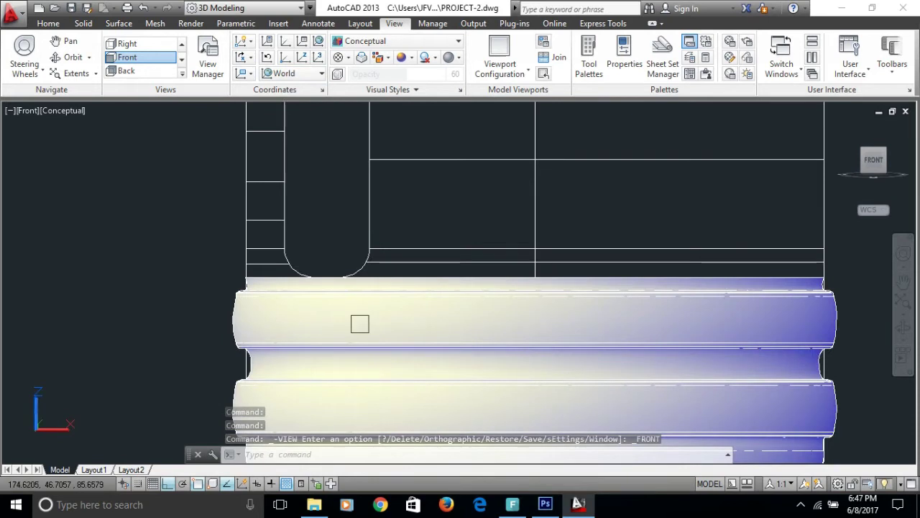
{"action": "scroll", "coordinate": [360, 323], "scroll_direction": "up", "scroll_amount": 2}
{"action": "scroll", "coordinate": [335, 261], "scroll_direction": "up", "scroll_amount": 2}
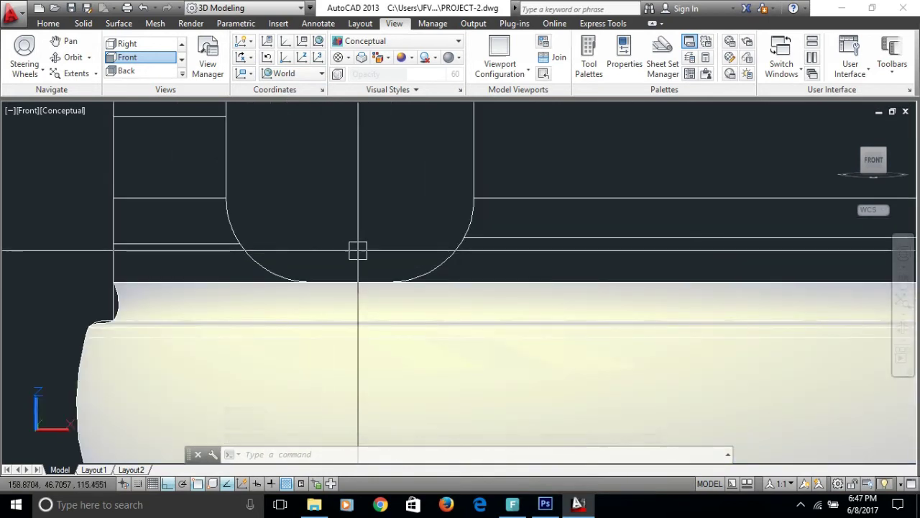
Draw a vertical XLINE through the slot's rounded bottom, then orbit back to 3D.
{"action": "type", "text": "xl"}
{"action": "key", "text": "Return"}
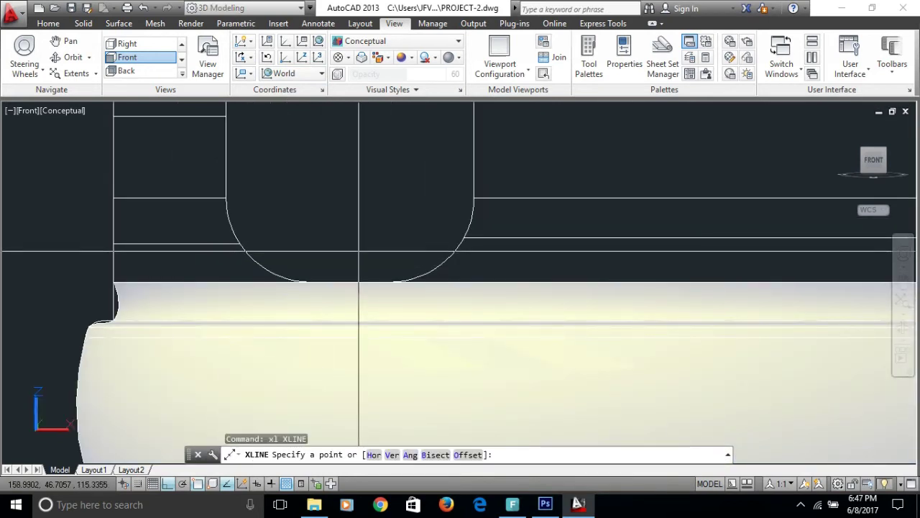
{"action": "key", "text": "Return"}
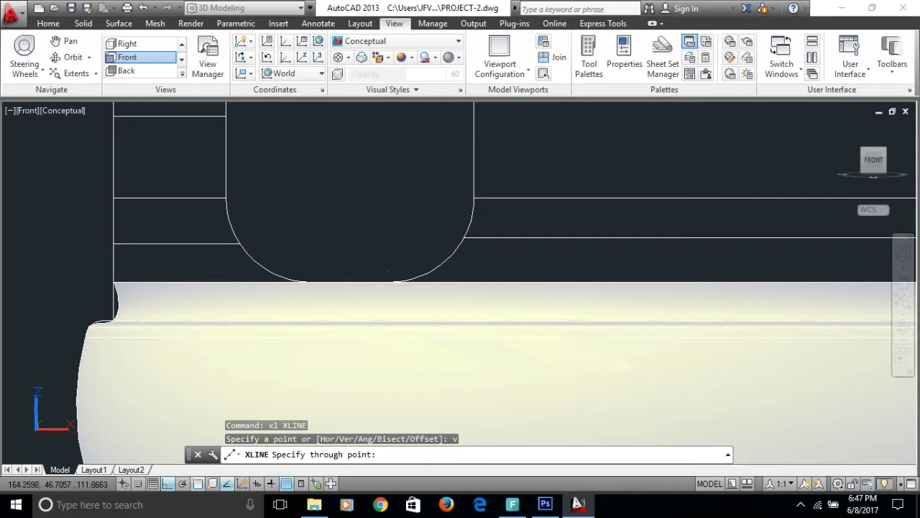
{"action": "left_click", "coordinate": [389, 283]}
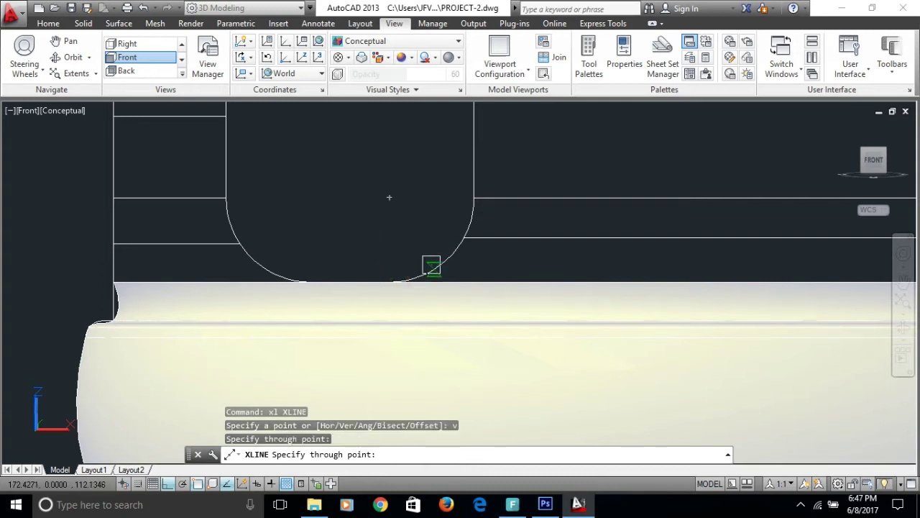
{"action": "scroll", "coordinate": [432, 266], "scroll_direction": "down", "scroll_amount": 5}
{"action": "key", "text": "Escape"}
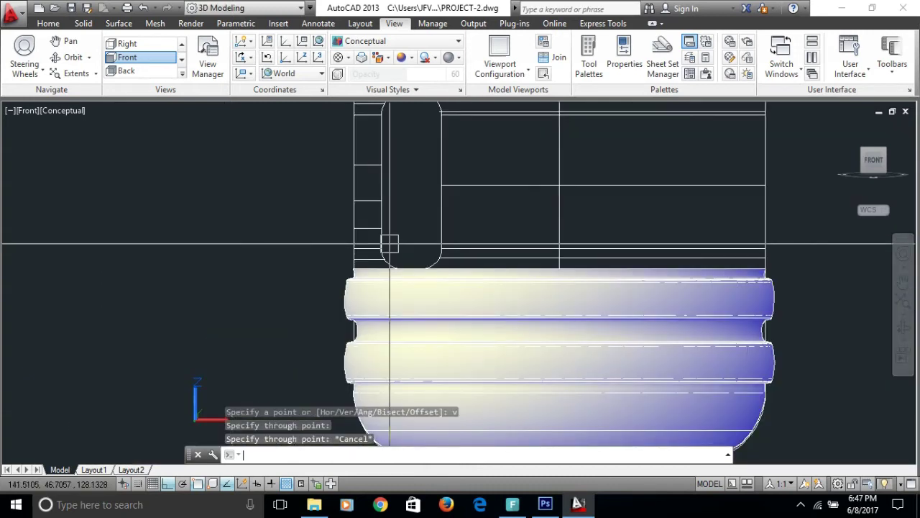
{"action": "middle_click_drag", "start_coordinate": [387, 282], "coordinate": [403, 310], "text": "shift"}
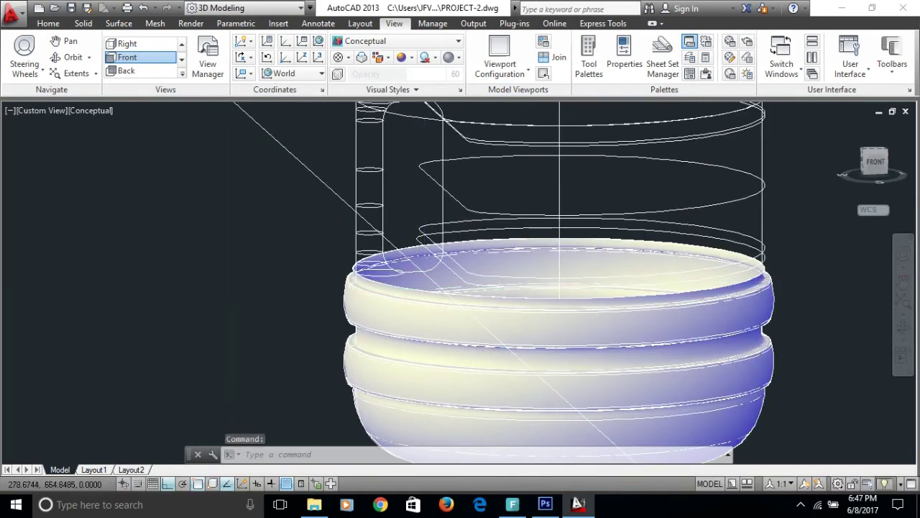
Copy the two ellipses off to the right of the bottle.
{"action": "scroll", "coordinate": [433, 272], "scroll_direction": "up", "scroll_amount": 3}
{"action": "type", "text": "co"}
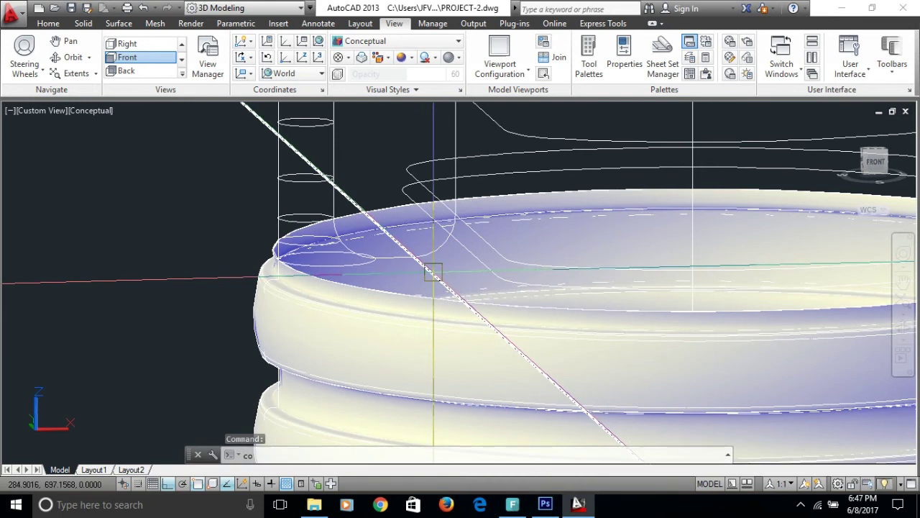
{"action": "key", "text": "Return"}
{"action": "scroll", "coordinate": [410, 260], "scroll_direction": "up", "scroll_amount": 1}
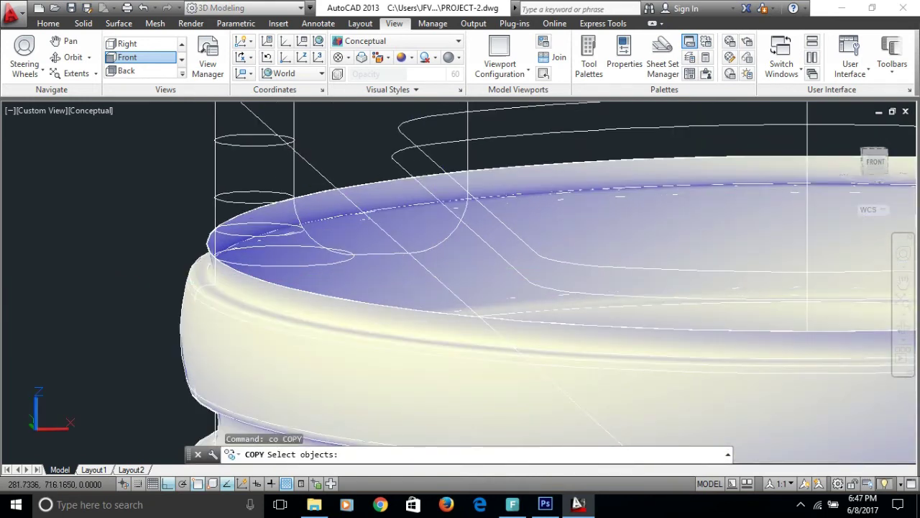
{"action": "left_click", "coordinate": [493, 253]}
{"action": "scroll", "coordinate": [495, 253], "scroll_direction": "down", "scroll_amount": 2}
{"action": "key", "text": "Return"}
{"action": "scroll", "coordinate": [495, 253], "scroll_direction": "down", "scroll_amount": 1}
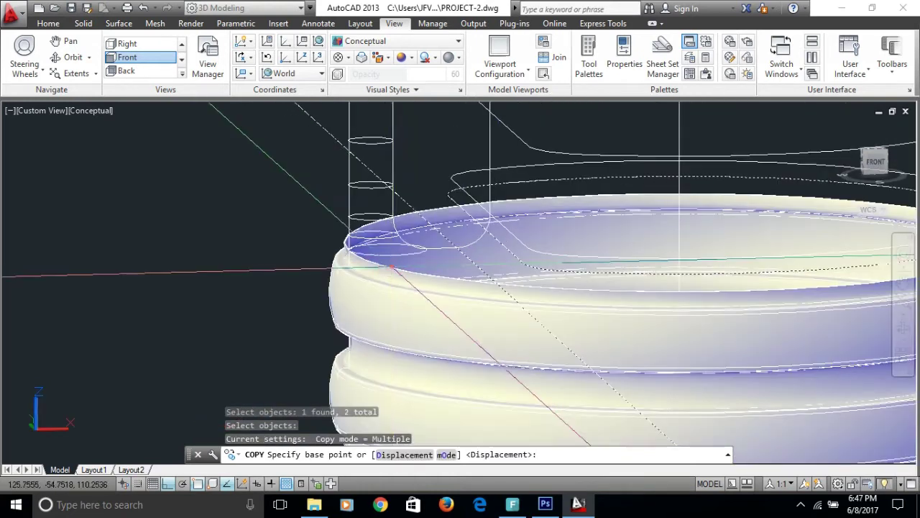
{"action": "left_click", "coordinate": [503, 259]}
{"action": "scroll", "coordinate": [525, 273], "scroll_direction": "down", "scroll_amount": 3}
{"action": "scroll", "coordinate": [618, 262], "scroll_direction": "up", "scroll_amount": 2}
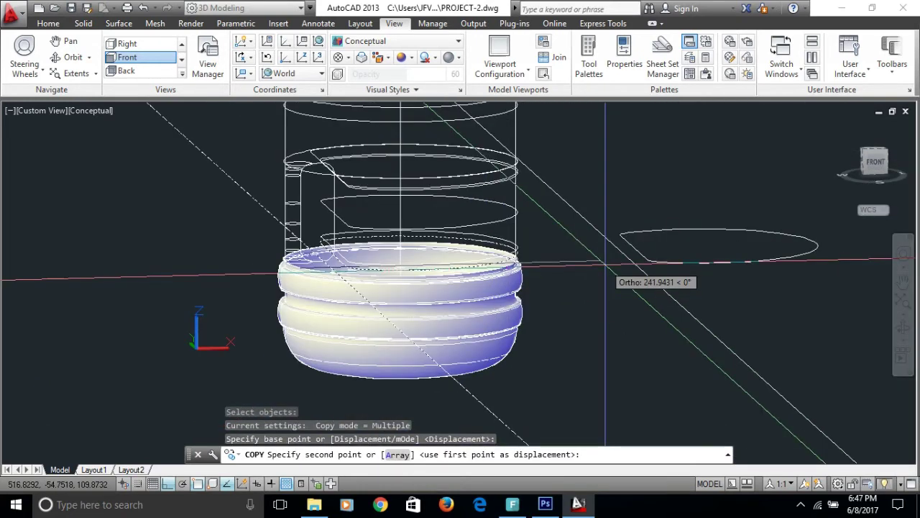
{"action": "left_click", "coordinate": [636, 263]}
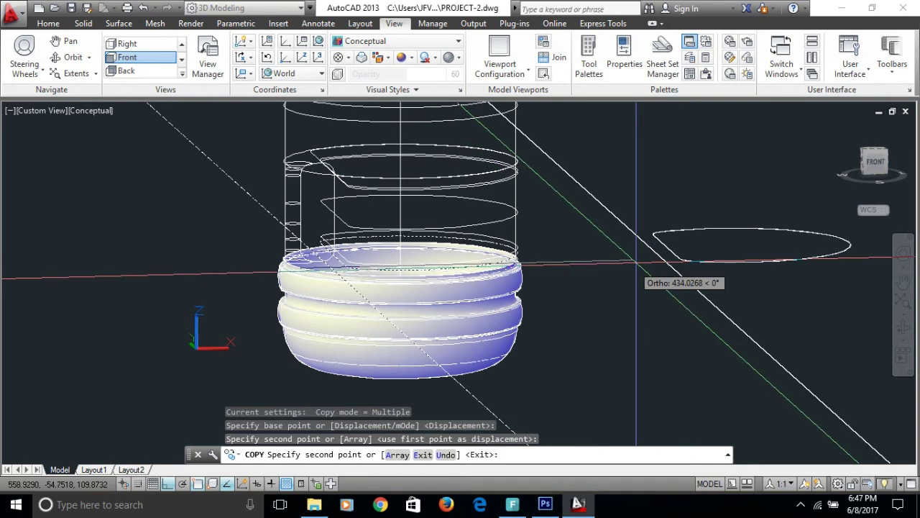
{"action": "key", "text": "Escape"}
Explode the copied ellipse and erase the selected unwanted objects.
{"action": "scroll", "coordinate": [701, 216], "scroll_direction": "up", "scroll_amount": 2}
{"action": "type", "text": "x"}
{"action": "key", "text": "Return"}
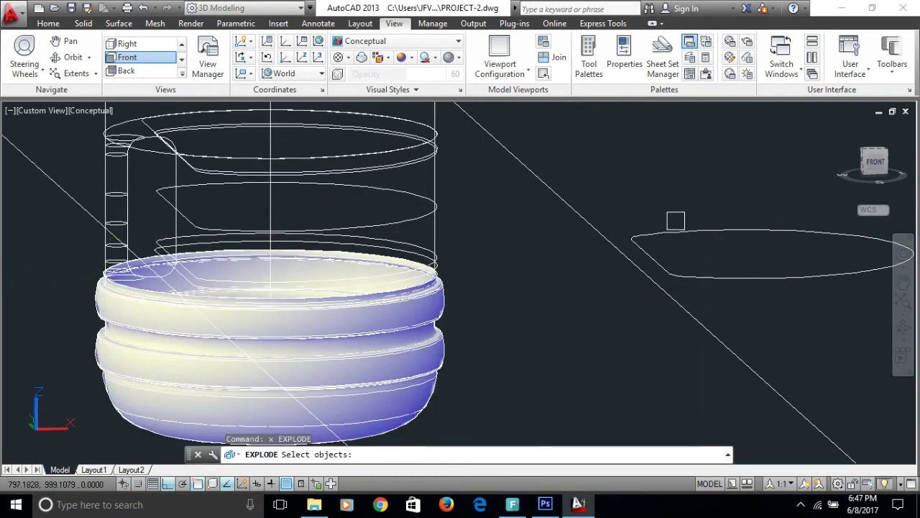
{"action": "left_click", "coordinate": [665, 230]}
{"action": "key", "text": "Return"}
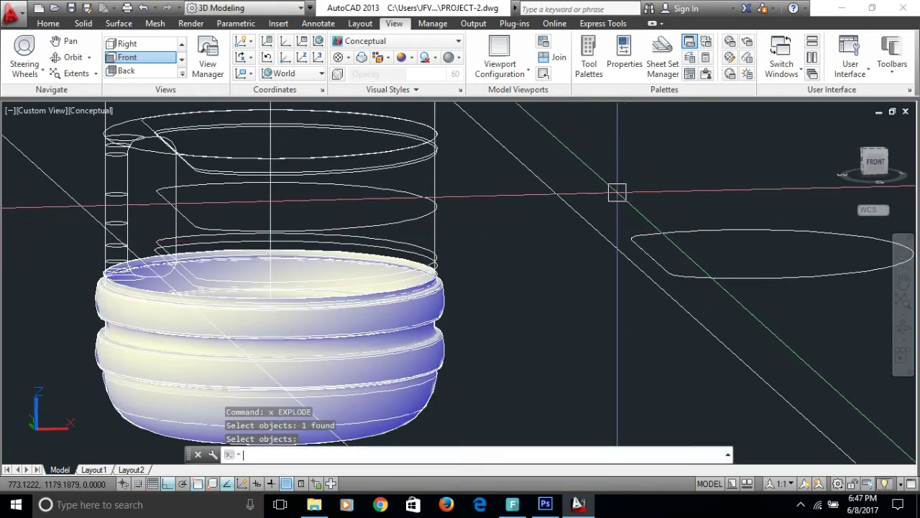
{"action": "type", "text": "e"}
{"action": "key", "text": "Return"}
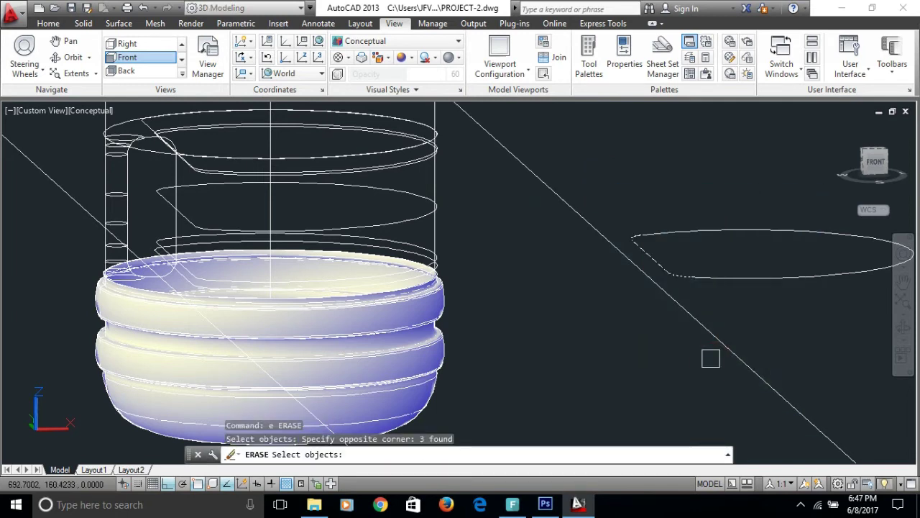
{"action": "key", "text": "Return"}
Try extending objects to the diagonal line boundary, then cancel the extend.
{"action": "type", "text": "ex"}
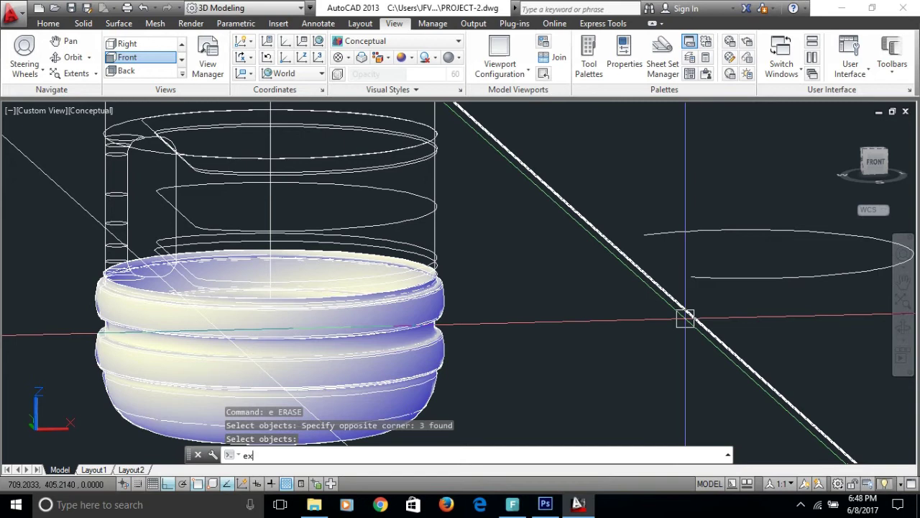
{"action": "key", "text": "Return"}
{"action": "left_click", "coordinate": [680, 310]}
{"action": "right_click", "coordinate": [677, 302]}
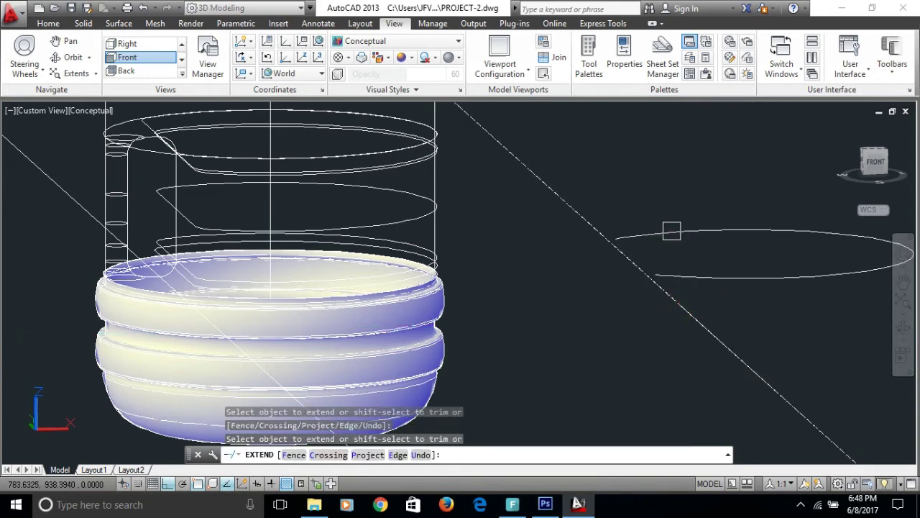
{"action": "key", "text": "Escape"}
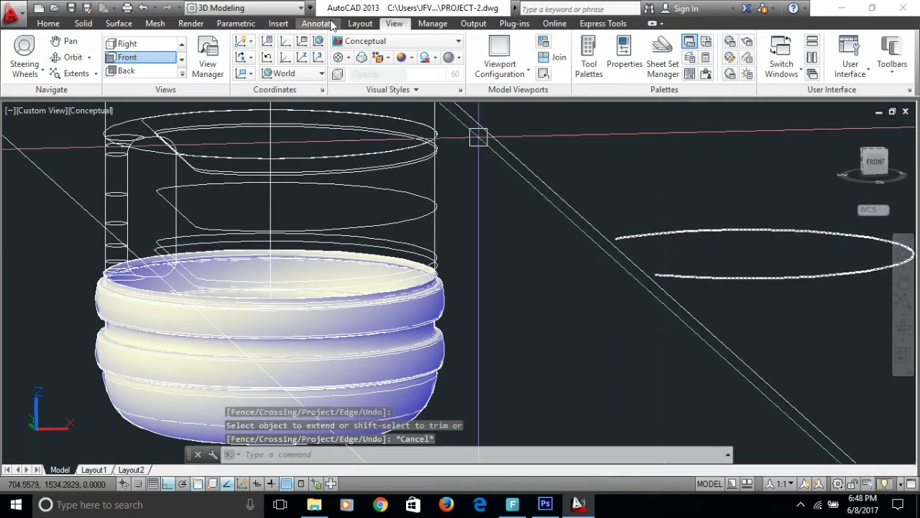
{"action": "left_click", "coordinate": [181, 74]}
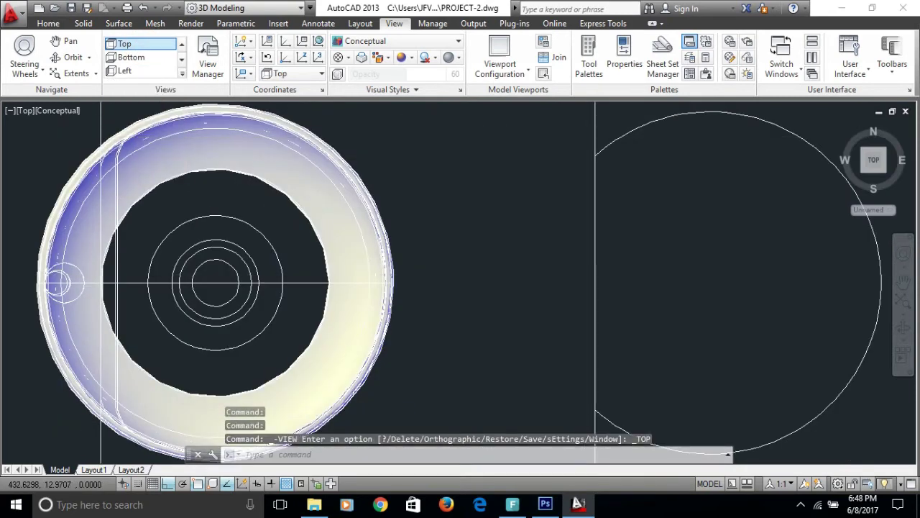
Trim the copied ellipse and vertical line against the circle, then orbit back to a tilted 3D view.
{"action": "type", "text": "tr"}
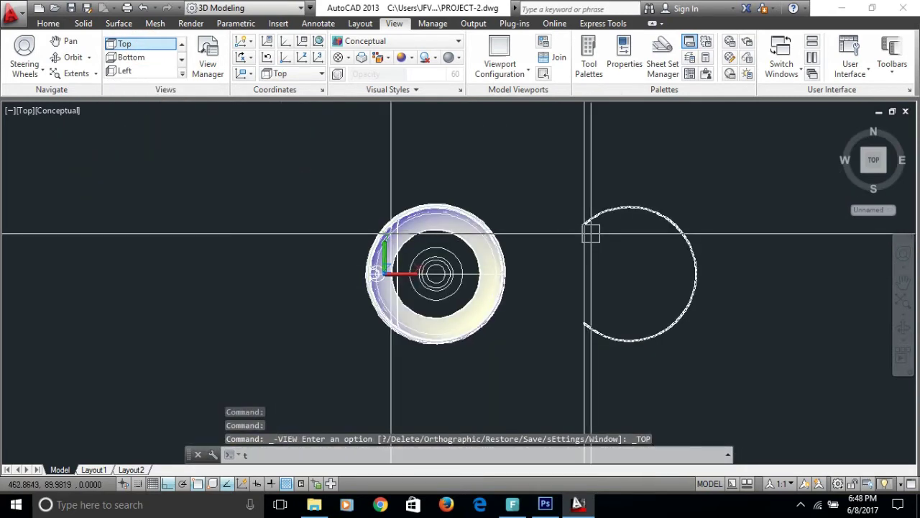
{"action": "key", "text": "Return"}
{"action": "left_click", "coordinate": [629, 203]}
{"action": "right_click", "coordinate": [612, 194]}
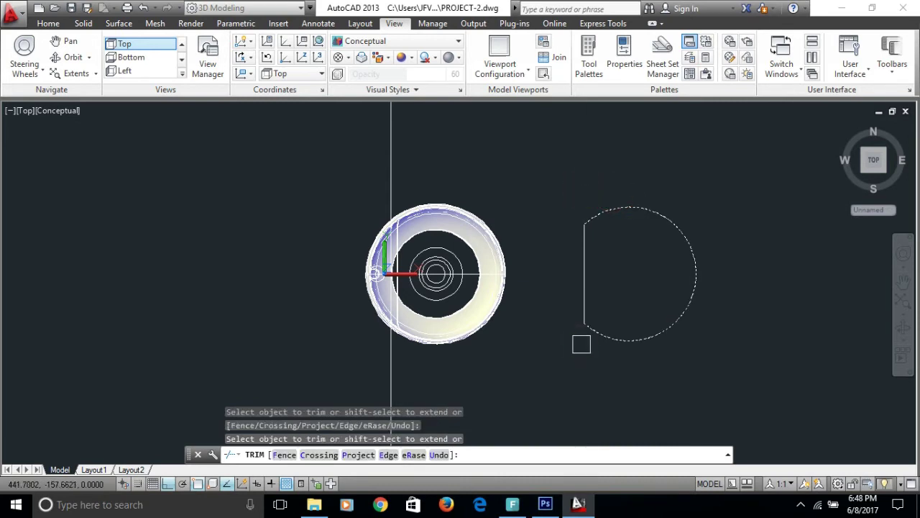
{"action": "scroll", "coordinate": [581, 344], "scroll_direction": "up", "scroll_amount": 2}
{"action": "key", "text": "Return"}
{"action": "key", "text": "Return"}
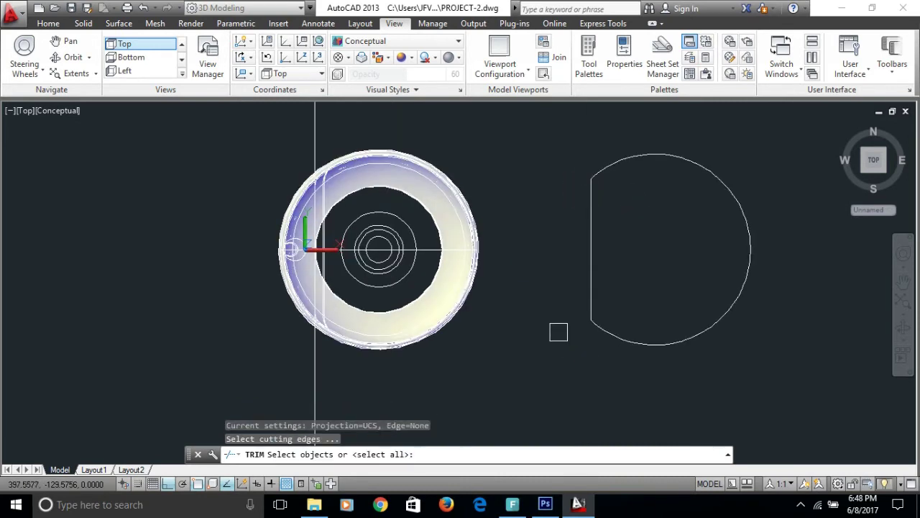
{"action": "key", "text": "Escape"}
{"action": "mouse_move", "coordinate": [559, 332]}
{"action": "middle_mouse_down", "text": "shift"}
{"action": "mouse_move", "coordinate": [596, 351]}
{"action": "mouse_move", "coordinate": [645, 305]}
{"action": "mouse_move", "coordinate": [652, 242]}
{"action": "middle_mouse_up", "text": "shift"}
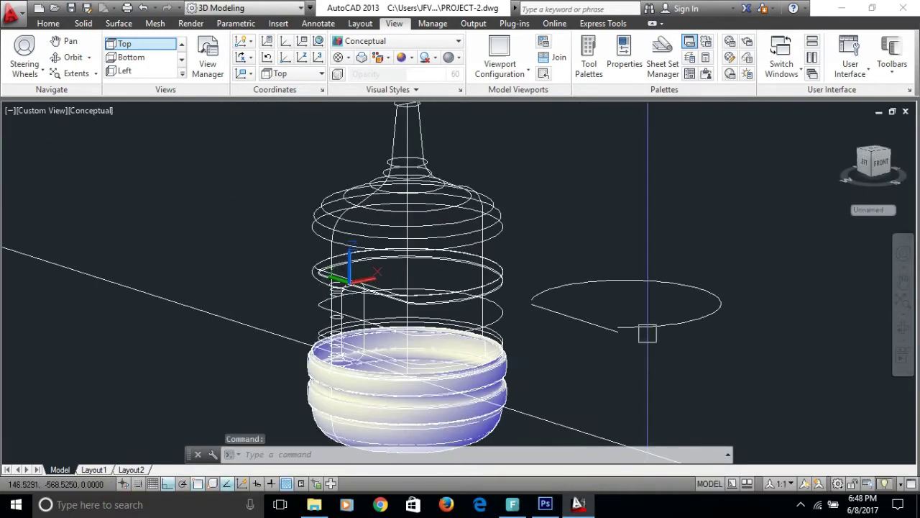
Move the outline's straight line to a new position.
{"action": "scroll", "coordinate": [645, 331], "scroll_direction": "up", "scroll_amount": 3}
{"action": "scroll", "coordinate": [511, 345], "scroll_direction": "up", "scroll_amount": 2}
{"action": "scroll", "coordinate": [511, 345], "scroll_direction": "up", "scroll_amount": 2}
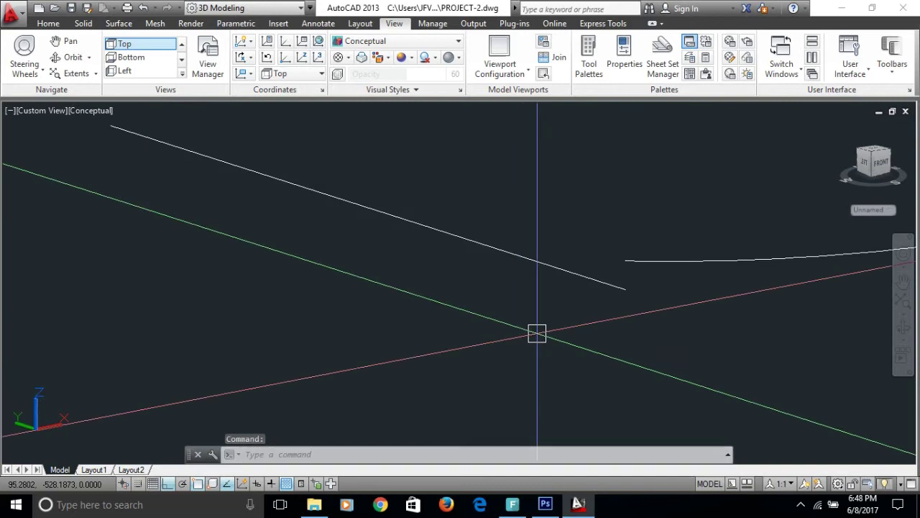
{"action": "type", "text": "m"}
{"action": "key", "text": "Return"}
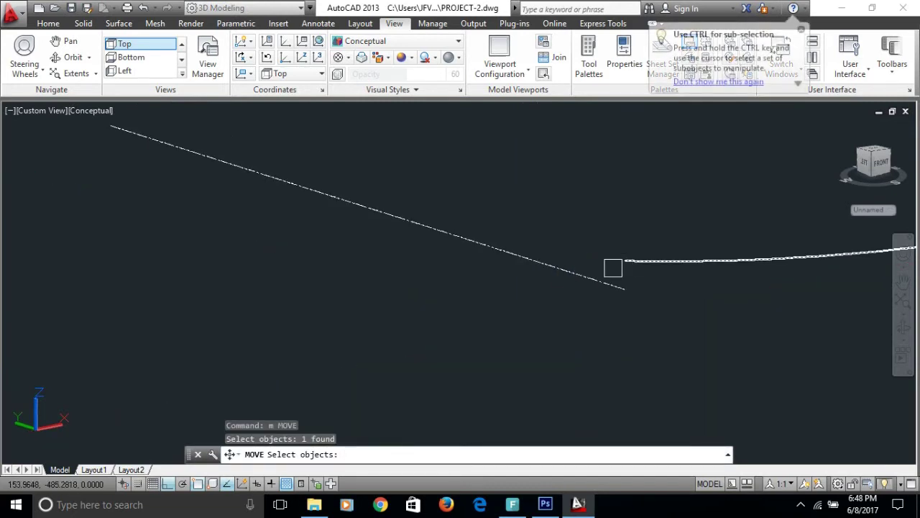
{"action": "key", "text": "Return"}
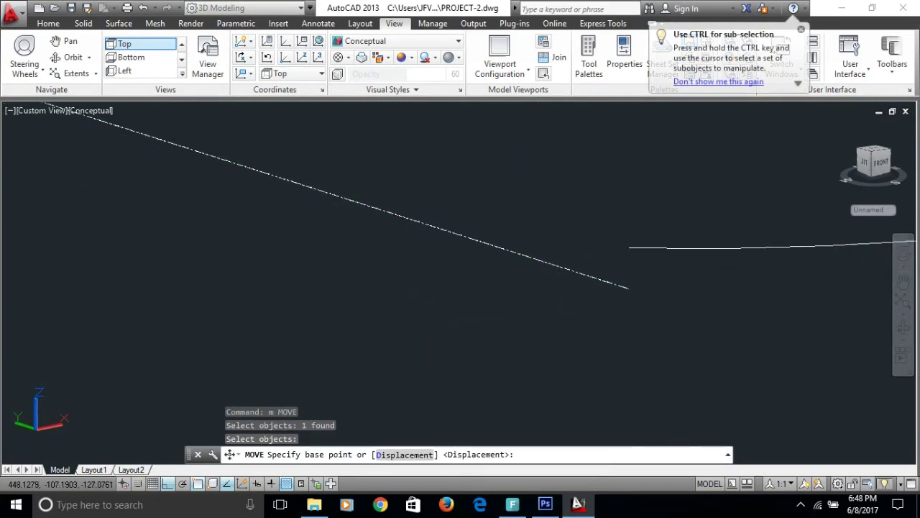
{"action": "left_click", "coordinate": [636, 229]}
{"action": "left_click", "coordinate": [624, 239]}
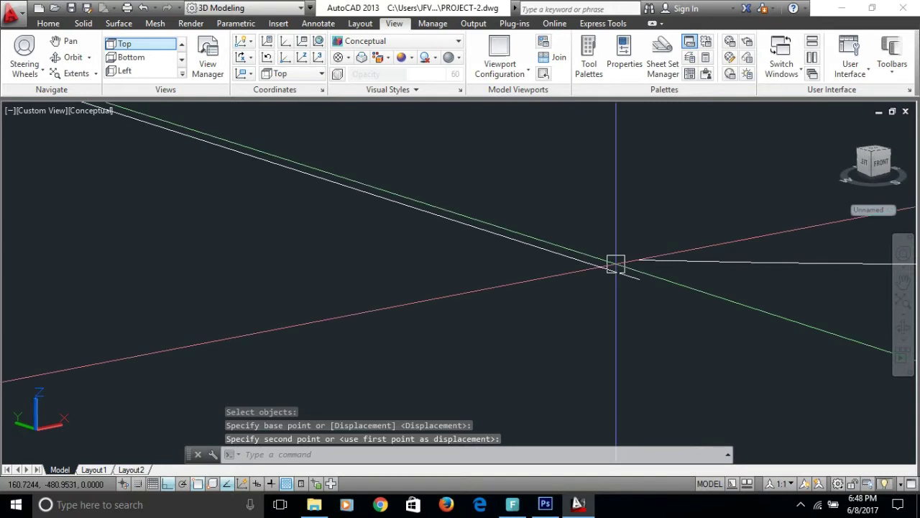
Move the straight line again, taking it from its endpoint.
{"action": "type", "text": "m"}
{"action": "key", "text": "Return"}
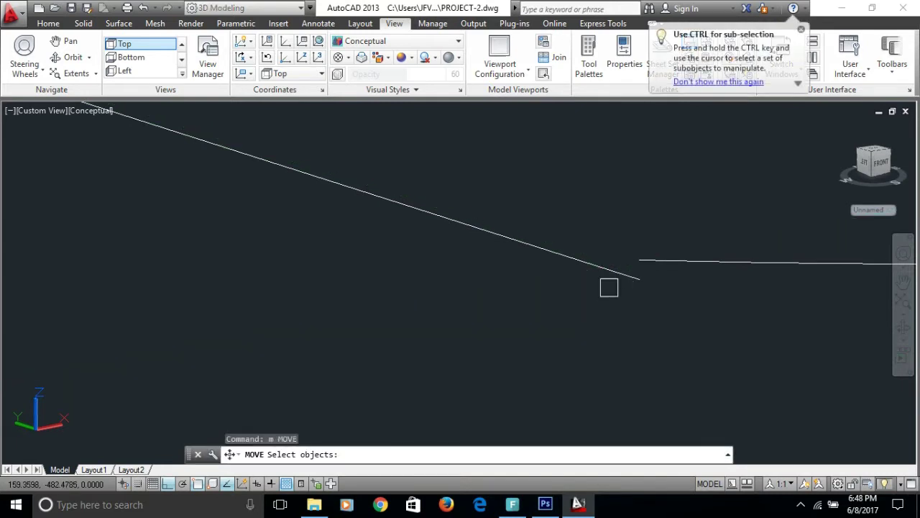
{"action": "key", "text": "Return"}
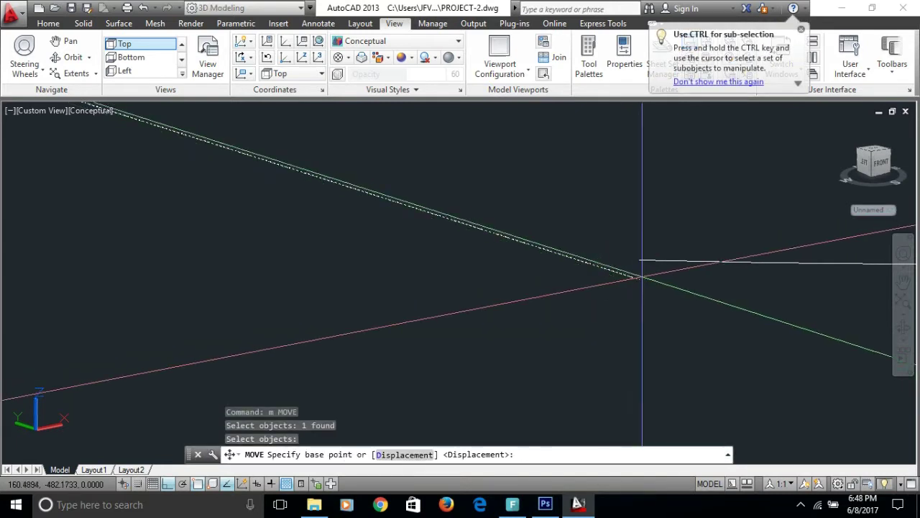
{"action": "left_click", "coordinate": [637, 276]}
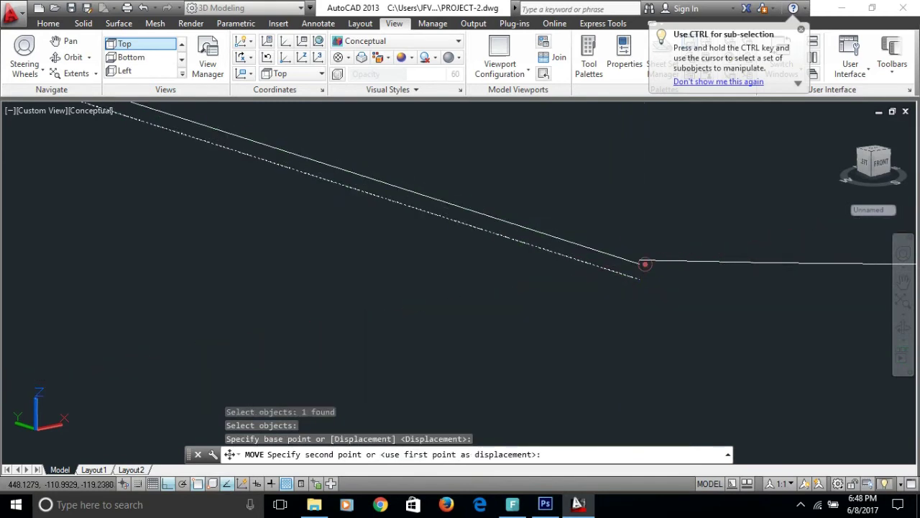
{"action": "left_click", "coordinate": [640, 260]}
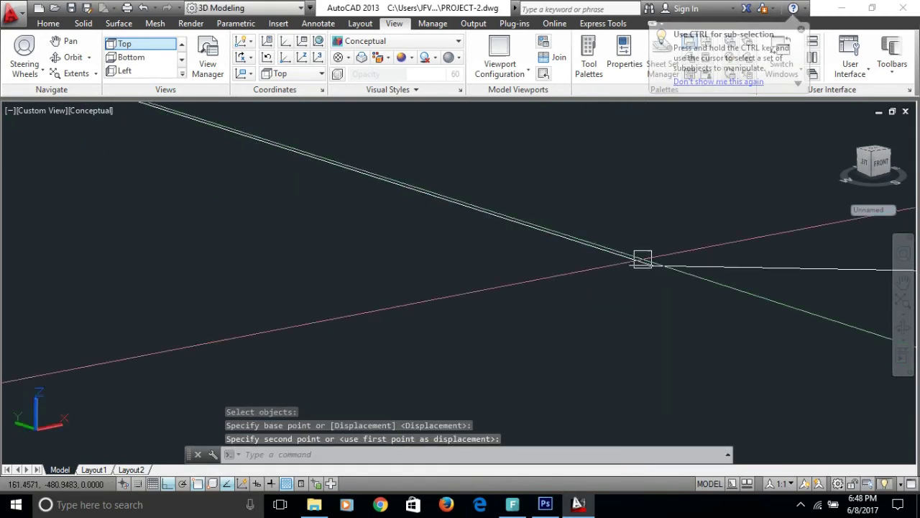
Move the straight line so its endpoint meets the end of the curved edge.
{"action": "type", "text": "m"}
{"action": "key", "text": "Return"}
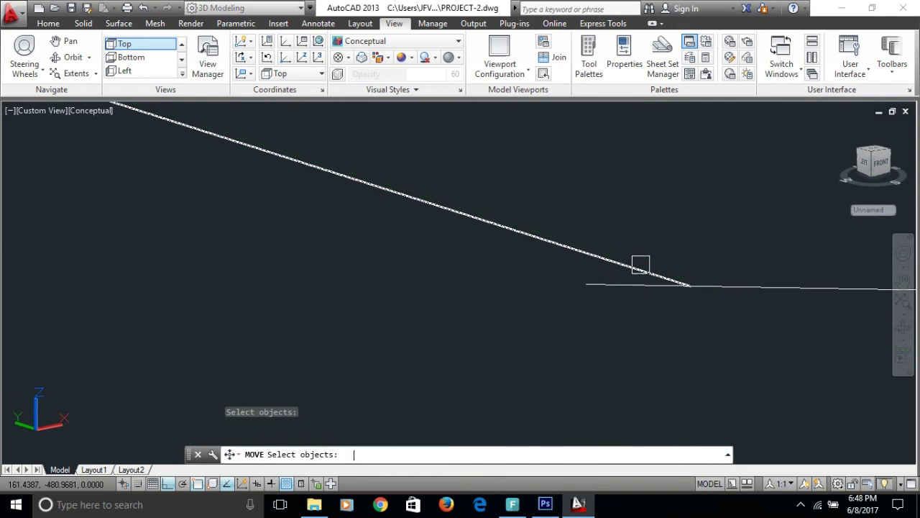
{"action": "left_click", "coordinate": [640, 266]}
{"action": "key", "text": "Return"}
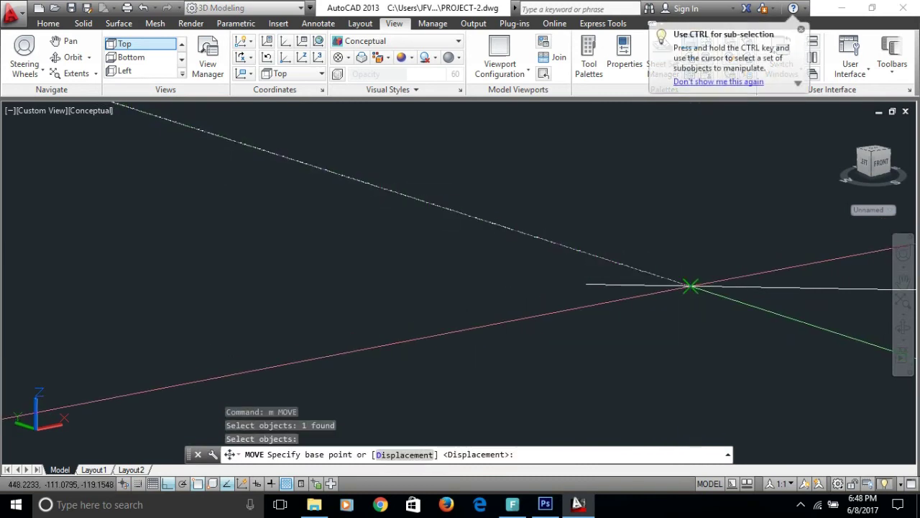
{"action": "left_click", "coordinate": [691, 286]}
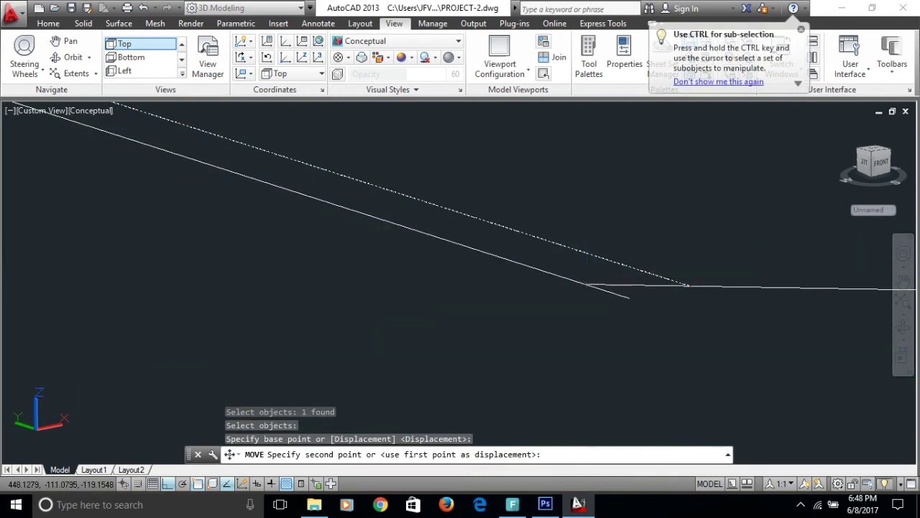
{"action": "left_click", "coordinate": [587, 297]}
{"action": "middle_click_drag", "start_coordinate": [587, 297], "coordinate": [561, 321]}
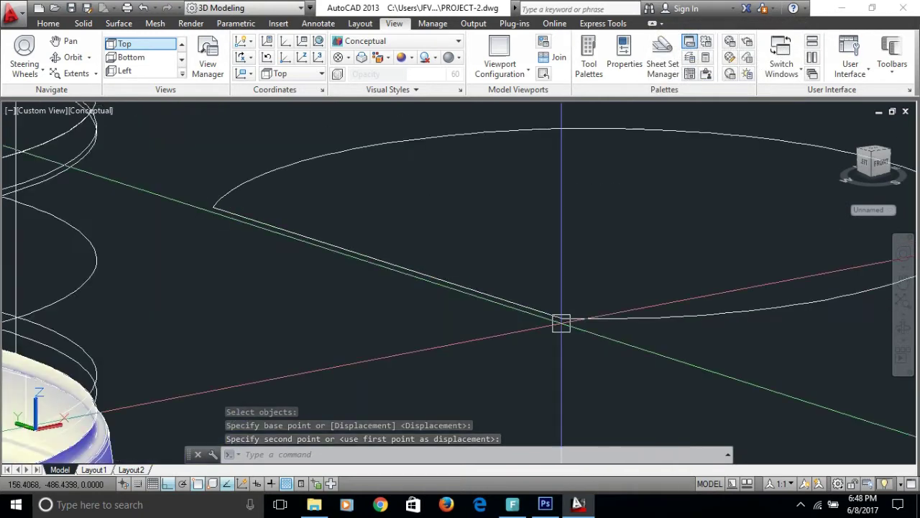
Fillet both corners between the straight and curved edges with radius 30.
{"action": "type", "text": "f"}
{"action": "key", "text": "Return"}
{"action": "type", "text": "r"}
{"action": "key", "text": "Return"}
{"action": "type", "text": "3"}
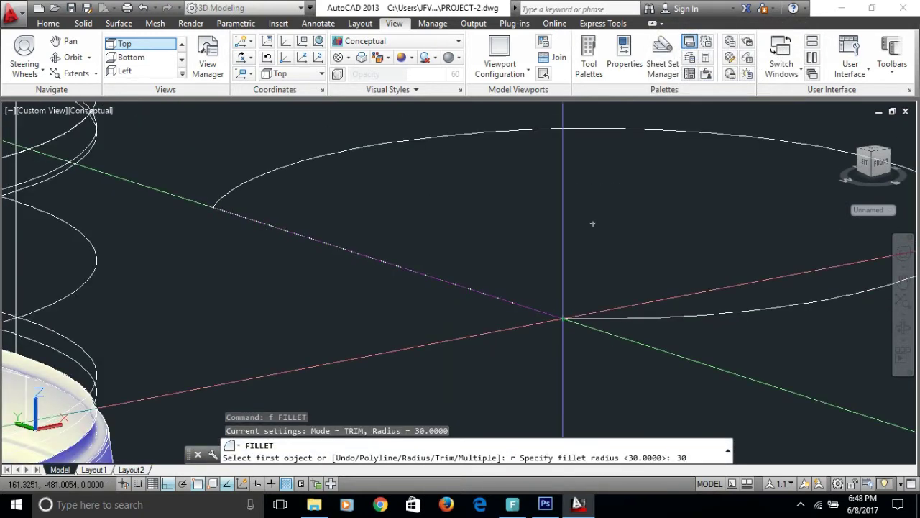
{"action": "key", "text": "Return"}
{"action": "left_click", "coordinate": [629, 317]}
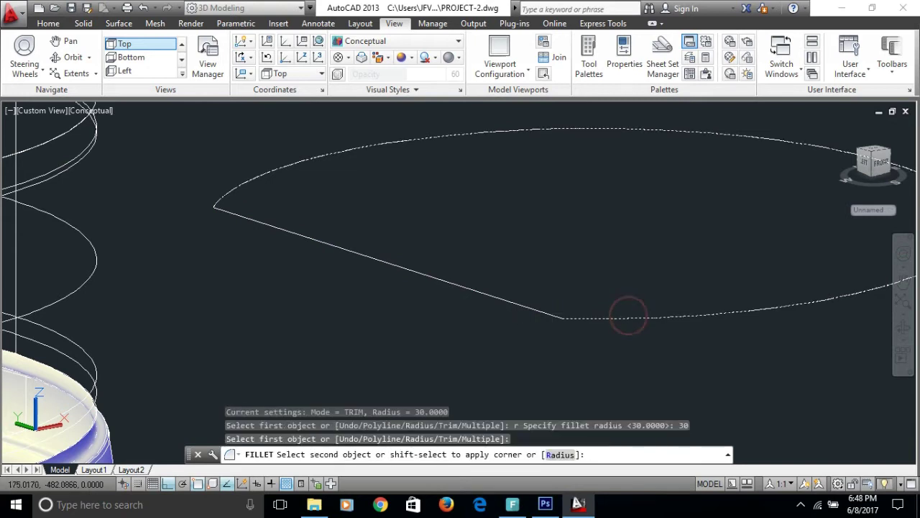
{"action": "left_click", "coordinate": [280, 231]}
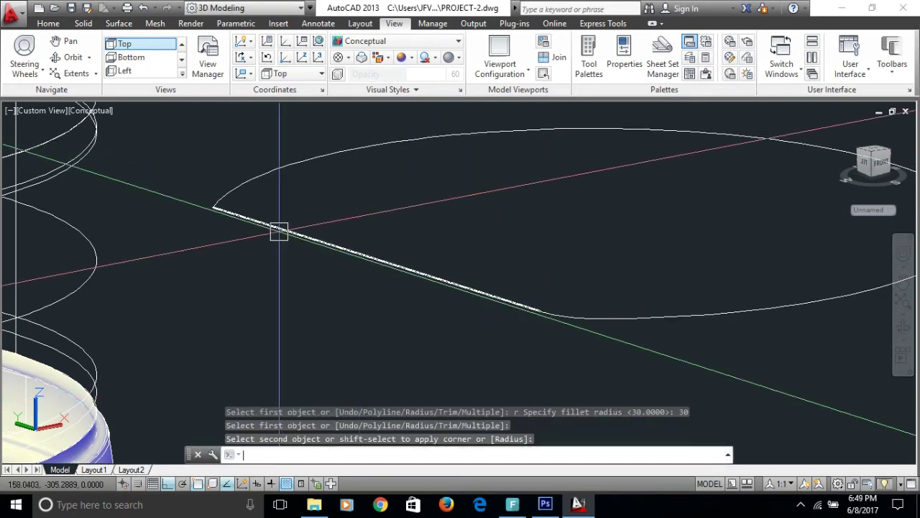
{"action": "key", "text": "Return"}
{"action": "left_click", "coordinate": [256, 226]}
{"action": "left_click", "coordinate": [237, 184]}
Convert the curved edge to a polyline with PEDIT and join the remaining pieces to it.
{"action": "scroll", "coordinate": [394, 245], "scroll_direction": "down", "scroll_amount": 3}
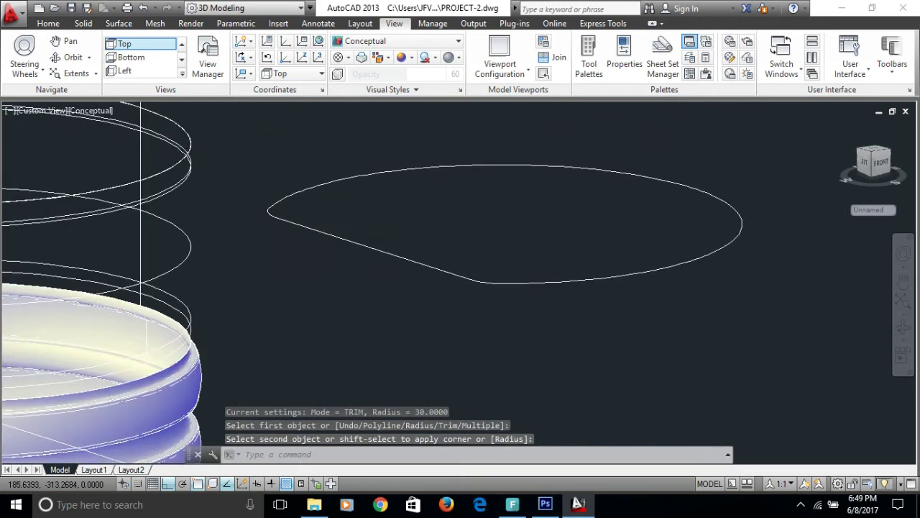
{"action": "scroll", "coordinate": [393, 245], "scroll_direction": "down", "scroll_amount": 3}
{"action": "type", "text": "pe"}
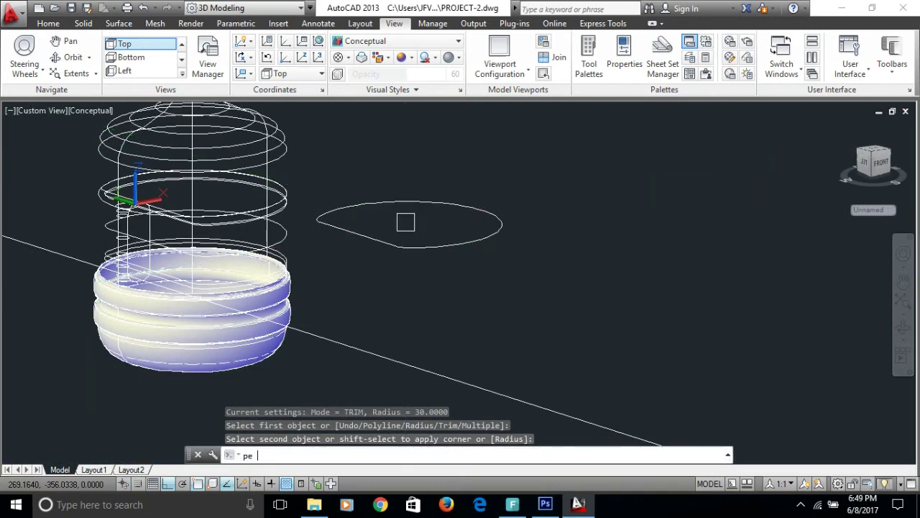
{"action": "key", "text": "Return"}
{"action": "left_click", "coordinate": [398, 195]}
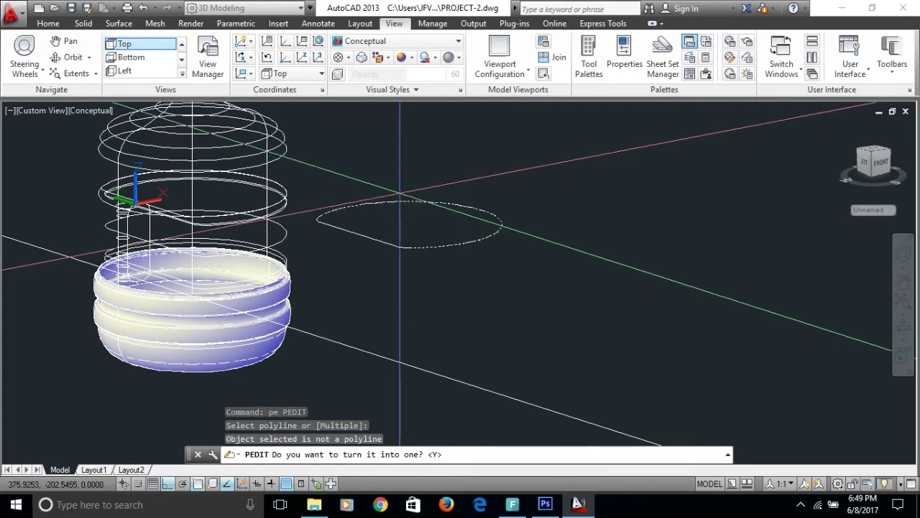
{"action": "type", "text": "y"}
{"action": "key", "text": "Return"}
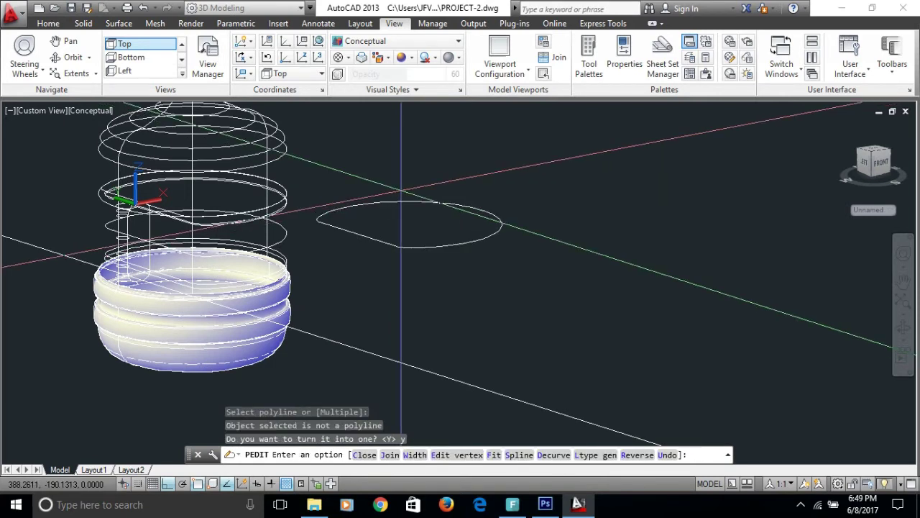
{"action": "type", "text": "j"}
{"action": "key", "text": "Return"}
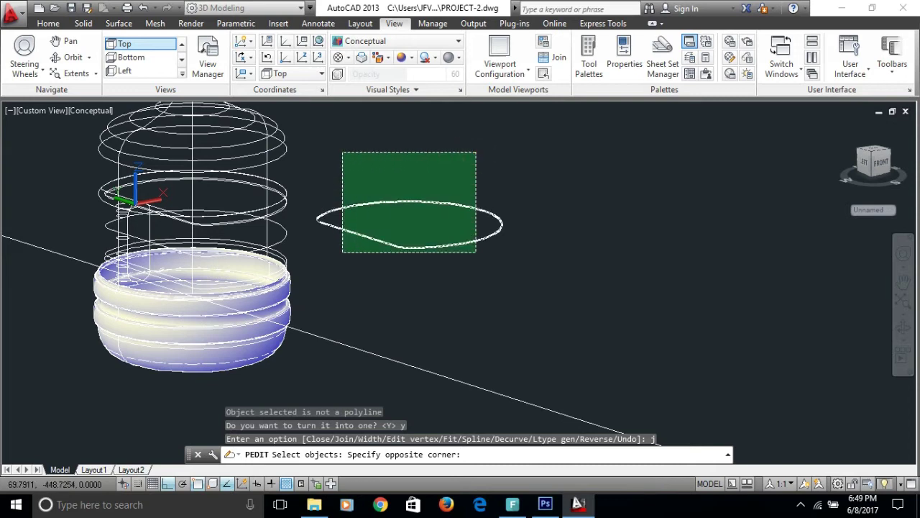
{"action": "left_click", "coordinate": [317, 263]}
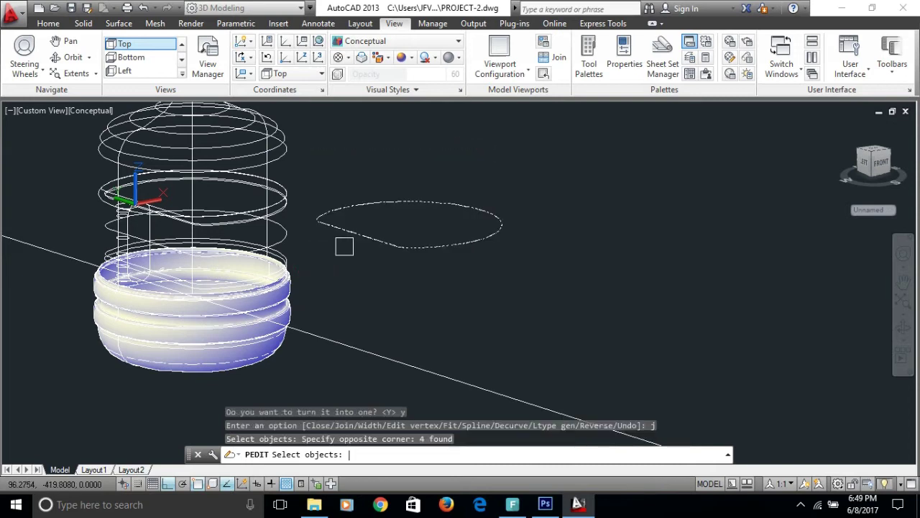
{"action": "key", "text": "Return"}
Start moving the joined D-shaped outline.
{"action": "key", "text": "Return"}
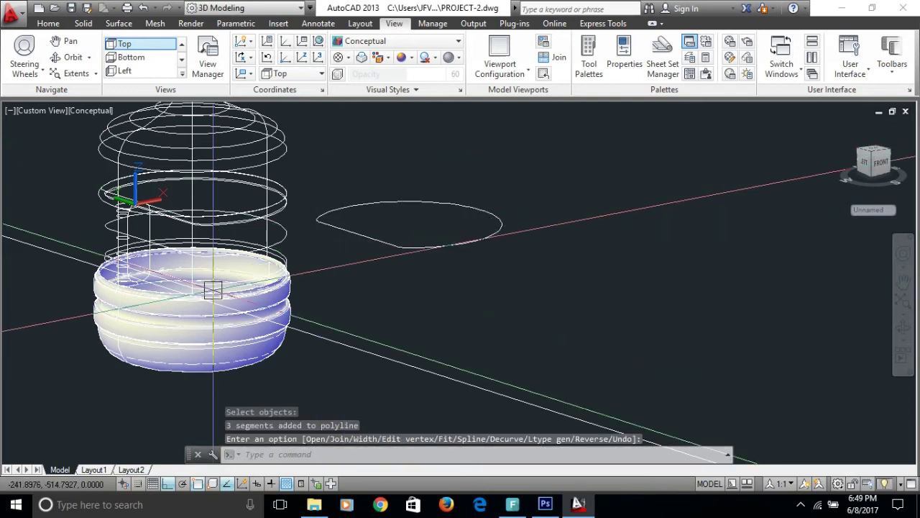
{"action": "scroll", "coordinate": [365, 234], "scroll_direction": "up", "scroll_amount": 3}
{"action": "type", "text": "m"}
{"action": "key", "text": "Return"}
{"action": "left_click", "coordinate": [352, 251]}
{"action": "key", "text": "Return"}
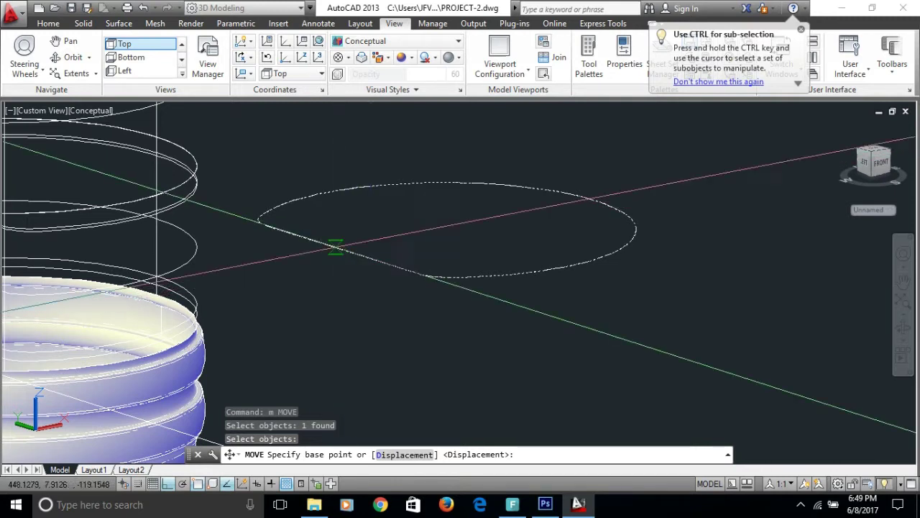
Move the ellipse down onto the ribbed base rim.
{"action": "left_click", "coordinate": [342, 249]}
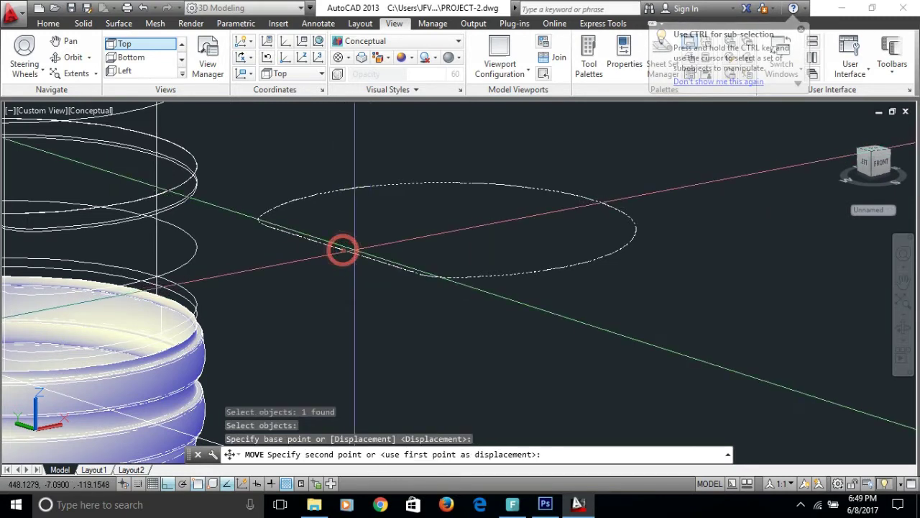
{"action": "scroll", "coordinate": [343, 251], "scroll_direction": "down", "scroll_amount": 3}
{"action": "scroll", "coordinate": [244, 289], "scroll_direction": "up", "scroll_amount": 1}
{"action": "scroll", "coordinate": [230, 291], "scroll_direction": "up", "scroll_amount": 1}
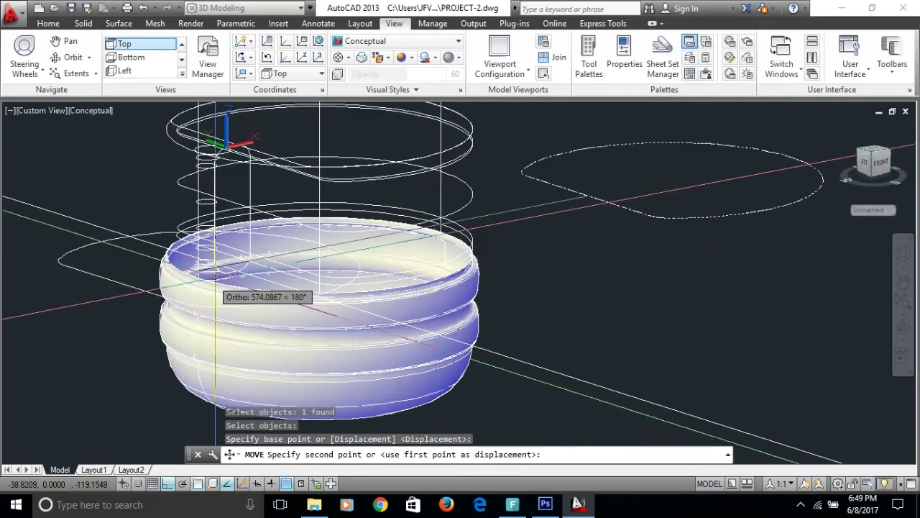
{"action": "scroll", "coordinate": [219, 291], "scroll_direction": "up", "scroll_amount": 3}
{"action": "scroll", "coordinate": [219, 290], "scroll_direction": "up", "scroll_amount": 2}
{"action": "scroll", "coordinate": [230, 288], "scroll_direction": "up", "scroll_amount": 3}
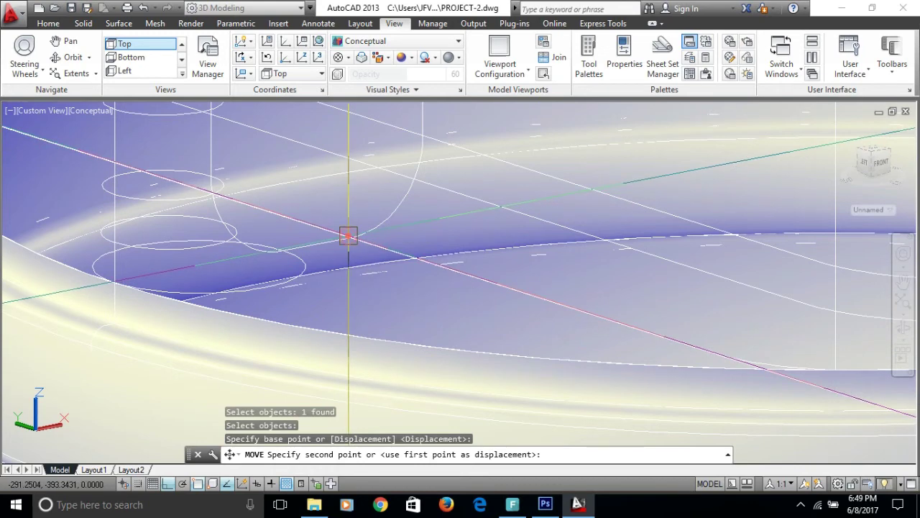
{"action": "left_click", "coordinate": [350, 237]}
Erase the stray diagonal construction line and cancel the accidental copy command.
{"action": "scroll", "coordinate": [357, 267], "scroll_direction": "down", "scroll_amount": 3}
{"action": "scroll", "coordinate": [349, 245], "scroll_direction": "down", "scroll_amount": 3}
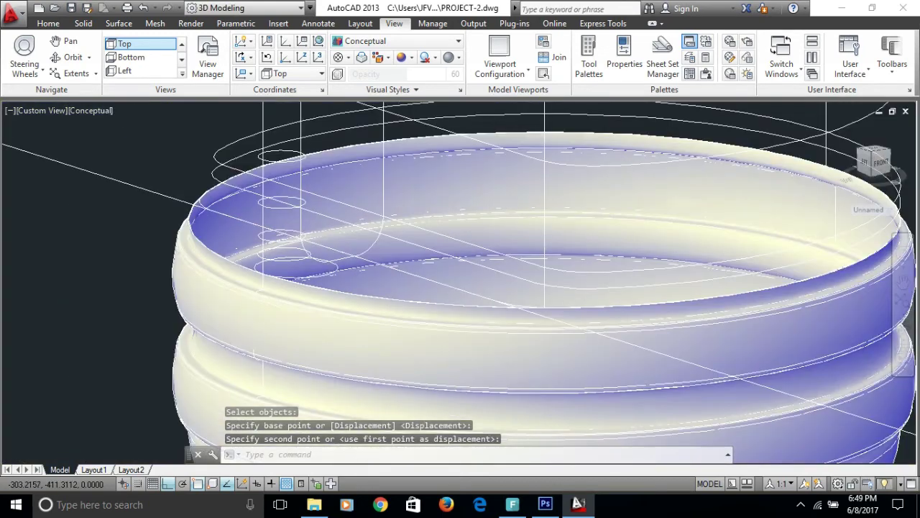
{"action": "scroll", "coordinate": [341, 222], "scroll_direction": "down", "scroll_amount": 3}
{"action": "scroll", "coordinate": [335, 201], "scroll_direction": "down", "scroll_amount": 2}
{"action": "scroll", "coordinate": [347, 262], "scroll_direction": "up", "scroll_amount": 1}
{"action": "scroll", "coordinate": [353, 293], "scroll_direction": "up", "scroll_amount": 1}
{"action": "scroll", "coordinate": [347, 273], "scroll_direction": "up", "scroll_amount": 1}
{"action": "scroll", "coordinate": [347, 273], "scroll_direction": "up", "scroll_amount": 1}
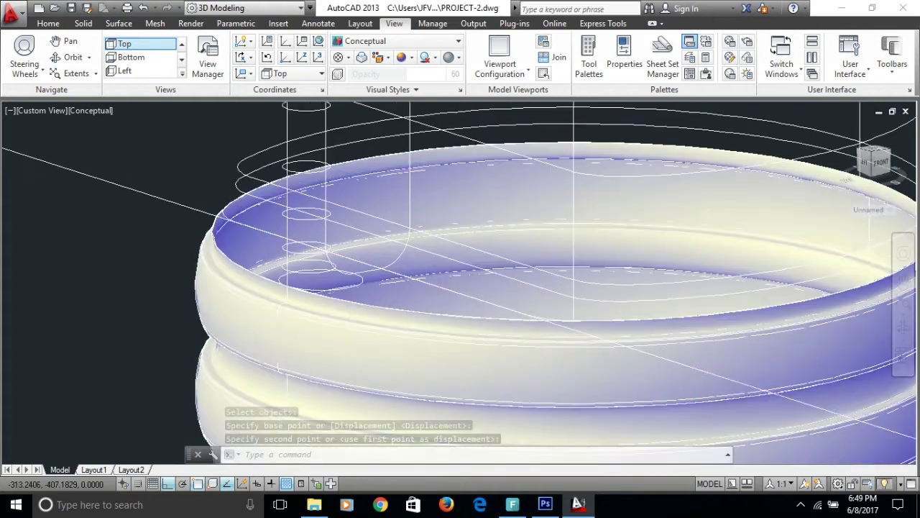
{"action": "left_click", "coordinate": [123, 182]}
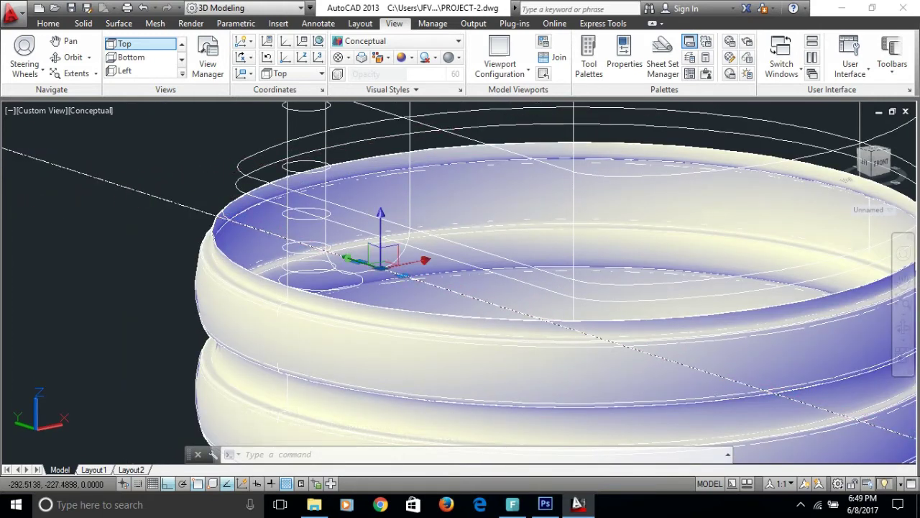
{"action": "type", "text": "e"}
{"action": "key", "text": "Return"}
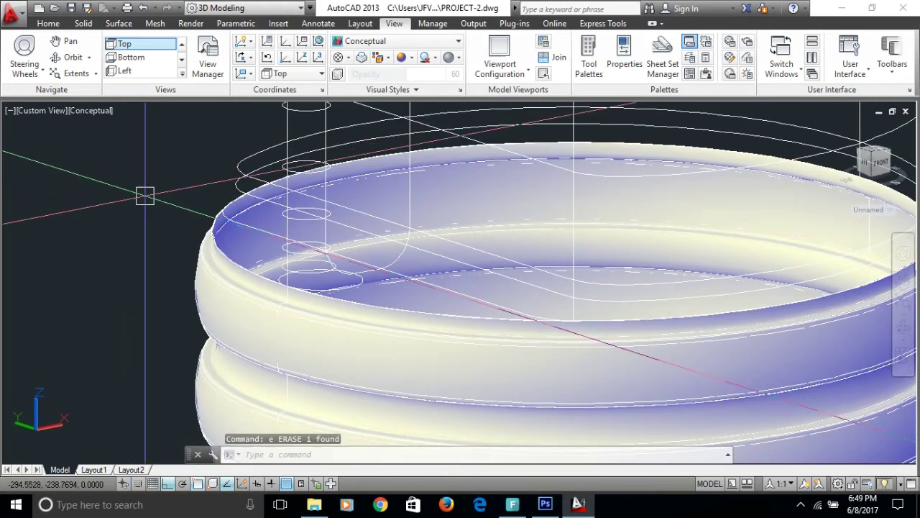
{"action": "scroll", "coordinate": [349, 263], "scroll_direction": "up", "scroll_amount": 2}
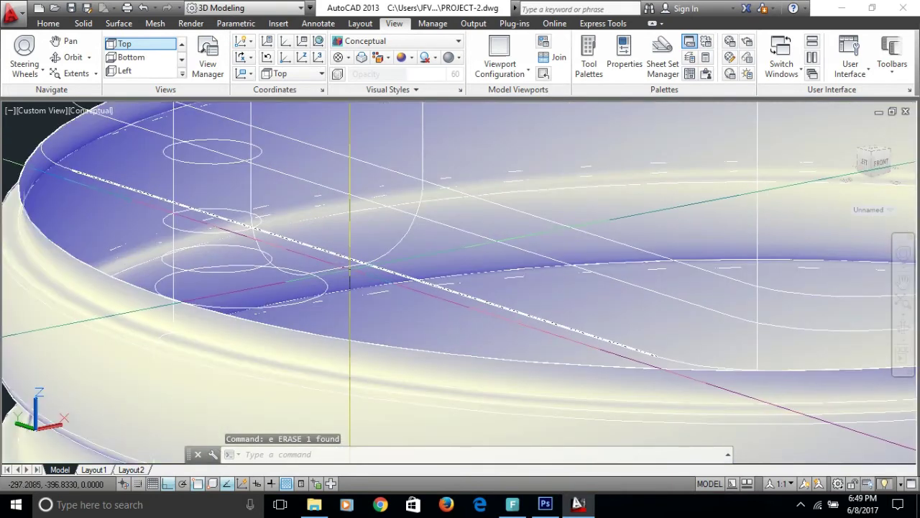
{"action": "key", "text": "ctrl+shift+c"}
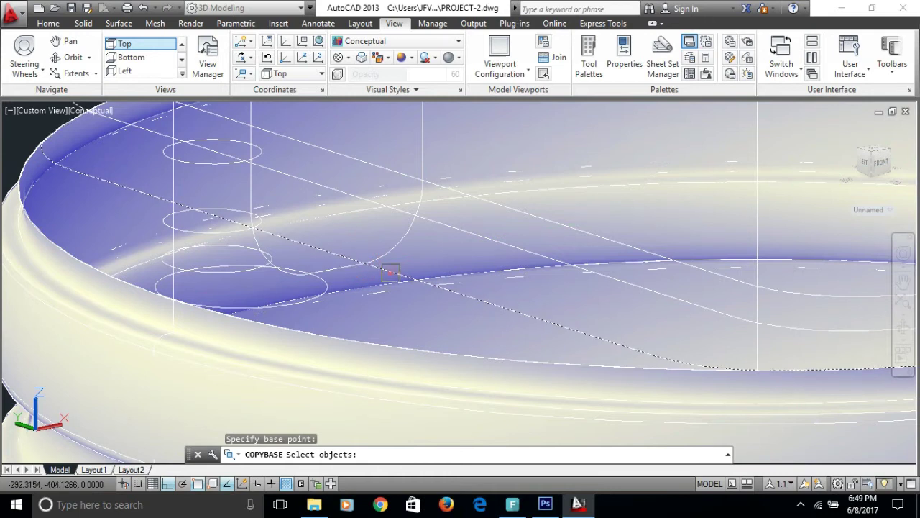
{"action": "key", "text": "Return"}
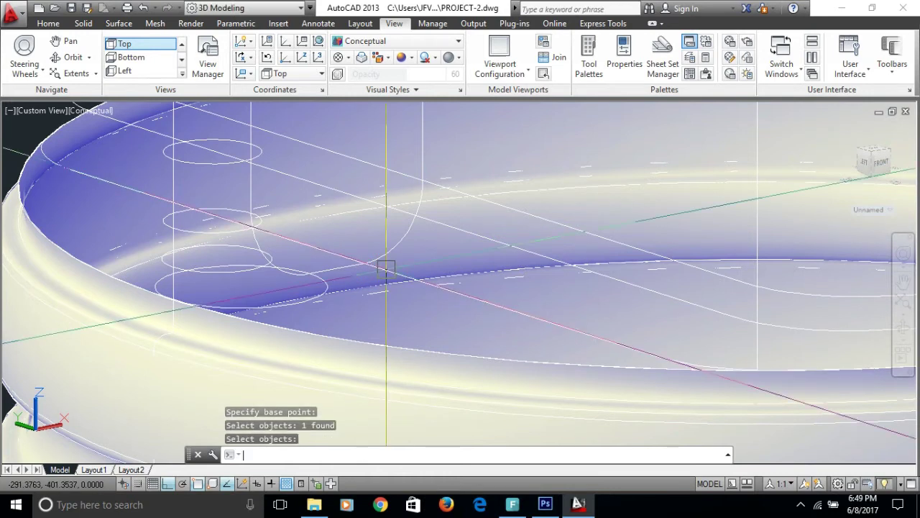
{"action": "scroll", "coordinate": [386, 266], "scroll_direction": "down", "scroll_amount": 5}
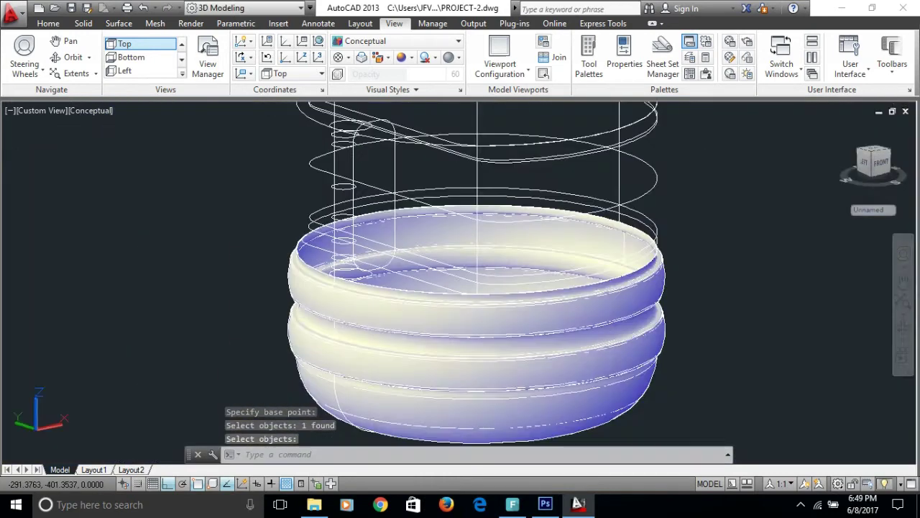
{"action": "middle_click", "coordinate": [391, 154]}
{"action": "middle_click", "coordinate": [390, 154]}
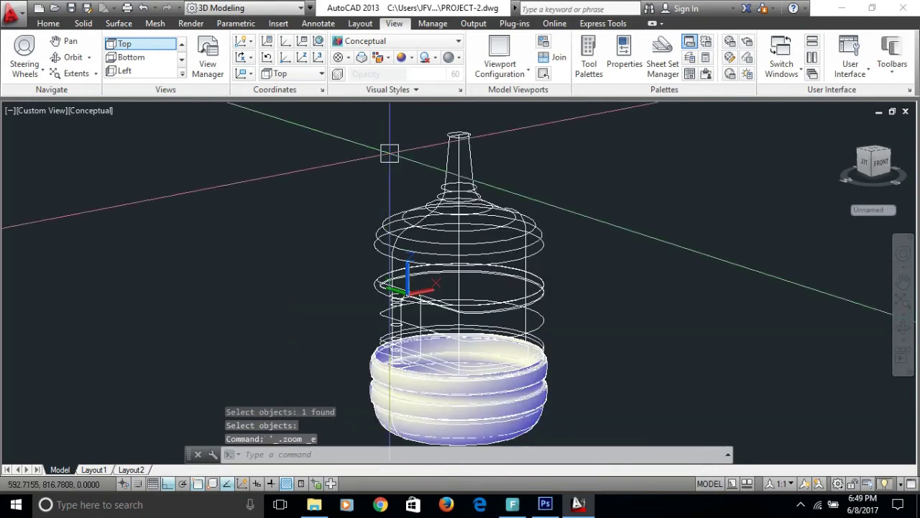
{"action": "scroll", "coordinate": [406, 284], "scroll_direction": "up", "scroll_amount": 4}
{"action": "scroll", "coordinate": [429, 350], "scroll_direction": "up", "scroll_amount": 2}
{"action": "middle_click_drag", "start_coordinate": [431, 359], "coordinate": [324, 294], "text": "shift"}
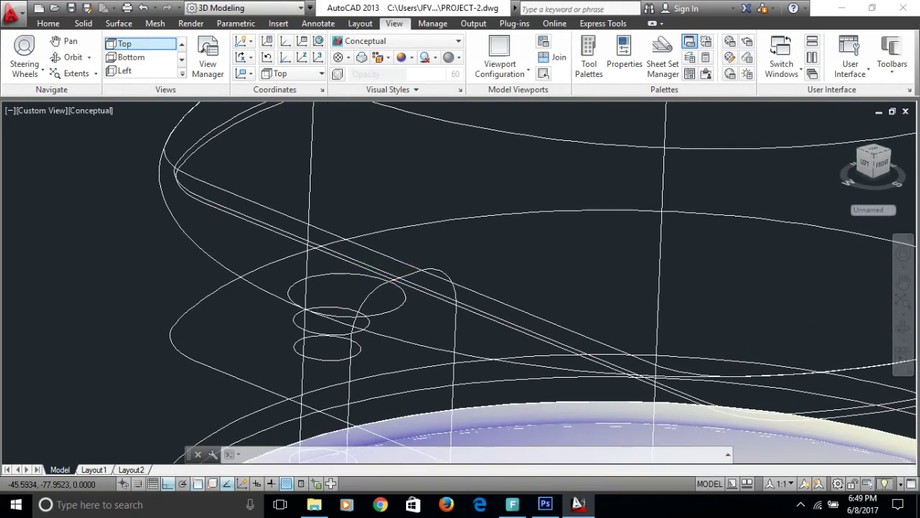
{"action": "scroll", "coordinate": [388, 371], "scroll_direction": "down", "scroll_amount": 2}
{"action": "mouse_move", "coordinate": [388, 372]}
{"action": "middle_mouse_down", "text": "shift"}
{"action": "mouse_move", "coordinate": [345, 367]}
{"action": "mouse_move", "coordinate": [371, 388]}
{"action": "mouse_move", "coordinate": [338, 392]}
{"action": "mouse_move", "coordinate": [318, 381]}
{"action": "mouse_move", "coordinate": [308, 346]}
{"action": "mouse_move", "coordinate": [318, 398]}
{"action": "mouse_move", "coordinate": [300, 395]}
{"action": "mouse_move", "coordinate": [314, 384]}
{"action": "middle_mouse_up", "text": "shift"}
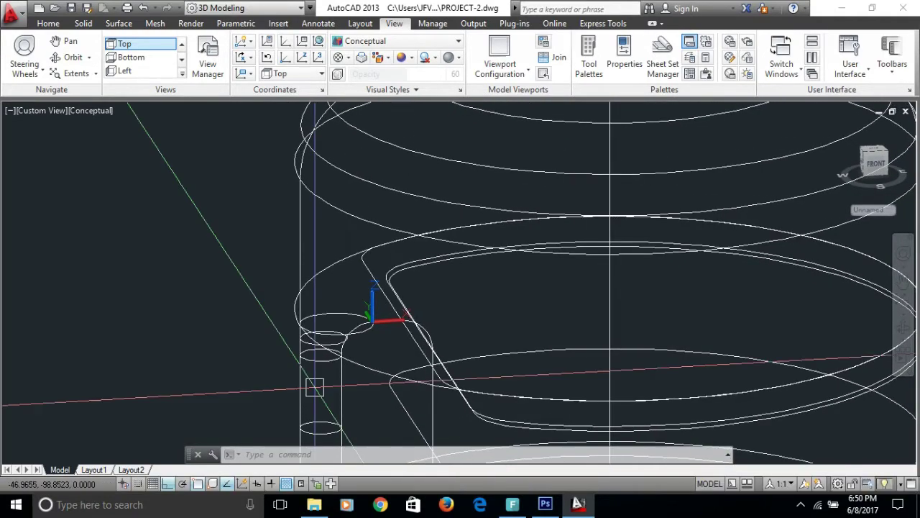
{"action": "scroll", "coordinate": [392, 352], "scroll_direction": "down", "scroll_amount": 4}
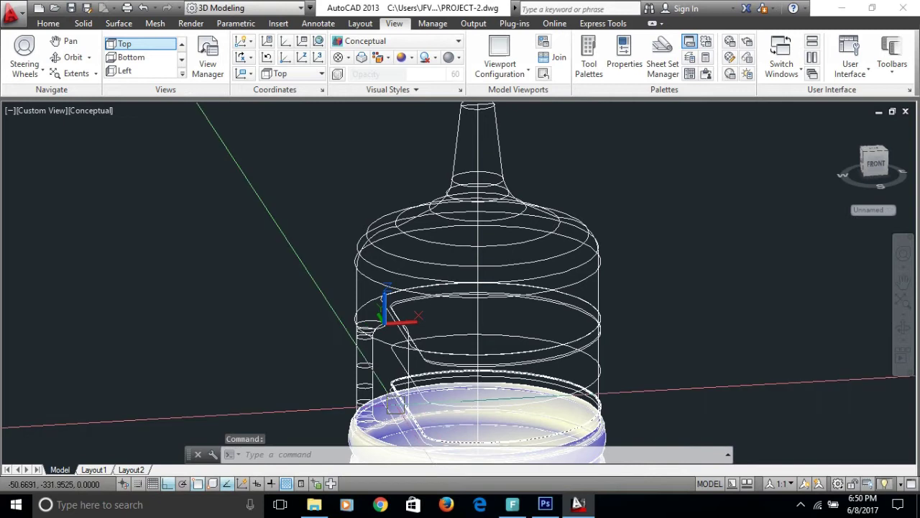
{"action": "middle_click_drag", "start_coordinate": [394, 404], "coordinate": [385, 386]}
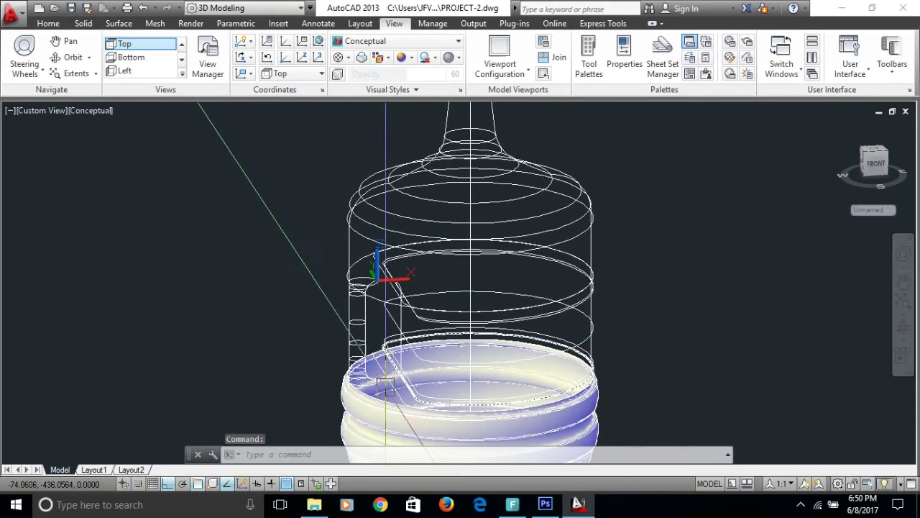
{"action": "scroll", "coordinate": [385, 386], "scroll_direction": "up", "scroll_amount": 3}
{"action": "scroll", "coordinate": [389, 410], "scroll_direction": "up", "scroll_amount": 2}
{"action": "mouse_move", "coordinate": [384, 371]}
{"action": "middle_mouse_down", "text": "shift"}
{"action": "mouse_move", "coordinate": [314, 203]}
{"action": "mouse_move", "coordinate": [325, 221]}
{"action": "middle_mouse_up", "text": "shift"}
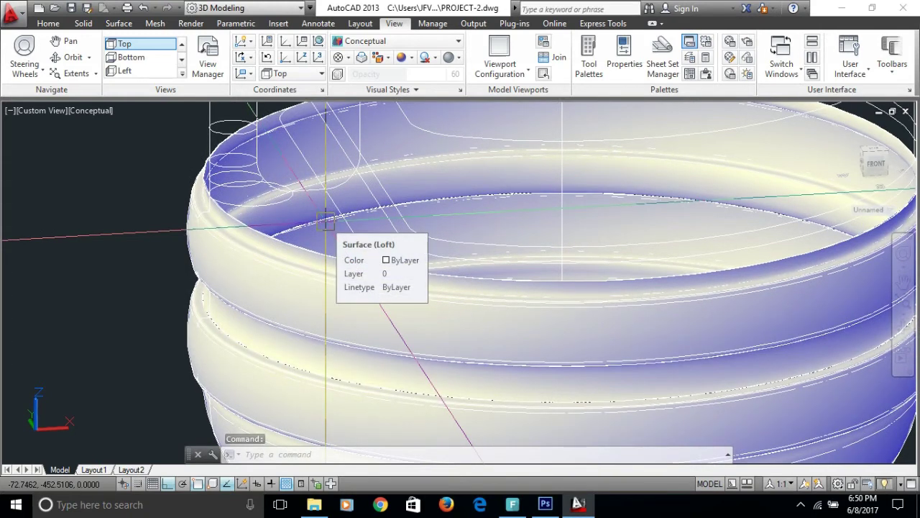
{"action": "scroll", "coordinate": [436, 236], "scroll_direction": "down", "scroll_amount": 2}
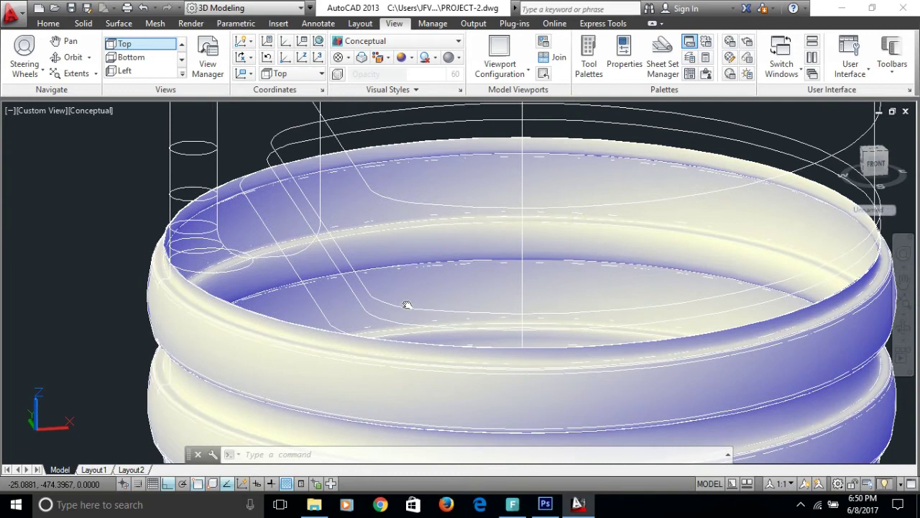
{"action": "scroll", "coordinate": [436, 236], "scroll_direction": "down", "scroll_amount": 2}
{"action": "scroll", "coordinate": [436, 236], "scroll_direction": "down", "scroll_amount": 2}
{"action": "scroll", "coordinate": [366, 203], "scroll_direction": "up", "scroll_amount": 2}
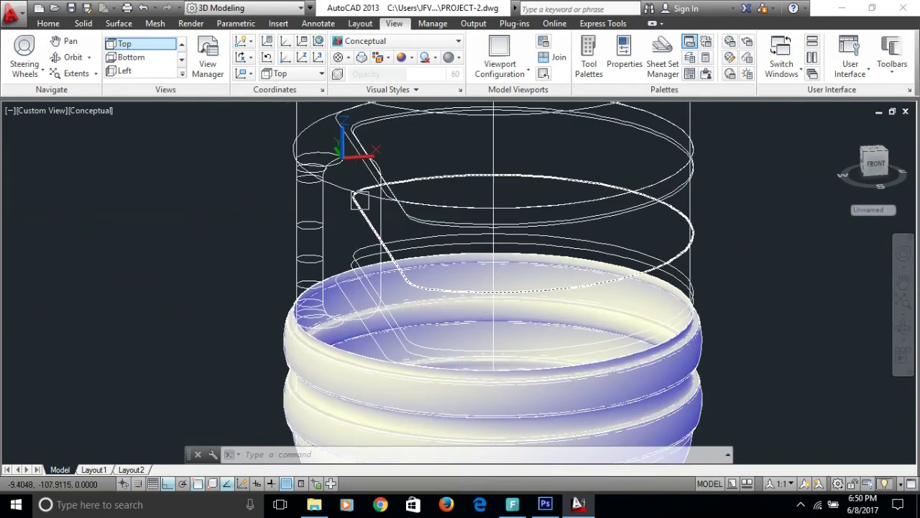
Start a loft from the Surface tools and pick the lowest five handle circles.
{"action": "left_click", "coordinate": [119, 24]}
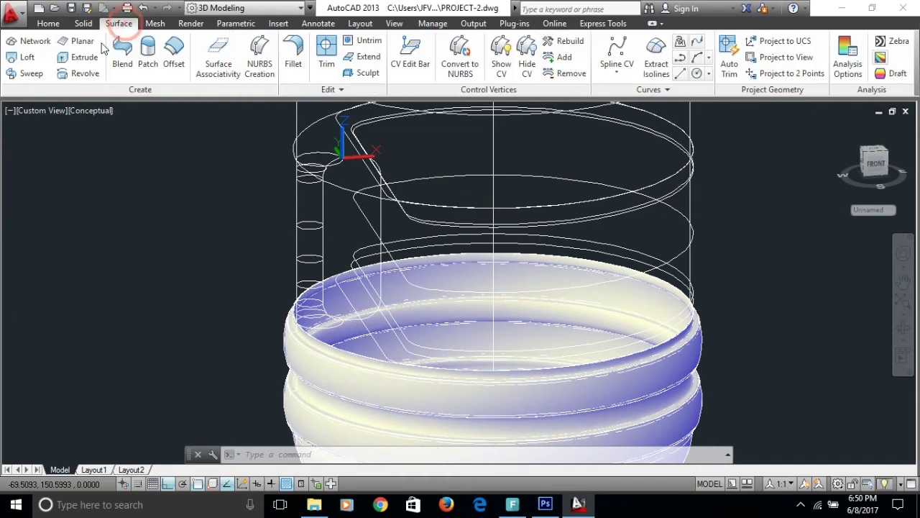
{"action": "left_click", "coordinate": [29, 63]}
{"action": "scroll", "coordinate": [315, 329], "scroll_direction": "up", "scroll_amount": 2}
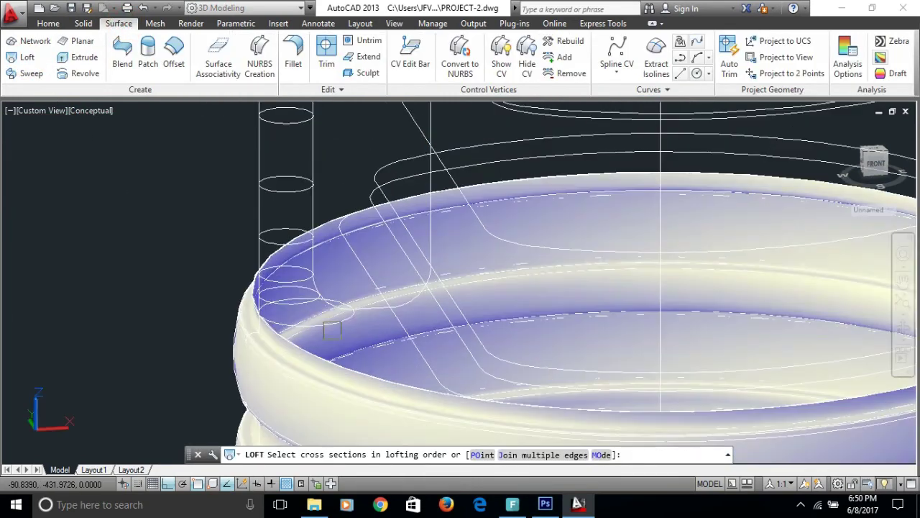
{"action": "left_click", "coordinate": [315, 318]}
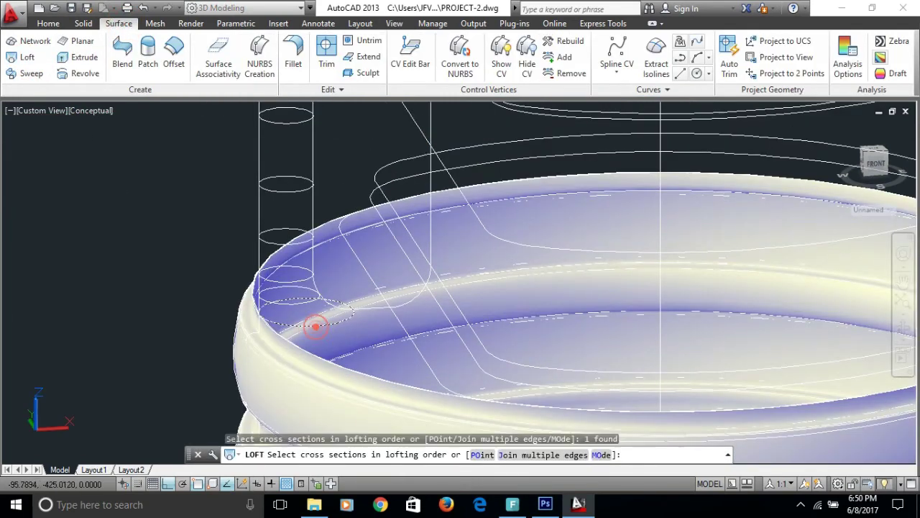
{"action": "scroll", "coordinate": [309, 320], "scroll_direction": "up", "scroll_amount": 2}
{"action": "left_click", "coordinate": [286, 308]}
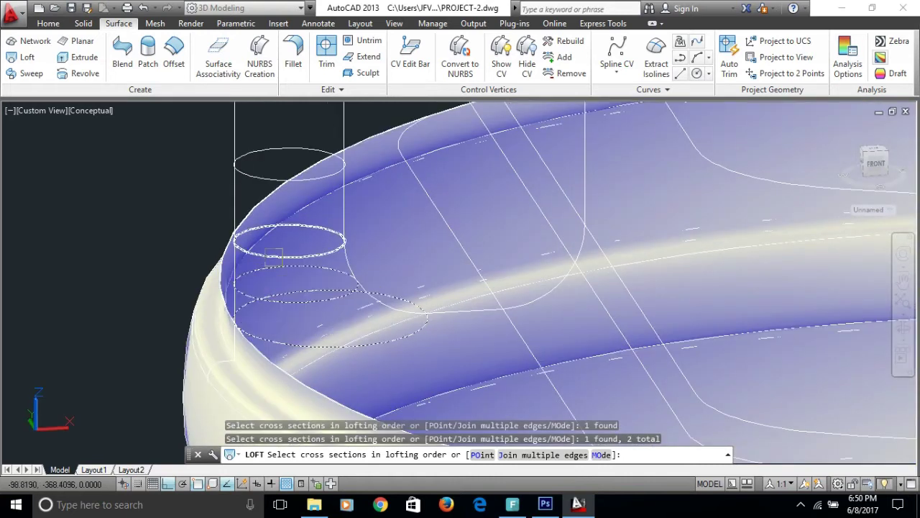
{"action": "left_click", "coordinate": [267, 256]}
{"action": "left_click", "coordinate": [257, 177]}
{"action": "scroll", "coordinate": [266, 169], "scroll_direction": "down", "scroll_amount": 2}
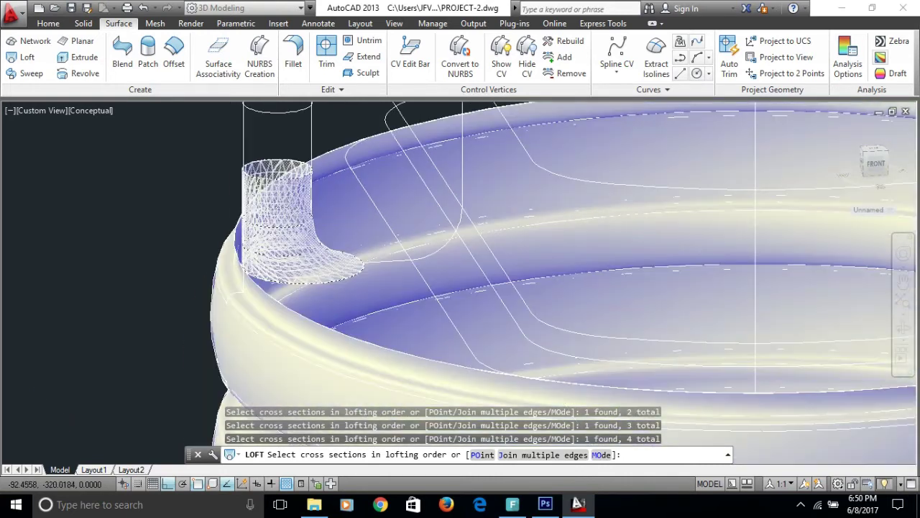
{"action": "scroll", "coordinate": [277, 155], "scroll_direction": "down", "scroll_amount": 1}
{"action": "left_click", "coordinate": [270, 132]}
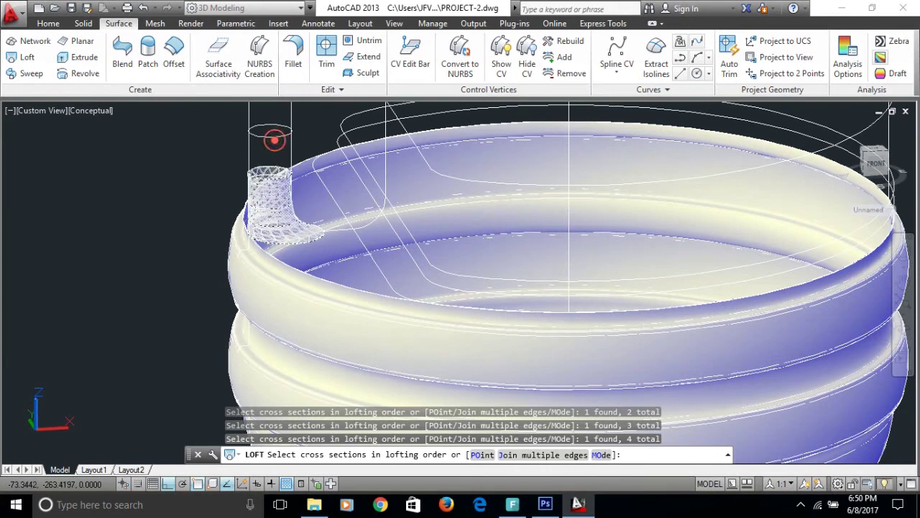
Pick the remaining four handle sections and create the loft from cross sections only.
{"action": "middle_click_drag", "start_coordinate": [270, 131], "coordinate": [269, 309]}
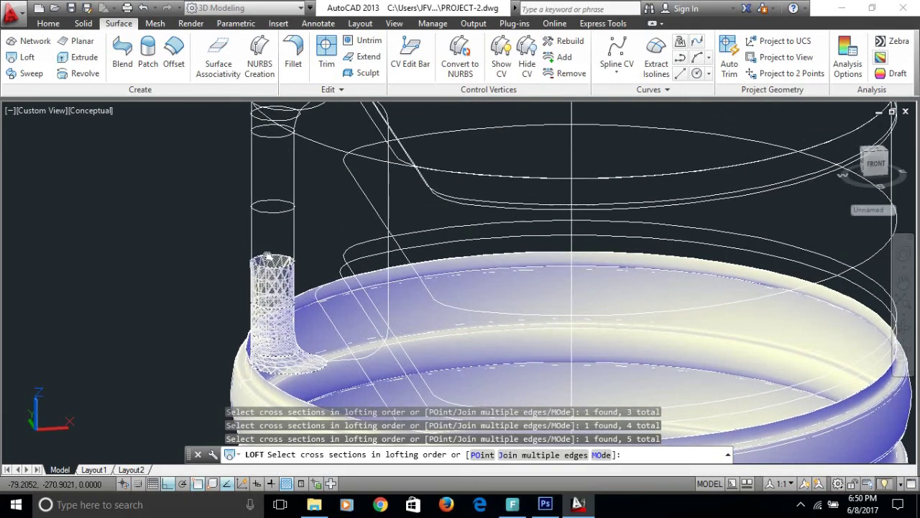
{"action": "scroll", "coordinate": [260, 156], "scroll_direction": "up", "scroll_amount": 2}
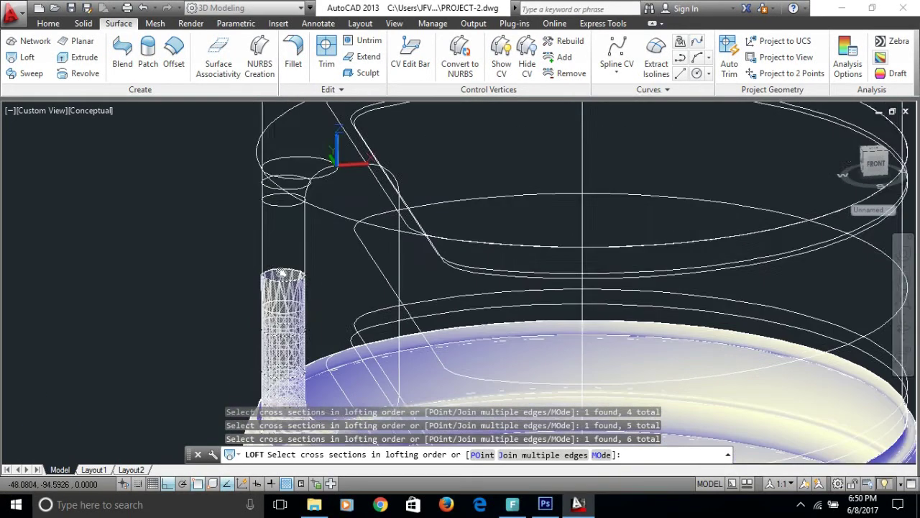
{"action": "scroll", "coordinate": [270, 187], "scroll_direction": "up", "scroll_amount": 2}
{"action": "scroll", "coordinate": [282, 230], "scroll_direction": "up", "scroll_amount": 1}
{"action": "left_click", "coordinate": [289, 240]}
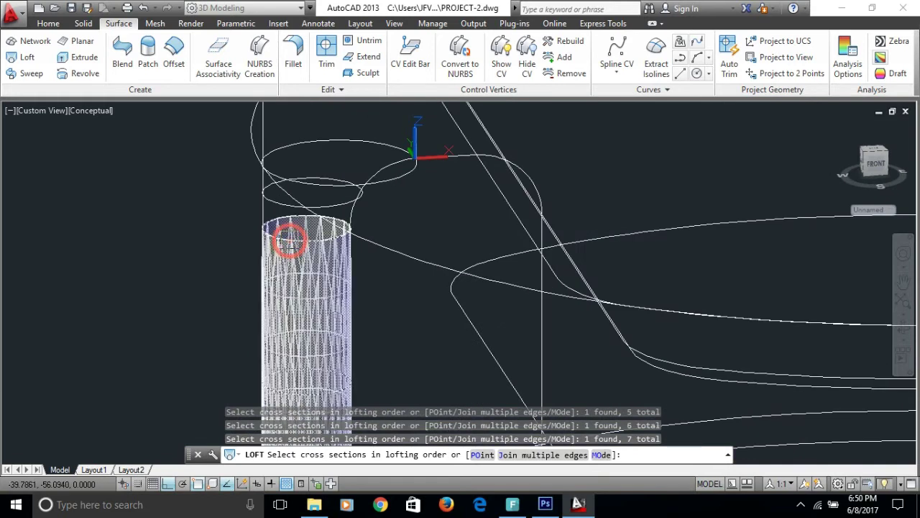
{"action": "scroll", "coordinate": [284, 209], "scroll_direction": "up", "scroll_amount": 2}
{"action": "left_click", "coordinate": [285, 205]}
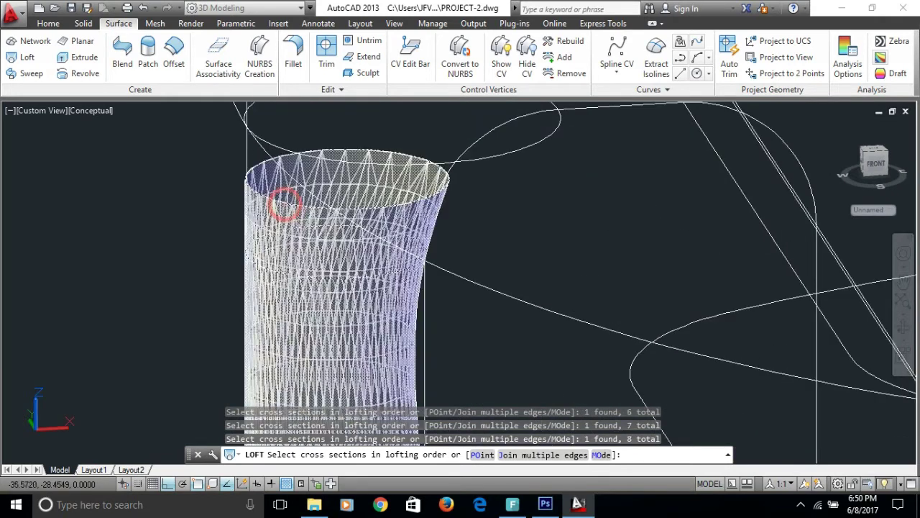
{"action": "left_click", "coordinate": [485, 158]}
{"action": "scroll", "coordinate": [547, 144], "scroll_direction": "down", "scroll_amount": 2}
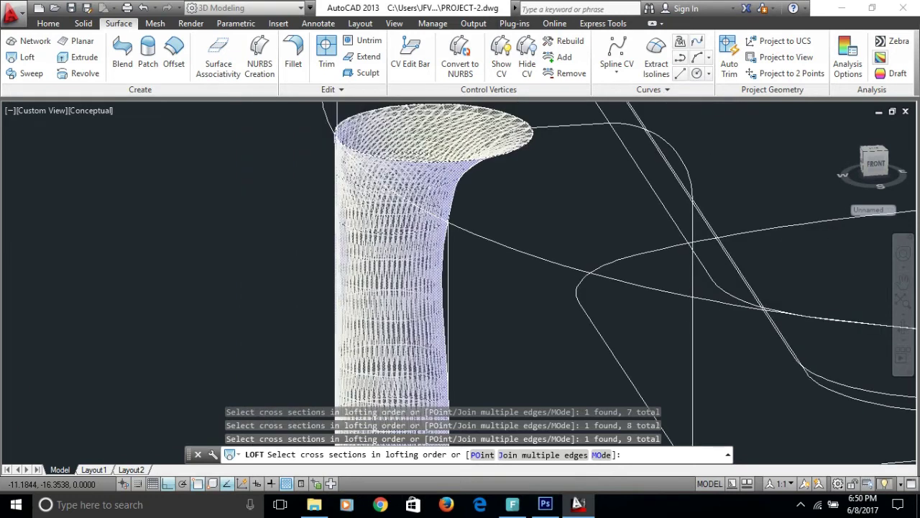
{"action": "scroll", "coordinate": [469, 208], "scroll_direction": "down", "scroll_amount": 2}
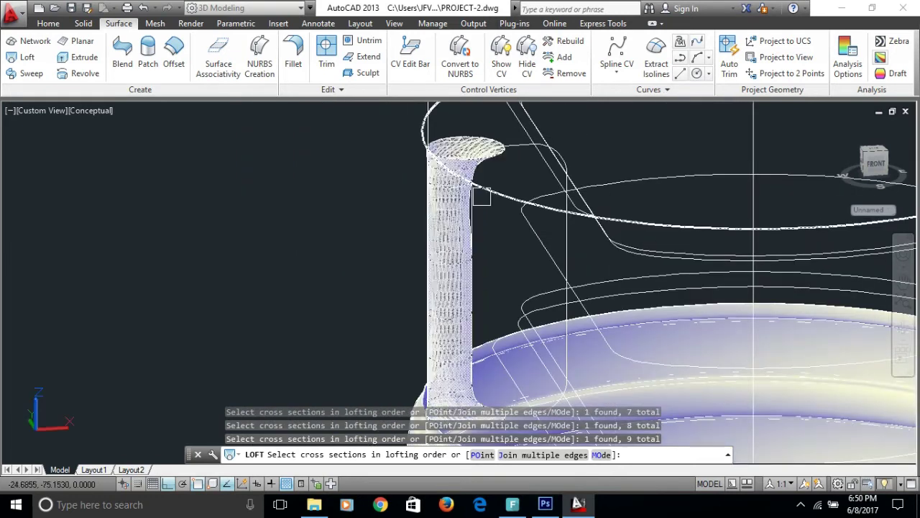
{"action": "key", "text": "Return"}
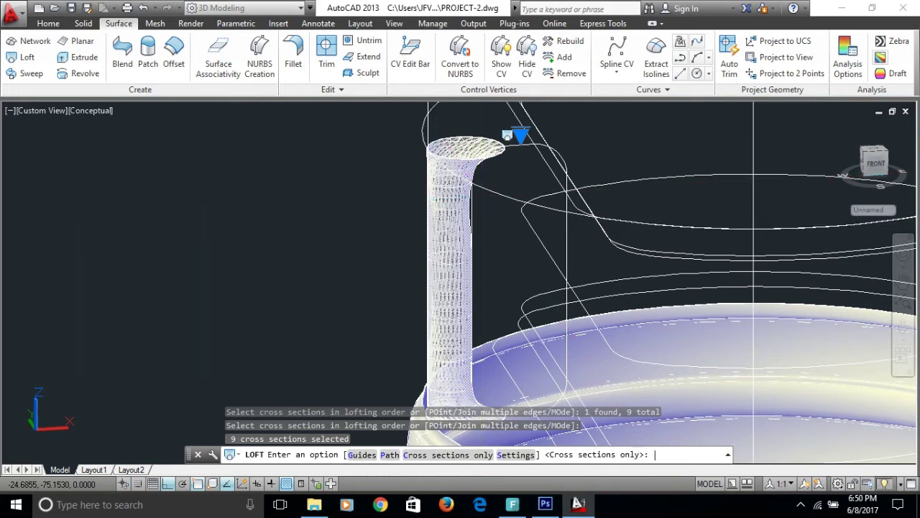
{"action": "key", "text": "Return"}
Switch the handle loft surface from smooth to Ruled.
{"action": "left_click", "coordinate": [454, 183]}
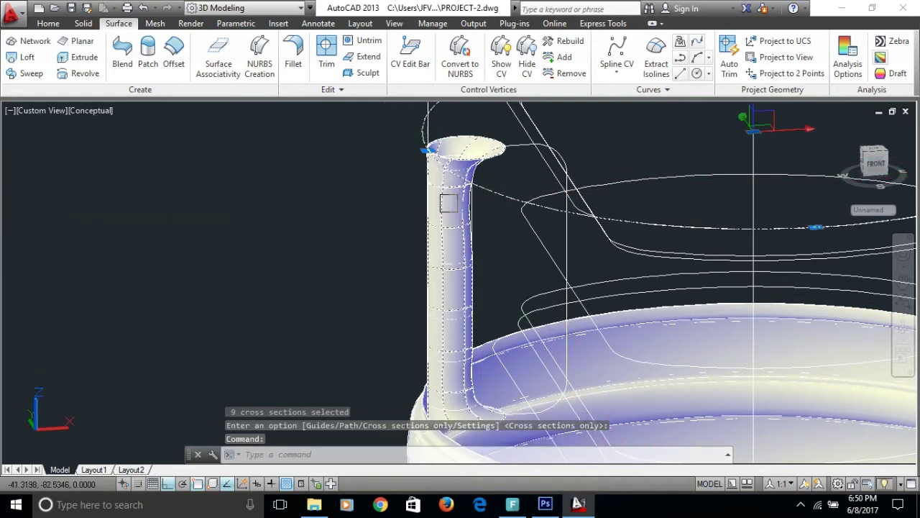
{"action": "key", "text": "Escape"}
{"action": "left_click", "coordinate": [446, 208]}
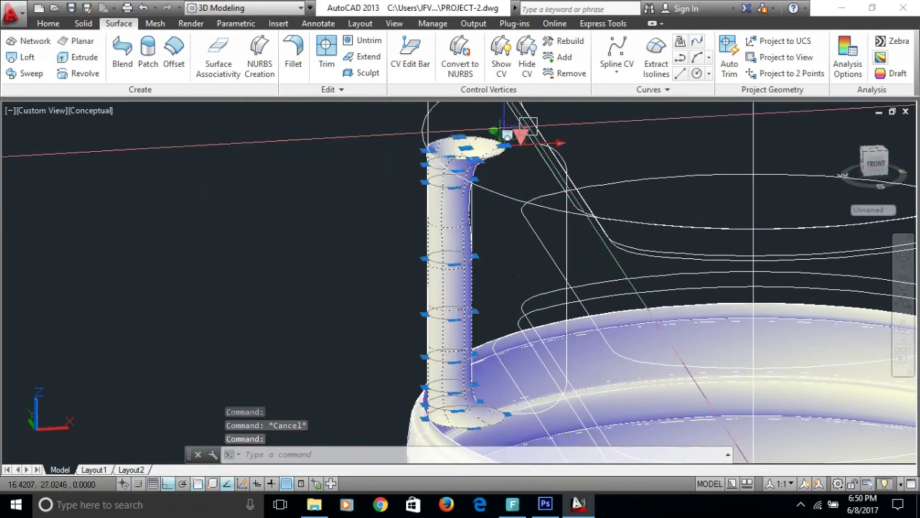
{"action": "left_click", "coordinate": [519, 136]}
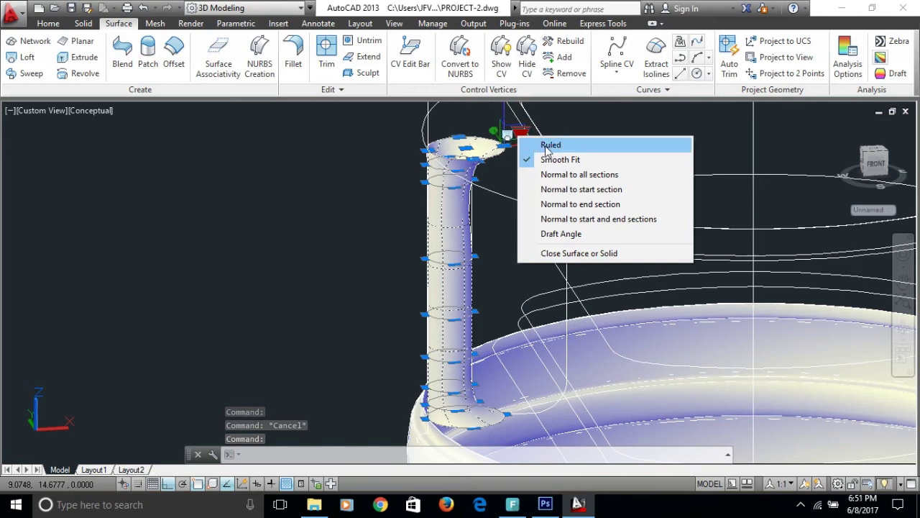
{"action": "left_click", "coordinate": [548, 147]}
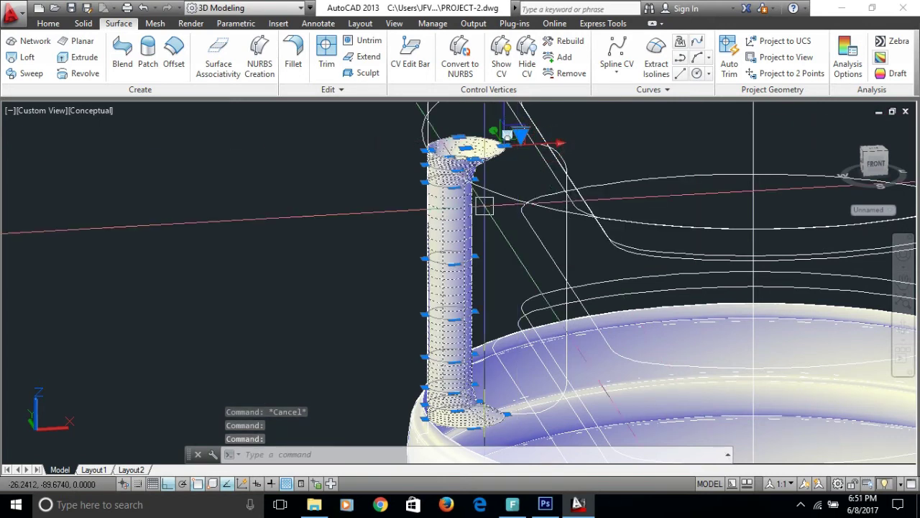
{"action": "key", "text": "Return"}
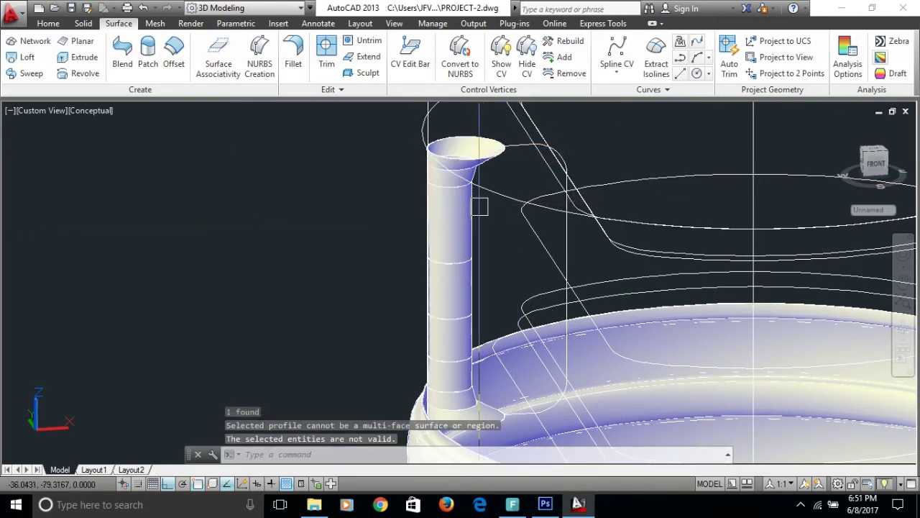
{"action": "scroll", "coordinate": [484, 207], "scroll_direction": "down", "scroll_amount": 3}
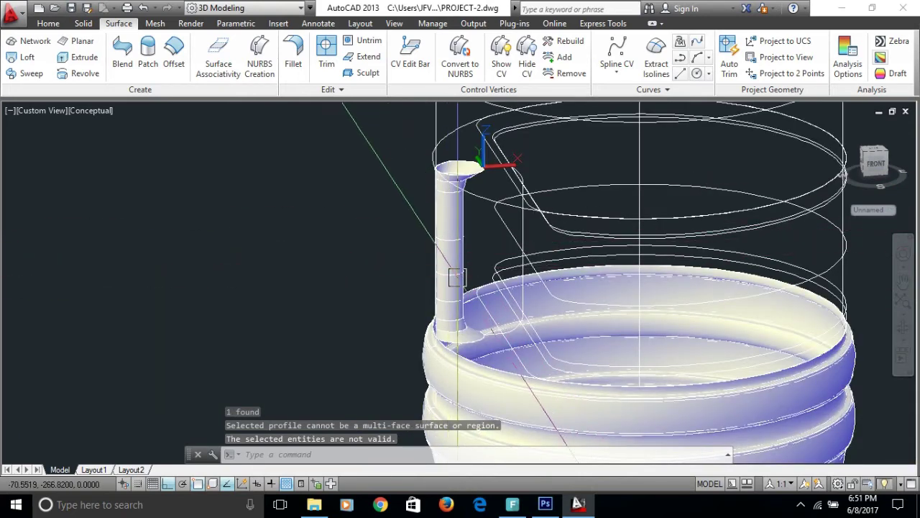
Orbit to view the whole bottle upright, then zoom in toward the ribbed base.
{"action": "middle_click_drag", "start_coordinate": [457, 277], "coordinate": [450, 287], "text": "shift"}
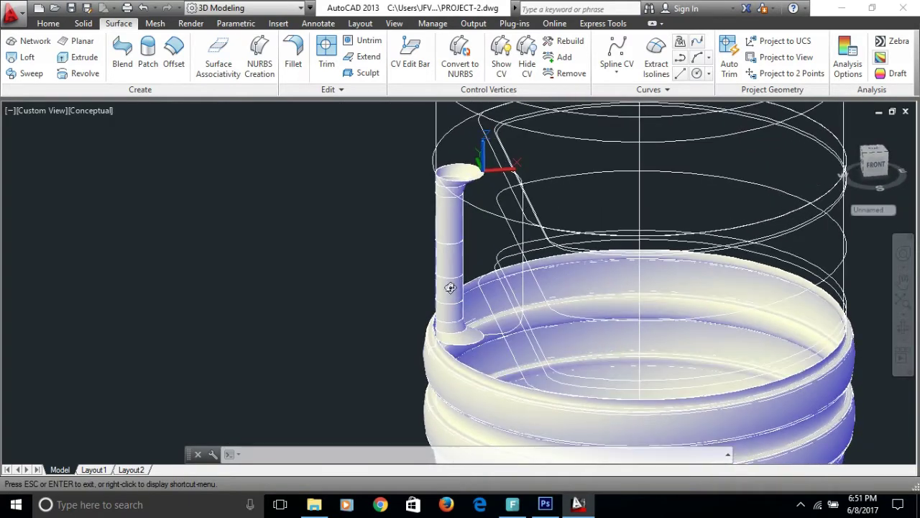
{"action": "middle_click_drag", "start_coordinate": [450, 288], "coordinate": [446, 310], "text": "shift"}
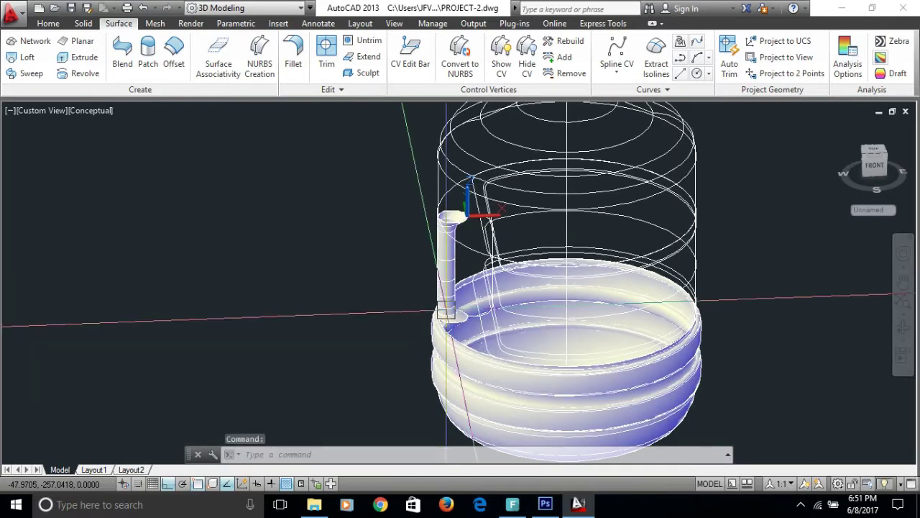
{"action": "middle_click_drag", "start_coordinate": [445, 314], "coordinate": [456, 320], "text": "shift"}
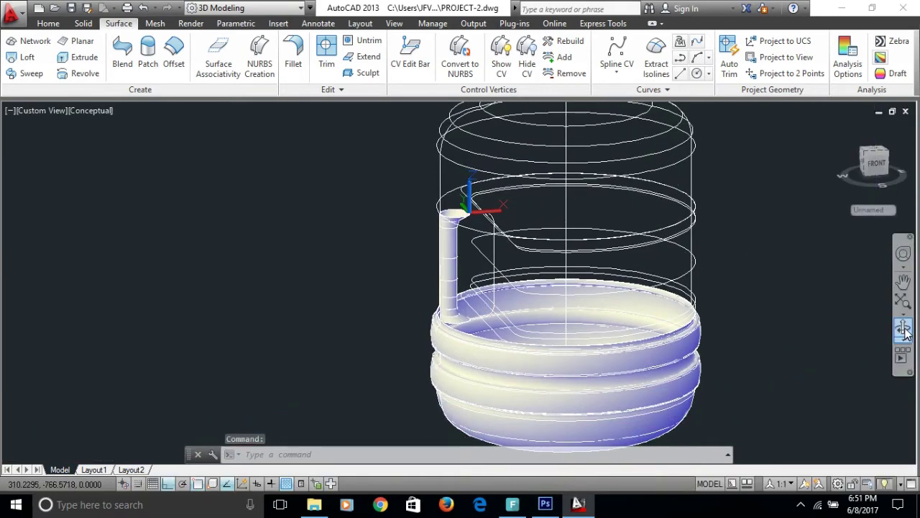
{"action": "mouse_move", "coordinate": [717, 310]}
{"action": "left_mouse_down"}
{"action": "mouse_move", "coordinate": [641, 255]}
{"action": "mouse_move", "coordinate": [652, 310]}
{"action": "mouse_move", "coordinate": [645, 326]}
{"action": "mouse_move", "coordinate": [602, 323]}
{"action": "mouse_move", "coordinate": [534, 350]}
{"action": "mouse_move", "coordinate": [510, 338]}
{"action": "left_mouse_up"}
{"action": "key", "text": "Escape"}
{"action": "scroll", "coordinate": [501, 335], "scroll_direction": "up", "scroll_amount": 2}
{"action": "scroll", "coordinate": [492, 327], "scroll_direction": "up", "scroll_amount": 2}
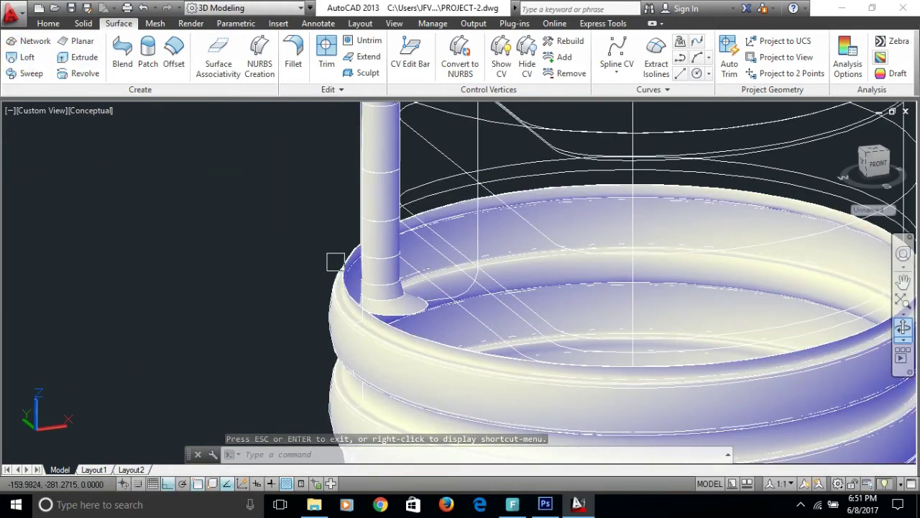
Pick the base rim and the next three body sections, orbiting to a near-front view.
{"action": "left_click", "coordinate": [483, 325]}
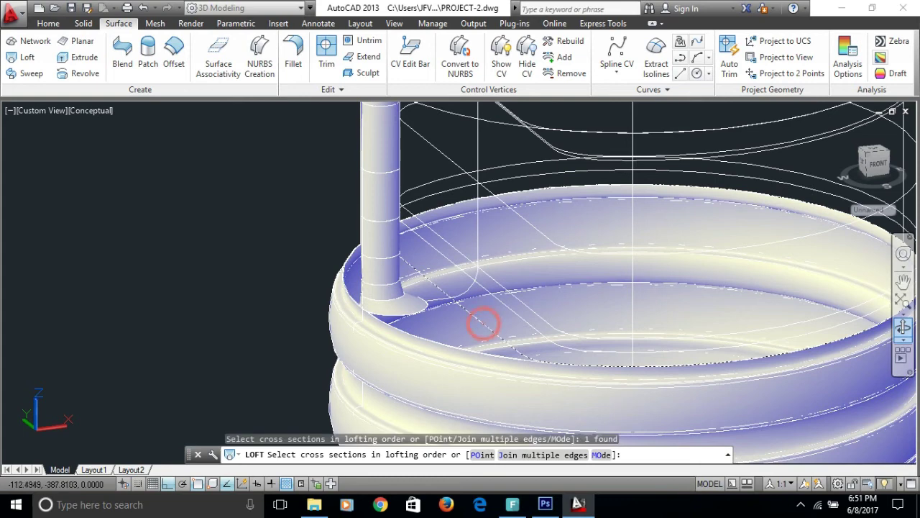
{"action": "left_click", "coordinate": [483, 196]}
{"action": "left_click", "coordinate": [503, 280]}
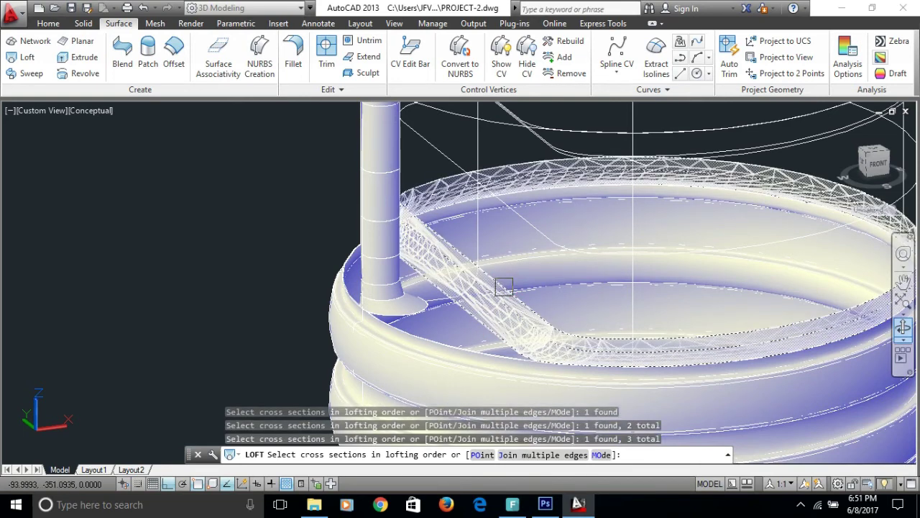
{"action": "left_click", "coordinate": [525, 222]}
{"action": "middle_click_drag", "start_coordinate": [526, 223], "coordinate": [525, 291]}
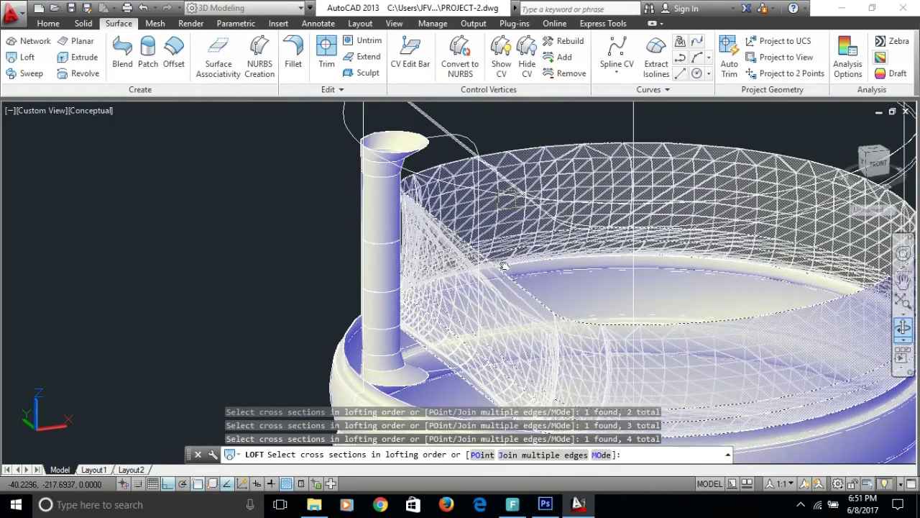
{"action": "middle_click_drag", "start_coordinate": [467, 268], "coordinate": [455, 237], "text": "shift"}
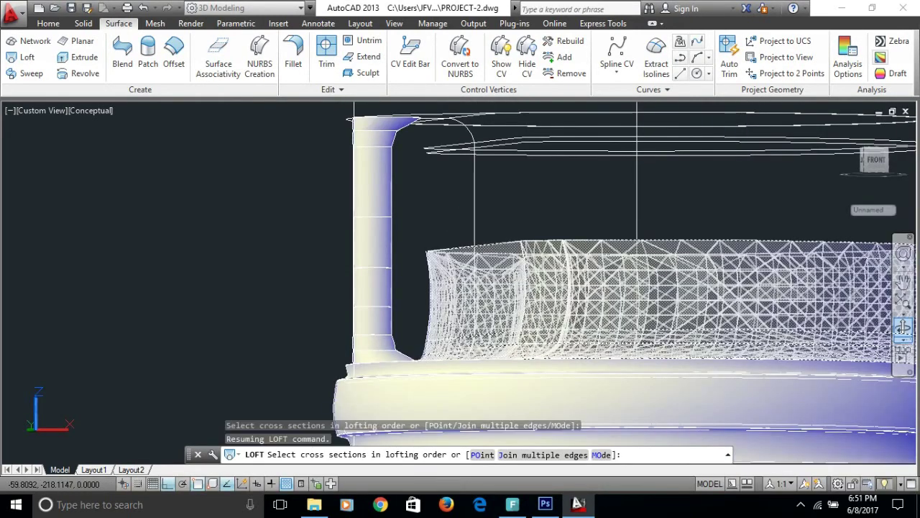
{"action": "mouse_move", "coordinate": [474, 208]}
{"action": "middle_mouse_down", "text": "shift"}
{"action": "mouse_move", "coordinate": [448, 254]}
{"action": "mouse_move", "coordinate": [413, 255]}
{"action": "middle_mouse_up", "text": "shift"}
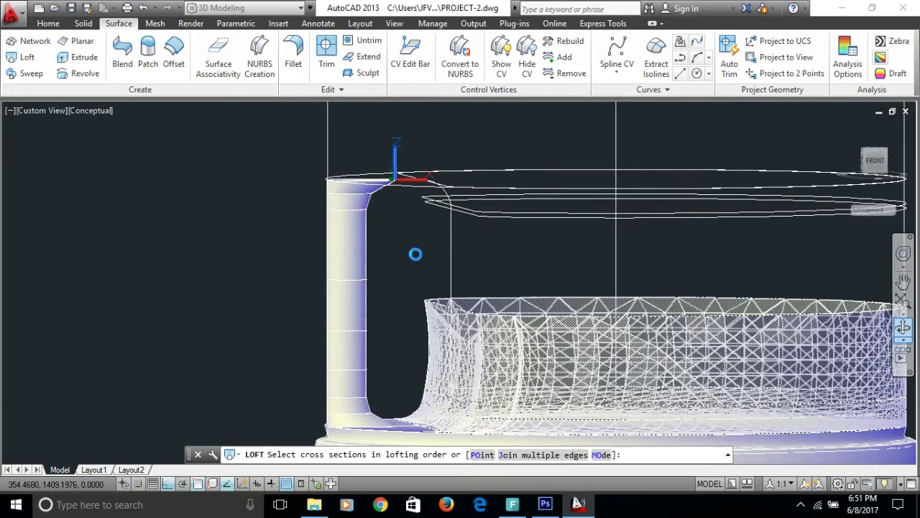
{"action": "right_click", "coordinate": [417, 251], "text": "shift"}
{"action": "left_click", "coordinate": [401, 237]}
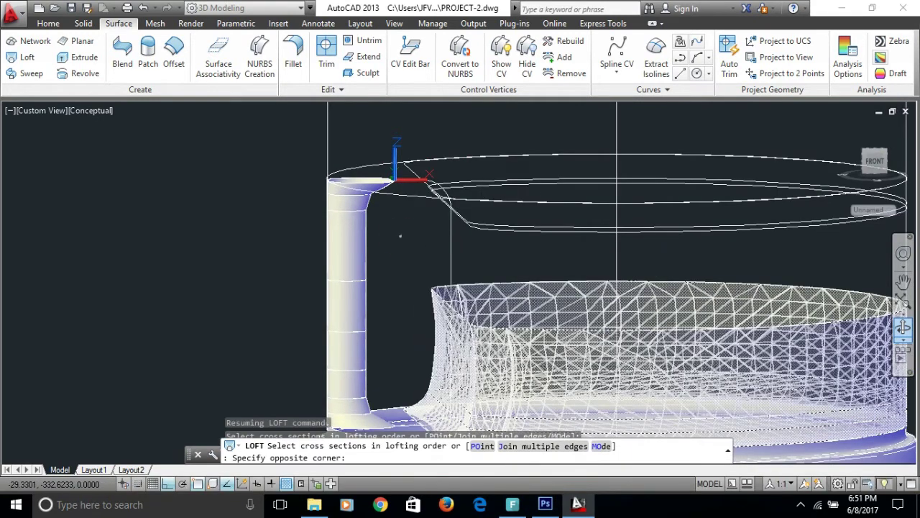
{"action": "left_click", "coordinate": [404, 237]}
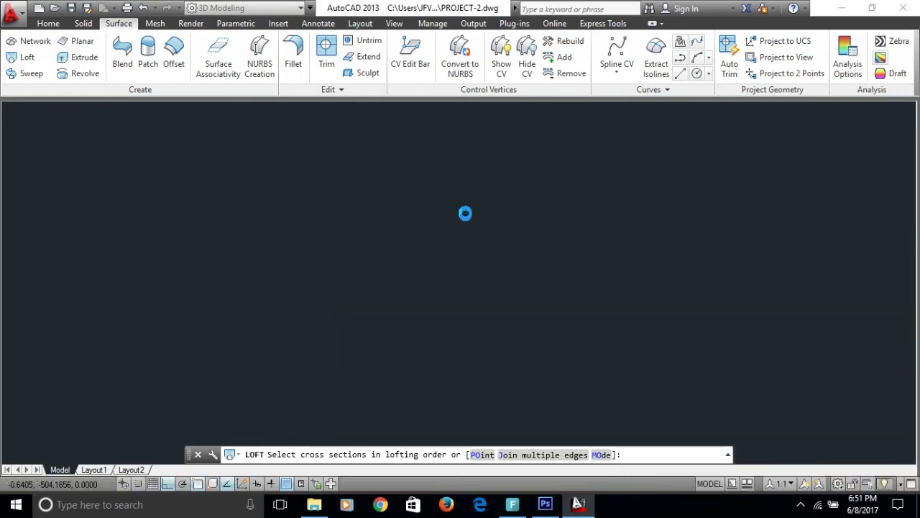
Pick the last three body sections and create the loft from cross sections only.
{"action": "left_click", "coordinate": [472, 198]}
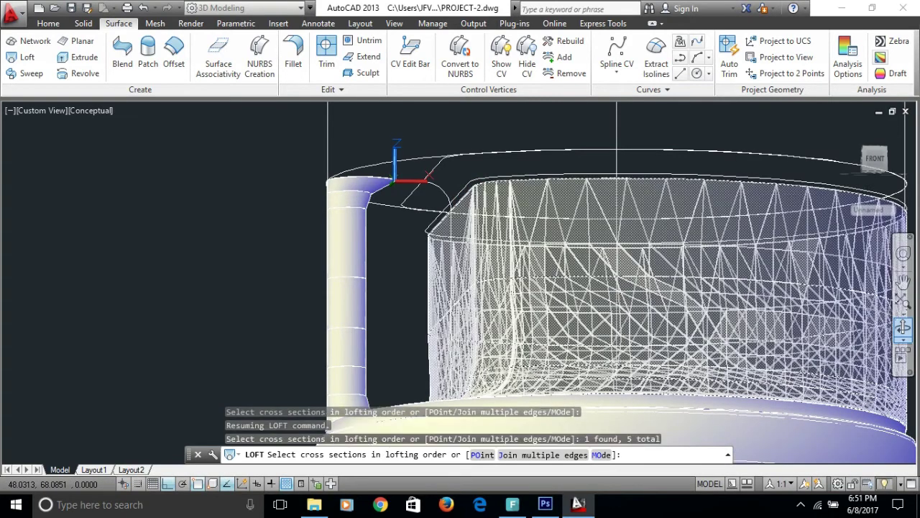
{"action": "scroll", "coordinate": [474, 199], "scroll_direction": "up", "scroll_amount": 2}
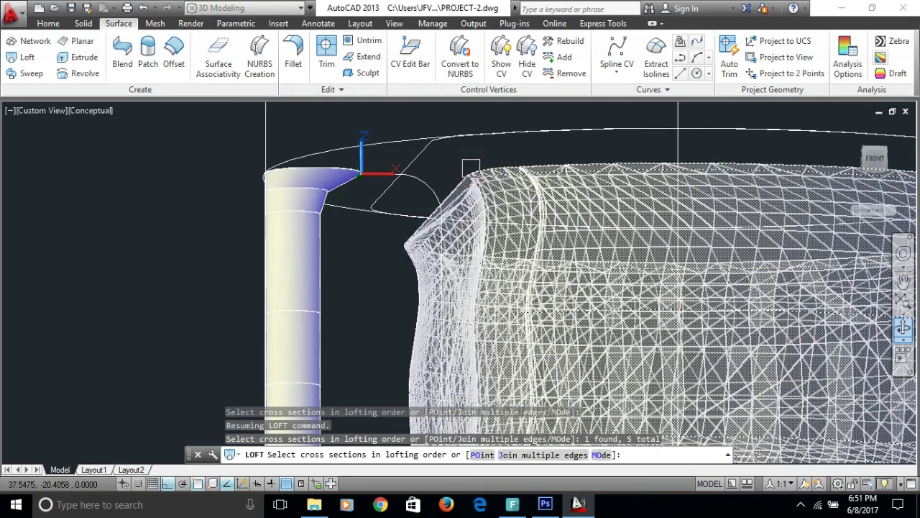
{"action": "left_click", "coordinate": [418, 161]}
{"action": "left_click", "coordinate": [419, 161]}
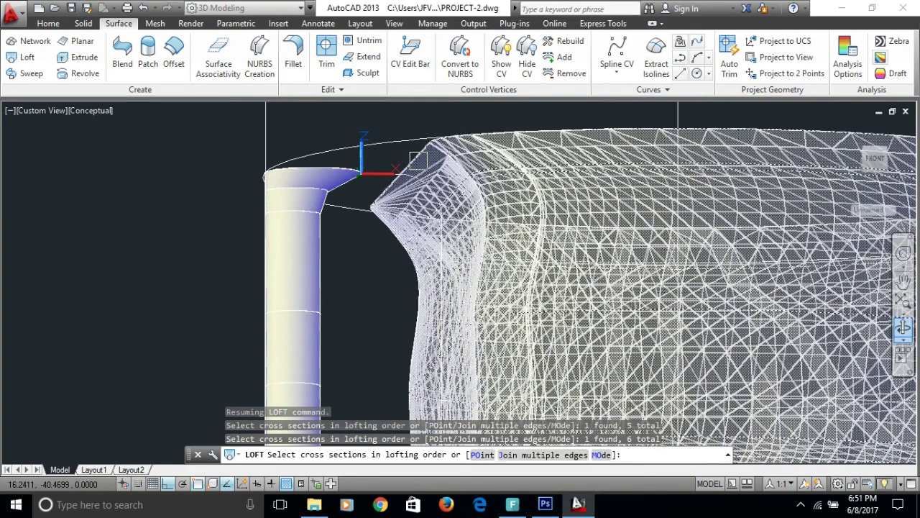
{"action": "key", "text": "Return"}
{"action": "key", "text": "Return"}
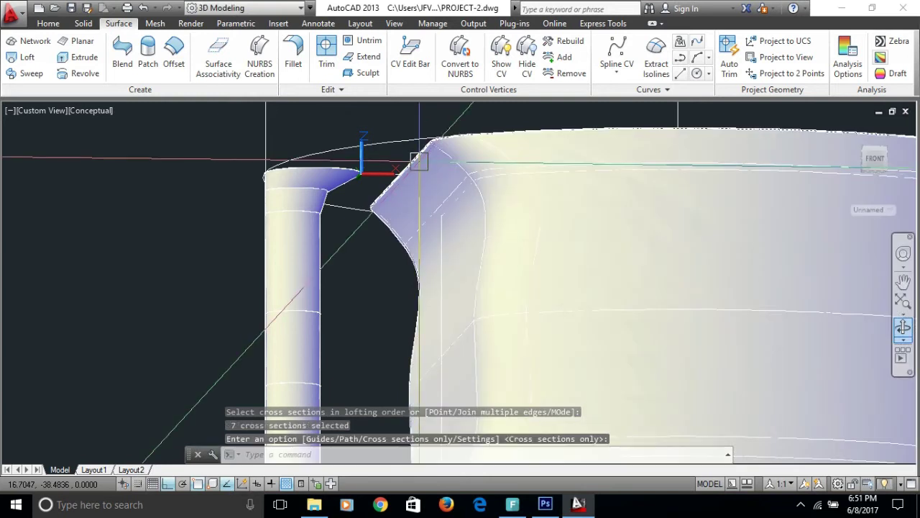
{"action": "key", "text": "Return"}
{"action": "left_click", "coordinate": [419, 161]}
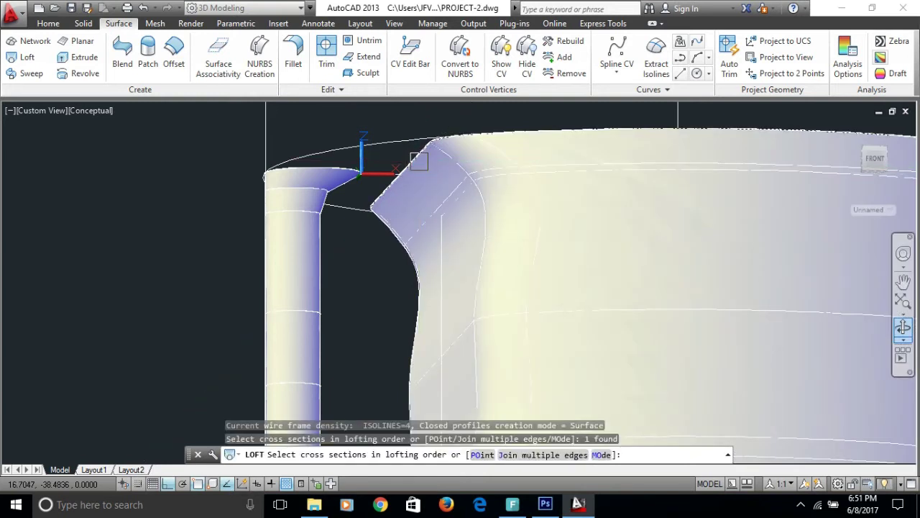
{"action": "key", "text": "Escape"}
{"action": "scroll", "coordinate": [432, 187], "scroll_direction": "down", "scroll_amount": 2}
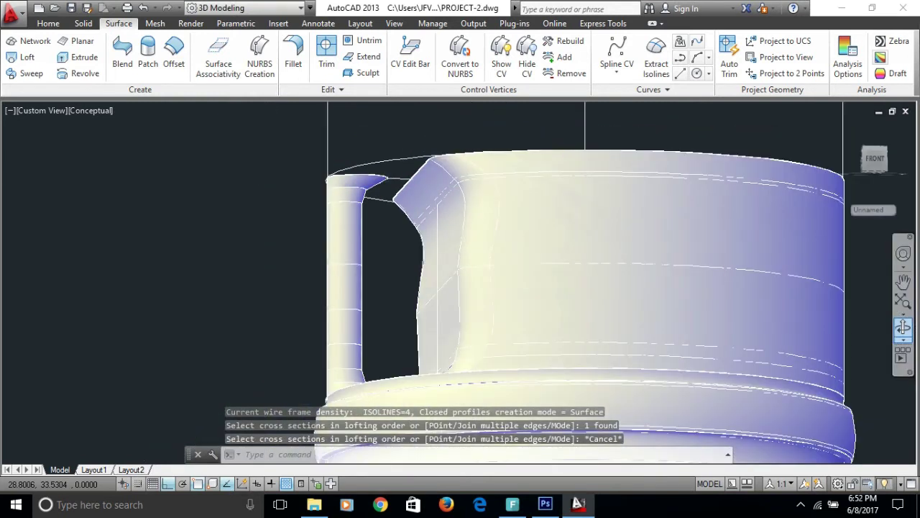
{"action": "scroll", "coordinate": [431, 186], "scroll_direction": "down", "scroll_amount": 2}
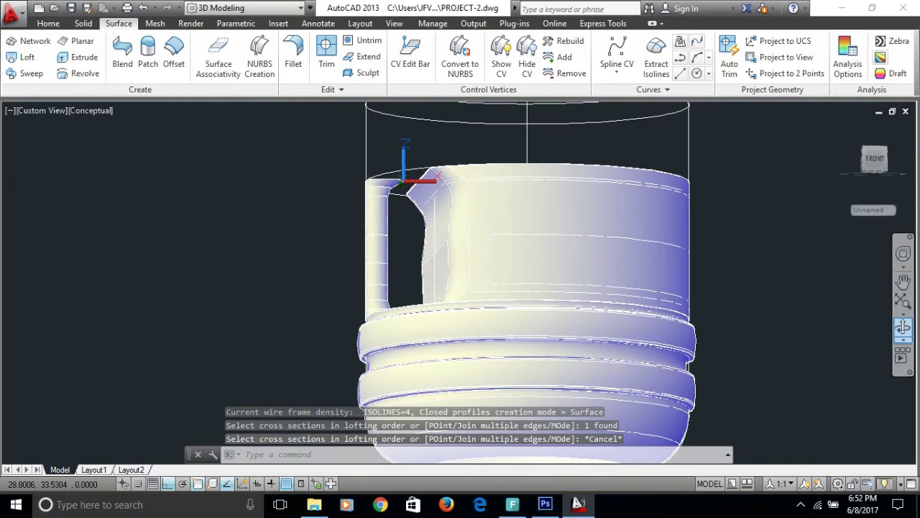
Change the bottle body loft's surface shape to Ruled.
{"action": "left_click", "coordinate": [472, 199]}
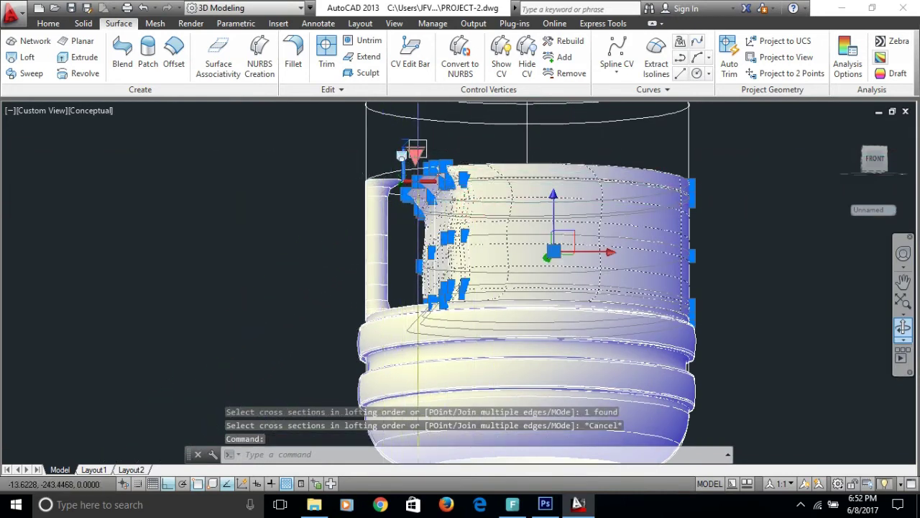
{"action": "left_click", "coordinate": [416, 155]}
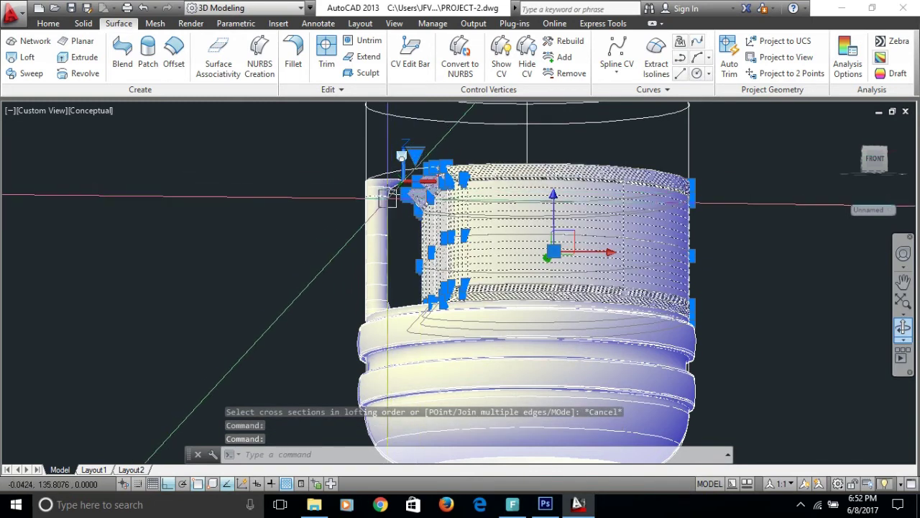
{"action": "key", "text": "Escape"}
{"action": "key", "text": "Escape"}
{"action": "key", "text": "Escape"}
Orbit down into the body, zoom in and start a new LOFT.
{"action": "mouse_move", "coordinate": [388, 273]}
{"action": "middle_mouse_down", "text": "shift"}
{"action": "mouse_move", "coordinate": [407, 307]}
{"action": "mouse_move", "coordinate": [380, 228]}
{"action": "mouse_move", "coordinate": [391, 257]}
{"action": "mouse_move", "coordinate": [371, 244]}
{"action": "mouse_move", "coordinate": [354, 283]}
{"action": "middle_mouse_up", "text": "shift"}
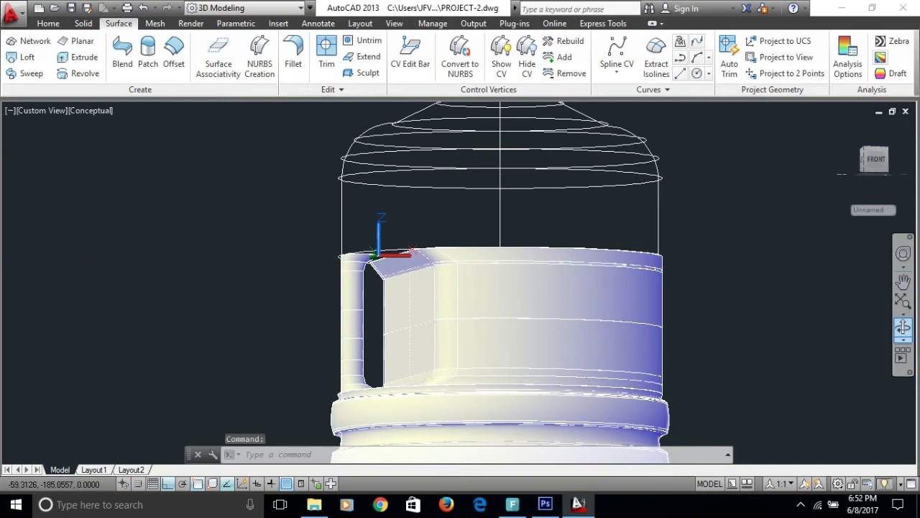
{"action": "scroll", "coordinate": [367, 226], "scroll_direction": "up", "scroll_amount": 1}
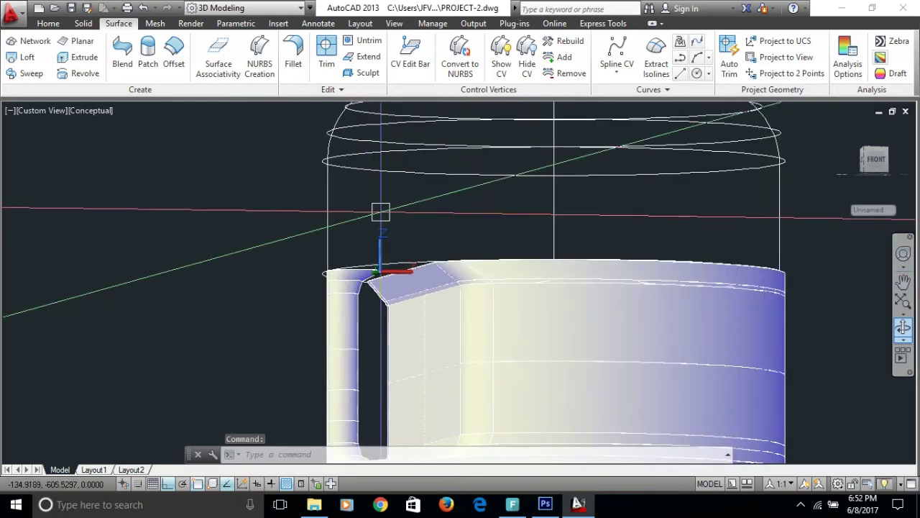
{"action": "left_click", "coordinate": [29, 59]}
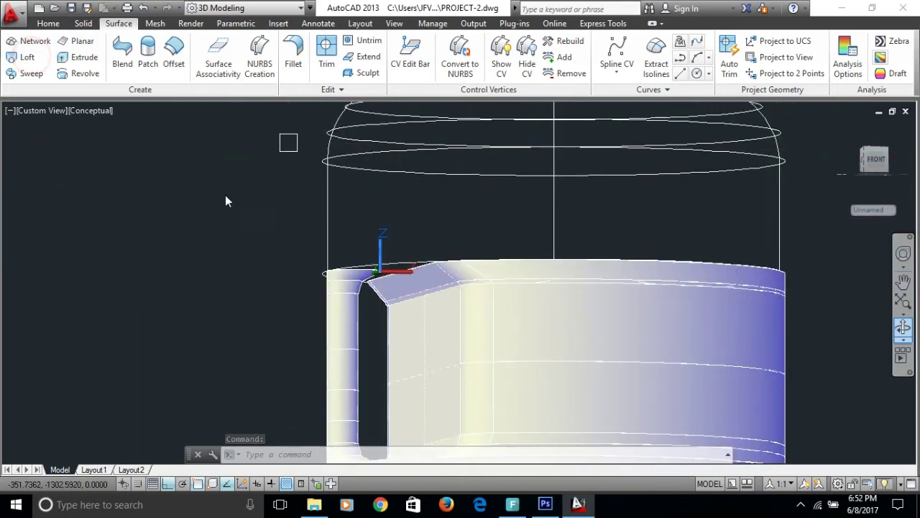
{"action": "scroll", "coordinate": [385, 243], "scroll_direction": "up", "scroll_amount": 1}
Pick loft cross sections from the body's top edge up through the dome rings to the neck ellipse.
{"action": "left_click", "coordinate": [411, 262]}
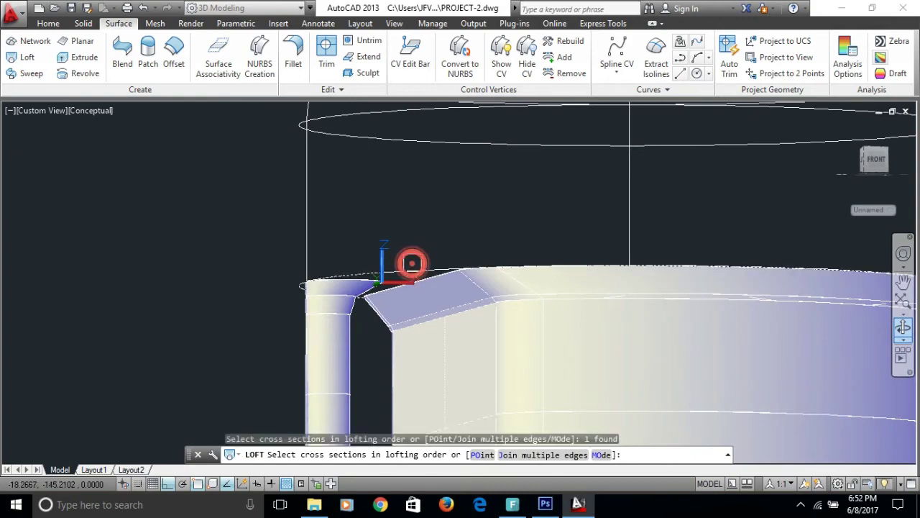
{"action": "left_click", "coordinate": [396, 136]}
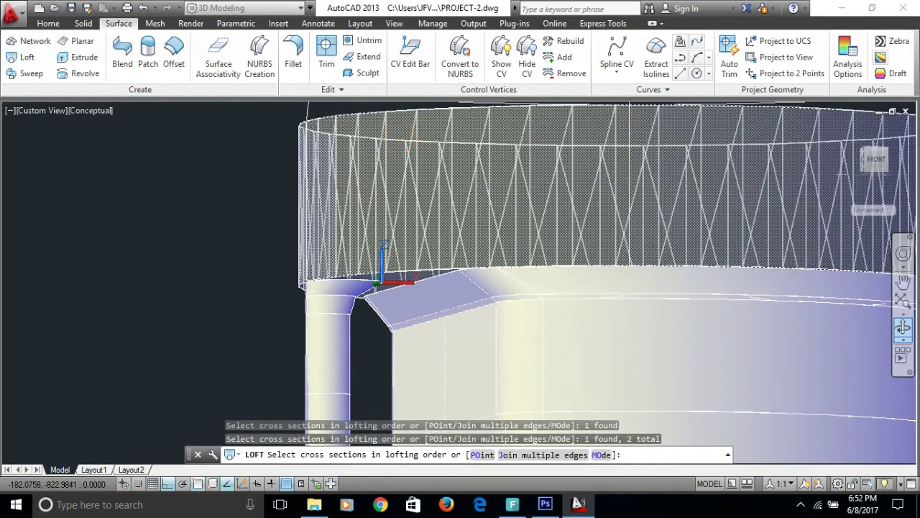
{"action": "middle_click_drag", "start_coordinate": [383, 179], "coordinate": [353, 308]}
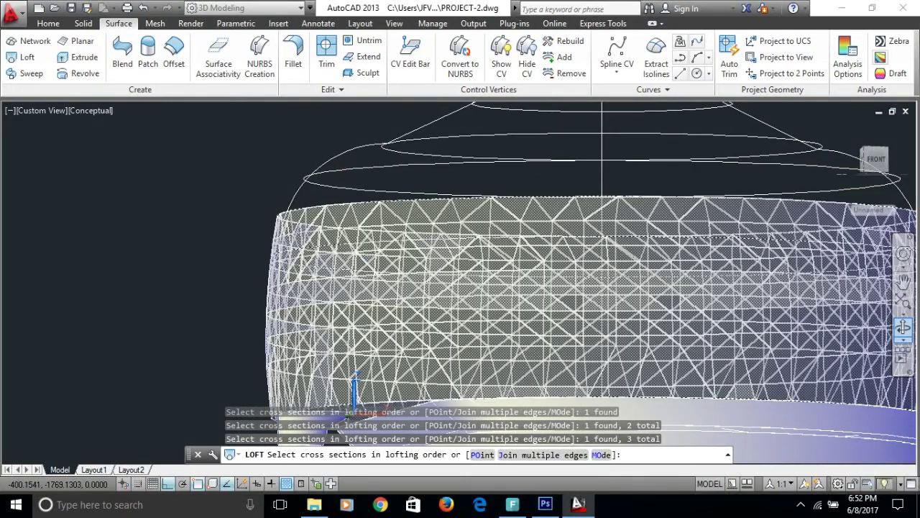
{"action": "left_click", "coordinate": [353, 231]}
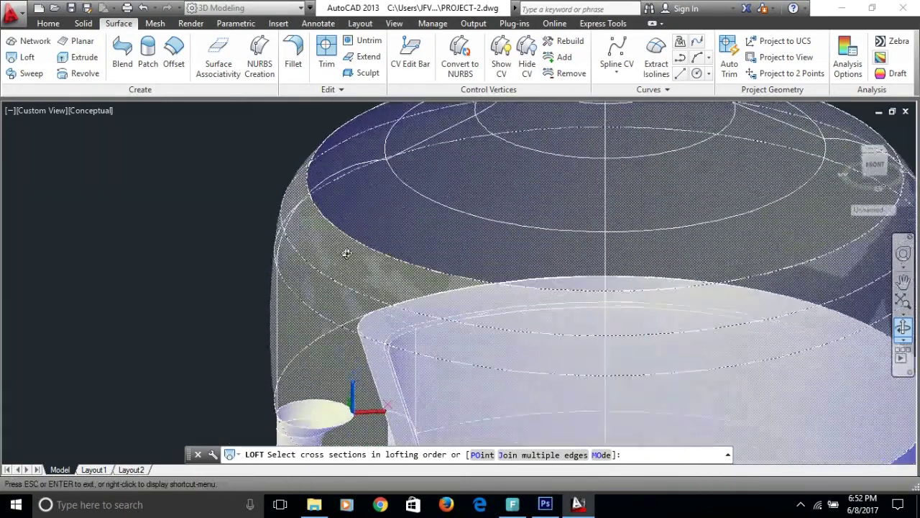
{"action": "mouse_move", "coordinate": [354, 231]}
{"action": "middle_mouse_down", "text": "shift"}
{"action": "mouse_move", "coordinate": [412, 209]}
{"action": "mouse_move", "coordinate": [362, 248]}
{"action": "middle_mouse_up", "text": "shift"}
{"action": "left_click", "coordinate": [439, 207]}
{"action": "left_click", "coordinate": [362, 248]}
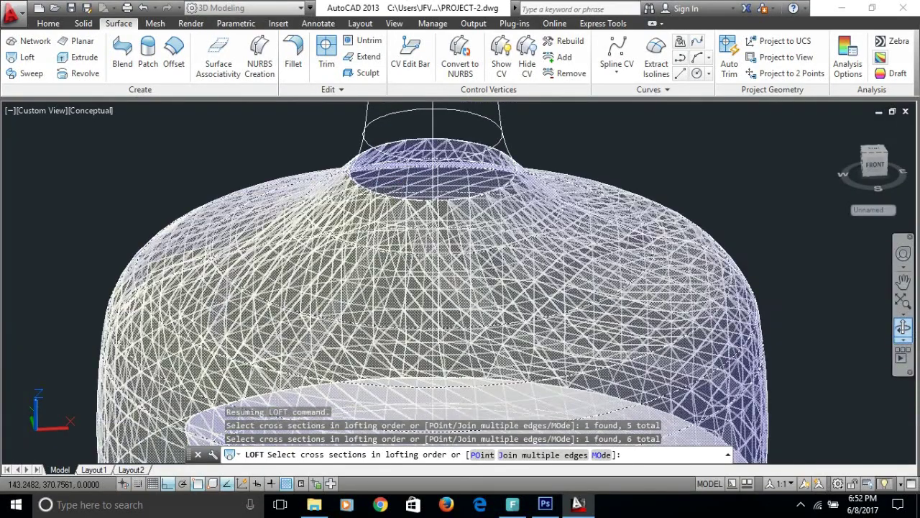
{"action": "left_click", "coordinate": [368, 137]}
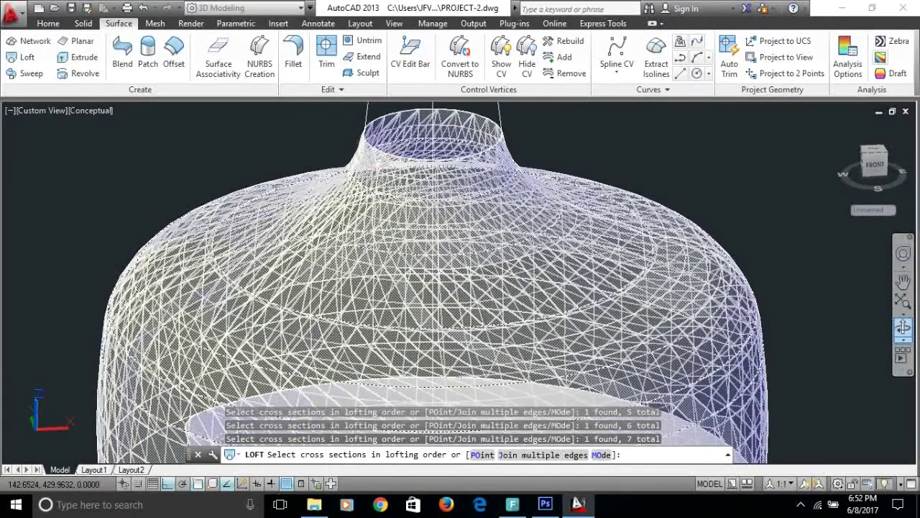
Finish the nine-section pick and create the loft with Cross sections only.
{"action": "scroll", "coordinate": [309, 360], "scroll_direction": "down", "scroll_amount": 3}
{"action": "scroll", "coordinate": [309, 374], "scroll_direction": "down", "scroll_amount": 2}
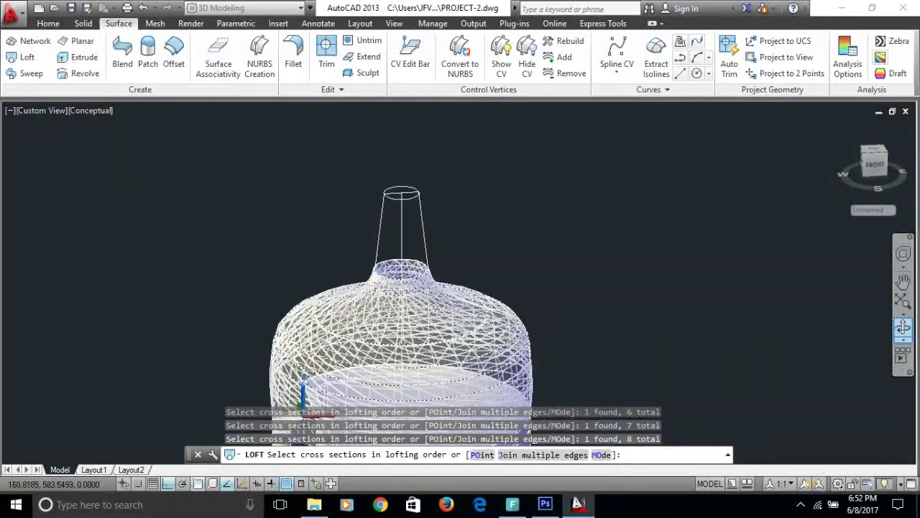
{"action": "scroll", "coordinate": [404, 181], "scroll_direction": "up", "scroll_amount": 2}
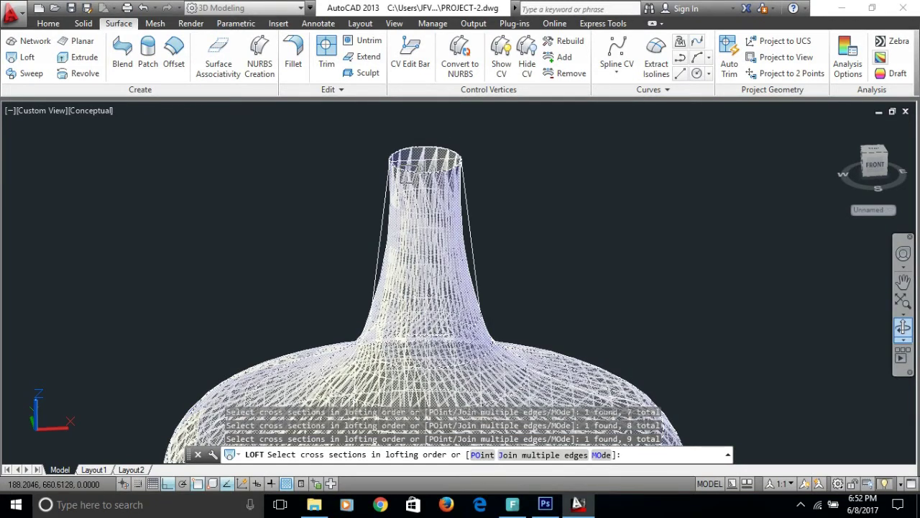
{"action": "key", "text": "Return"}
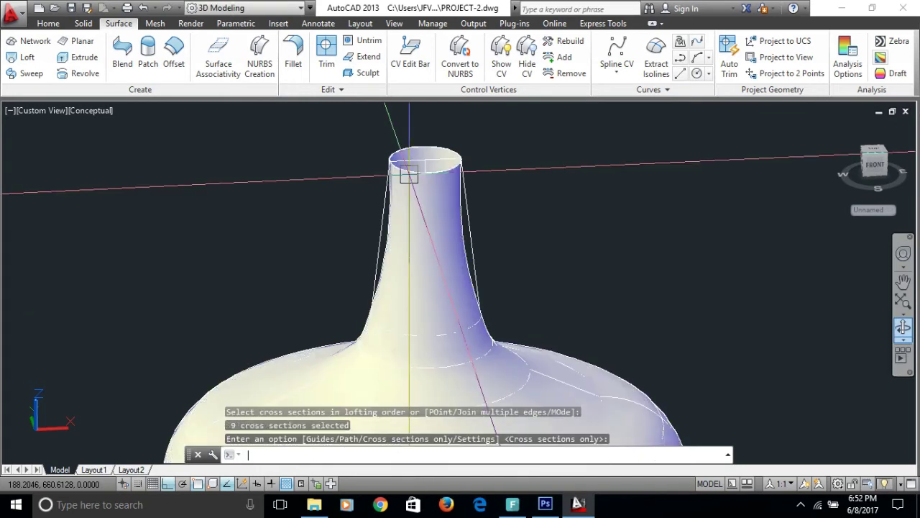
{"action": "key", "text": "Return"}
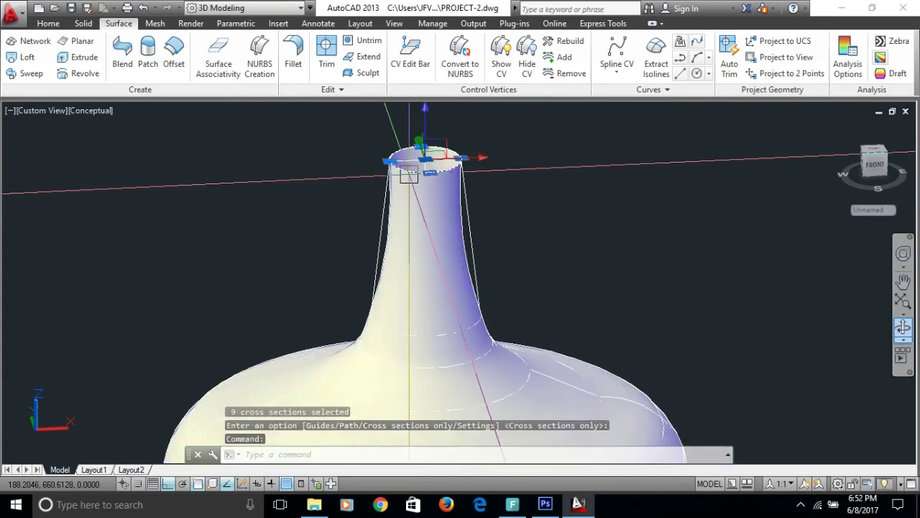
{"action": "key", "text": "Escape"}
{"action": "key", "text": "Escape"}
Check the new shoulder-and-neck surface and orbit to view the whole bottle.
{"action": "left_click", "coordinate": [403, 199]}
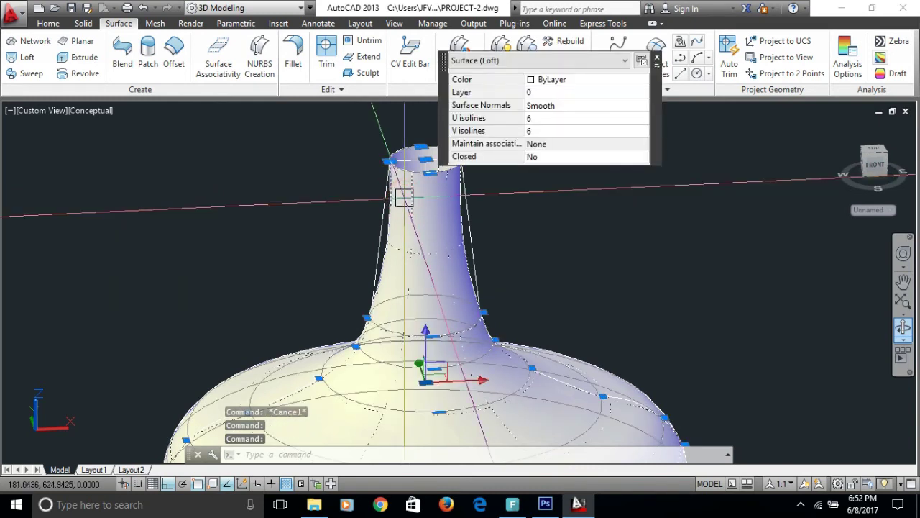
{"action": "key", "text": "Escape"}
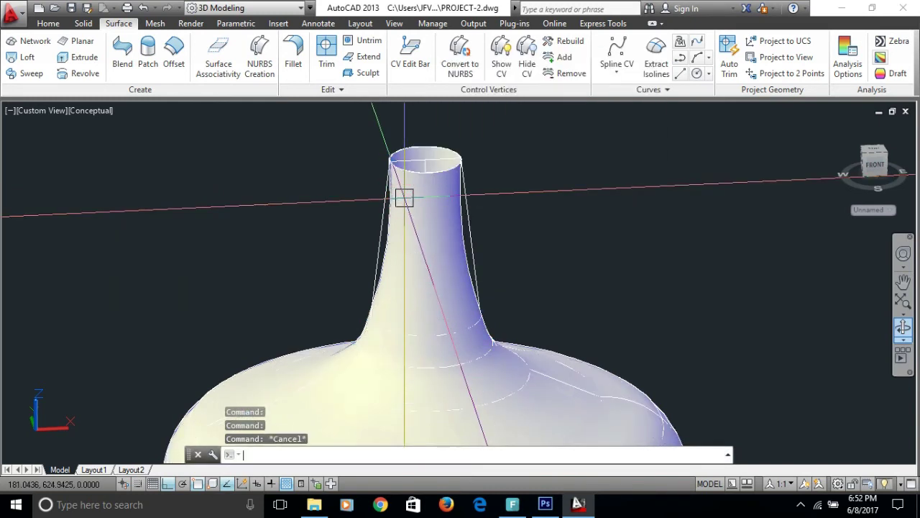
{"action": "middle_click_drag", "start_coordinate": [396, 273], "coordinate": [391, 261], "text": "shift"}
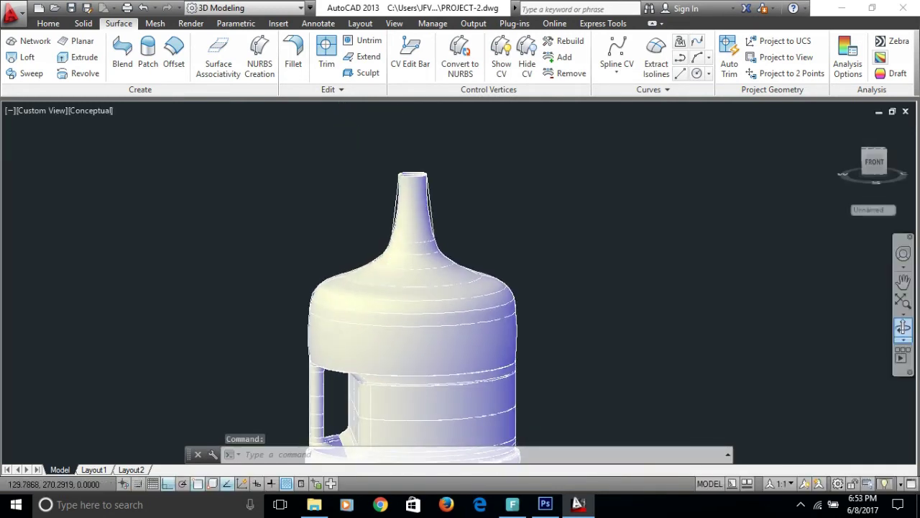
{"action": "scroll", "coordinate": [390, 309], "scroll_direction": "up", "scroll_amount": 2}
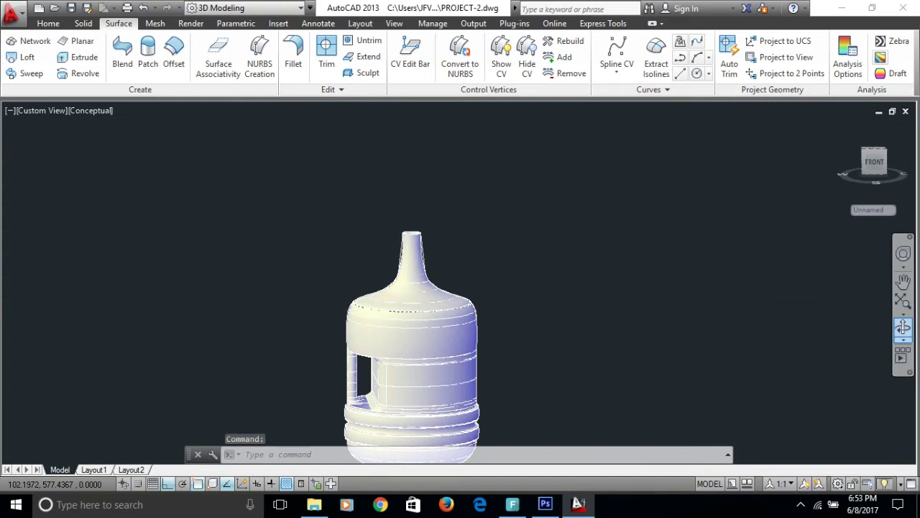
{"action": "scroll", "coordinate": [406, 274], "scroll_direction": "up", "scroll_amount": 2}
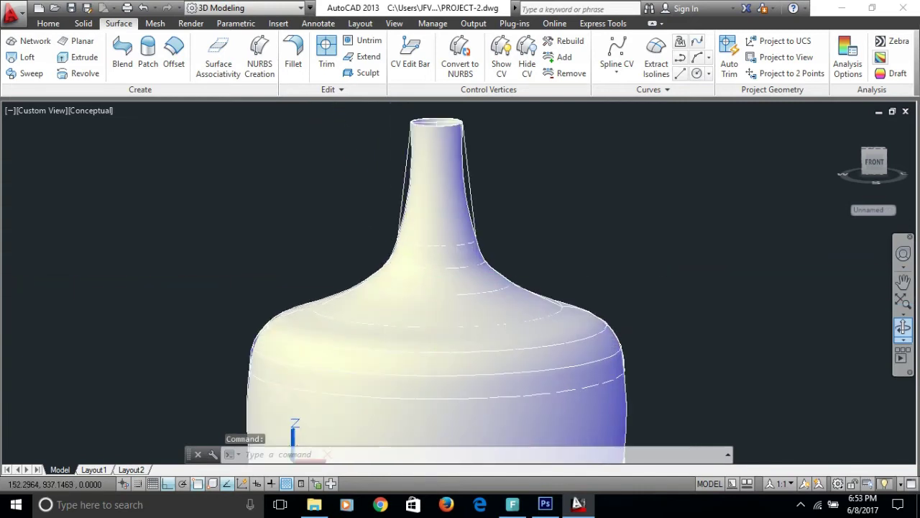
Switch the shoulder-and-neck loft from smooth fit to Ruled.
{"action": "left_click", "coordinate": [448, 211]}
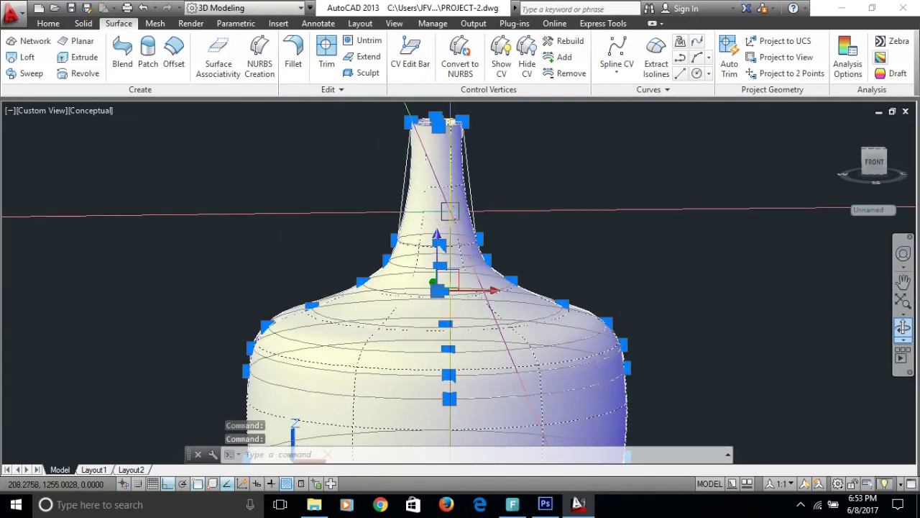
{"action": "scroll", "coordinate": [450, 209], "scroll_direction": "down", "scroll_amount": 3}
{"action": "left_click", "coordinate": [449, 331]}
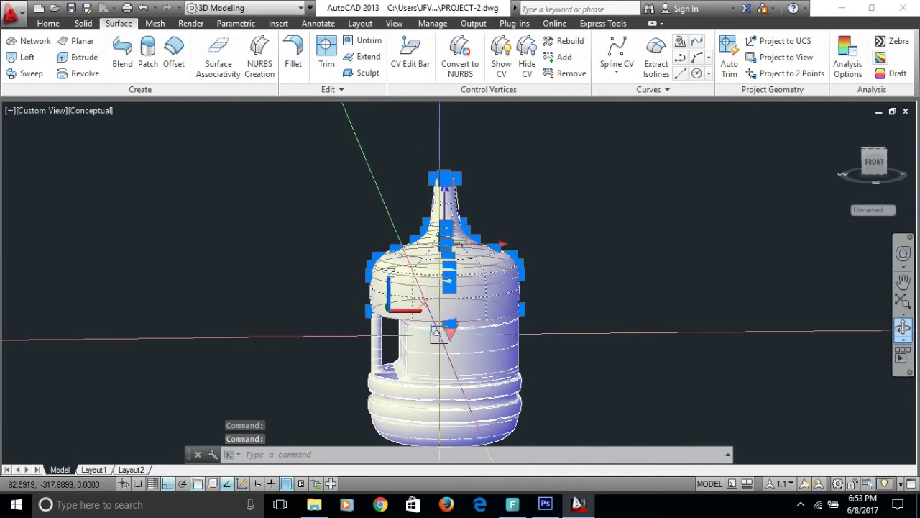
{"action": "left_click", "coordinate": [448, 332]}
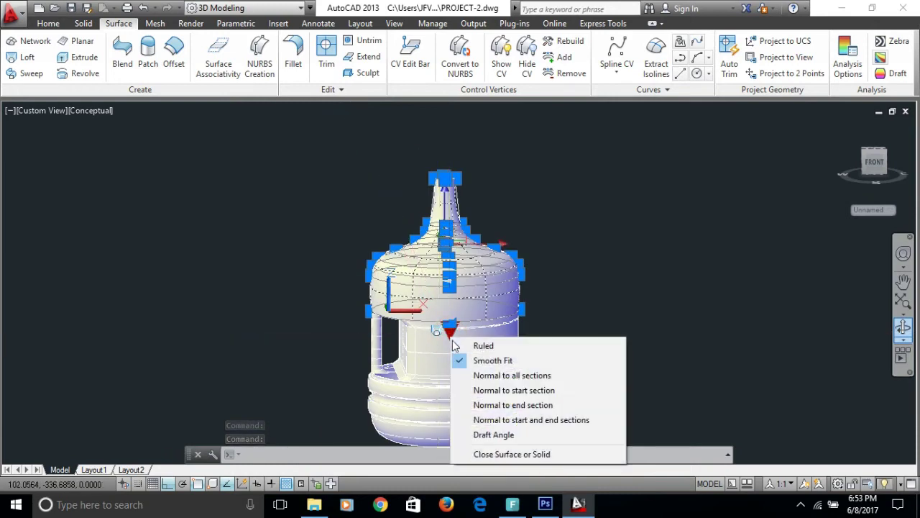
{"action": "left_click", "coordinate": [490, 347]}
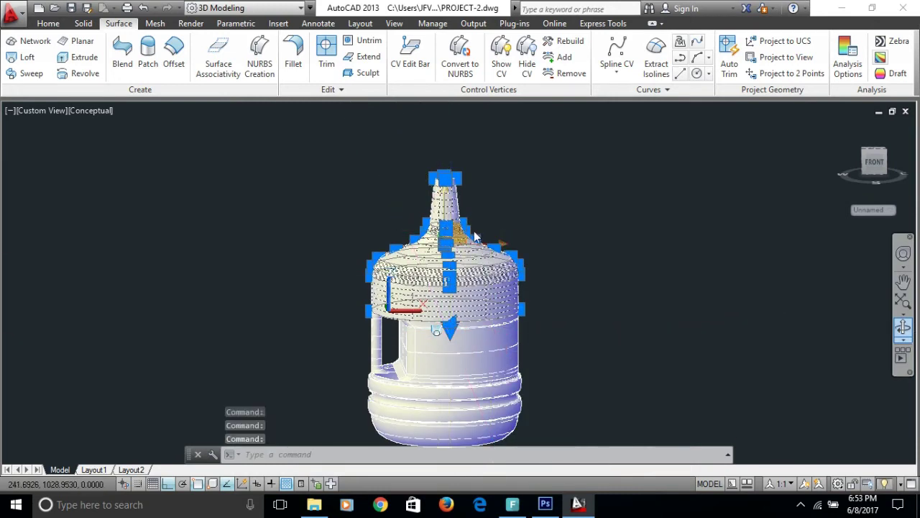
{"action": "key", "text": "Escape"}
Switch the ribbed base loft to Ruled for sharper rib grooves.
{"action": "scroll", "coordinate": [383, 410], "scroll_direction": "up", "scroll_amount": 3}
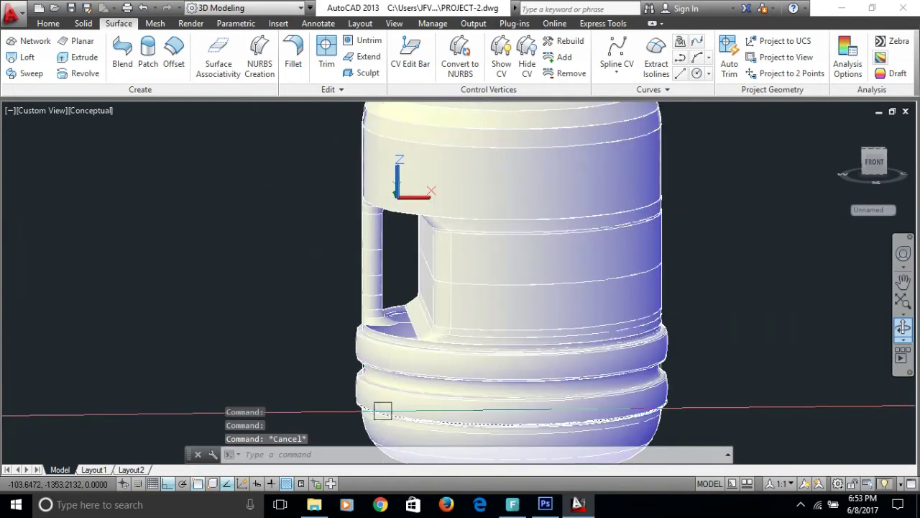
{"action": "scroll", "coordinate": [386, 338], "scroll_direction": "up", "scroll_amount": 1}
{"action": "scroll", "coordinate": [386, 338], "scroll_direction": "up", "scroll_amount": 2}
{"action": "left_click", "coordinate": [386, 338]}
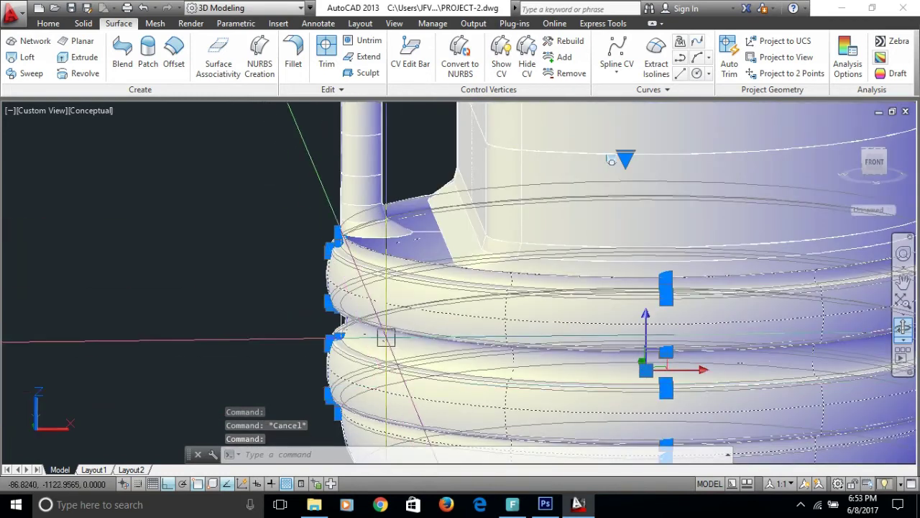
{"action": "scroll", "coordinate": [611, 161], "scroll_direction": "down", "scroll_amount": 3}
{"action": "left_click", "coordinate": [480, 245]}
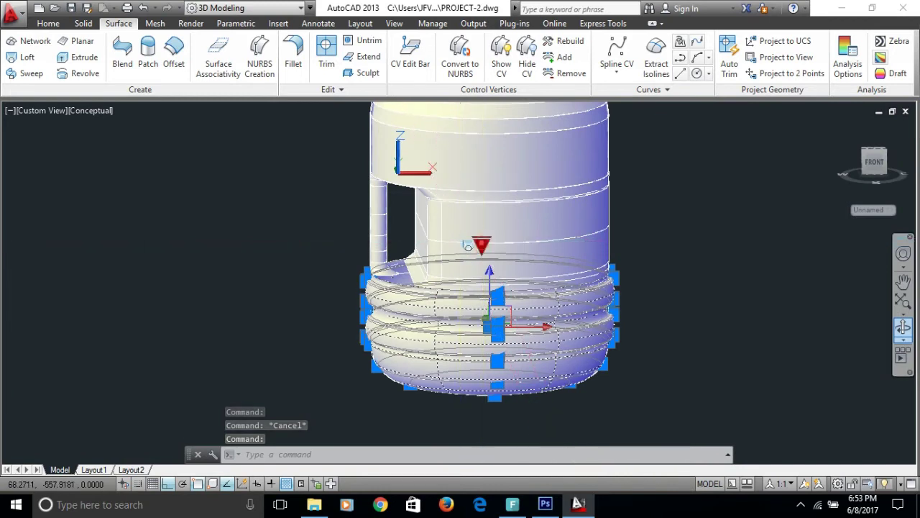
{"action": "left_click", "coordinate": [480, 245]}
{"action": "left_click", "coordinate": [515, 252]}
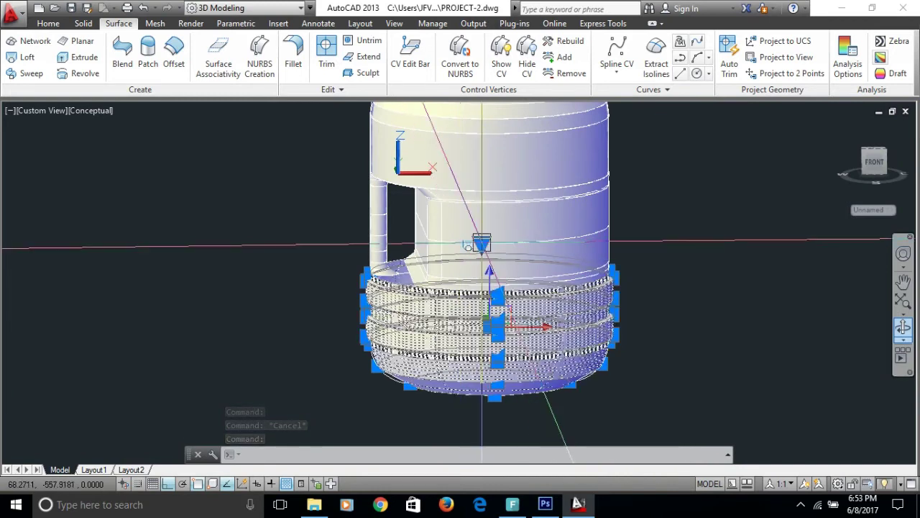
{"action": "key", "text": "Escape"}
{"action": "key", "text": "Escape"}
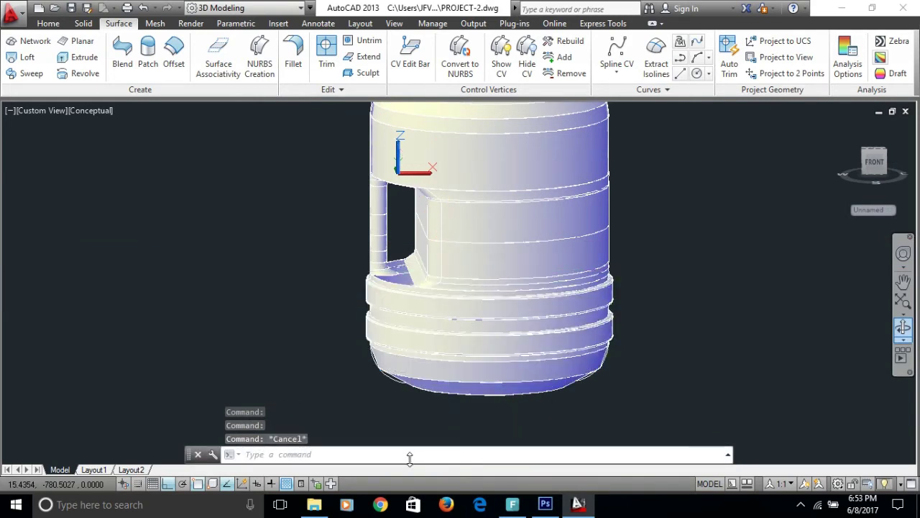
{"action": "scroll", "coordinate": [410, 405], "scroll_direction": "up", "scroll_amount": 3}
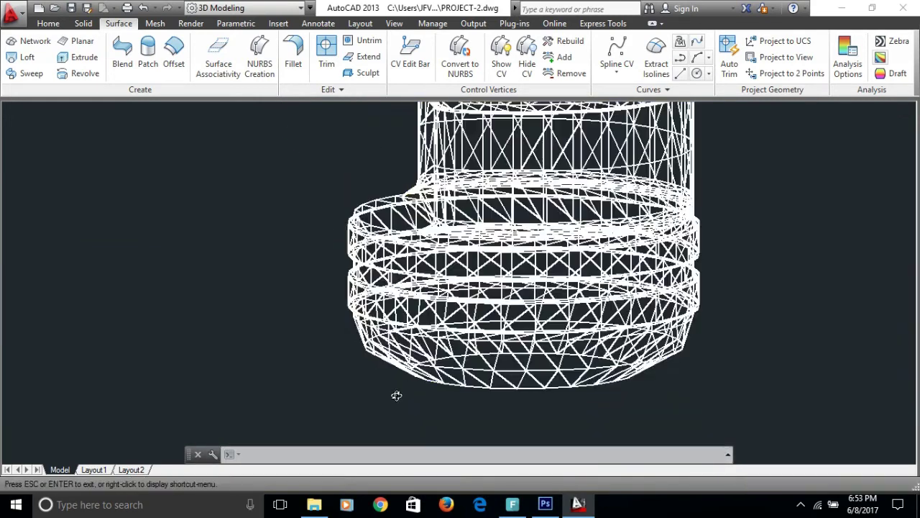
Set the ribbed base loft back to Smooth Fit, viewing the base from the front.
{"action": "scroll", "coordinate": [382, 383], "scroll_direction": "down", "scroll_amount": 1}
{"action": "scroll", "coordinate": [394, 370], "scroll_direction": "up", "scroll_amount": 2}
{"action": "left_click", "coordinate": [405, 332]}
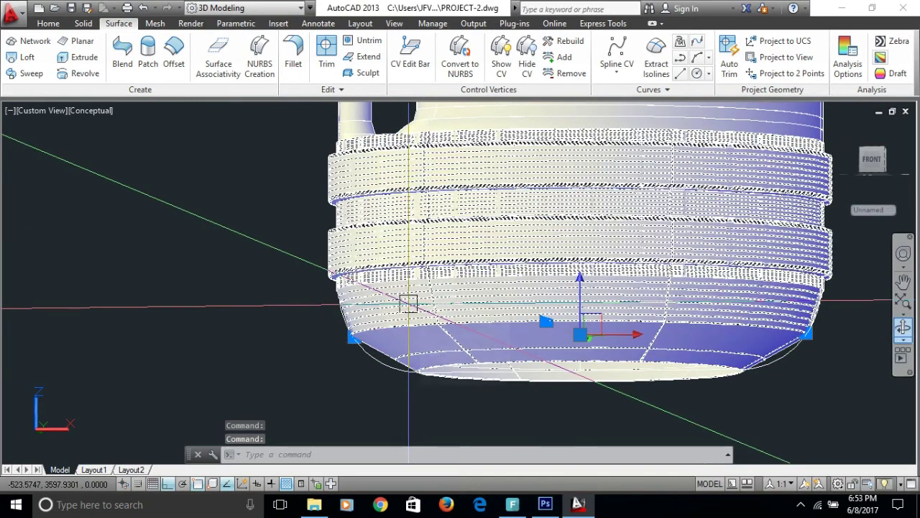
{"action": "scroll", "coordinate": [436, 342], "scroll_direction": "down", "scroll_amount": 2}
{"action": "middle_click_drag", "start_coordinate": [437, 342], "coordinate": [420, 401], "text": "shift"}
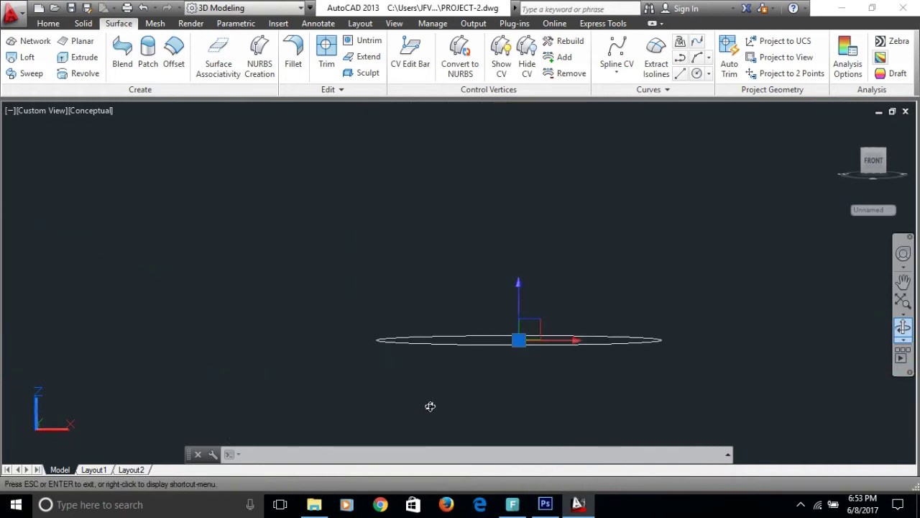
{"action": "middle_click_drag", "start_coordinate": [430, 406], "coordinate": [430, 406], "text": "shift"}
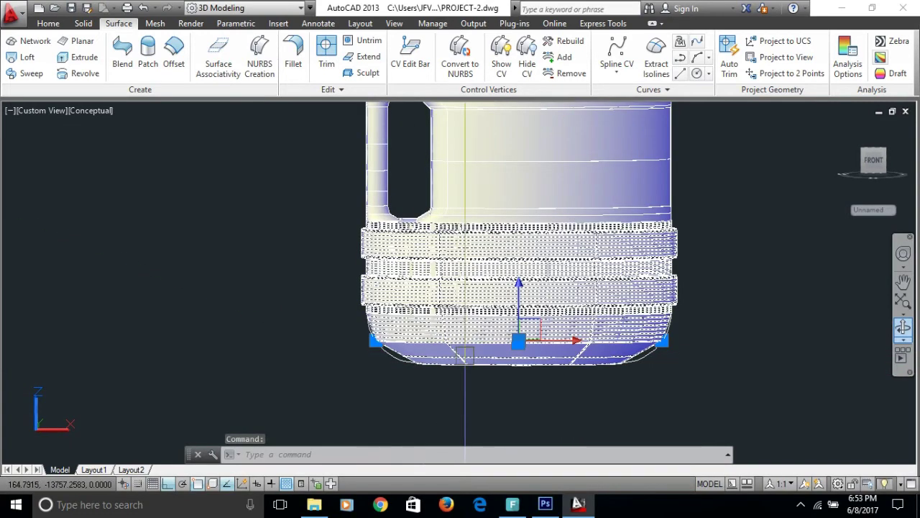
{"action": "scroll", "coordinate": [468, 357], "scroll_direction": "up", "scroll_amount": 3}
{"action": "scroll", "coordinate": [558, 339], "scroll_direction": "down", "scroll_amount": 2}
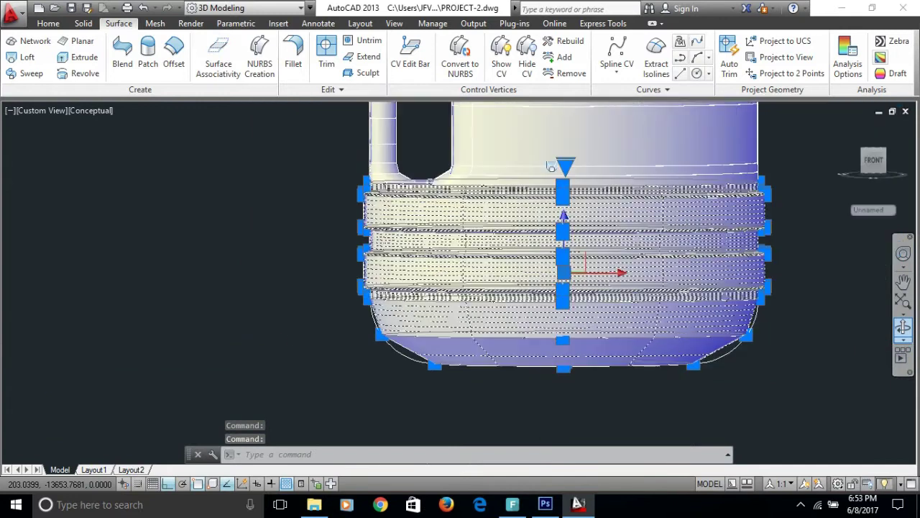
{"action": "scroll", "coordinate": [557, 339], "scroll_direction": "down", "scroll_amount": 3}
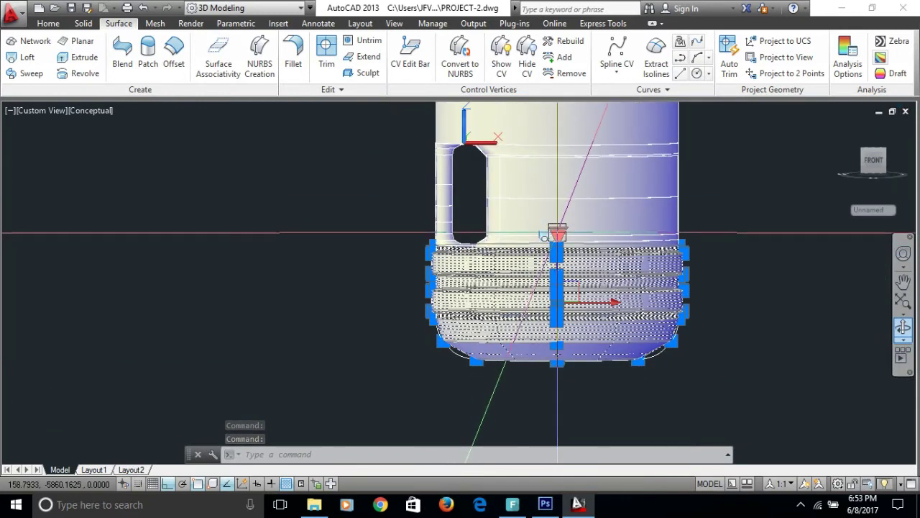
{"action": "left_click", "coordinate": [558, 235]}
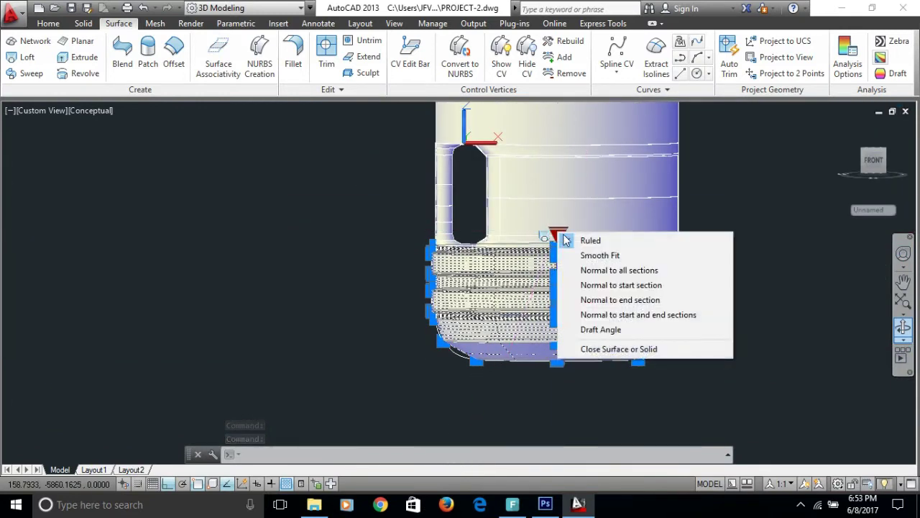
{"action": "left_click", "coordinate": [596, 256]}
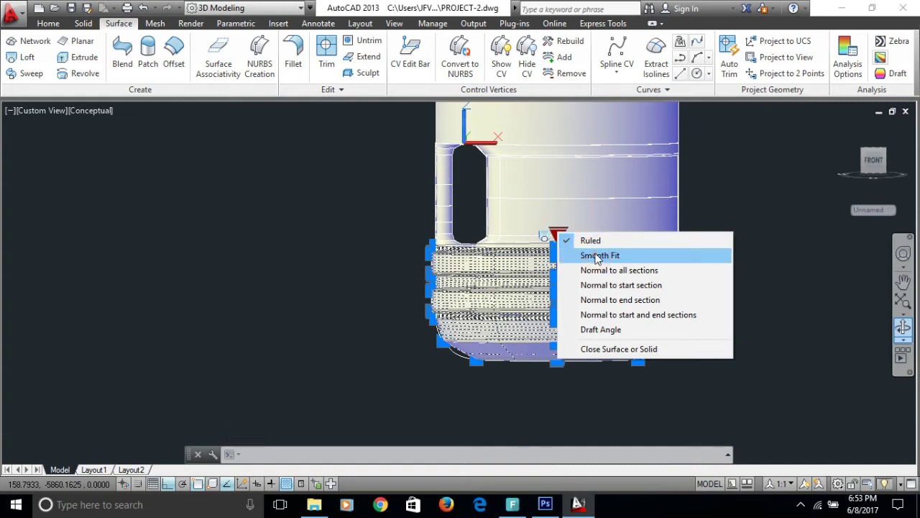
{"action": "left_click", "coordinate": [595, 256]}
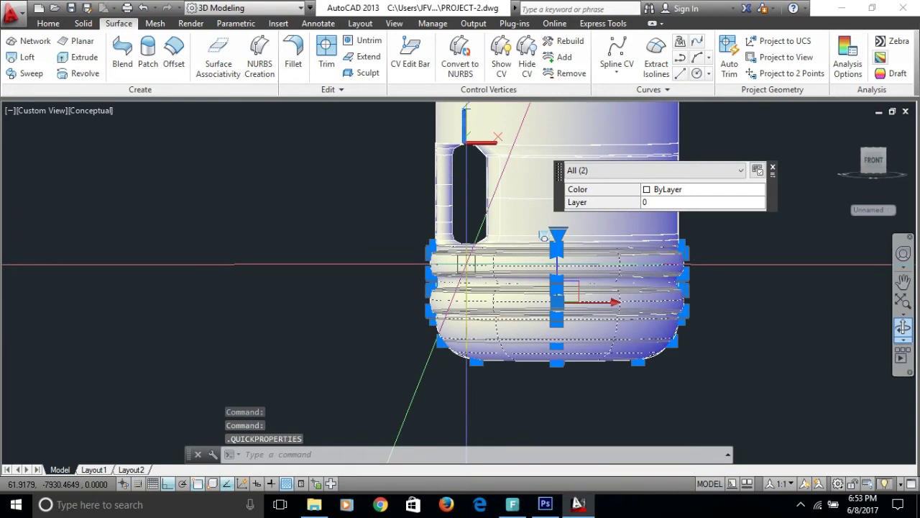
{"action": "key", "text": "Escape"}
{"action": "key", "text": "Escape"}
{"action": "key", "text": "Escape"}
{"action": "scroll", "coordinate": [466, 263], "scroll_direction": "down", "scroll_amount": 4}
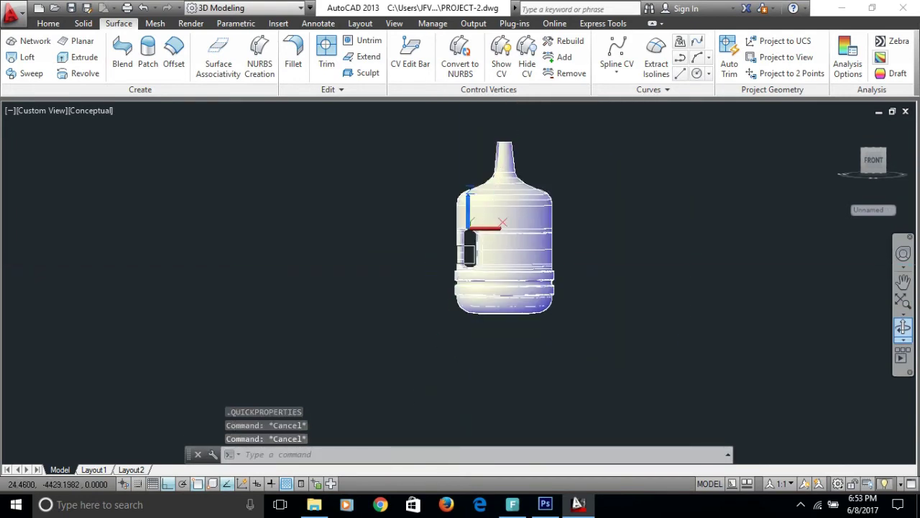
Zoom in on the ribbed base and select its two upper curved edges to copy.
{"action": "middle_click_drag", "start_coordinate": [481, 253], "coordinate": [525, 260], "text": "shift"}
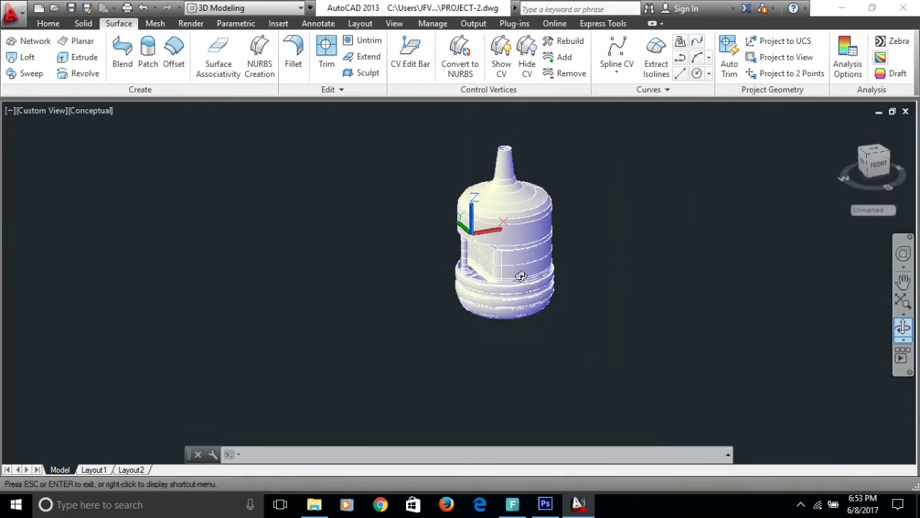
{"action": "scroll", "coordinate": [525, 260], "scroll_direction": "up", "scroll_amount": 4}
{"action": "scroll", "coordinate": [372, 281], "scroll_direction": "up", "scroll_amount": 2}
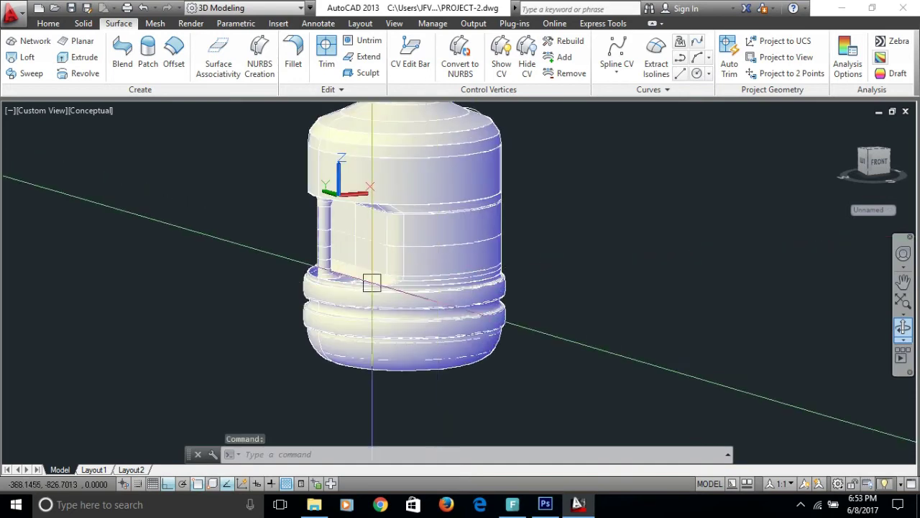
{"action": "scroll", "coordinate": [322, 303], "scroll_direction": "up", "scroll_amount": 1}
{"action": "scroll", "coordinate": [316, 284], "scroll_direction": "up", "scroll_amount": 2}
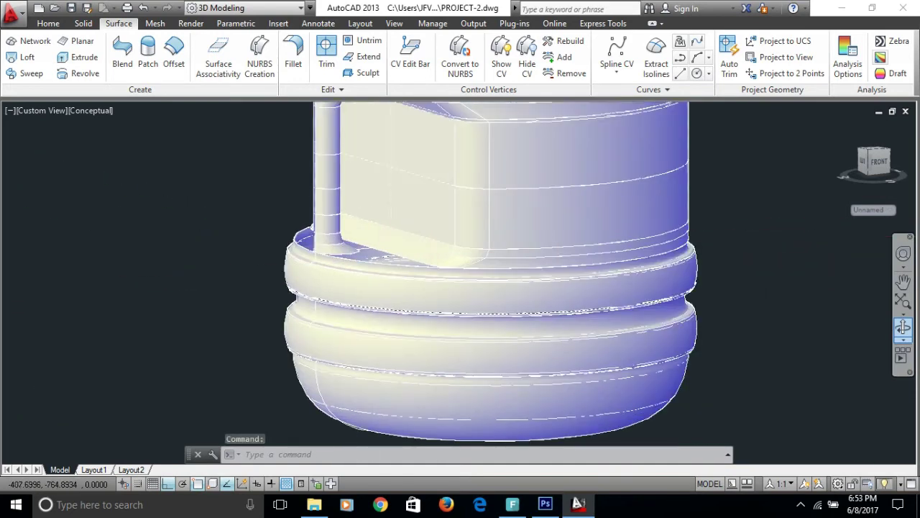
{"action": "scroll", "coordinate": [314, 281], "scroll_direction": "up", "scroll_amount": 2}
{"action": "scroll", "coordinate": [353, 257], "scroll_direction": "up", "scroll_amount": 1}
{"action": "scroll", "coordinate": [354, 259], "scroll_direction": "up", "scroll_amount": 1}
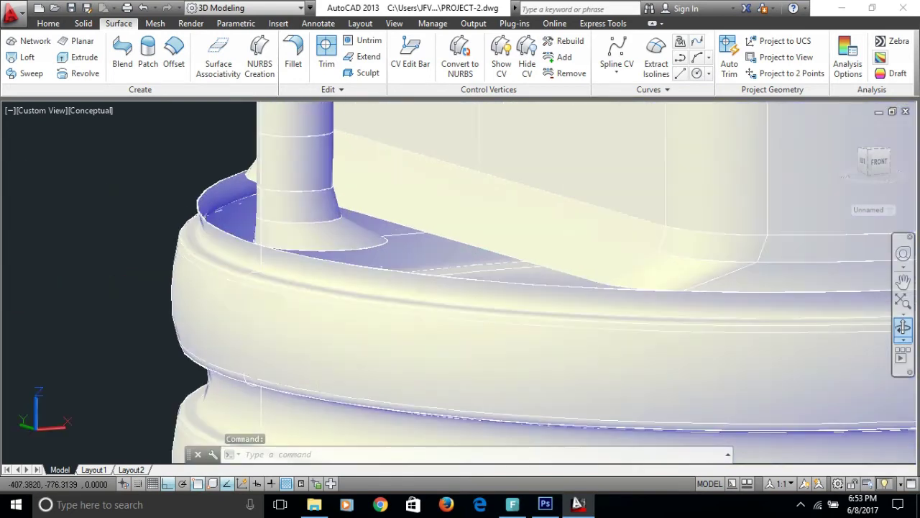
{"action": "type", "text": "co"}
{"action": "key", "text": "Return"}
{"action": "left_click", "coordinate": [385, 272]}
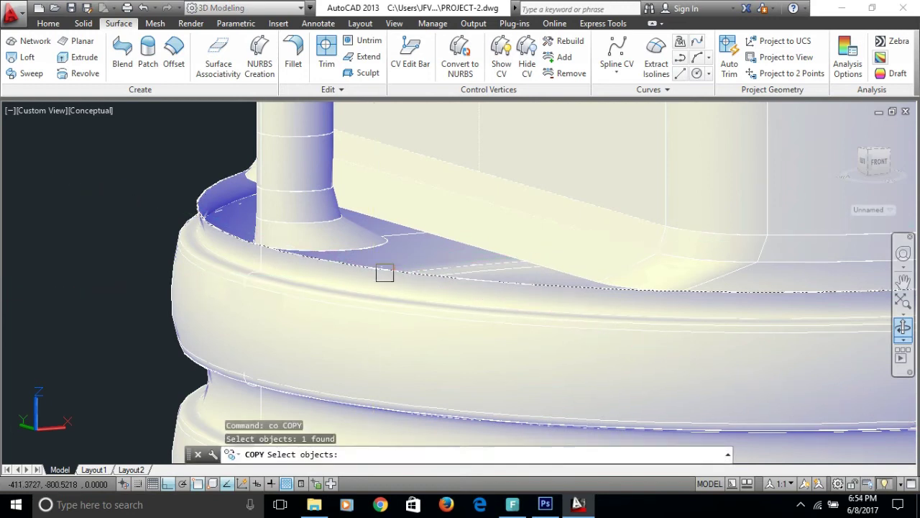
{"action": "left_click", "coordinate": [443, 240]}
{"action": "key", "text": "Return"}
Place the copied rim outline to the right of the bottle and orbit to view it.
{"action": "left_click", "coordinate": [428, 273]}
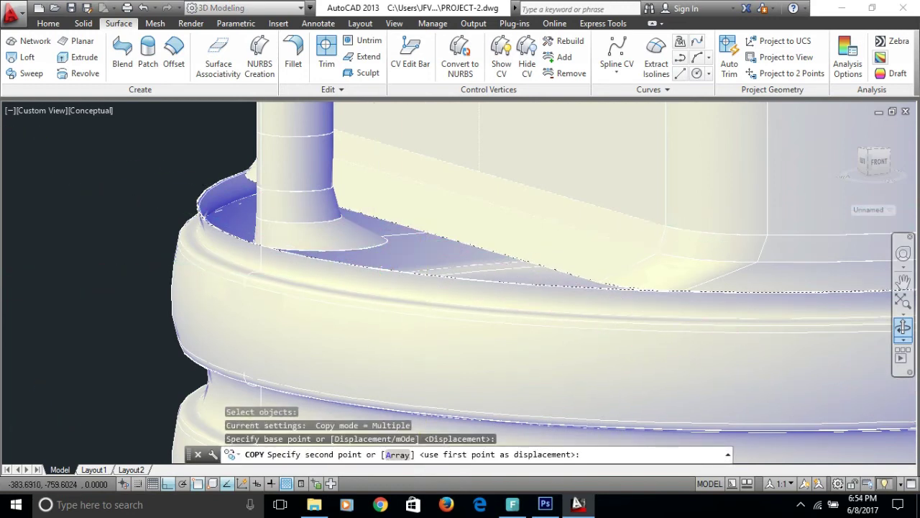
{"action": "scroll", "coordinate": [428, 273], "scroll_direction": "down", "scroll_amount": 2}
{"action": "scroll", "coordinate": [428, 273], "scroll_direction": "down", "scroll_amount": 3}
{"action": "scroll", "coordinate": [428, 273], "scroll_direction": "down", "scroll_amount": 2}
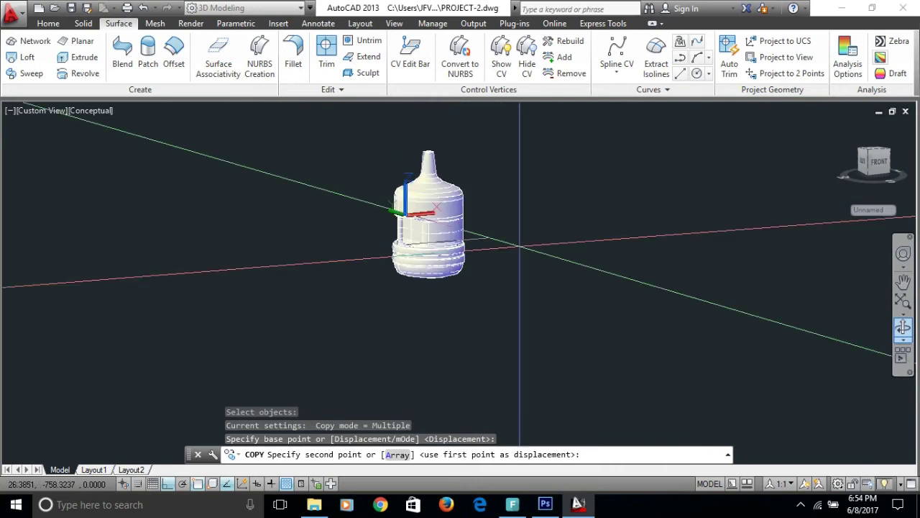
{"action": "left_click", "coordinate": [528, 246]}
{"action": "scroll", "coordinate": [525, 238], "scroll_direction": "up", "scroll_amount": 3}
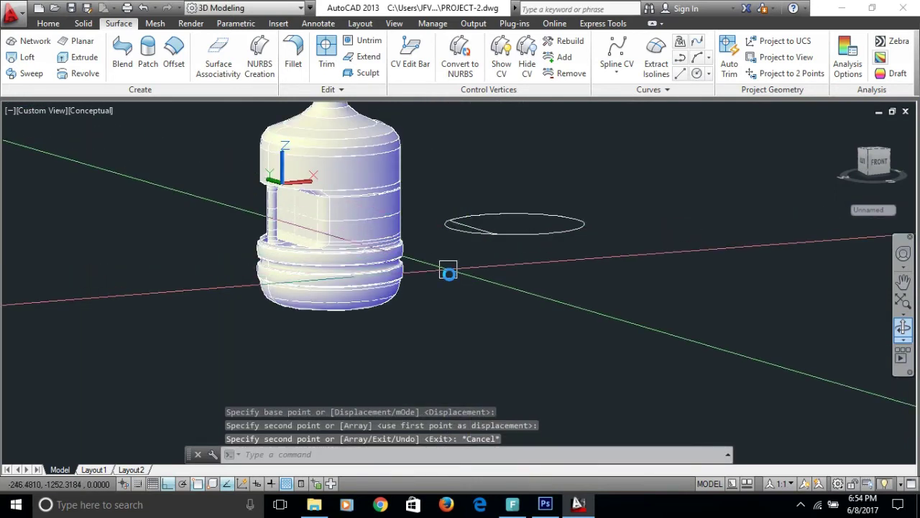
{"action": "middle_click_drag", "start_coordinate": [445, 267], "coordinate": [451, 291], "text": "shift"}
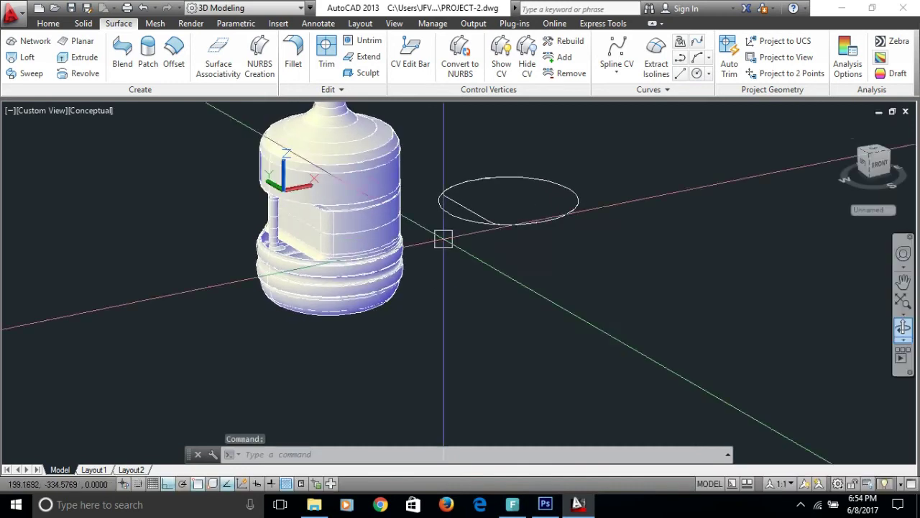
{"action": "scroll", "coordinate": [444, 237], "scroll_direction": "up", "scroll_amount": 4}
{"action": "middle_click_drag", "start_coordinate": [441, 201], "coordinate": [453, 242], "text": "shift"}
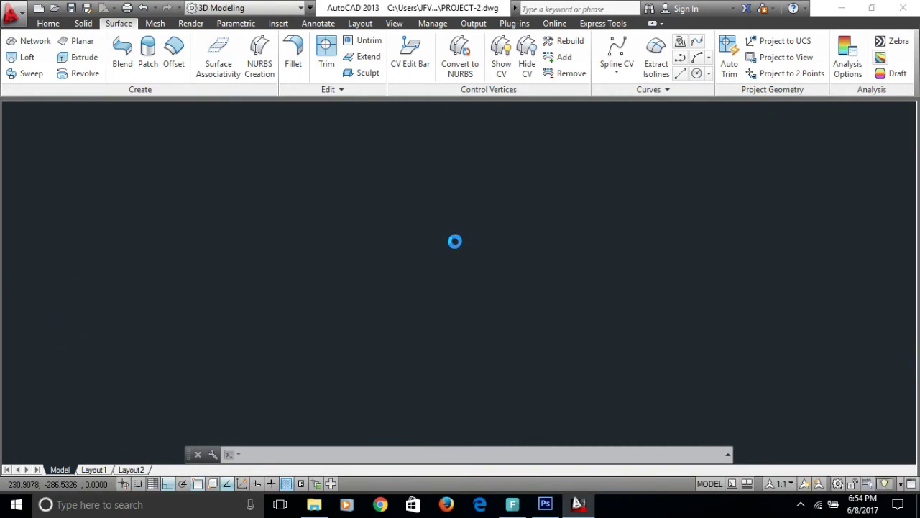
{"action": "middle_click_drag", "start_coordinate": [468, 302], "coordinate": [460, 298], "text": "shift"}
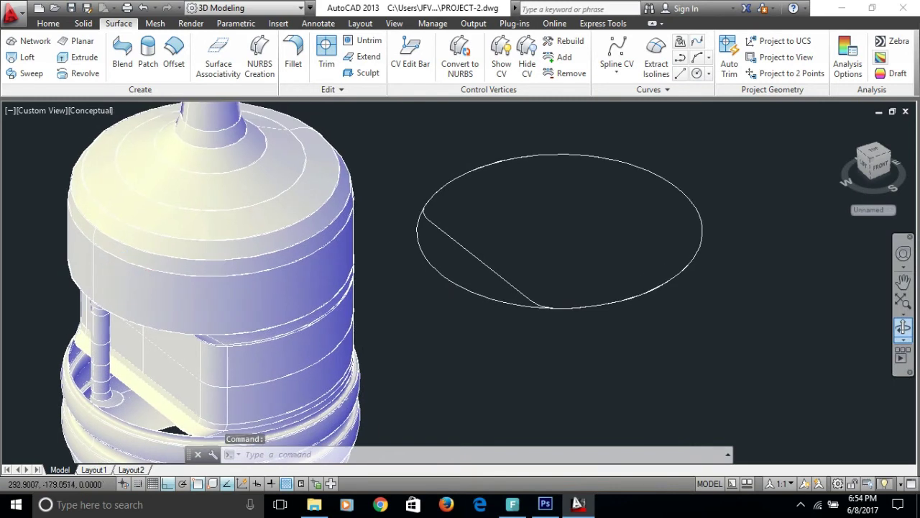
{"action": "scroll", "coordinate": [453, 288], "scroll_direction": "up", "scroll_amount": 3}
Move the UCS origin onto the copied outline.
{"action": "key", "text": "Escape"}
{"action": "key", "text": "Escape"}
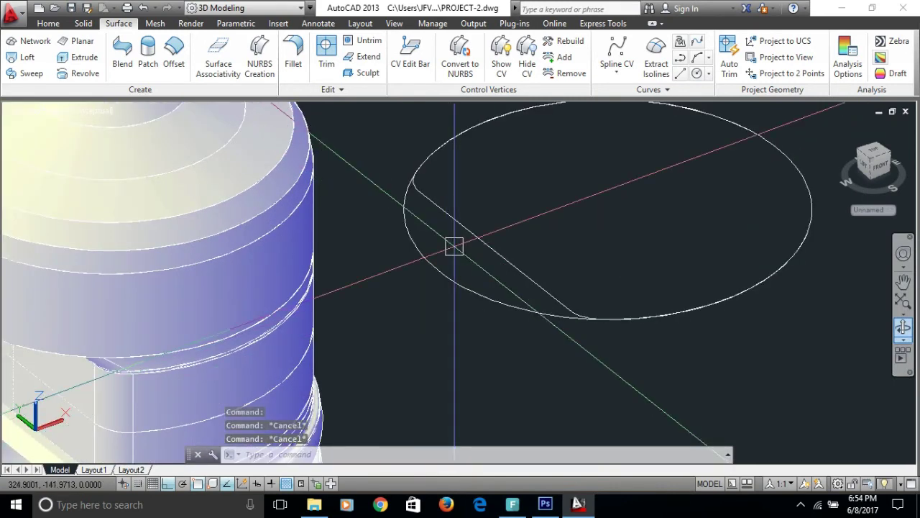
{"action": "type", "text": "ucs"}
{"action": "key", "text": "Return"}
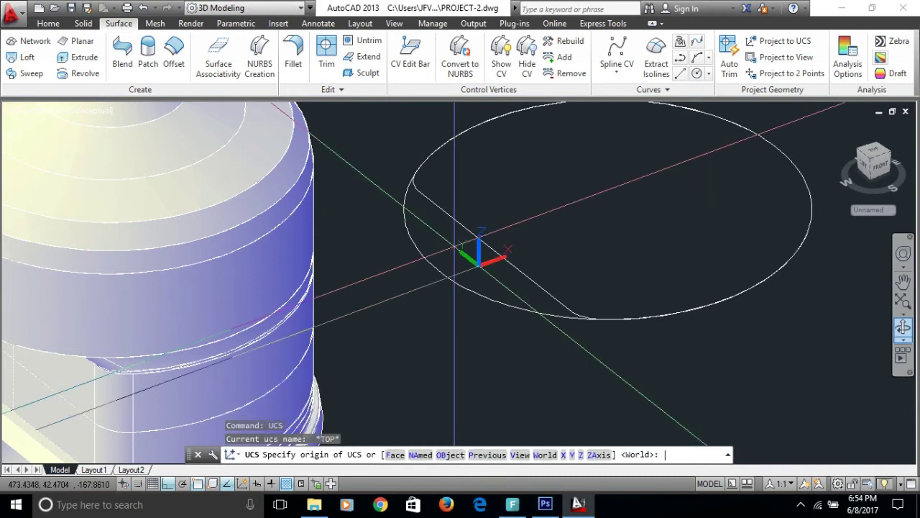
{"action": "type", "text": "m"}
{"action": "key", "text": "Return"}
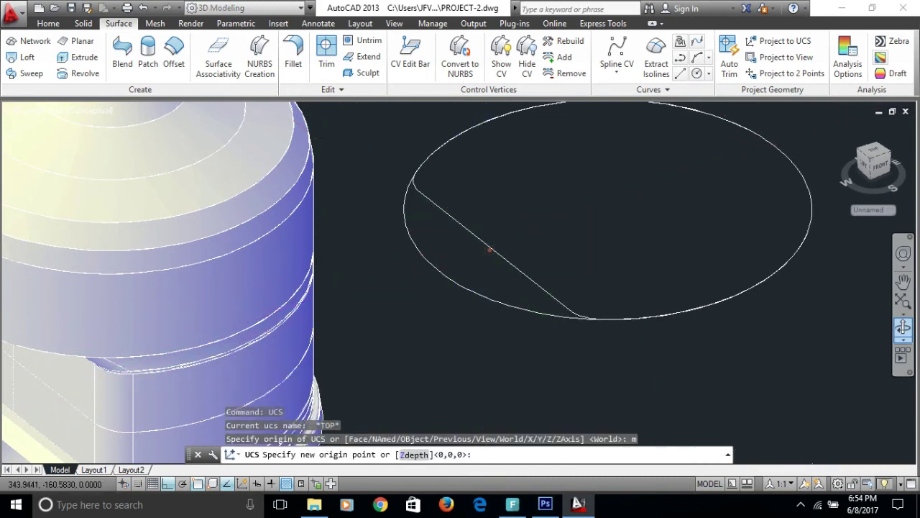
{"action": "left_click", "coordinate": [495, 248]}
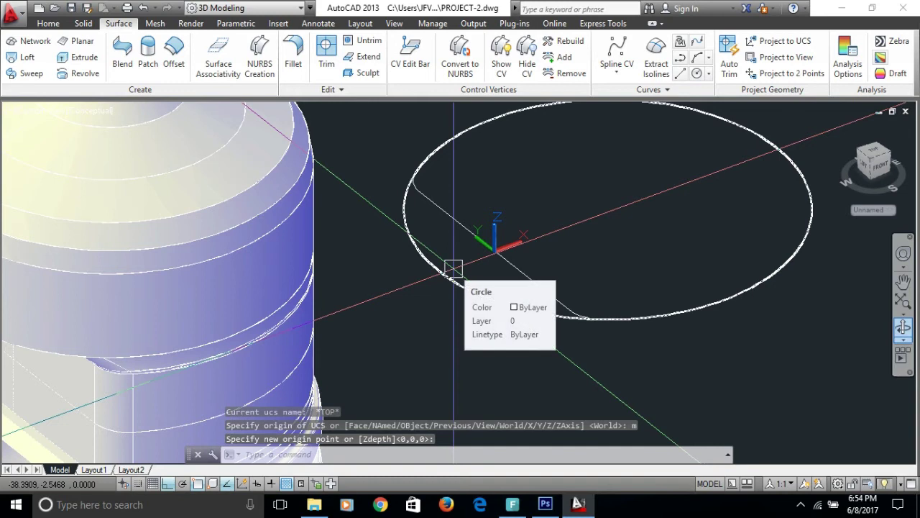
Create a BOUNDARY polyline from the area inside the crescent.
{"action": "type", "text": "bo"}
{"action": "key", "text": "Return"}
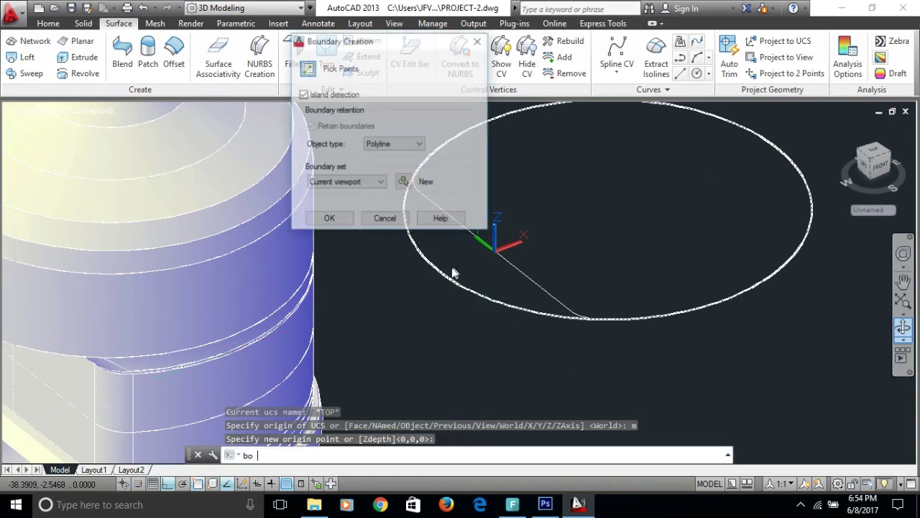
{"action": "left_click", "coordinate": [348, 219]}
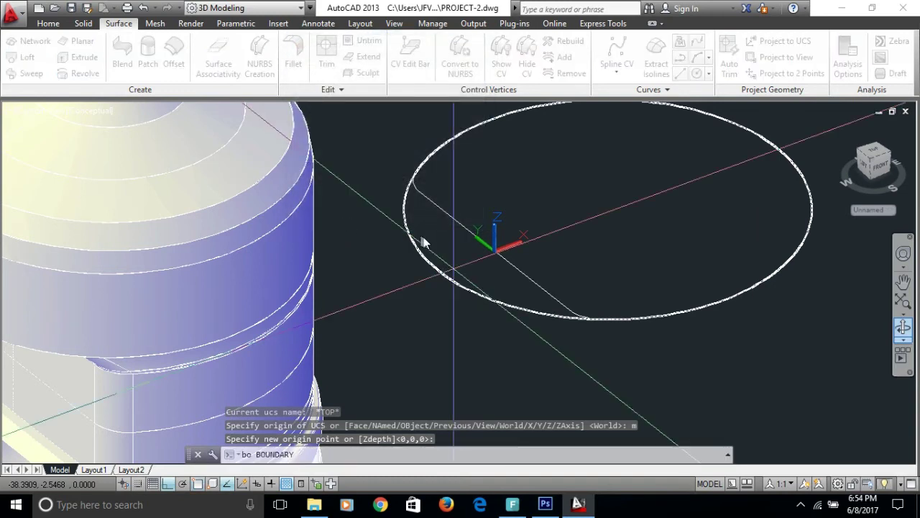
{"action": "left_click", "coordinate": [458, 253]}
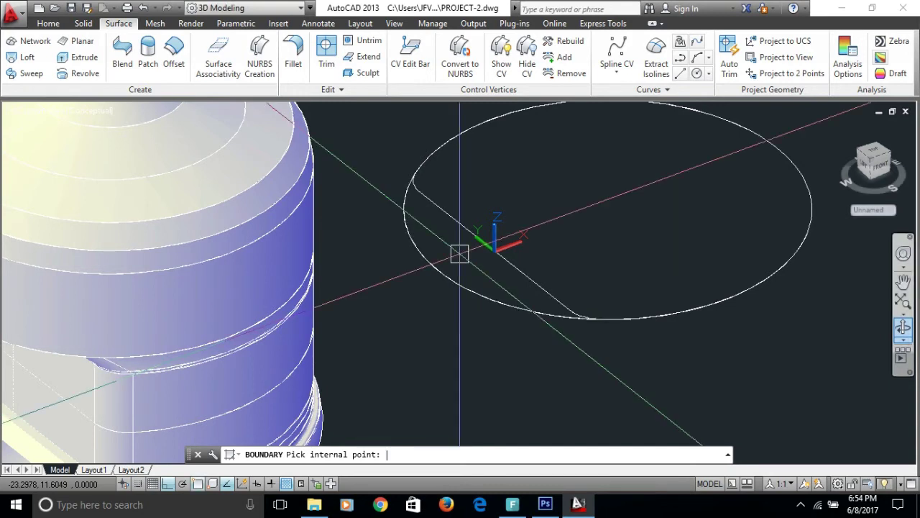
{"action": "left_click", "coordinate": [458, 255]}
{"action": "key", "text": "Return"}
Erase the two leftover ellipse curves around the crescent.
{"action": "key", "text": "Return"}
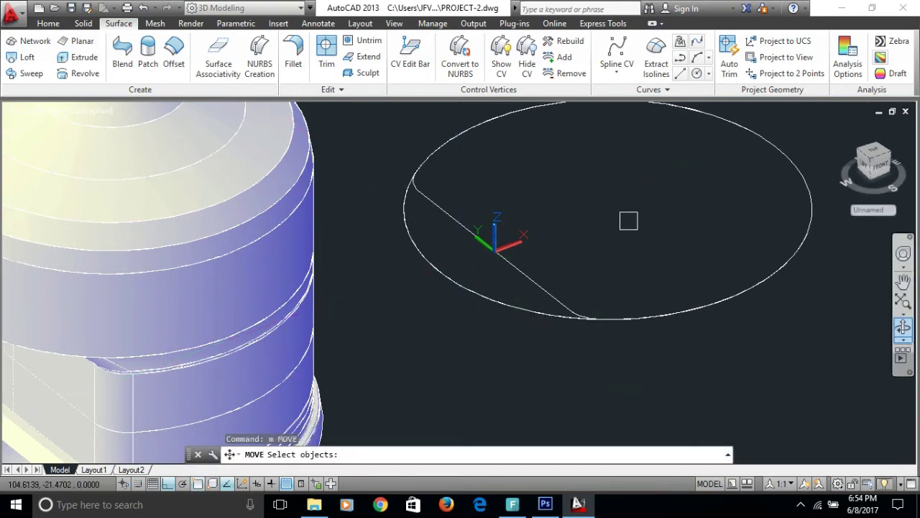
{"action": "key", "text": "Return"}
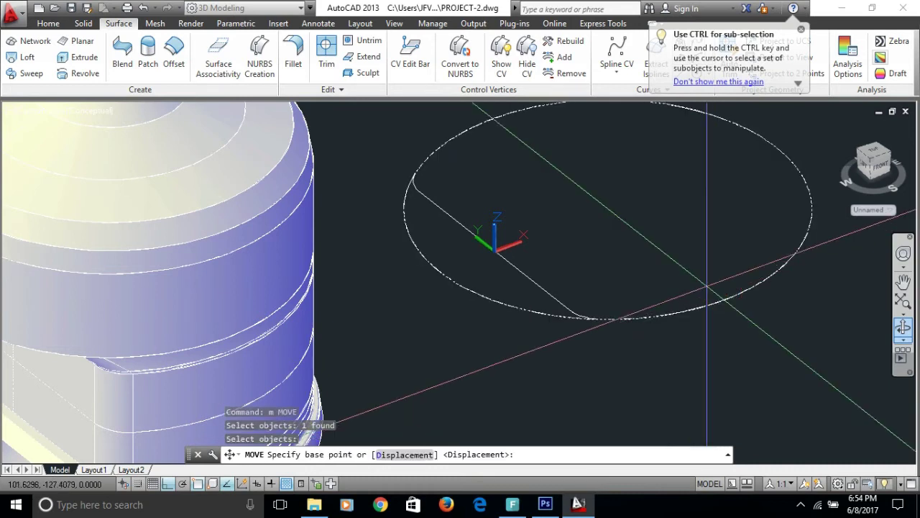
{"action": "key", "text": "Escape"}
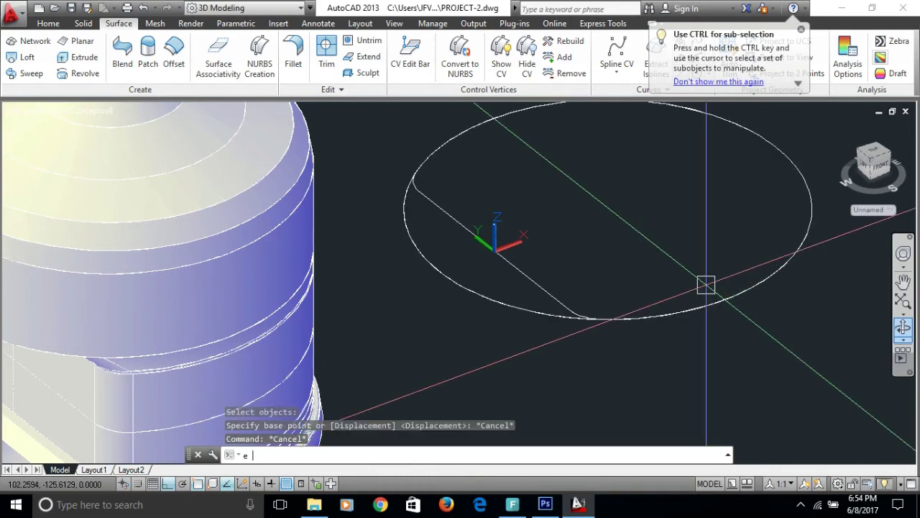
{"action": "key", "text": "Return"}
{"action": "left_click", "coordinate": [726, 302]}
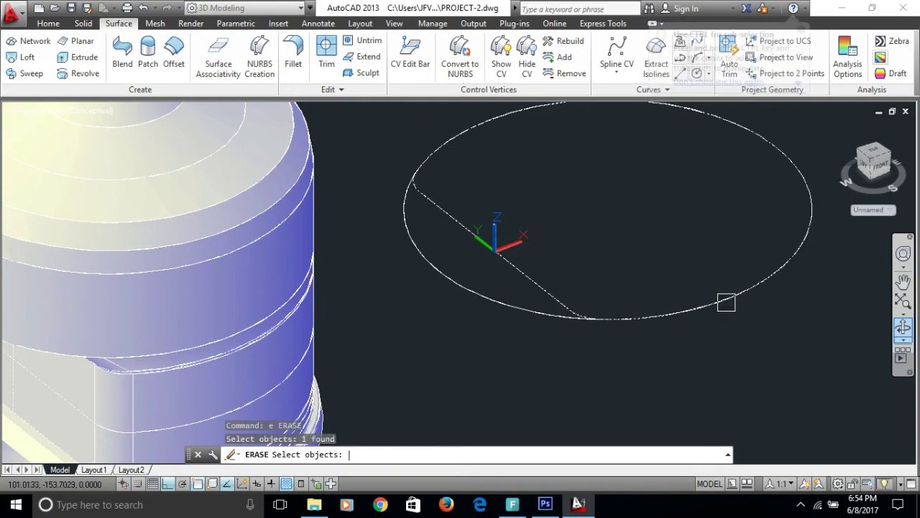
{"action": "key", "text": "Return"}
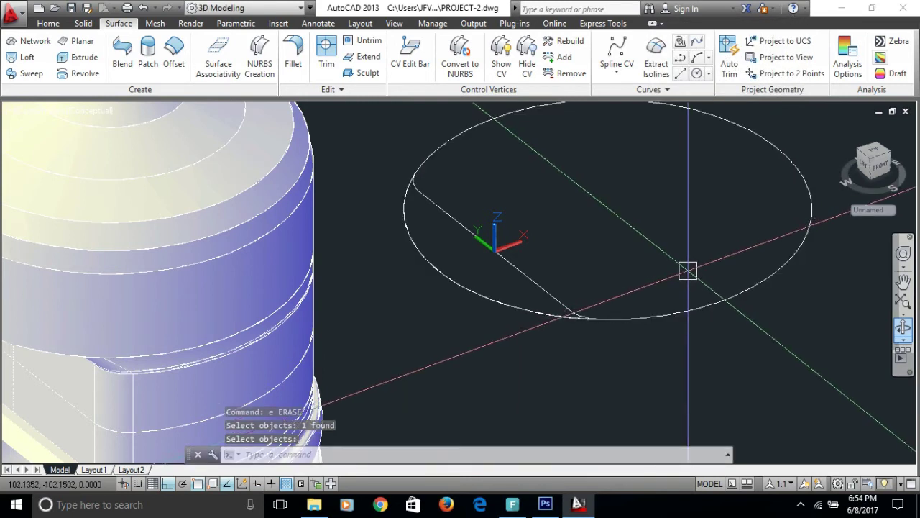
{"action": "key", "text": "Return"}
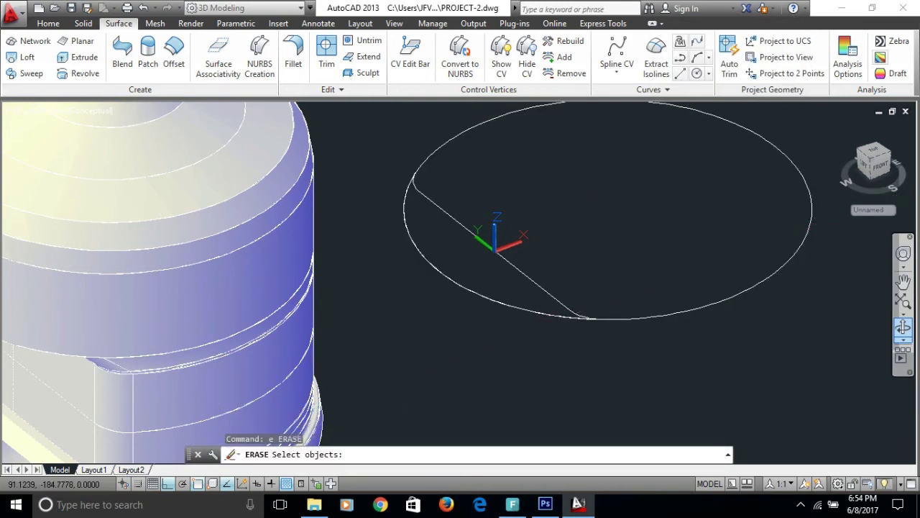
{"action": "left_click", "coordinate": [735, 297]}
{"action": "key", "text": "Return"}
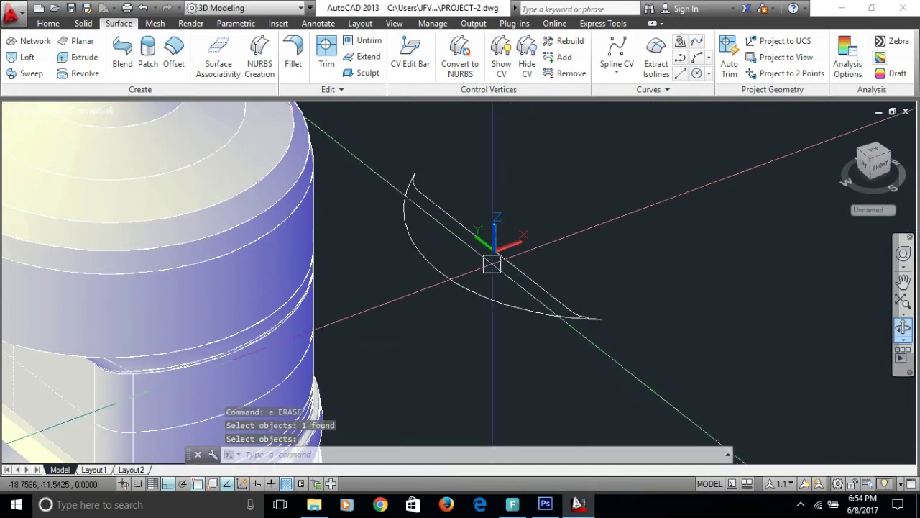
{"action": "key", "text": "Return"}
Turn the crescent boundary into a planar surface.
{"action": "left_click", "coordinate": [522, 267]}
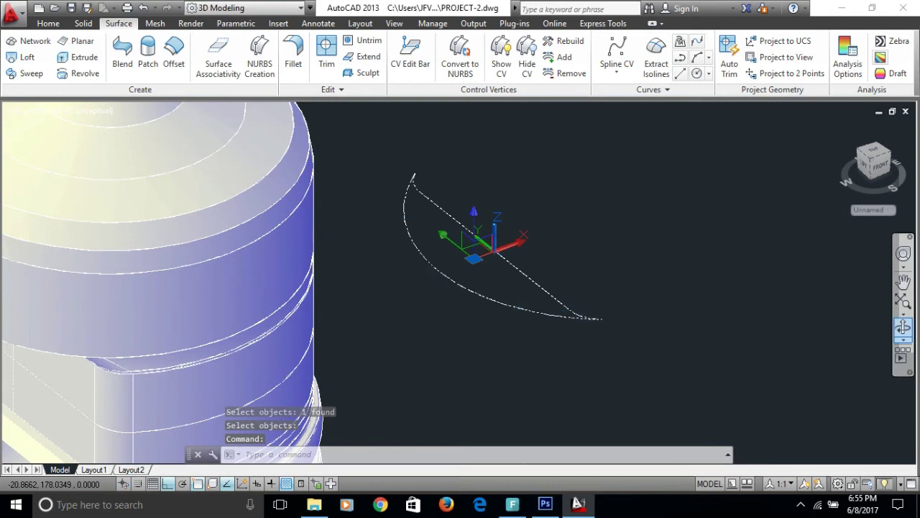
{"action": "left_click", "coordinate": [77, 41]}
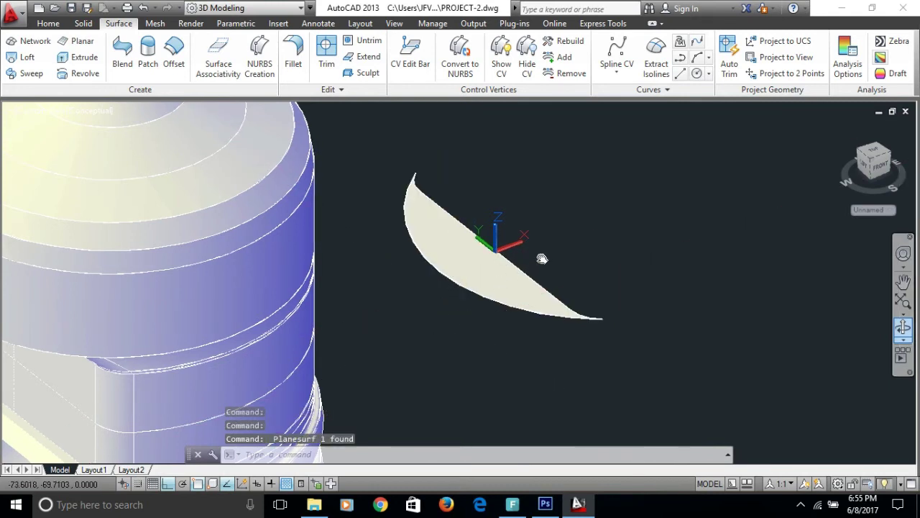
{"action": "scroll", "coordinate": [538, 261], "scroll_direction": "down", "scroll_amount": 2}
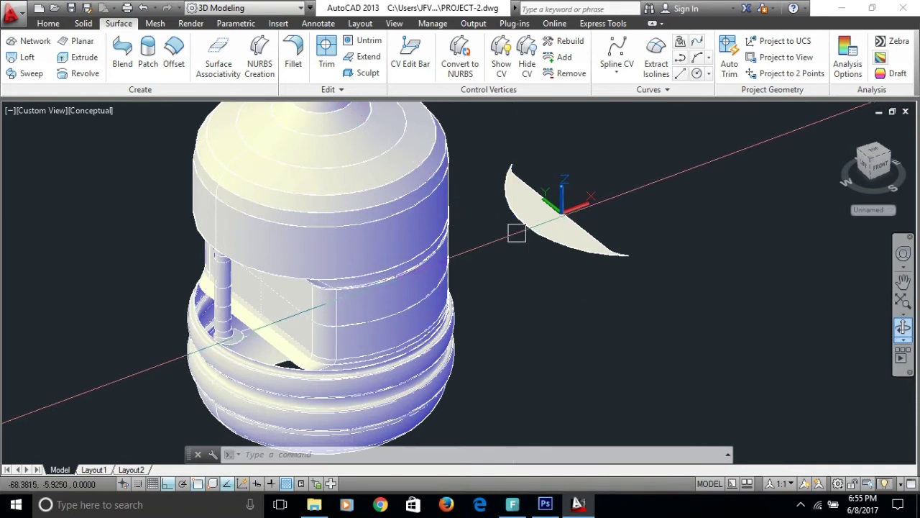
Move the curved surface patch from its tip onto the base ring edge.
{"action": "type", "text": "m"}
{"action": "key", "text": "Return"}
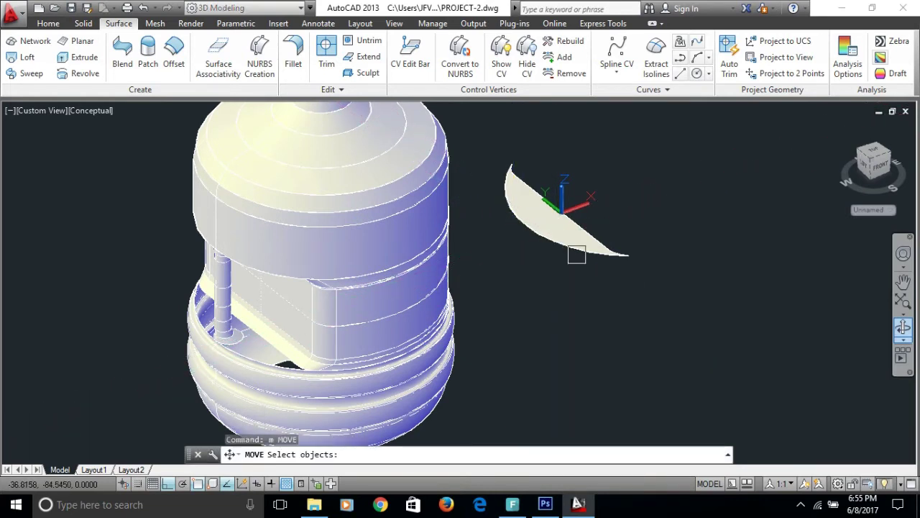
{"action": "left_click", "coordinate": [573, 228]}
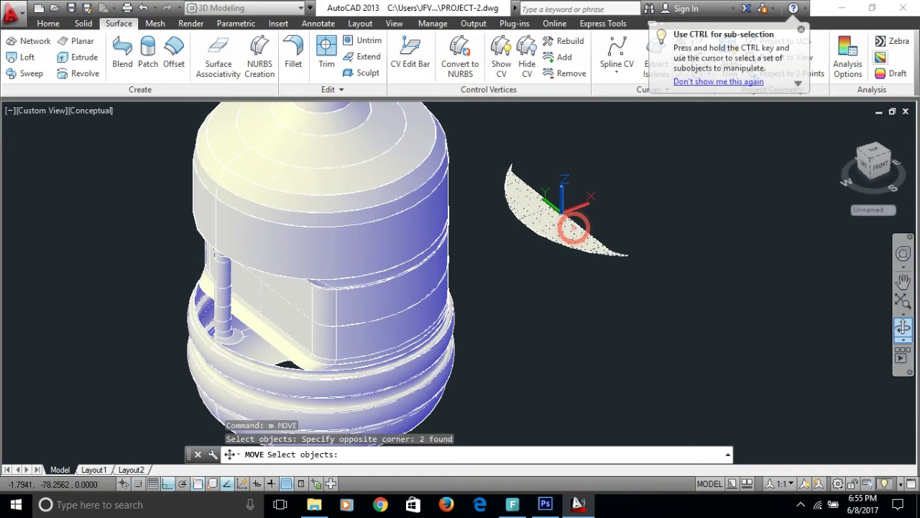
{"action": "key", "text": "Return"}
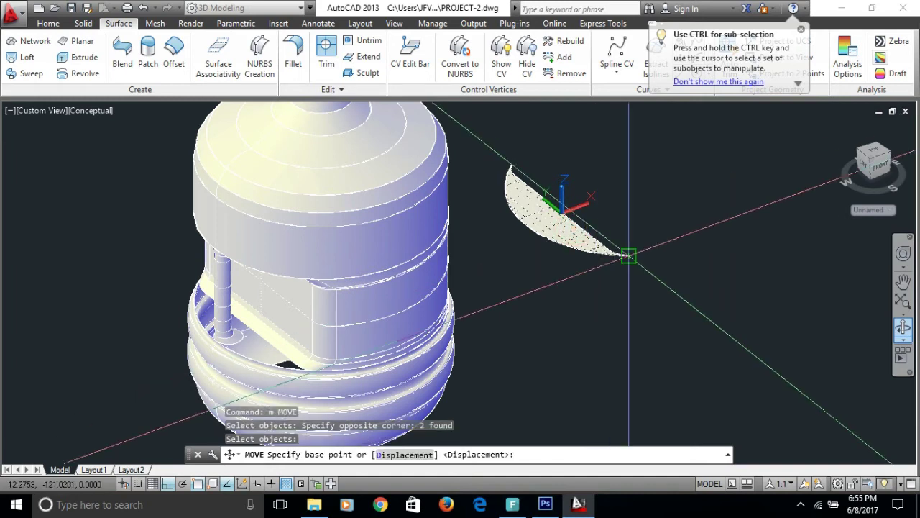
{"action": "left_click", "coordinate": [628, 256]}
{"action": "scroll", "coordinate": [355, 337], "scroll_direction": "up", "scroll_amount": 2}
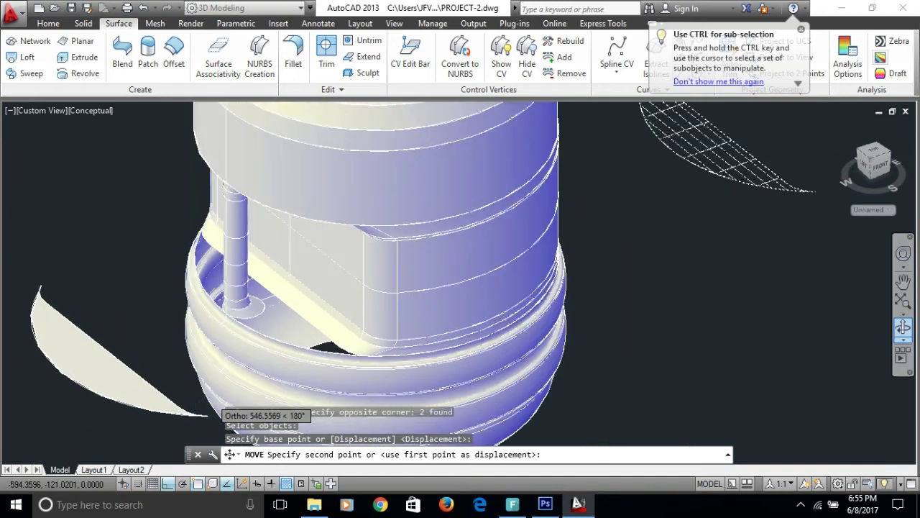
{"action": "scroll", "coordinate": [355, 337], "scroll_direction": "up", "scroll_amount": 2}
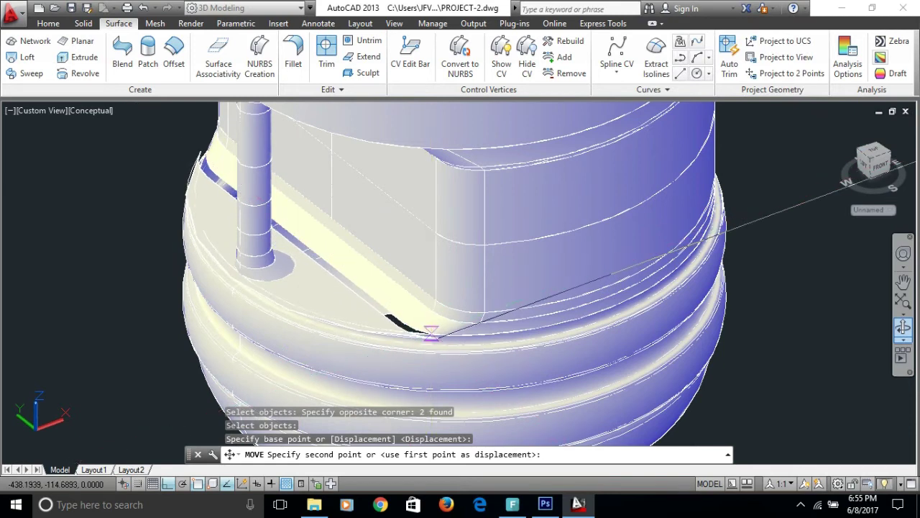
{"action": "scroll", "coordinate": [431, 334], "scroll_direction": "up", "scroll_amount": 3}
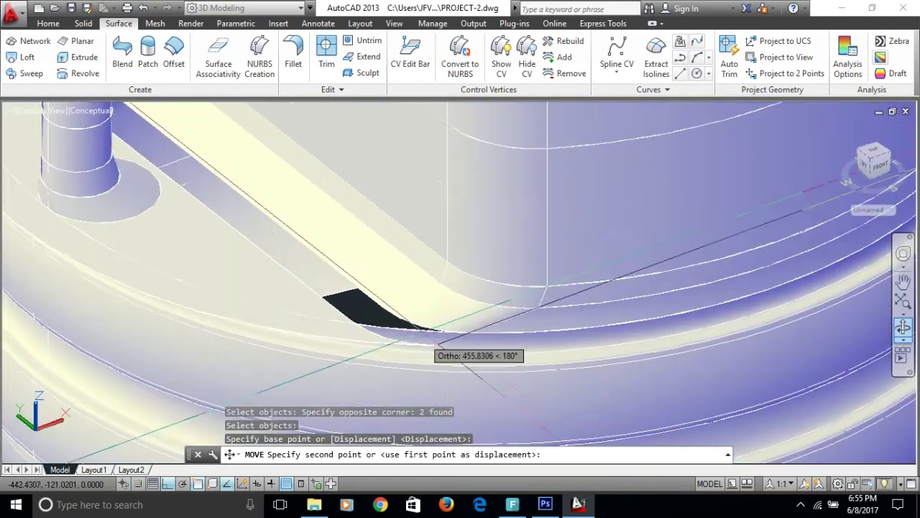
{"action": "left_click", "coordinate": [448, 332]}
{"action": "scroll", "coordinate": [359, 320], "scroll_direction": "up", "scroll_amount": 5}
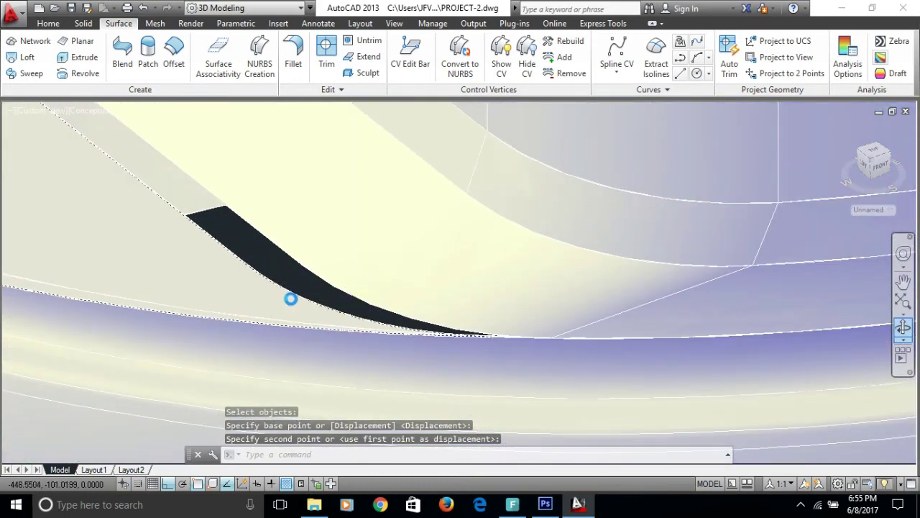
{"action": "scroll", "coordinate": [284, 291], "scroll_direction": "up", "scroll_amount": 2}
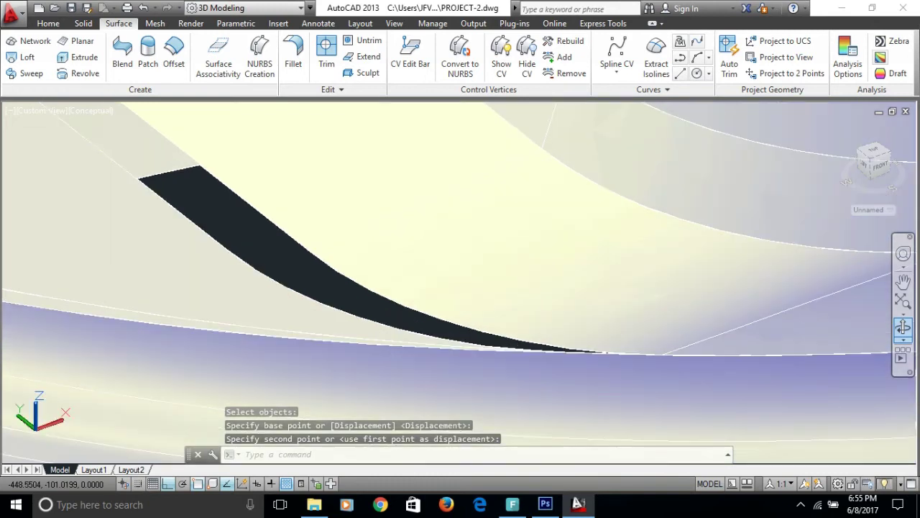
Move the dark surface strip from an edge midpoint to near the handle column's base.
{"action": "type", "text": "m"}
{"action": "key", "text": "Return"}
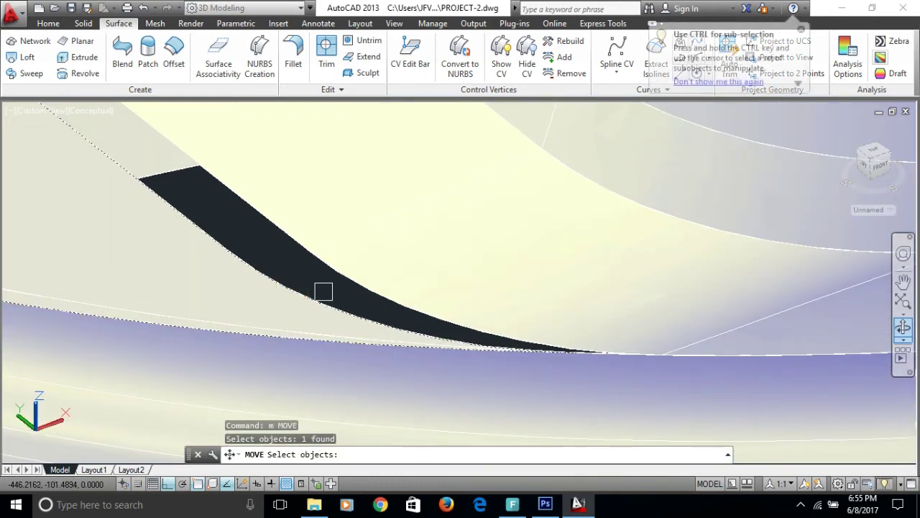
{"action": "key", "text": "Return"}
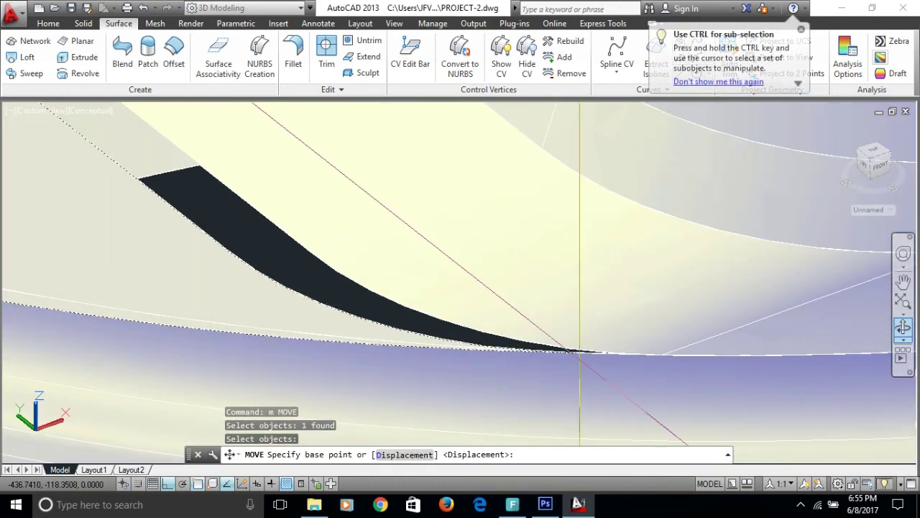
{"action": "scroll", "coordinate": [575, 351], "scroll_direction": "down", "scroll_amount": 2}
{"action": "scroll", "coordinate": [571, 356], "scroll_direction": "down", "scroll_amount": 2}
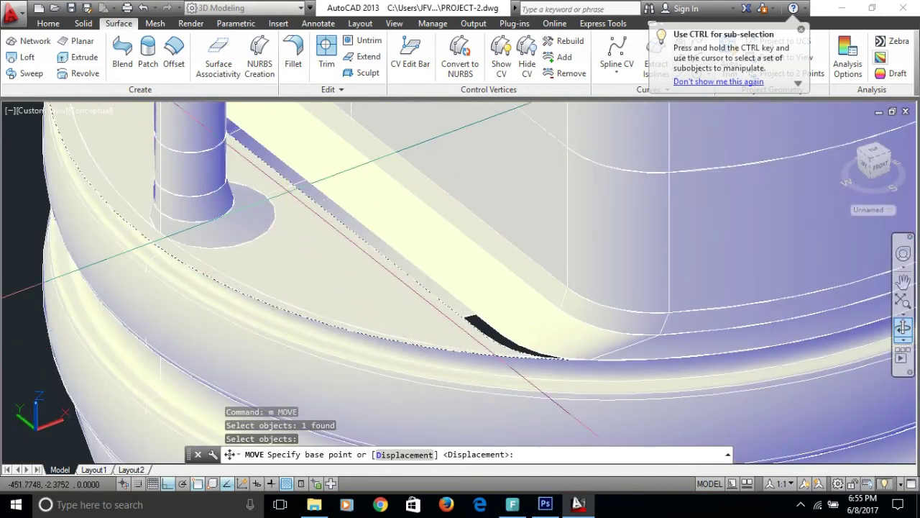
{"action": "type", "text": "mid of"}
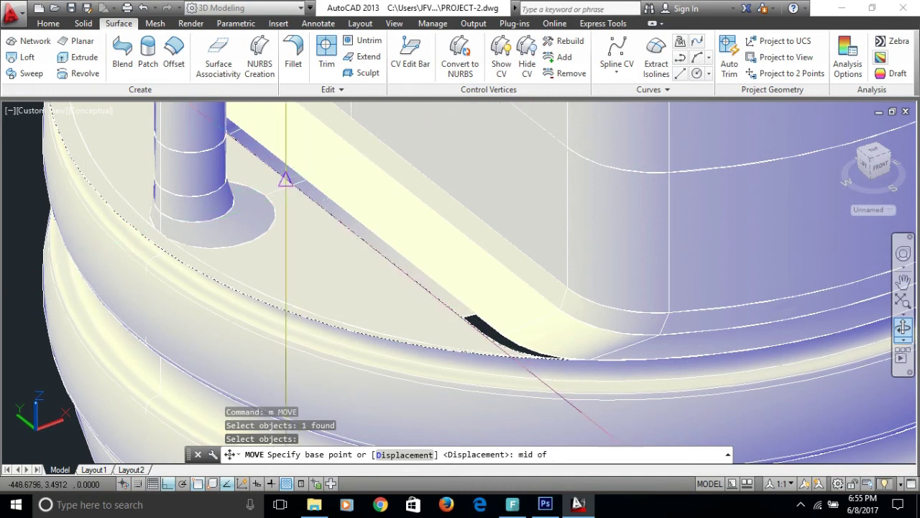
{"action": "left_click", "coordinate": [290, 180]}
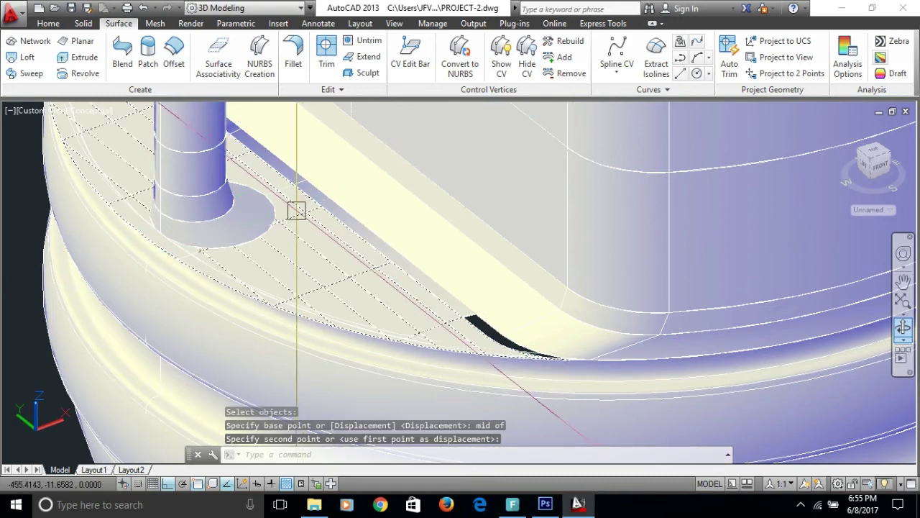
{"action": "middle_click_drag", "start_coordinate": [325, 274], "coordinate": [370, 304]}
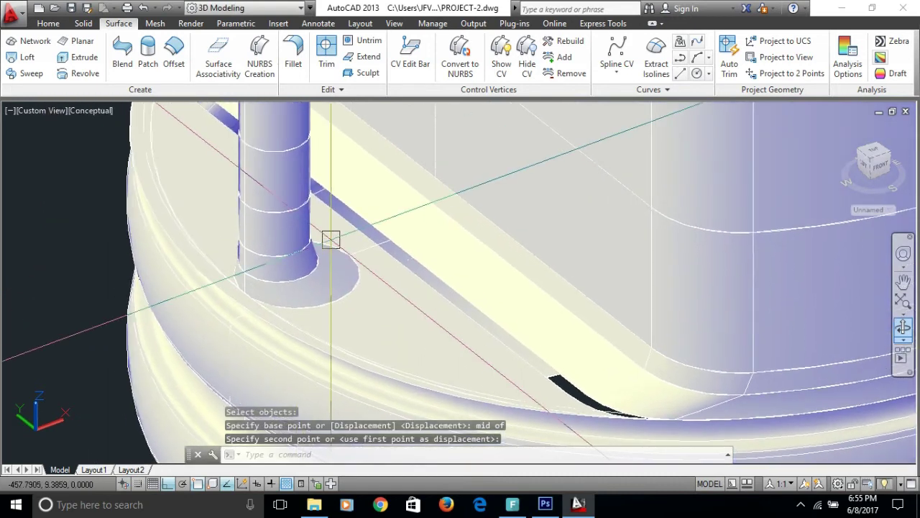
{"action": "scroll", "coordinate": [431, 259], "scroll_direction": "up", "scroll_amount": 3}
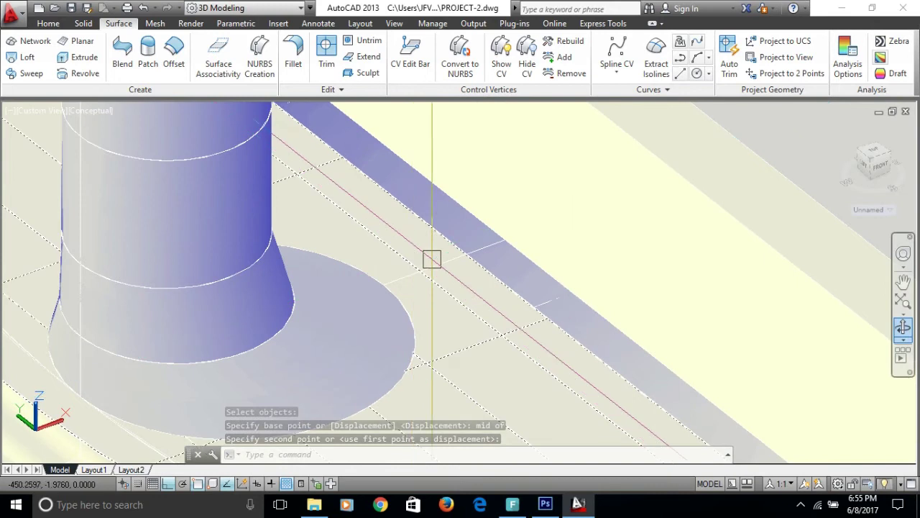
{"action": "left_click", "coordinate": [482, 289]}
Move the strip from its beam-edge midpoint to align it on the ring edge.
{"action": "type", "text": "m"}
{"action": "key", "text": "Return"}
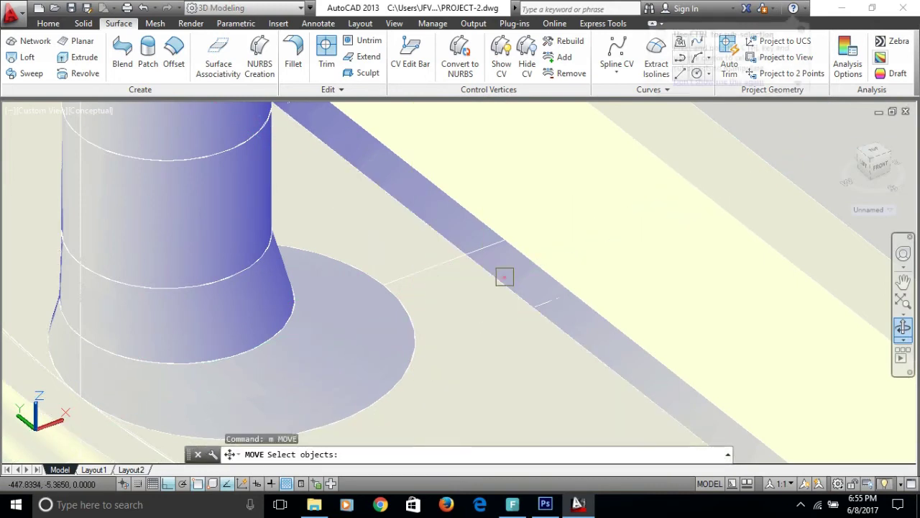
{"action": "left_click", "coordinate": [502, 280]}
{"action": "key", "text": "Return"}
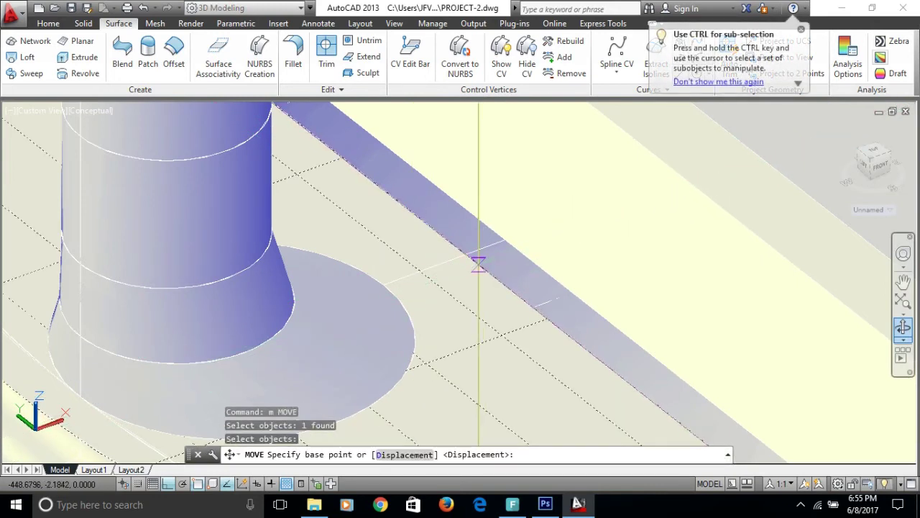
{"action": "type", "text": "mid"}
{"action": "key", "text": "Return"}
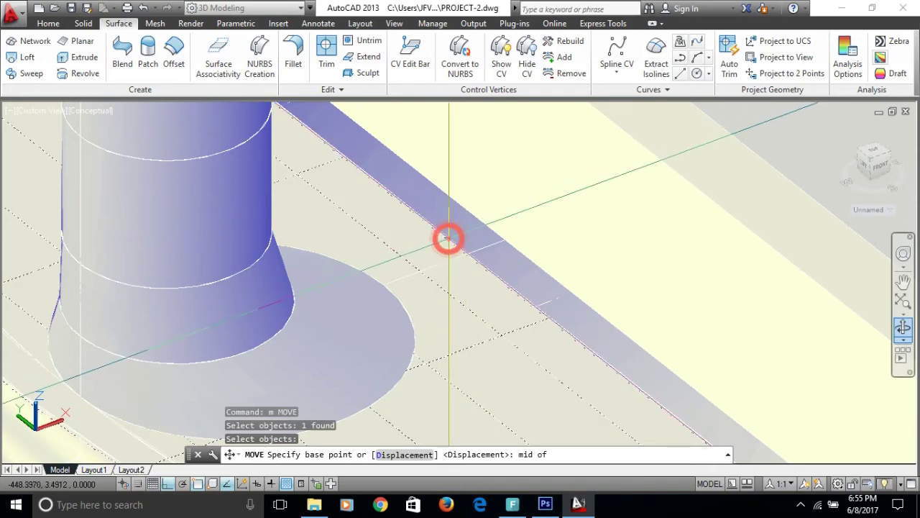
{"action": "left_click", "coordinate": [448, 237]}
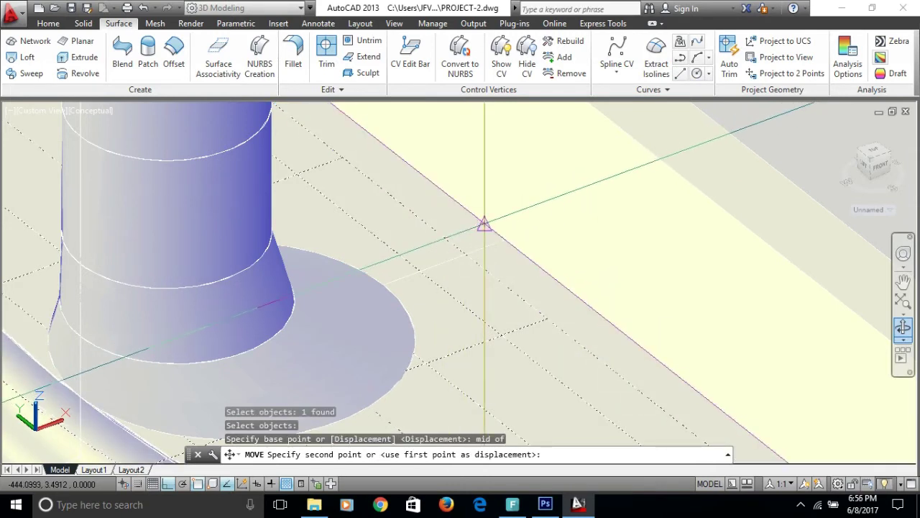
{"action": "left_click", "coordinate": [483, 225]}
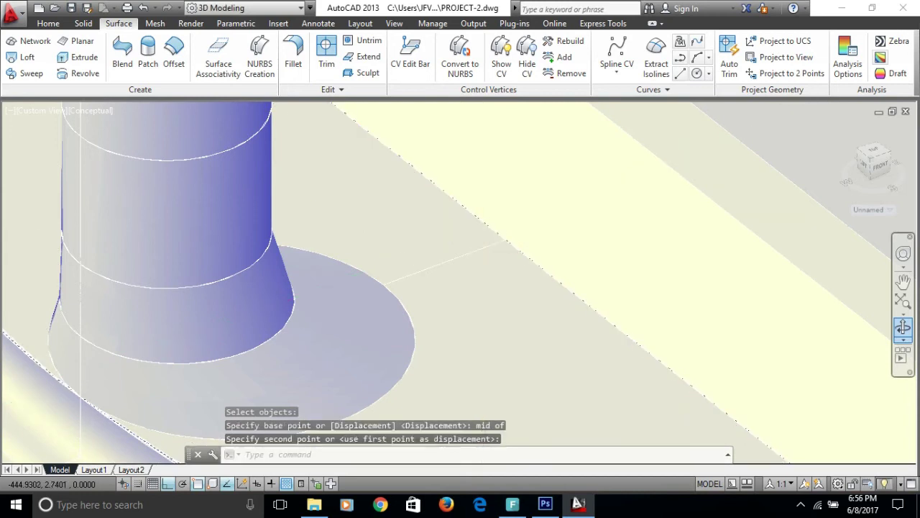
Zoom in to inspect the placed strip, then clear its selection.
{"action": "scroll", "coordinate": [484, 225], "scroll_direction": "down", "scroll_amount": 4}
{"action": "scroll", "coordinate": [493, 328], "scroll_direction": "down", "scroll_amount": 2}
{"action": "scroll", "coordinate": [534, 308], "scroll_direction": "down", "scroll_amount": 1}
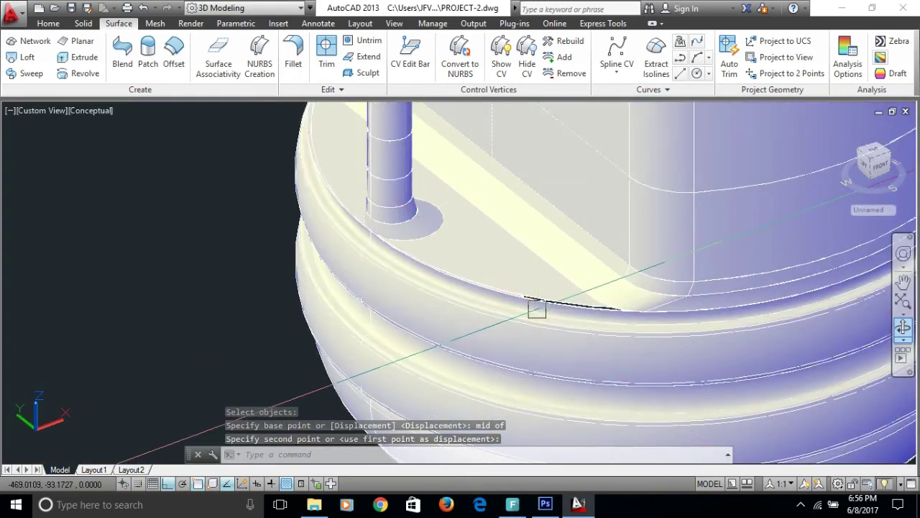
{"action": "scroll", "coordinate": [575, 313], "scroll_direction": "up", "scroll_amount": 2}
{"action": "scroll", "coordinate": [617, 311], "scroll_direction": "up", "scroll_amount": 2}
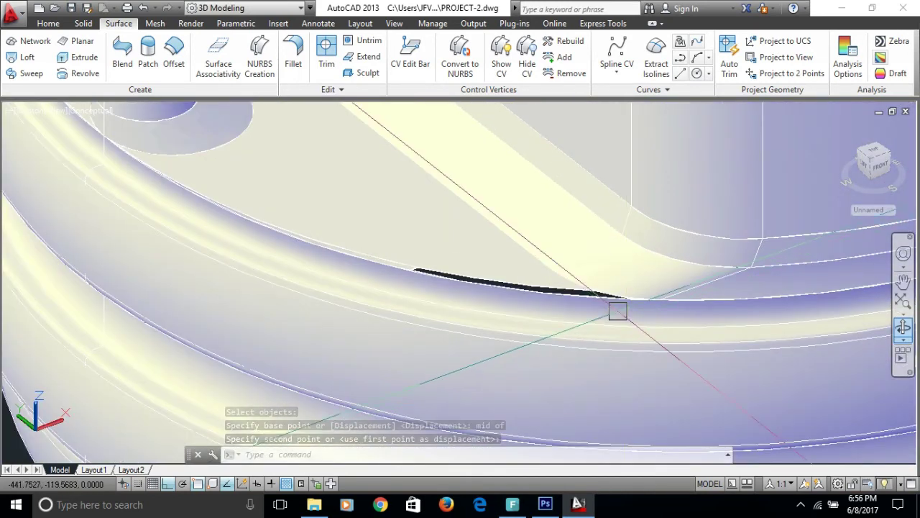
{"action": "scroll", "coordinate": [618, 303], "scroll_direction": "up", "scroll_amount": 2}
{"action": "scroll", "coordinate": [478, 267], "scroll_direction": "up", "scroll_amount": 1}
{"action": "left_click", "coordinate": [478, 264]}
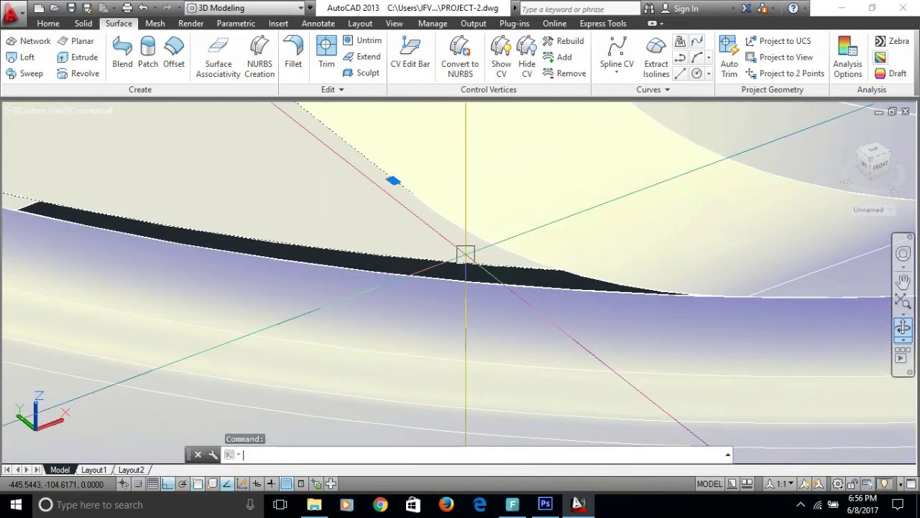
{"action": "key", "text": "Escape"}
{"action": "key", "text": "Escape"}
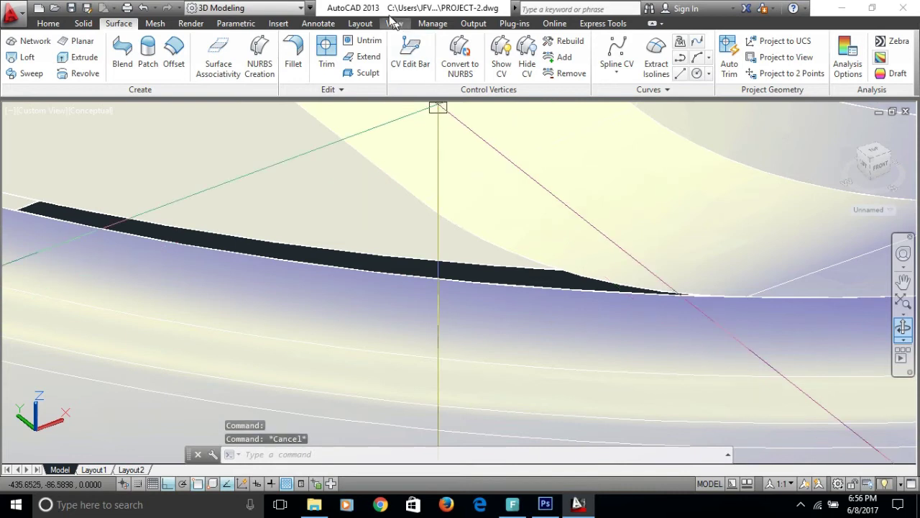
Switch the model's visual style to 2D Wireframe.
{"action": "left_click", "coordinate": [394, 24]}
{"action": "left_click", "coordinate": [424, 47]}
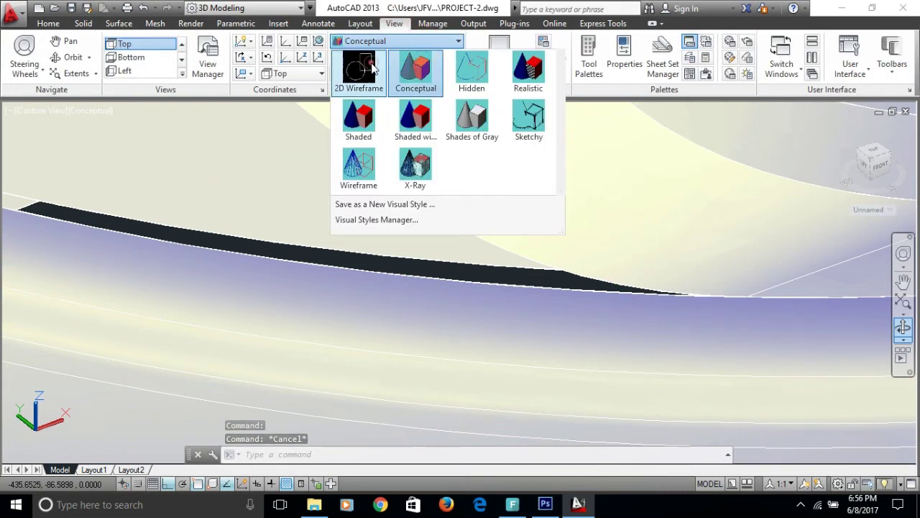
{"action": "left_click", "coordinate": [368, 68]}
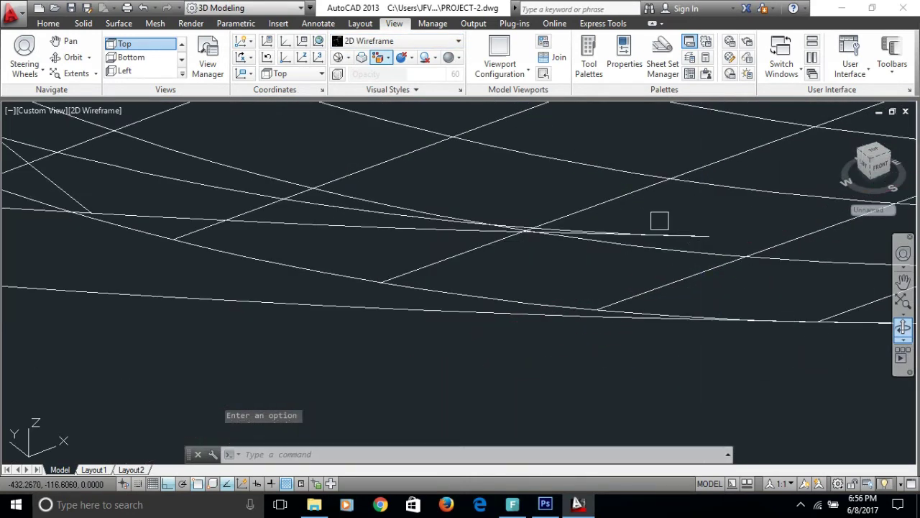
Start moving the edge line, using its endpoint as the base point.
{"action": "type", "text": "m"}
{"action": "key", "text": "Return"}
{"action": "left_click", "coordinate": [679, 236]}
{"action": "key", "text": "Return"}
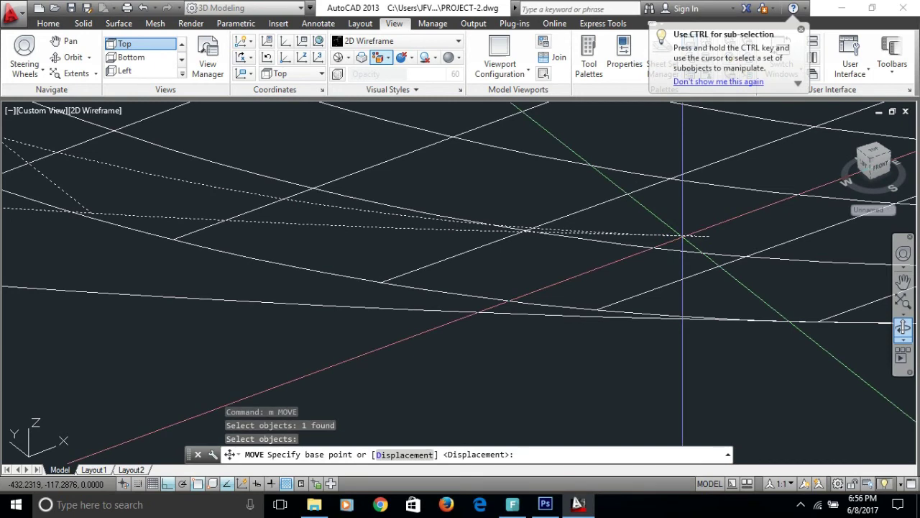
{"action": "middle_click_drag", "start_coordinate": [735, 251], "coordinate": [715, 237], "text": "shift"}
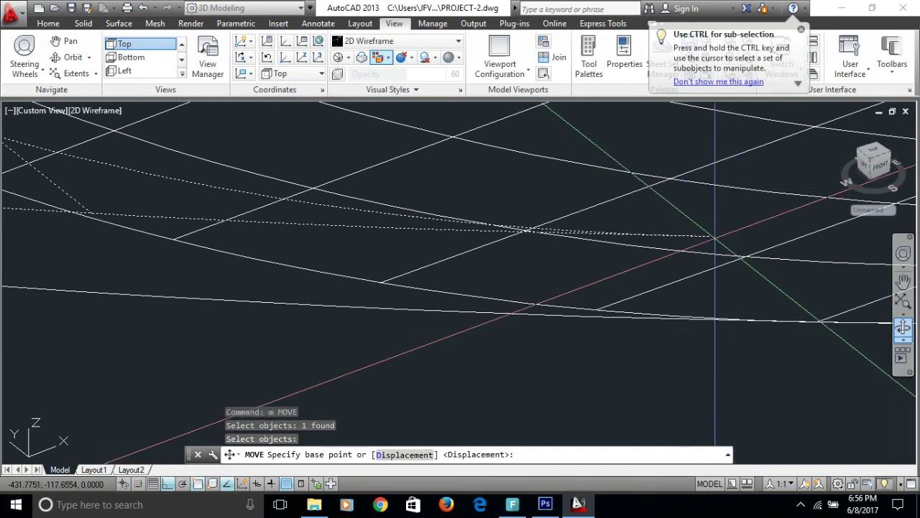
{"action": "left_click", "coordinate": [708, 235]}
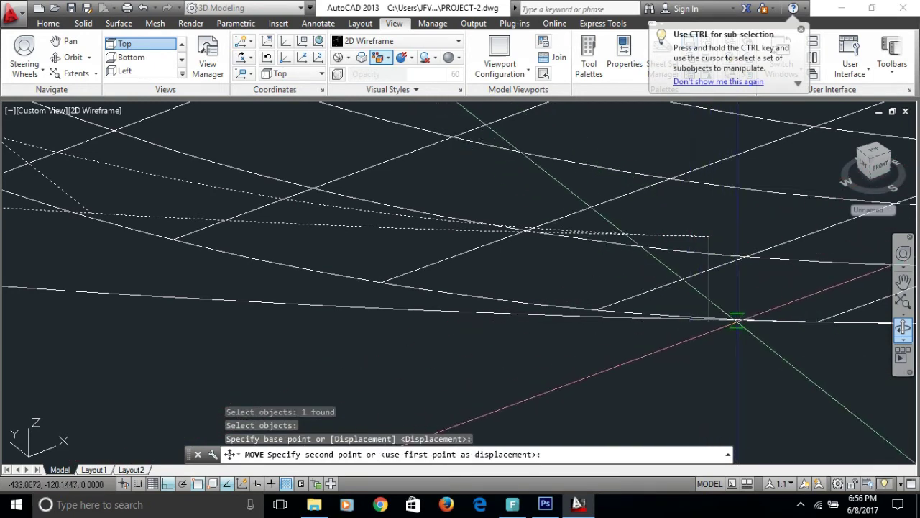
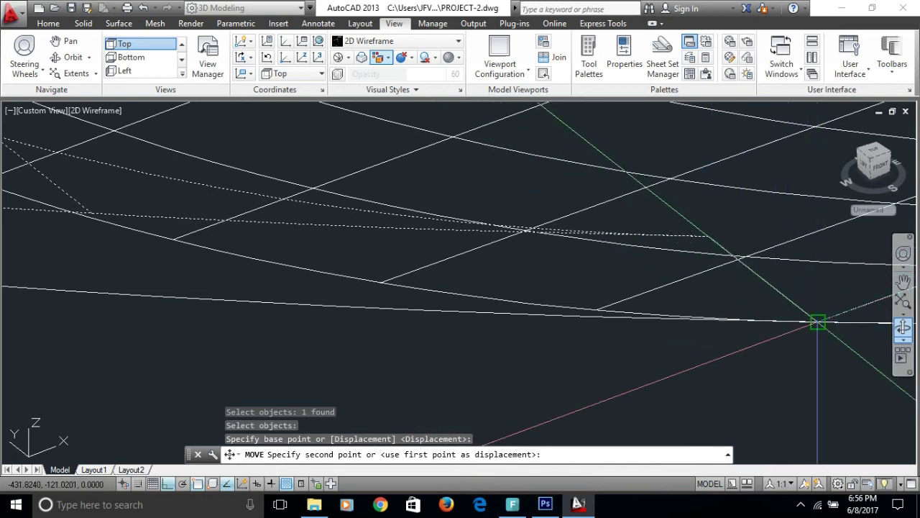
Drop the moved piece at its new position and switch to the Conceptual visual style.
{"action": "left_click", "coordinate": [815, 323]}
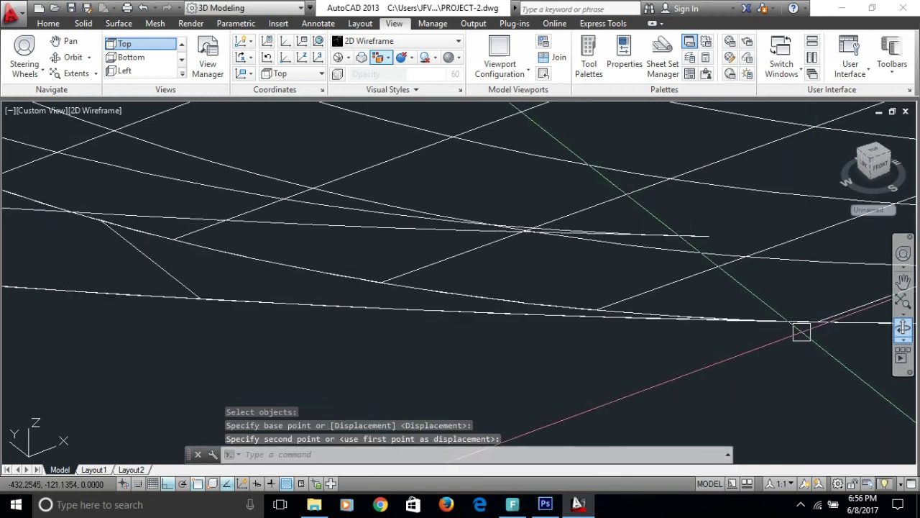
{"action": "scroll", "coordinate": [741, 343], "scroll_direction": "down", "scroll_amount": 3}
{"action": "scroll", "coordinate": [740, 344], "scroll_direction": "down", "scroll_amount": 3}
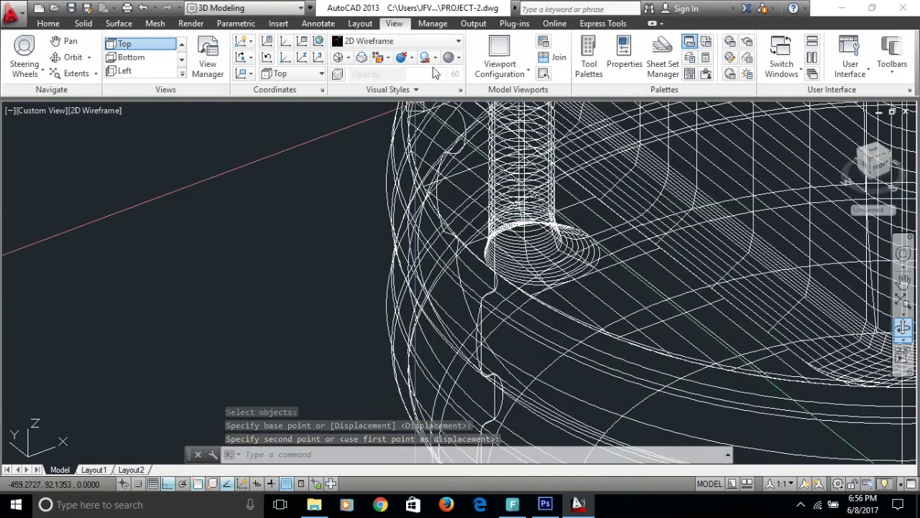
{"action": "left_click", "coordinate": [441, 44]}
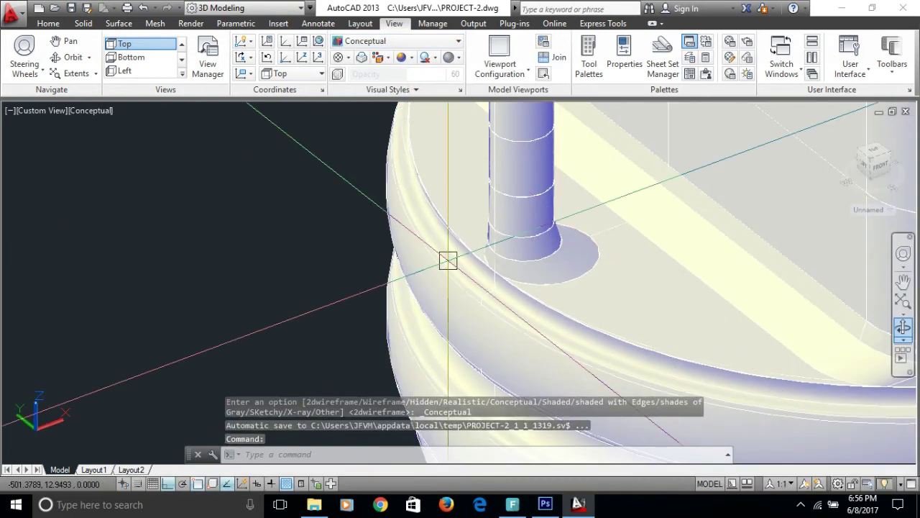
Zoom and orbit around the bottle to inspect its open bottom, the slot and the pin's base.
{"action": "scroll", "coordinate": [438, 277], "scroll_direction": "down", "scroll_amount": 3}
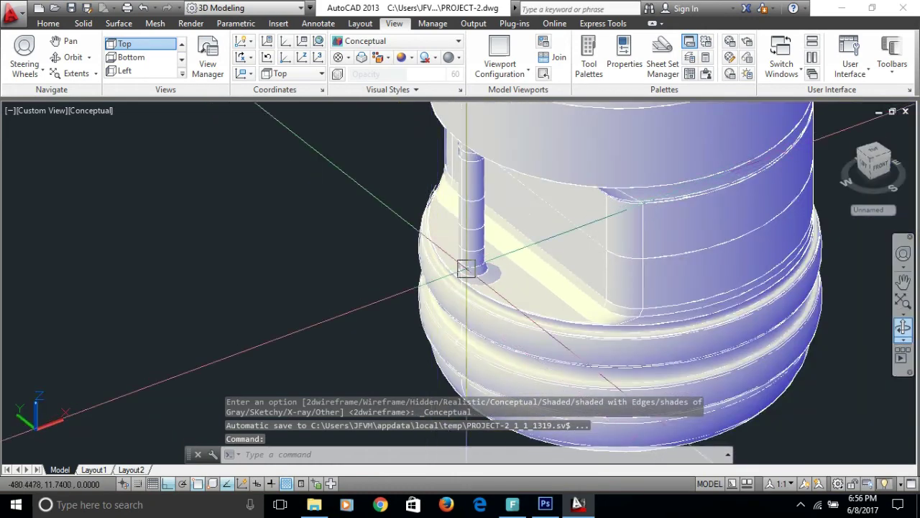
{"action": "scroll", "coordinate": [466, 268], "scroll_direction": "up", "scroll_amount": 5}
{"action": "scroll", "coordinate": [453, 252], "scroll_direction": "down", "scroll_amount": 2}
{"action": "scroll", "coordinate": [453, 253], "scroll_direction": "down", "scroll_amount": 1}
{"action": "scroll", "coordinate": [453, 252], "scroll_direction": "down", "scroll_amount": 1}
{"action": "scroll", "coordinate": [453, 252], "scroll_direction": "down", "scroll_amount": 1}
{"action": "mouse_move", "coordinate": [371, 243]}
{"action": "middle_mouse_down", "text": "shift"}
{"action": "mouse_move", "coordinate": [427, 255]}
{"action": "mouse_move", "coordinate": [464, 243]}
{"action": "middle_mouse_up", "text": "shift"}
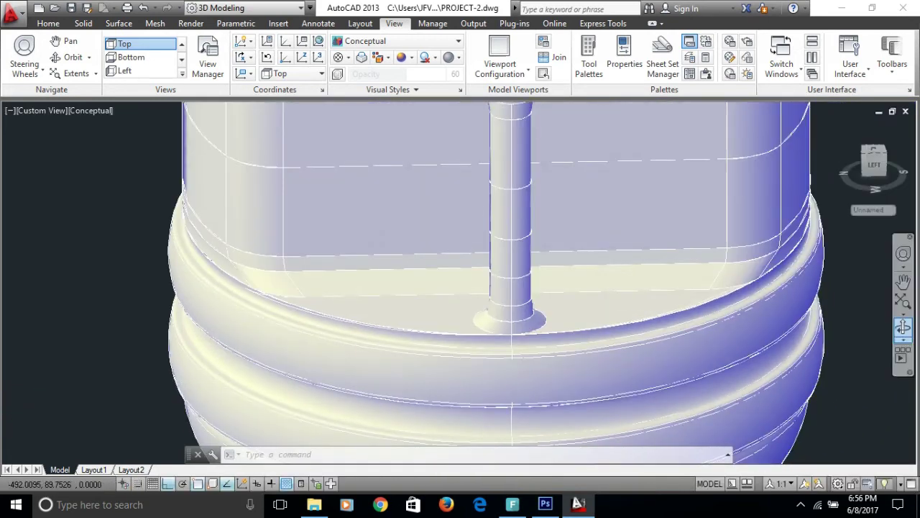
{"action": "middle_click", "coordinate": [440, 343]}
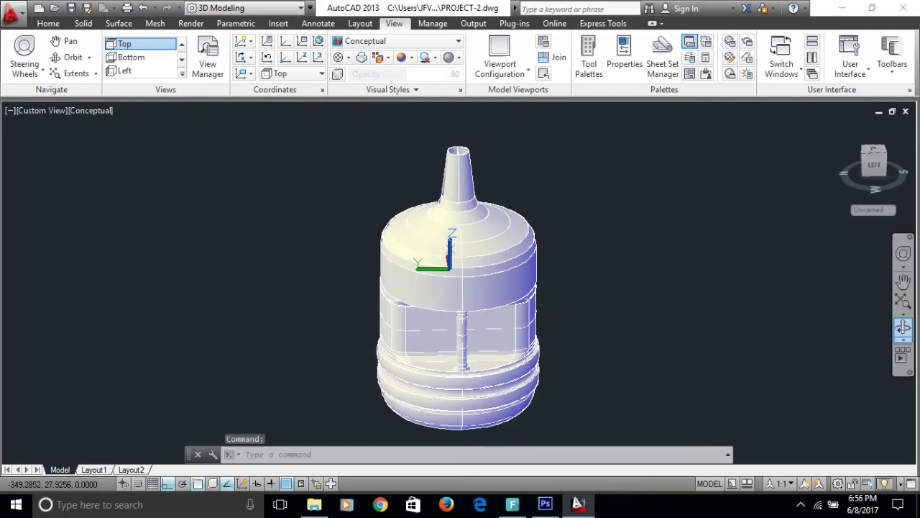
{"action": "mouse_move", "coordinate": [439, 343]}
{"action": "middle_mouse_down", "text": "shift"}
{"action": "mouse_move", "coordinate": [342, 286]}
{"action": "mouse_move", "coordinate": [349, 263]}
{"action": "middle_mouse_up", "text": "shift"}
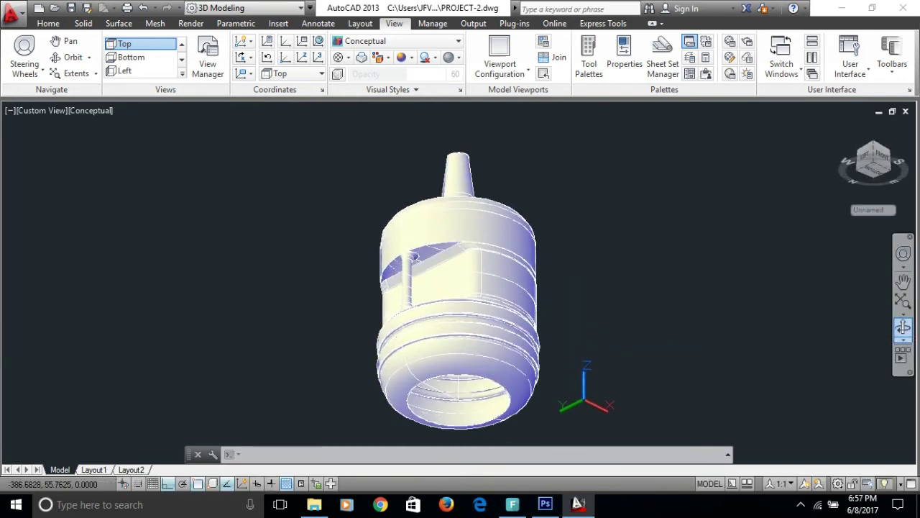
{"action": "scroll", "coordinate": [410, 276], "scroll_direction": "up", "scroll_amount": 5}
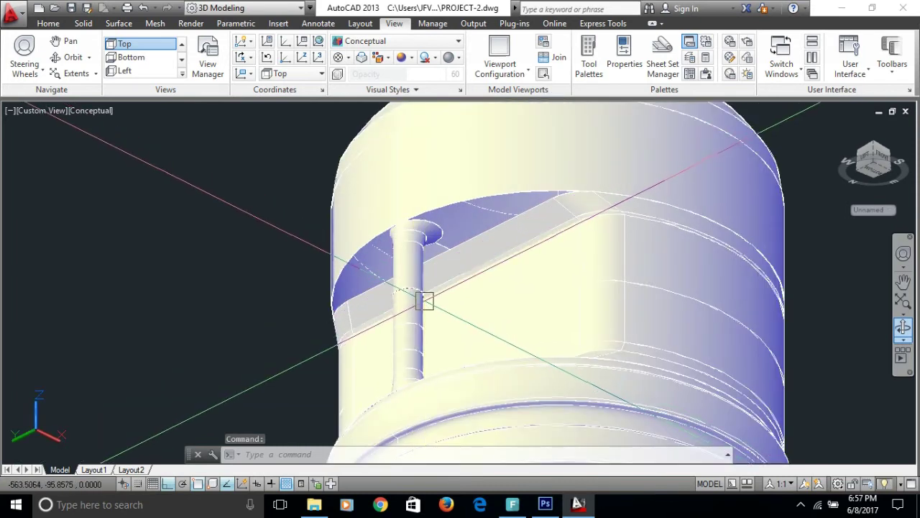
{"action": "mouse_move", "coordinate": [424, 307]}
{"action": "middle_mouse_down", "text": "shift"}
{"action": "mouse_move", "coordinate": [409, 326]}
{"action": "mouse_move", "coordinate": [452, 362]}
{"action": "mouse_move", "coordinate": [462, 318]}
{"action": "mouse_move", "coordinate": [468, 394]}
{"action": "mouse_move", "coordinate": [443, 427]}
{"action": "middle_mouse_up", "text": "shift"}
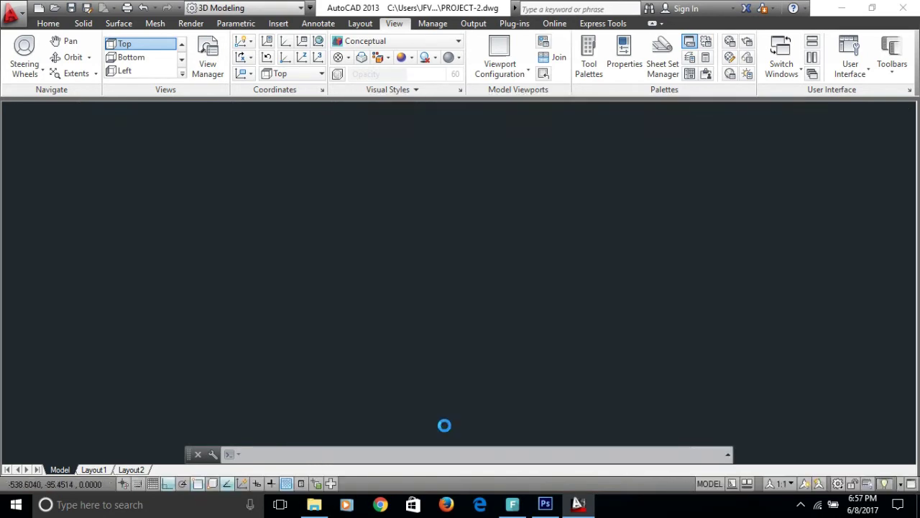
{"action": "scroll", "coordinate": [439, 427], "scroll_direction": "up", "scroll_amount": 2}
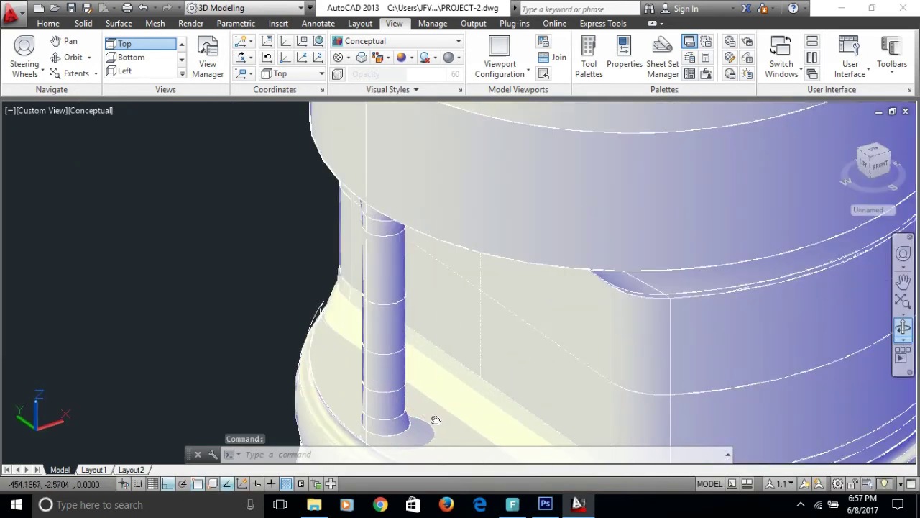
{"action": "middle_click_drag", "start_coordinate": [435, 420], "coordinate": [366, 315]}
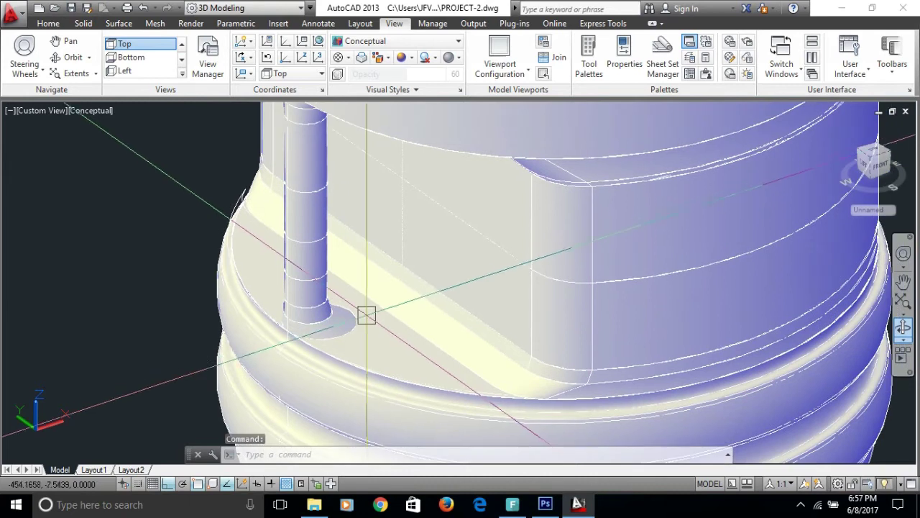
Copy the flat base piece to a higher position inside the bottle with CO.
{"action": "type", "text": "co"}
{"action": "key", "text": "Return"}
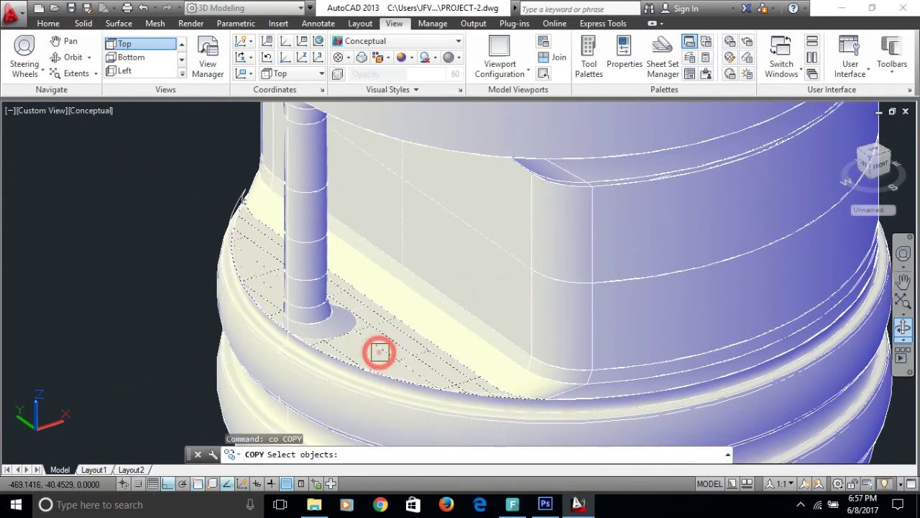
{"action": "left_click", "coordinate": [380, 352]}
{"action": "key", "text": "Return"}
{"action": "left_click", "coordinate": [137, 345]}
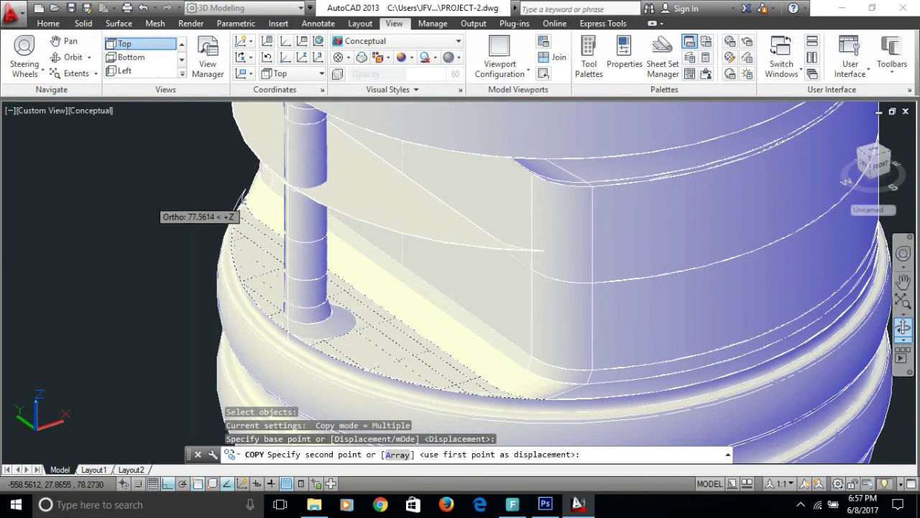
{"action": "left_click", "coordinate": [149, 174]}
{"action": "key", "text": "Escape"}
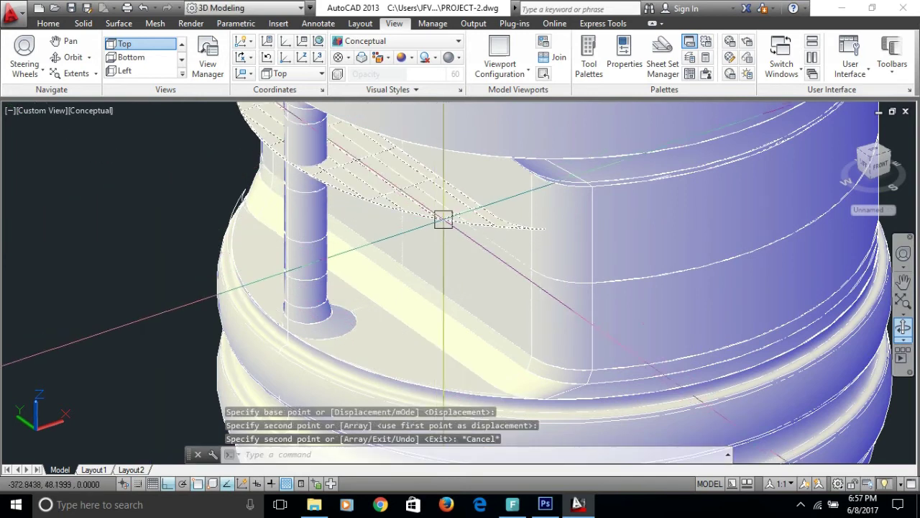
Switch the view to the 2D Wireframe visual style and orbit to a new angle.
{"action": "middle_click_drag", "start_coordinate": [553, 219], "coordinate": [551, 245]}
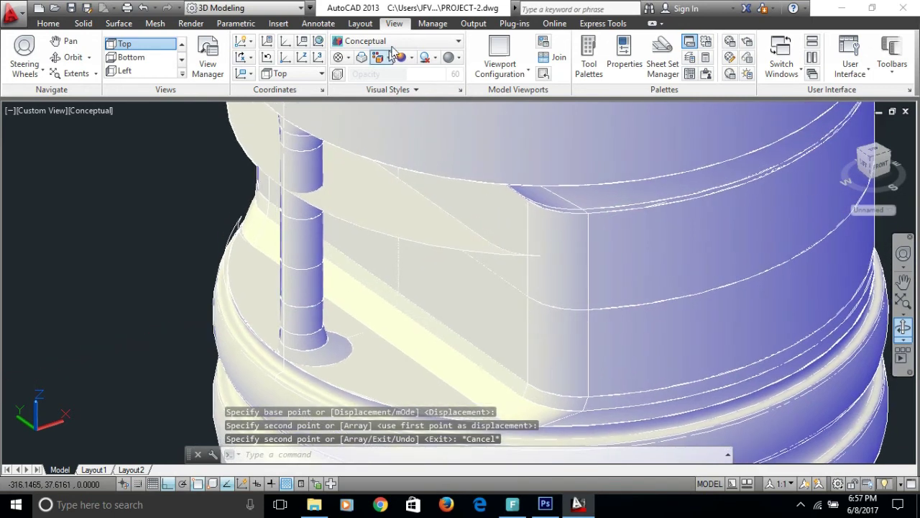
{"action": "left_click", "coordinate": [394, 41]}
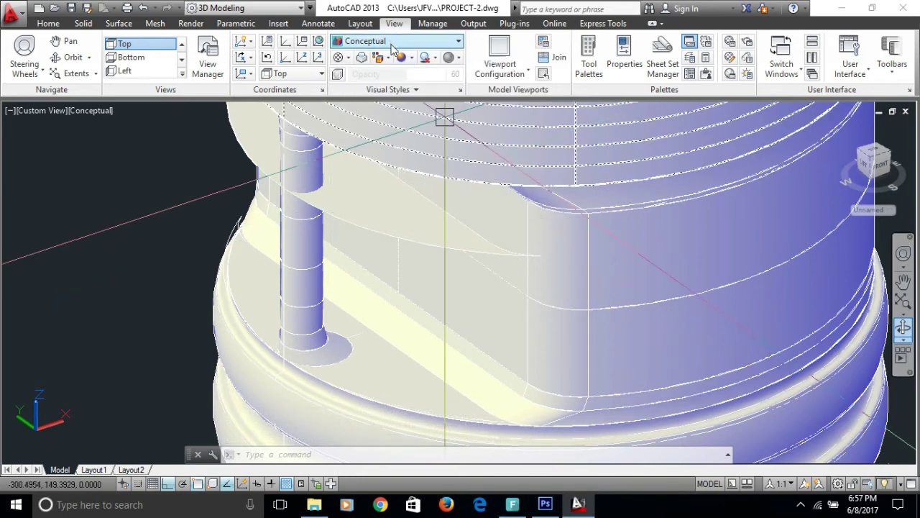
{"action": "left_click", "coordinate": [393, 46]}
{"action": "mouse_move", "coordinate": [486, 214]}
{"action": "middle_mouse_down", "text": "shift"}
{"action": "mouse_move", "coordinate": [496, 358]}
{"action": "mouse_move", "coordinate": [471, 348]}
{"action": "middle_mouse_up", "text": "shift"}
Zoom in and start moving the chosen piece with M, finishing its selection.
{"action": "scroll", "coordinate": [471, 348], "scroll_direction": "up", "scroll_amount": 3}
{"action": "scroll", "coordinate": [453, 367], "scroll_direction": "up", "scroll_amount": 3}
{"action": "scroll", "coordinate": [425, 403], "scroll_direction": "up", "scroll_amount": 2}
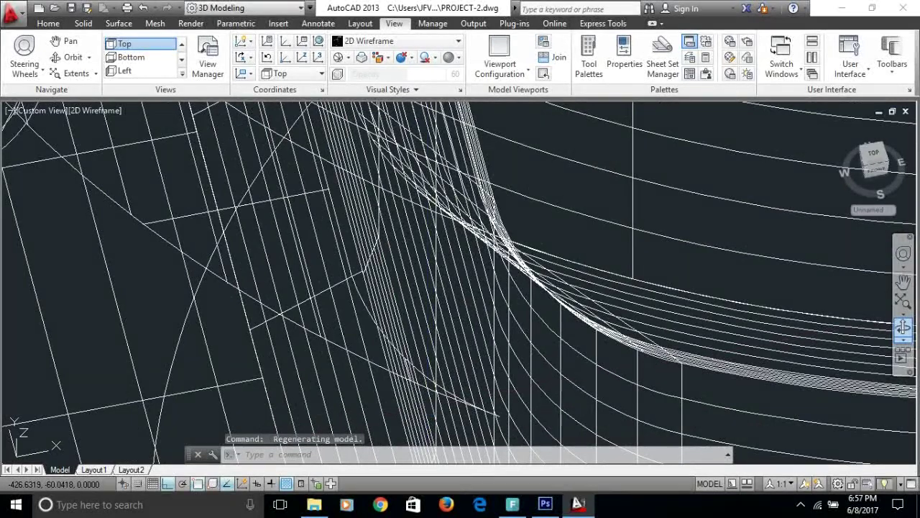
{"action": "scroll", "coordinate": [494, 409], "scroll_direction": "up", "scroll_amount": 1}
{"action": "scroll", "coordinate": [482, 406], "scroll_direction": "up", "scroll_amount": 2}
{"action": "scroll", "coordinate": [477, 404], "scroll_direction": "up", "scroll_amount": 2}
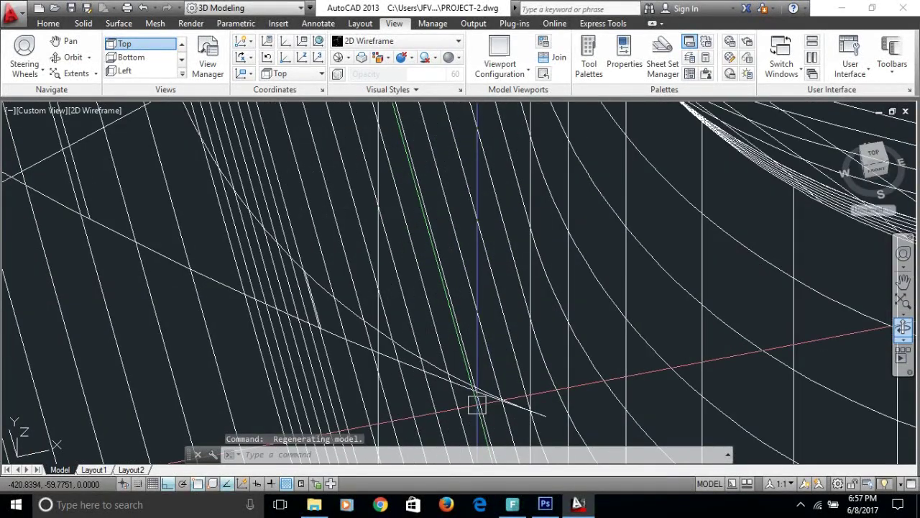
{"action": "type", "text": "m"}
{"action": "key", "text": "Return"}
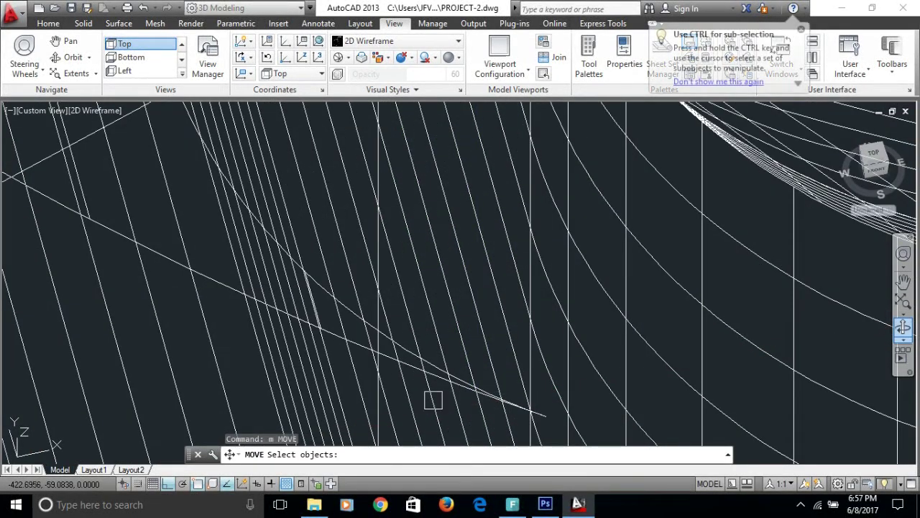
{"action": "scroll", "coordinate": [445, 388], "scroll_direction": "up", "scroll_amount": 4}
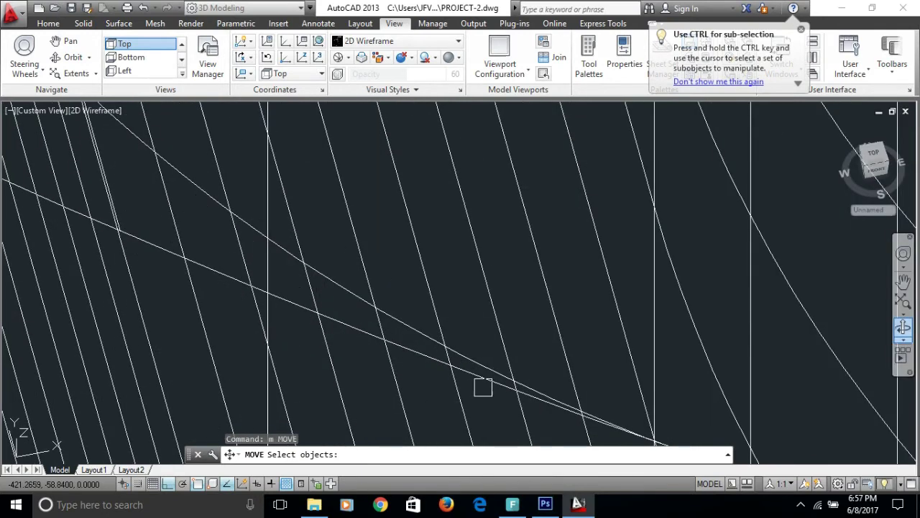
{"action": "scroll", "coordinate": [480, 381], "scroll_direction": "down", "scroll_amount": 3}
{"action": "key", "text": "Return"}
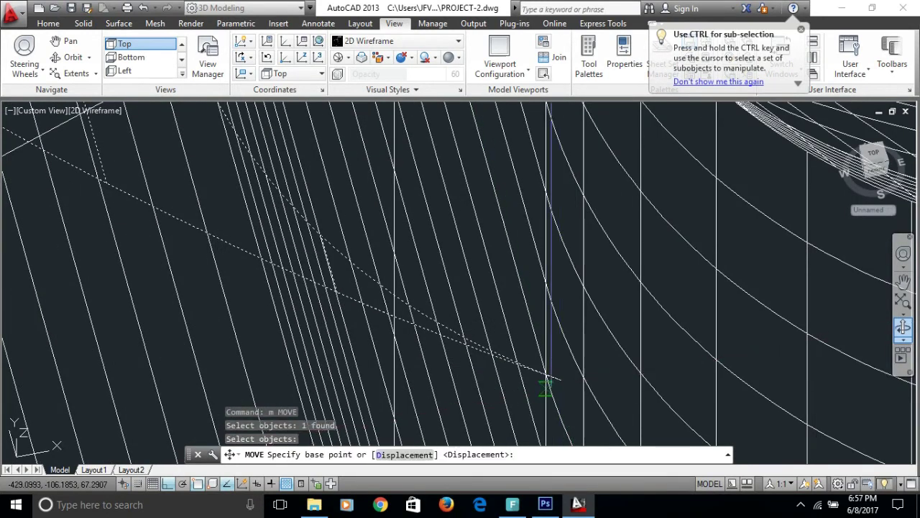
Lift the piece straight up to its new height, then bring up the visual style choices.
{"action": "left_click", "coordinate": [560, 381]}
{"action": "scroll", "coordinate": [575, 310], "scroll_direction": "down", "scroll_amount": 3}
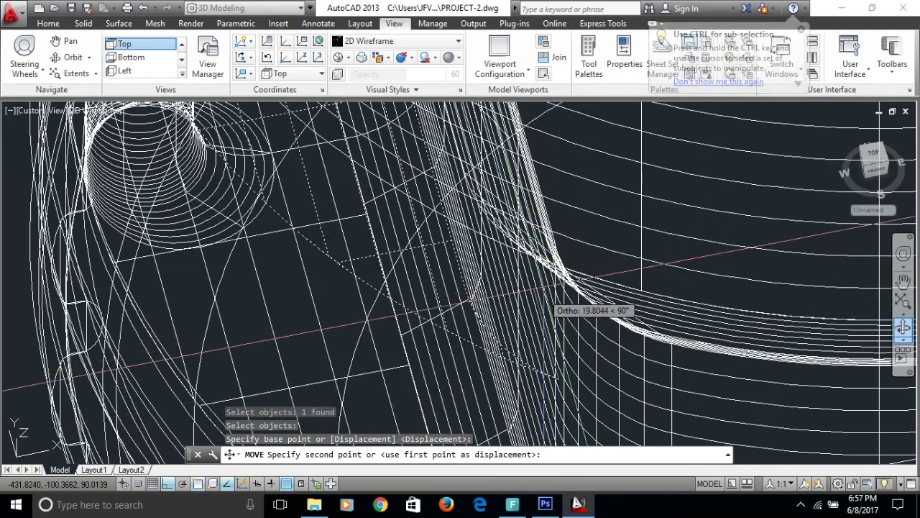
{"action": "scroll", "coordinate": [586, 230], "scroll_direction": "up", "scroll_amount": 3}
{"action": "scroll", "coordinate": [586, 227], "scroll_direction": "up", "scroll_amount": 2}
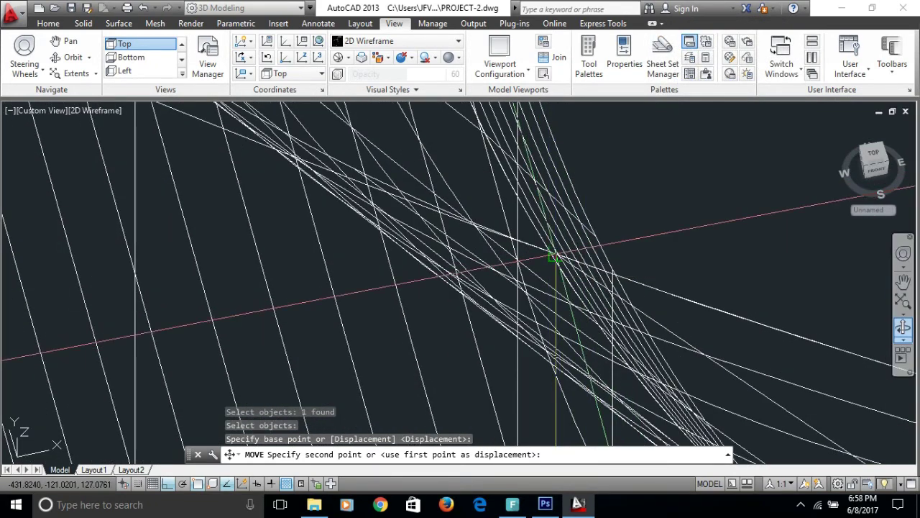
{"action": "left_click", "coordinate": [553, 256]}
{"action": "scroll", "coordinate": [557, 266], "scroll_direction": "down", "scroll_amount": 2}
{"action": "scroll", "coordinate": [557, 266], "scroll_direction": "down", "scroll_amount": 3}
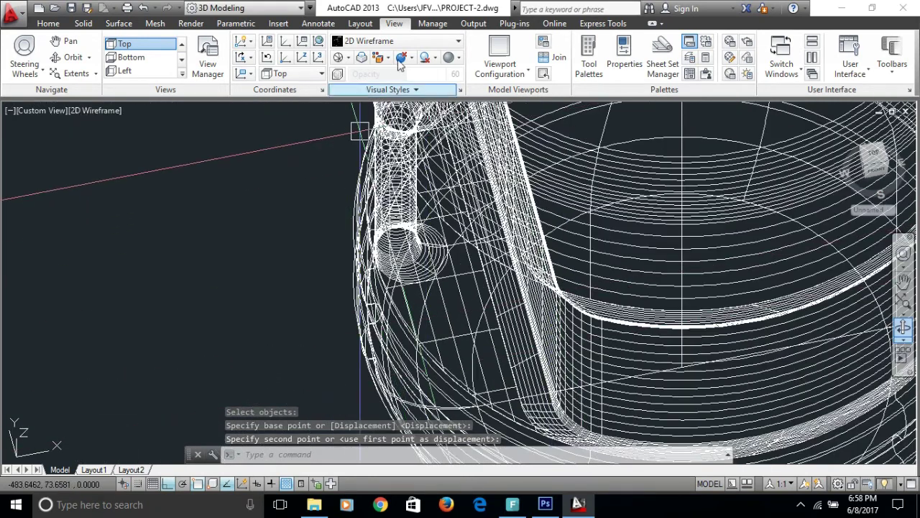
{"action": "left_click", "coordinate": [417, 40]}
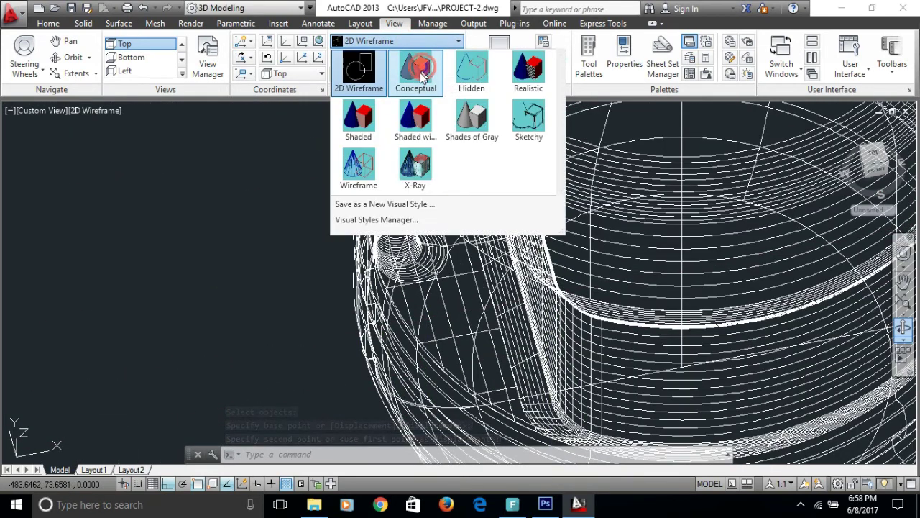
Switch to the Conceptual style and orbit to look at the bottle's open underside.
{"action": "left_click", "coordinate": [421, 73]}
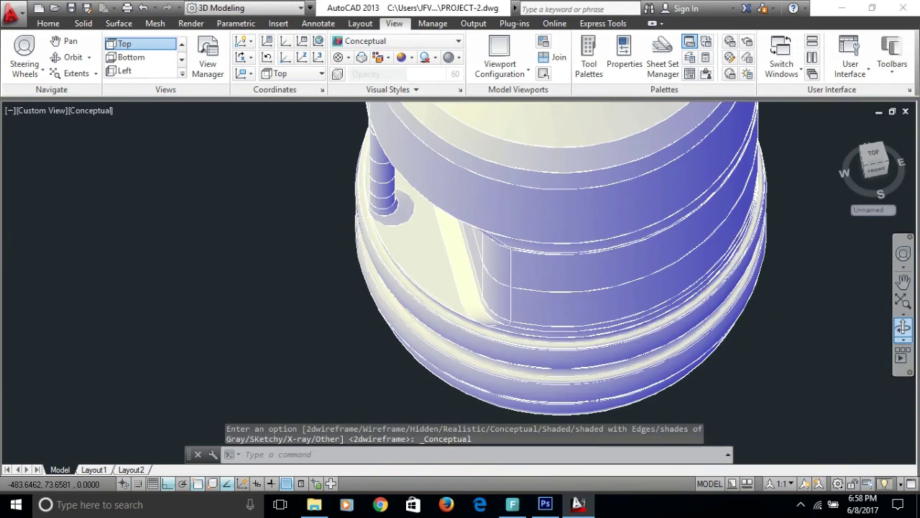
{"action": "scroll", "coordinate": [353, 218], "scroll_direction": "down", "scroll_amount": 3}
{"action": "scroll", "coordinate": [353, 236], "scroll_direction": "down", "scroll_amount": 2}
{"action": "mouse_move", "coordinate": [342, 277]}
{"action": "middle_mouse_down", "text": "shift"}
{"action": "mouse_move", "coordinate": [381, 134]}
{"action": "mouse_move", "coordinate": [374, 196]}
{"action": "middle_mouse_up", "text": "shift"}
{"action": "scroll", "coordinate": [388, 260], "scroll_direction": "up", "scroll_amount": 3}
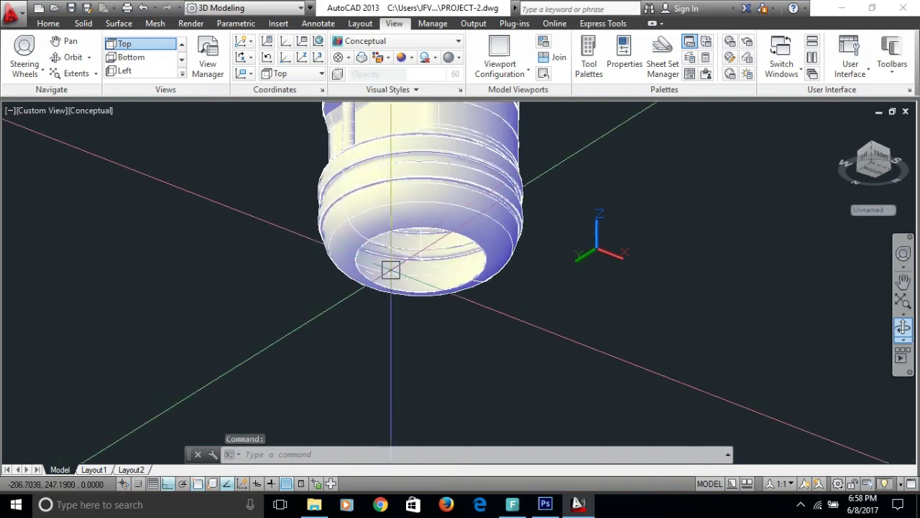
{"action": "middle_click_drag", "start_coordinate": [386, 267], "coordinate": [388, 251], "text": "shift"}
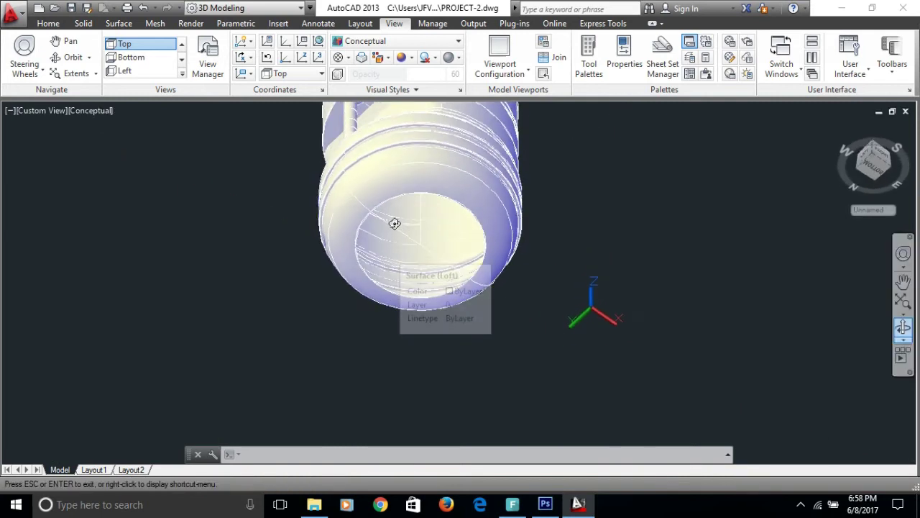
{"action": "scroll", "coordinate": [445, 204], "scroll_direction": "up", "scroll_amount": 1}
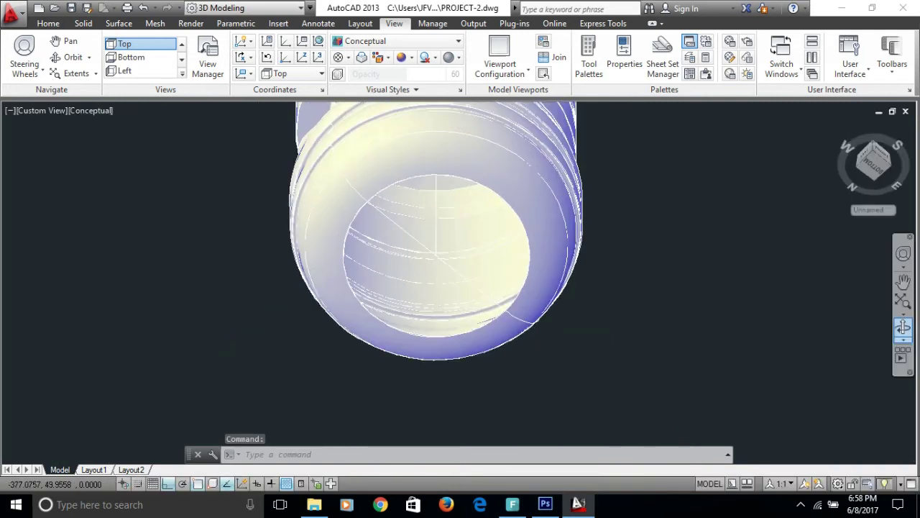
{"action": "scroll", "coordinate": [381, 172], "scroll_direction": "up", "scroll_amount": 1}
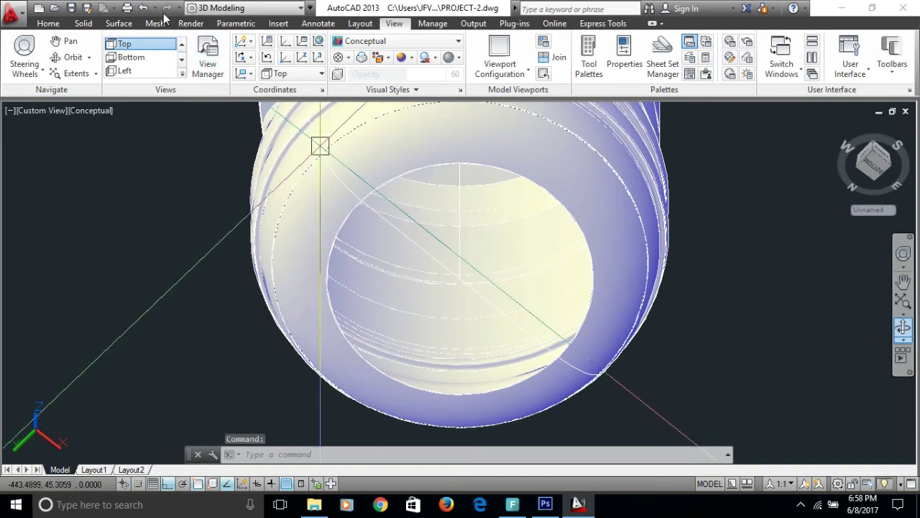
Create a patch surface from the bottom opening's rim edge to seal the base.
{"action": "left_click", "coordinate": [117, 23]}
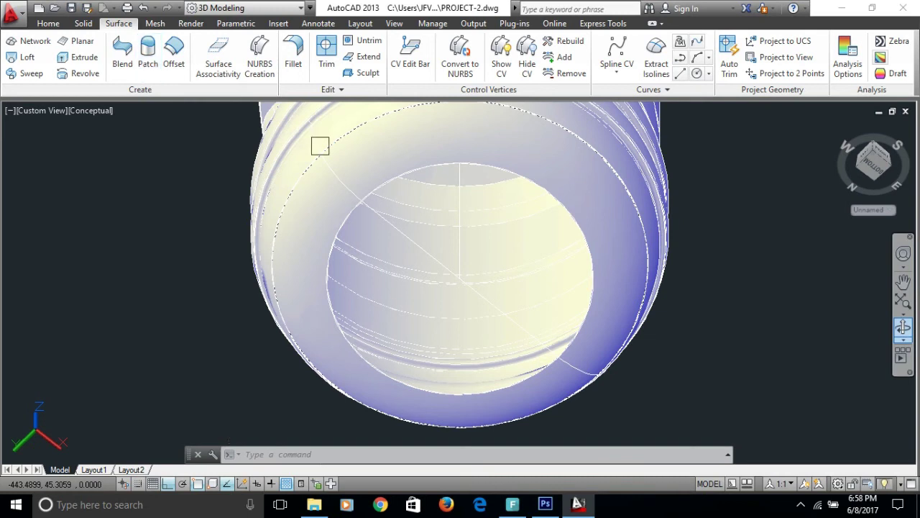
{"action": "key", "text": "Return"}
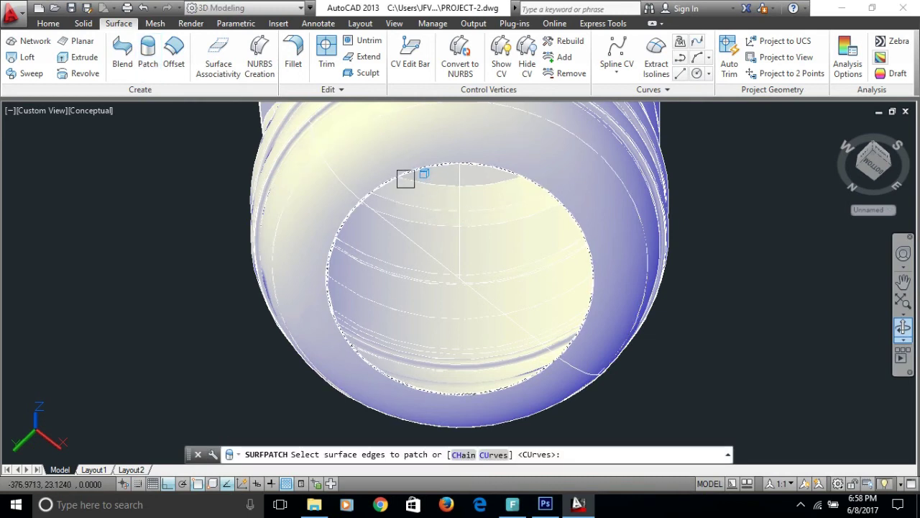
{"action": "left_click", "coordinate": [406, 178]}
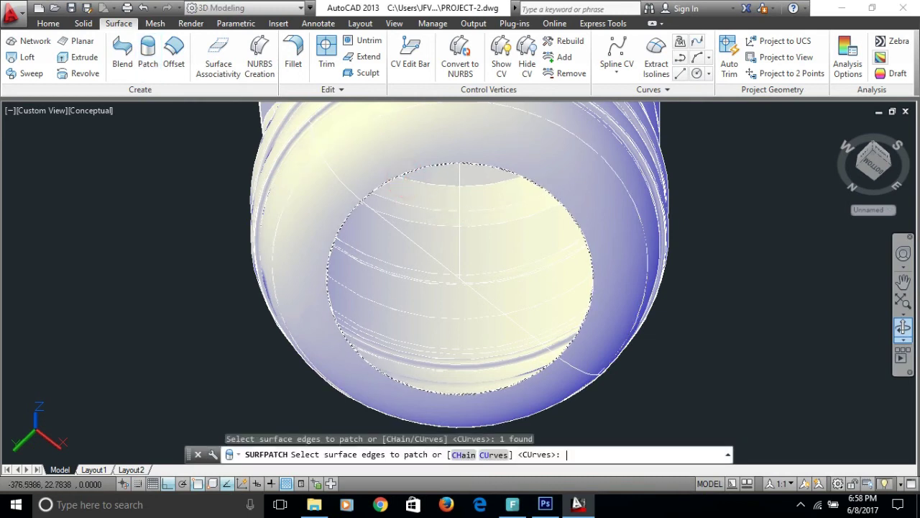
{"action": "key", "text": "Return"}
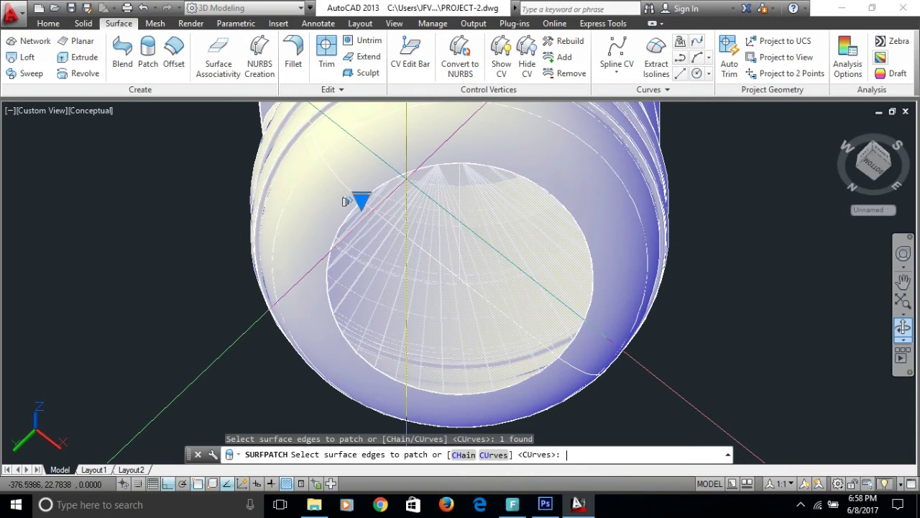
{"action": "key", "text": "Return"}
{"action": "key", "text": "Return"}
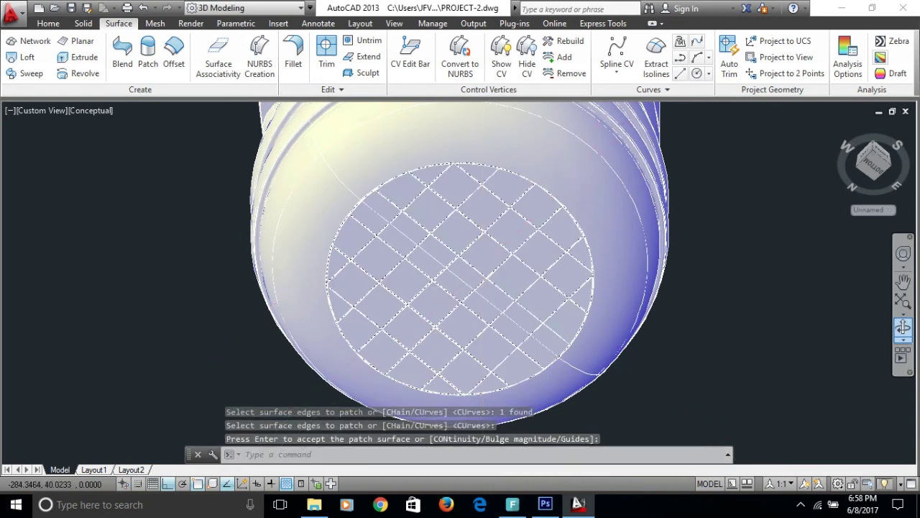
{"action": "scroll", "coordinate": [474, 230], "scroll_direction": "down", "scroll_amount": 4}
{"action": "middle_click_drag", "start_coordinate": [390, 271], "coordinate": [381, 395], "text": "shift"}
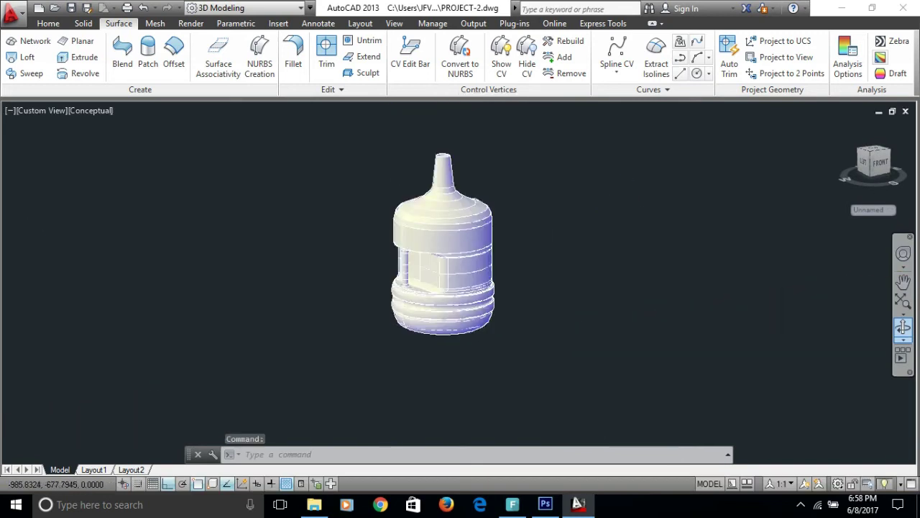
Union all 81 bottle surfaces with UNI, continuing past the surface-union warning.
{"action": "scroll", "coordinate": [453, 302], "scroll_direction": "down", "scroll_amount": 3}
{"action": "scroll", "coordinate": [453, 302], "scroll_direction": "up", "scroll_amount": 3}
{"action": "scroll", "coordinate": [453, 302], "scroll_direction": "up", "scroll_amount": 1}
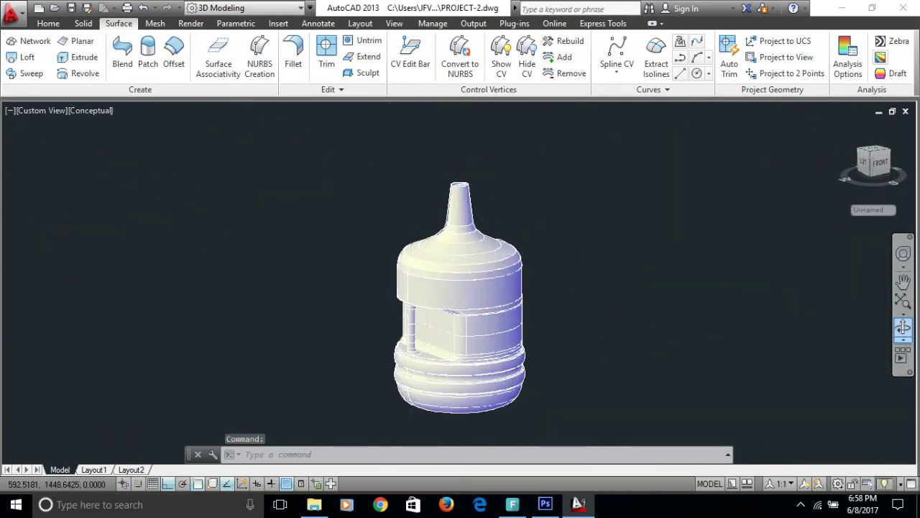
{"action": "scroll", "coordinate": [451, 186], "scroll_direction": "down", "scroll_amount": 3}
{"action": "type", "text": "uni"}
{"action": "key", "text": "Return"}
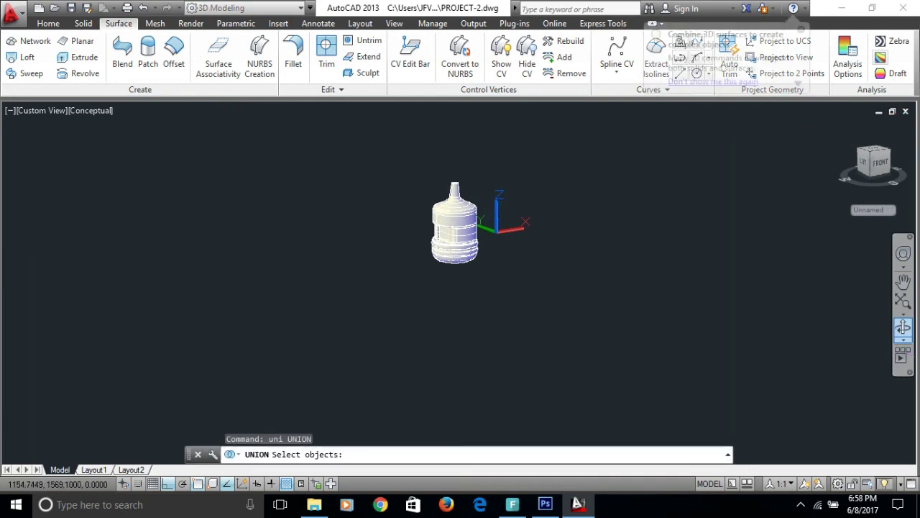
{"action": "left_click", "coordinate": [386, 295]}
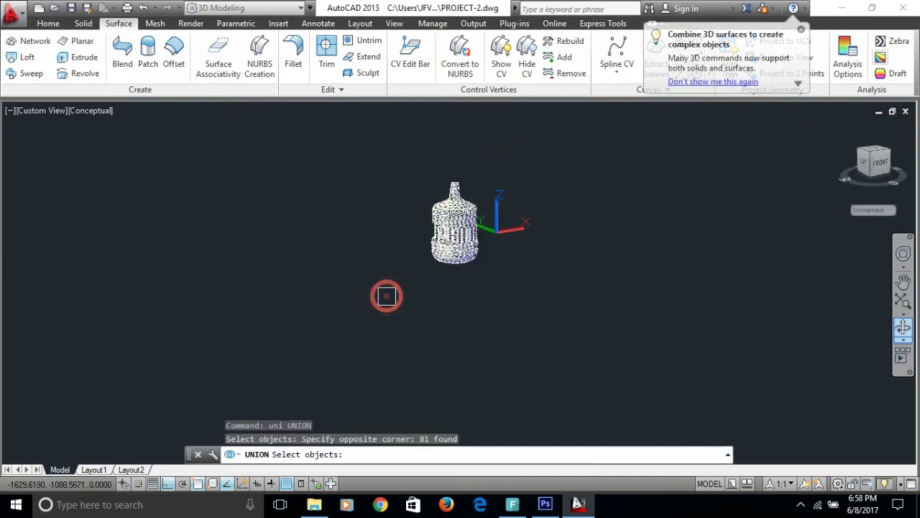
{"action": "key", "text": "Return"}
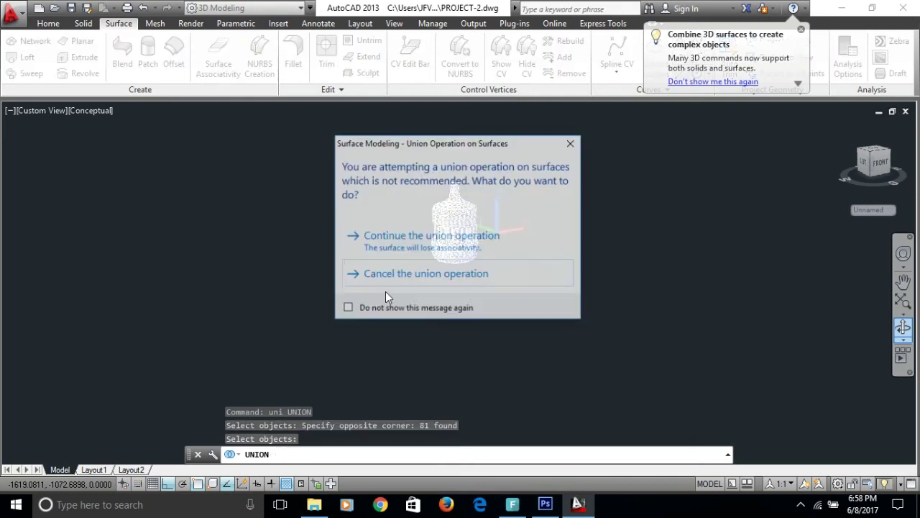
{"action": "left_click", "coordinate": [415, 241]}
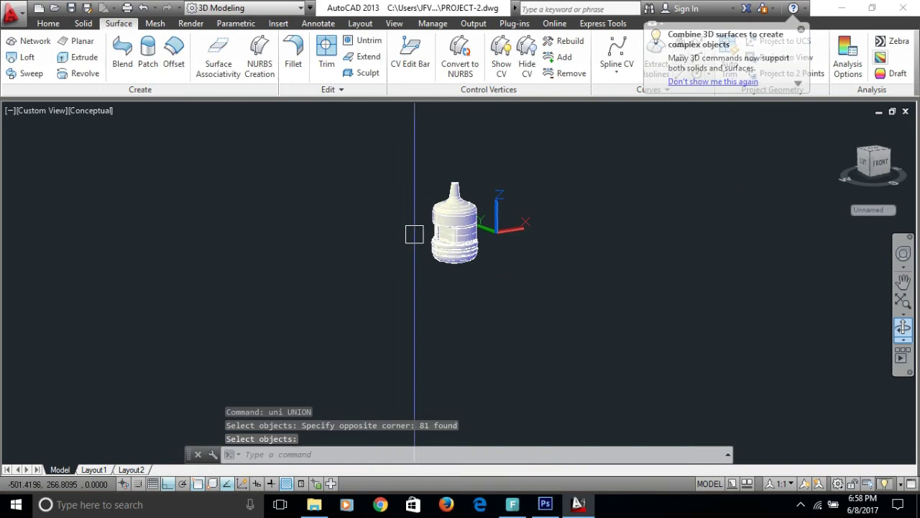
Try moving the bottle by picking its neck and other pieces, then cancel the attempts.
{"action": "scroll", "coordinate": [460, 210], "scroll_direction": "up", "scroll_amount": 5}
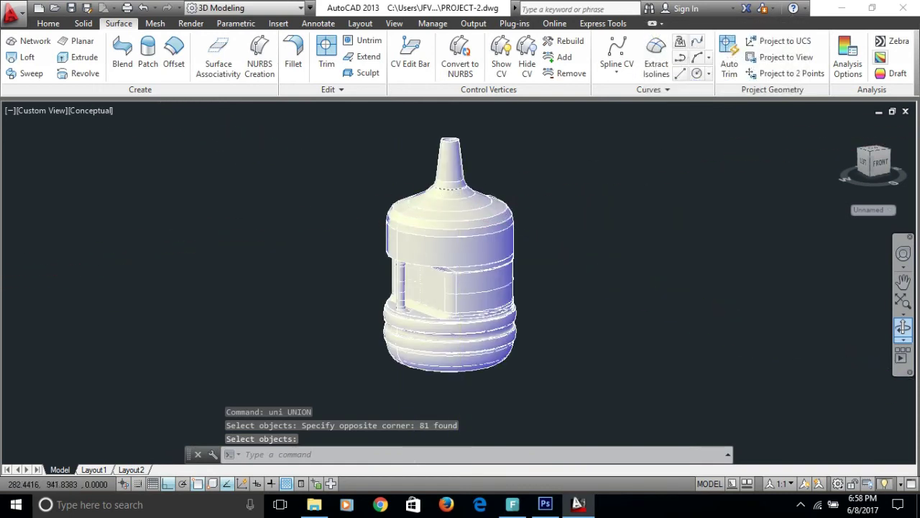
{"action": "scroll", "coordinate": [451, 188], "scroll_direction": "up", "scroll_amount": 2}
{"action": "scroll", "coordinate": [451, 188], "scroll_direction": "up", "scroll_amount": 2}
{"action": "type", "text": "m"}
{"action": "key", "text": "Return"}
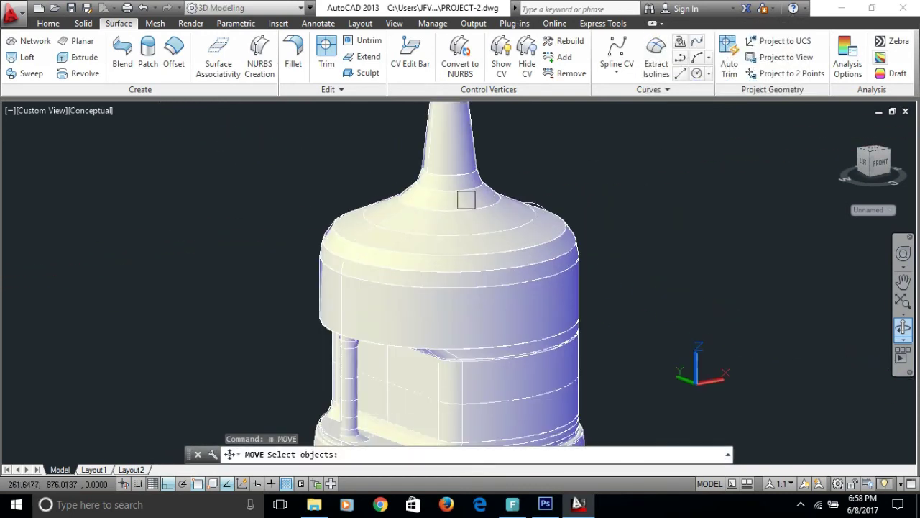
{"action": "left_click", "coordinate": [460, 209]}
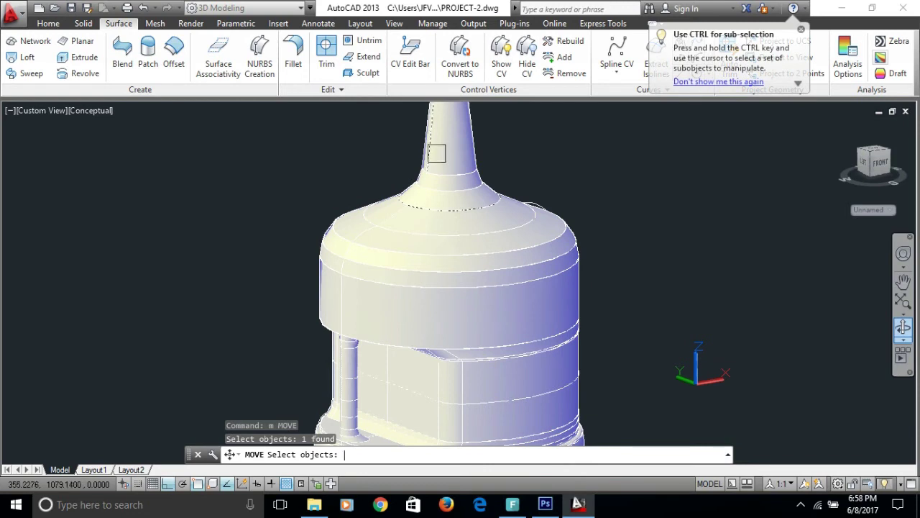
{"action": "key", "text": "Escape"}
{"action": "type", "text": "m"}
{"action": "key", "text": "Return"}
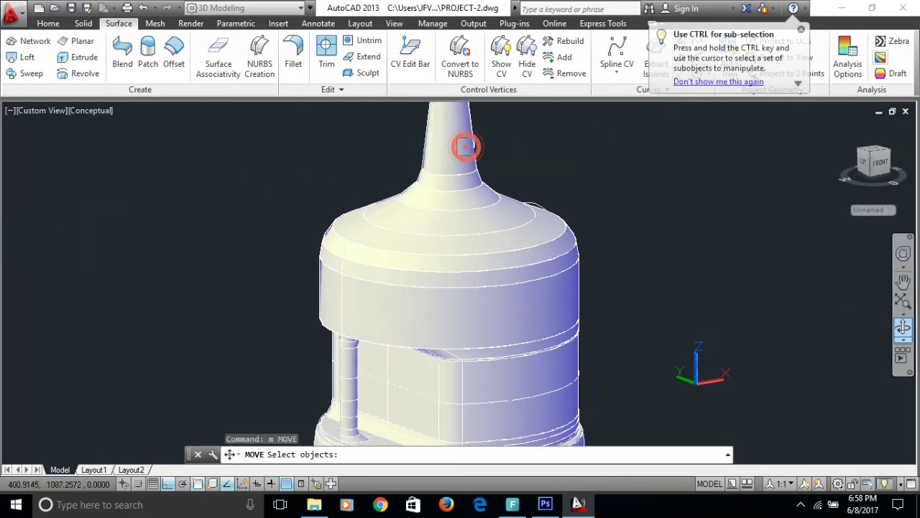
{"action": "left_click", "coordinate": [465, 147]}
{"action": "scroll", "coordinate": [466, 147], "scroll_direction": "down", "scroll_amount": 3}
{"action": "left_click", "coordinate": [457, 138]}
{"action": "scroll", "coordinate": [457, 138], "scroll_direction": "up", "scroll_amount": 3}
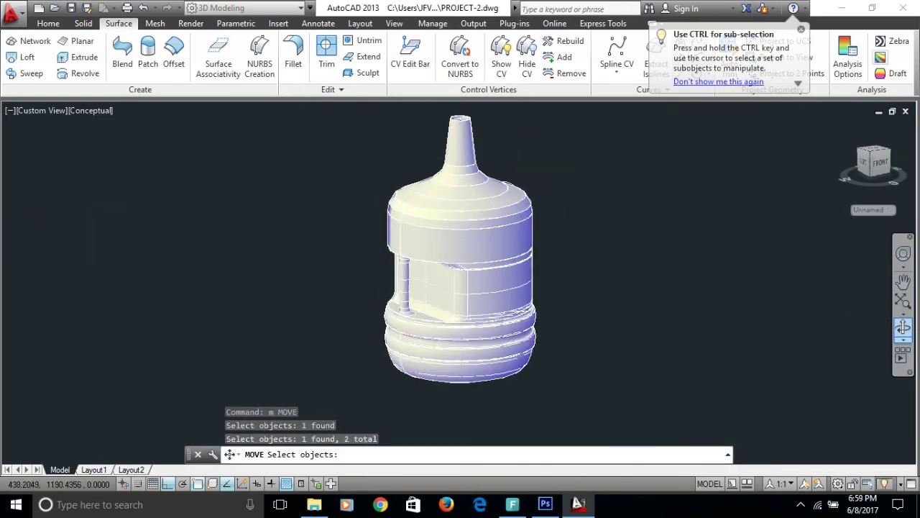
{"action": "left_click", "coordinate": [426, 269]}
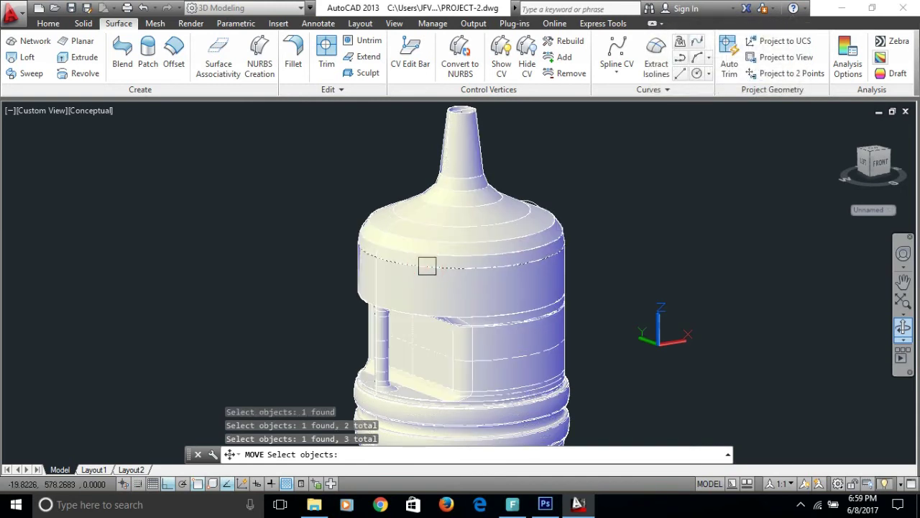
{"action": "key", "text": "Escape"}
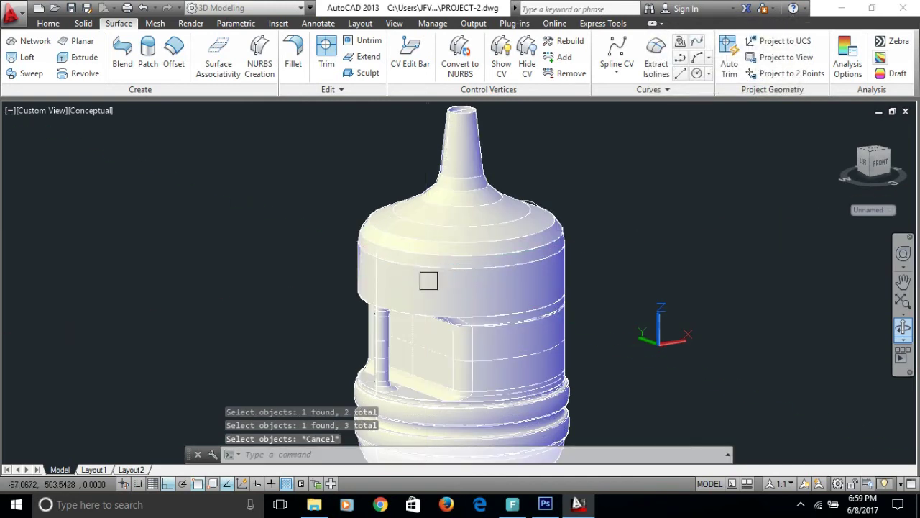
{"action": "key", "text": "Escape"}
Move the combined bottle to the right of its old spot.
{"action": "type", "text": "m"}
{"action": "key", "text": "Return"}
{"action": "left_click", "coordinate": [430, 289]}
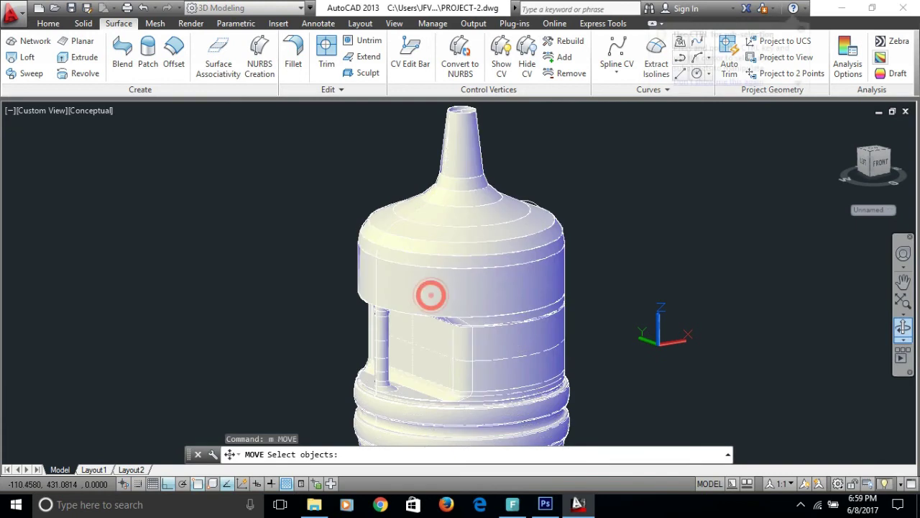
{"action": "key", "text": "Return"}
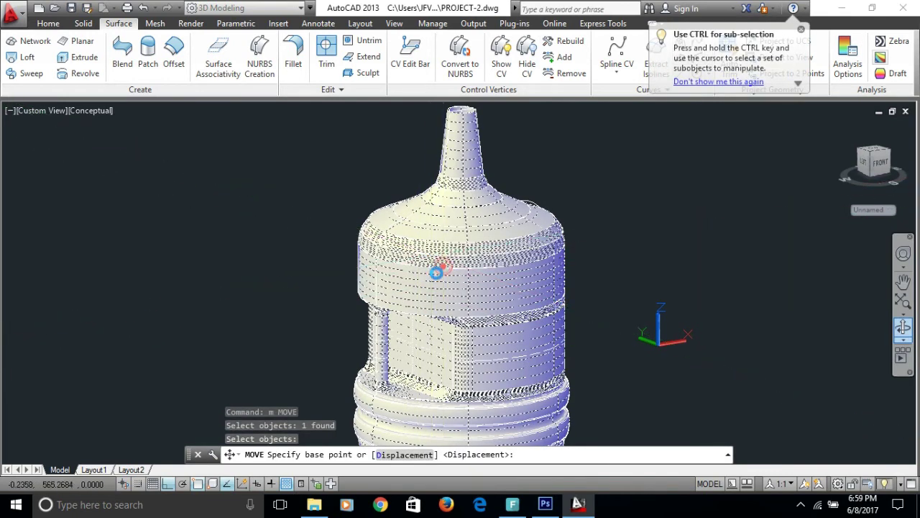
{"action": "left_click", "coordinate": [436, 266]}
{"action": "scroll", "coordinate": [444, 267], "scroll_direction": "down", "scroll_amount": 2}
{"action": "scroll", "coordinate": [443, 268], "scroll_direction": "down", "scroll_amount": 2}
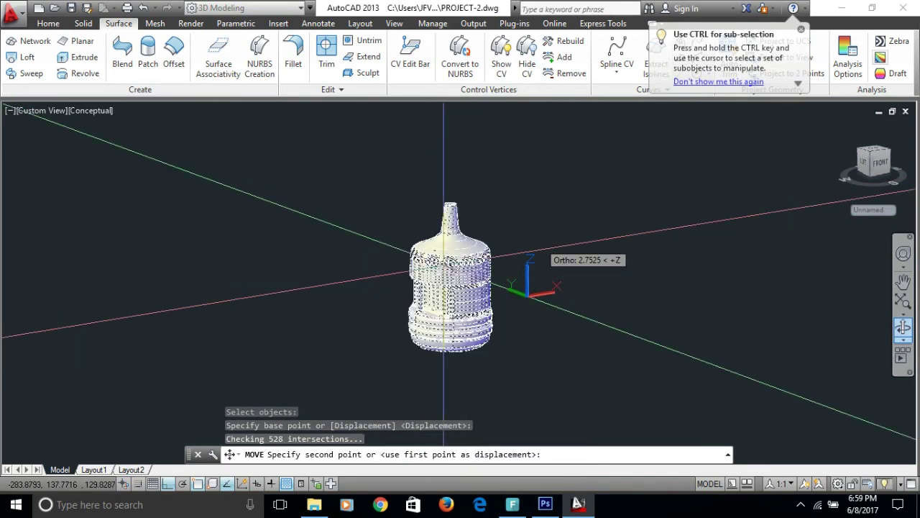
{"action": "left_click", "coordinate": [611, 253]}
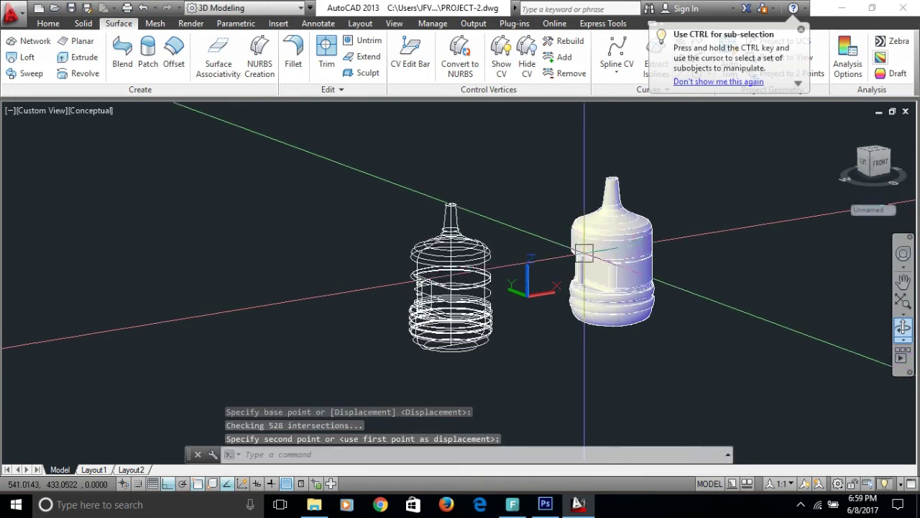
{"action": "key", "text": "Escape"}
{"action": "key", "text": "Escape"}
Erase the leftover wireframe curves and the small profile left at the old spot.
{"action": "left_click", "coordinate": [481, 178]}
{"action": "left_click", "coordinate": [375, 359]}
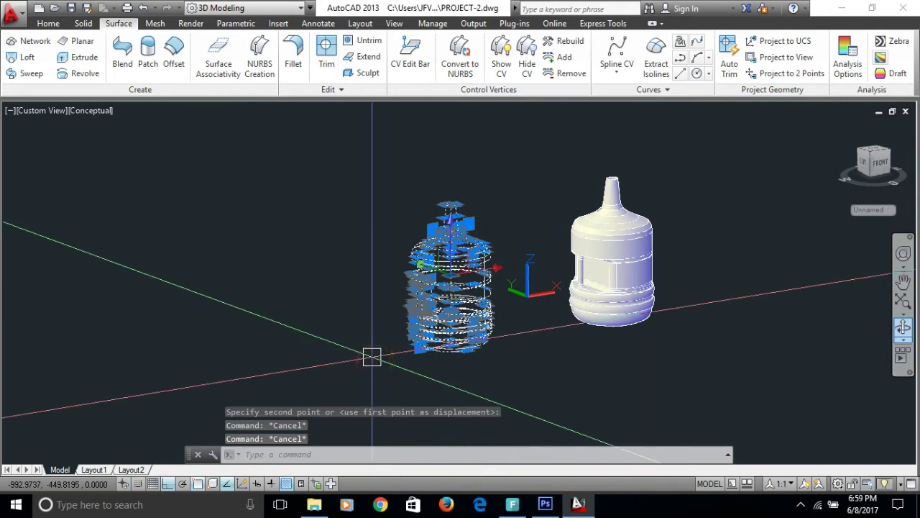
{"action": "type", "text": "e"}
{"action": "key", "text": "Return"}
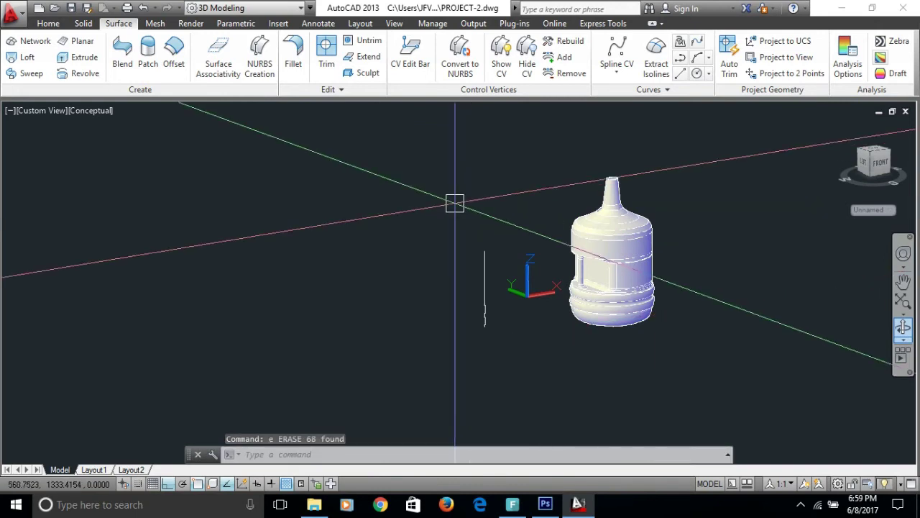
{"action": "left_click", "coordinate": [509, 213]}
{"action": "left_click", "coordinate": [437, 372]}
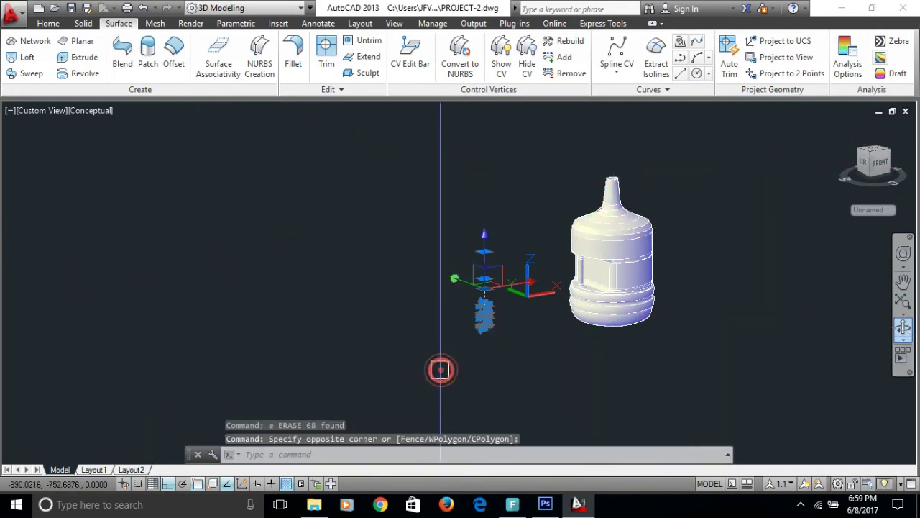
{"action": "type", "text": "e"}
{"action": "key", "text": "Return"}
Centre the bottle neck in the view and switch to the Front view.
{"action": "scroll", "coordinate": [628, 140], "scroll_direction": "up", "scroll_amount": 3}
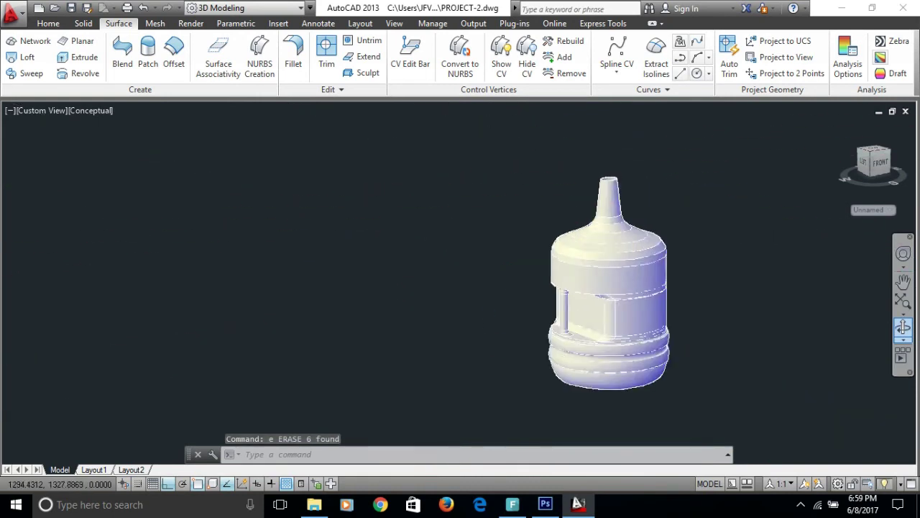
{"action": "scroll", "coordinate": [608, 168], "scroll_direction": "up", "scroll_amount": 3}
{"action": "scroll", "coordinate": [607, 177], "scroll_direction": "up", "scroll_amount": 2}
{"action": "middle_click_drag", "start_coordinate": [608, 178], "coordinate": [442, 184]}
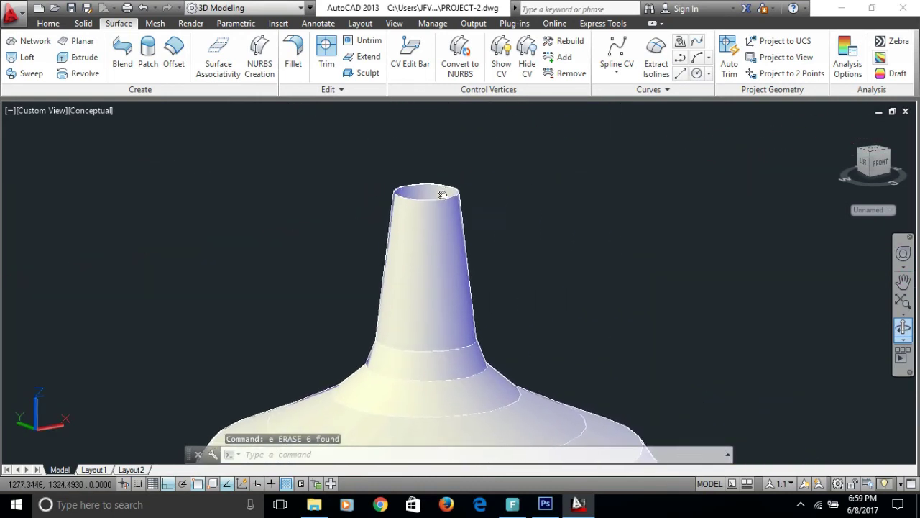
{"action": "scroll", "coordinate": [442, 181], "scroll_direction": "up", "scroll_amount": 3}
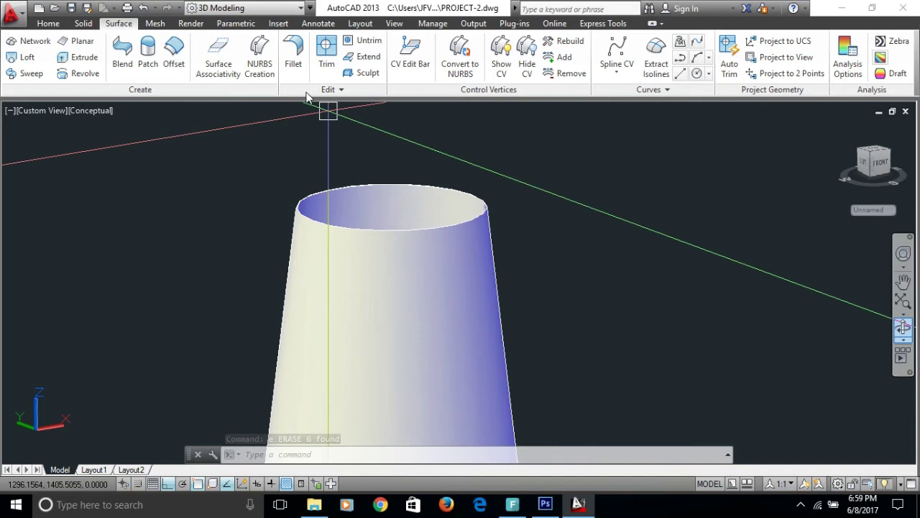
{"action": "left_click", "coordinate": [391, 25]}
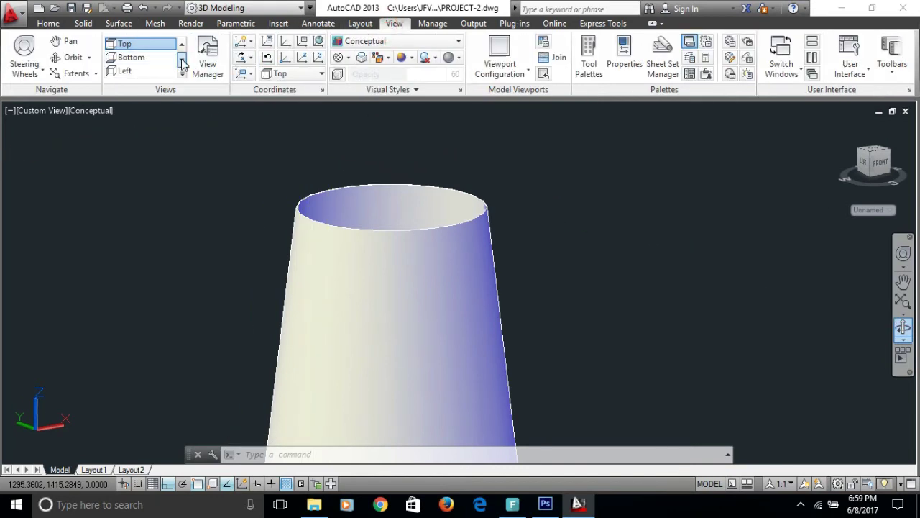
{"action": "left_click", "coordinate": [129, 60]}
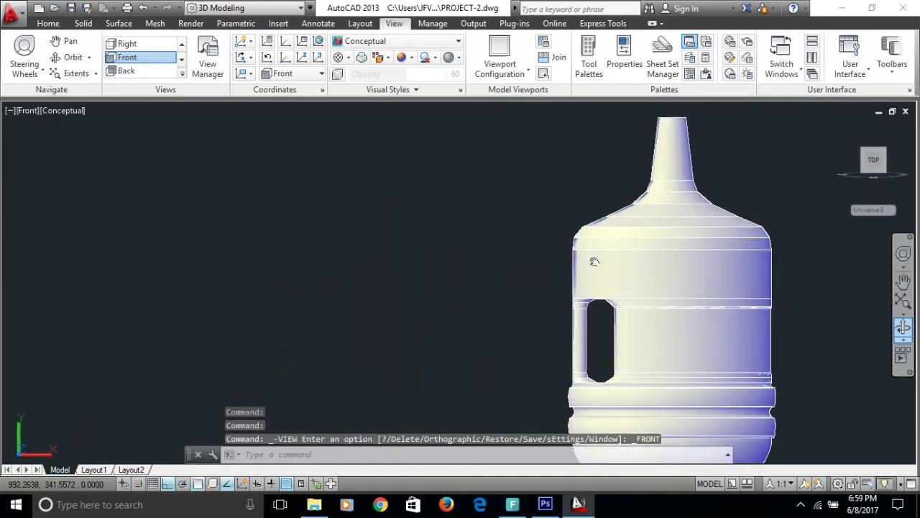
Draw a 3-point arc curving outward to the right from the neck's top-right corner.
{"action": "scroll", "coordinate": [527, 207], "scroll_direction": "up", "scroll_amount": 5}
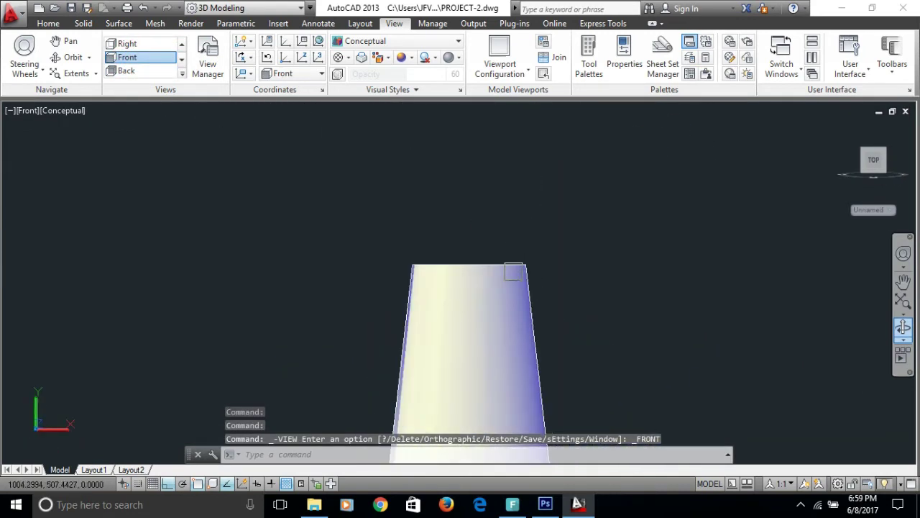
{"action": "scroll", "coordinate": [519, 268], "scroll_direction": "up", "scroll_amount": 3}
{"action": "scroll", "coordinate": [531, 244], "scroll_direction": "up", "scroll_amount": 1}
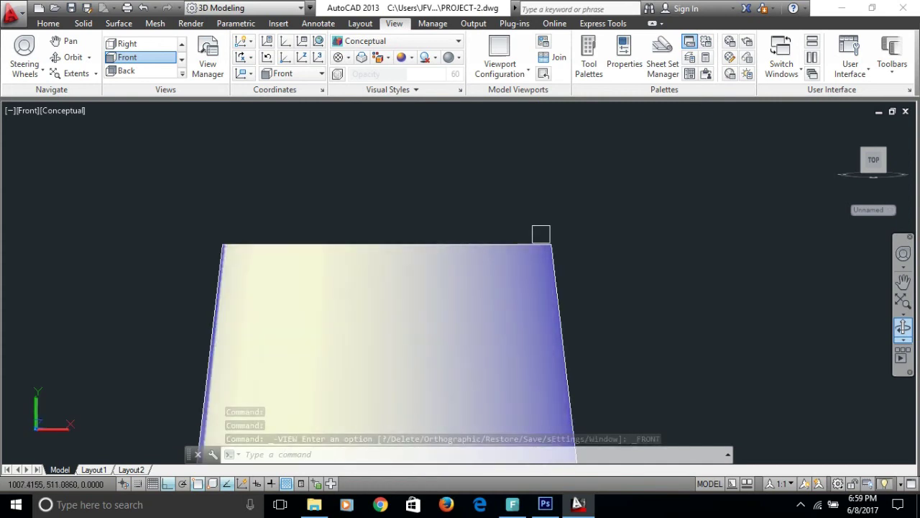
{"action": "scroll", "coordinate": [543, 232], "scroll_direction": "up", "scroll_amount": 1}
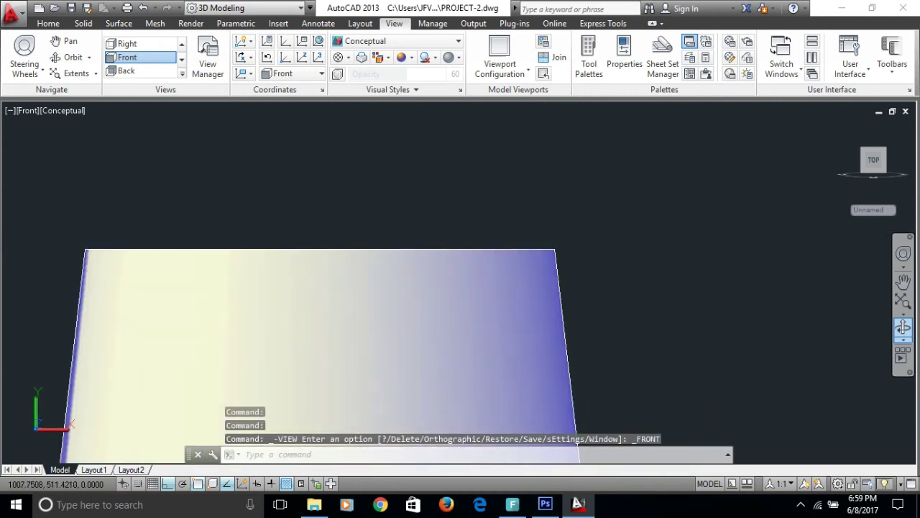
{"action": "type", "text": "a"}
{"action": "key", "text": "Return"}
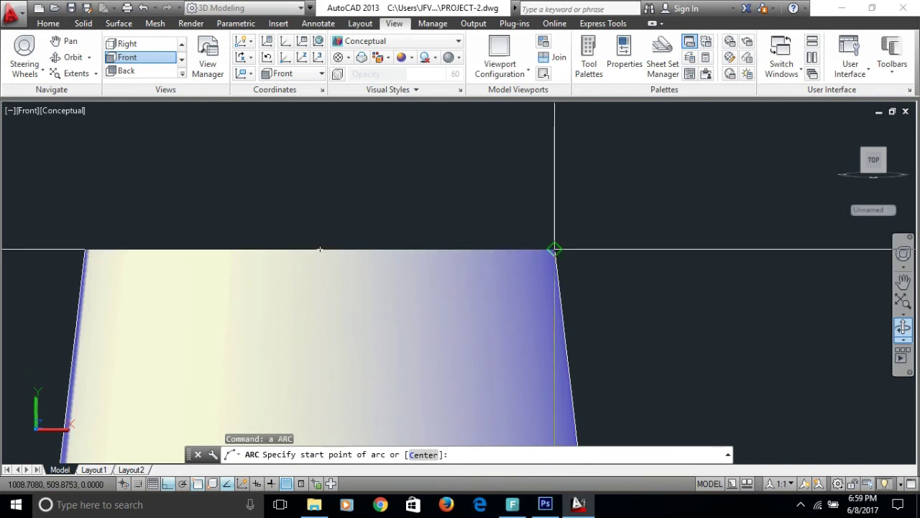
{"action": "left_click", "coordinate": [554, 249]}
{"action": "left_click", "coordinate": [595, 201]}
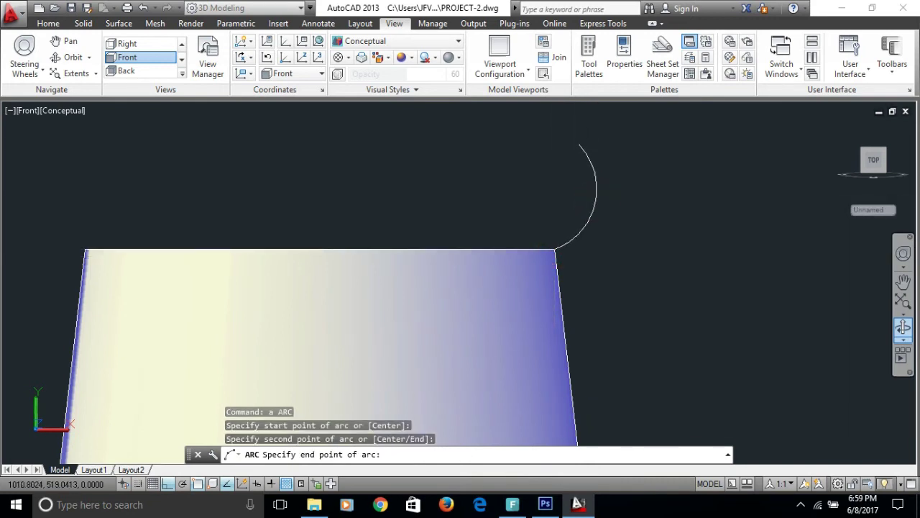
{"action": "left_click", "coordinate": [562, 141]}
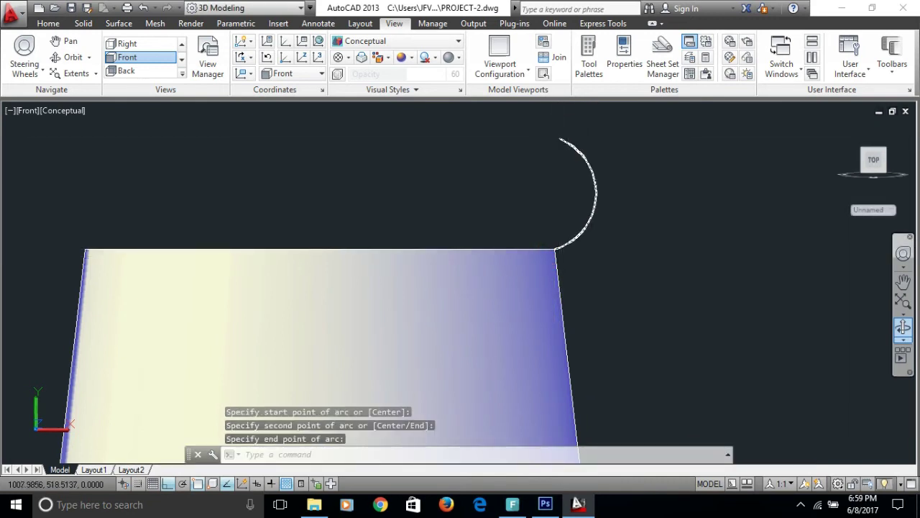
Erase one selected object and zoom back out.
{"action": "type", "text": "e"}
{"action": "key", "text": "Return"}
{"action": "scroll", "coordinate": [518, 162], "scroll_direction": "down", "scroll_amount": 3}
{"action": "scroll", "coordinate": [561, 230], "scroll_direction": "down", "scroll_amount": 2}
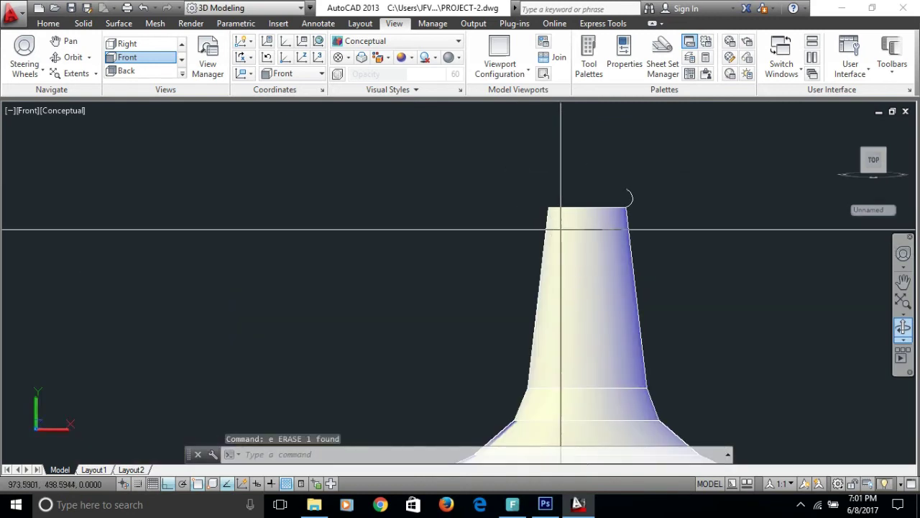
Switch to the SW Isometric view and reset the UCS to World.
{"action": "left_click", "coordinate": [181, 74]}
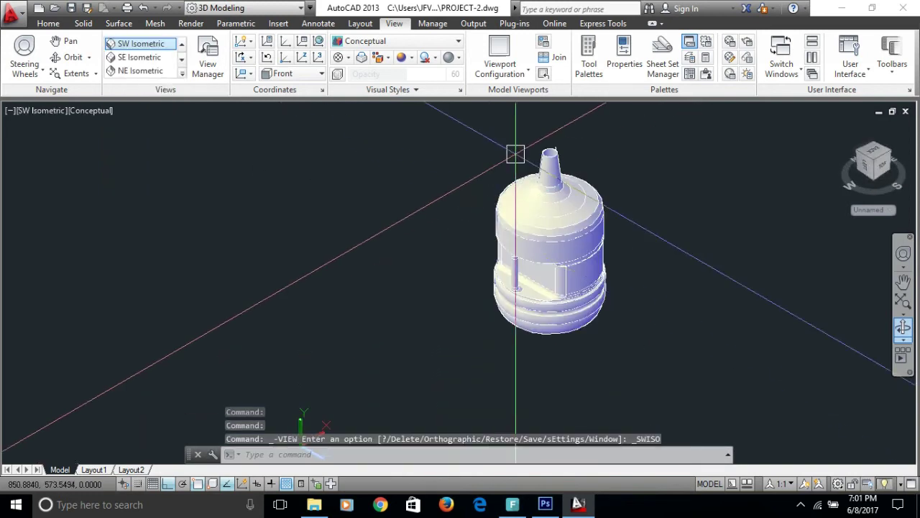
{"action": "scroll", "coordinate": [516, 154], "scroll_direction": "up", "scroll_amount": 2}
{"action": "scroll", "coordinate": [554, 144], "scroll_direction": "up", "scroll_amount": 2}
{"action": "scroll", "coordinate": [554, 144], "scroll_direction": "up", "scroll_amount": 3}
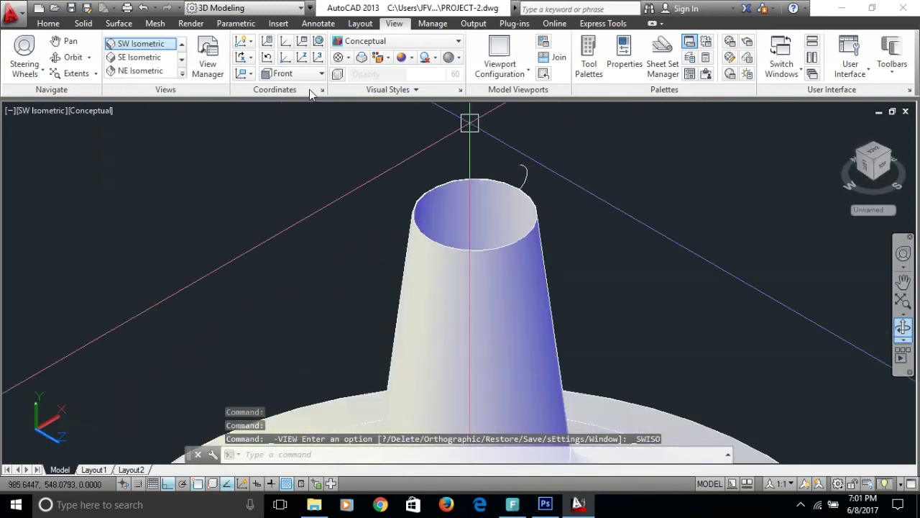
{"action": "left_click", "coordinate": [290, 75]}
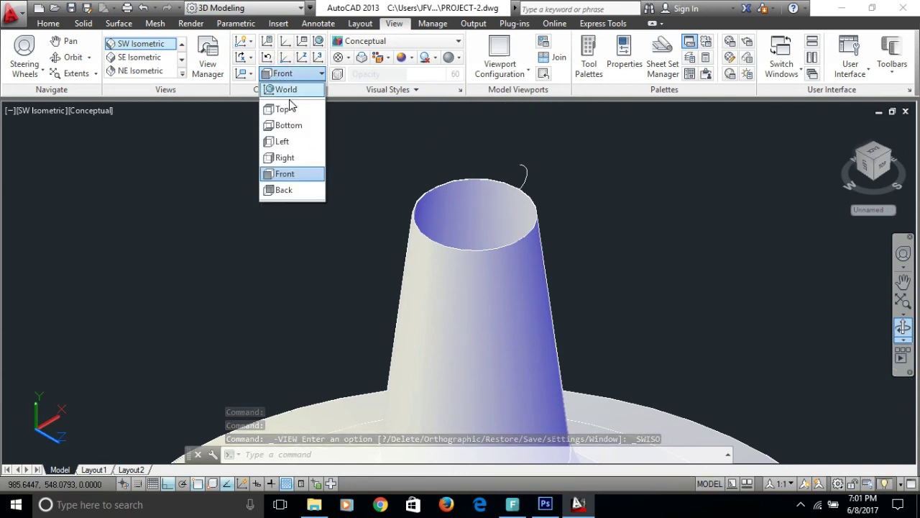
{"action": "left_click", "coordinate": [286, 89]}
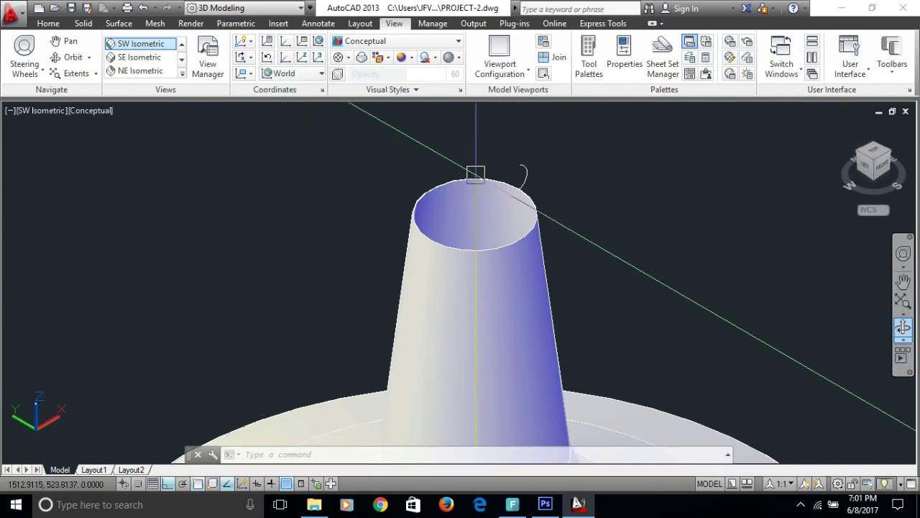
{"action": "scroll", "coordinate": [480, 190], "scroll_direction": "up", "scroll_amount": 3}
{"action": "left_click", "coordinate": [463, 216]}
{"action": "middle_click_drag", "start_coordinate": [462, 216], "coordinate": [443, 231]}
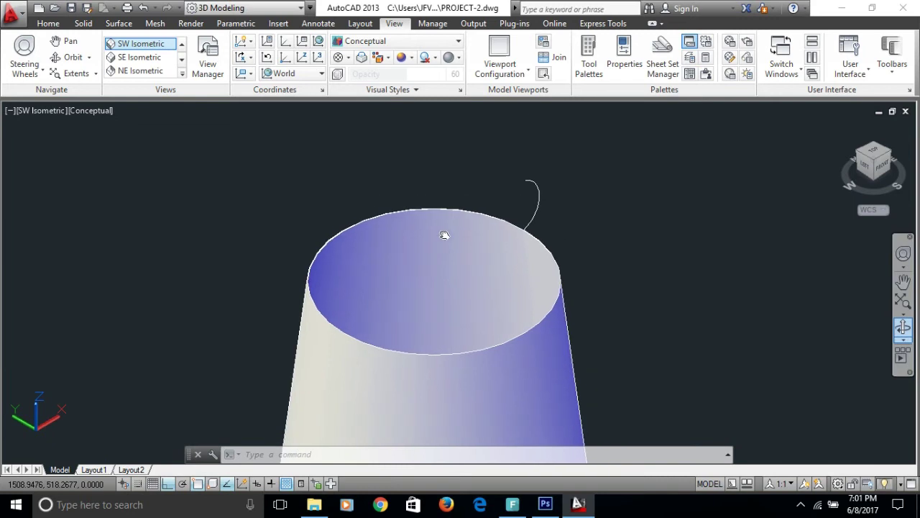
{"action": "key", "text": "Escape"}
Draw a vertical line up from the neck opening's centre and start the Revolve tool.
{"action": "type", "text": "l"}
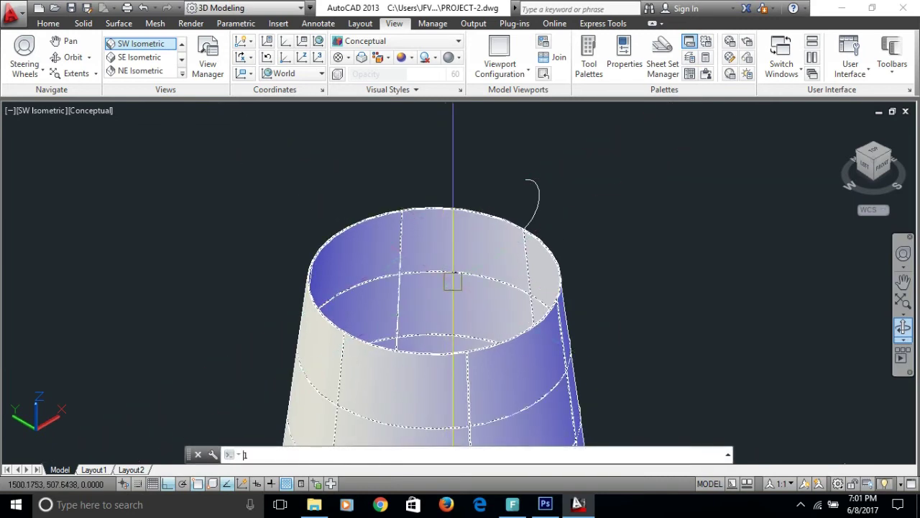
{"action": "key", "text": "Return"}
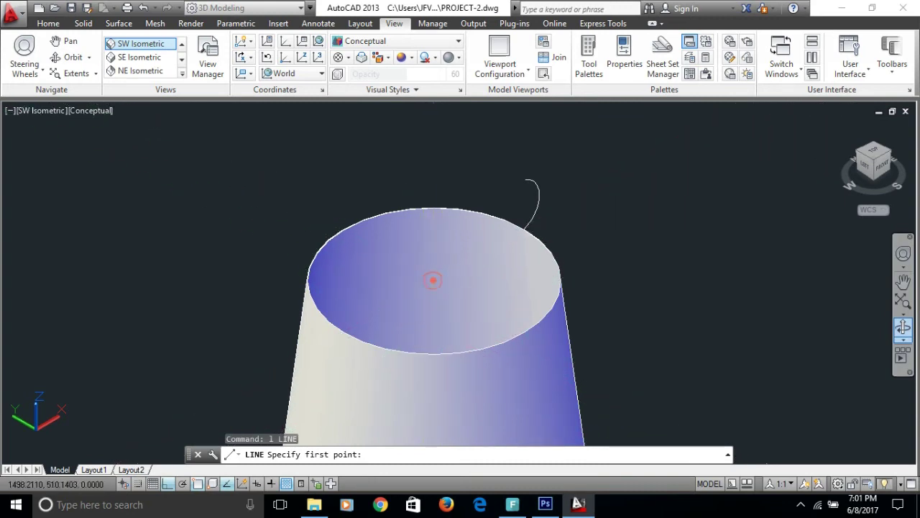
{"action": "left_click", "coordinate": [428, 151]}
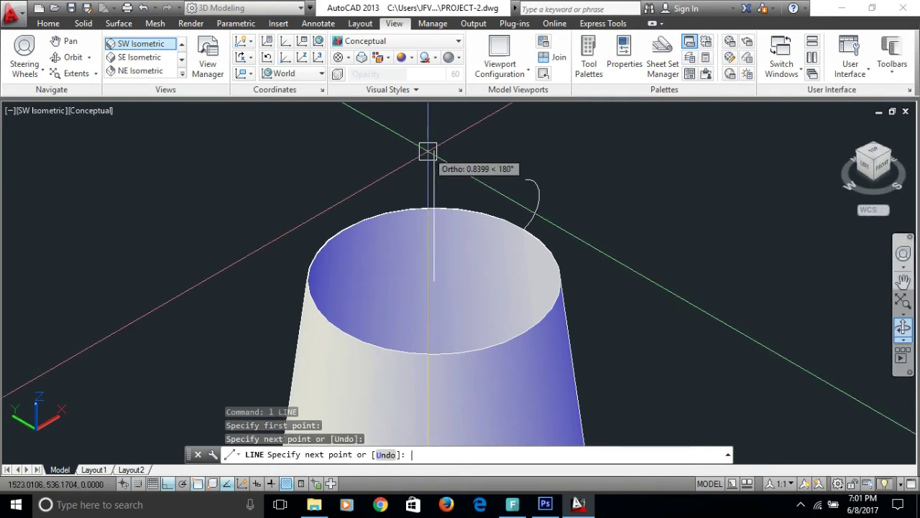
{"action": "key", "text": "Escape"}
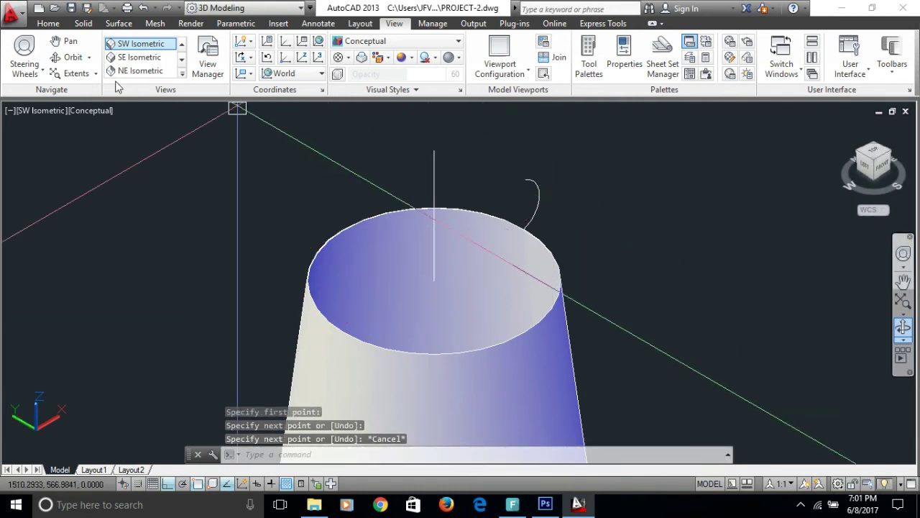
{"action": "left_click", "coordinate": [119, 23]}
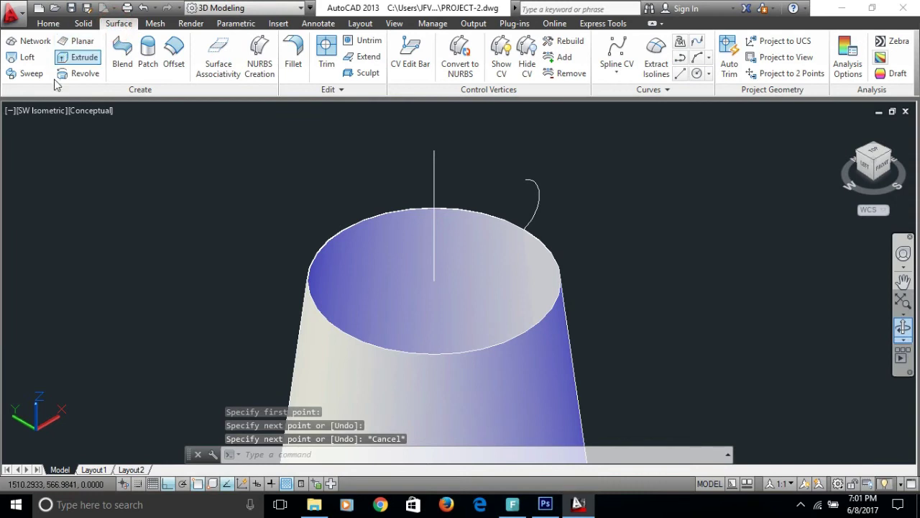
{"action": "left_click", "coordinate": [85, 73]}
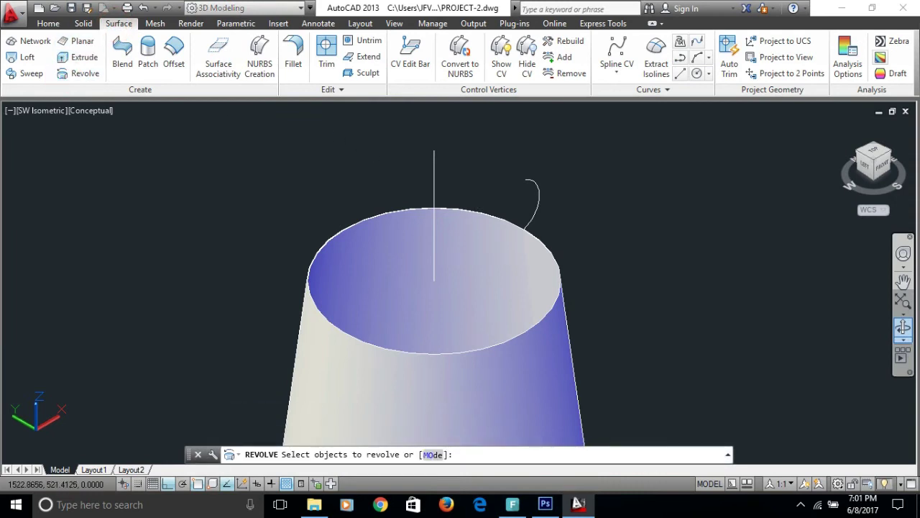
Revolve the arc a full 360° about a vertical axis through the opening's centre to form the lip.
{"action": "key", "text": "Return"}
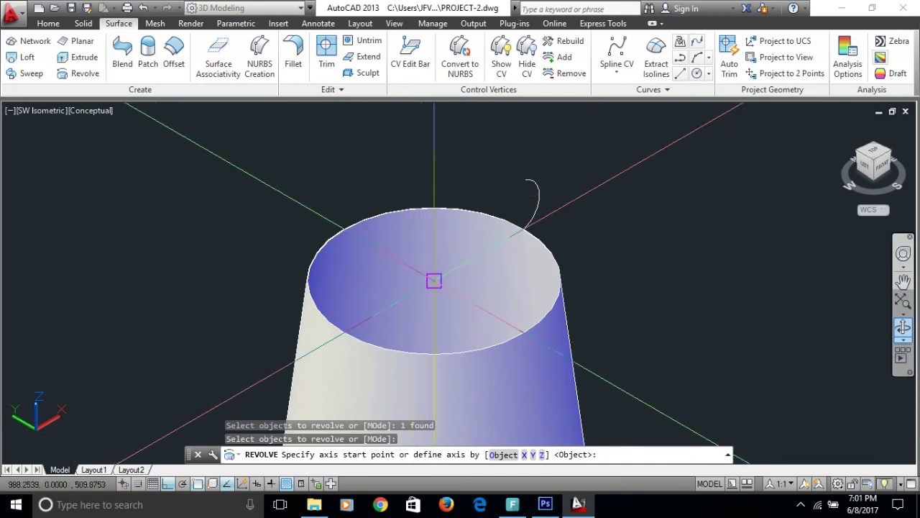
{"action": "left_click", "coordinate": [434, 279]}
{"action": "left_click", "coordinate": [433, 149]}
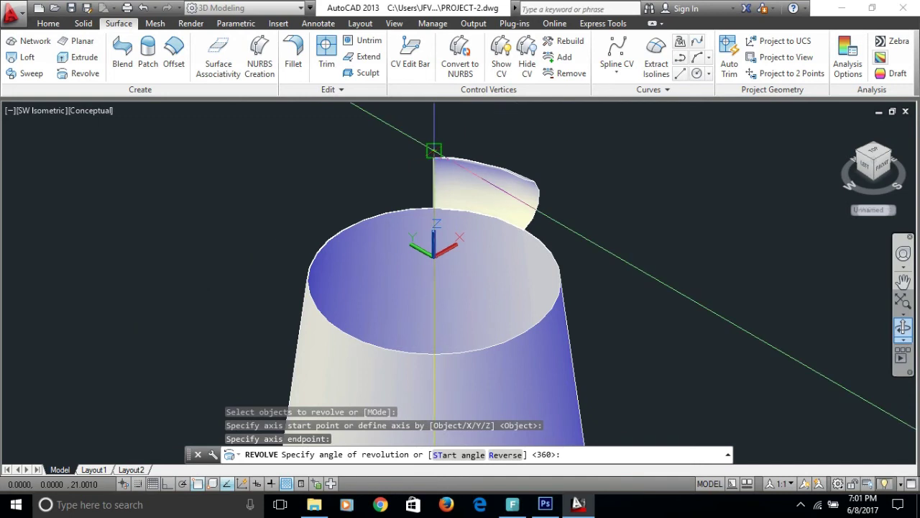
{"action": "key", "text": "Return"}
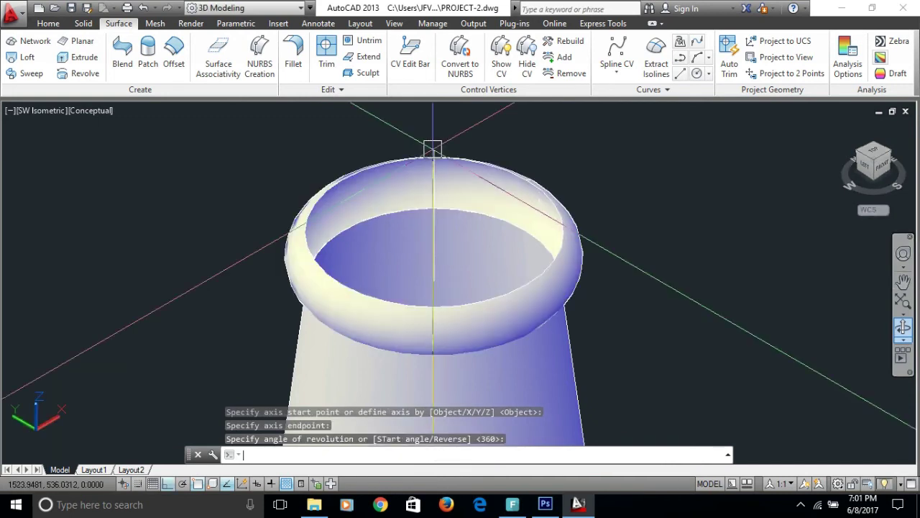
Erase the selected leftover object from the revolve.
{"action": "left_click", "coordinate": [401, 198]}
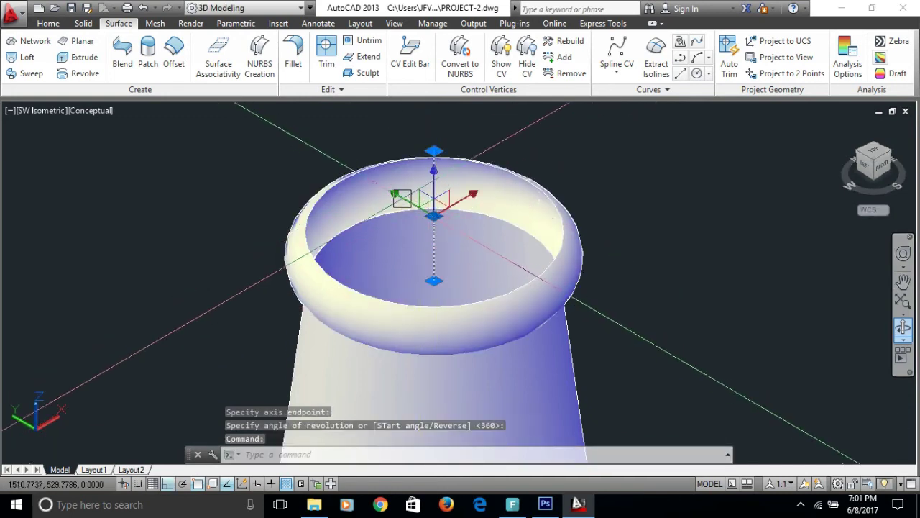
{"action": "type", "text": "e"}
{"action": "key", "text": "Return"}
{"action": "scroll", "coordinate": [401, 201], "scroll_direction": "down", "scroll_amount": 4}
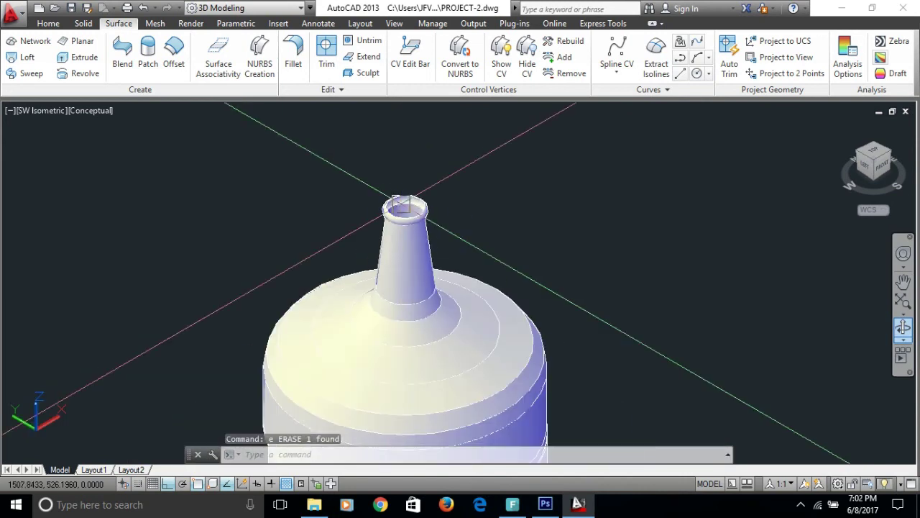
{"action": "scroll", "coordinate": [402, 205], "scroll_direction": "up", "scroll_amount": 3}
UNION the three bottle pieces selected with a crossing window into one solid.
{"action": "type", "text": "uni"}
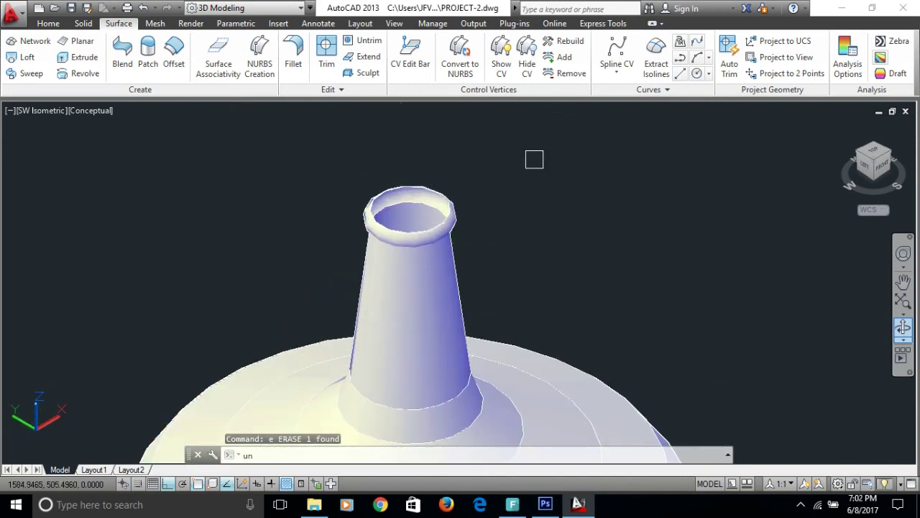
{"action": "key", "text": "Return"}
{"action": "left_click", "coordinate": [551, 168]}
{"action": "left_click", "coordinate": [332, 280]}
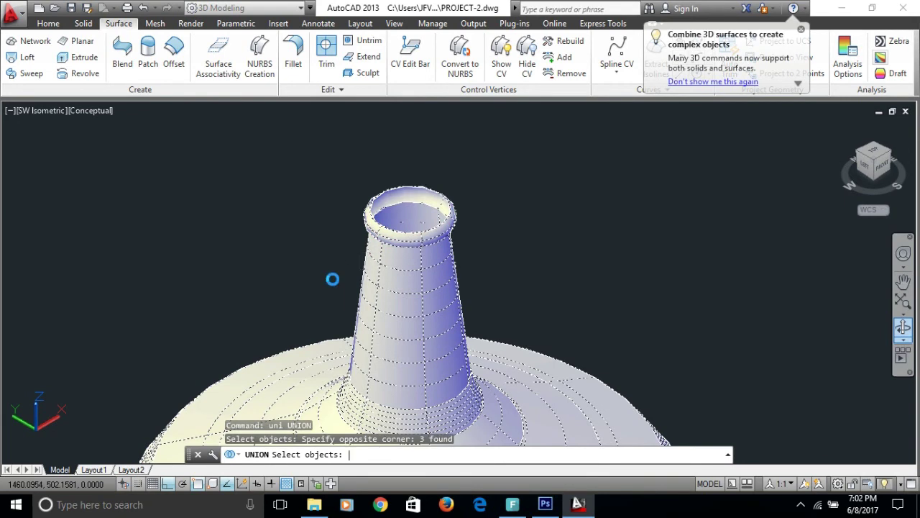
{"action": "key", "text": "Return"}
{"action": "scroll", "coordinate": [349, 259], "scroll_direction": "down", "scroll_amount": 2}
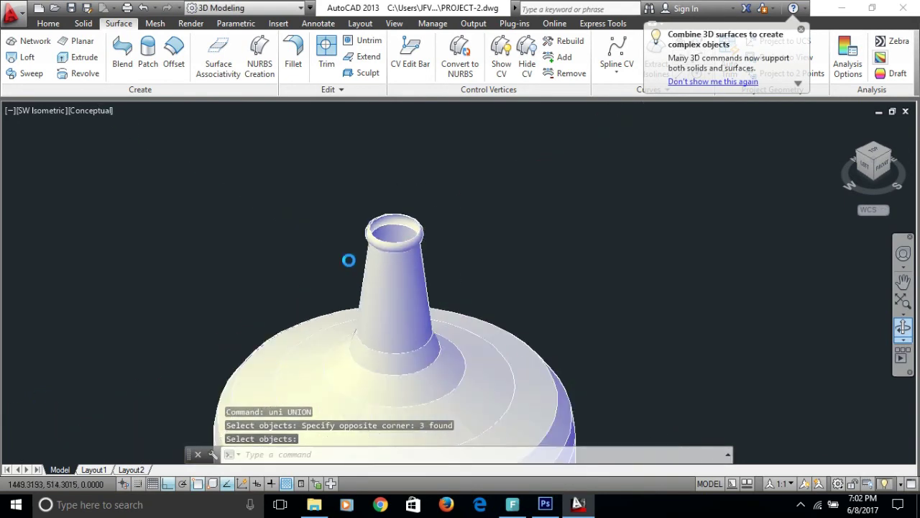
{"action": "scroll", "coordinate": [349, 261], "scroll_direction": "down", "scroll_amount": 2}
Orbit and zoom the view to expose the bottle's underside.
{"action": "scroll", "coordinate": [308, 294], "scroll_direction": "down", "scroll_amount": 2}
{"action": "middle_click_drag", "start_coordinate": [308, 294], "coordinate": [307, 318], "text": "shift"}
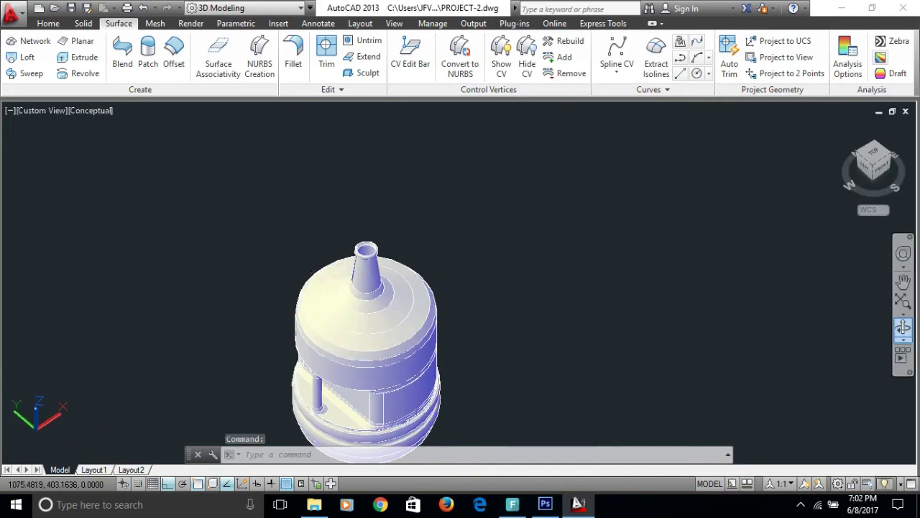
{"action": "middle_click_drag", "start_coordinate": [261, 319], "coordinate": [263, 293]}
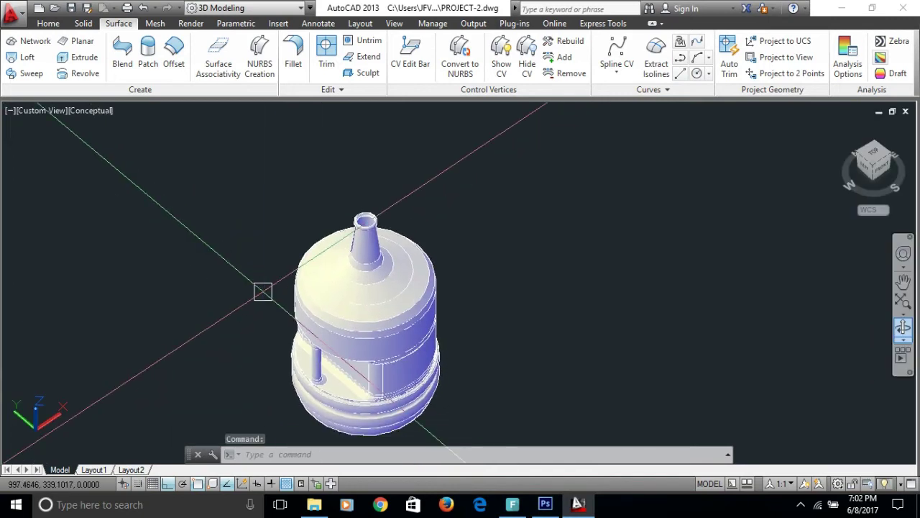
{"action": "scroll", "coordinate": [335, 267], "scroll_direction": "down", "scroll_amount": 3}
{"action": "scroll", "coordinate": [370, 309], "scroll_direction": "up", "scroll_amount": 1}
{"action": "scroll", "coordinate": [371, 309], "scroll_direction": "up", "scroll_amount": 2}
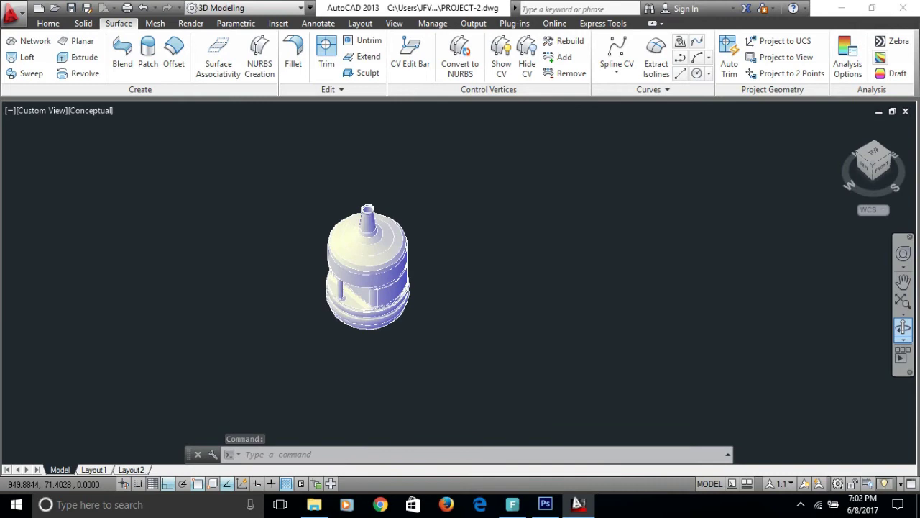
{"action": "scroll", "coordinate": [370, 309], "scroll_direction": "up", "scroll_amount": 2}
{"action": "middle_click_drag", "start_coordinate": [350, 324], "coordinate": [349, 325], "text": "shift"}
{"action": "mouse_move", "coordinate": [357, 264]}
{"action": "middle_mouse_down", "text": "shift"}
{"action": "mouse_move", "coordinate": [374, 244]}
{"action": "mouse_move", "coordinate": [411, 143]}
{"action": "middle_mouse_up", "text": "shift"}
{"action": "scroll", "coordinate": [388, 224], "scroll_direction": "up", "scroll_amount": 4}
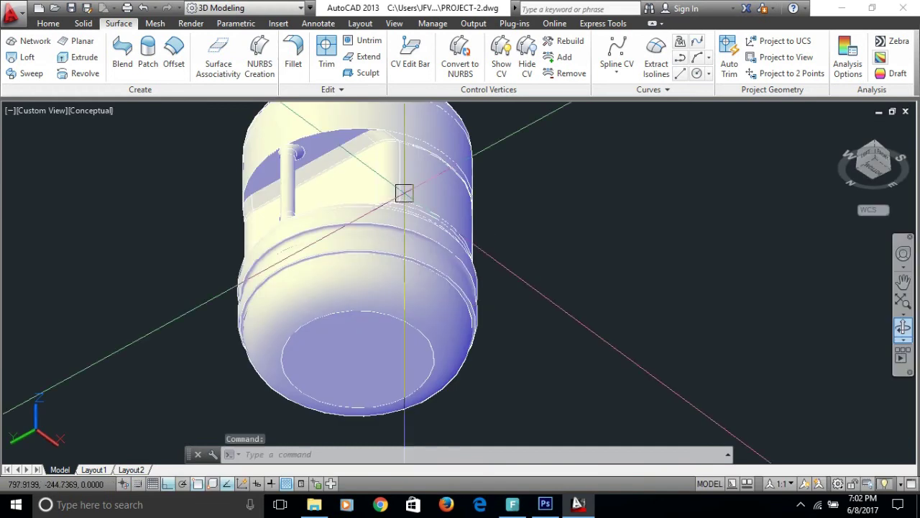
Place a Face UCS on the bottle's flat bottom, then orbit back to view from above.
{"action": "left_click", "coordinate": [404, 192]}
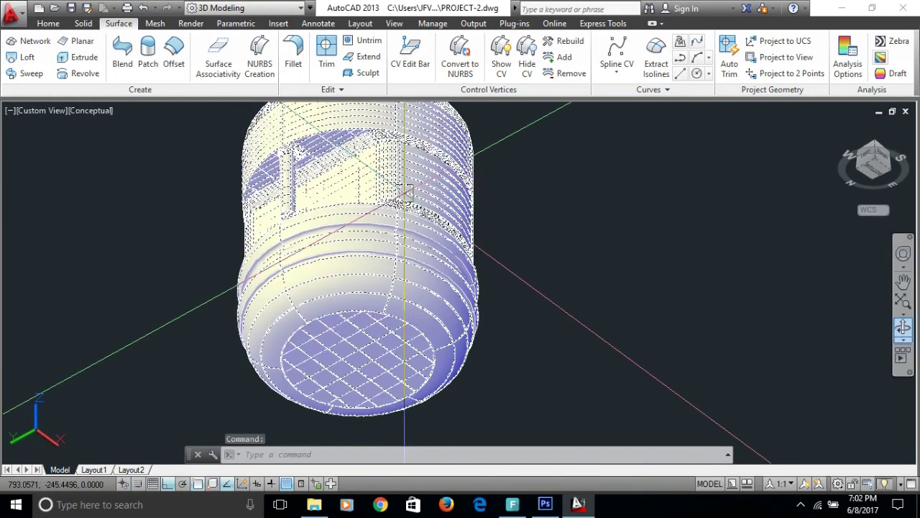
{"action": "left_click", "coordinate": [59, 24]}
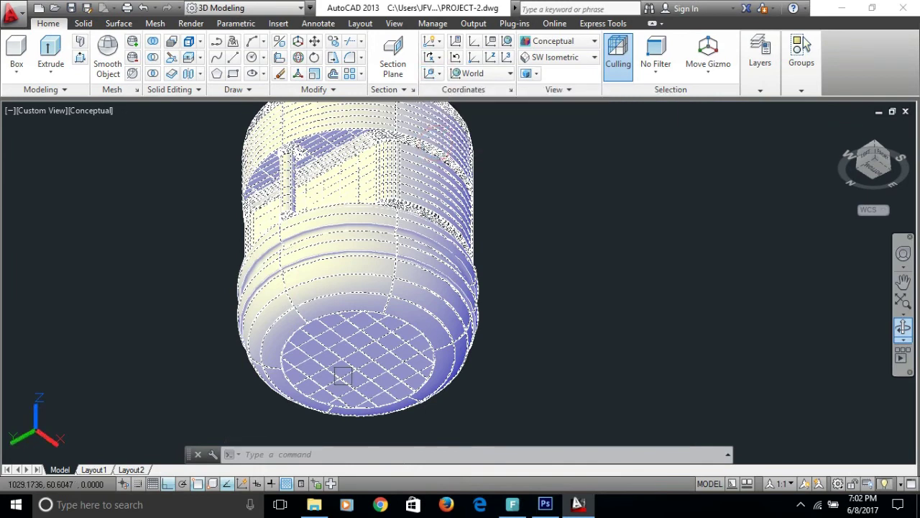
{"action": "left_click", "coordinate": [351, 351]}
{"action": "key", "text": "Return"}
{"action": "scroll", "coordinate": [349, 310], "scroll_direction": "down", "scroll_amount": 2}
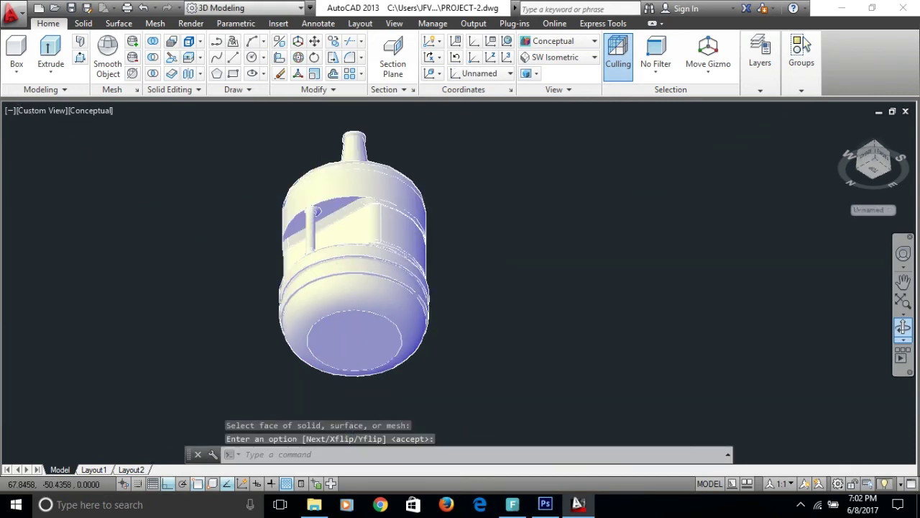
{"action": "scroll", "coordinate": [349, 310], "scroll_direction": "down", "scroll_amount": 4}
{"action": "middle_click_drag", "start_coordinate": [318, 396], "coordinate": [322, 429], "text": "shift"}
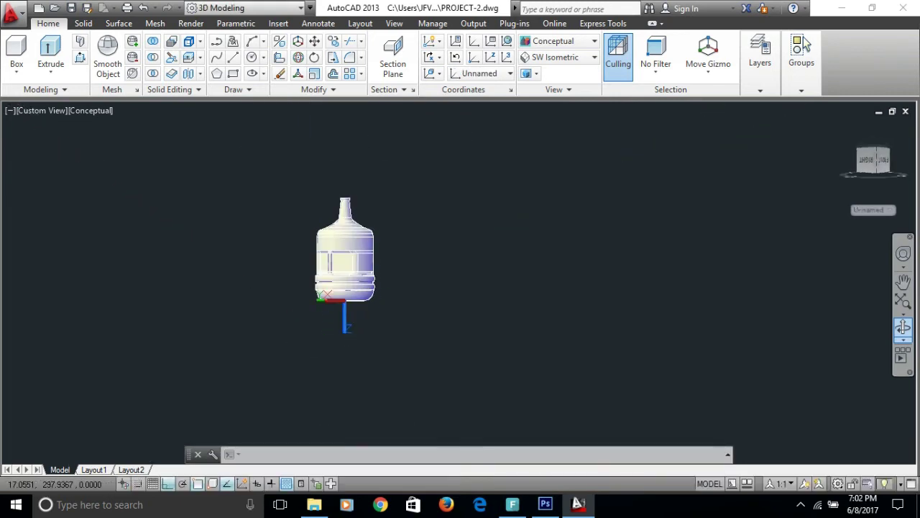
{"action": "middle_click_drag", "start_coordinate": [324, 266], "coordinate": [352, 345], "text": "shift"}
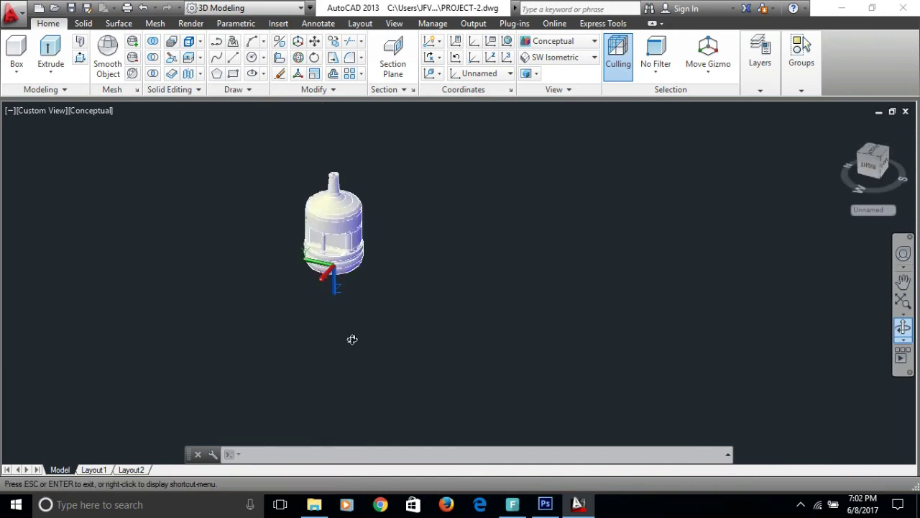
{"action": "middle_click_drag", "start_coordinate": [282, 268], "coordinate": [388, 344]}
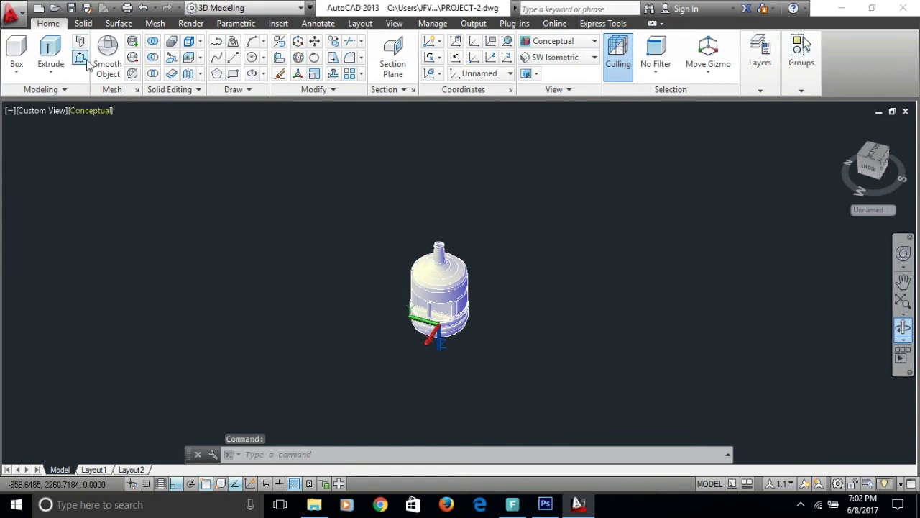
Create a Planar surface under the bottle by picking two opposite corners across the viewport.
{"action": "left_click", "coordinate": [120, 24]}
{"action": "left_click", "coordinate": [82, 41]}
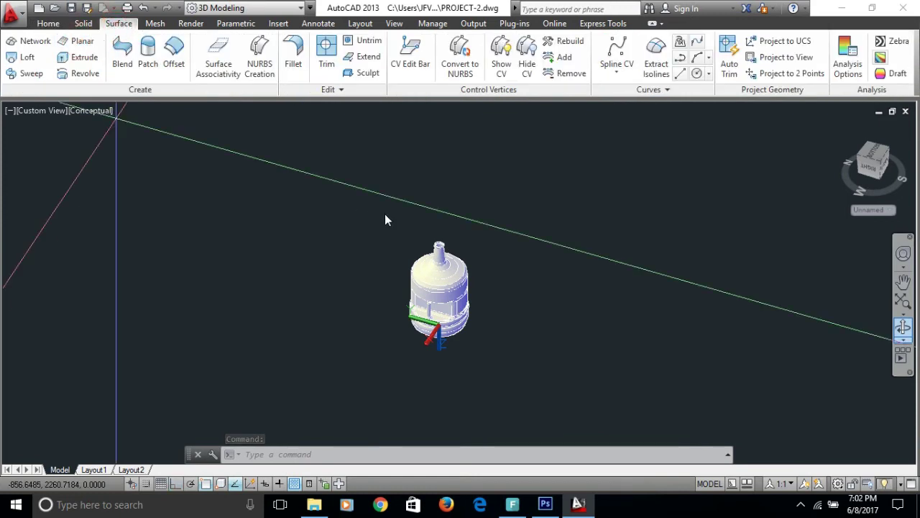
{"action": "left_click", "coordinate": [363, 126]}
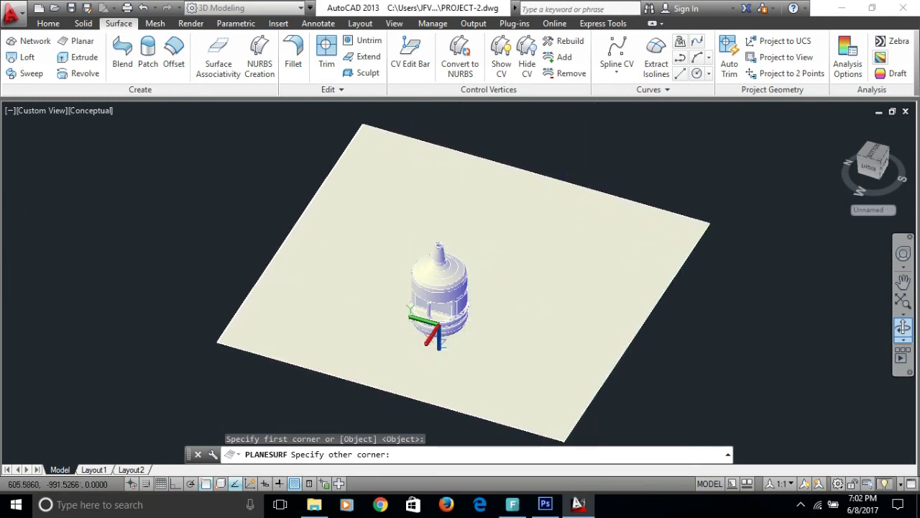
{"action": "middle_click_drag", "start_coordinate": [563, 447], "coordinate": [514, 396]}
{"action": "left_click", "coordinate": [519, 424]}
{"action": "scroll", "coordinate": [467, 291], "scroll_direction": "up", "scroll_amount": 2}
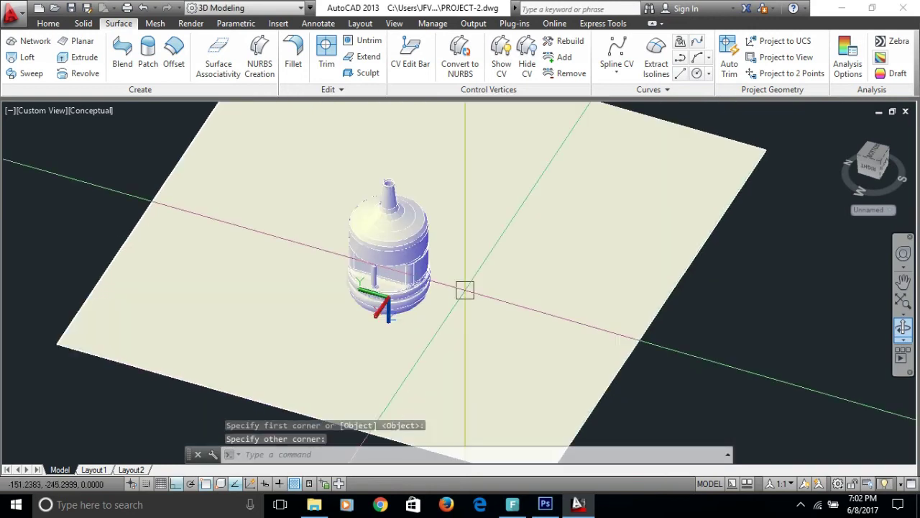
{"action": "mouse_move", "coordinate": [446, 302]}
{"action": "middle_mouse_down", "text": "shift"}
{"action": "mouse_move", "coordinate": [434, 315]}
{"action": "mouse_move", "coordinate": [417, 273]}
{"action": "middle_mouse_up", "text": "shift"}
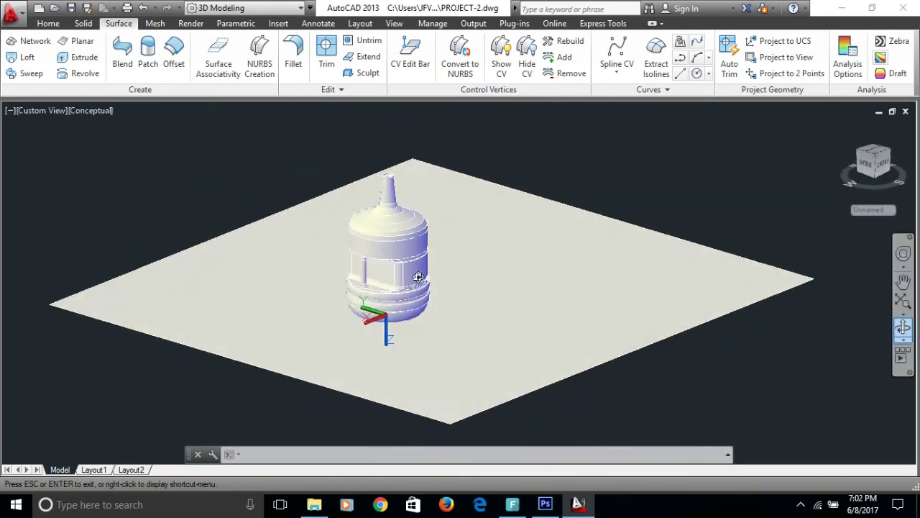
{"action": "scroll", "coordinate": [429, 261], "scroll_direction": "up", "scroll_amount": 3}
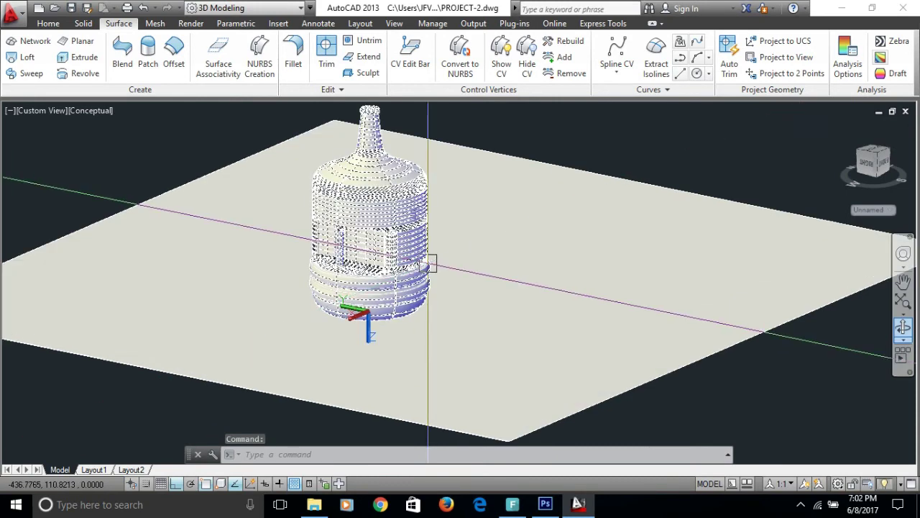
{"action": "middle_click_drag", "start_coordinate": [428, 262], "coordinate": [449, 291]}
Apply Plastic > Latex to the bottle from the RMAT Materials Browser and open Latex for editing.
{"action": "left_click", "coordinate": [451, 303]}
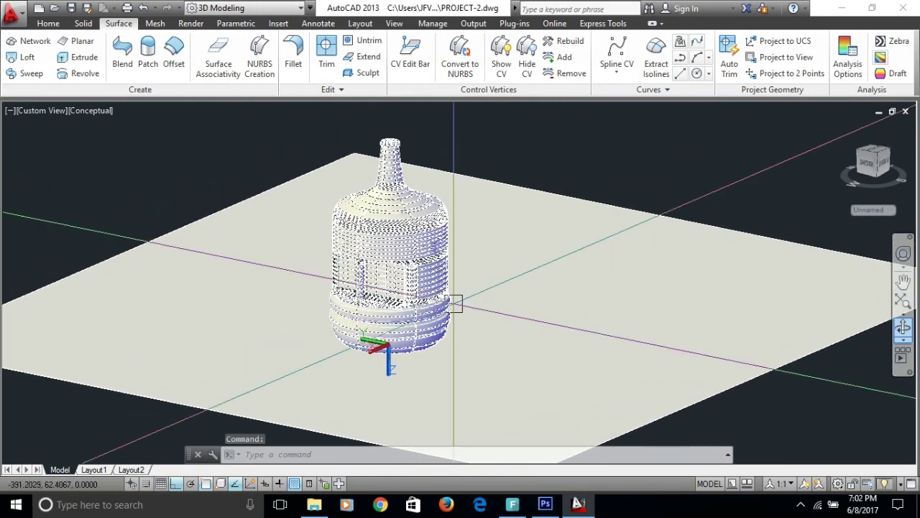
{"action": "type", "text": "RMat"}
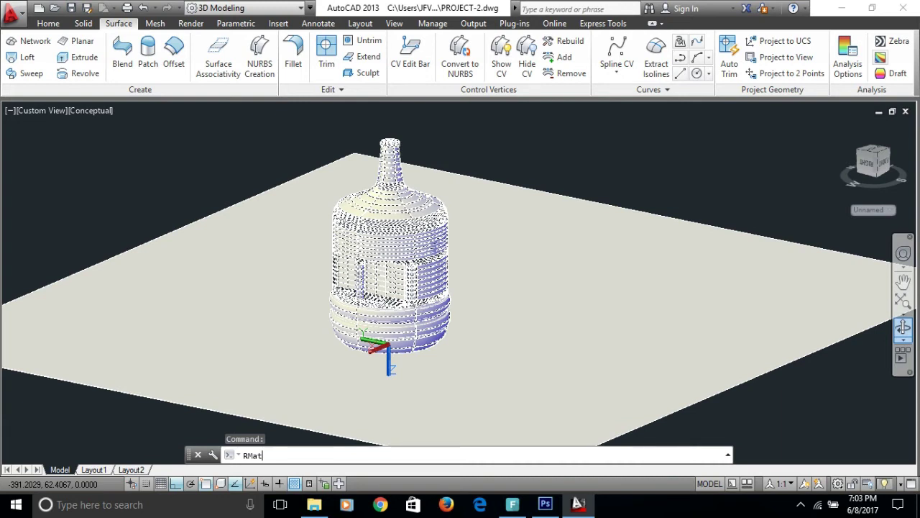
{"action": "key", "text": "Return"}
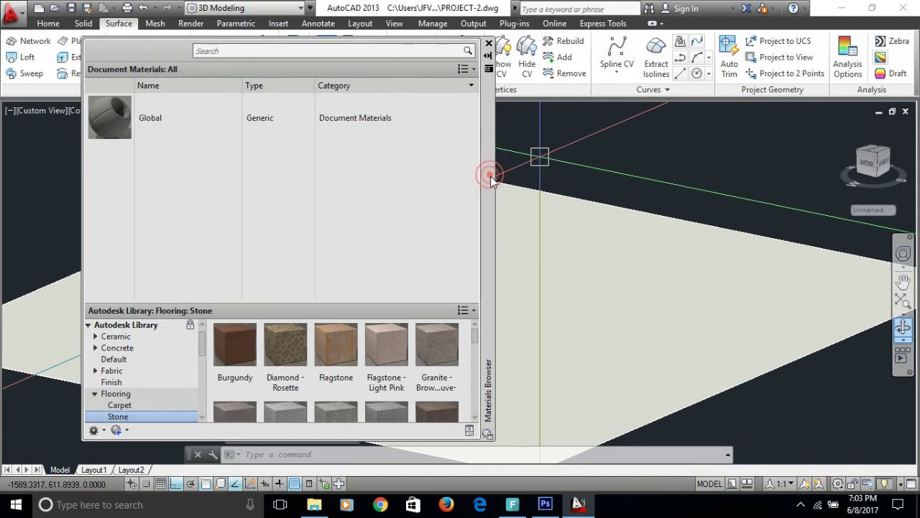
{"action": "left_click", "coordinate": [611, 189]}
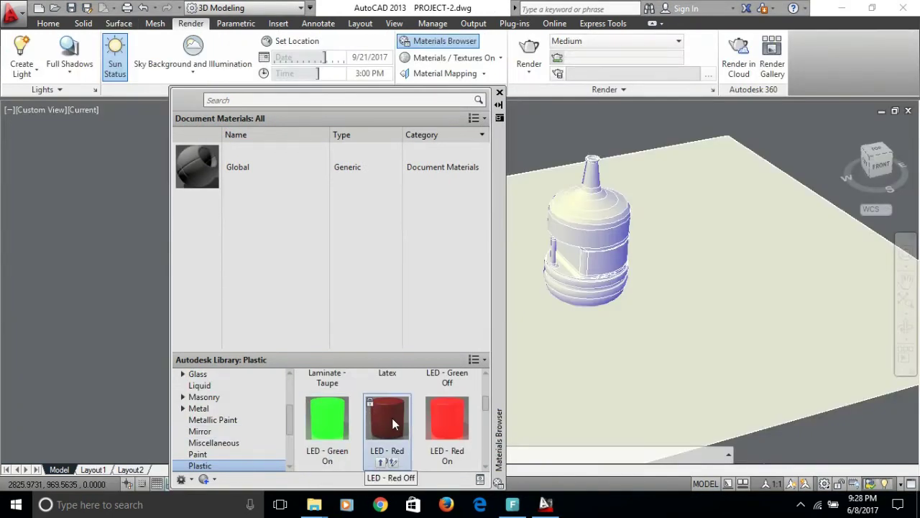
{"action": "mouse_move", "coordinate": [489, 406]}
{"action": "left_mouse_down"}
{"action": "mouse_move", "coordinate": [487, 431]}
{"action": "mouse_move", "coordinate": [486, 409]}
{"action": "left_mouse_up"}
{"action": "mouse_move", "coordinate": [387, 423]}
{"action": "left_mouse_down"}
{"action": "mouse_move", "coordinate": [353, 351]}
{"action": "mouse_move", "coordinate": [316, 320]}
{"action": "mouse_move", "coordinate": [345, 252]}
{"action": "mouse_move", "coordinate": [566, 220]}
{"action": "mouse_move", "coordinate": [592, 225]}
{"action": "left_mouse_up"}
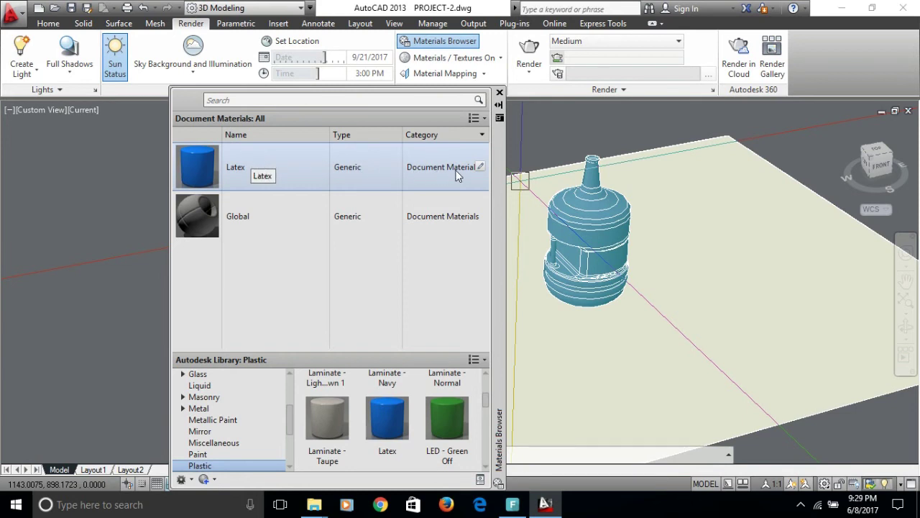
{"action": "left_click", "coordinate": [481, 170]}
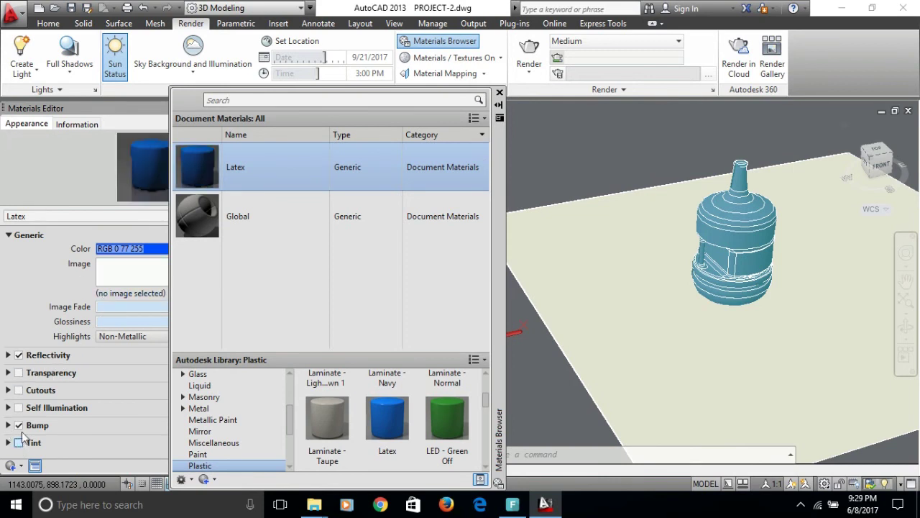
{"action": "left_click", "coordinate": [20, 427]}
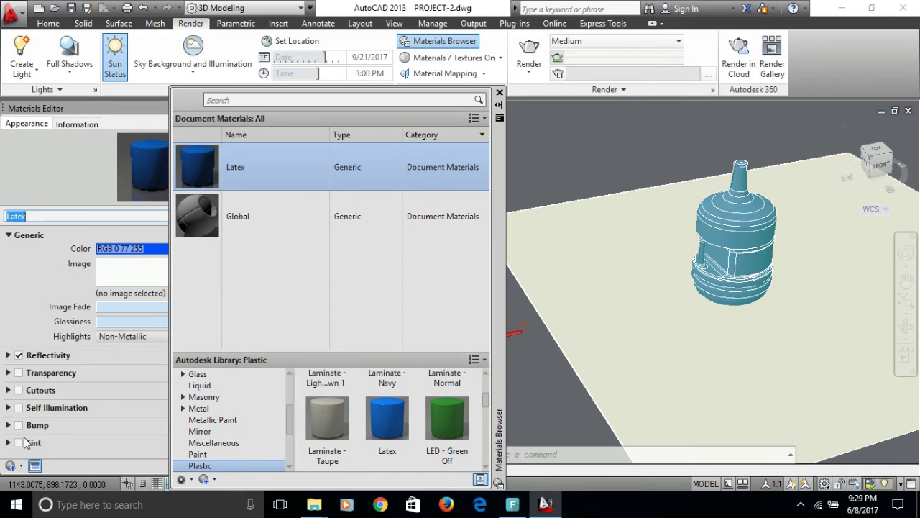
{"action": "left_click", "coordinate": [19, 373]}
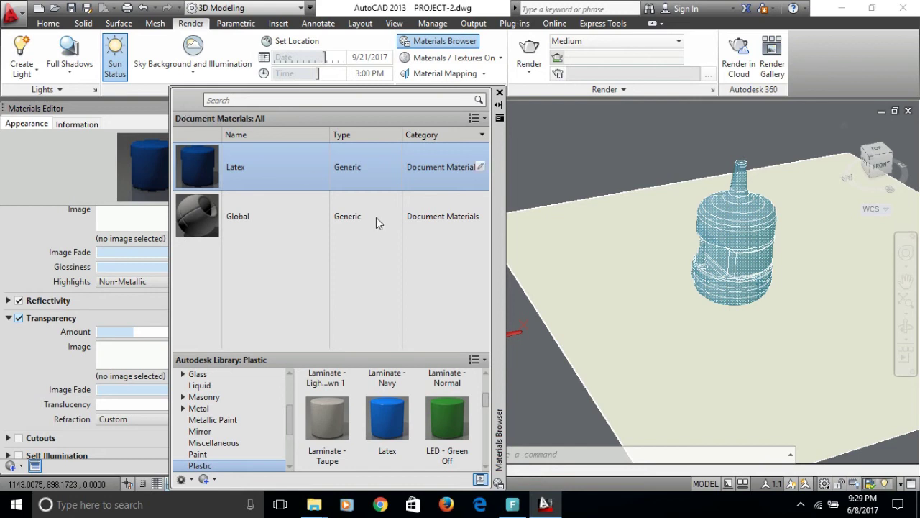
{"action": "left_click", "coordinate": [500, 94]}
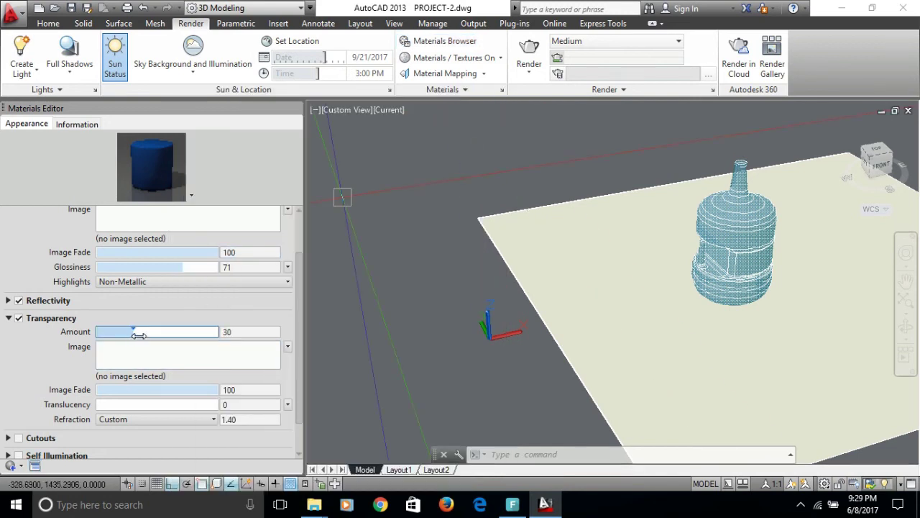
{"action": "left_click_drag", "start_coordinate": [136, 335], "coordinate": [185, 334]}
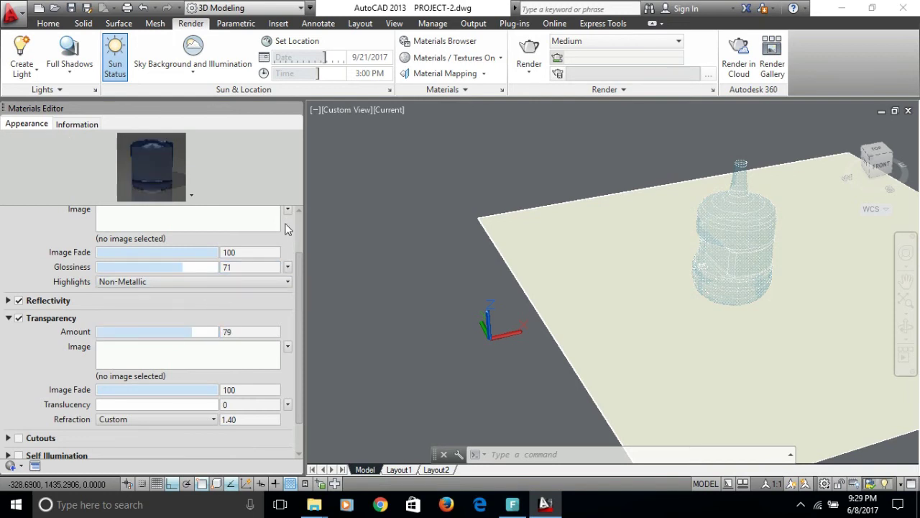
{"action": "scroll", "coordinate": [303, 266], "scroll_direction": "up", "scroll_amount": 2}
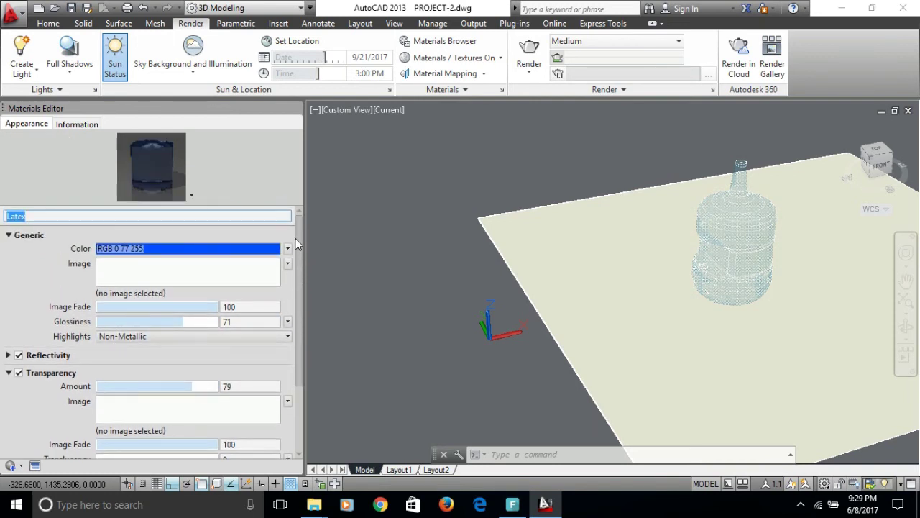
Set the Latex colour to index colour 165, giving RGB 63 79 127.
{"action": "left_click", "coordinate": [287, 248]}
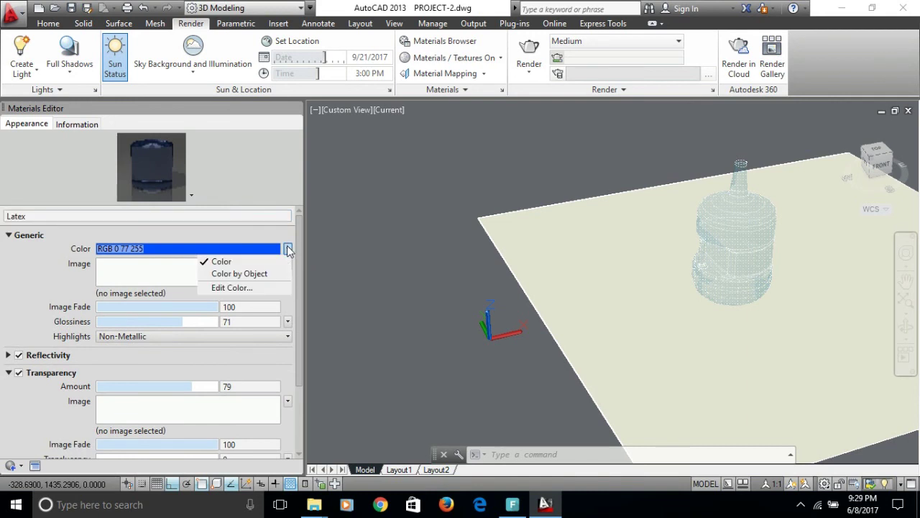
{"action": "left_click", "coordinate": [223, 289]}
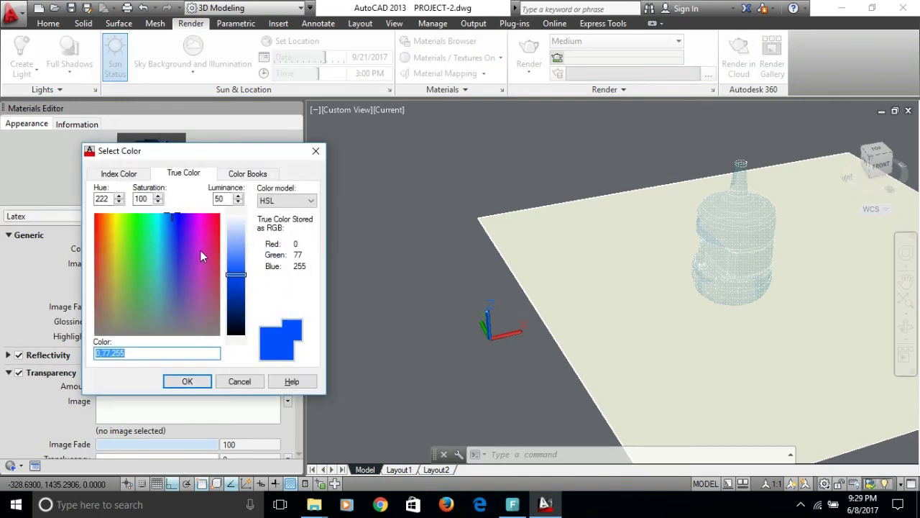
{"action": "left_click", "coordinate": [128, 176]}
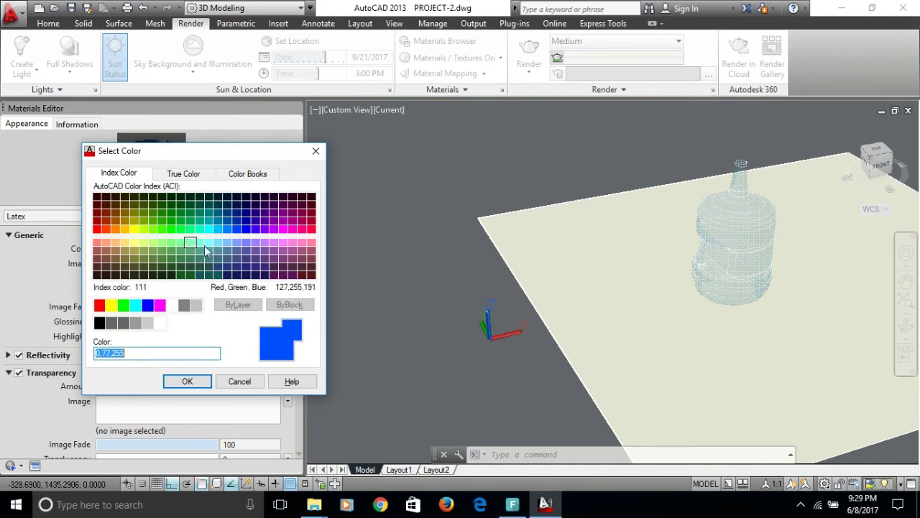
{"action": "left_click", "coordinate": [219, 264]}
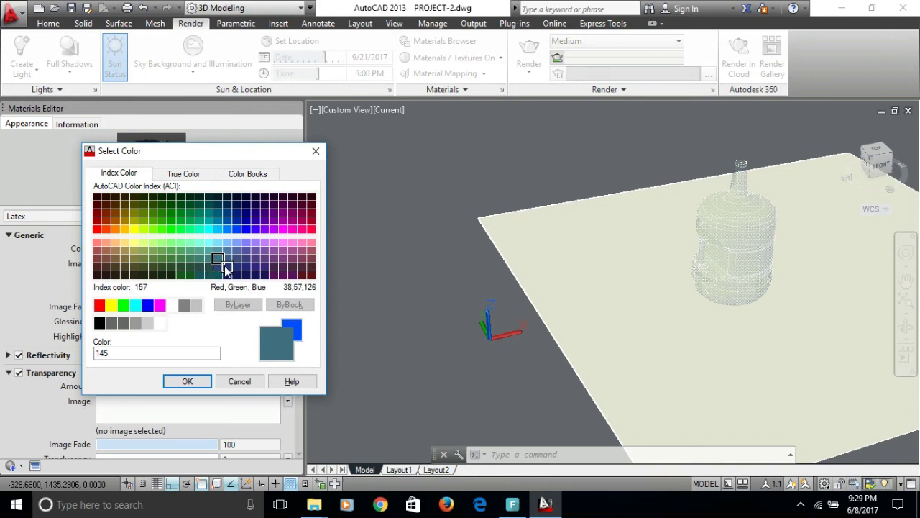
{"action": "left_click", "coordinate": [224, 264]}
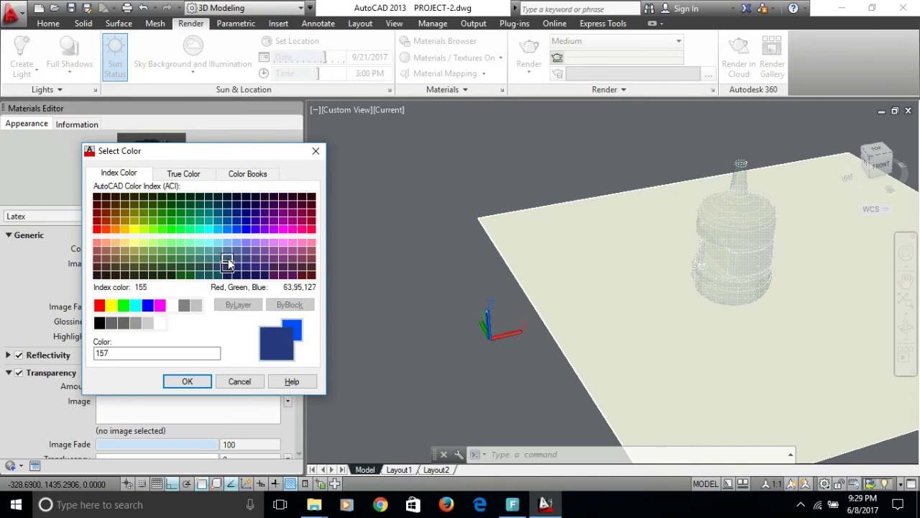
{"action": "left_click", "coordinate": [229, 264]}
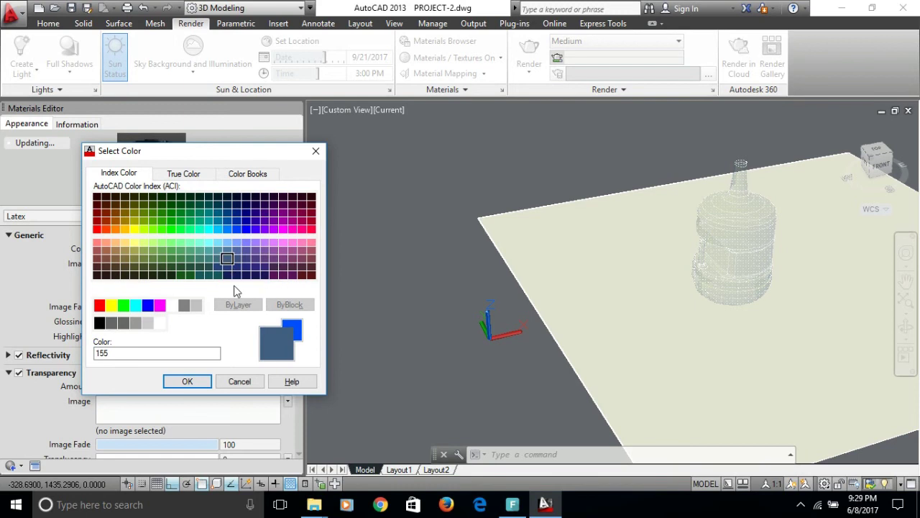
{"action": "left_click", "coordinate": [237, 260]}
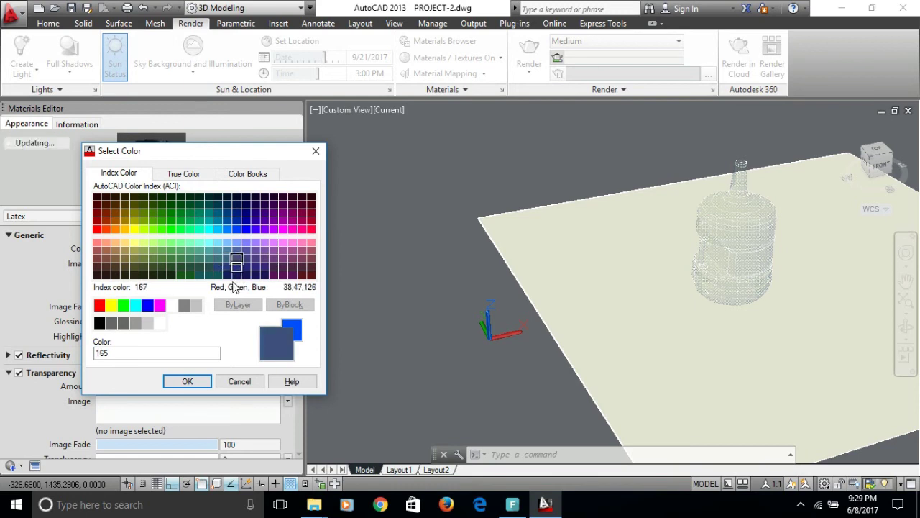
{"action": "left_click", "coordinate": [187, 381]}
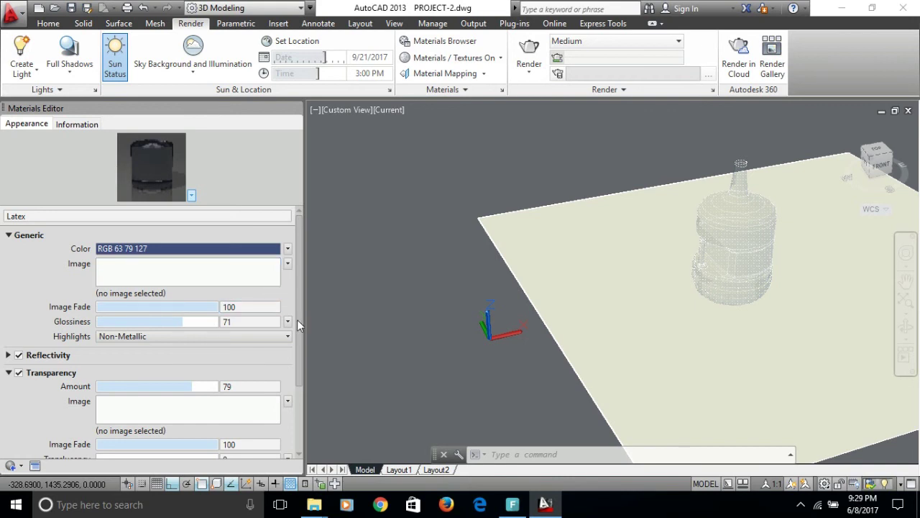
{"action": "mouse_move", "coordinate": [300, 337]}
{"action": "left_mouse_down"}
{"action": "mouse_move", "coordinate": [299, 362]}
{"action": "mouse_move", "coordinate": [299, 329]}
{"action": "left_mouse_up"}
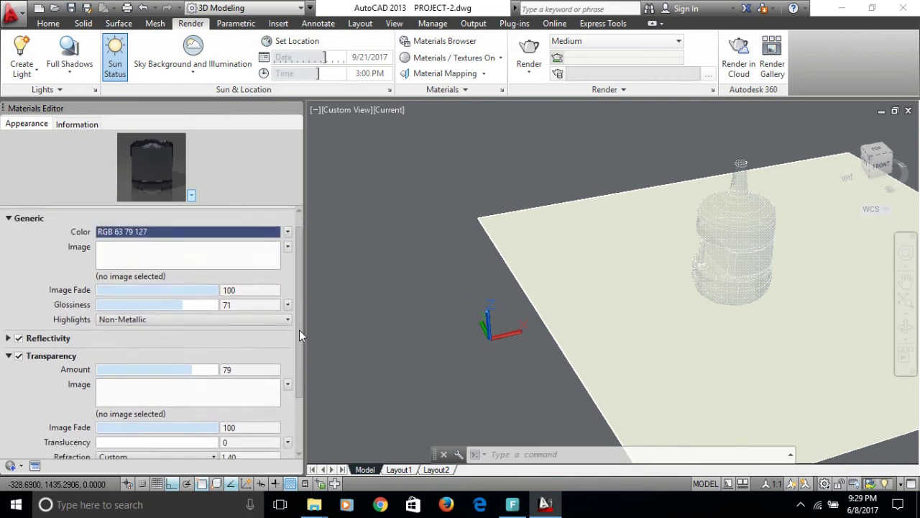
{"action": "left_click", "coordinate": [287, 248]}
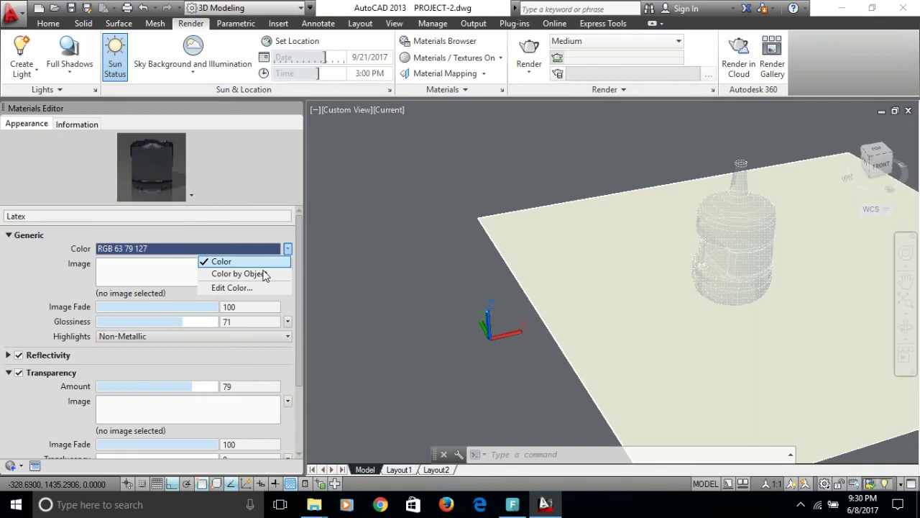
{"action": "left_click", "coordinate": [262, 284]}
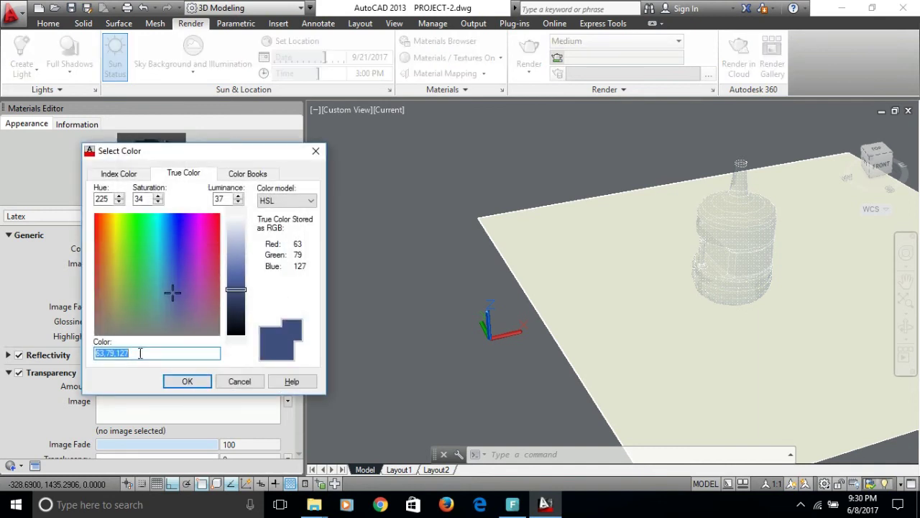
{"action": "right_click", "coordinate": [120, 351]}
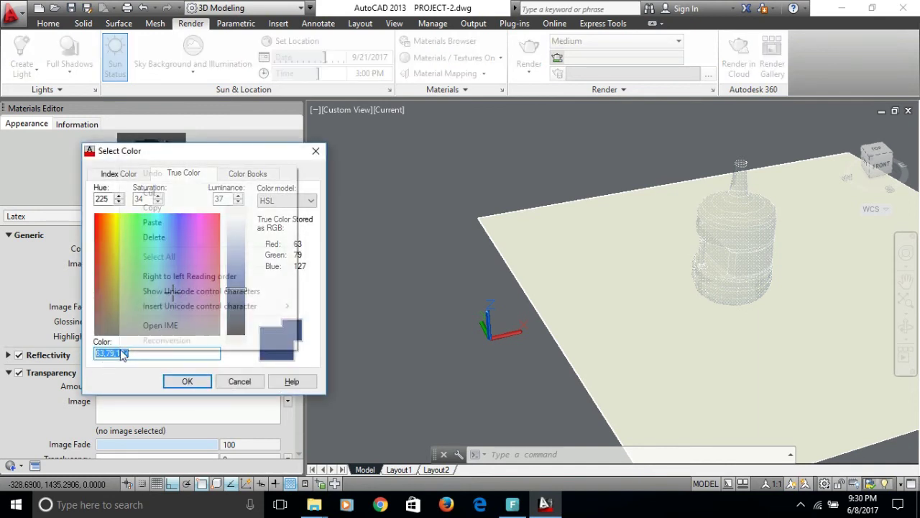
{"action": "left_click", "coordinate": [164, 209]}
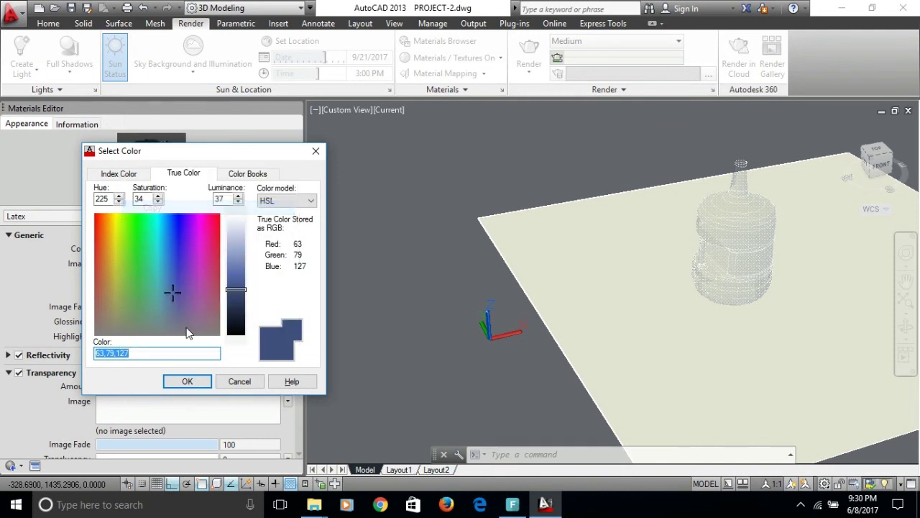
{"action": "left_click", "coordinate": [190, 380]}
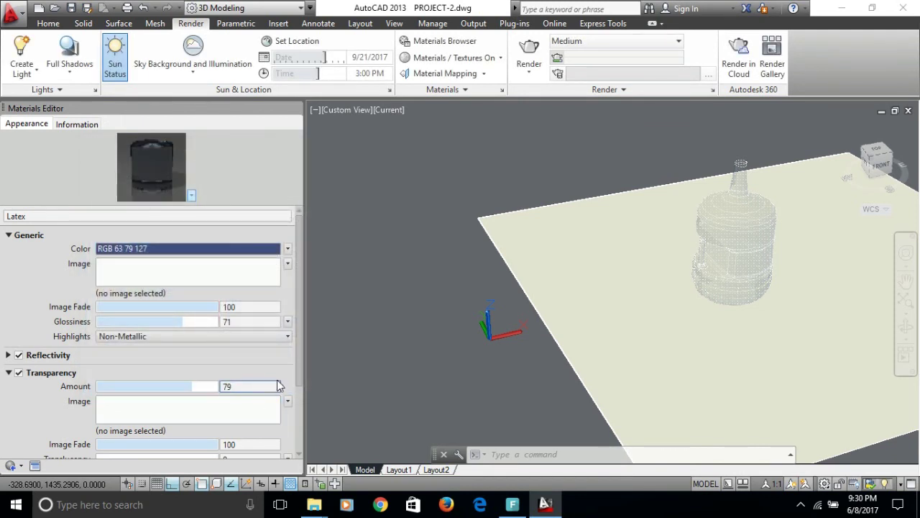
{"action": "left_click_drag", "start_coordinate": [296, 370], "coordinate": [312, 444]}
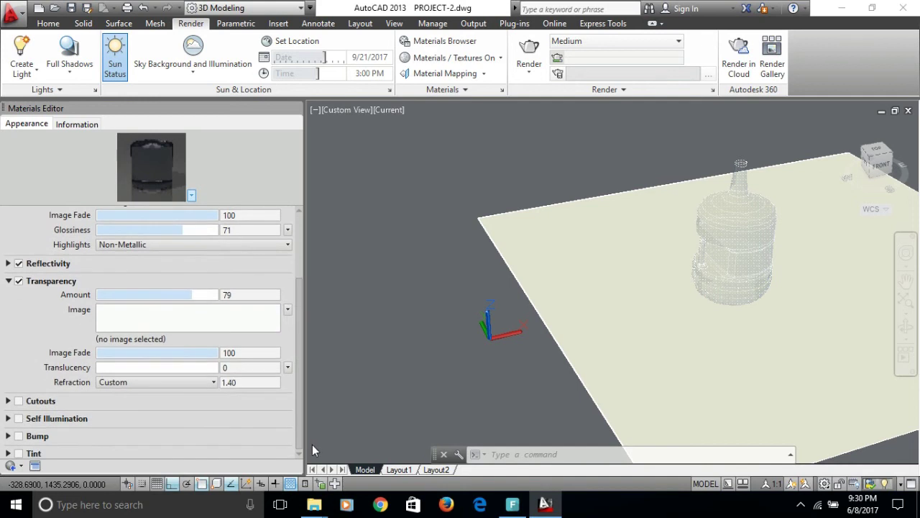
Enable Tint on the Latex material and paste 63,79,127 as its tint colour.
{"action": "left_click", "coordinate": [20, 454]}
{"action": "left_click", "coordinate": [172, 448]}
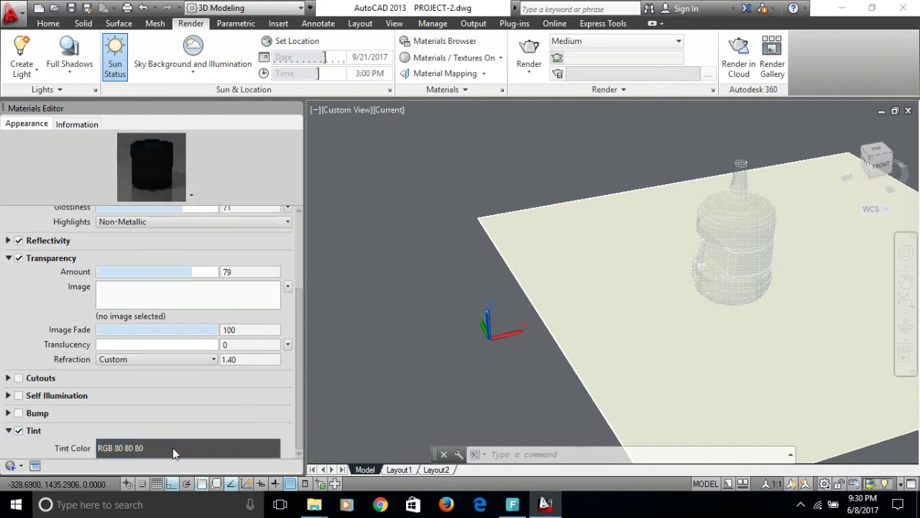
{"action": "left_click", "coordinate": [128, 355]}
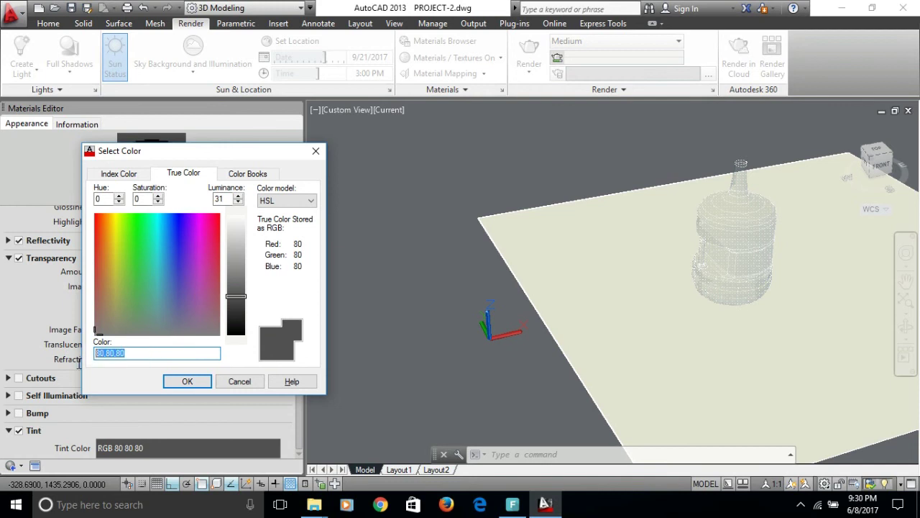
{"action": "right_click", "coordinate": [141, 360]}
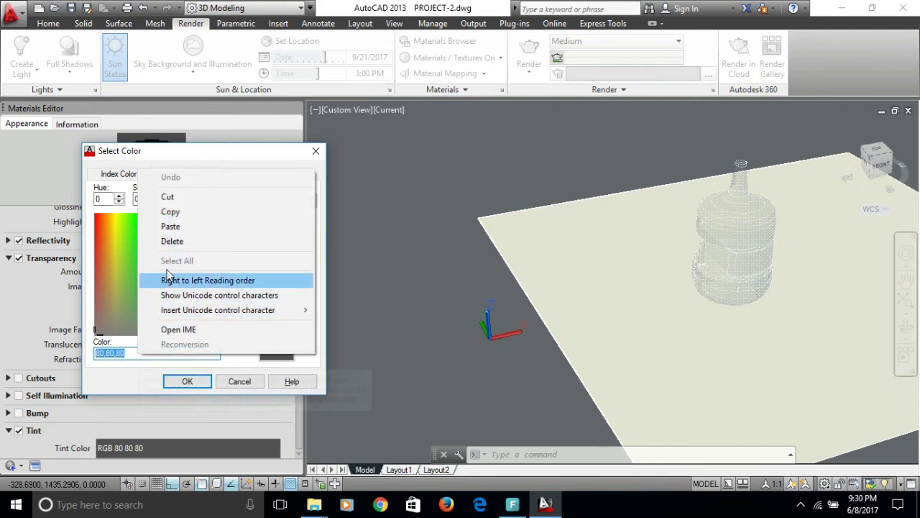
{"action": "left_click", "coordinate": [172, 228]}
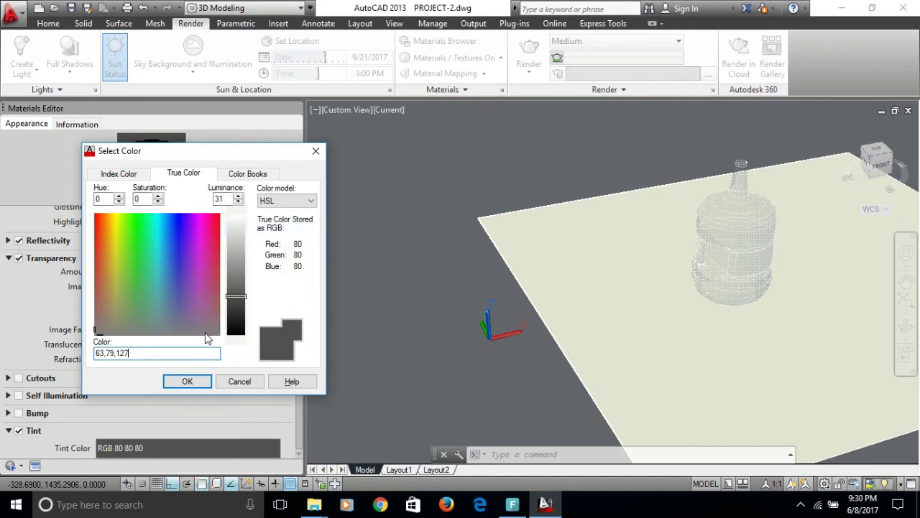
{"action": "left_click", "coordinate": [187, 381]}
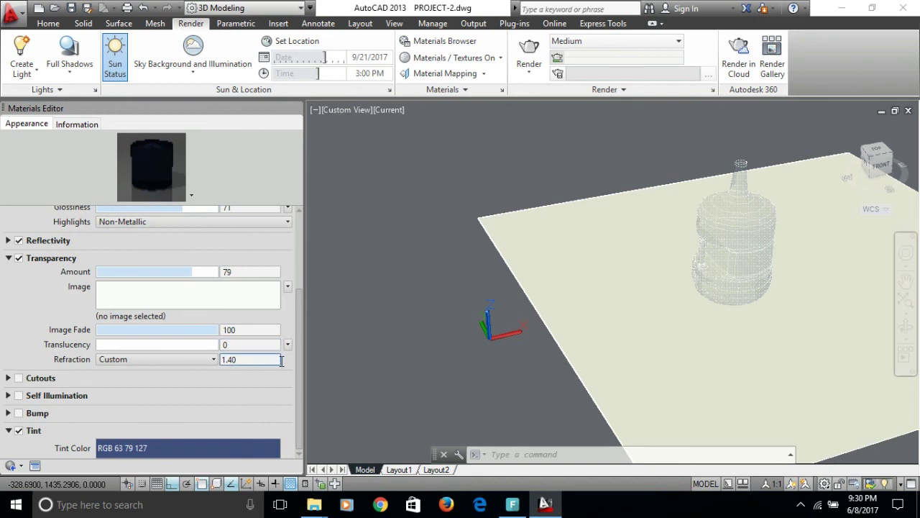
{"action": "left_click_drag", "start_coordinate": [296, 372], "coordinate": [295, 275]}
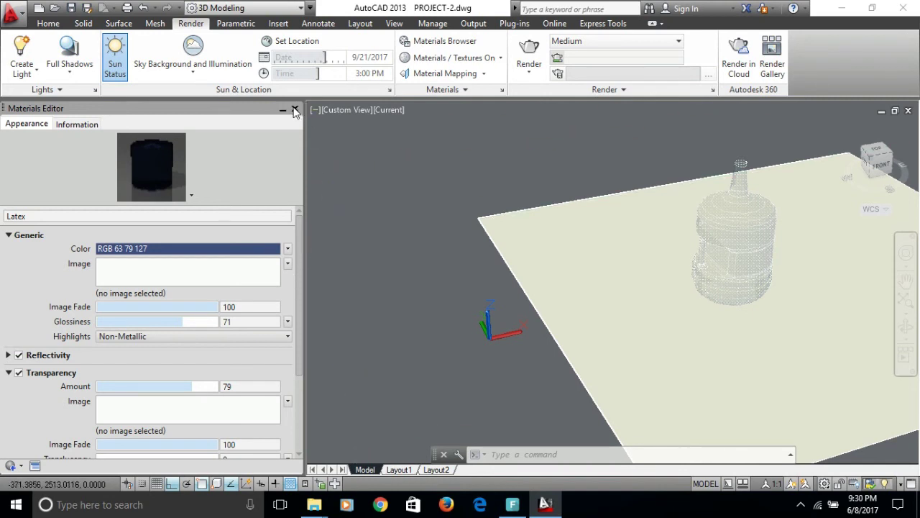
Close the Materials Editor and pan so the bottle and ground plane sit centred.
{"action": "left_click", "coordinate": [295, 110]}
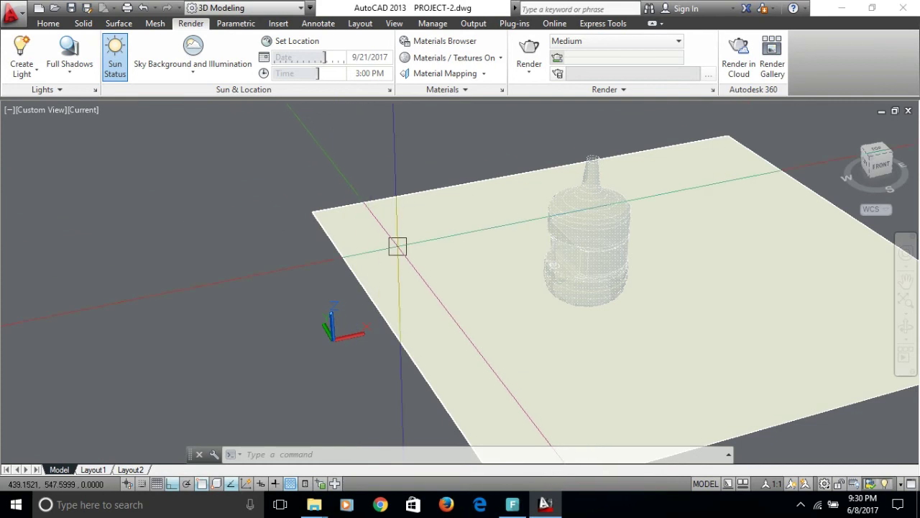
{"action": "middle_click_drag", "start_coordinate": [489, 265], "coordinate": [441, 270]}
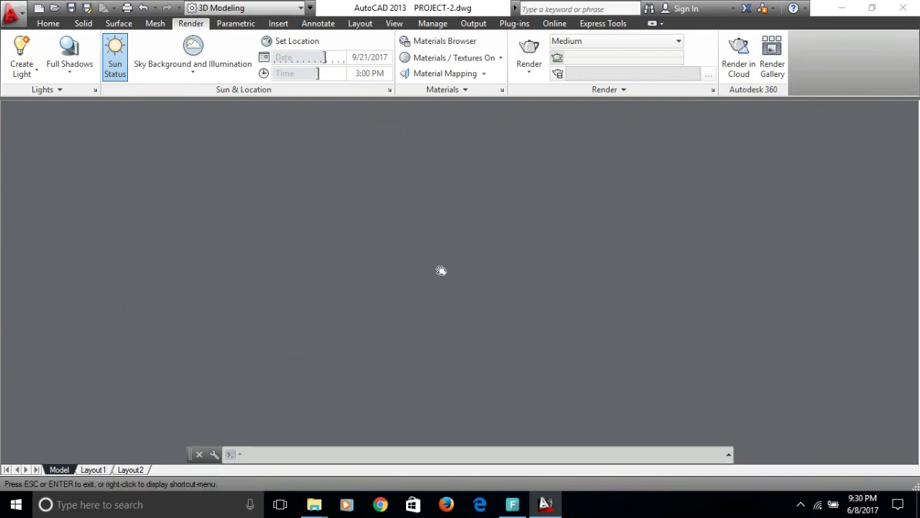
{"action": "key", "text": "Escape"}
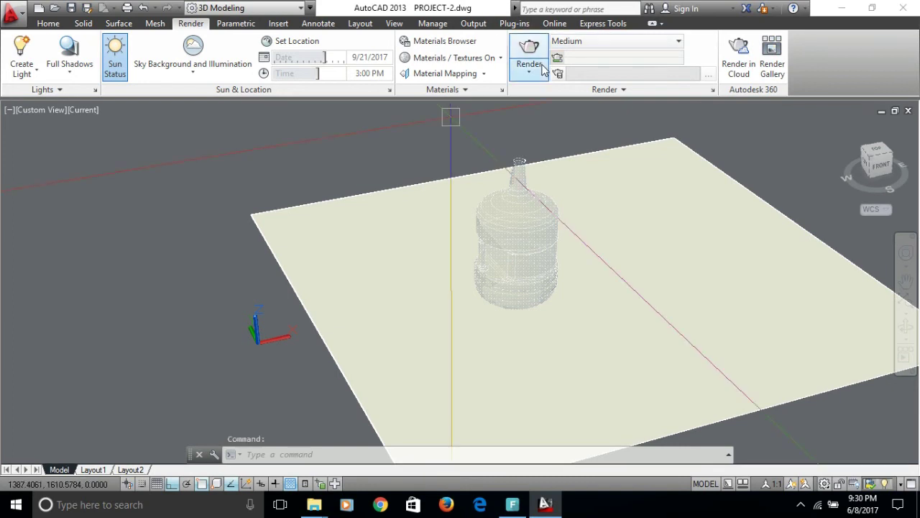
Render a region around the bottle, then orbit the view slightly around the model.
{"action": "left_click", "coordinate": [542, 72]}
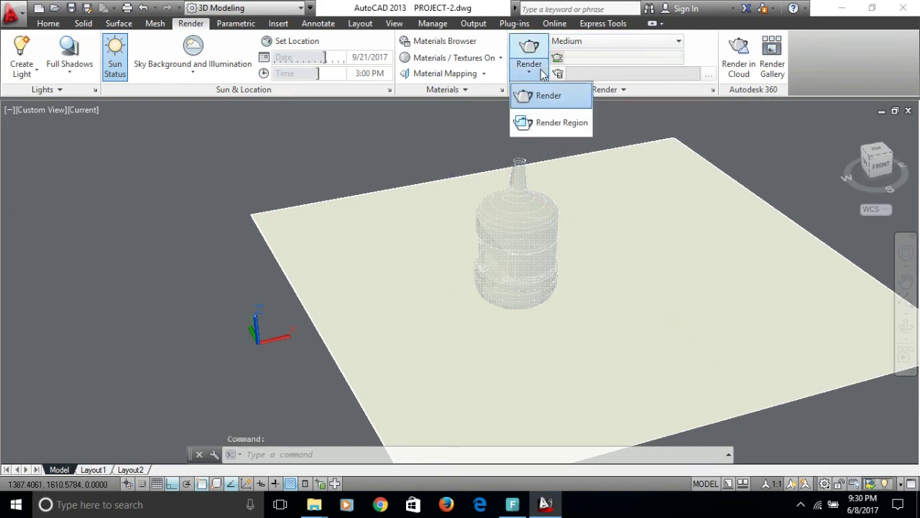
{"action": "left_click", "coordinate": [546, 123]}
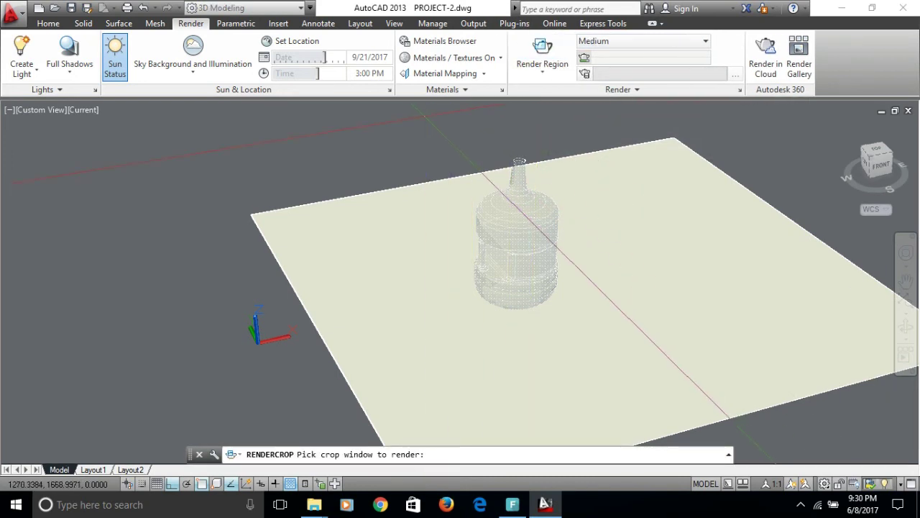
{"action": "left_click", "coordinate": [424, 117]}
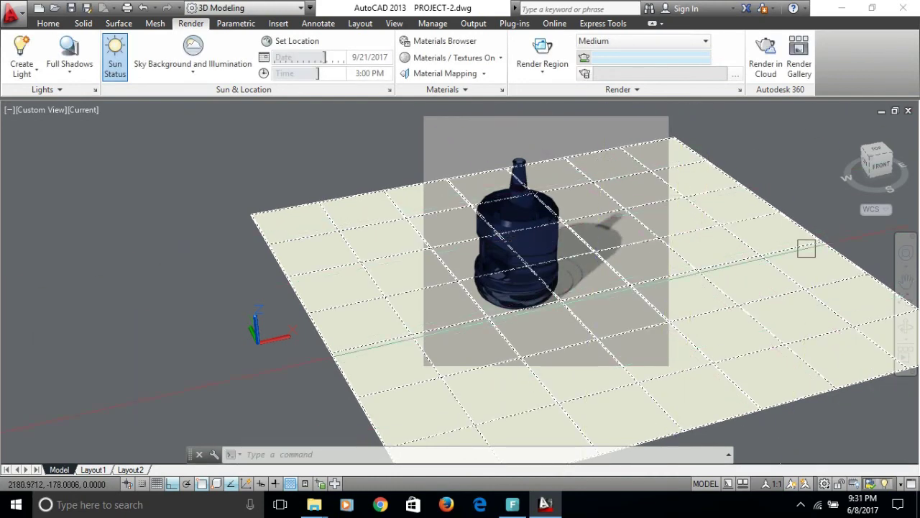
{"action": "left_click", "coordinate": [906, 328]}
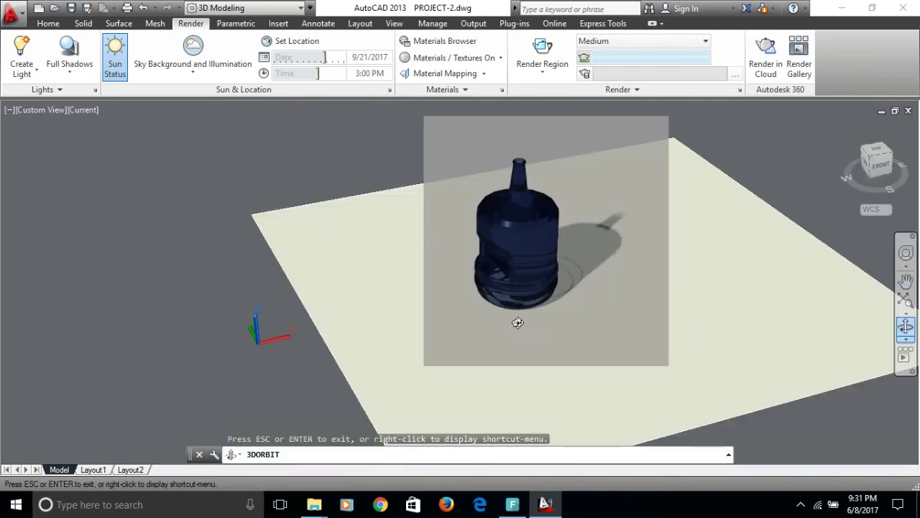
{"action": "left_click_drag", "start_coordinate": [520, 323], "coordinate": [529, 324]}
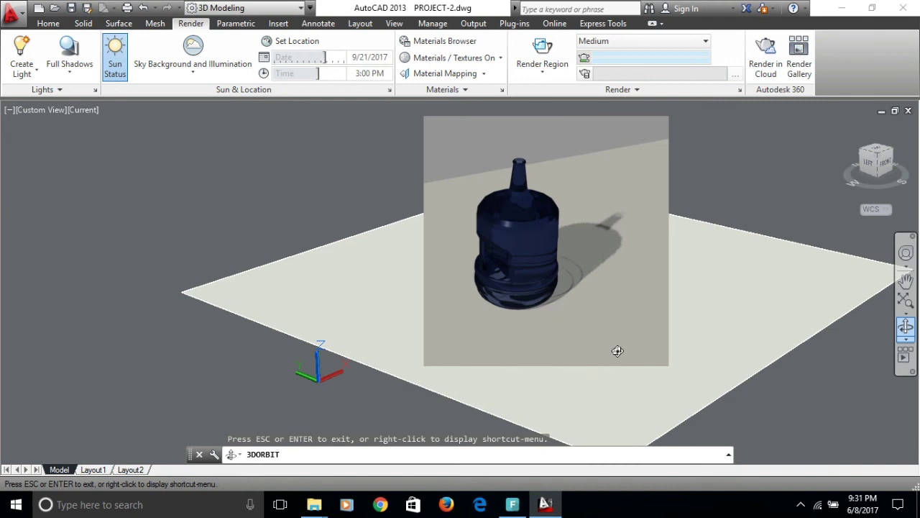
Exit orbit, re-orbit to tilt the view more steeply down, then exit orbit again.
{"action": "right_click", "coordinate": [718, 180]}
{"action": "left_click", "coordinate": [741, 187]}
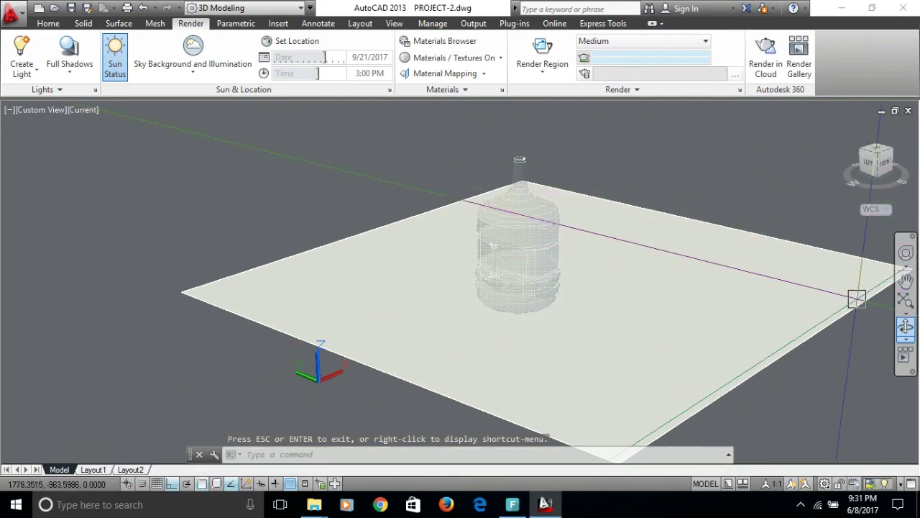
{"action": "left_click", "coordinate": [907, 327]}
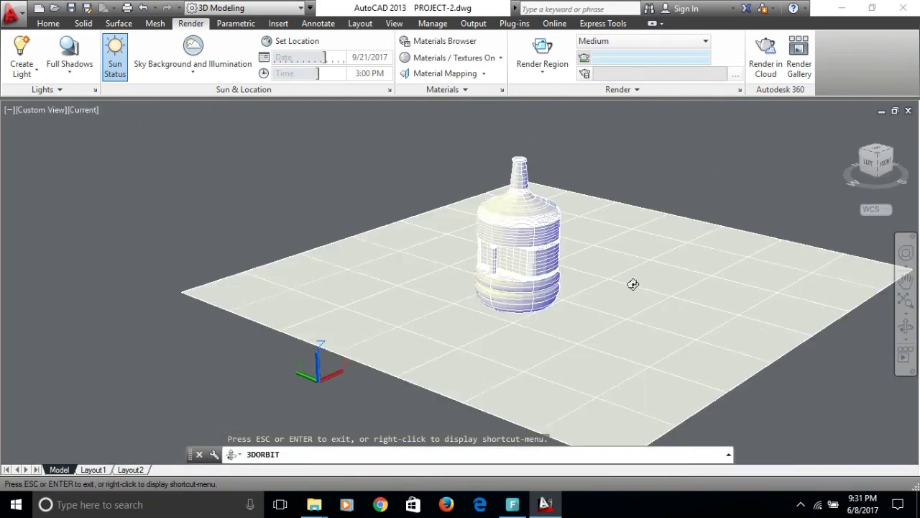
{"action": "left_click_drag", "start_coordinate": [607, 285], "coordinate": [614, 303]}
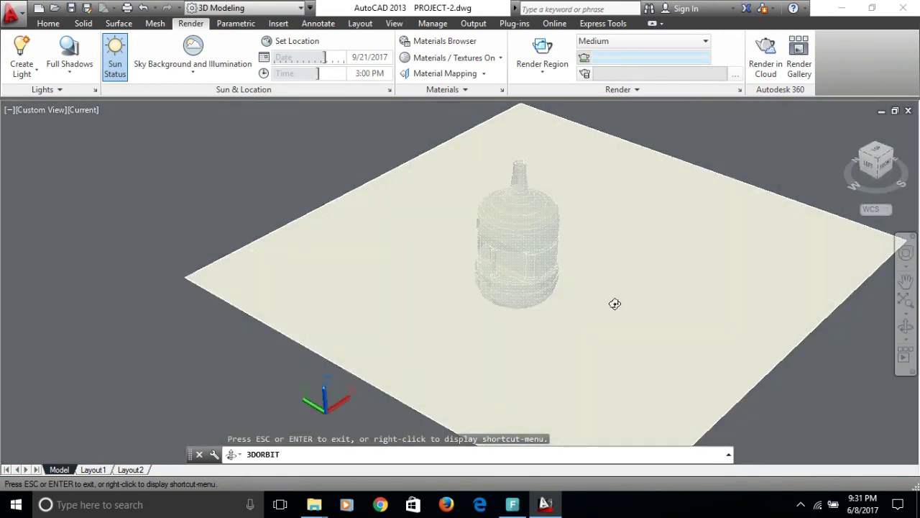
{"action": "right_click", "coordinate": [615, 304]}
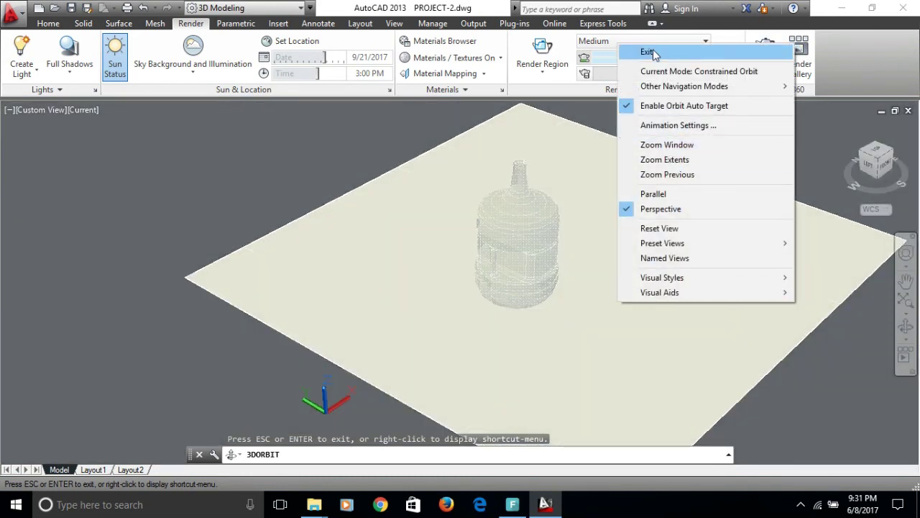
{"action": "left_click", "coordinate": [647, 52]}
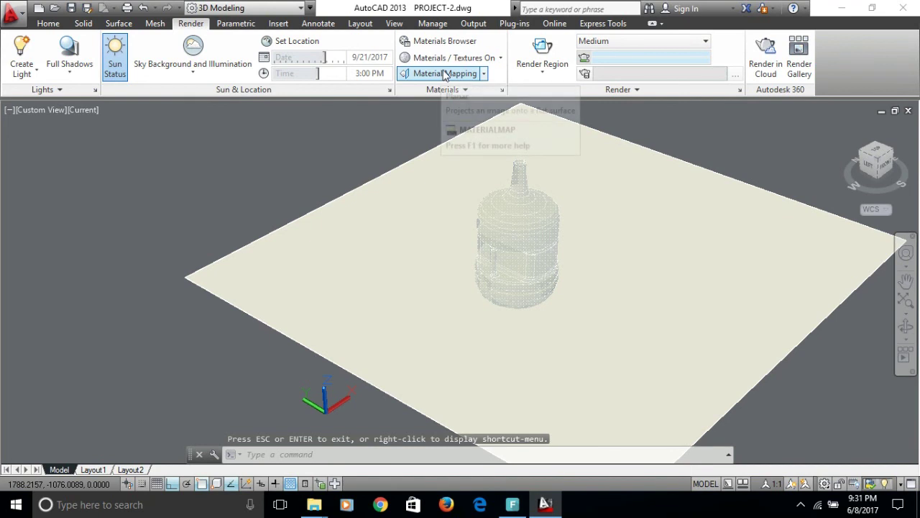
Render Region with a window from above-left to below-right around the bottle.
{"action": "left_click", "coordinate": [541, 46]}
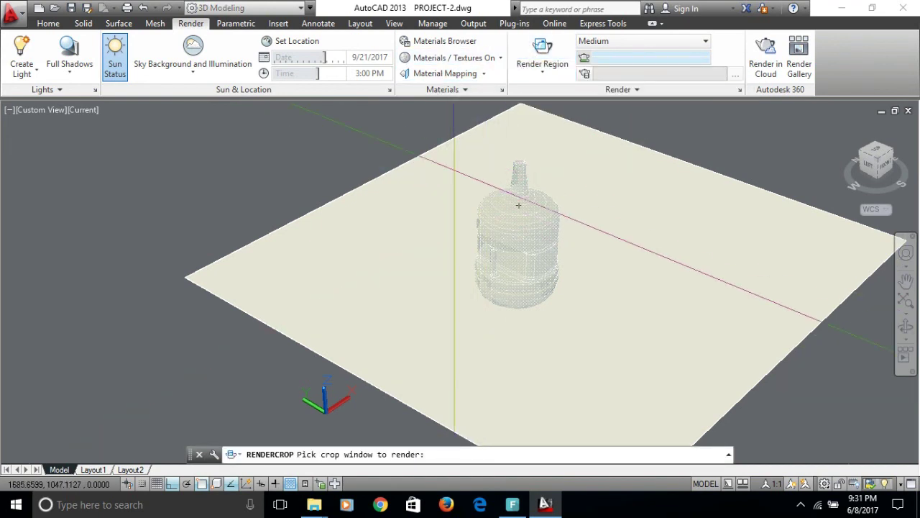
{"action": "left_click", "coordinate": [421, 129]}
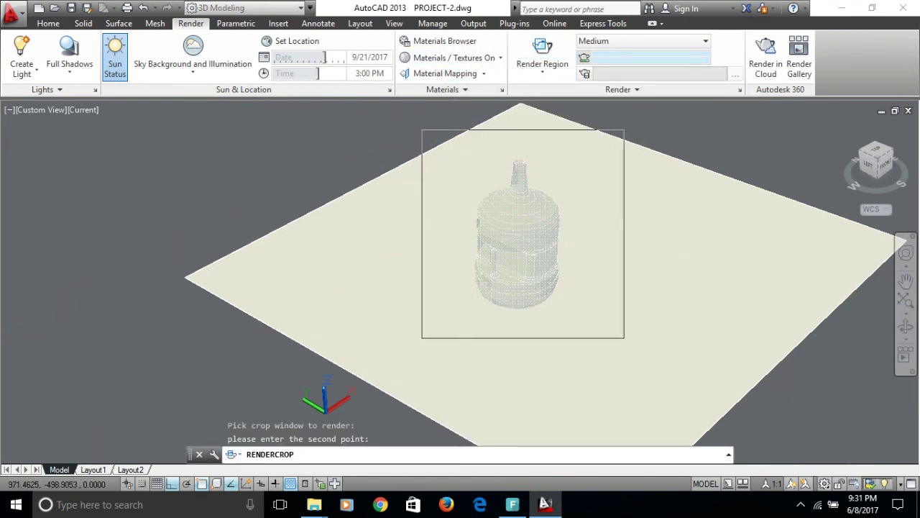
{"action": "left_click", "coordinate": [593, 338]}
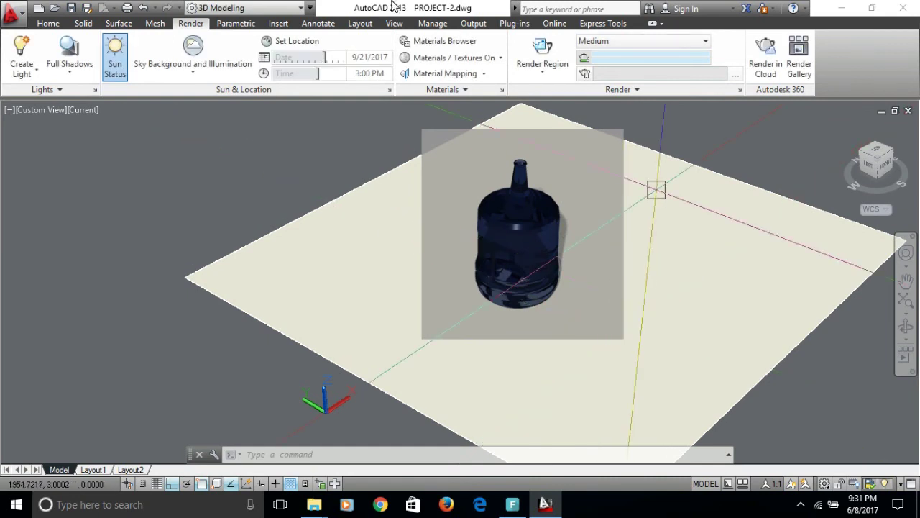
Open the Materials Browser and list the Autodesk Library's Flooring materials.
{"action": "left_click", "coordinate": [430, 43]}
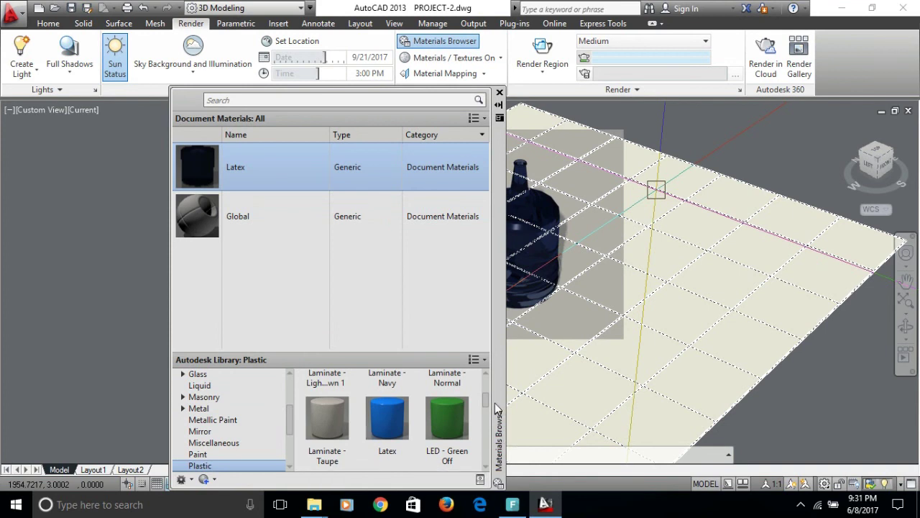
{"action": "left_click_drag", "start_coordinate": [488, 404], "coordinate": [486, 412]}
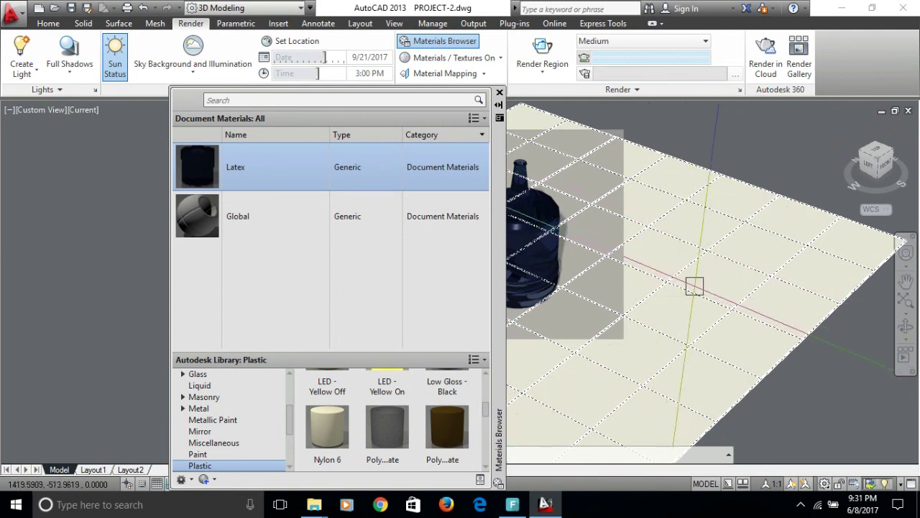
{"action": "scroll", "coordinate": [389, 417], "scroll_direction": "up", "scroll_amount": 1}
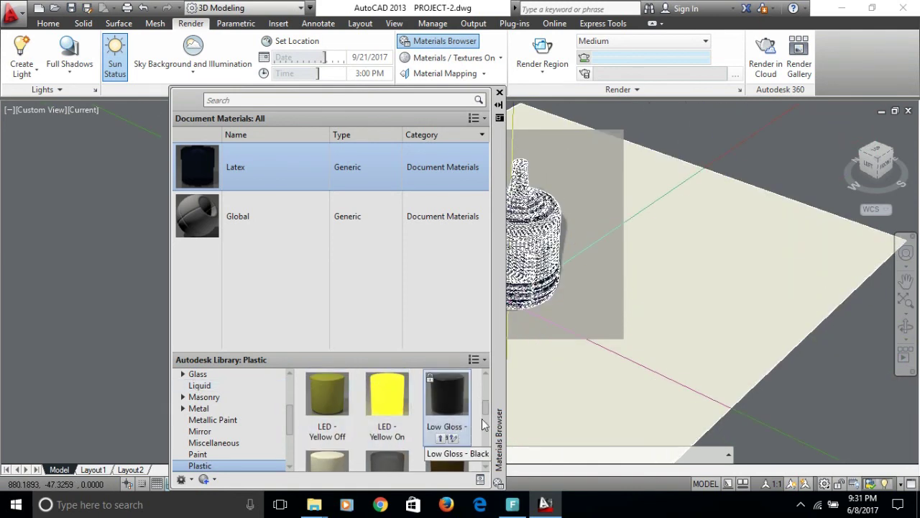
{"action": "scroll", "coordinate": [485, 416], "scroll_direction": "up", "scroll_amount": 1}
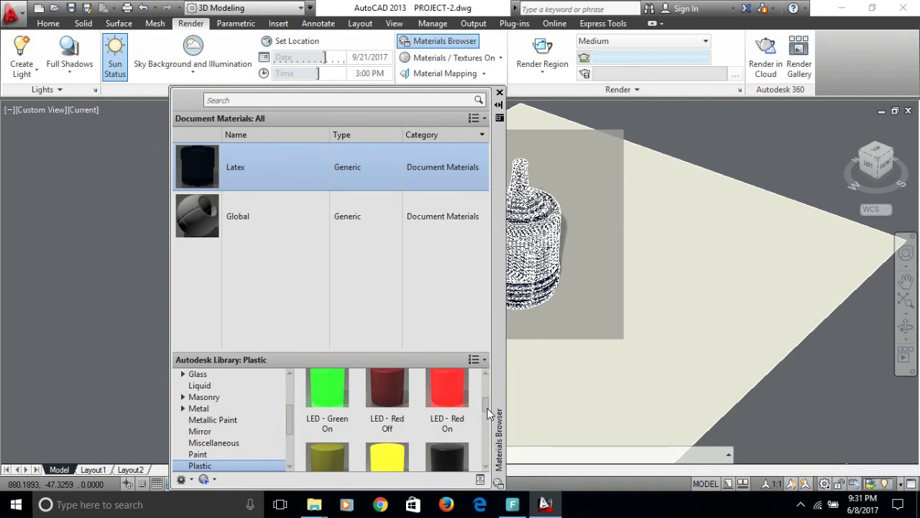
{"action": "scroll", "coordinate": [359, 406], "scroll_direction": "up", "scroll_amount": 1}
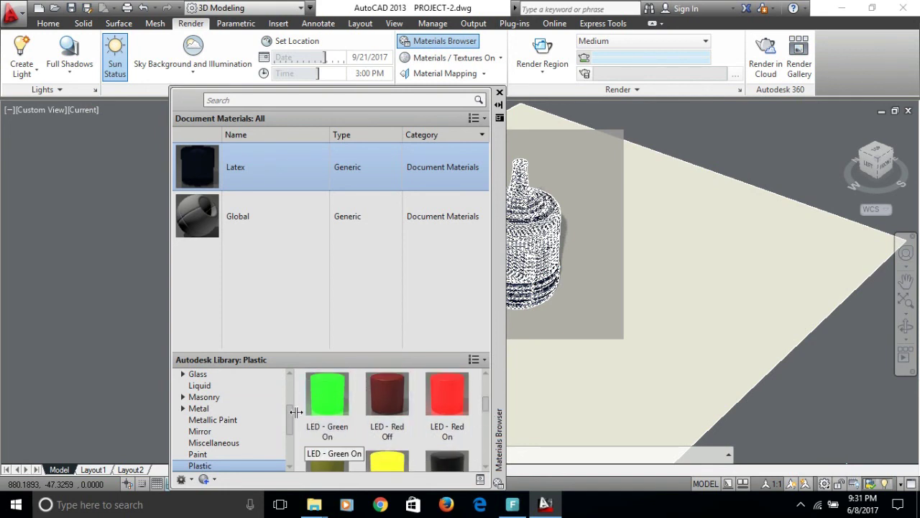
{"action": "left_click_drag", "start_coordinate": [291, 426], "coordinate": [291, 421]}
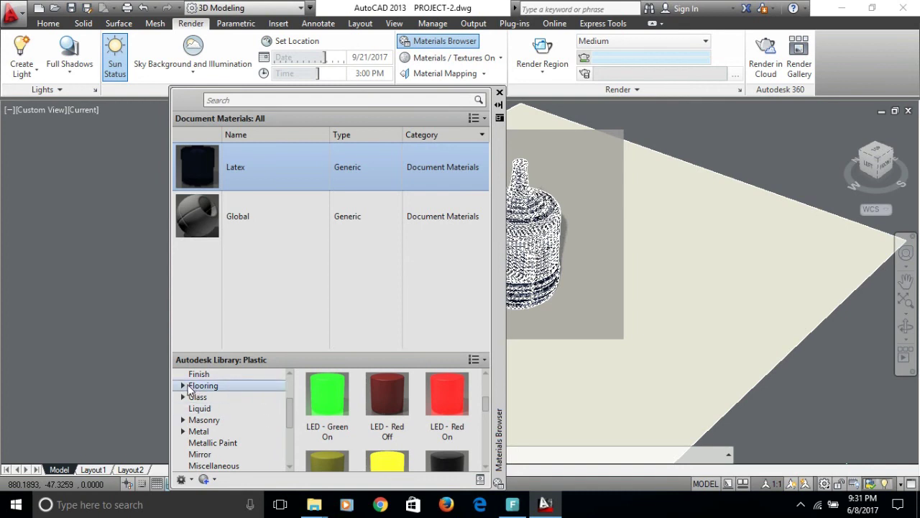
{"action": "left_click", "coordinate": [189, 388]}
{"action": "mouse_move", "coordinate": [388, 395]}
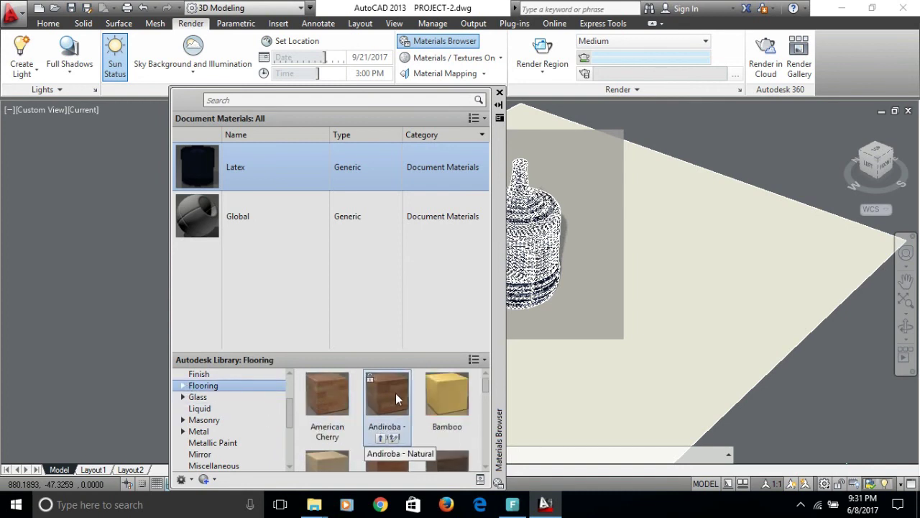
Apply Andiroba - Natural wood to the ground plane and open it in the Materials Editor.
{"action": "mouse_move", "coordinate": [387, 393]}
{"action": "left_mouse_down"}
{"action": "mouse_move", "coordinate": [718, 349]}
{"action": "mouse_move", "coordinate": [790, 358]}
{"action": "left_mouse_up"}
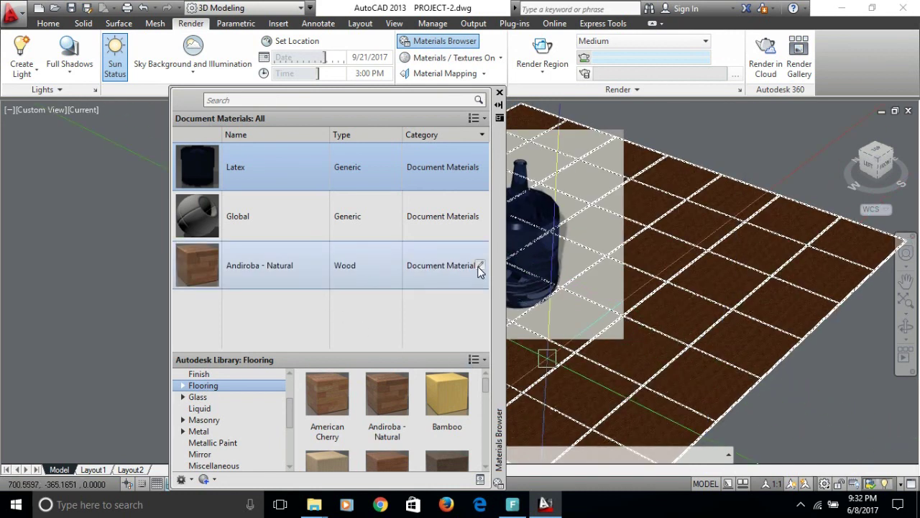
{"action": "left_click", "coordinate": [480, 265]}
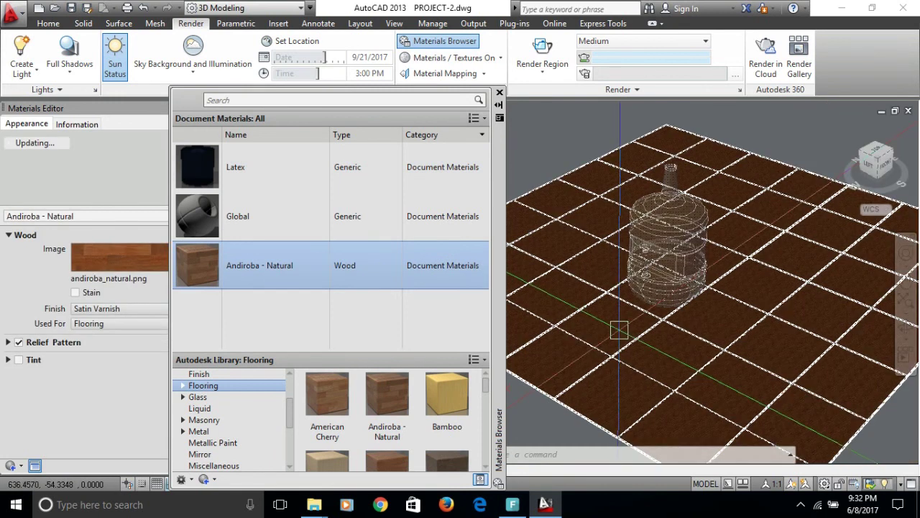
{"action": "scroll", "coordinate": [616, 330], "scroll_direction": "up", "scroll_amount": 2}
{"action": "scroll", "coordinate": [618, 338], "scroll_direction": "up", "scroll_amount": 2}
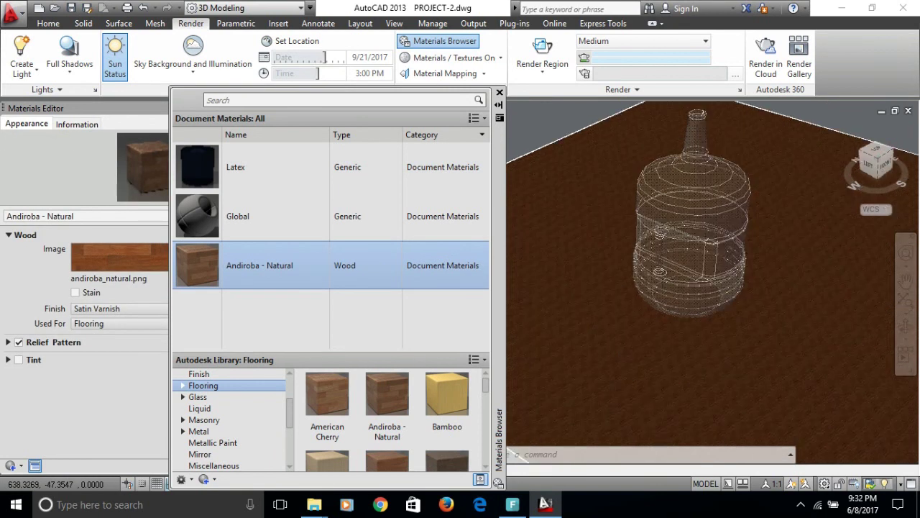
{"action": "scroll", "coordinate": [620, 340], "scroll_direction": "up", "scroll_amount": 1}
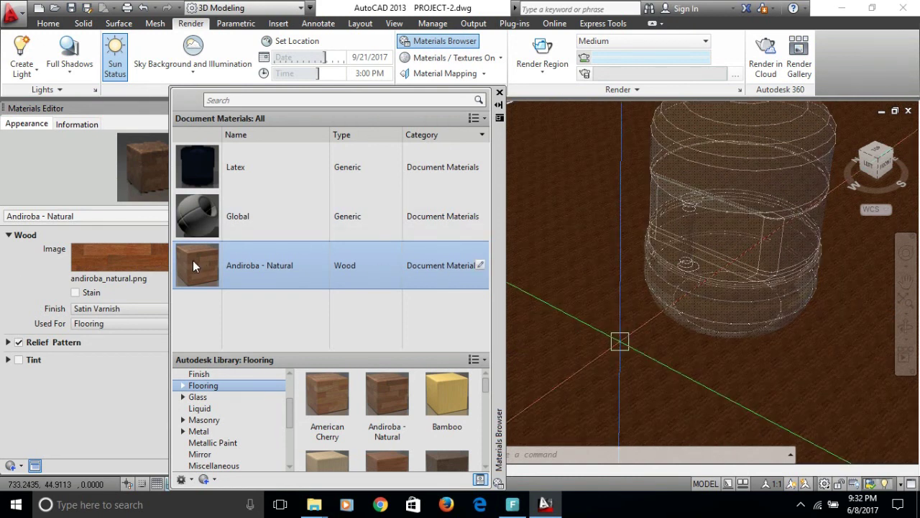
Scale the Andiroba wood texture to 600 × 600, then close the Texture Editor and Materials Browser.
{"action": "left_click", "coordinate": [132, 259]}
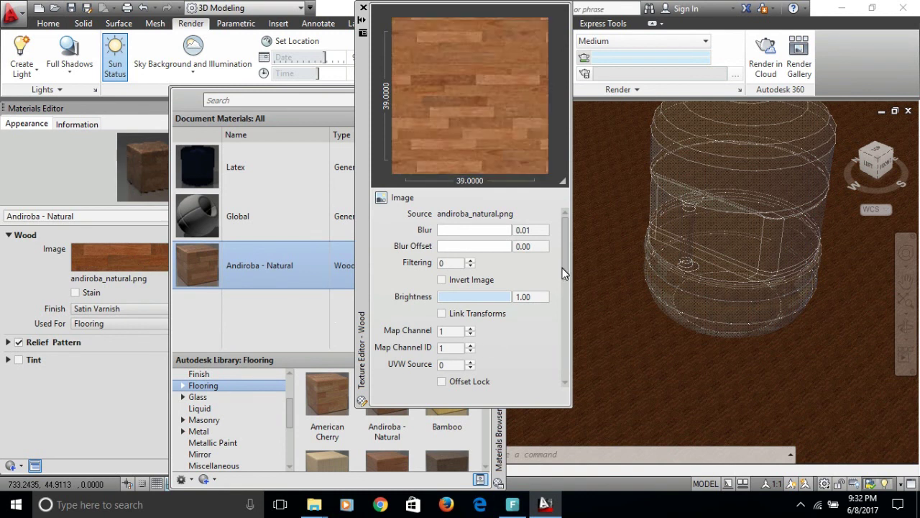
{"action": "scroll", "coordinate": [562, 330], "scroll_direction": "down", "scroll_amount": 3}
{"action": "scroll", "coordinate": [560, 336], "scroll_direction": "down", "scroll_amount": 2}
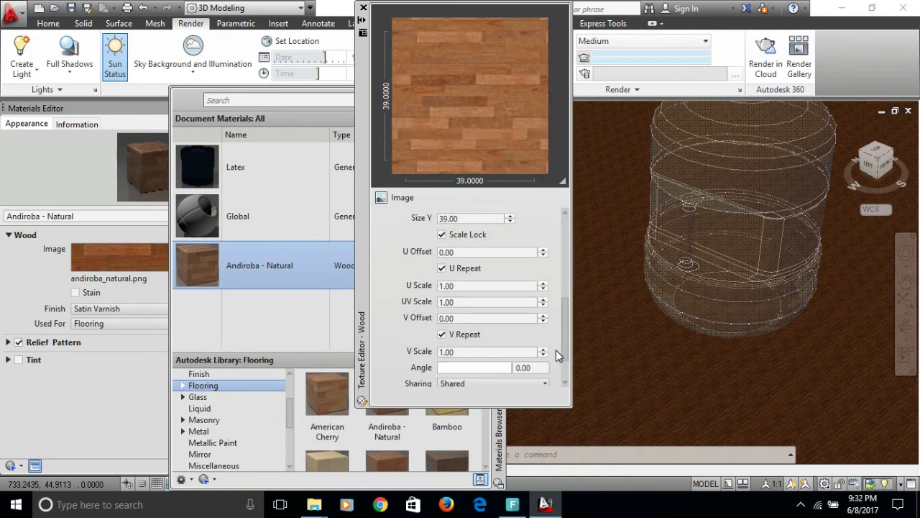
{"action": "scroll", "coordinate": [559, 345], "scroll_direction": "up", "scroll_amount": 2}
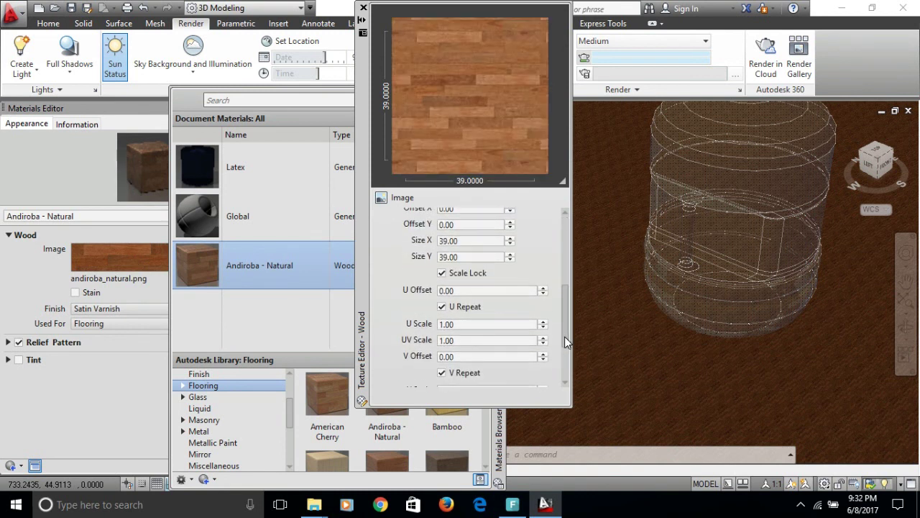
{"action": "mouse_move", "coordinate": [564, 336]}
{"action": "left_mouse_down"}
{"action": "mouse_move", "coordinate": [563, 361]}
{"action": "mouse_move", "coordinate": [570, 323]}
{"action": "left_mouse_up"}
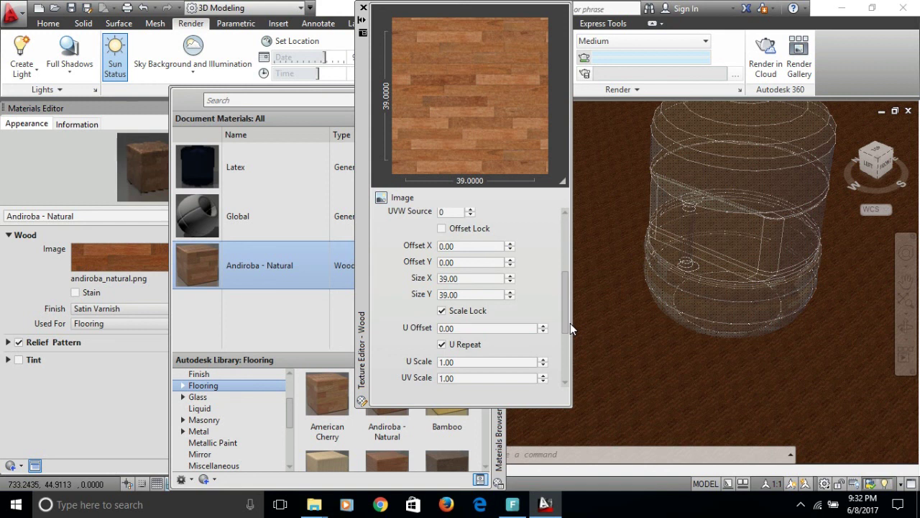
{"action": "left_click", "coordinate": [486, 278]}
{"action": "double_click", "coordinate": [484, 278]}
{"action": "type", "text": "600"}
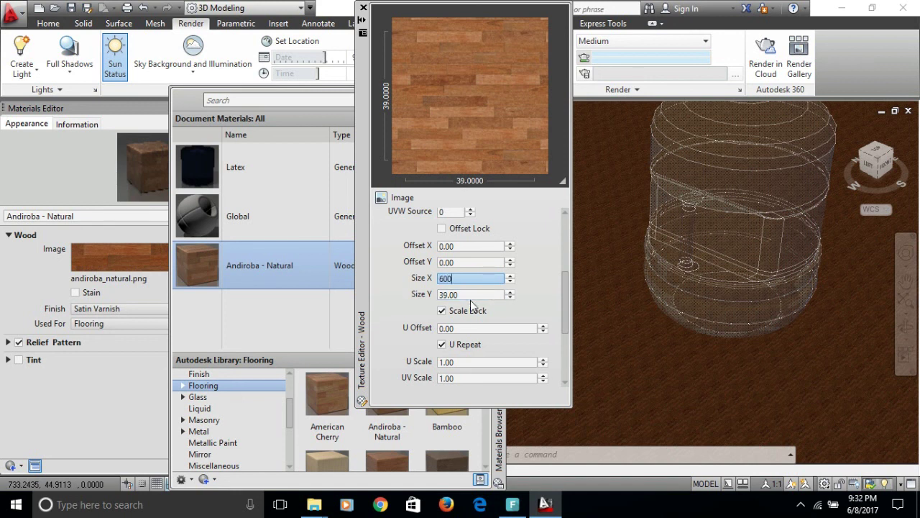
{"action": "key", "text": "Tab"}
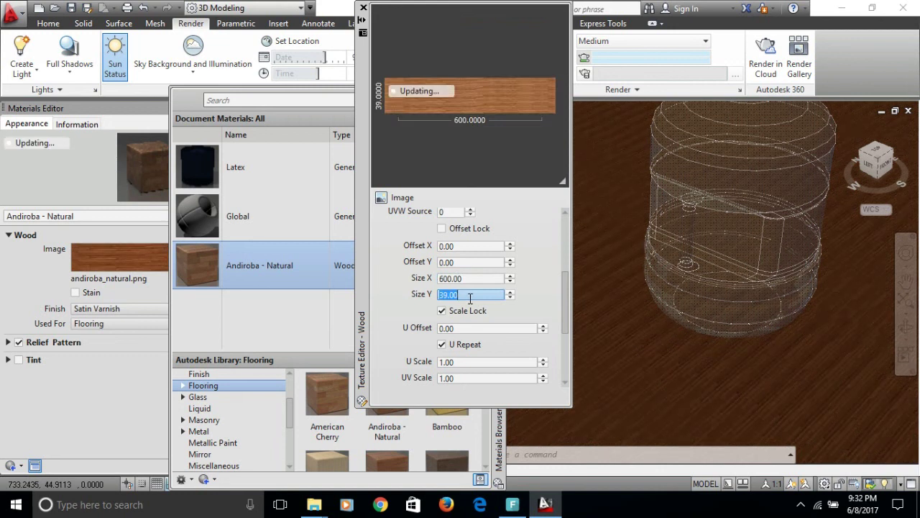
{"action": "type", "text": "600"}
{"action": "key", "text": "Return"}
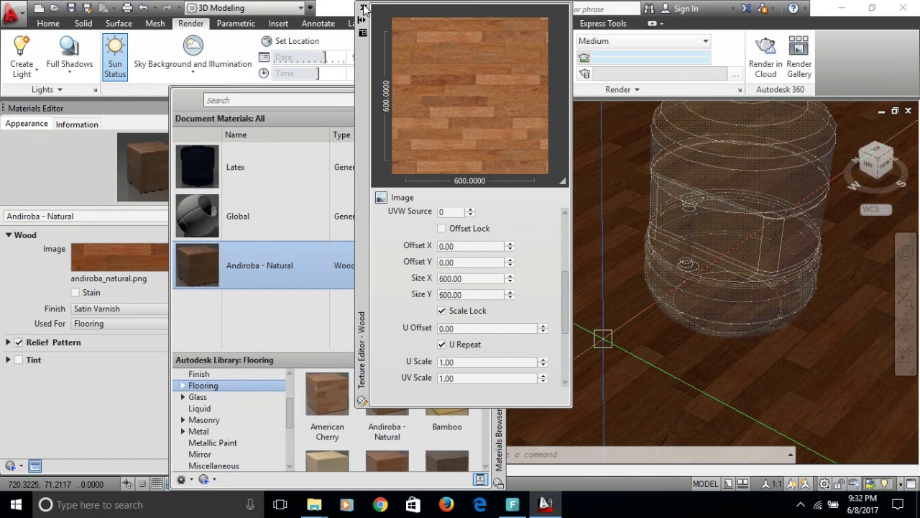
{"action": "left_click", "coordinate": [363, 9]}
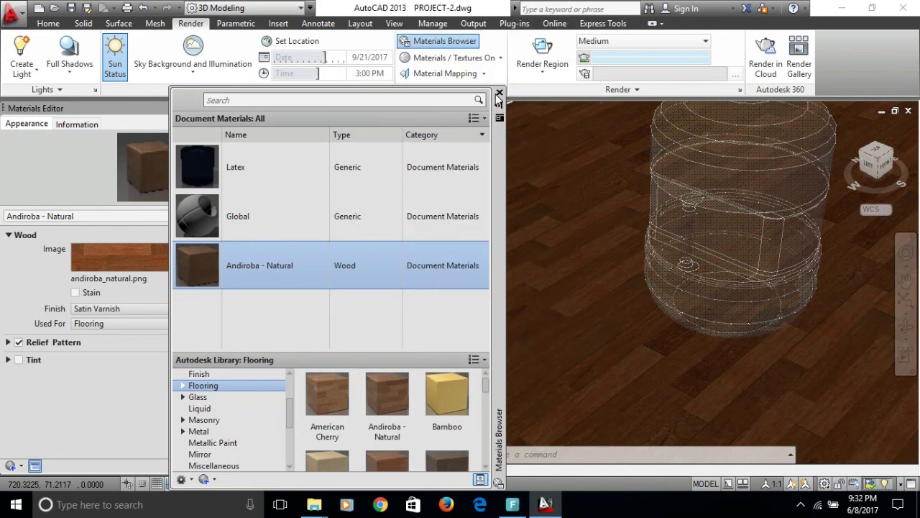
{"action": "left_click", "coordinate": [500, 98]}
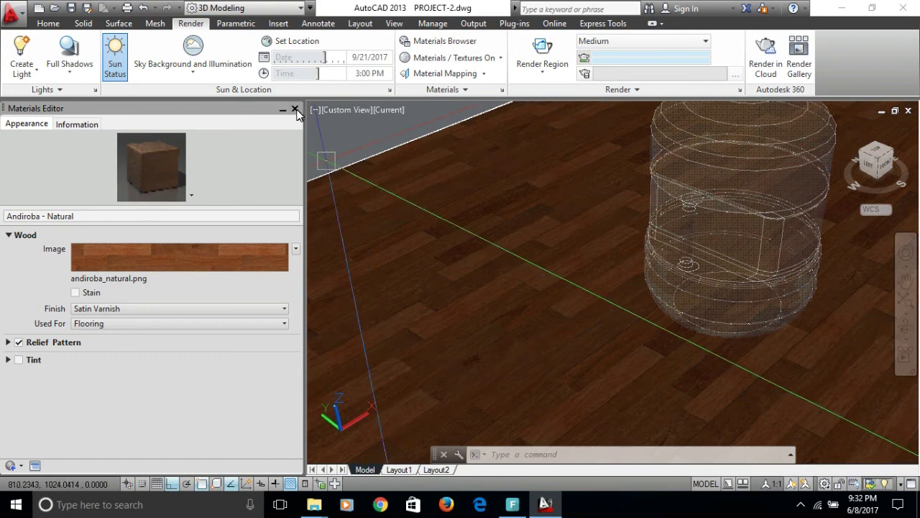
Close the Materials Editor, zoom out, and orbit to frame the whole bottle and floor.
{"action": "left_click", "coordinate": [295, 110]}
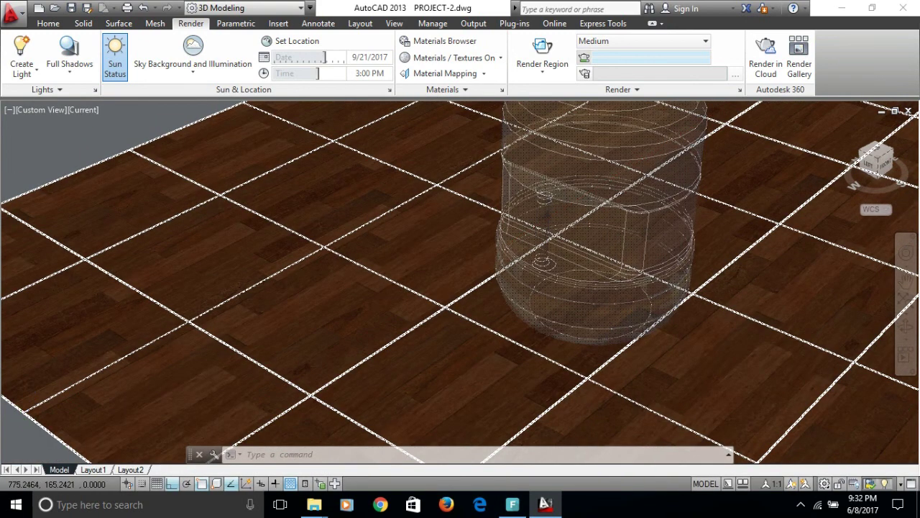
{"action": "scroll", "coordinate": [585, 252], "scroll_direction": "down", "scroll_amount": 2}
{"action": "scroll", "coordinate": [585, 253], "scroll_direction": "down", "scroll_amount": 2}
{"action": "scroll", "coordinate": [585, 252], "scroll_direction": "down", "scroll_amount": 2}
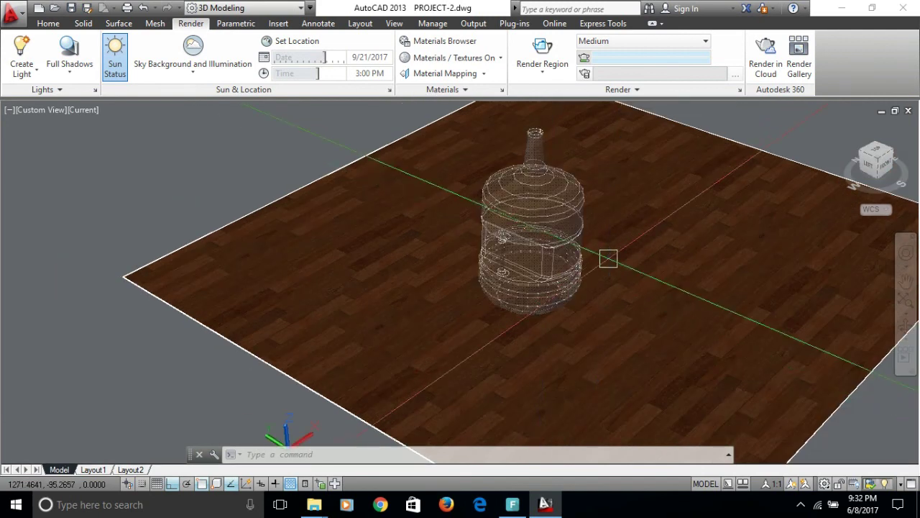
{"action": "middle_click_drag", "start_coordinate": [599, 269], "coordinate": [579, 288], "text": "shift"}
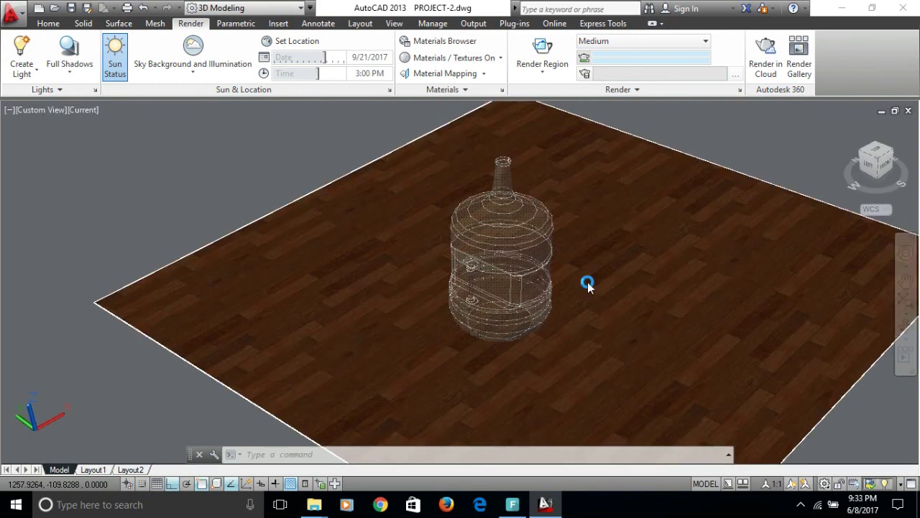
Render a rectangular region drawn around the bottle.
{"action": "left_click", "coordinate": [540, 45]}
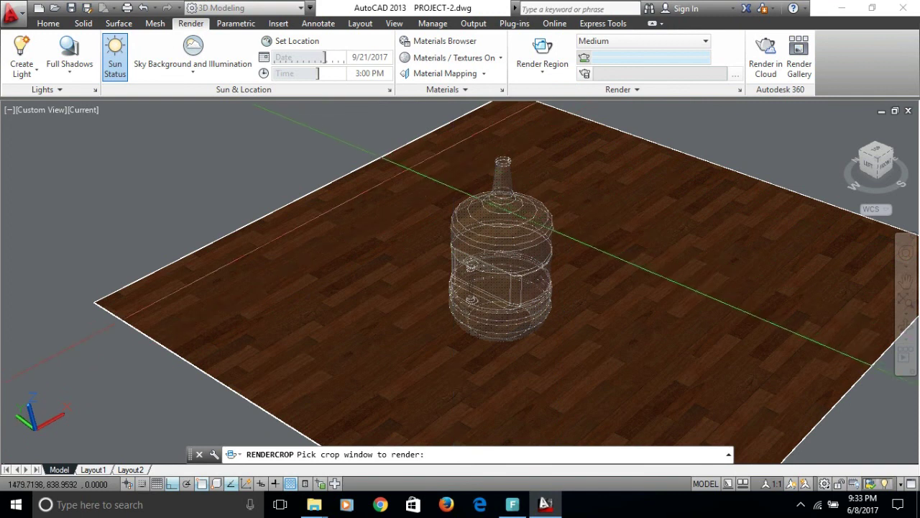
{"action": "left_click", "coordinate": [404, 146]}
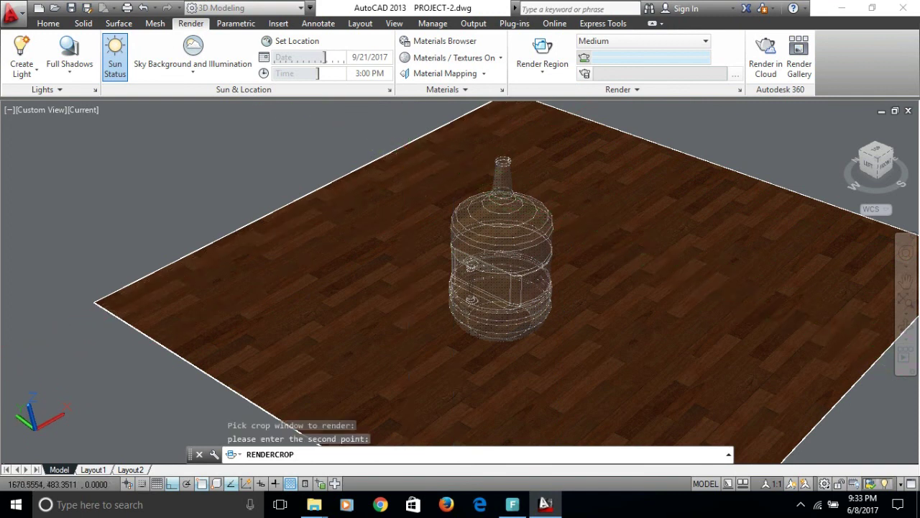
{"action": "left_click", "coordinate": [575, 376]}
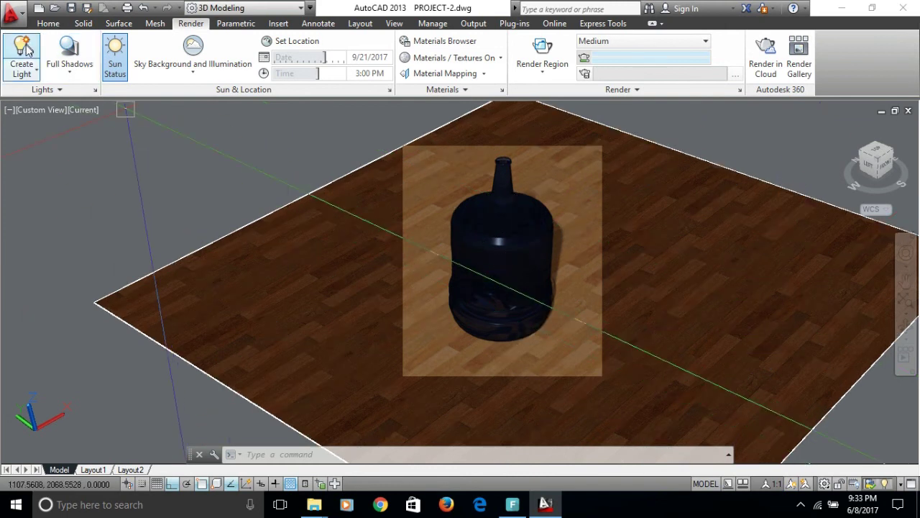
Create a point light at the top of the bottle with default options.
{"action": "left_click", "coordinate": [36, 69]}
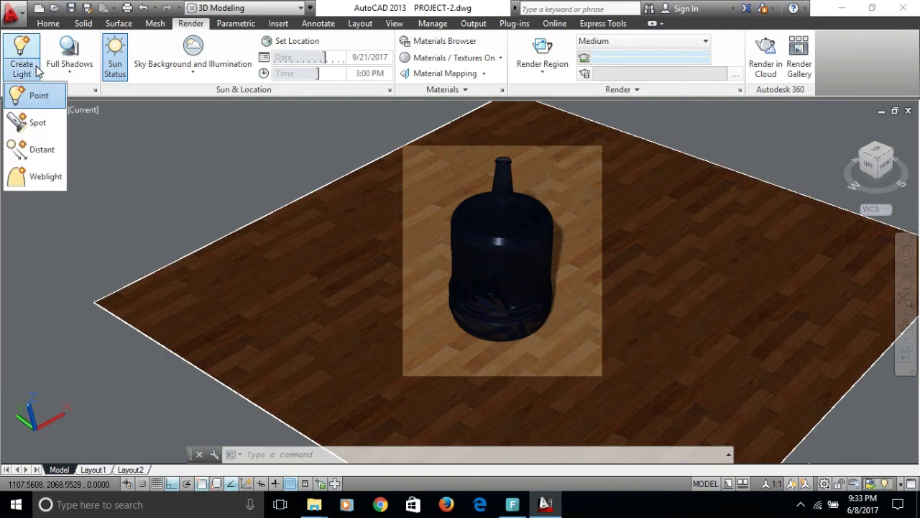
{"action": "left_click", "coordinate": [34, 100]}
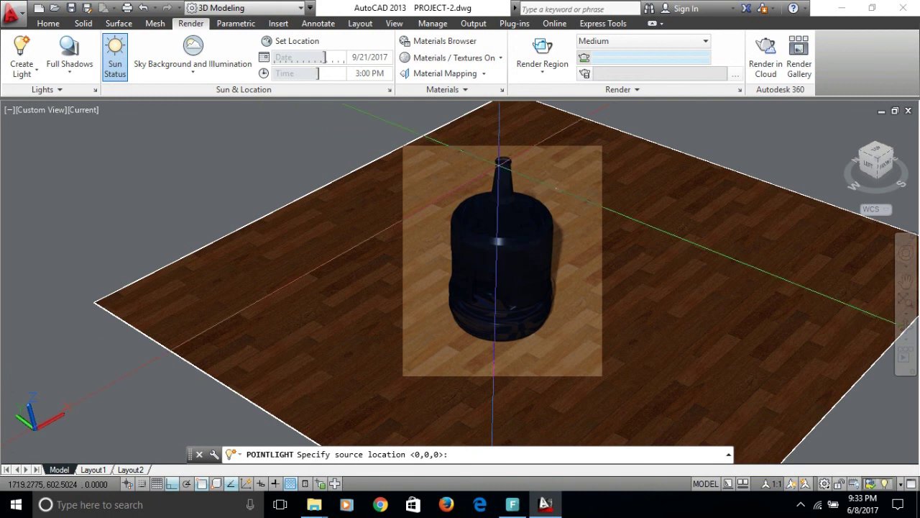
{"action": "left_click", "coordinate": [495, 162]}
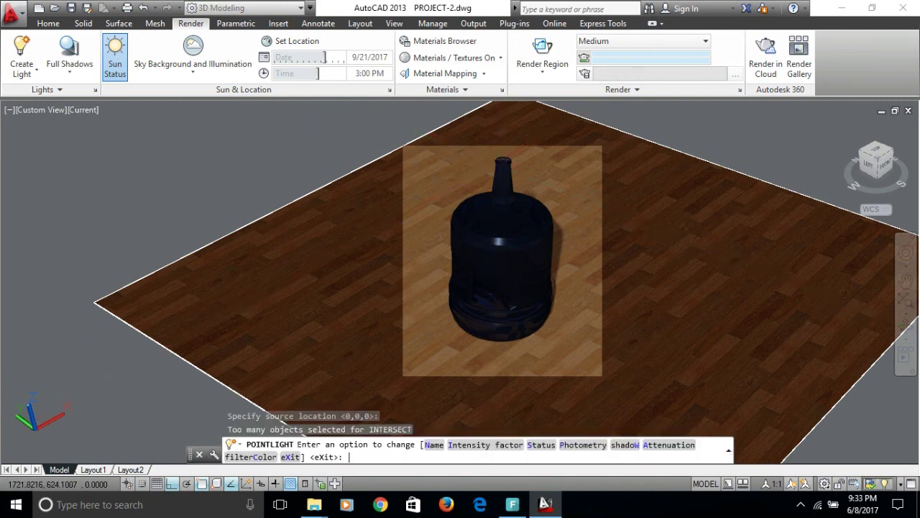
{"action": "key", "text": "Return"}
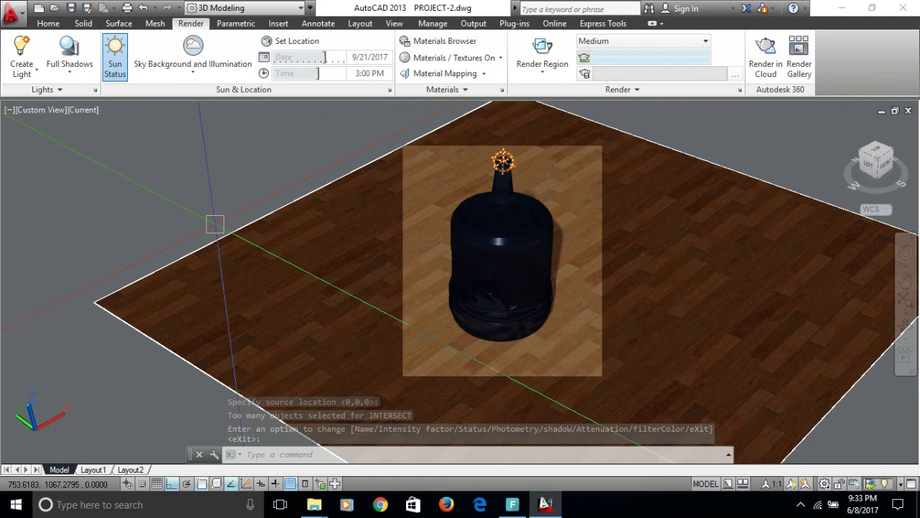
MOVE the last-created point light from the bottle top to a new position.
{"action": "type", "text": "m"}
{"action": "key", "text": "Return"}
{"action": "type", "text": "lect objects: l"}
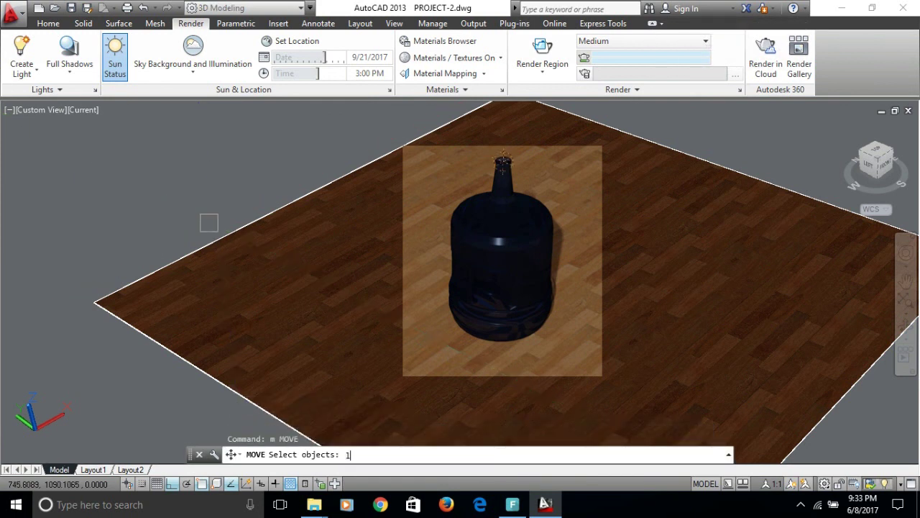
{"action": "key", "text": "Return"}
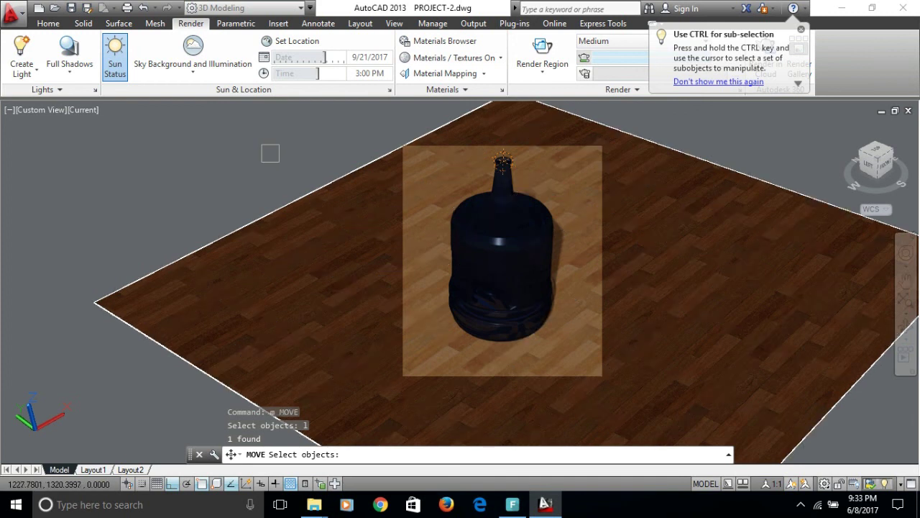
{"action": "key", "text": "Return"}
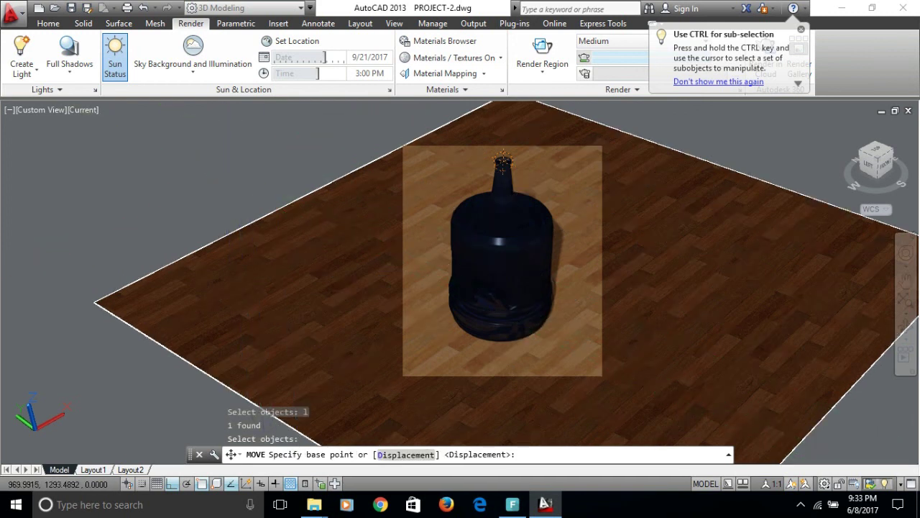
{"action": "left_click", "coordinate": [504, 161]}
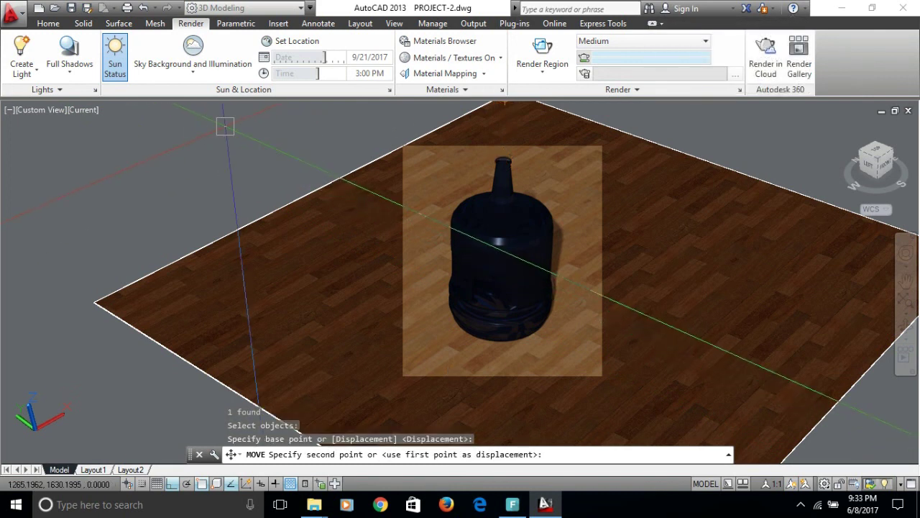
{"action": "left_click", "coordinate": [310, 304]}
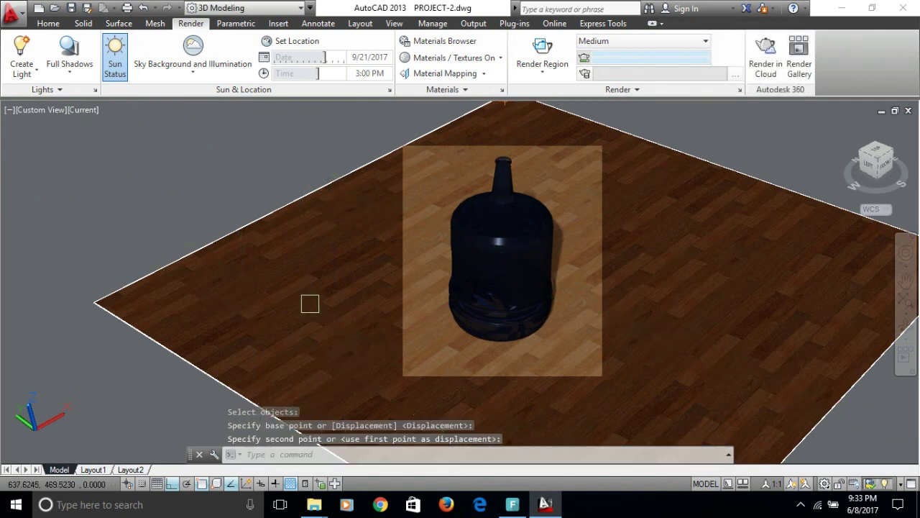
Set Pointlight1's intensity factor to 10 in its Properties, then close them.
{"action": "left_click", "coordinate": [95, 90]}
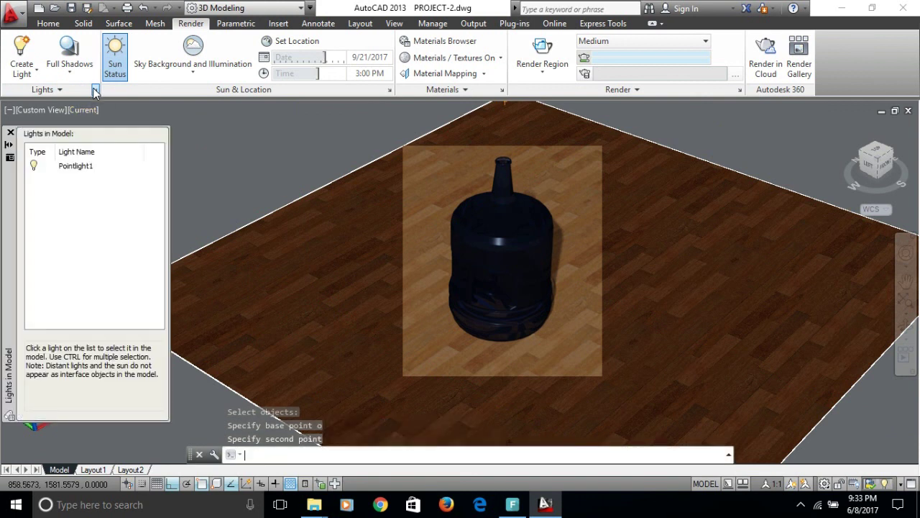
{"action": "double_click", "coordinate": [88, 167]}
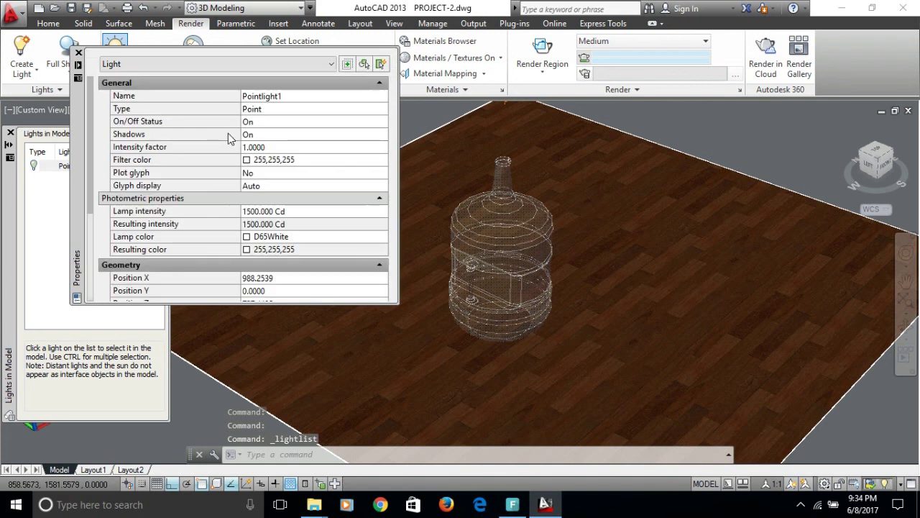
{"action": "left_click", "coordinate": [247, 146]}
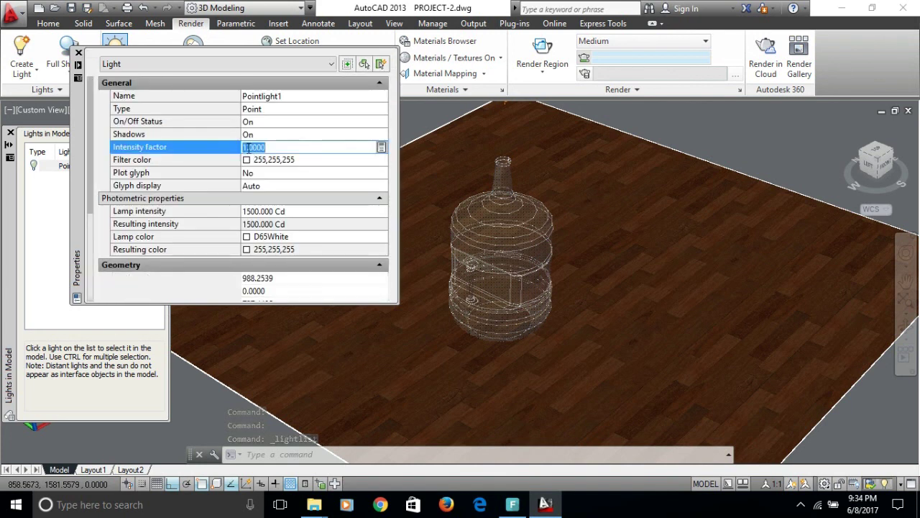
{"action": "type", "text": "10"}
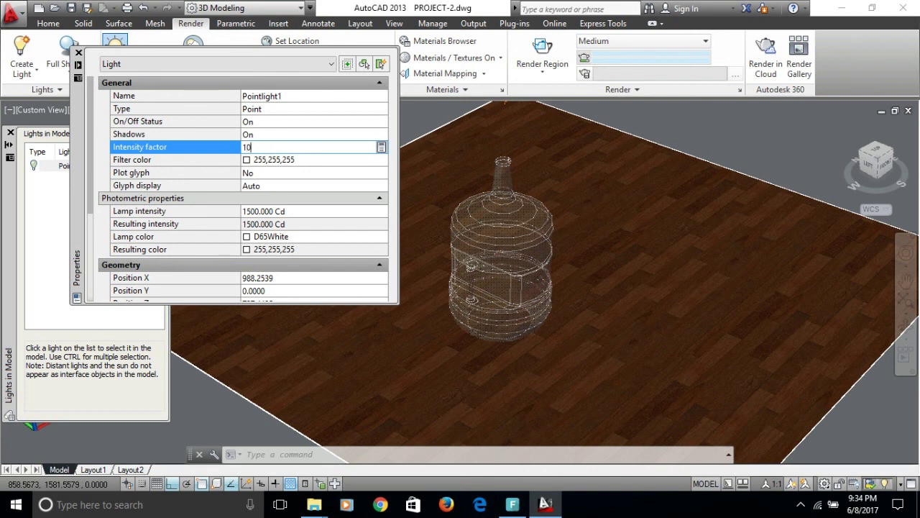
{"action": "key", "text": "Return"}
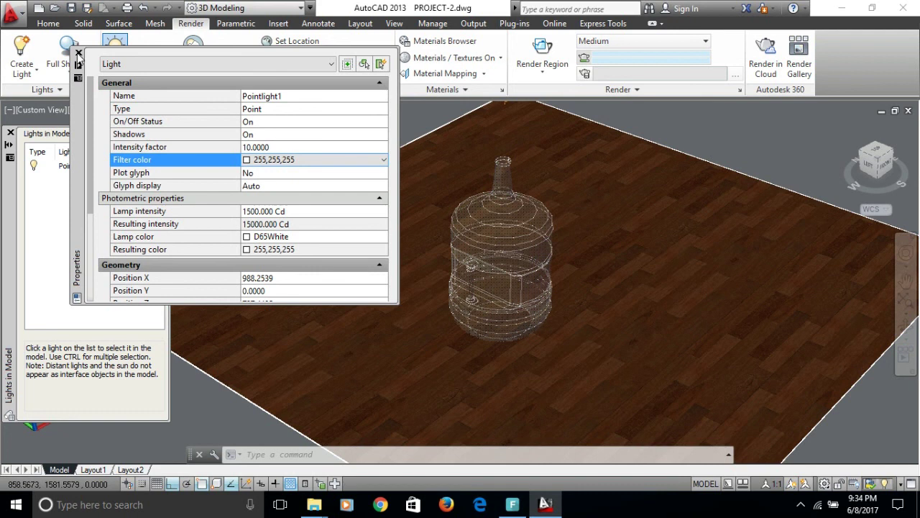
{"action": "left_click", "coordinate": [79, 54]}
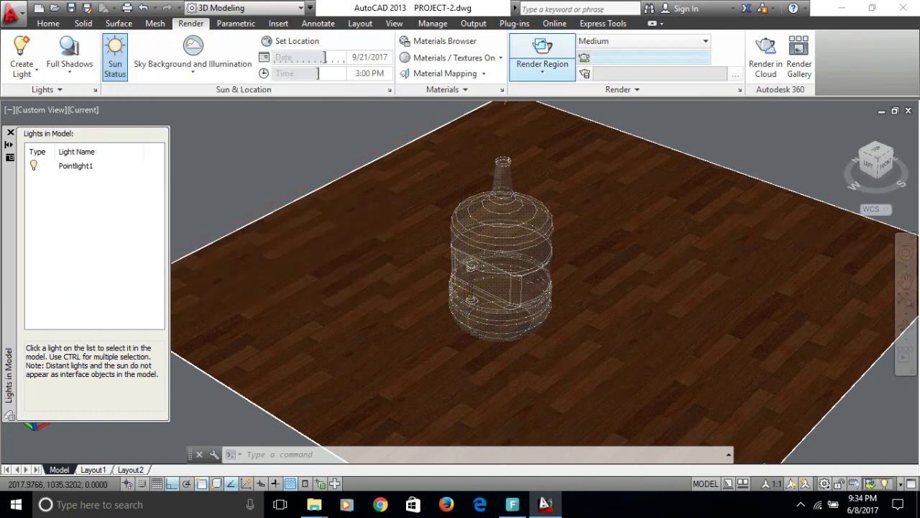
Render a region drawn around the bottle neck.
{"action": "left_click", "coordinate": [542, 48]}
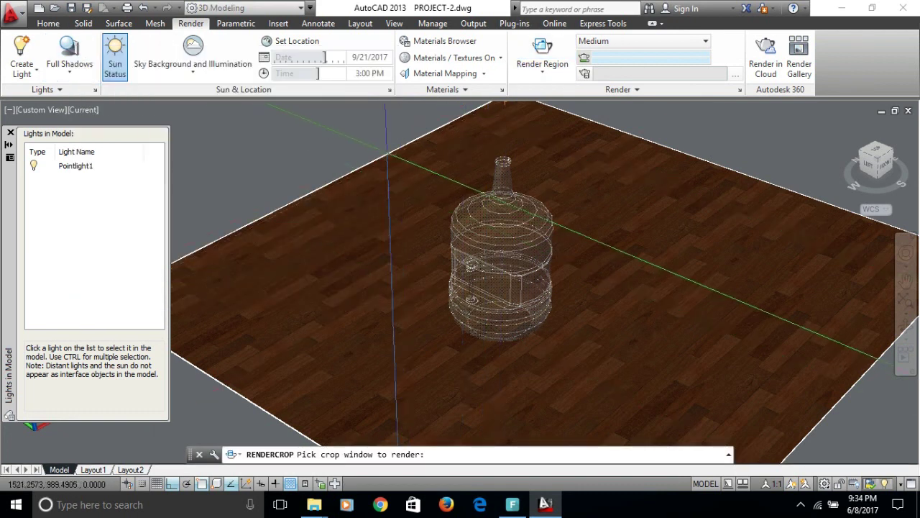
{"action": "left_click", "coordinate": [345, 122]}
{"action": "left_click", "coordinate": [520, 275]}
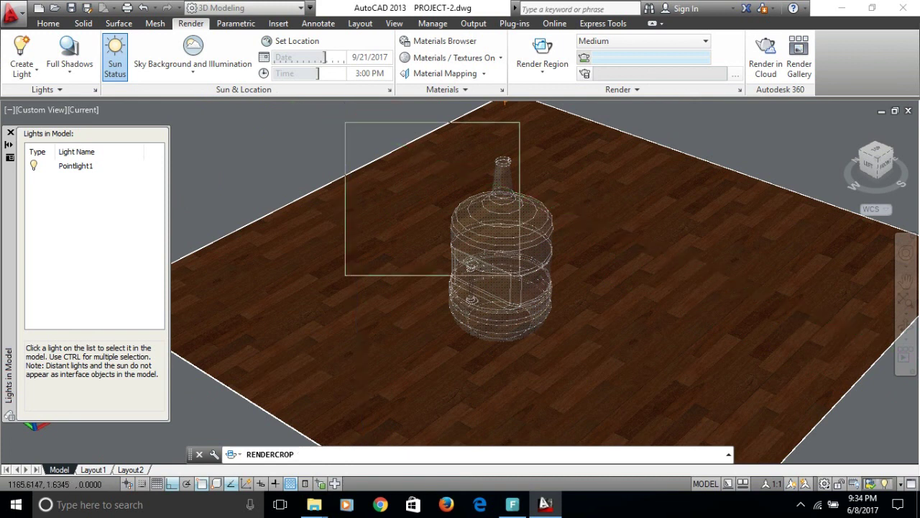